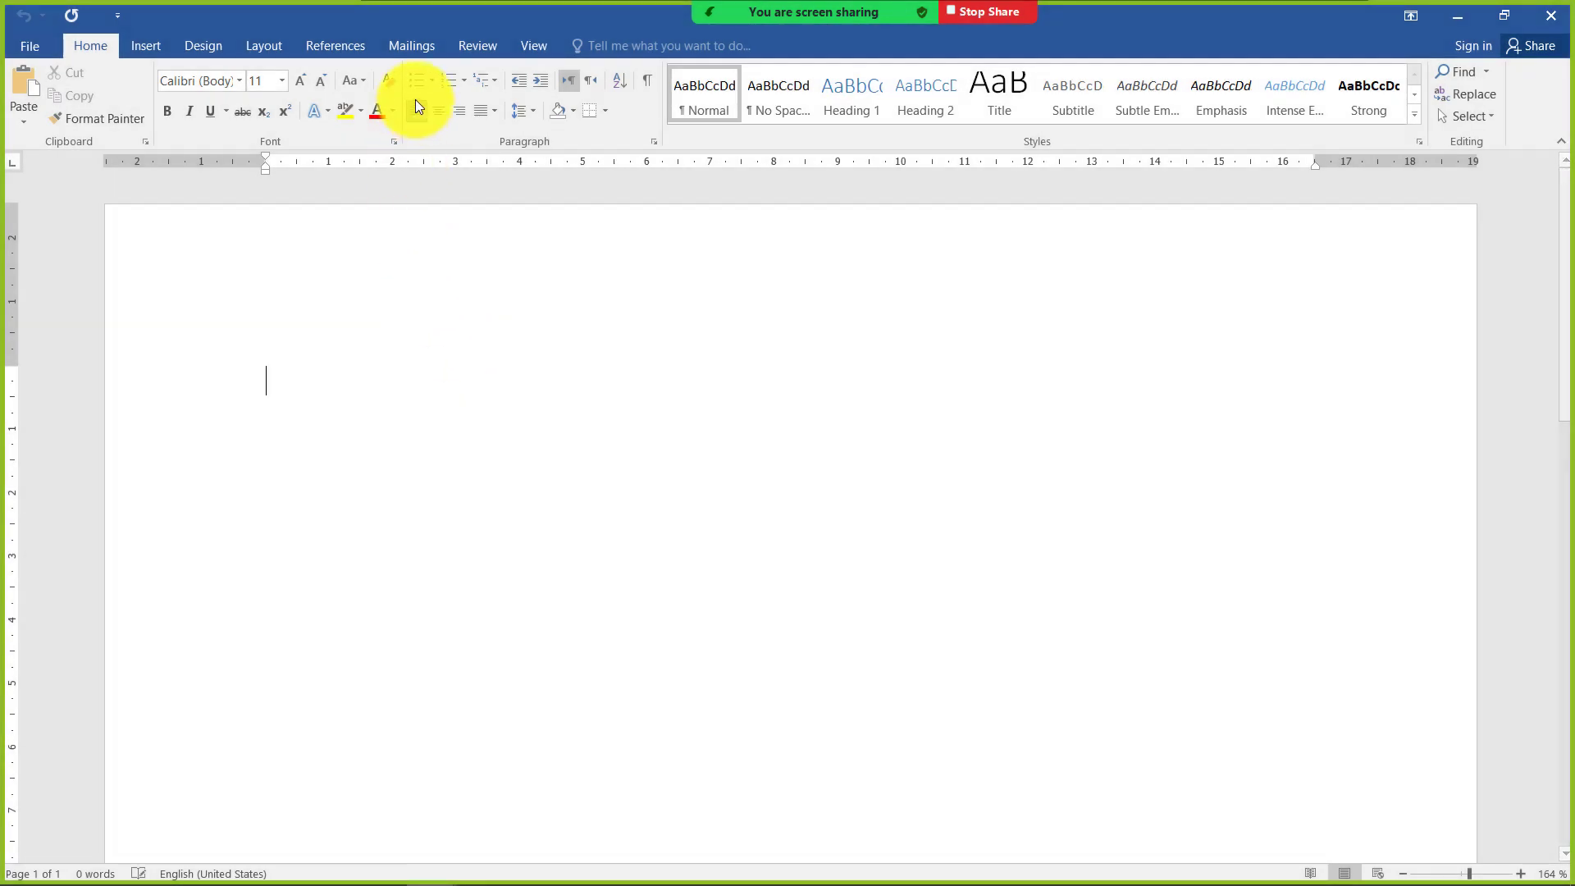
Create a new document from the Big wave letterhead template
{"action": "left_click", "coordinate": [415, 49]}
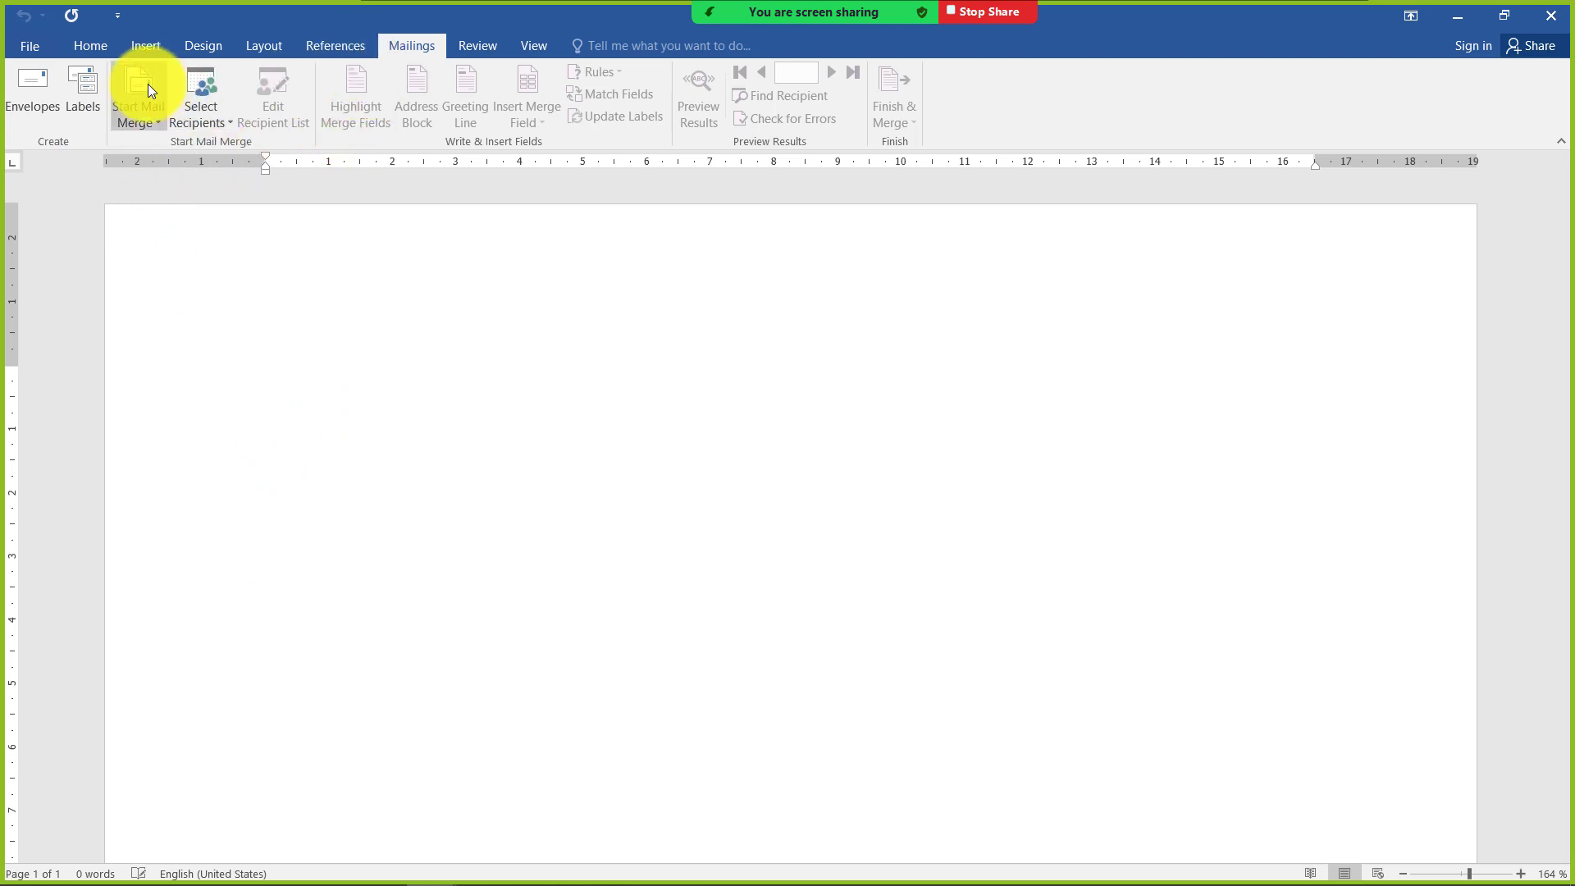
{"action": "left_click", "coordinate": [28, 51]}
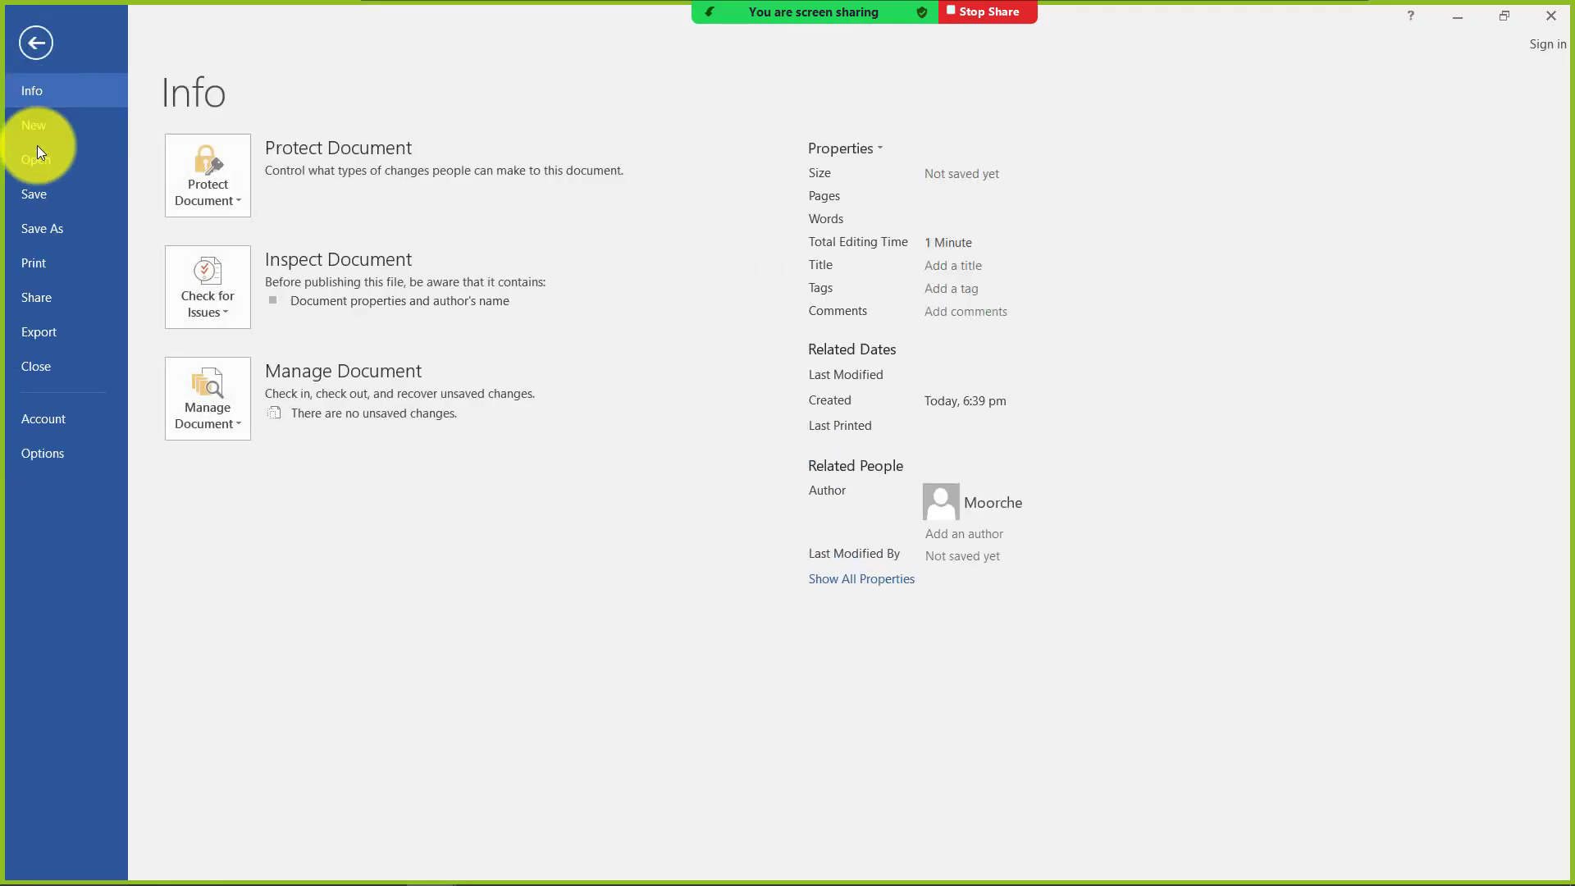
{"action": "left_click", "coordinate": [88, 138]}
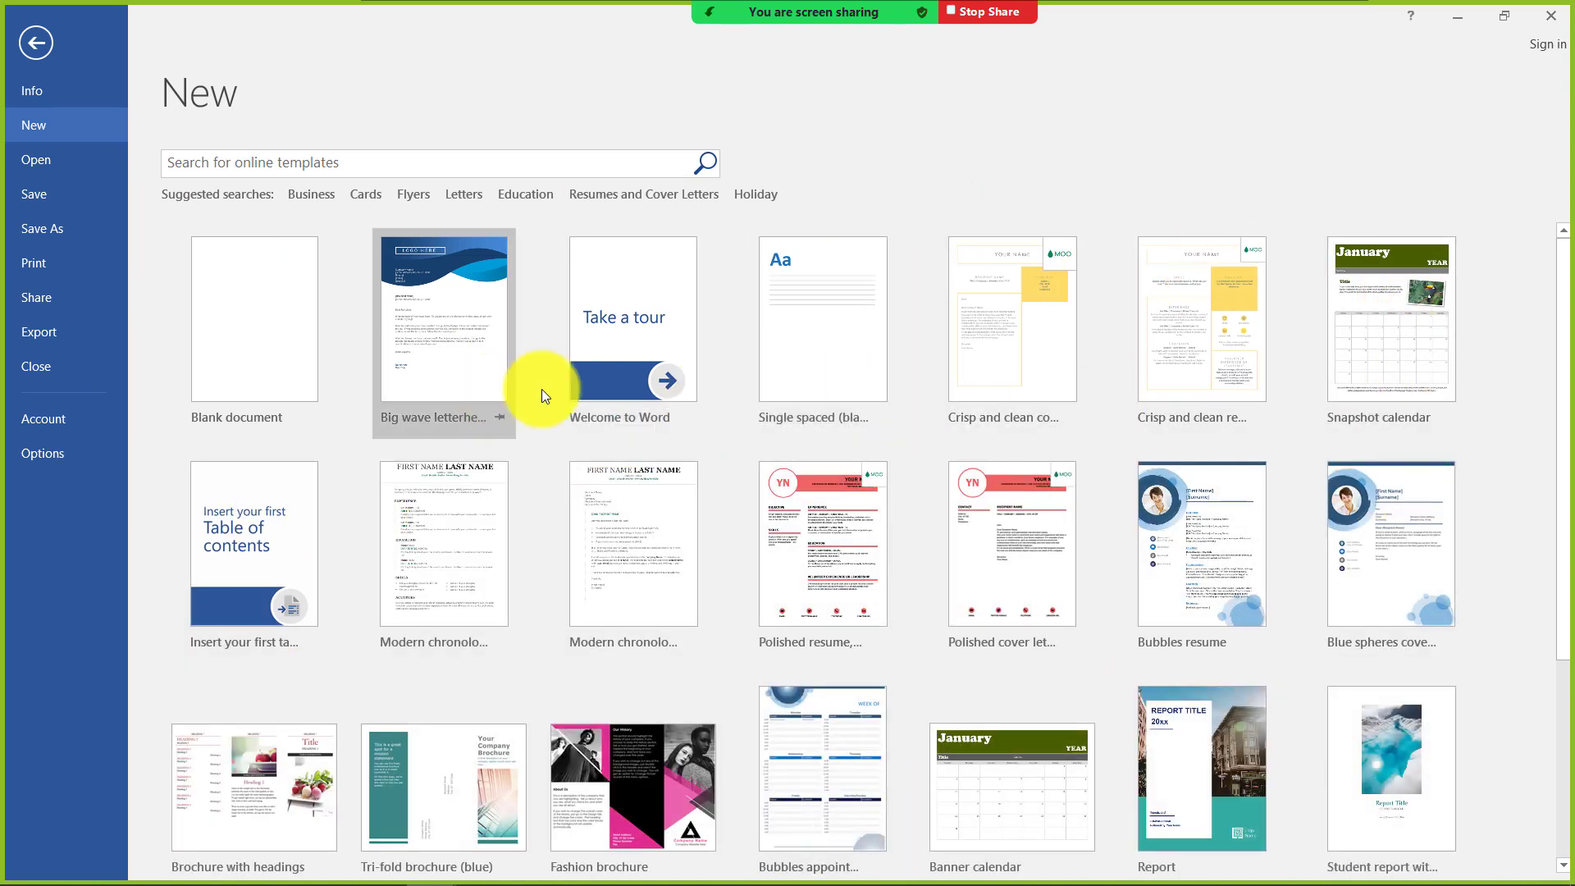
{"action": "left_click", "coordinate": [450, 371]}
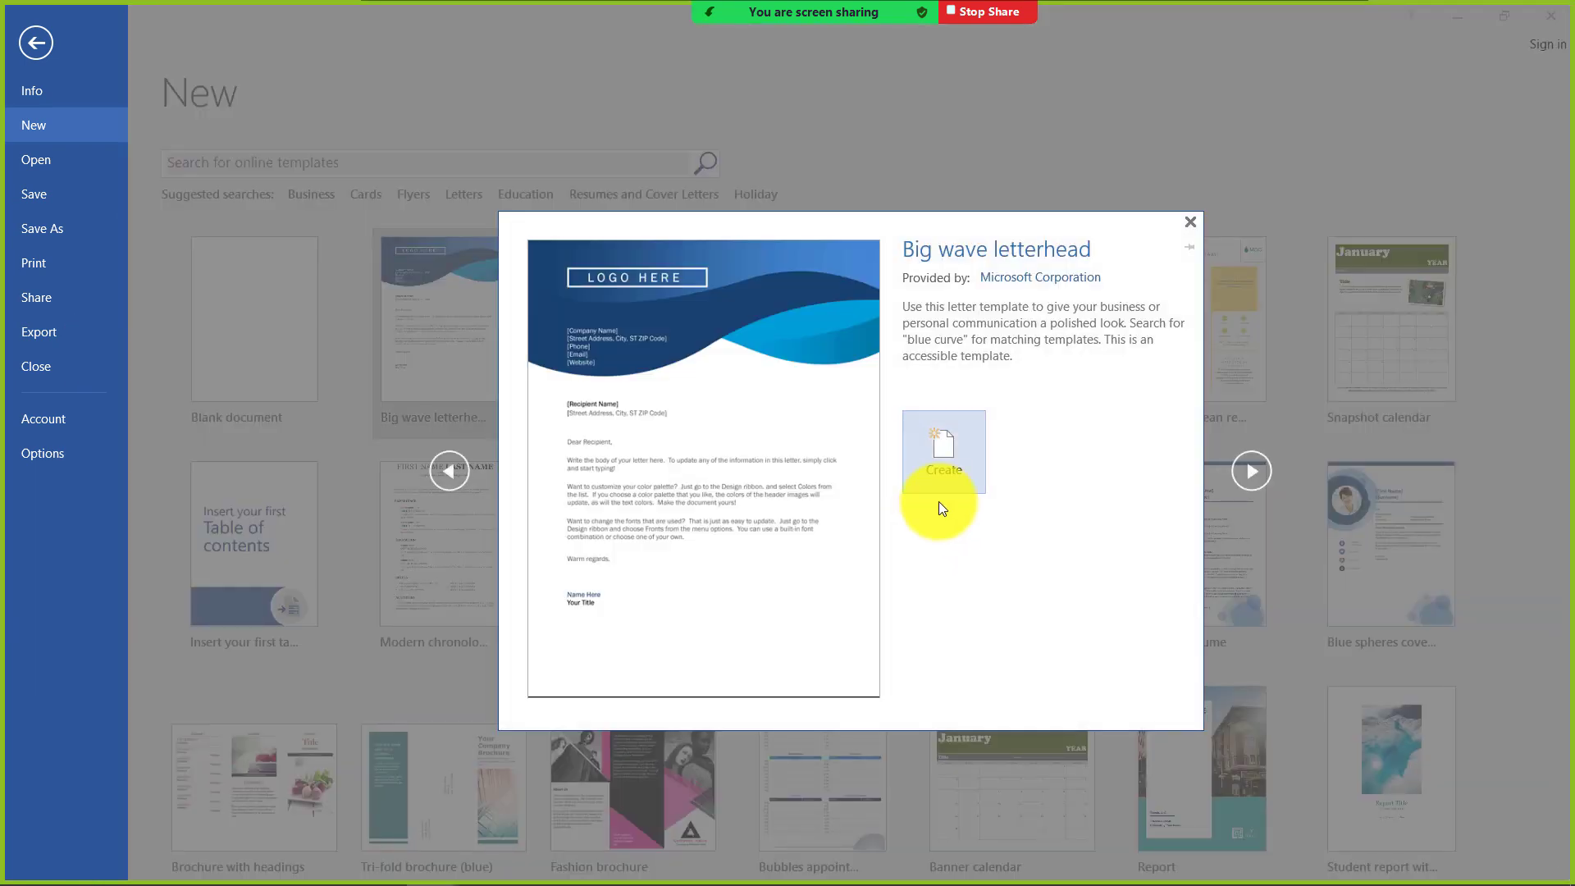
{"action": "left_click", "coordinate": [968, 460]}
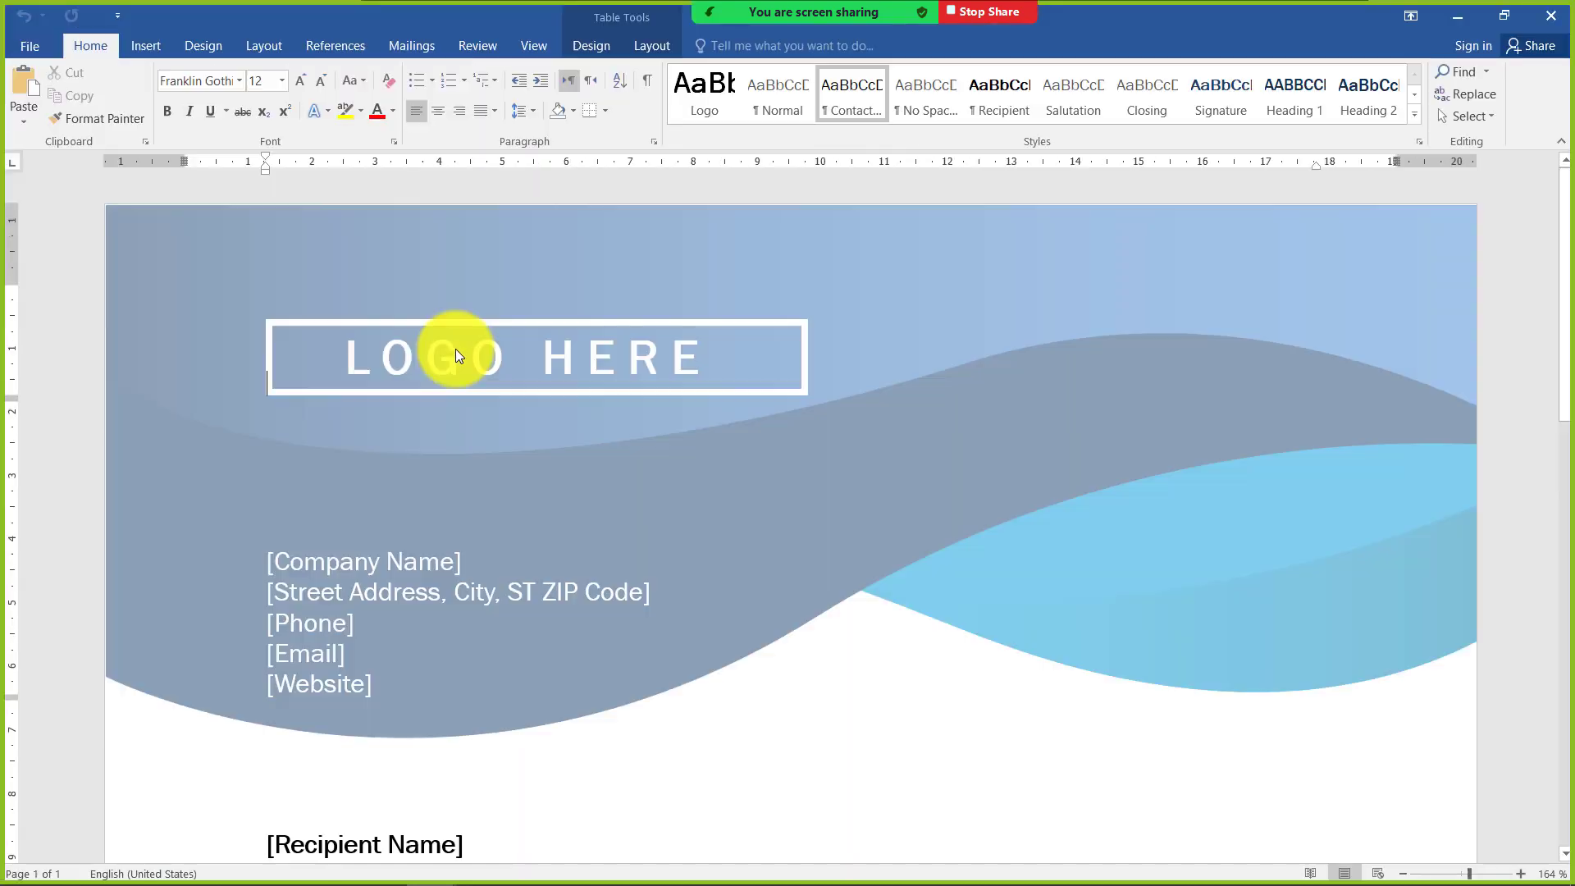
Review the letterhead's body text and its recipient name and street address placeholders
{"action": "scroll", "coordinate": [591, 413], "scroll_direction": "down", "scroll_amount": 5}
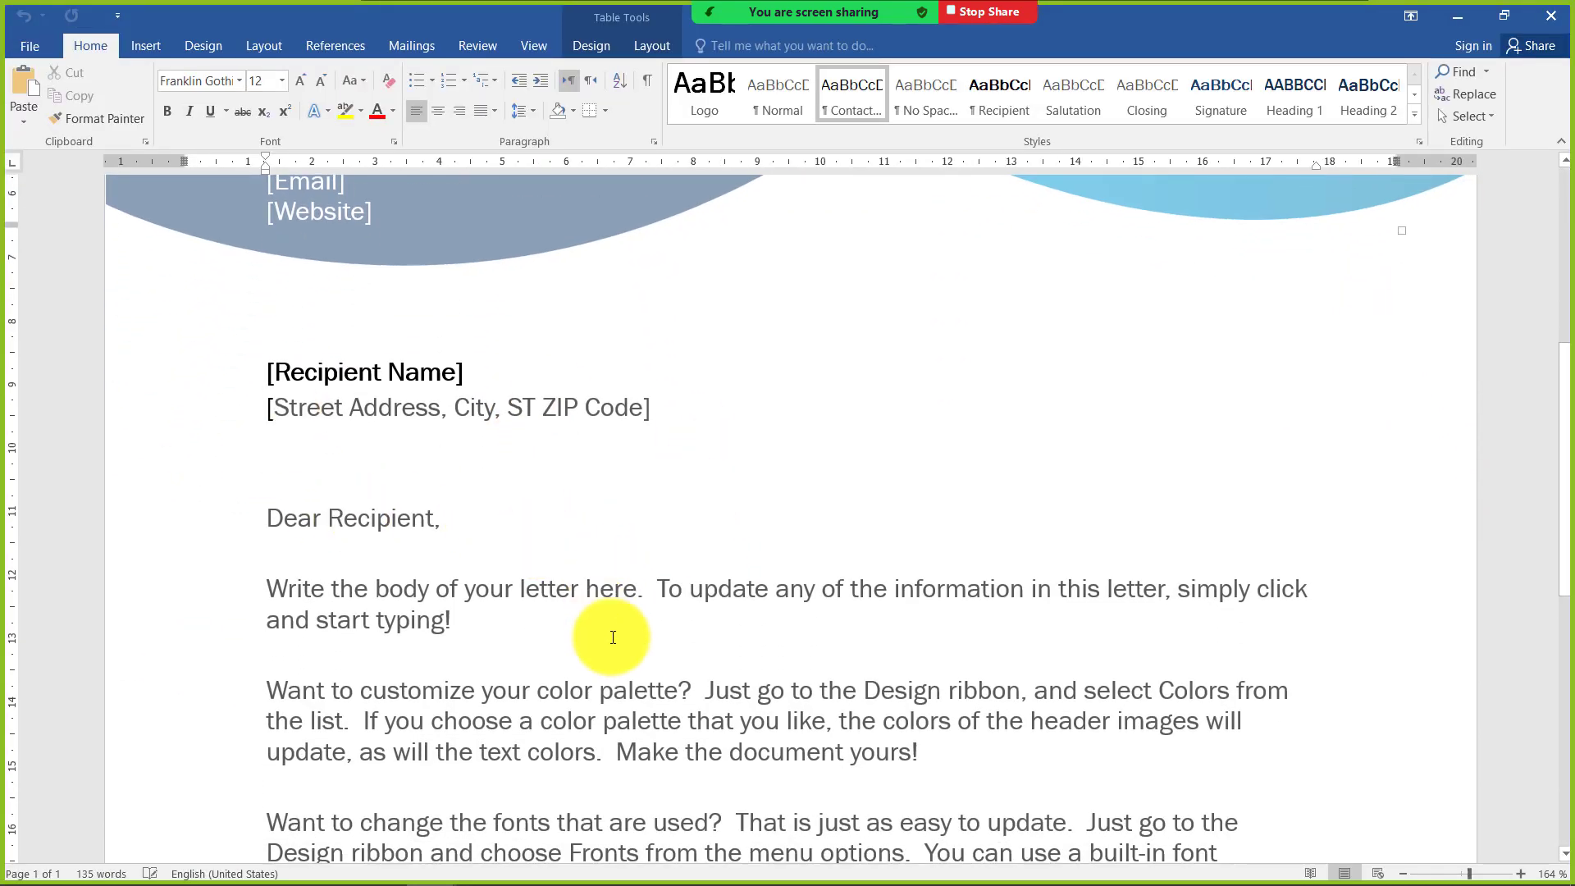
{"action": "scroll", "coordinate": [612, 636], "scroll_direction": "down", "scroll_amount": 3}
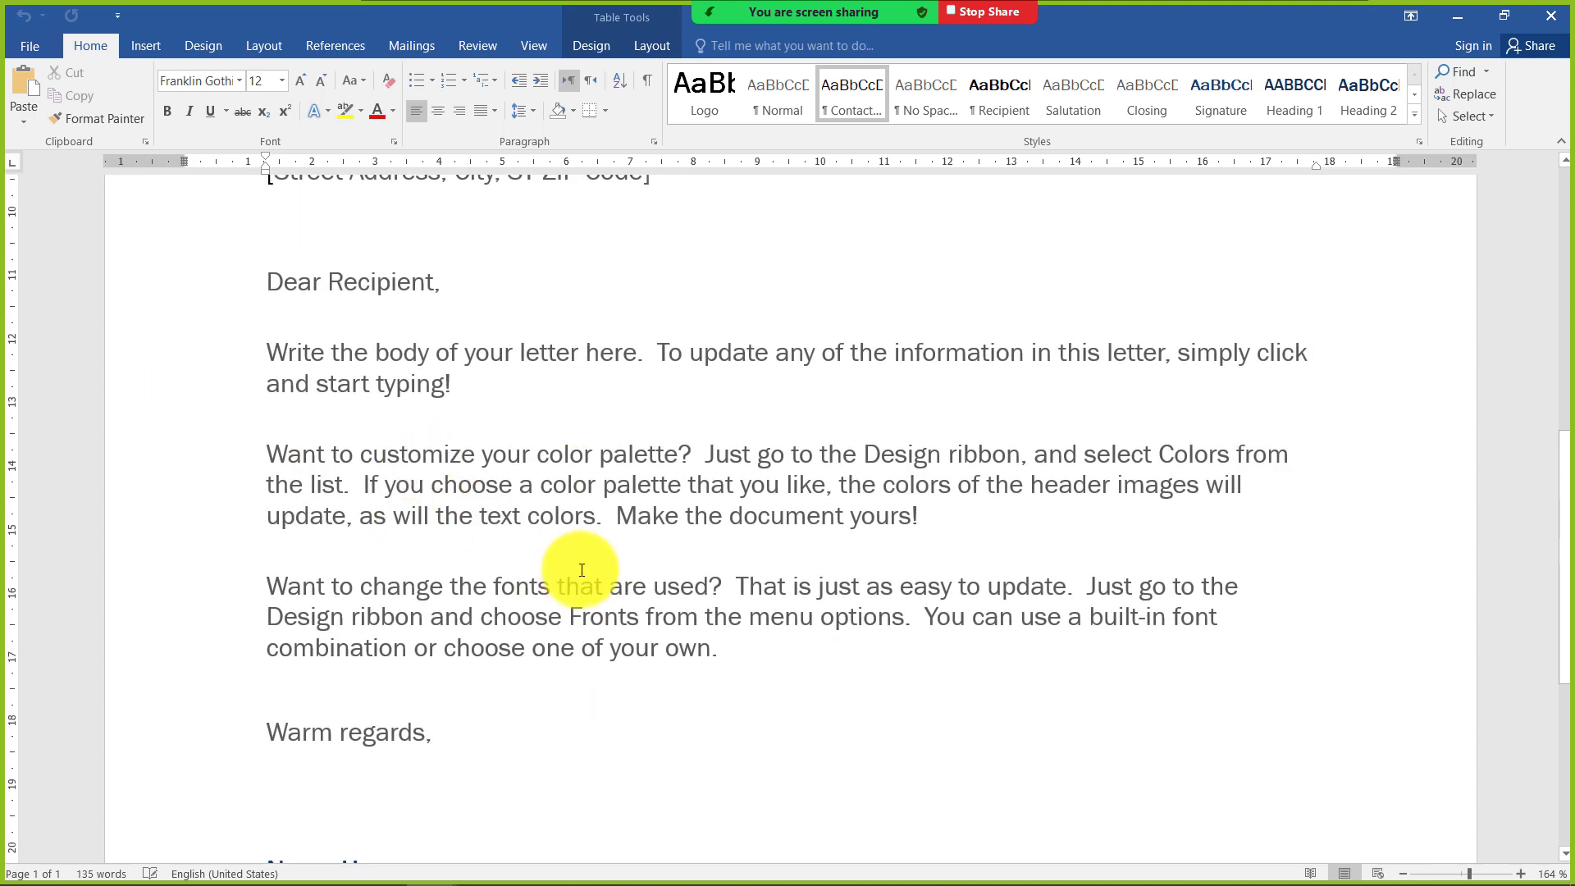
{"action": "scroll", "coordinate": [579, 574], "scroll_direction": "down", "scroll_amount": 3}
{"action": "scroll", "coordinate": [471, 619], "scroll_direction": "up", "scroll_amount": 6}
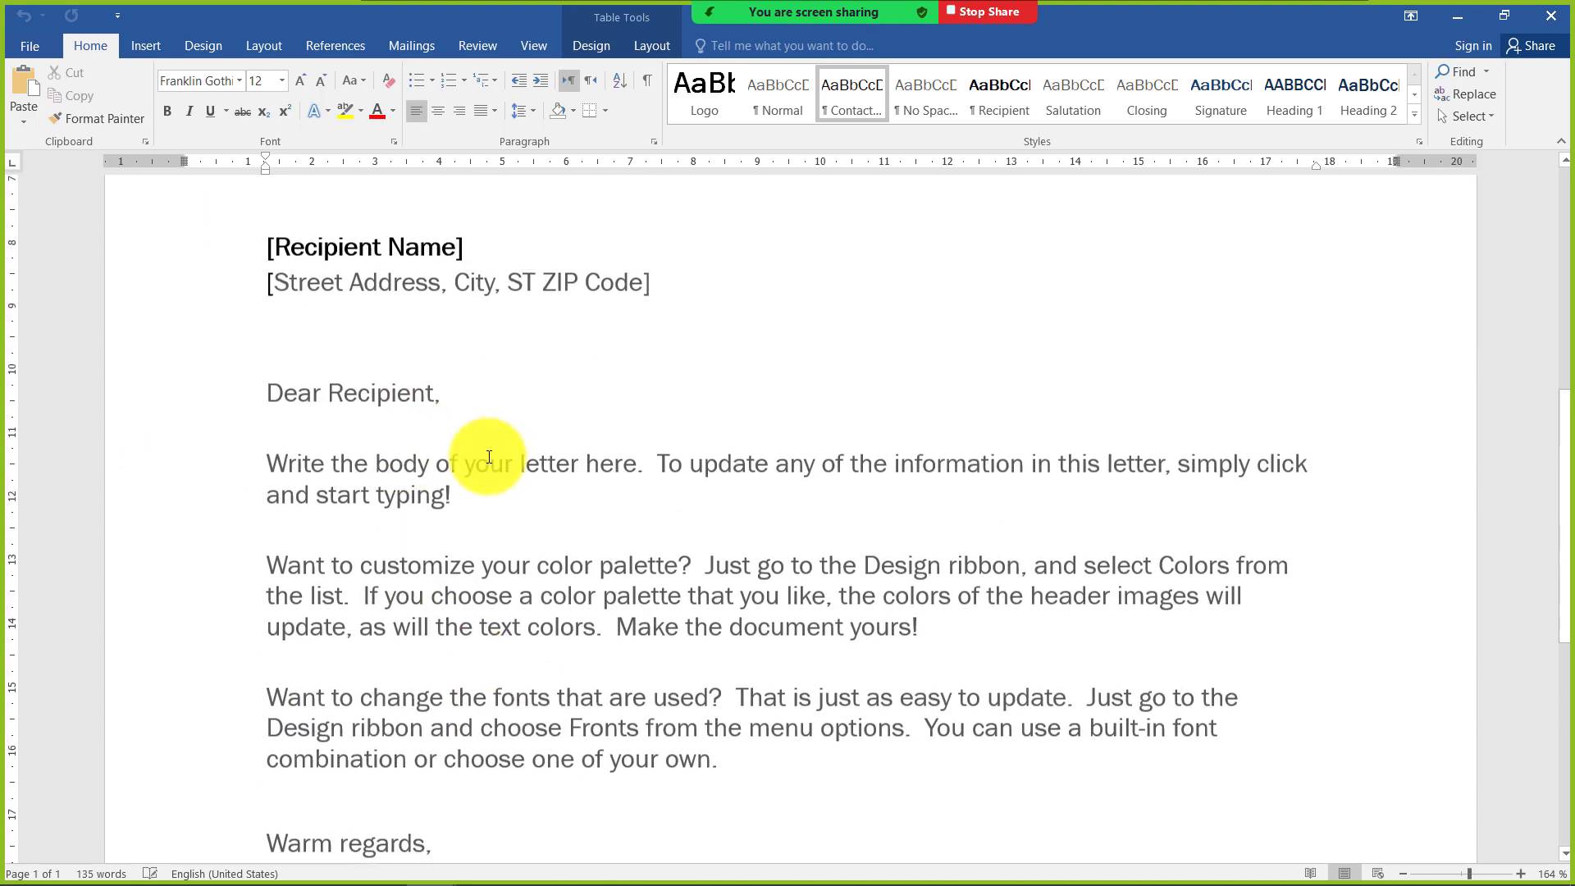
{"action": "left_click", "coordinate": [274, 367]}
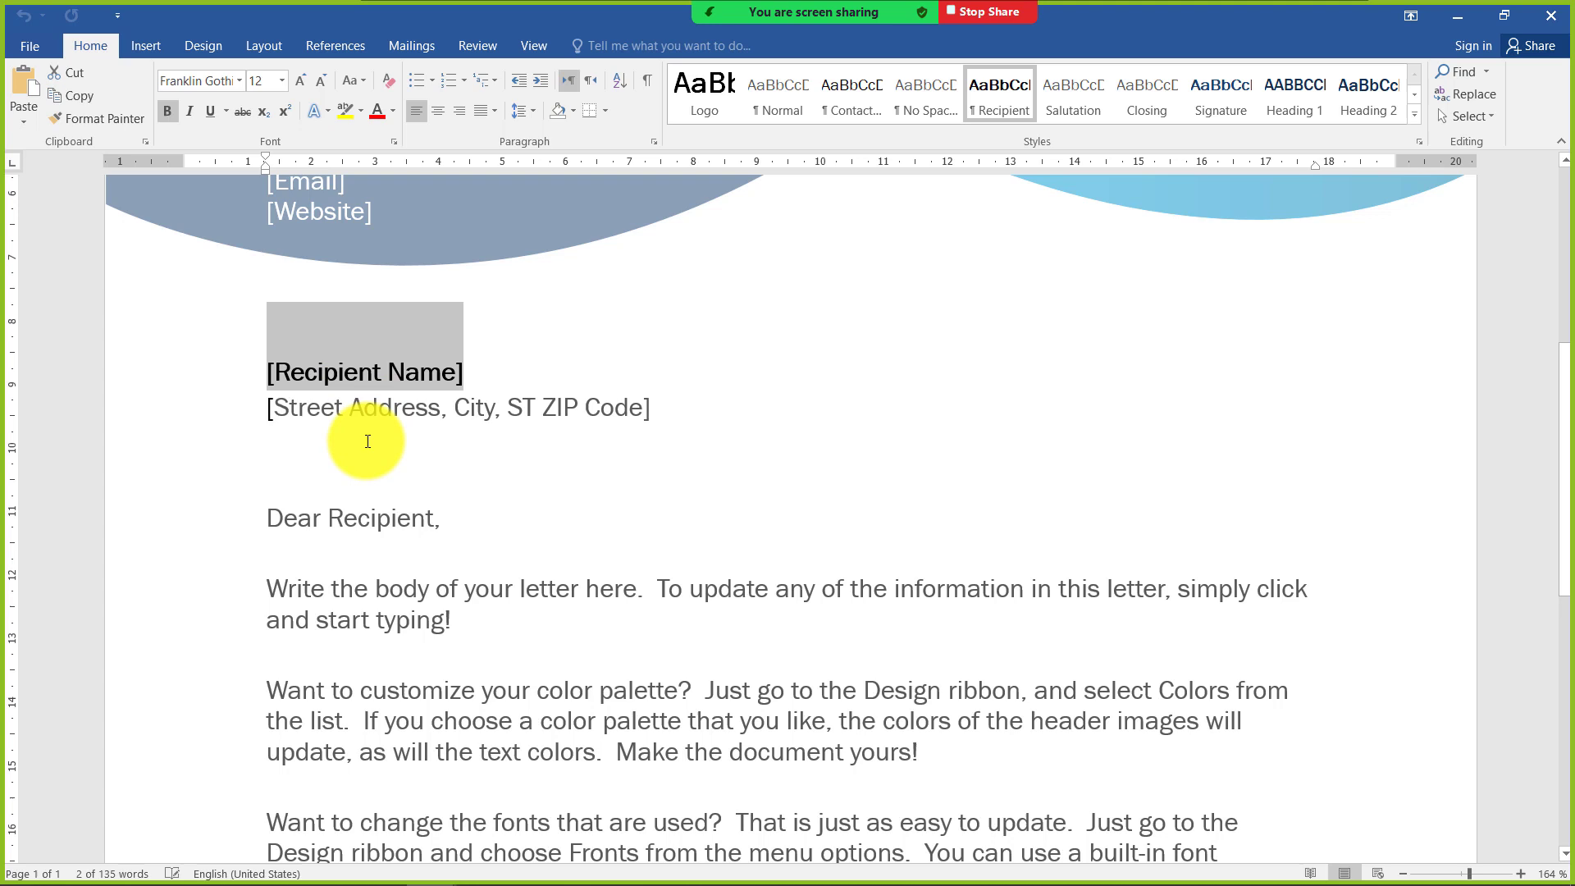
{"action": "left_click", "coordinate": [328, 414]}
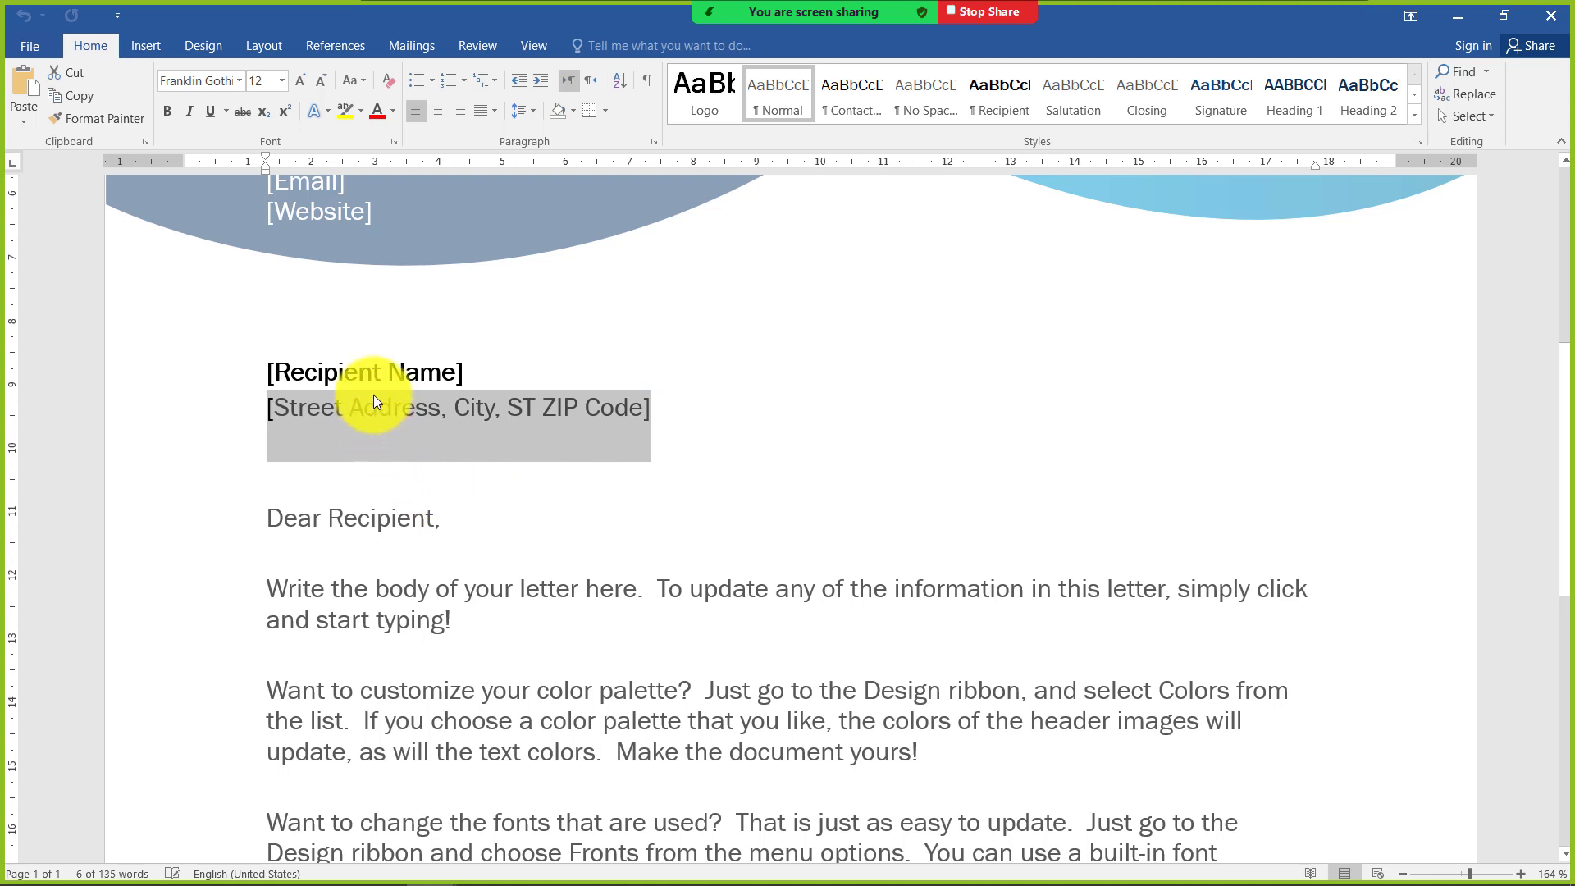
{"action": "left_click", "coordinate": [443, 371]}
{"action": "left_click", "coordinate": [460, 456]}
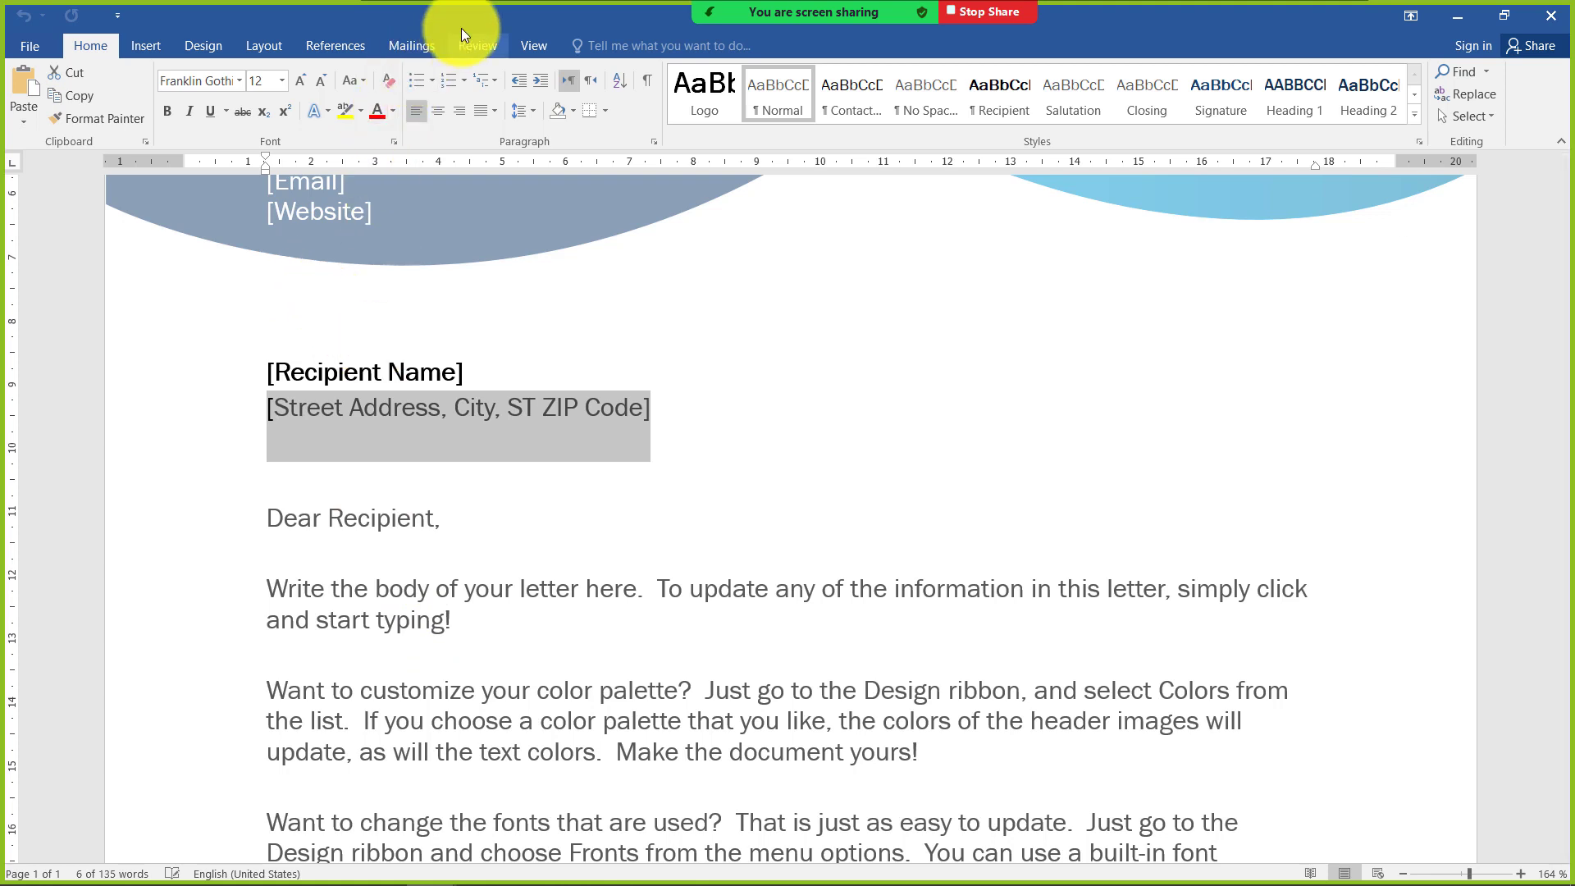
Place the cursor after the recipient name placeholder and start a new mail merge recipient list
{"action": "left_click", "coordinate": [428, 46]}
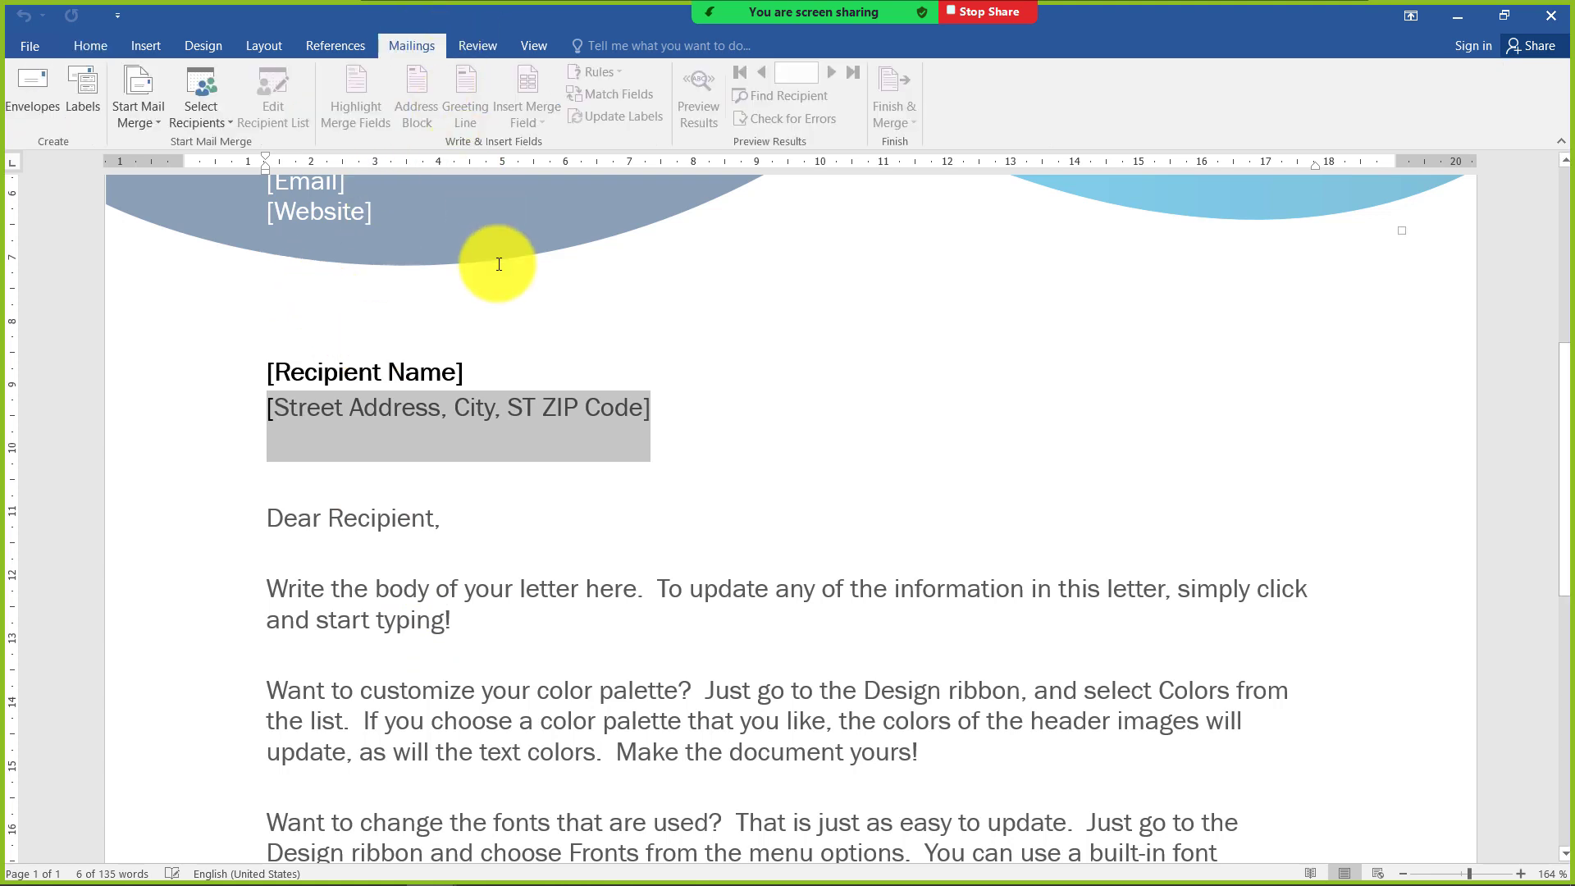
{"action": "scroll", "coordinate": [319, 456], "scroll_direction": "up", "scroll_amount": 1}
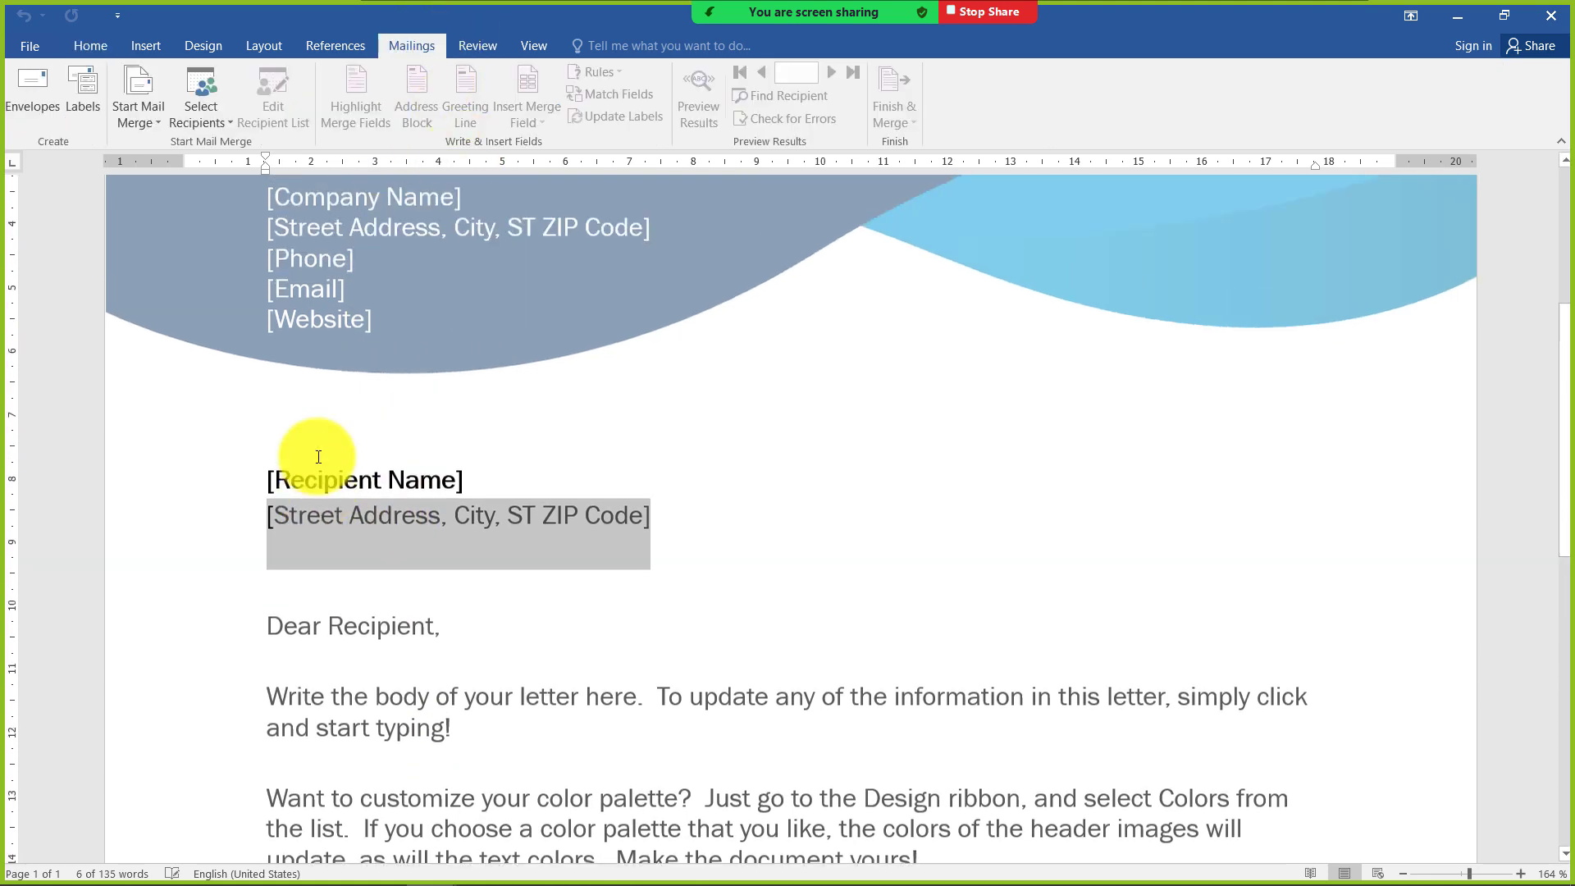
{"action": "scroll", "coordinate": [318, 457], "scroll_direction": "up", "scroll_amount": 1}
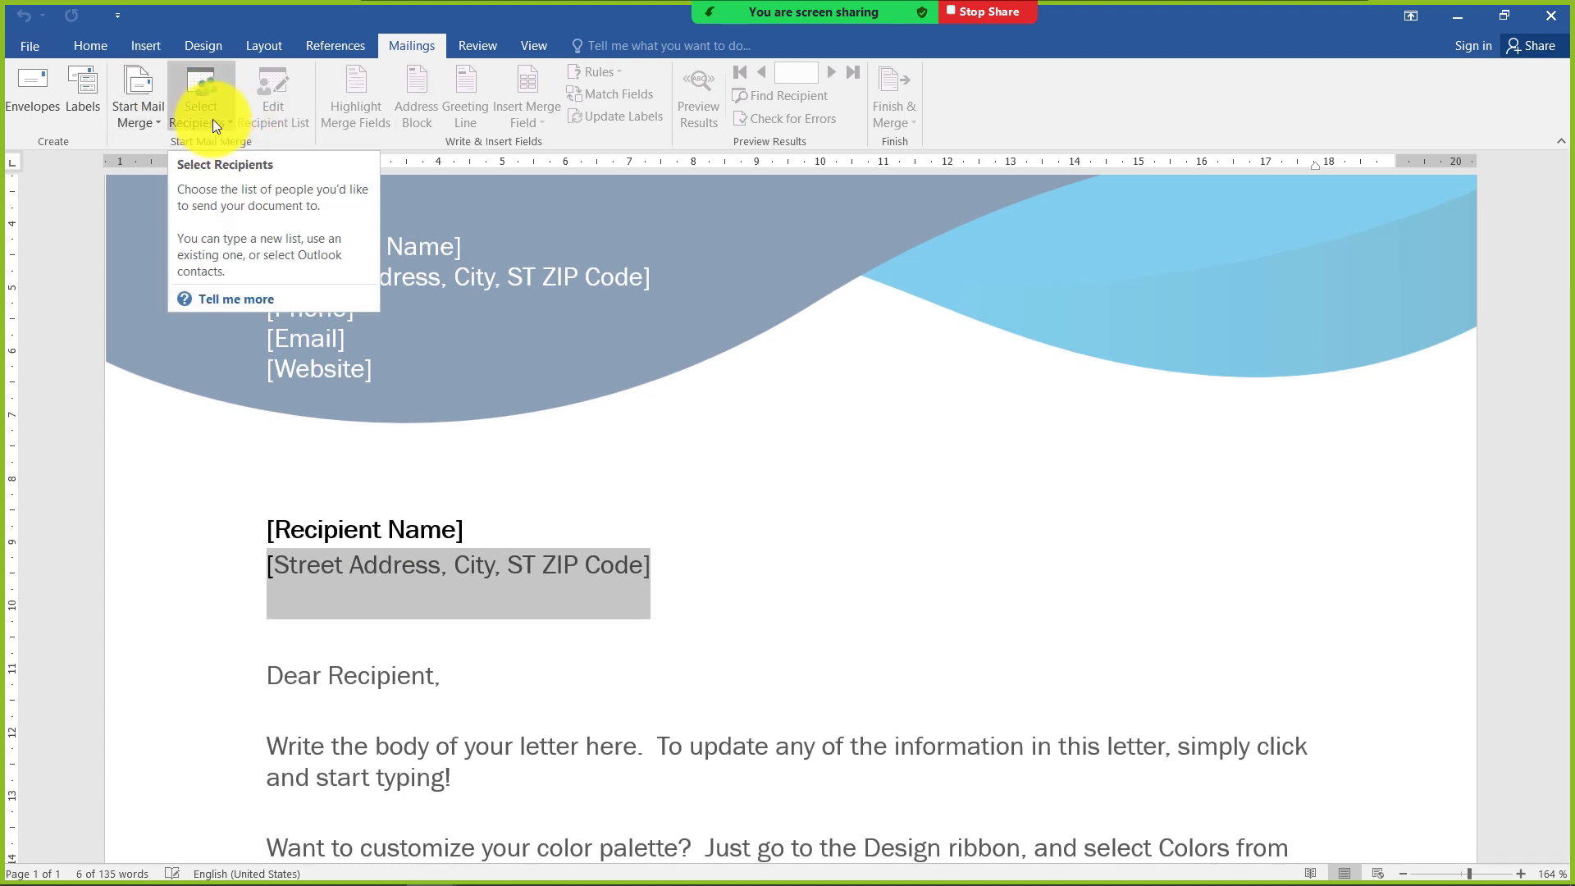
{"action": "left_click", "coordinate": [292, 513]}
{"action": "left_click", "coordinate": [667, 469]}
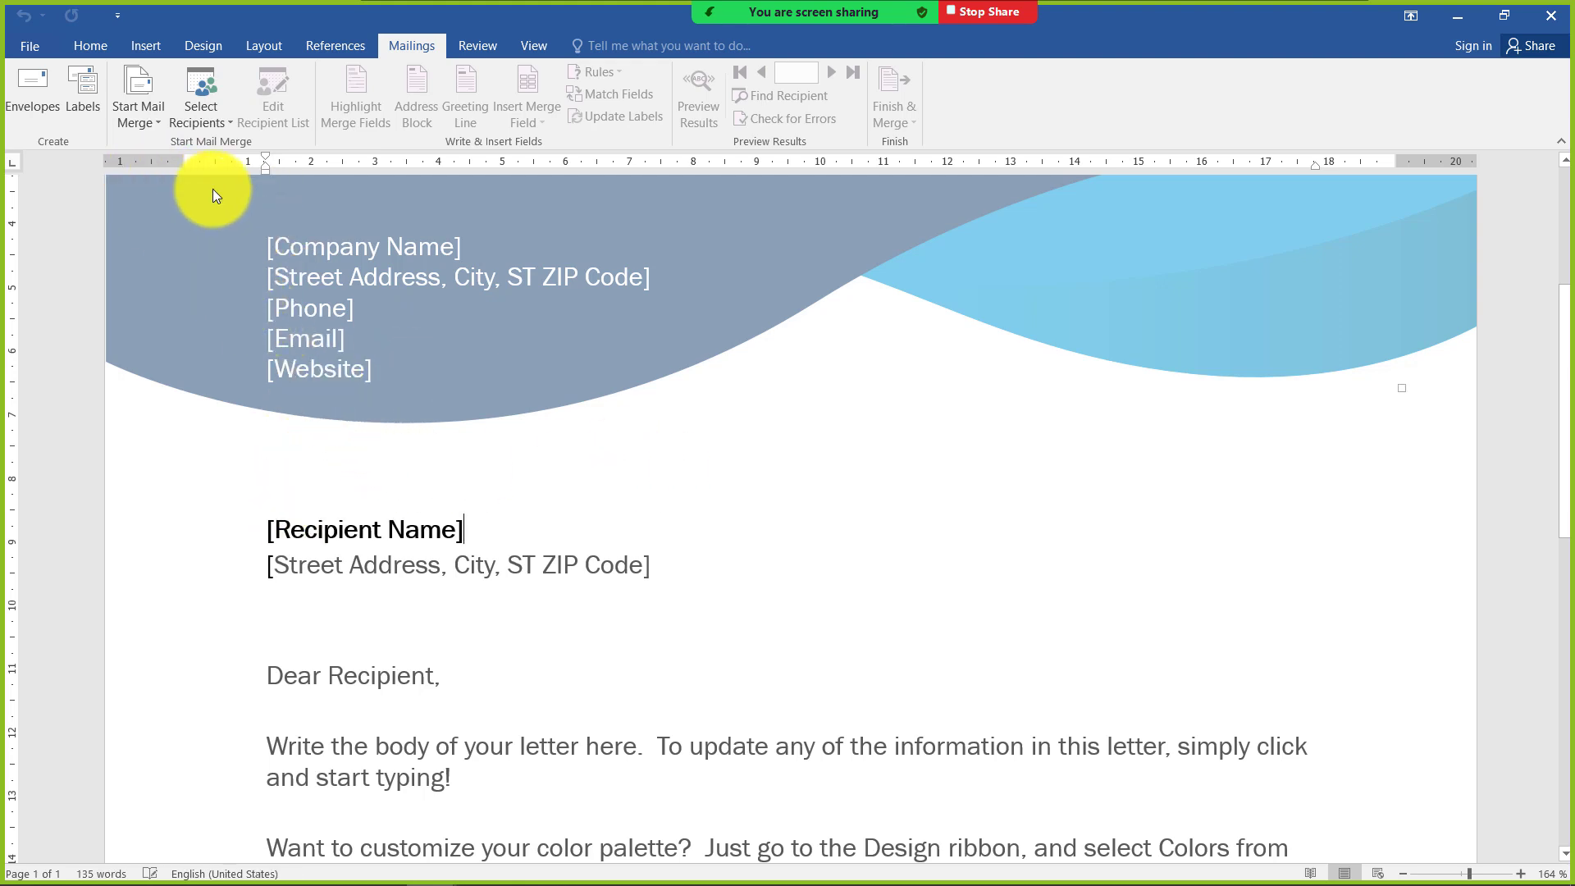
{"action": "left_click", "coordinate": [223, 124]}
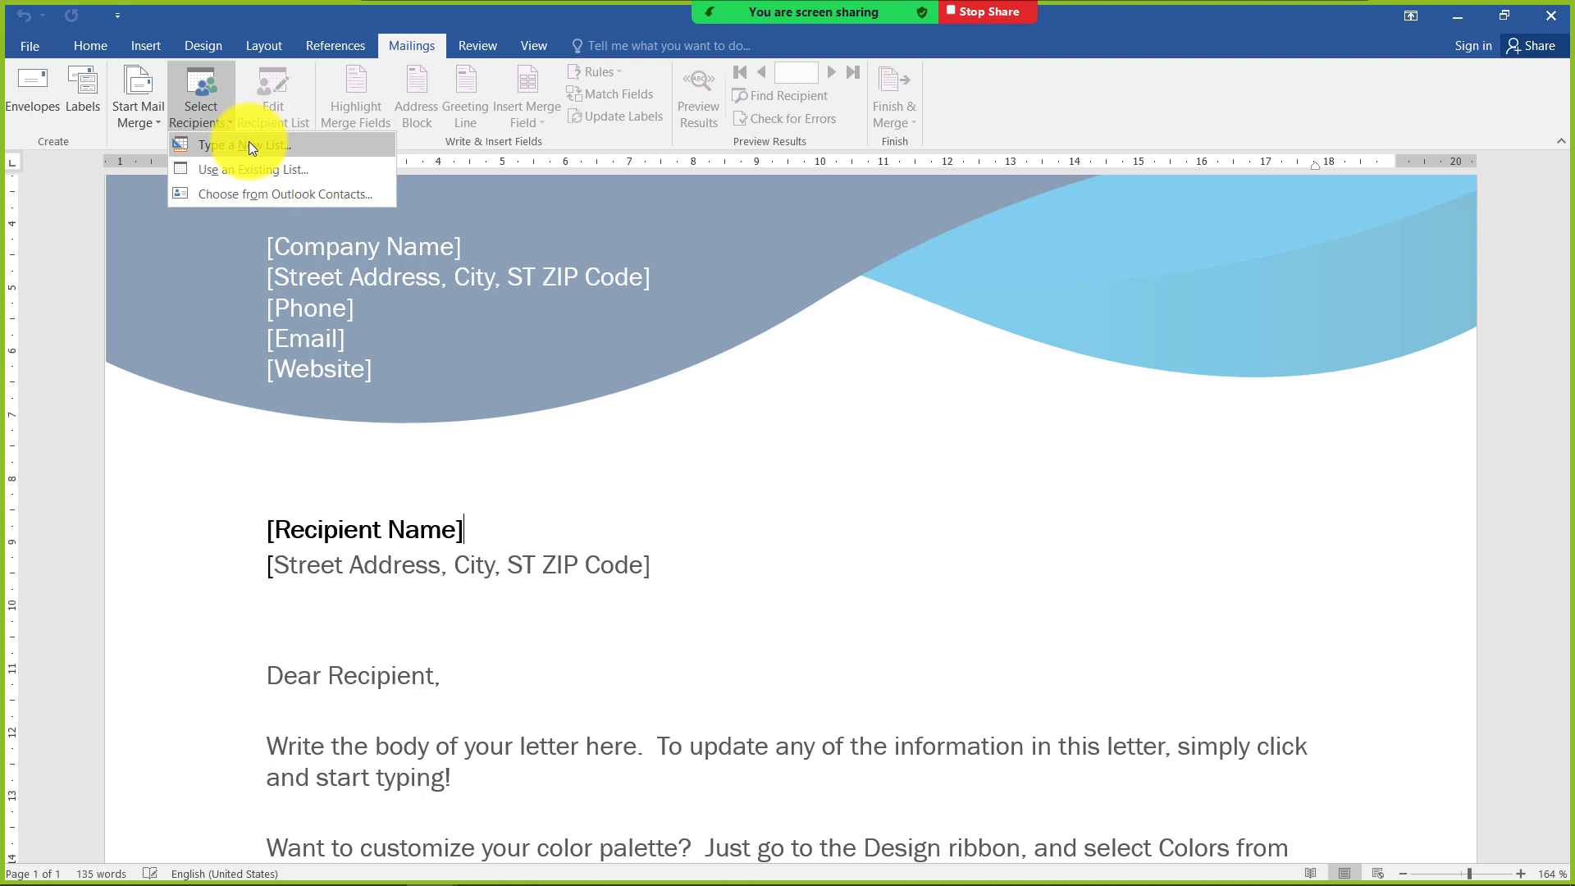
{"action": "left_click", "coordinate": [248, 145]}
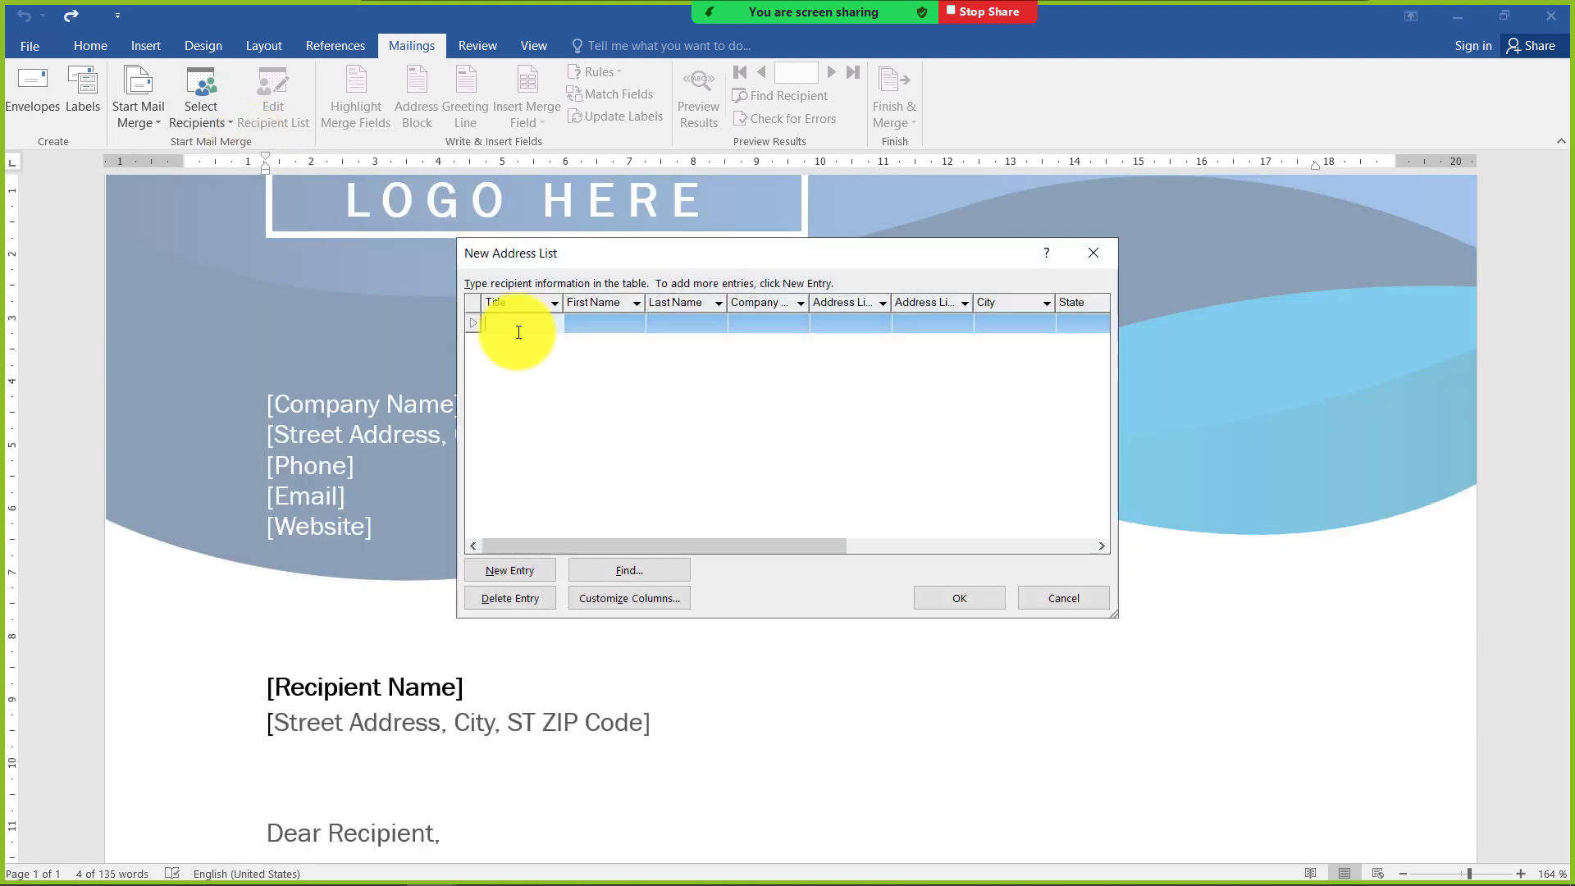
Examine the default columns of the new address list, from Title through ZIP Code
{"action": "left_click_drag", "start_coordinate": [597, 249], "coordinate": [598, 289]}
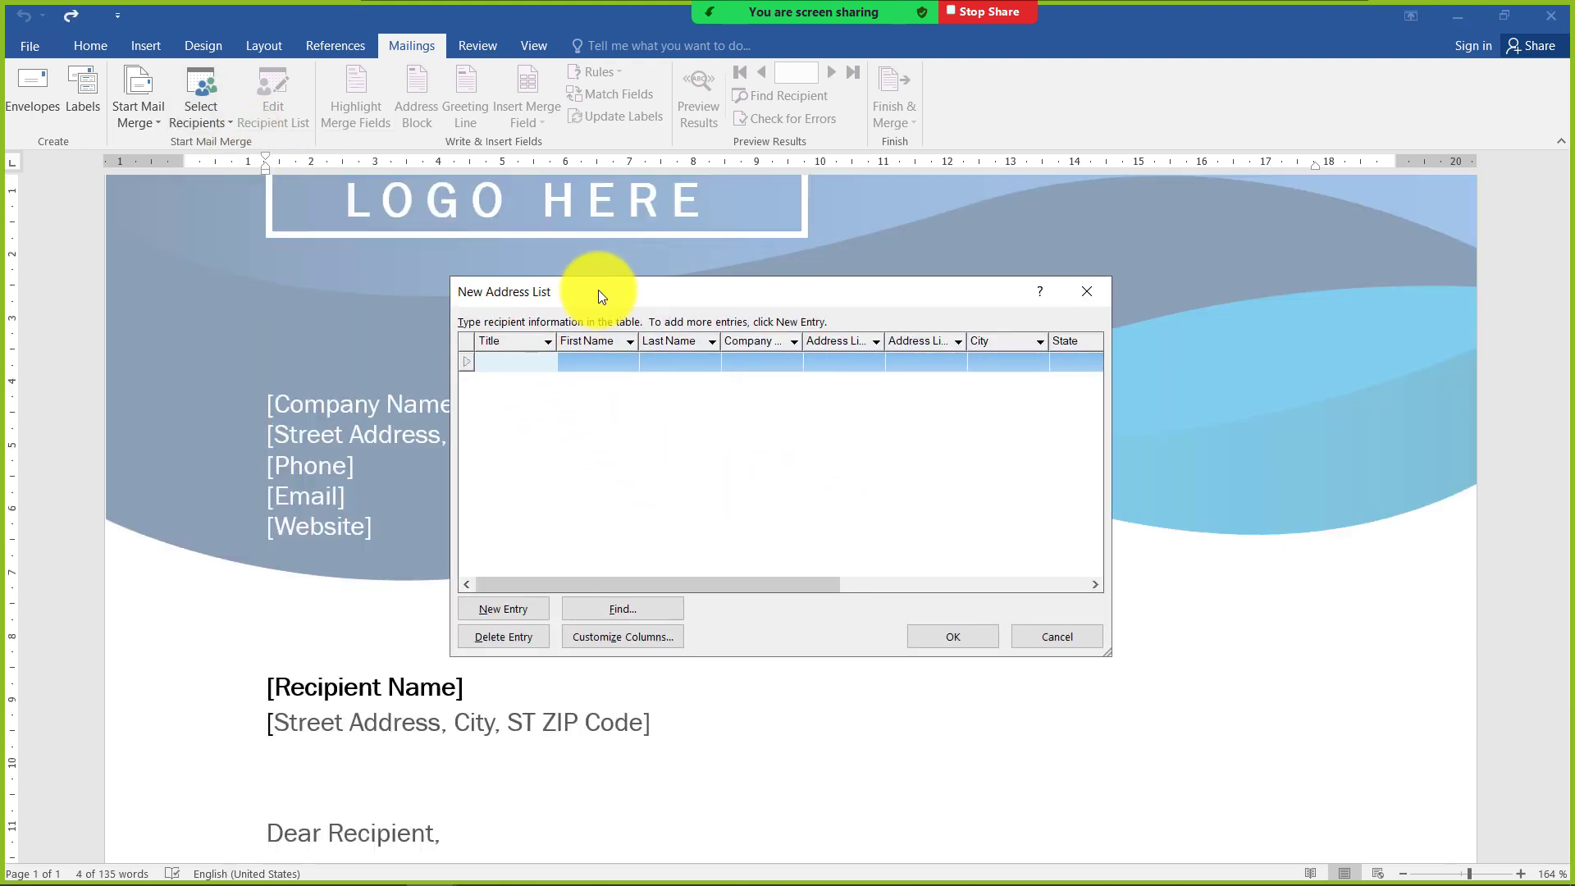
{"action": "left_click", "coordinate": [479, 361]}
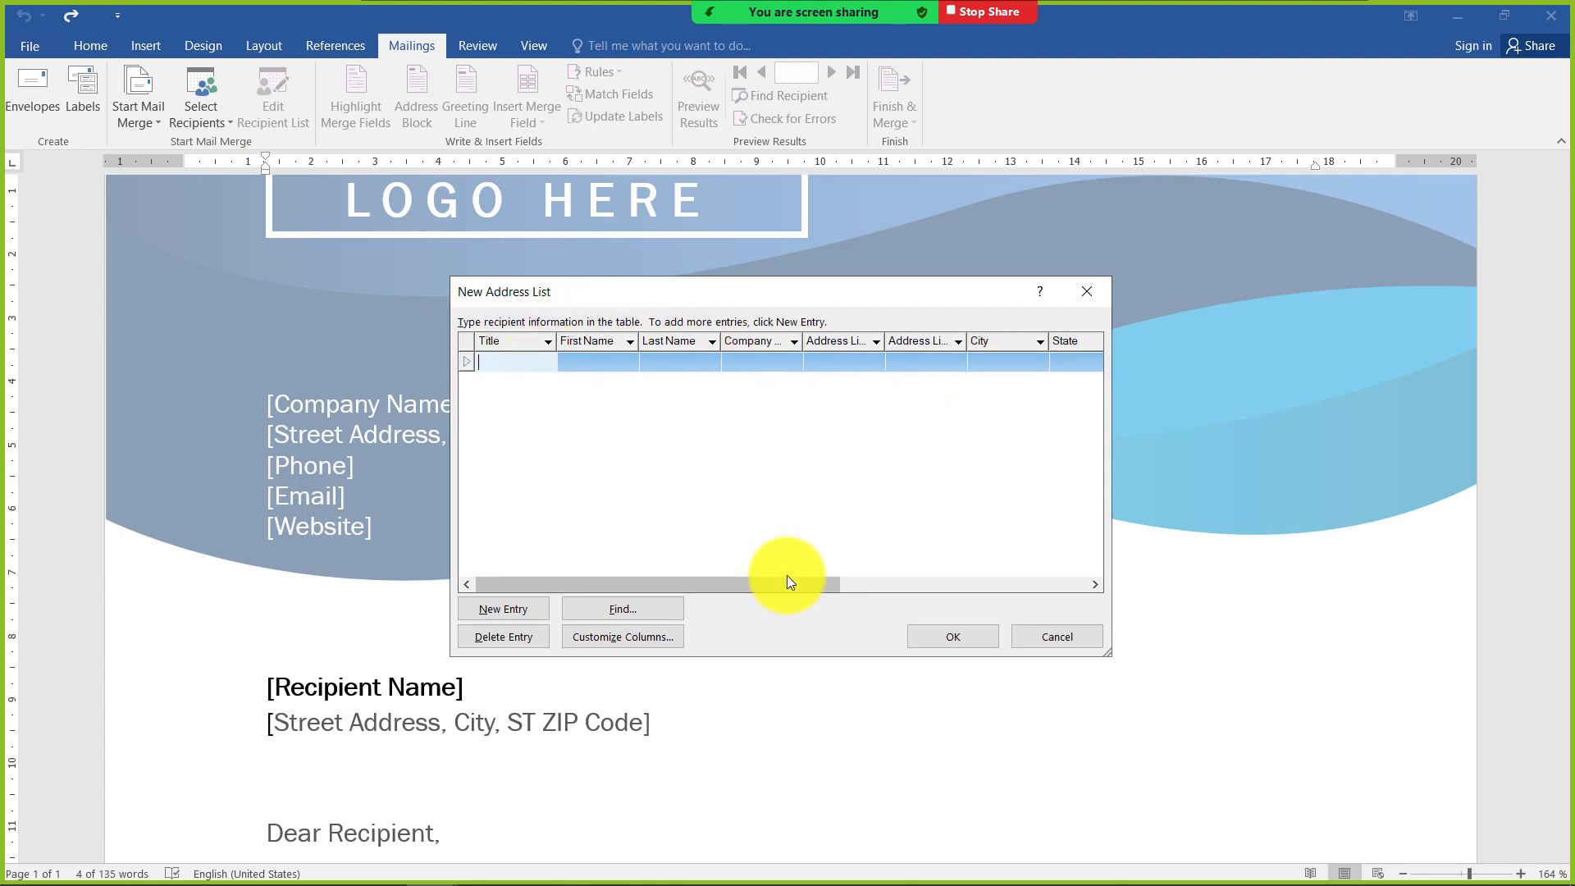
{"action": "mouse_move", "coordinate": [786, 580]}
{"action": "left_mouse_down"}
{"action": "mouse_move", "coordinate": [1073, 583]}
{"action": "mouse_move", "coordinate": [791, 589]}
{"action": "left_mouse_up"}
{"action": "left_click_drag", "start_coordinate": [726, 294], "coordinate": [884, 235]}
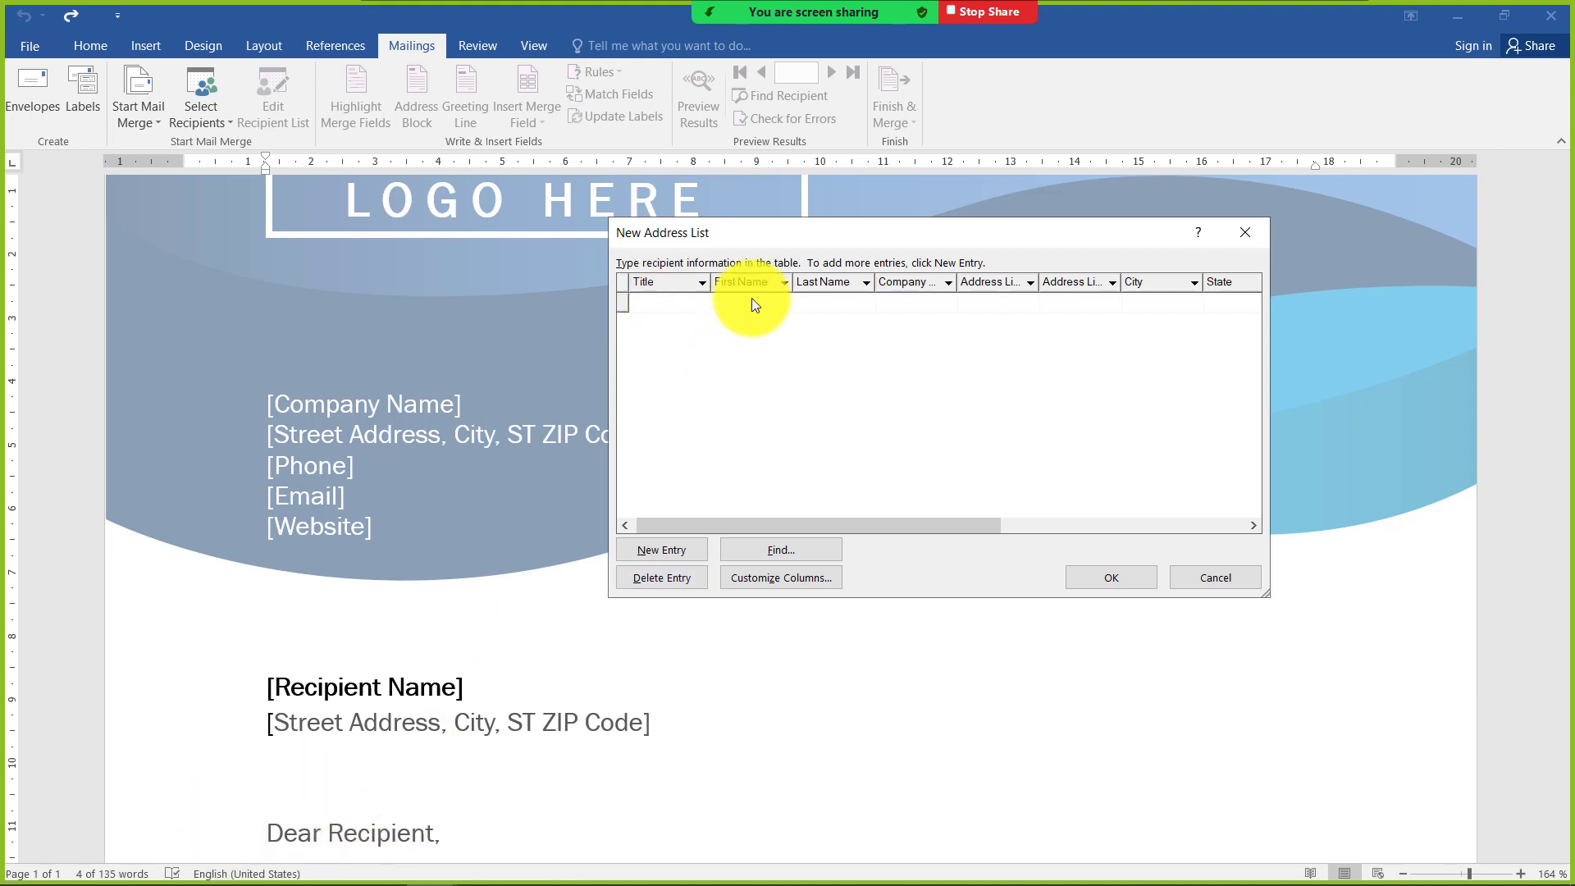
{"action": "left_click_drag", "start_coordinate": [831, 239], "coordinate": [741, 234]}
{"action": "left_click", "coordinate": [960, 301]}
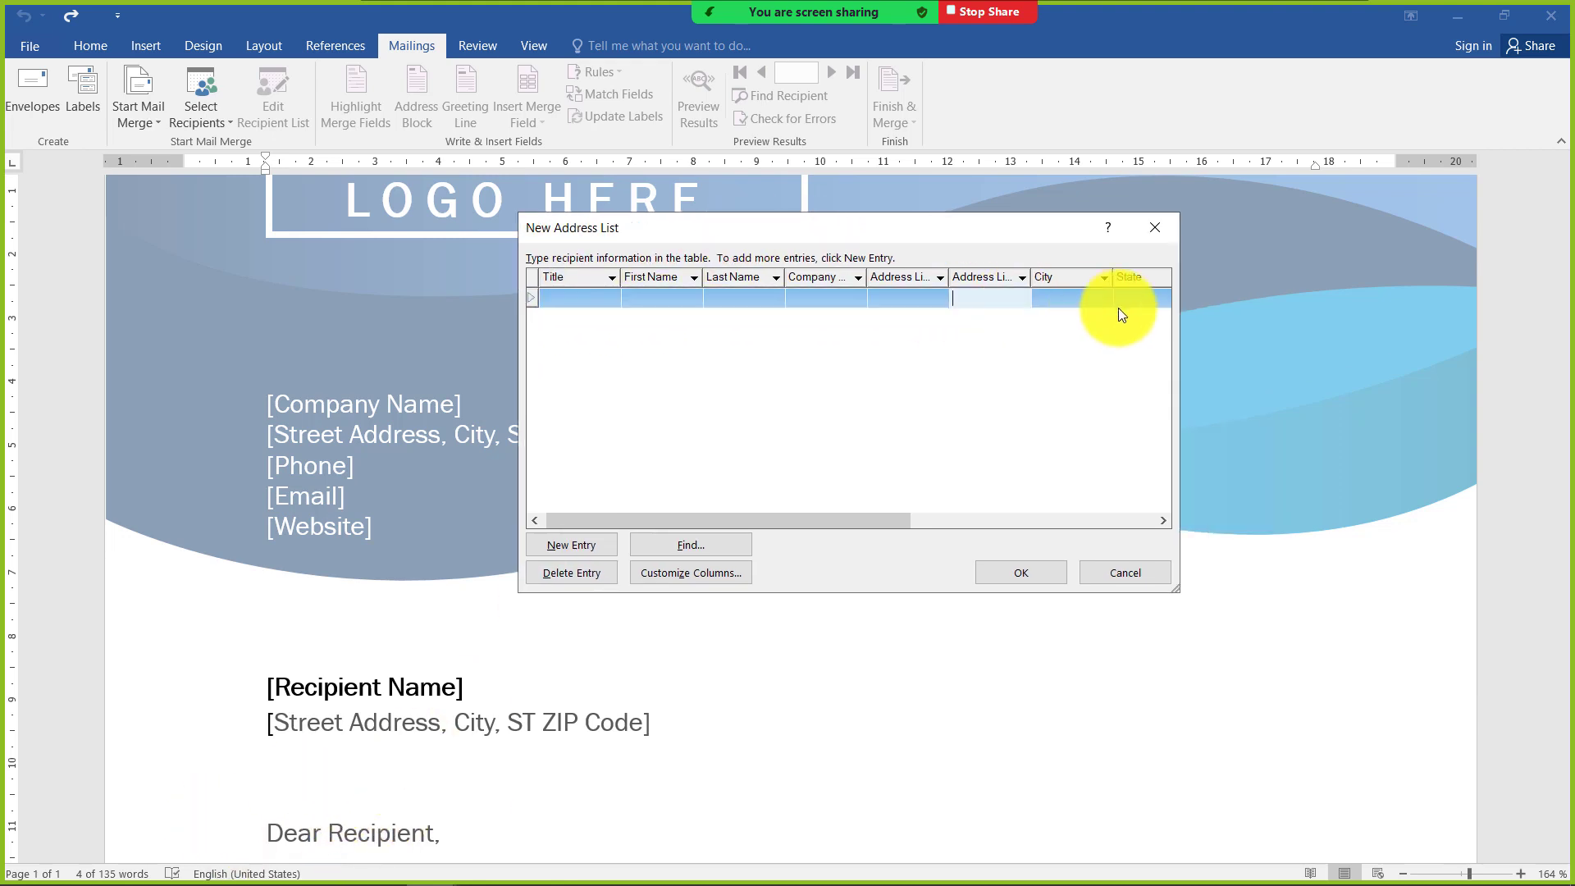
{"action": "left_click_drag", "start_coordinate": [797, 522], "coordinate": [871, 533]}
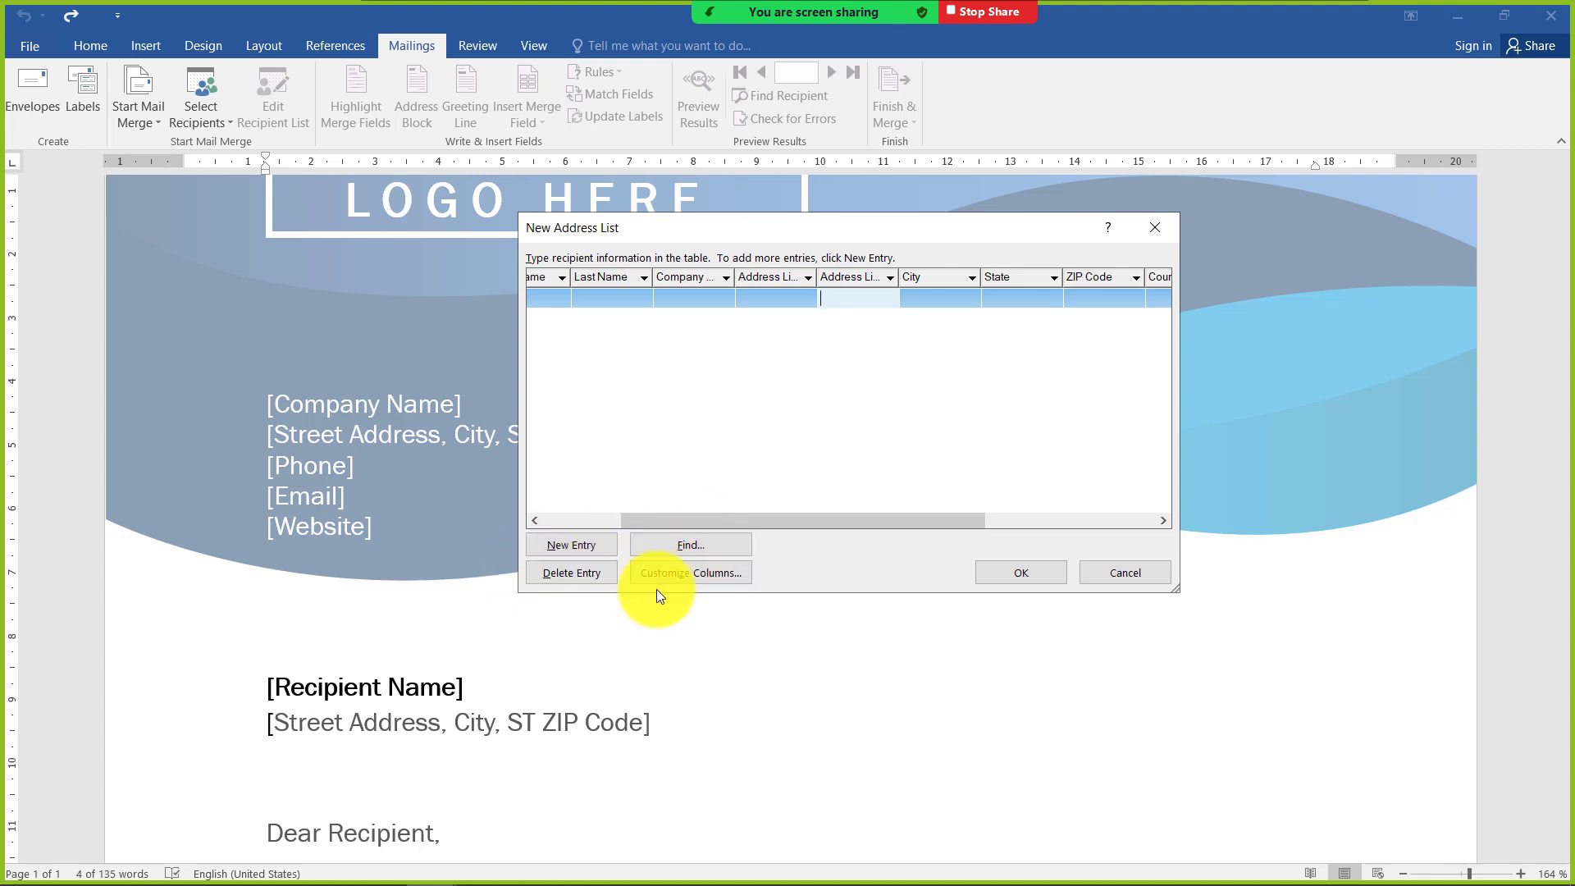
Customize the address list columns by deleting the E-mail Address, Work Phone and Home Phone fields
{"action": "left_click", "coordinate": [702, 575]}
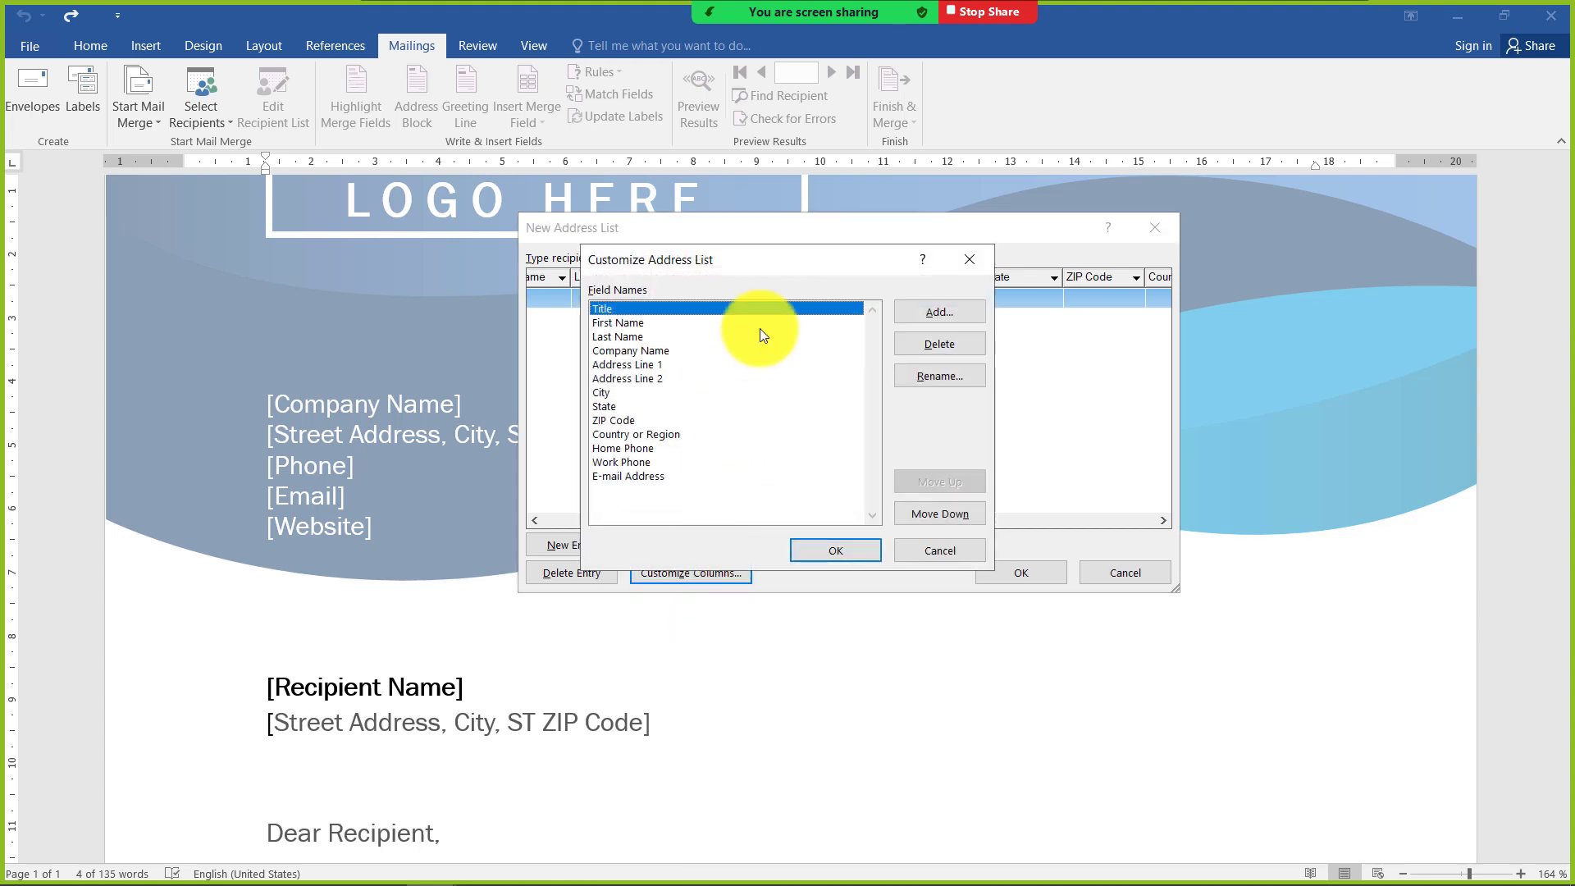
{"action": "left_click_drag", "start_coordinate": [780, 258], "coordinate": [646, 240]}
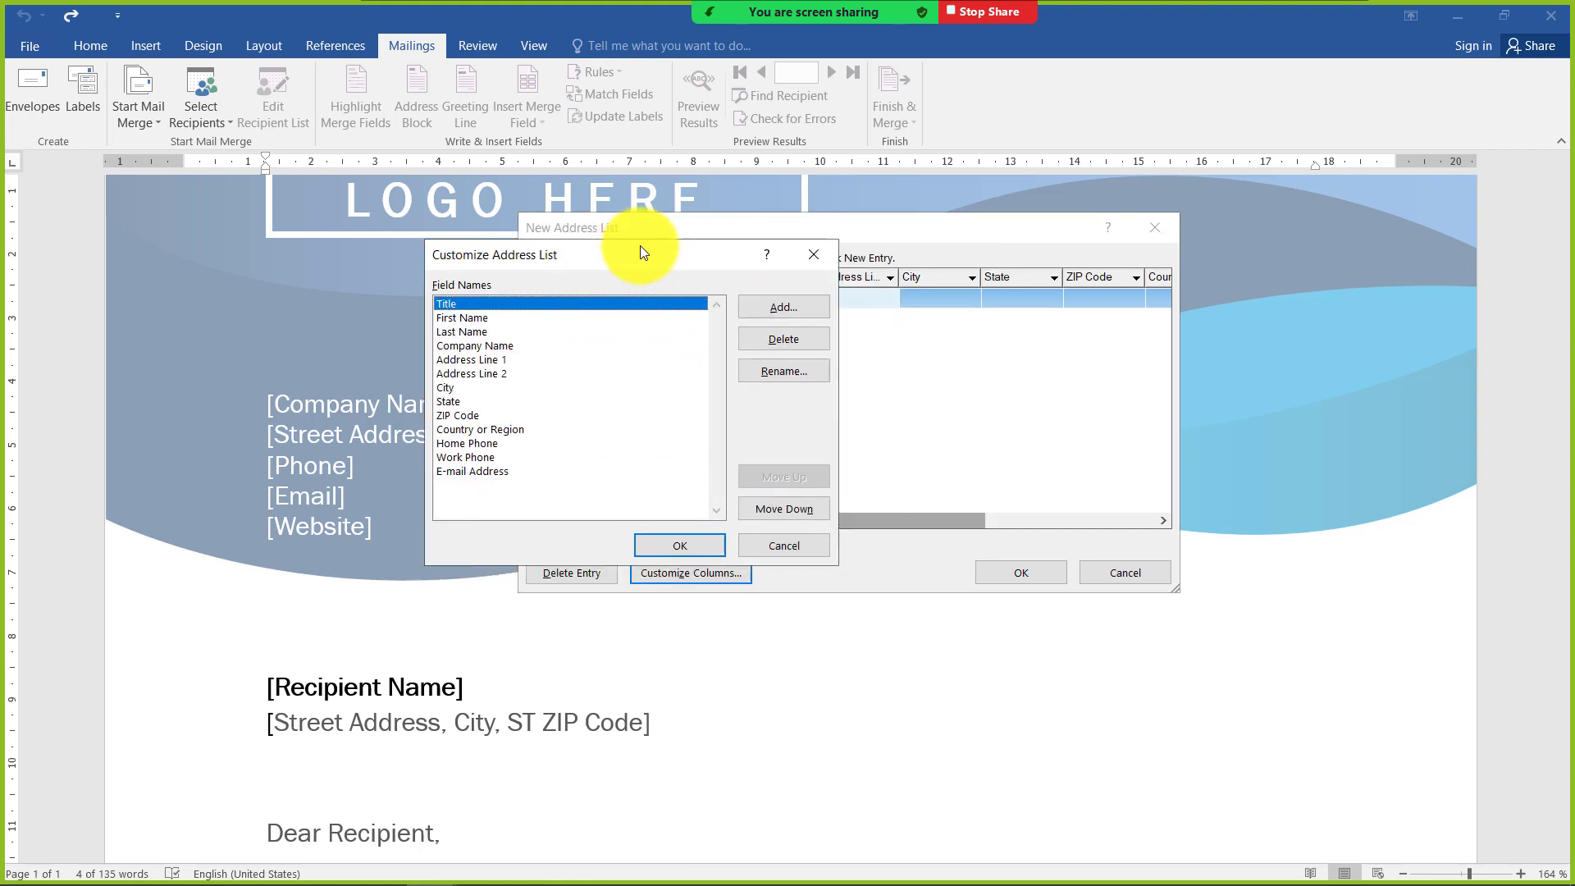
{"action": "left_click", "coordinate": [484, 459]}
{"action": "left_click_drag", "start_coordinate": [673, 246], "coordinate": [983, 334]}
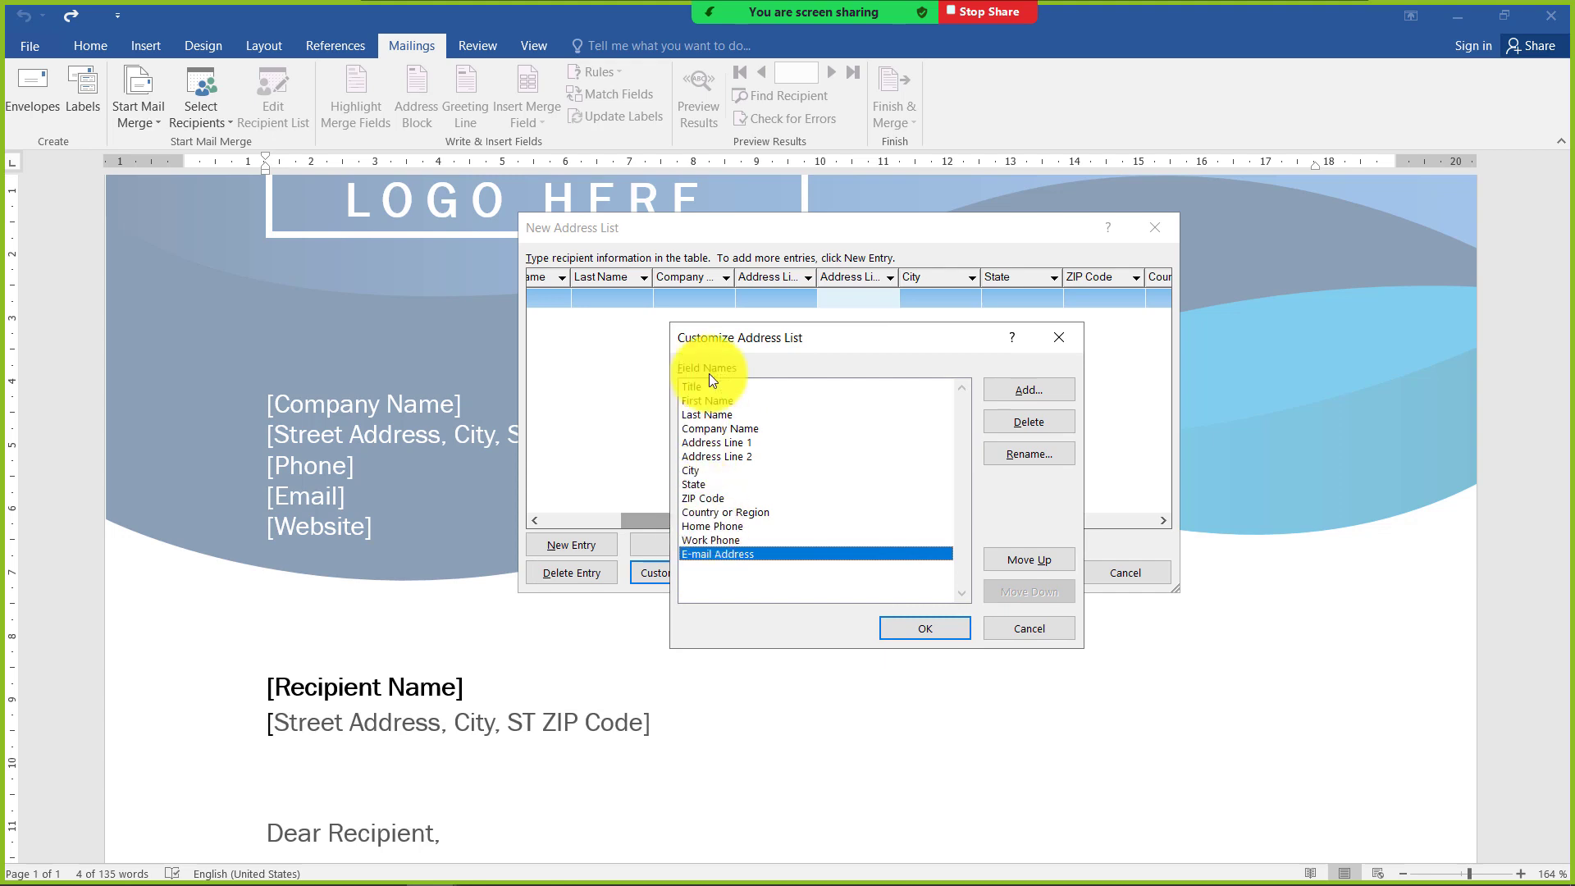
{"action": "left_click", "coordinate": [1024, 419]}
{"action": "left_click", "coordinate": [766, 510]}
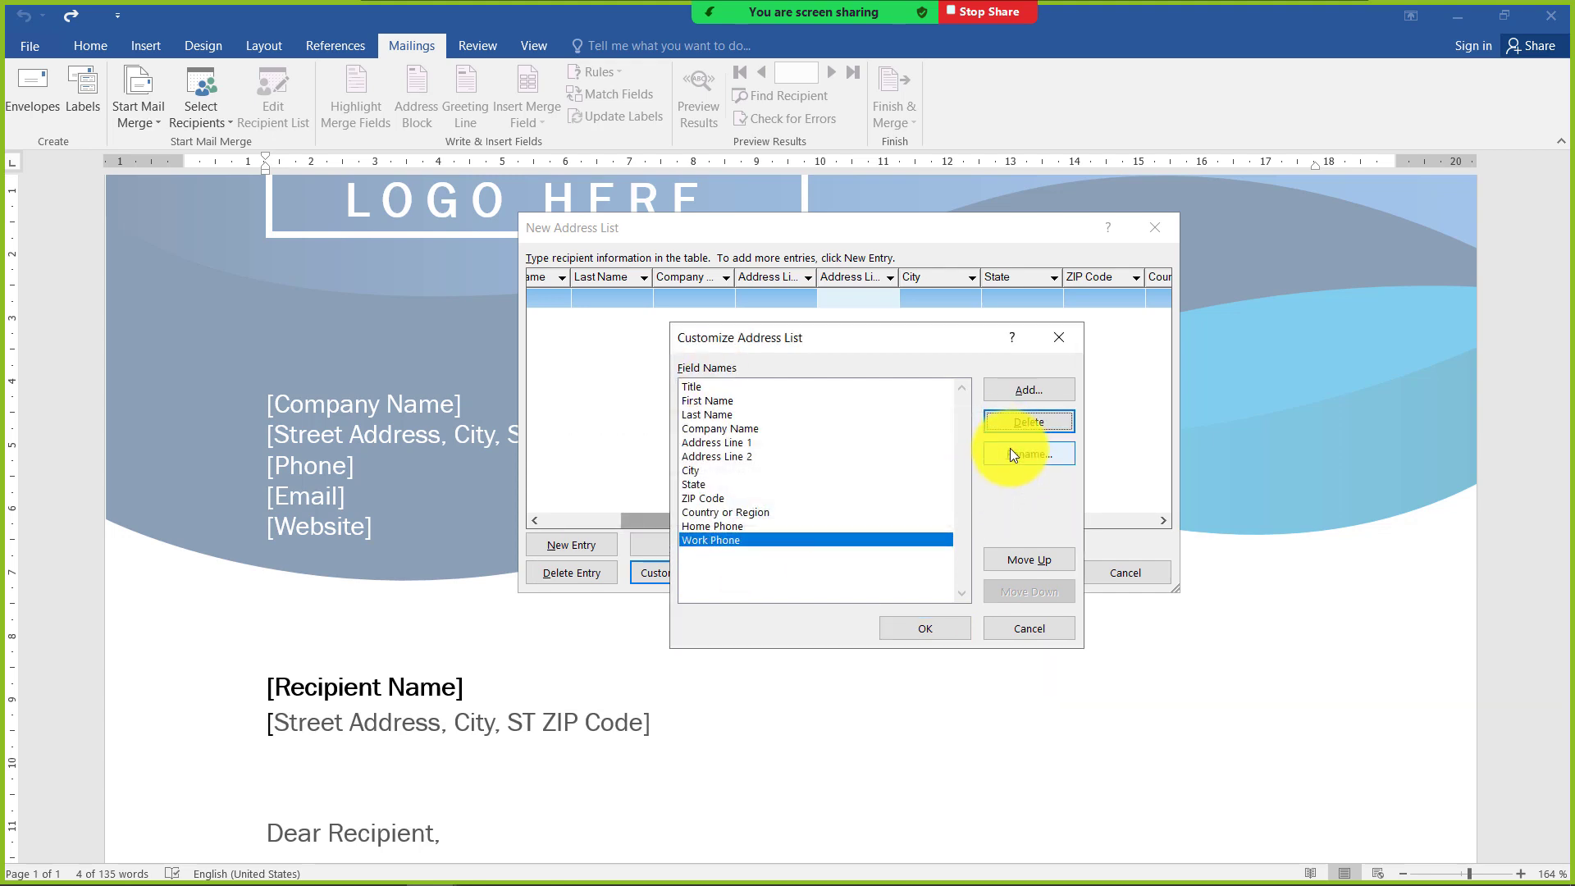
{"action": "left_click", "coordinate": [1020, 424]}
{"action": "left_click", "coordinate": [755, 509]}
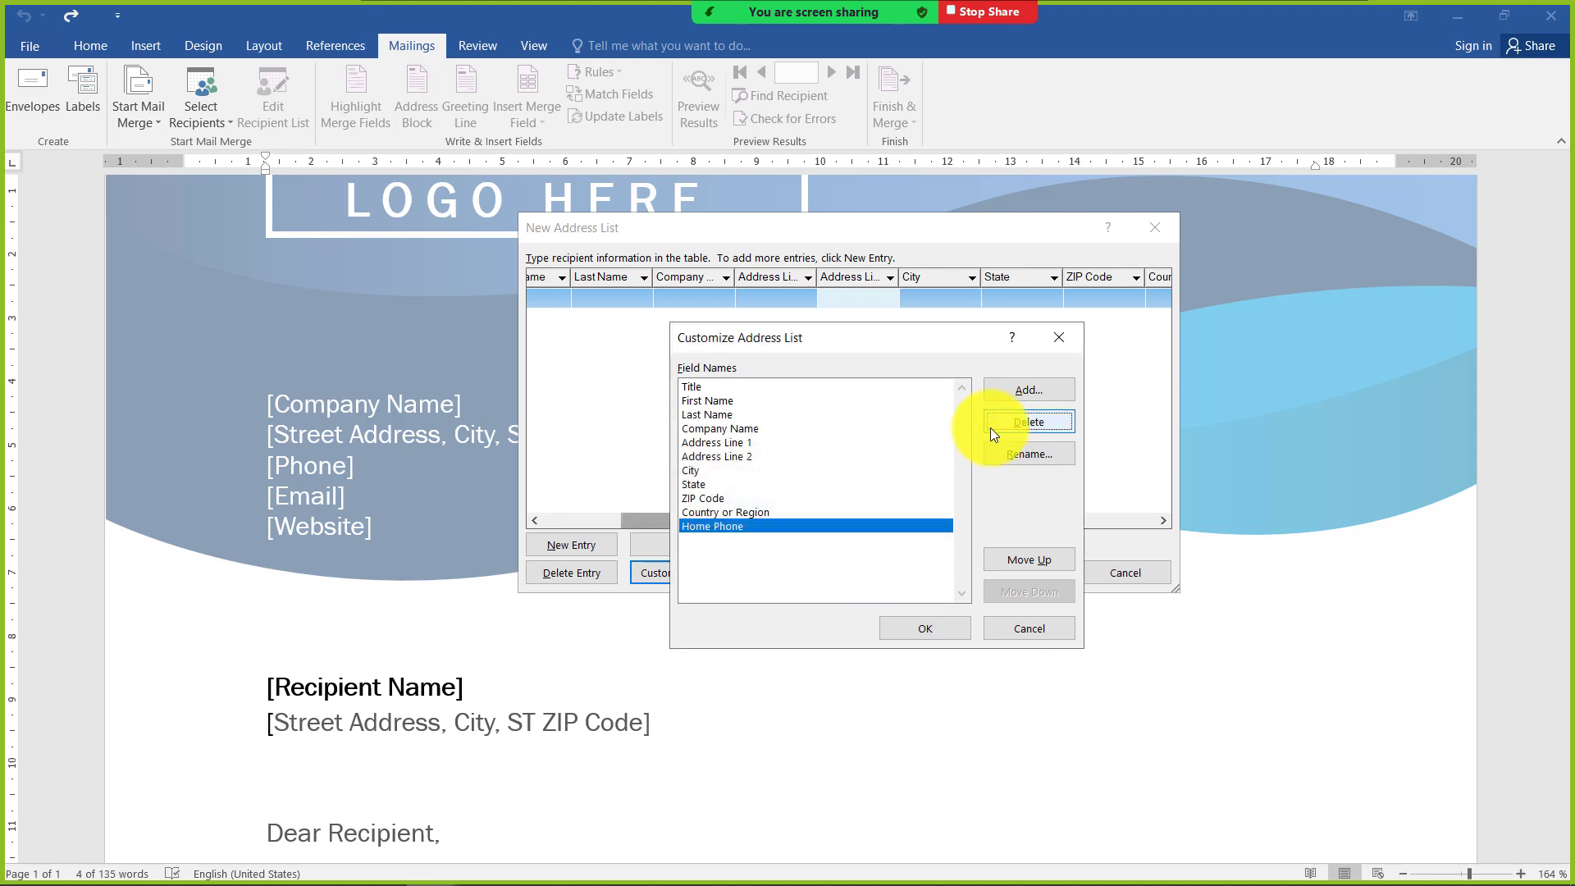
{"action": "left_click", "coordinate": [993, 425]}
{"action": "left_click", "coordinate": [760, 511]}
Delete the Country or Region, ZIP Code, State, City and Address Line 2 fields from the address list
{"action": "left_click", "coordinate": [996, 425]}
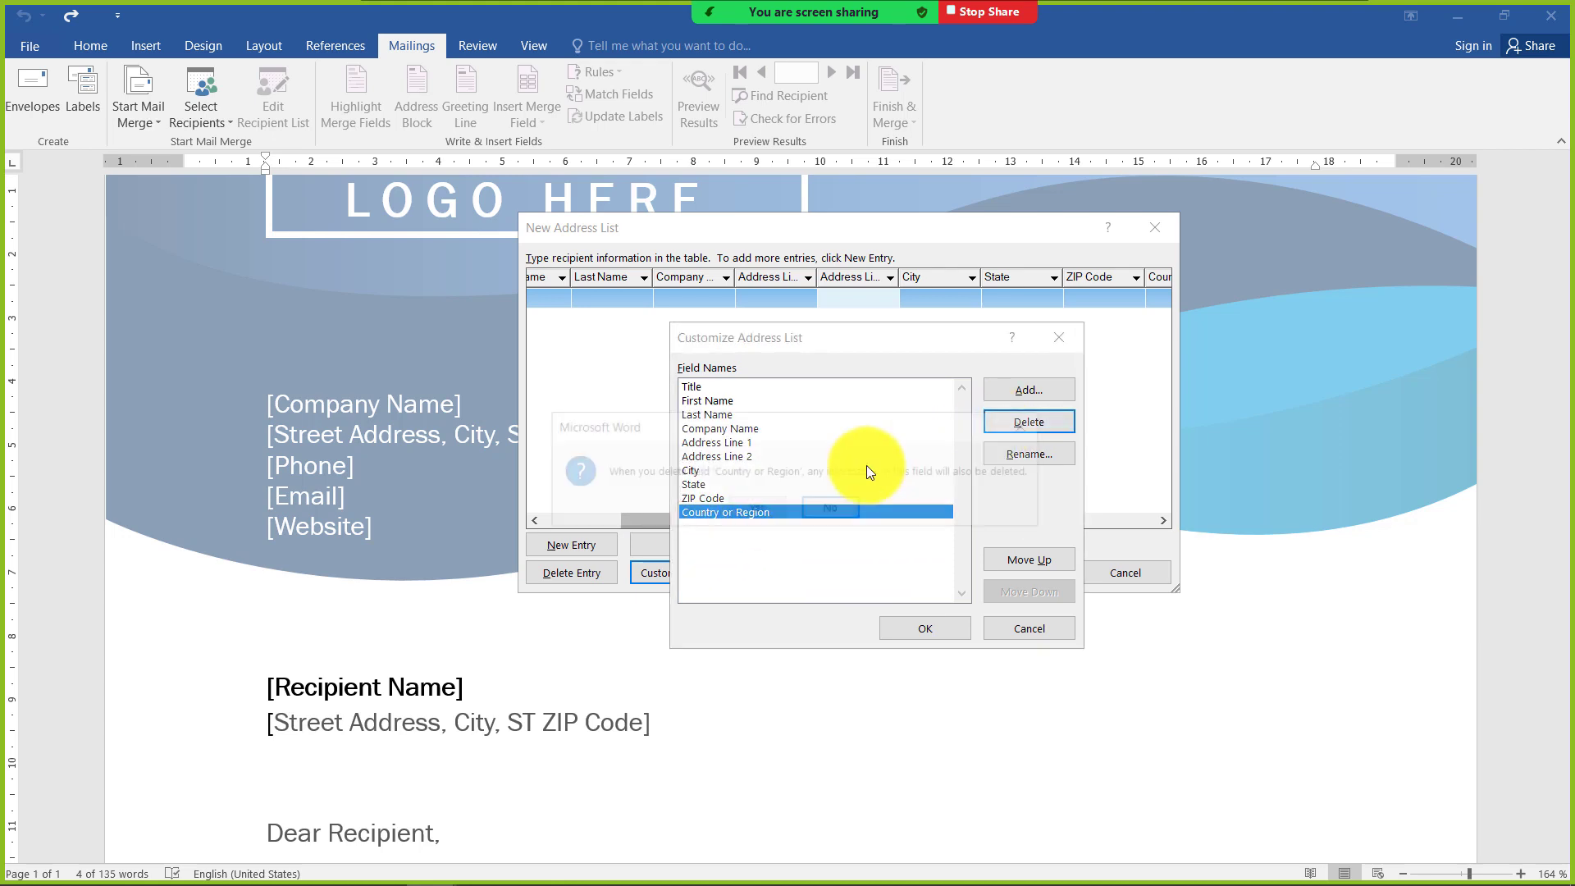
{"action": "left_click", "coordinate": [739, 509]}
{"action": "left_click", "coordinate": [998, 425]}
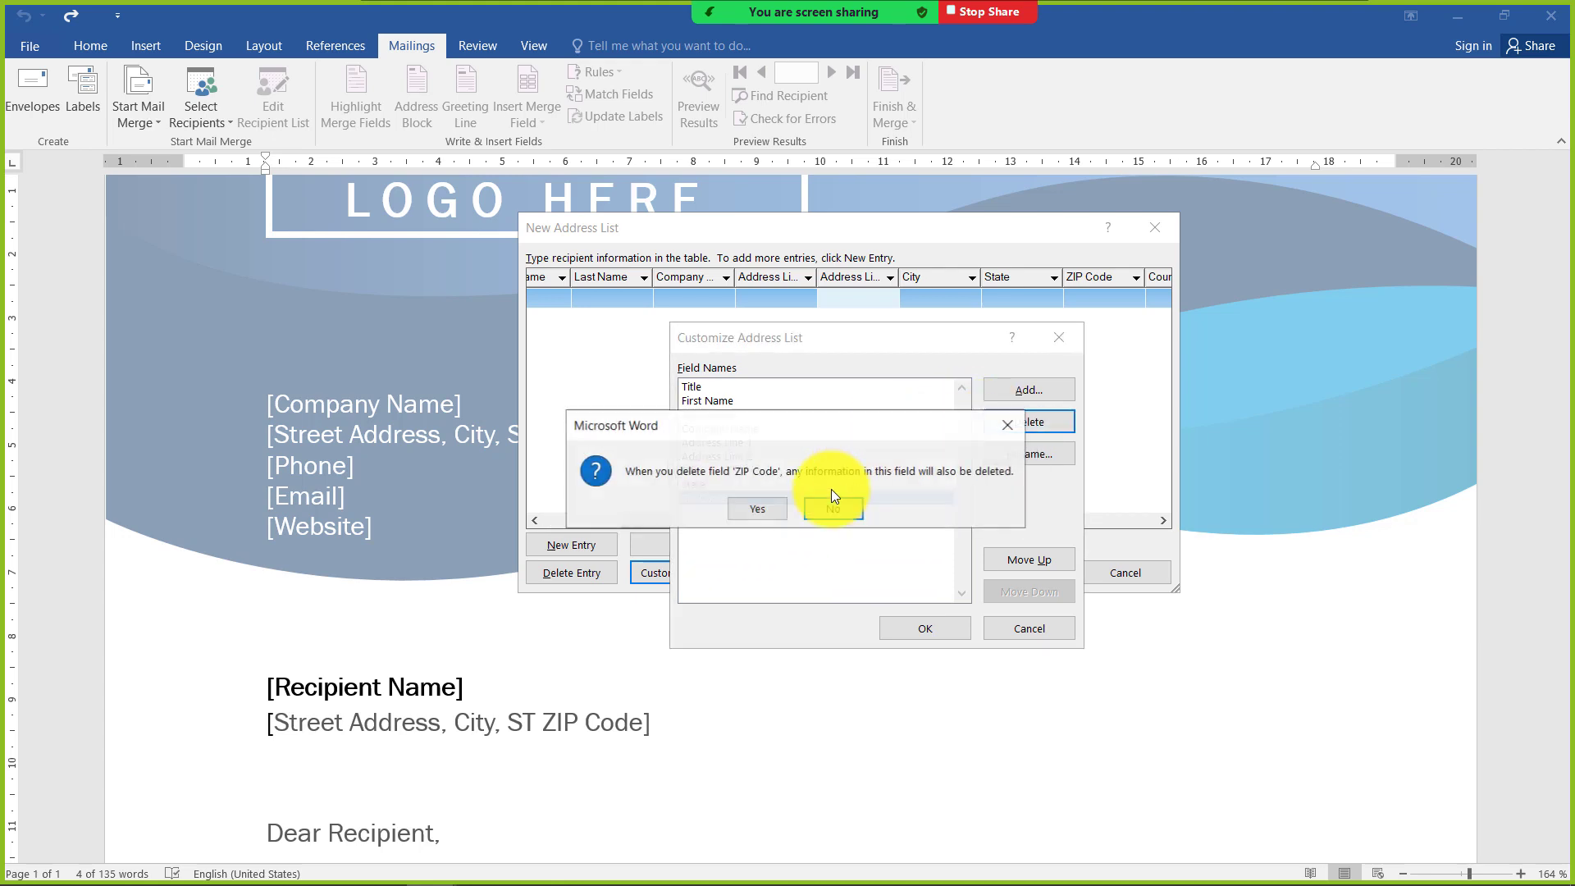
{"action": "left_click", "coordinate": [771, 509]}
{"action": "left_click", "coordinate": [1022, 425]}
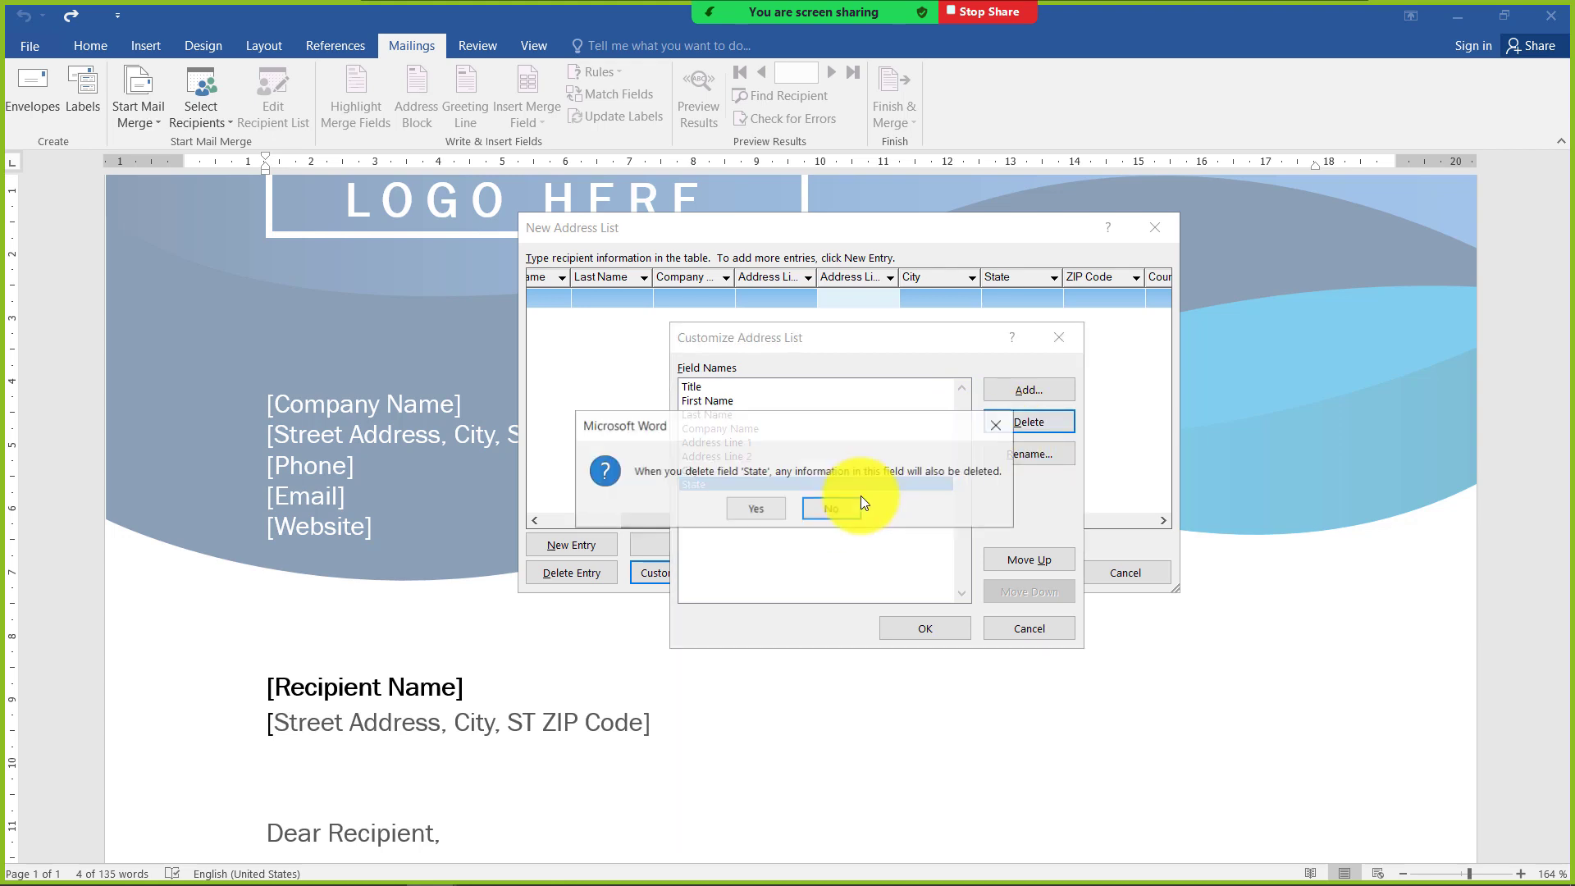
{"action": "left_click", "coordinate": [757, 508]}
{"action": "left_click", "coordinate": [1025, 422]}
{"action": "left_click", "coordinate": [771, 508]}
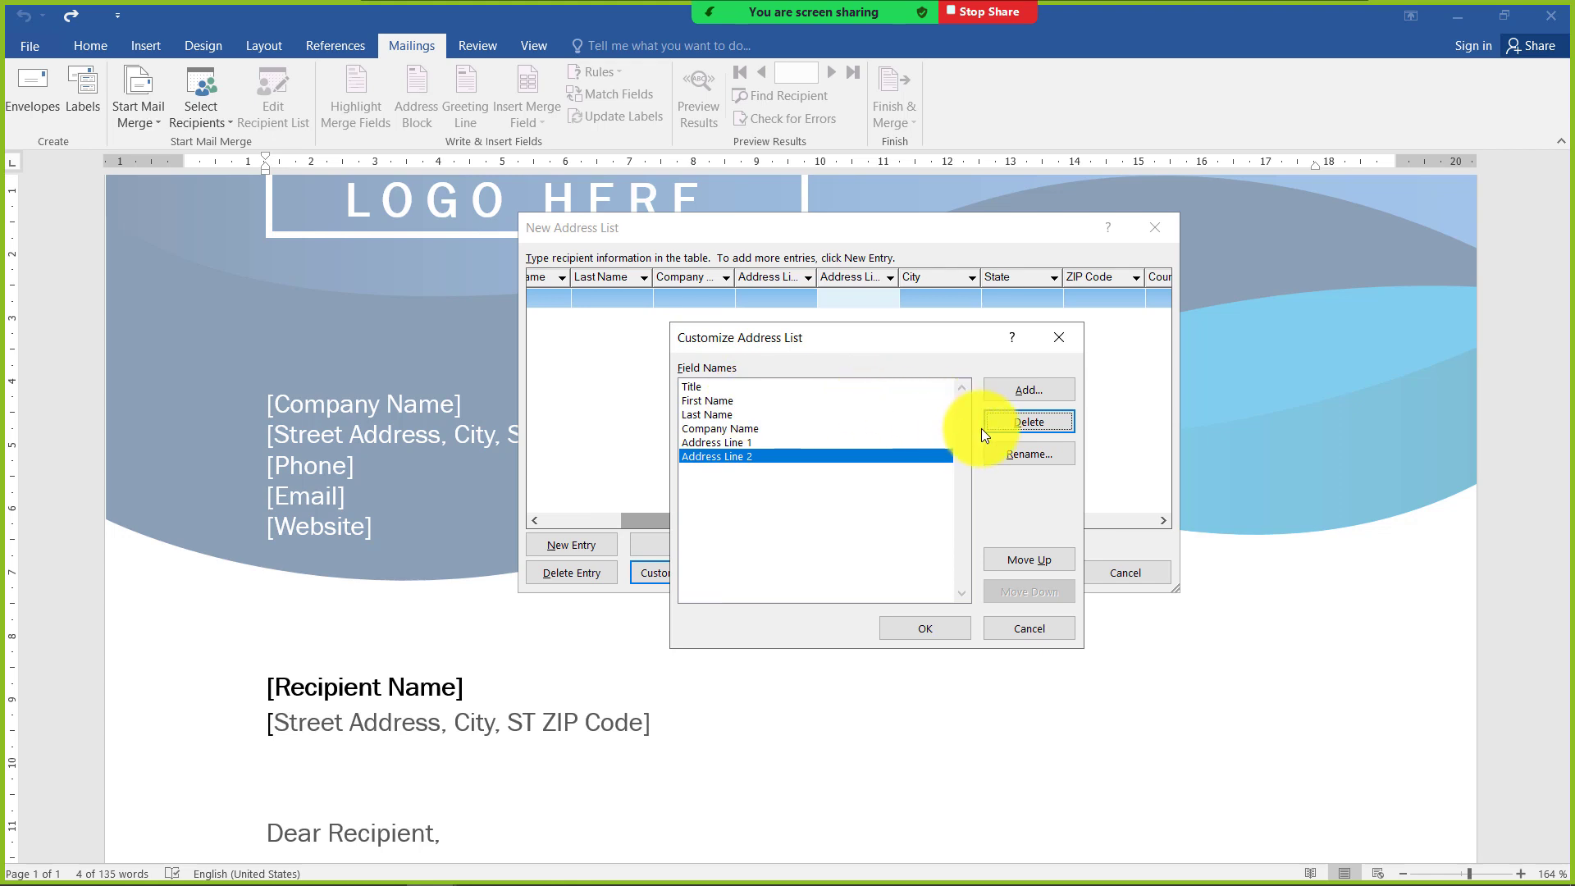
{"action": "left_click", "coordinate": [984, 431]}
{"action": "left_click", "coordinate": [747, 509]}
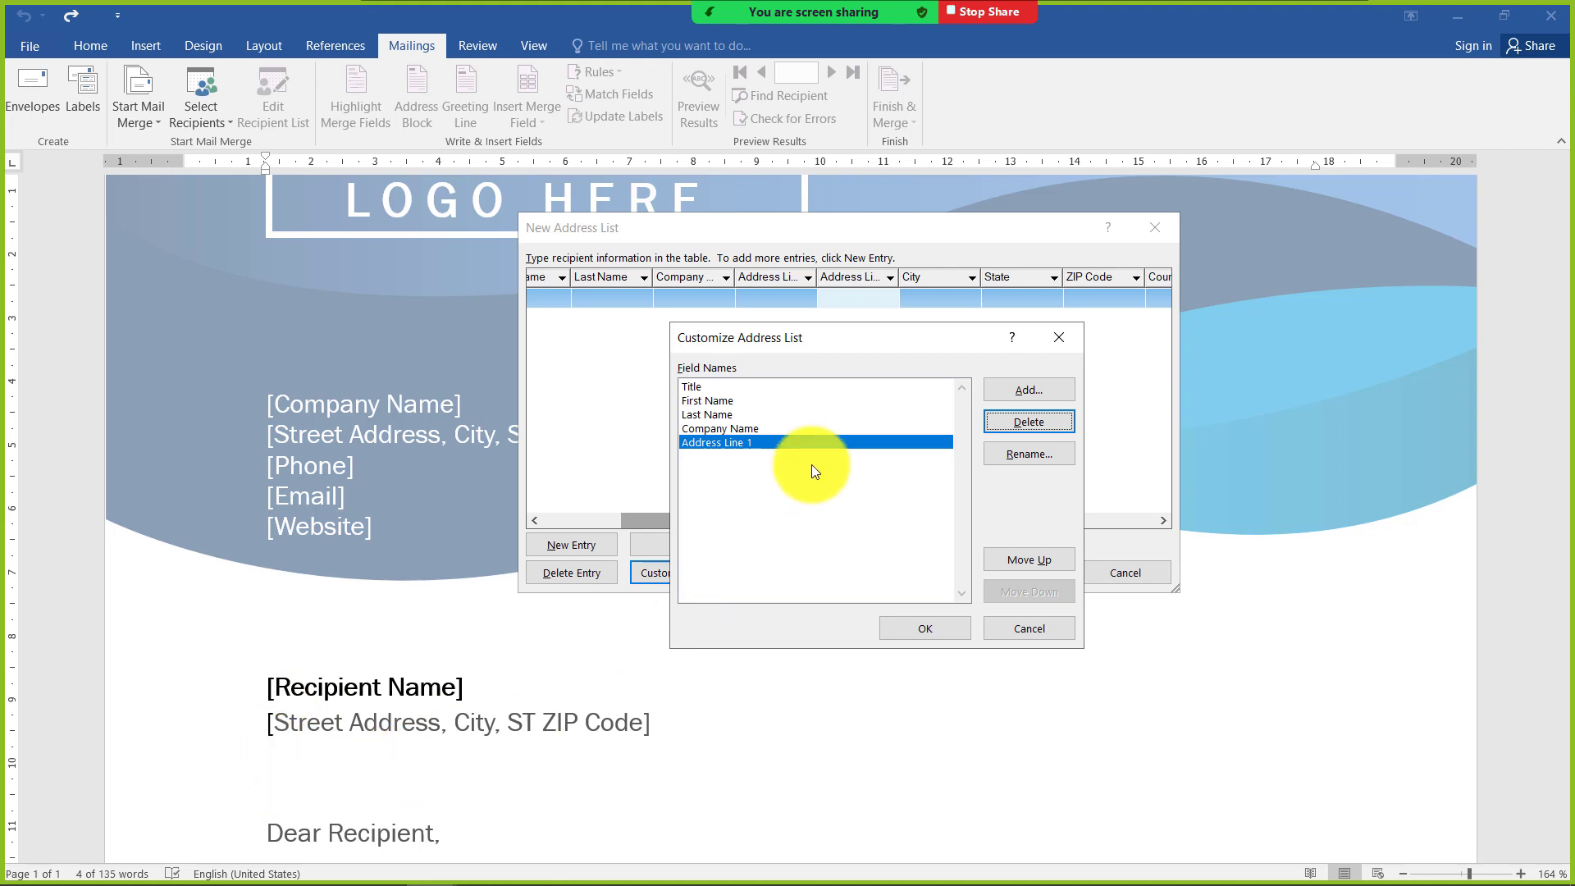
Rename the Title field of the address list to Name
{"action": "left_click", "coordinate": [696, 389]}
{"action": "left_click", "coordinate": [691, 415]}
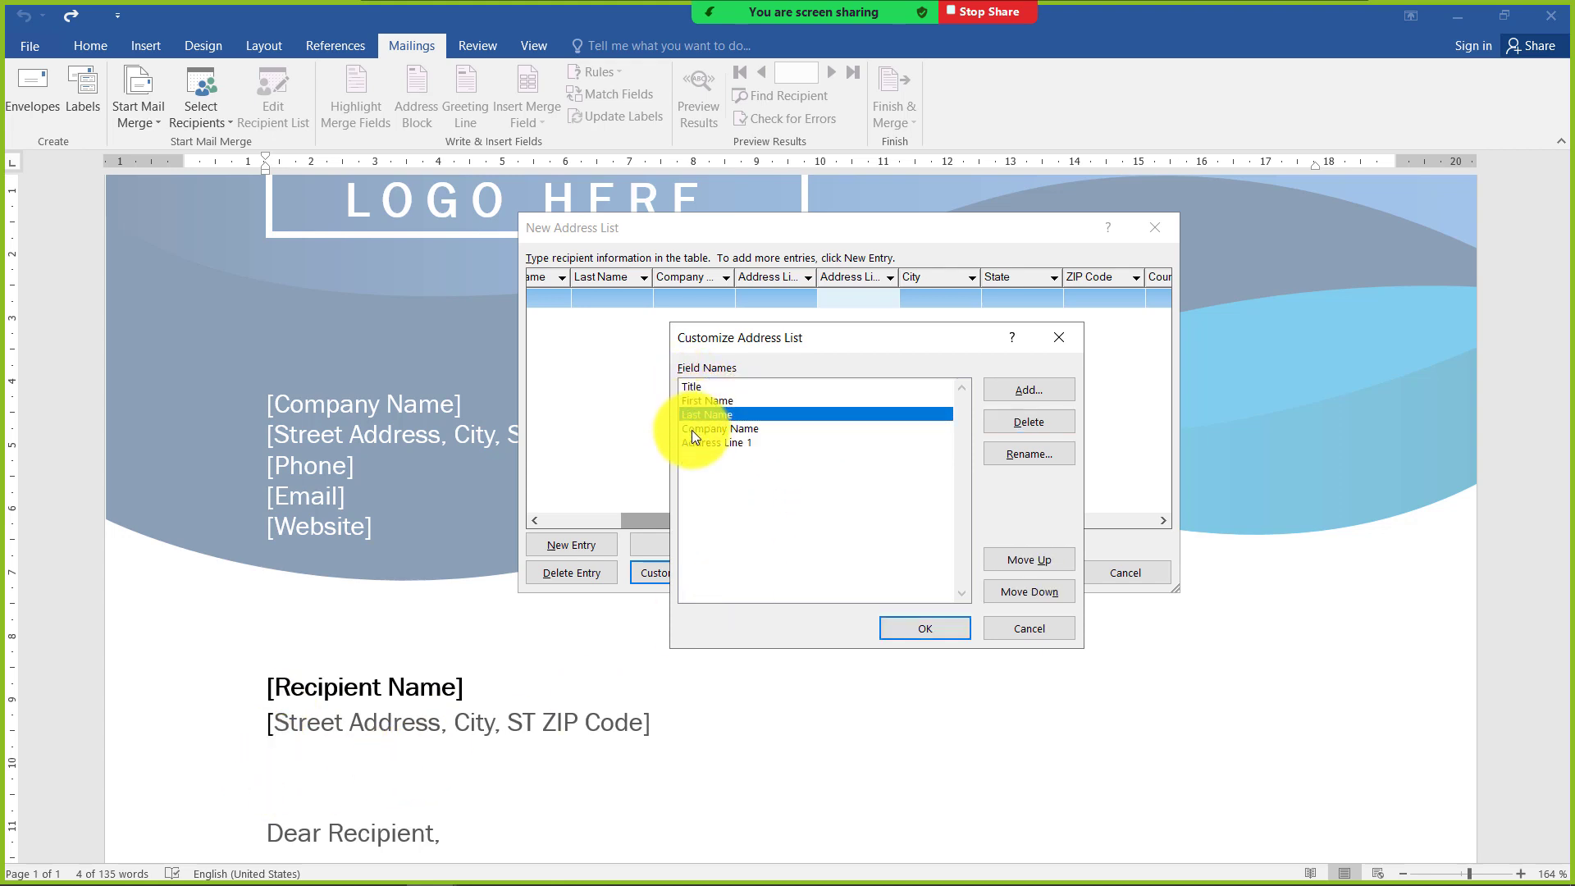
{"action": "left_click", "coordinate": [692, 429]}
{"action": "left_click", "coordinate": [693, 443]}
{"action": "left_click", "coordinate": [697, 389]}
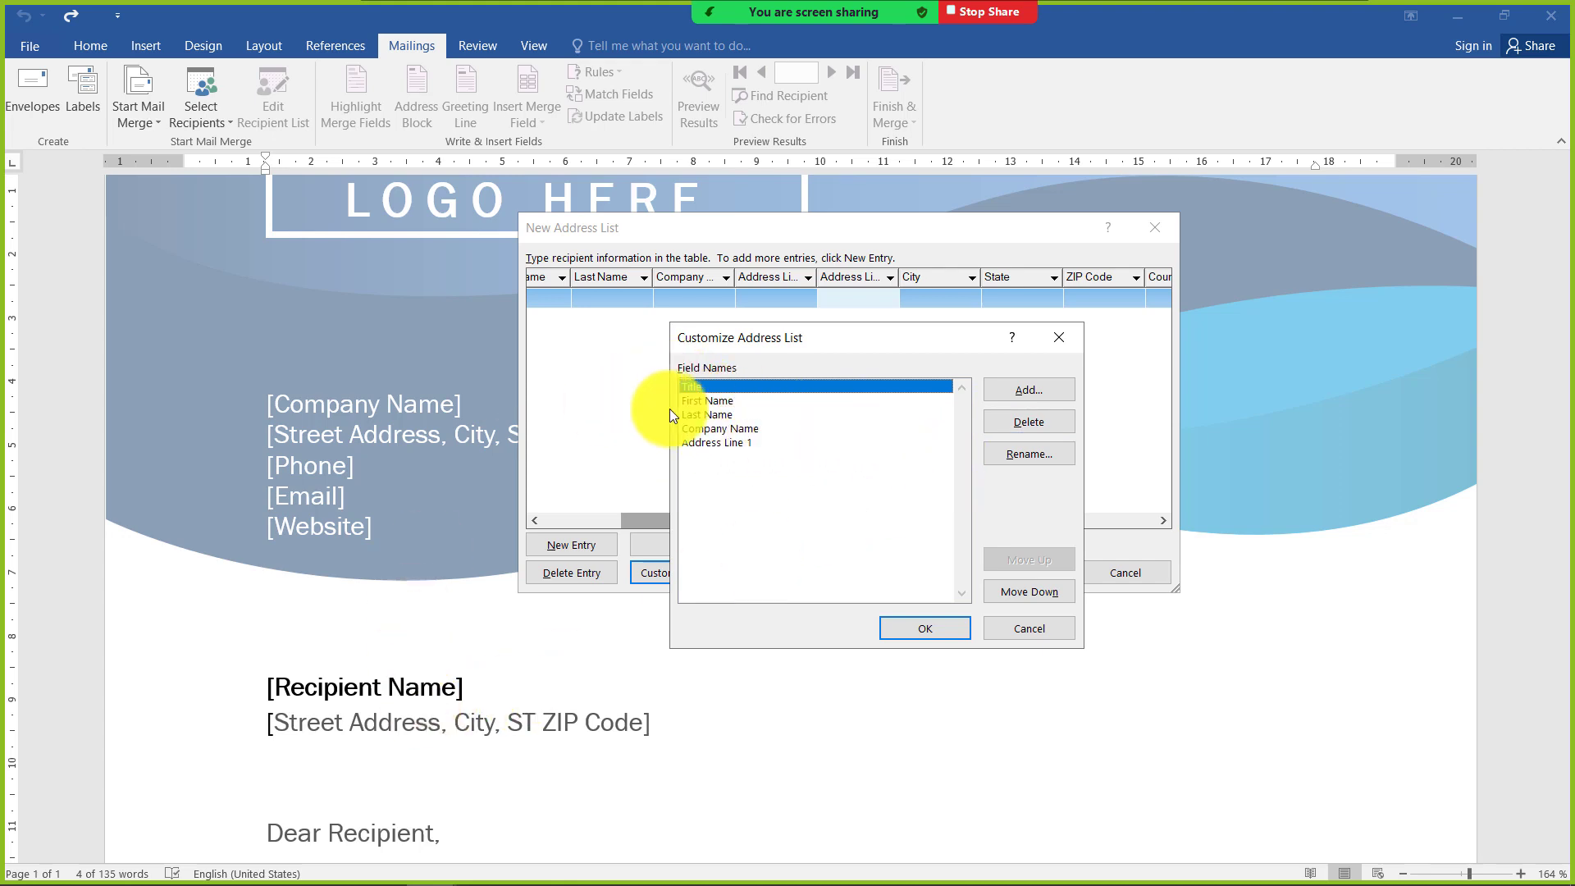
{"action": "left_click", "coordinate": [1044, 453]}
{"action": "left_click_drag", "start_coordinate": [758, 337], "coordinate": [700, 448]}
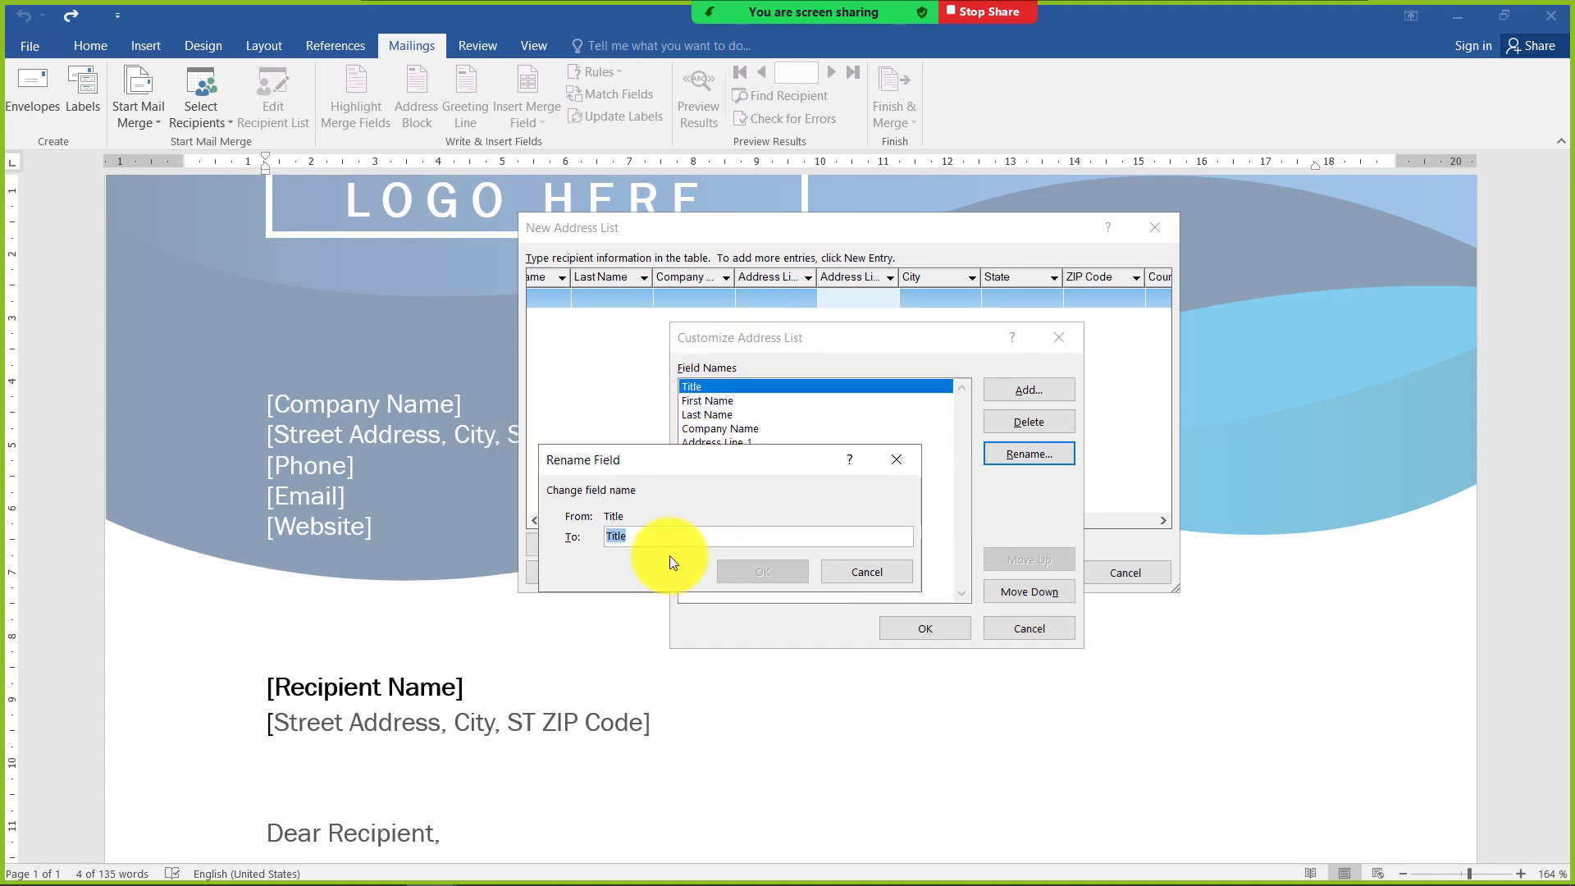
{"action": "type", "text": "NA"}
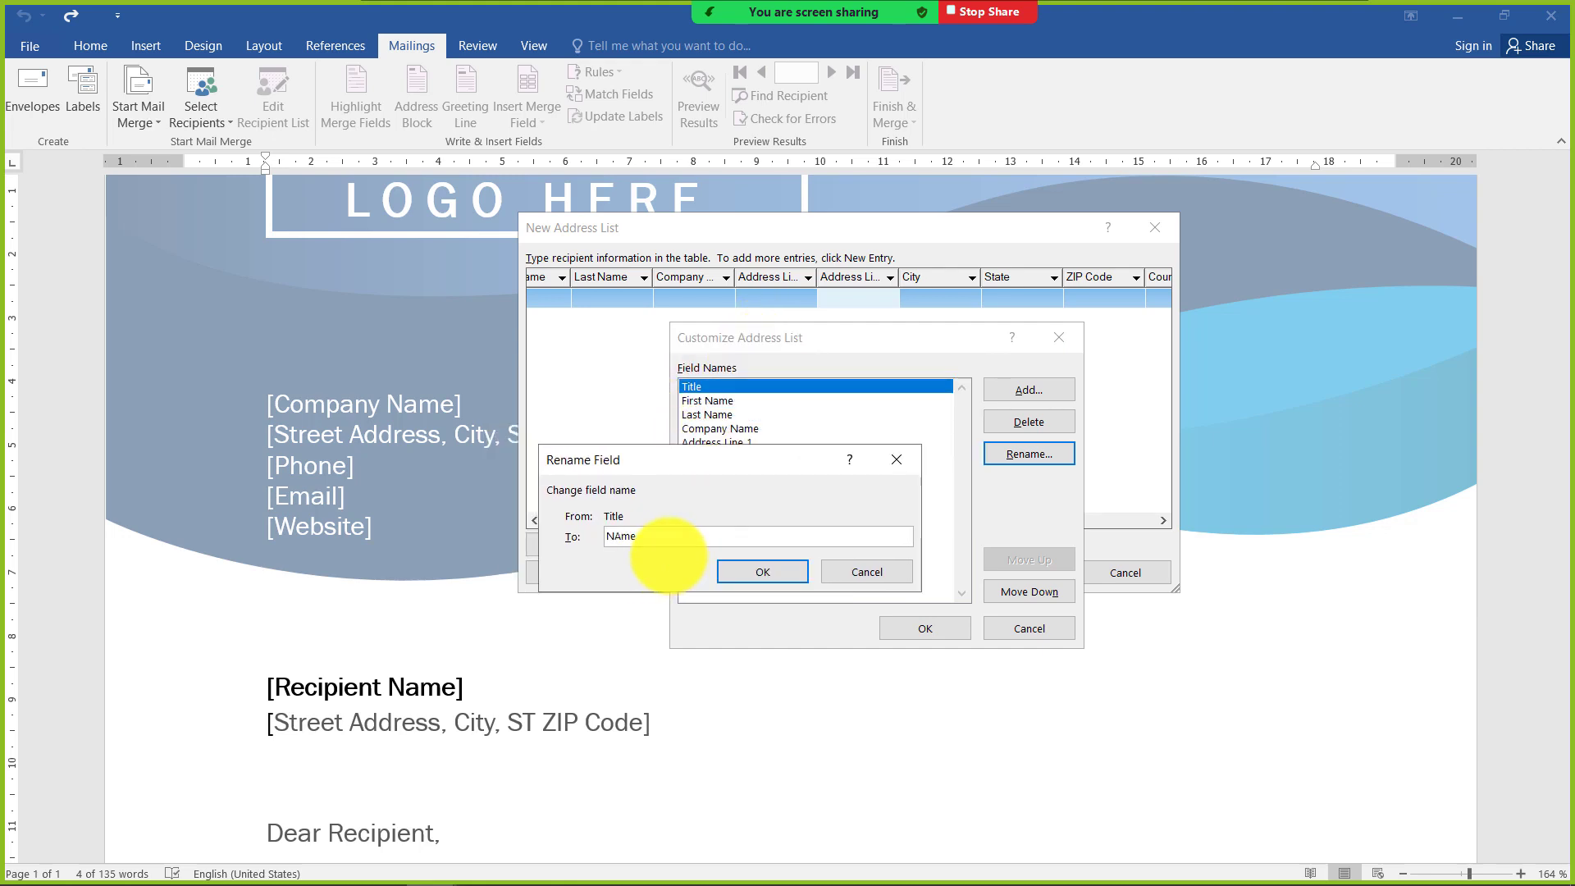
{"action": "type", "text": "me"}
{"action": "key", "text": "BackSpace"}
{"action": "key", "text": "BackSpace"}
{"action": "key", "text": "BackSpace"}
{"action": "left_click", "coordinate": [761, 573]}
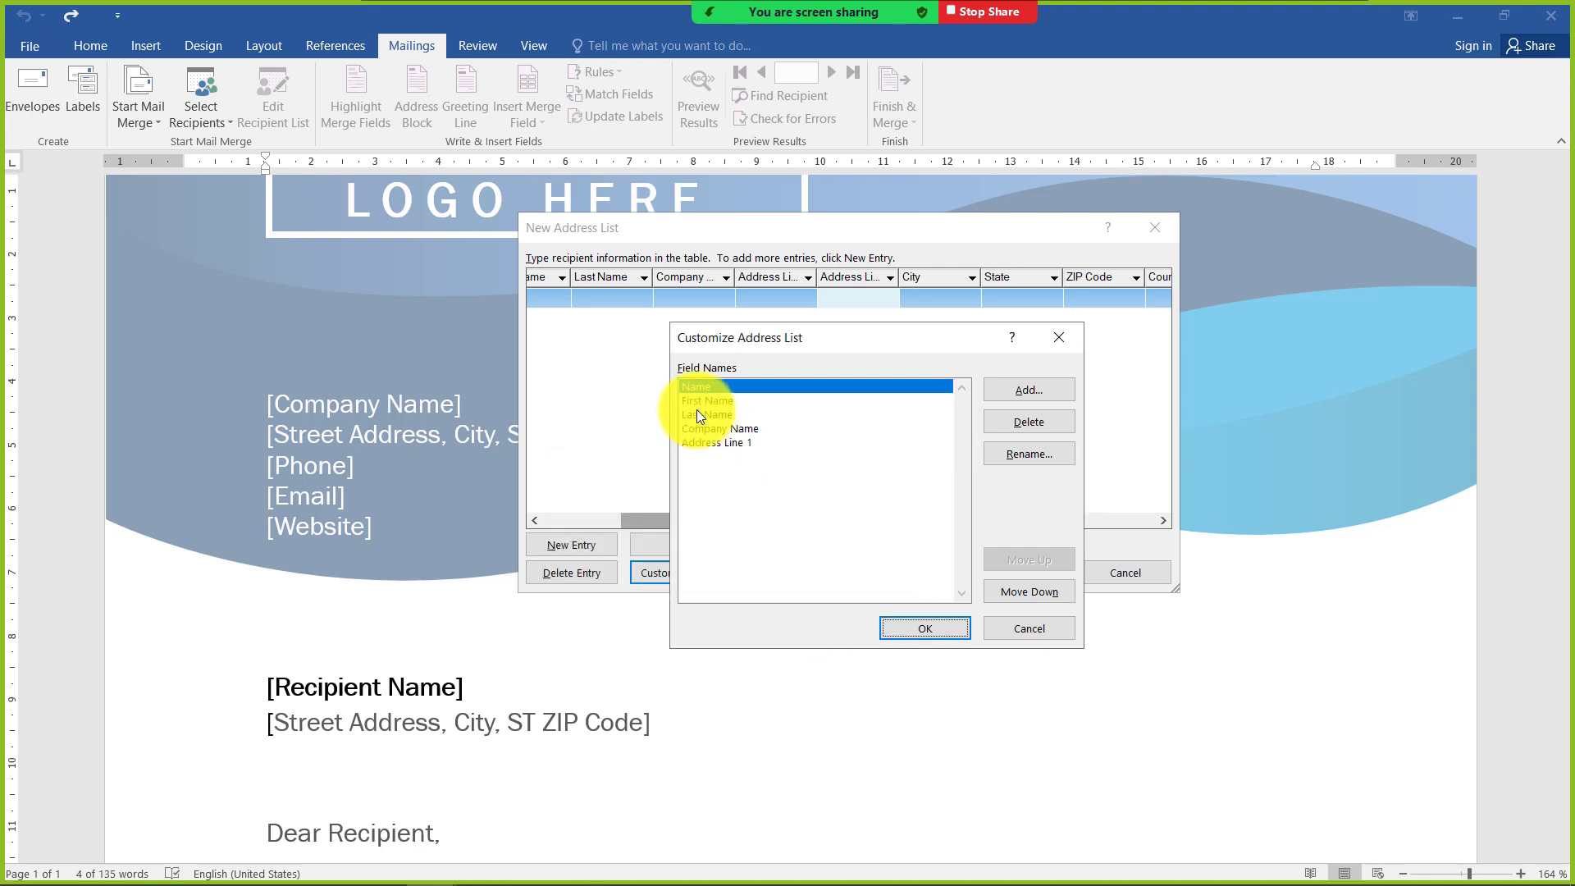
Rename the First Name field of the address list to address
{"action": "left_click", "coordinate": [706, 401]}
{"action": "left_click", "coordinate": [1029, 456]}
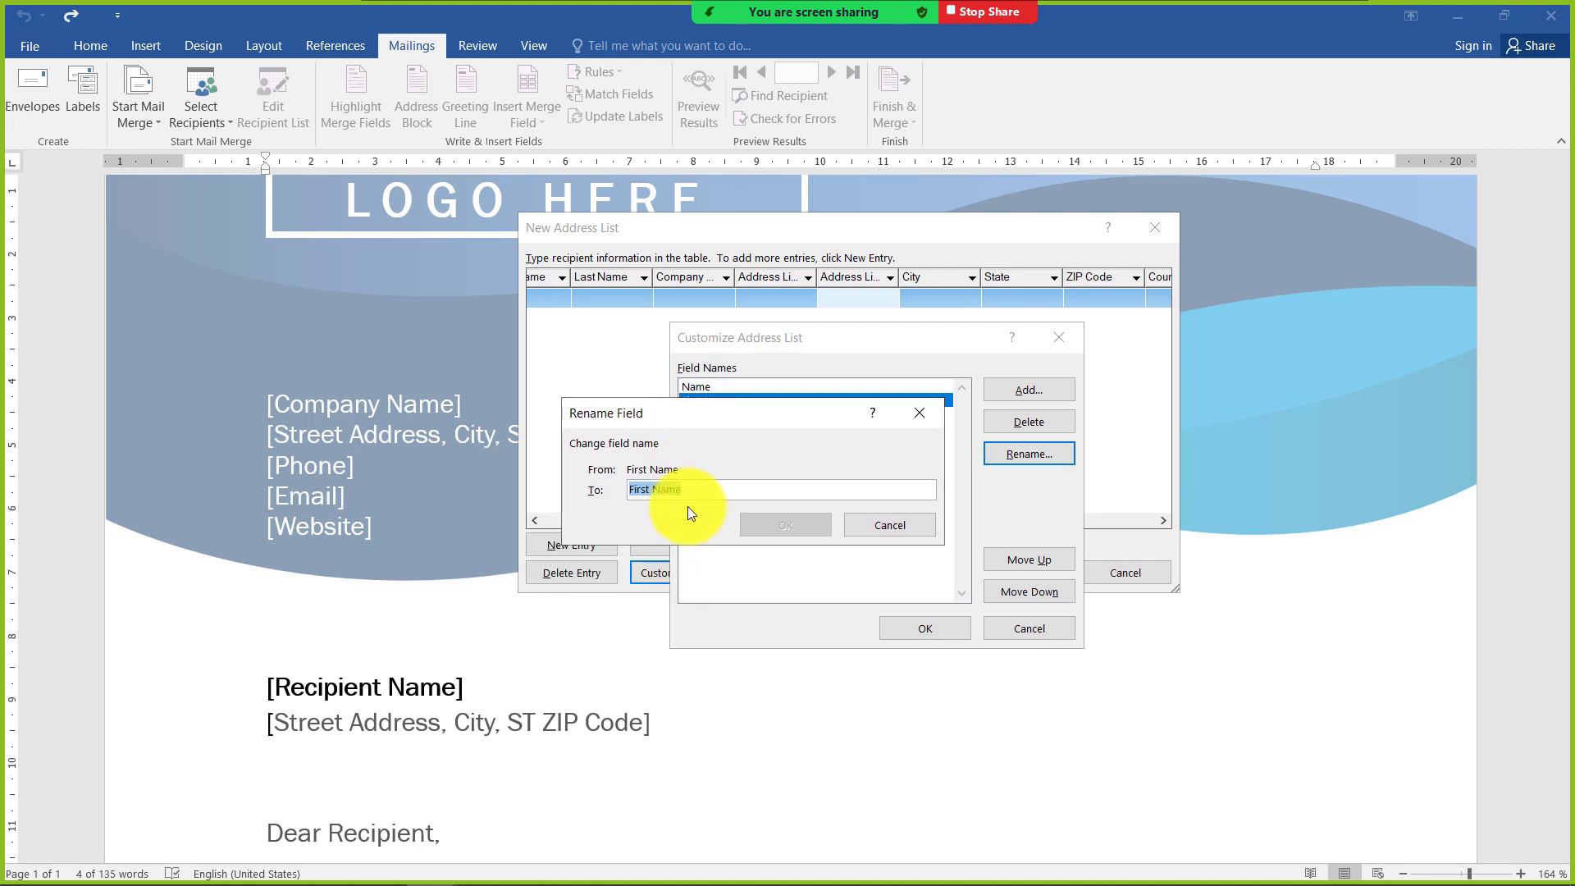
{"action": "type", "text": "address"}
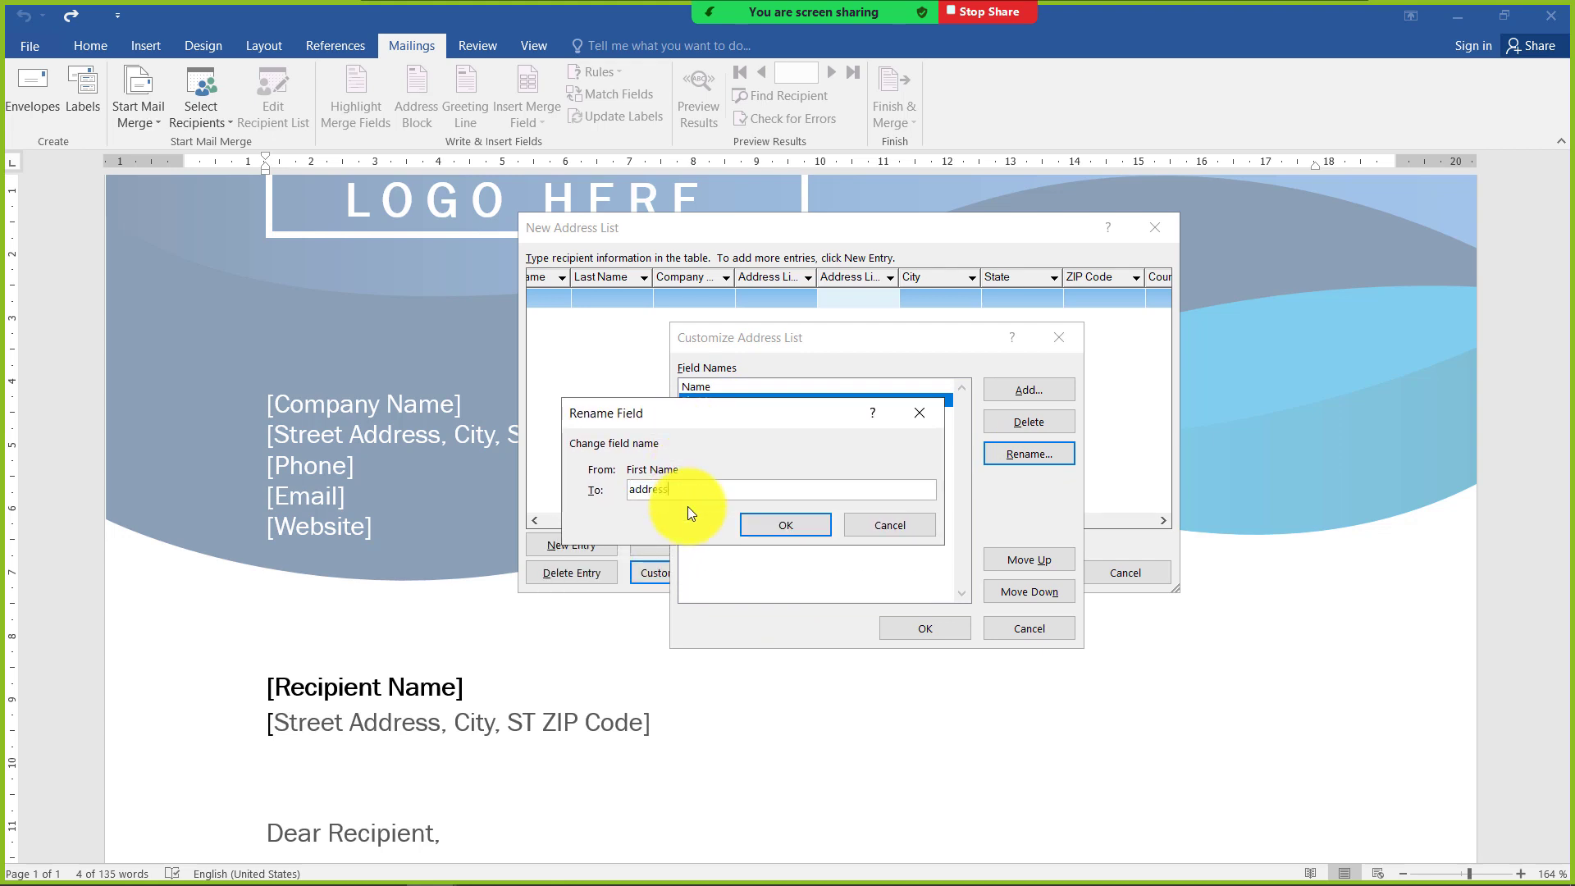
{"action": "left_click", "coordinate": [815, 520]}
Rename the Last Name field of the address list to city
{"action": "left_click", "coordinate": [731, 415]}
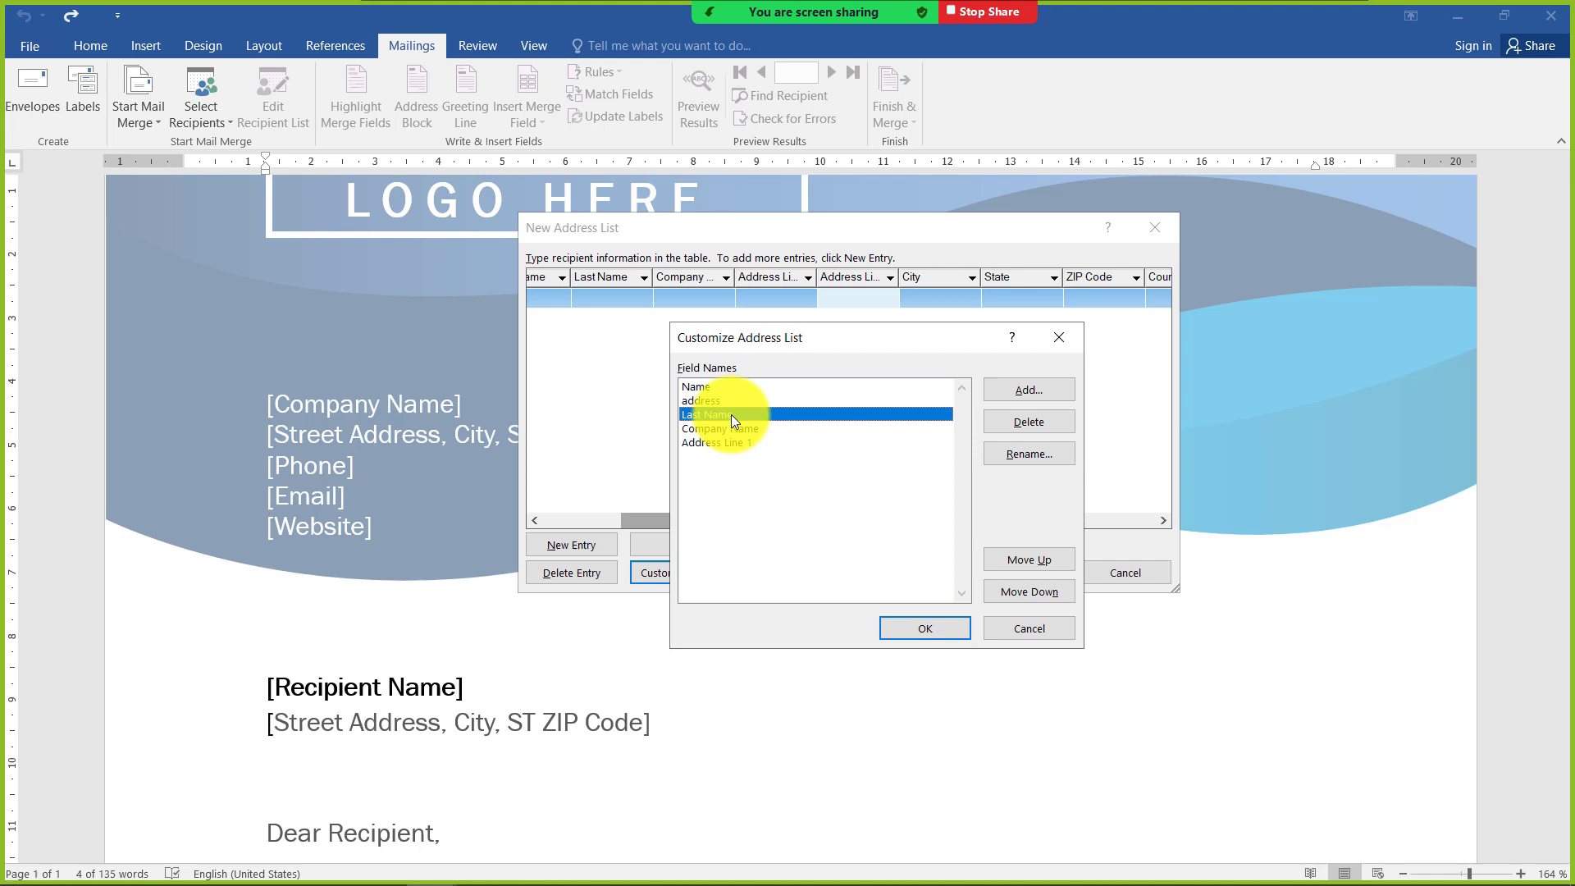
{"action": "left_click", "coordinate": [992, 456]}
{"action": "left_click_drag", "start_coordinate": [740, 422], "coordinate": [927, 300]}
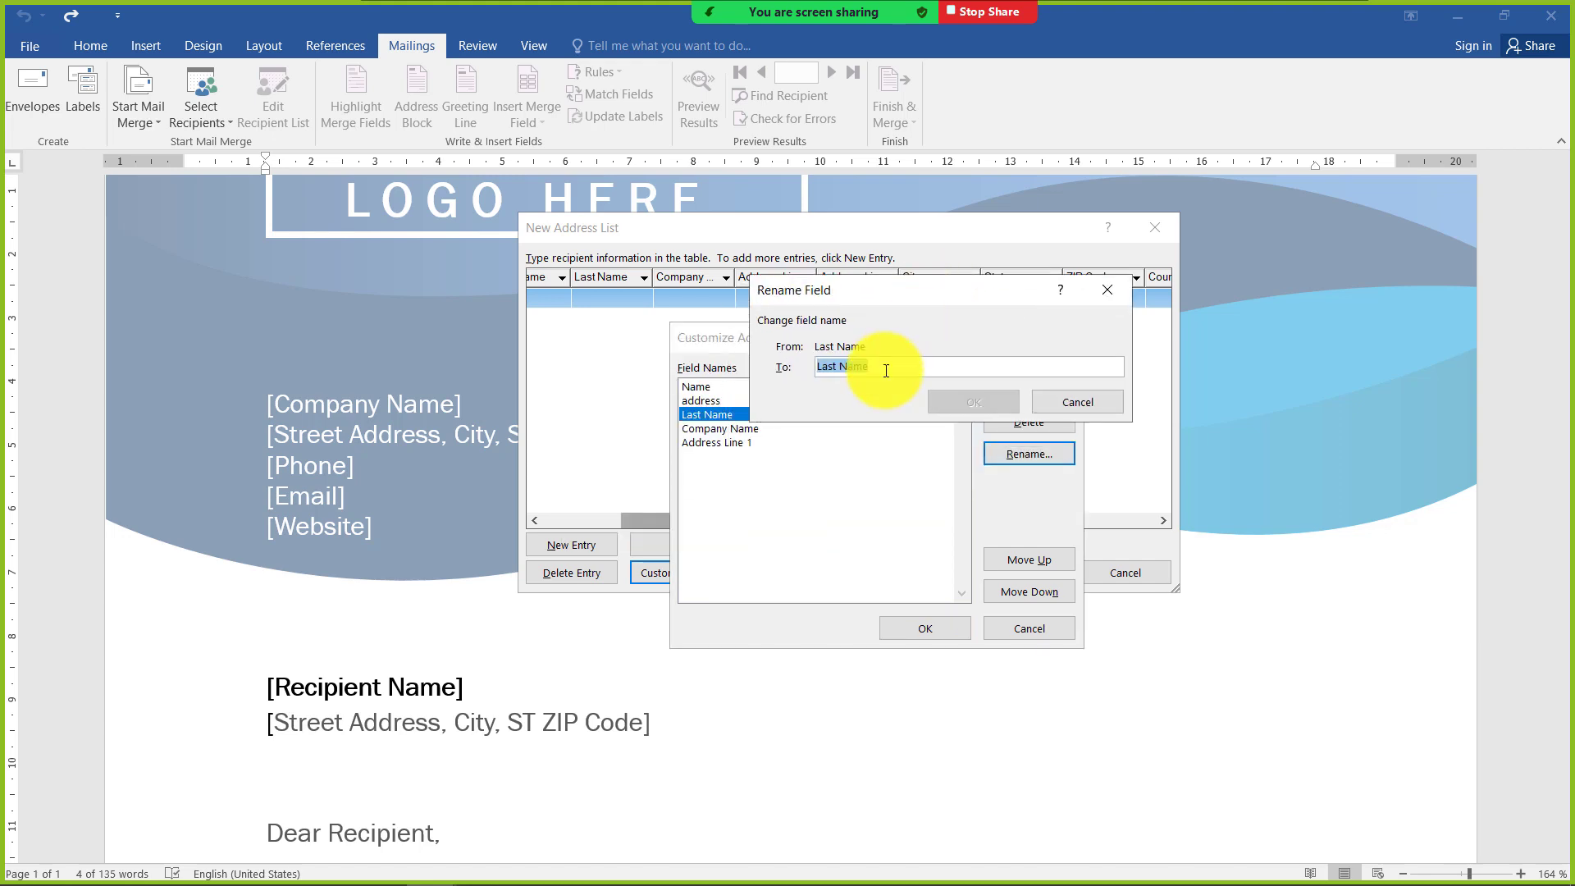
{"action": "type", "text": "city"}
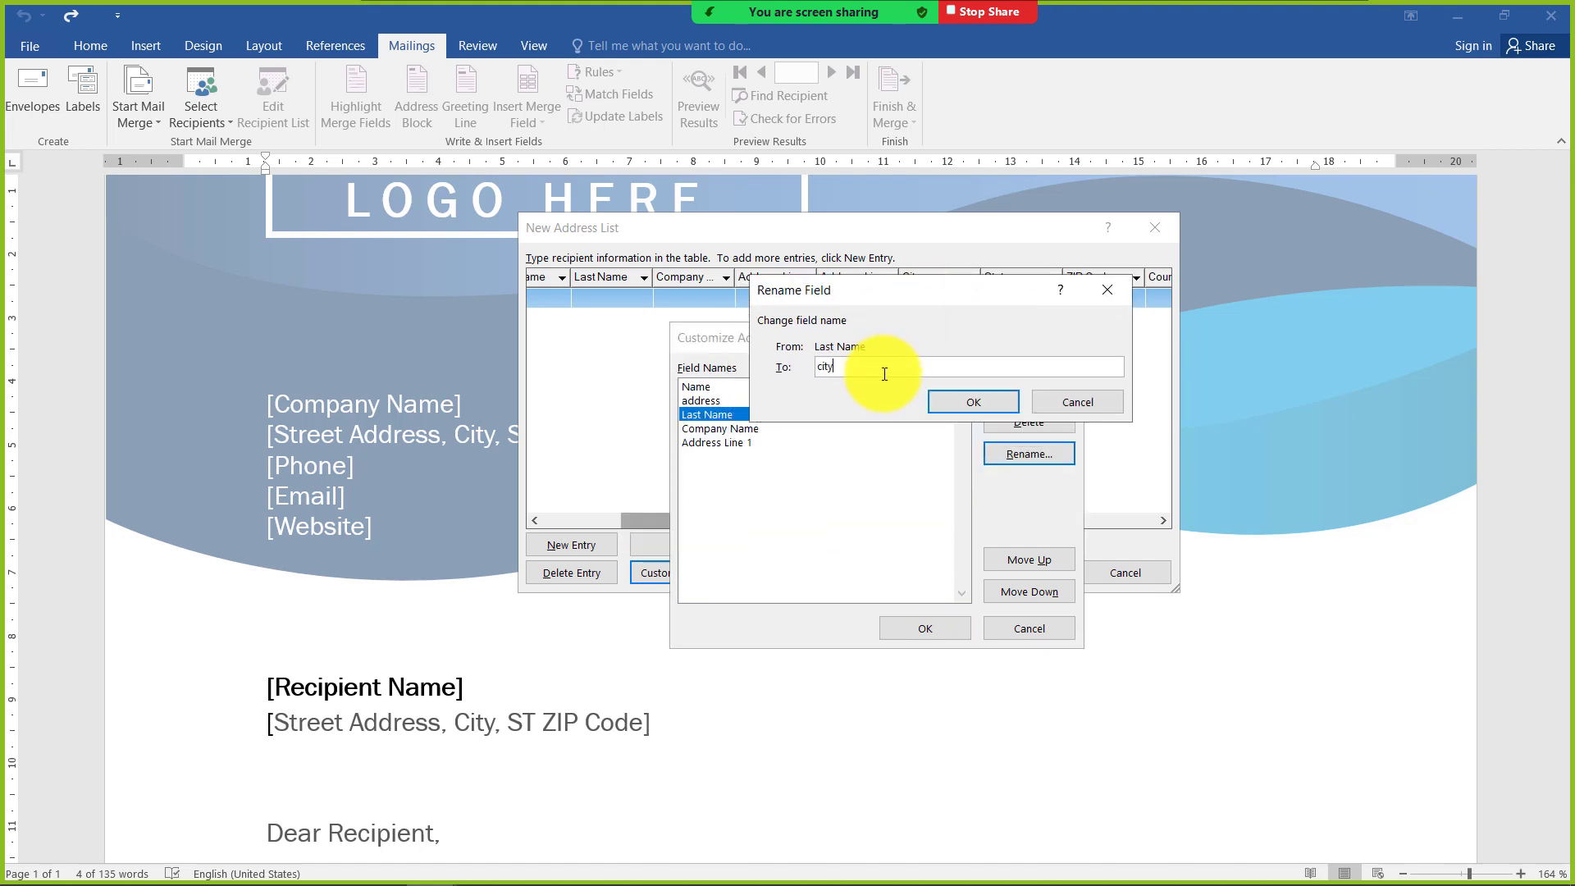
{"action": "left_click", "coordinate": [948, 398]}
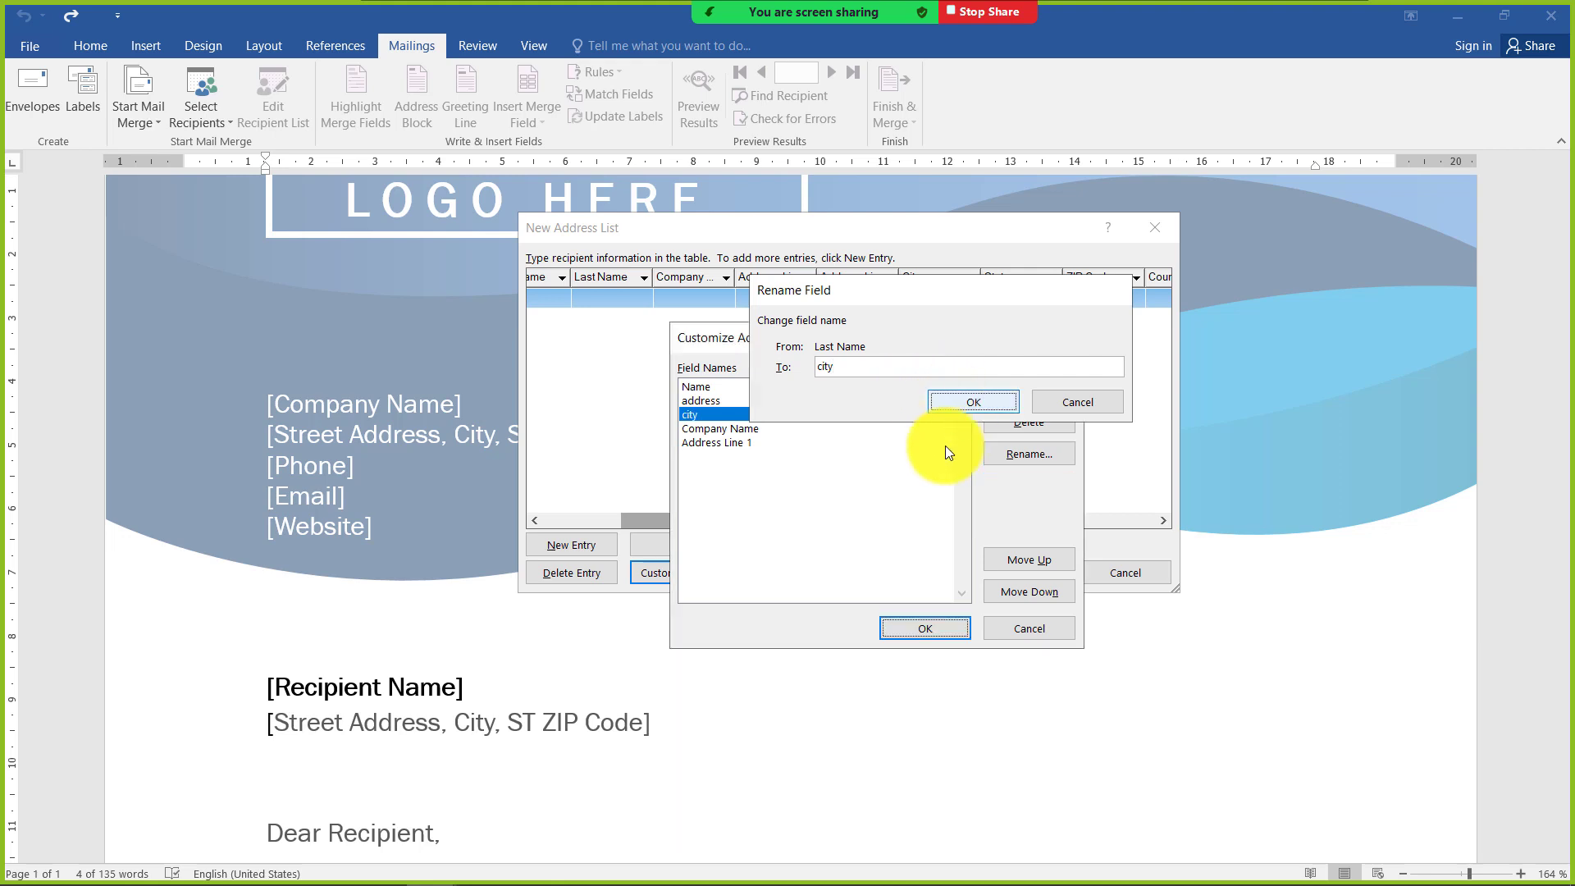
Rename the Company Name field of the address list to zip code
{"action": "left_click", "coordinate": [731, 428]}
{"action": "left_click", "coordinate": [1028, 453]}
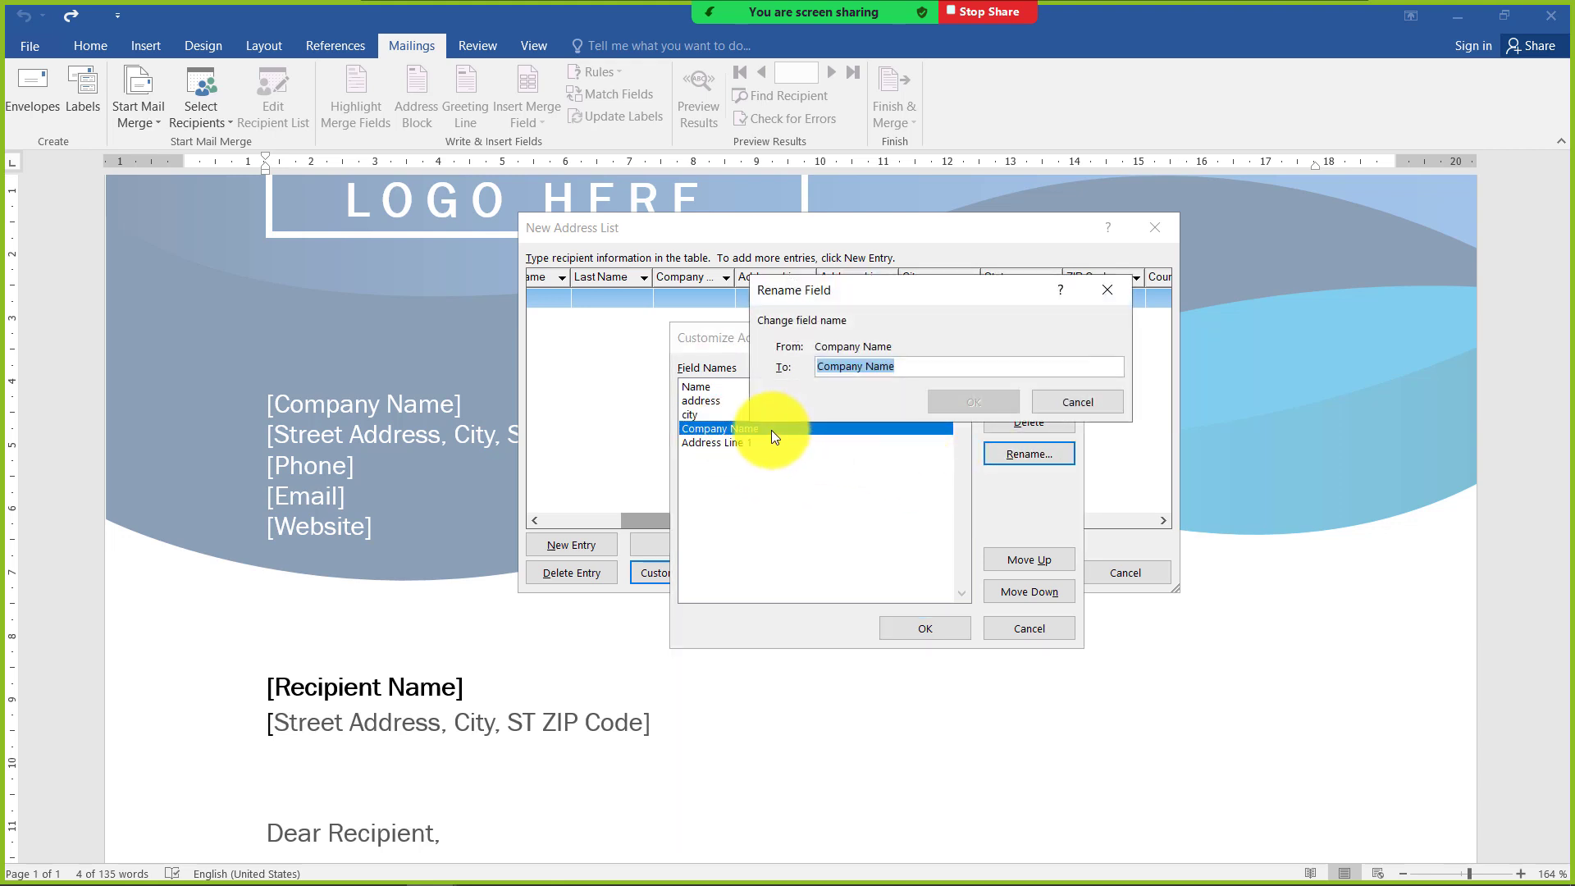
{"action": "type", "text": "zip"}
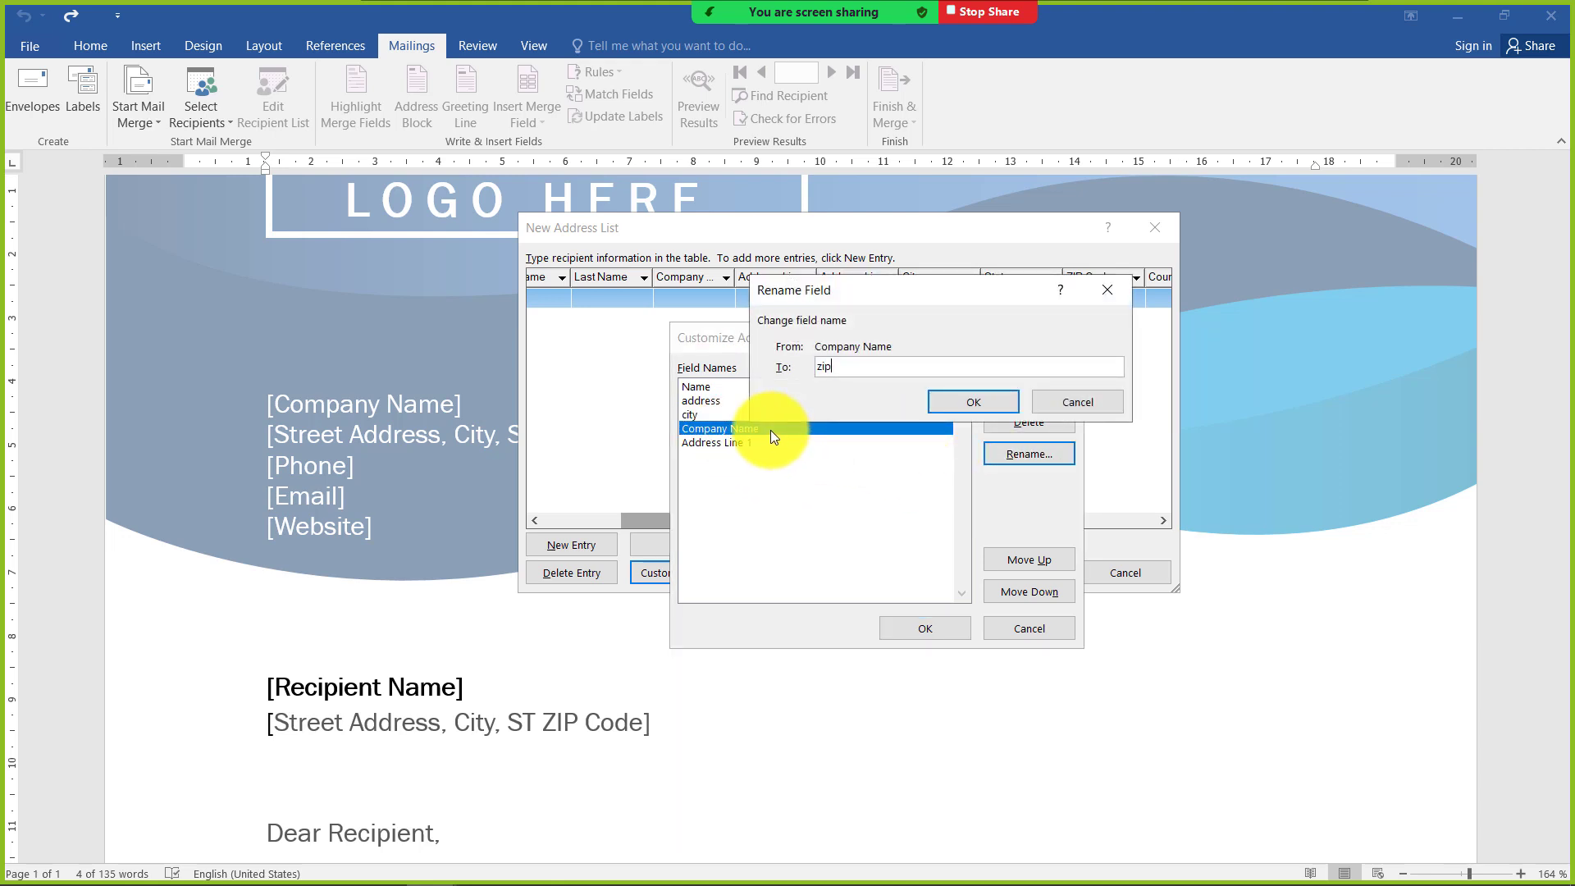
{"action": "type", "text": " code"}
{"action": "left_click", "coordinate": [955, 401]}
Rename the Address Line 1 field of the address list to mobile
{"action": "left_click", "coordinate": [722, 446]}
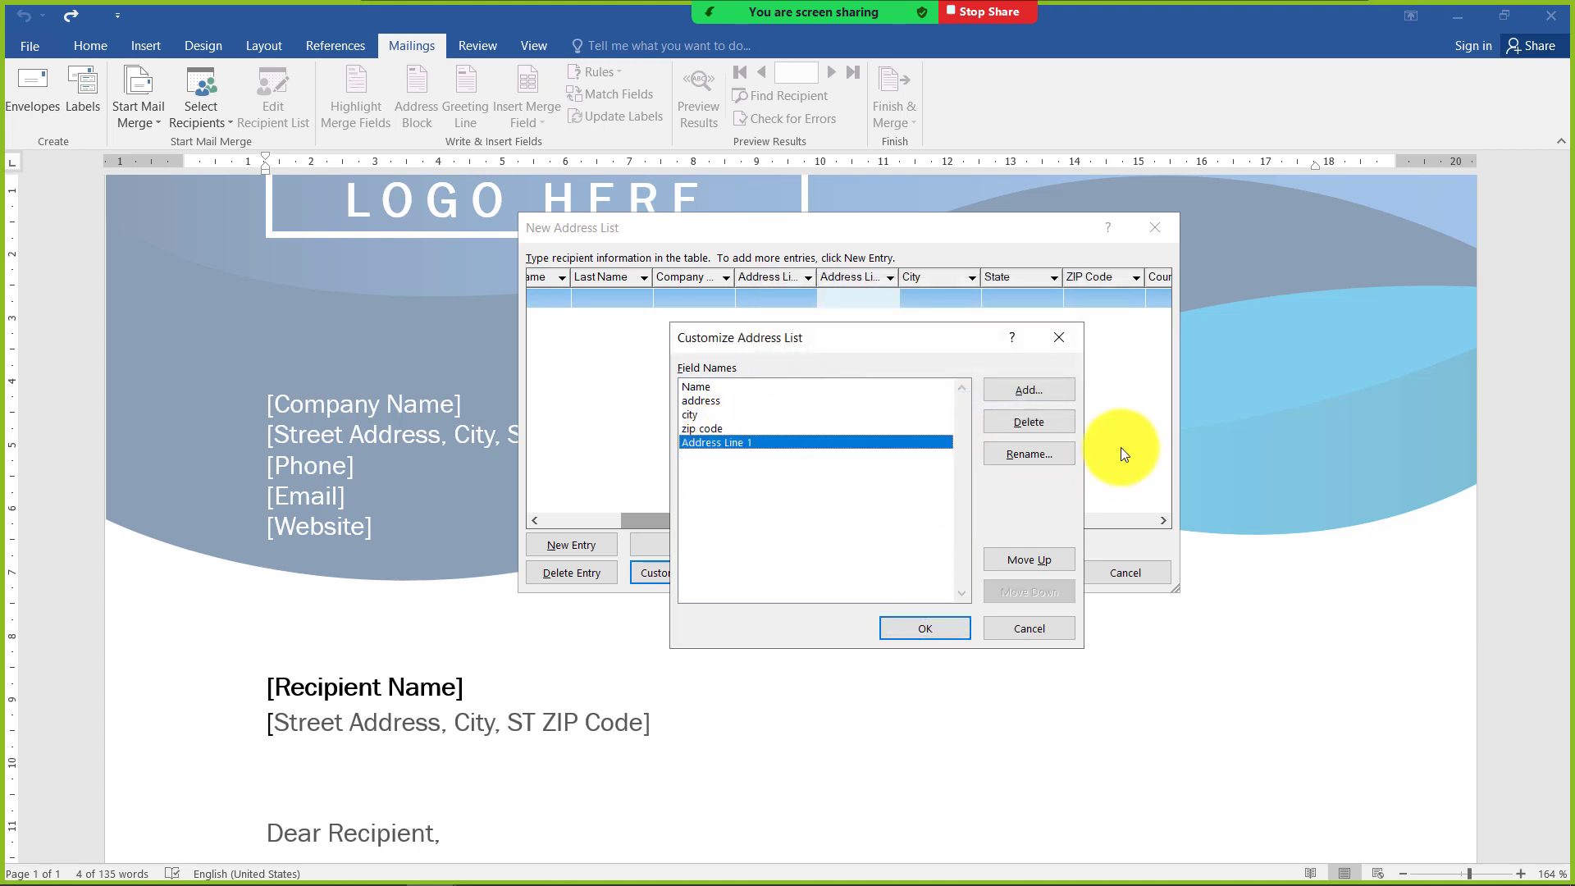
{"action": "left_click", "coordinate": [1048, 453]}
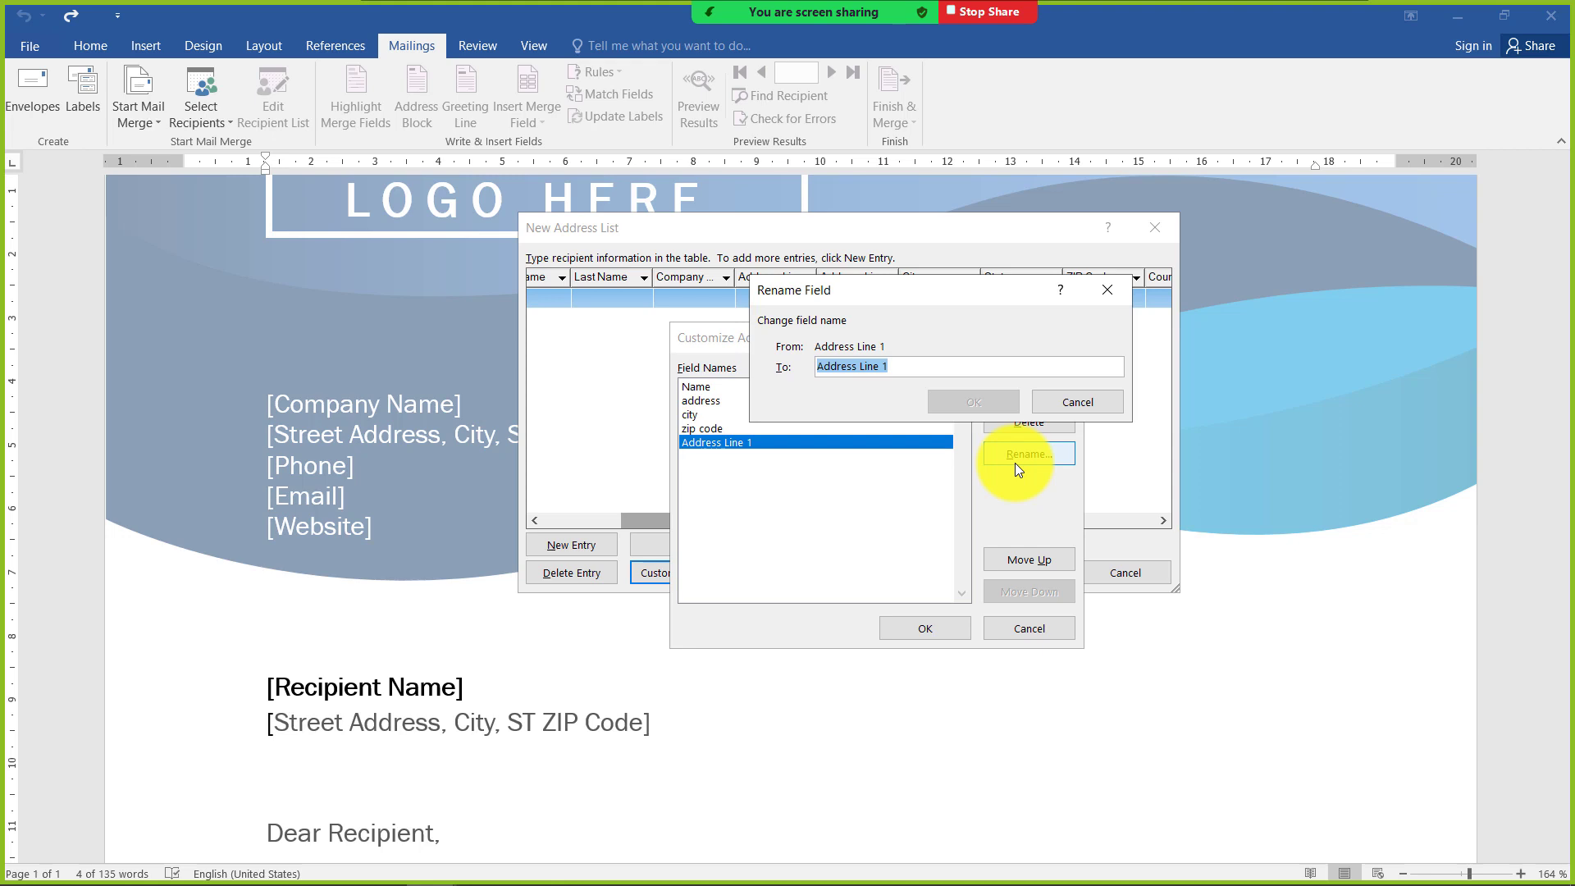
{"action": "type", "text": "c"}
{"action": "key", "text": "BackSpace"}
{"action": "type", "text": "mo"}
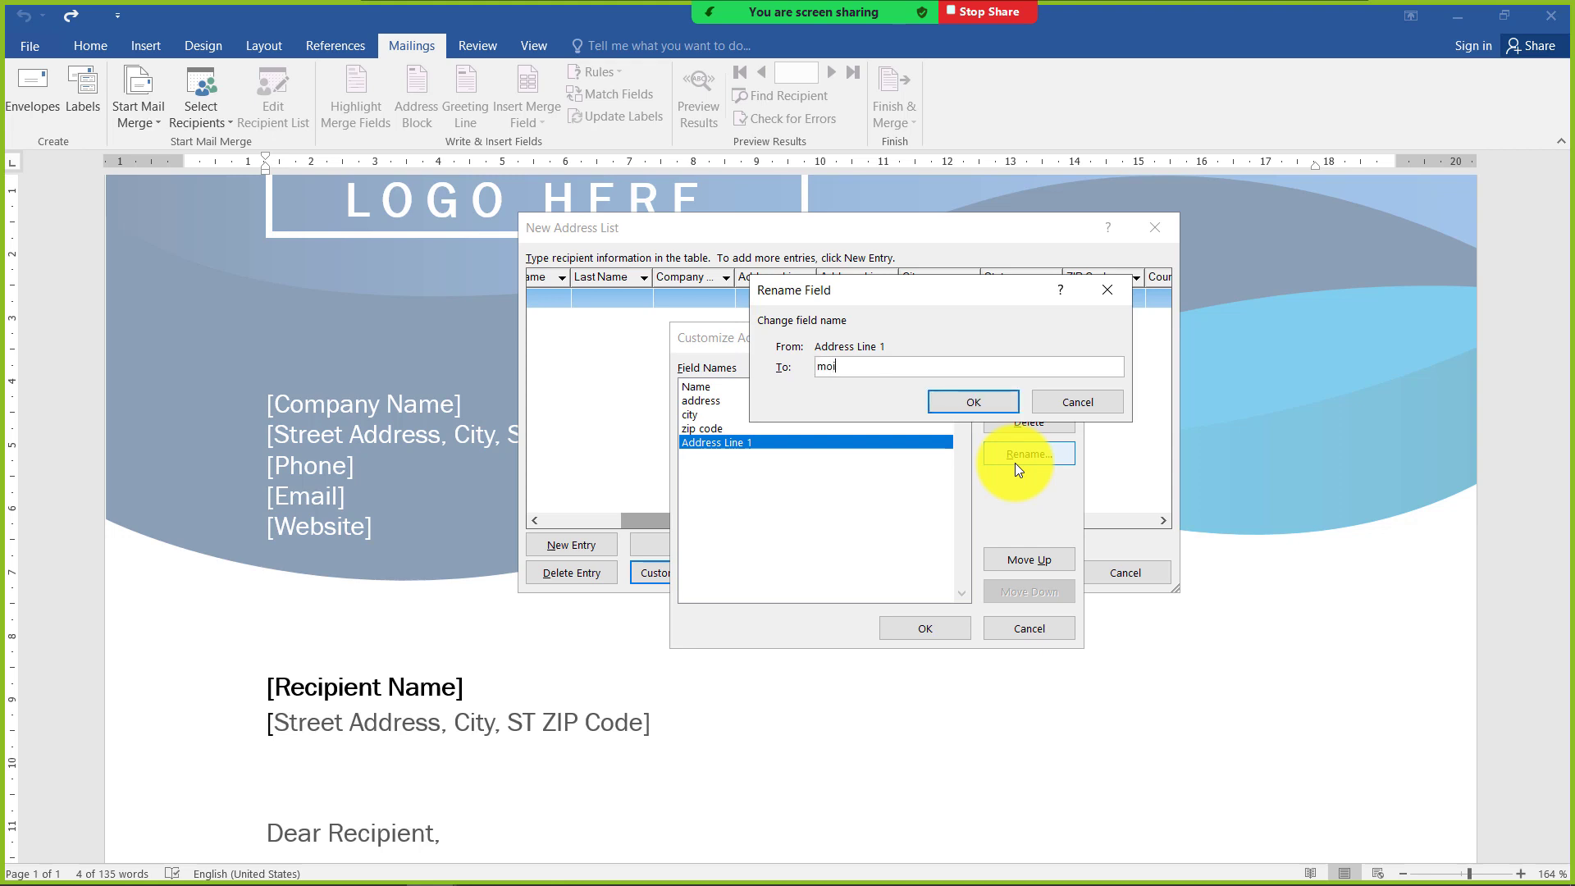
{"action": "type", "text": "bile"}
{"action": "left_click", "coordinate": [978, 407]}
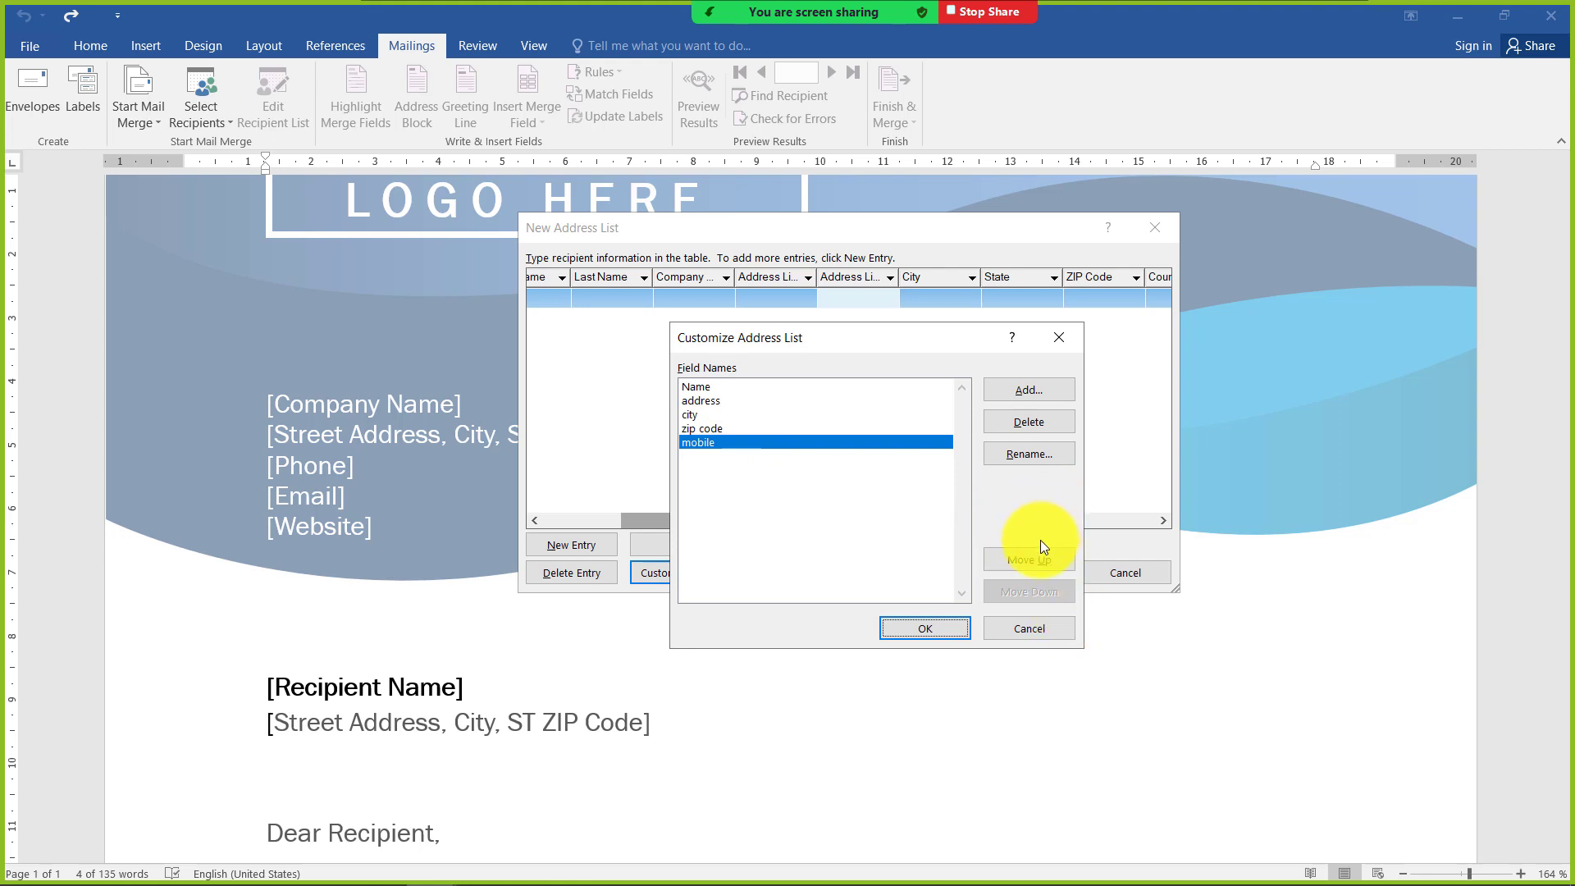
Try reordering the mobile and city fields, then return mobile to the end of the field list
{"action": "left_click", "coordinate": [1031, 559]}
{"action": "left_click", "coordinate": [1031, 560]}
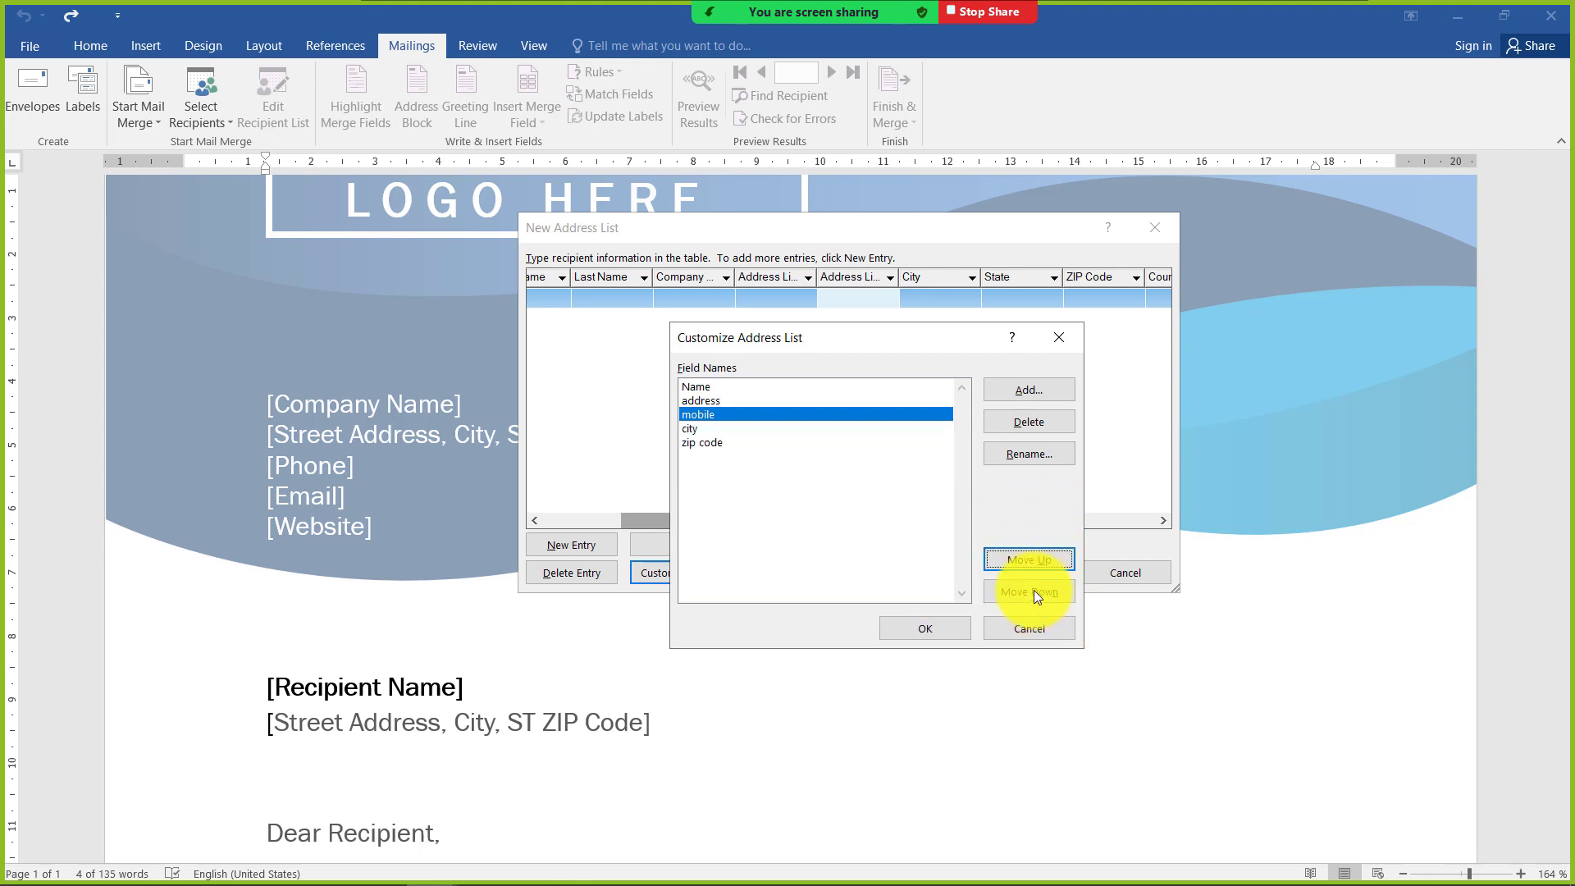
{"action": "left_click", "coordinate": [1031, 591]}
{"action": "left_click", "coordinate": [706, 415]}
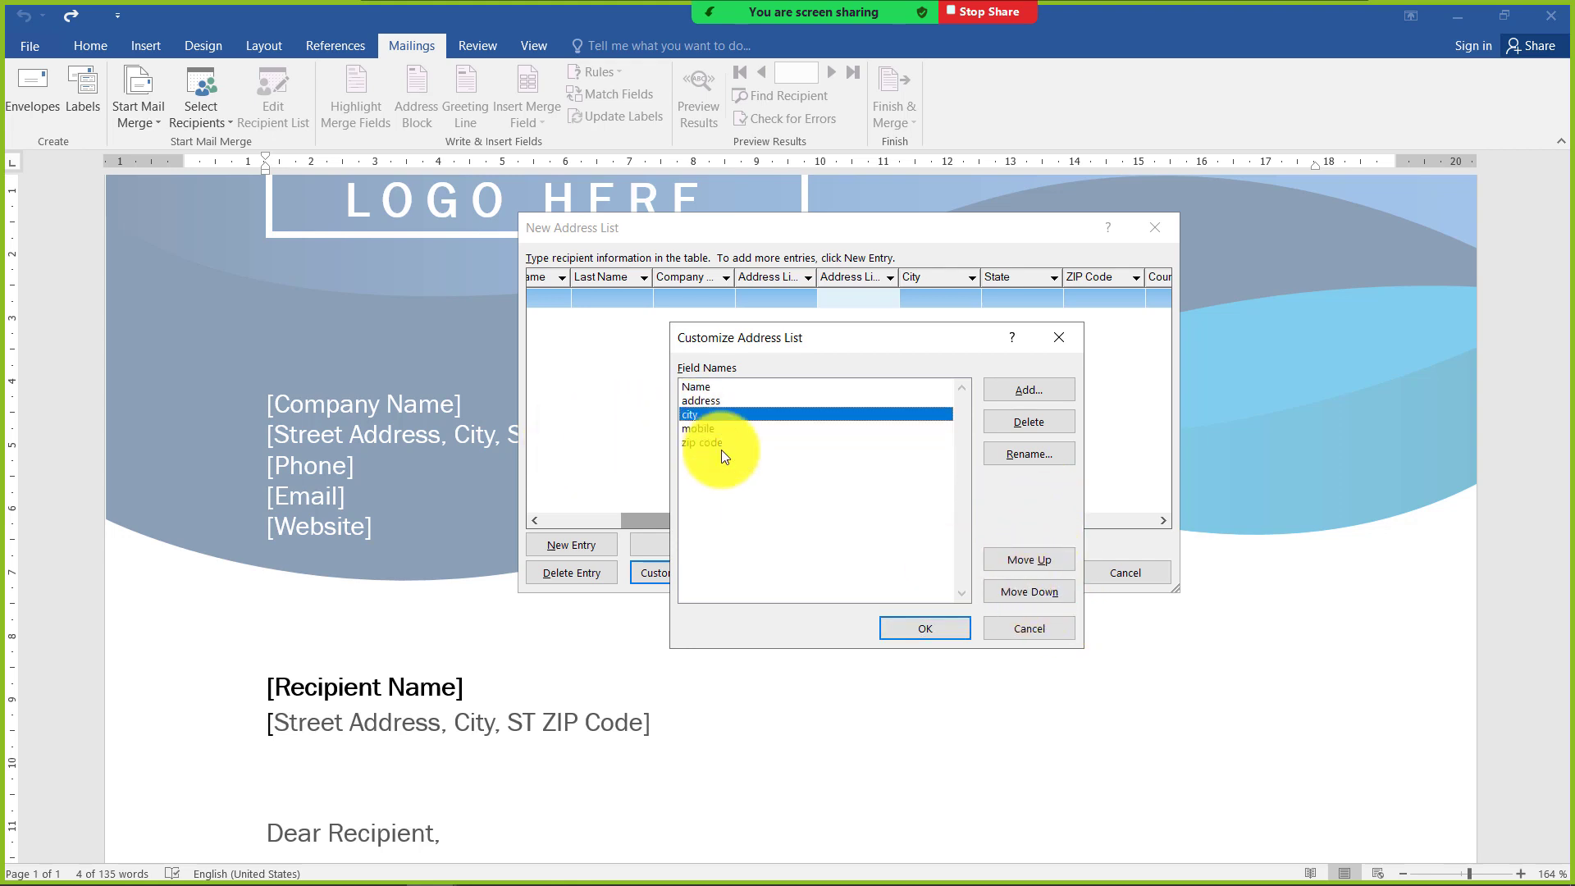
{"action": "left_click", "coordinate": [1017, 589]}
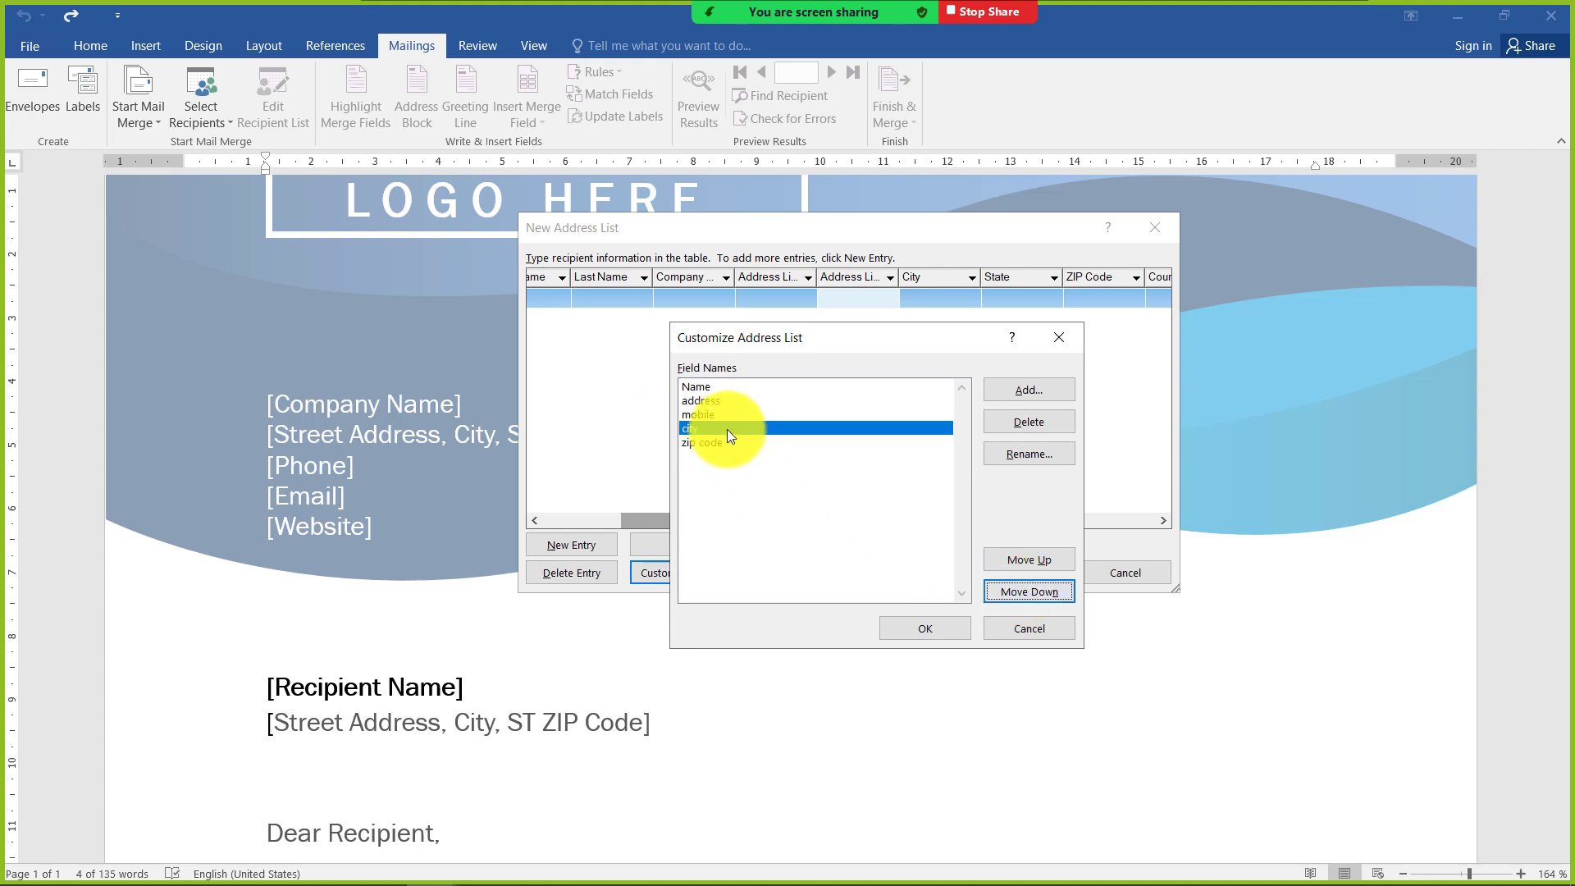
{"action": "left_click", "coordinate": [705, 414]}
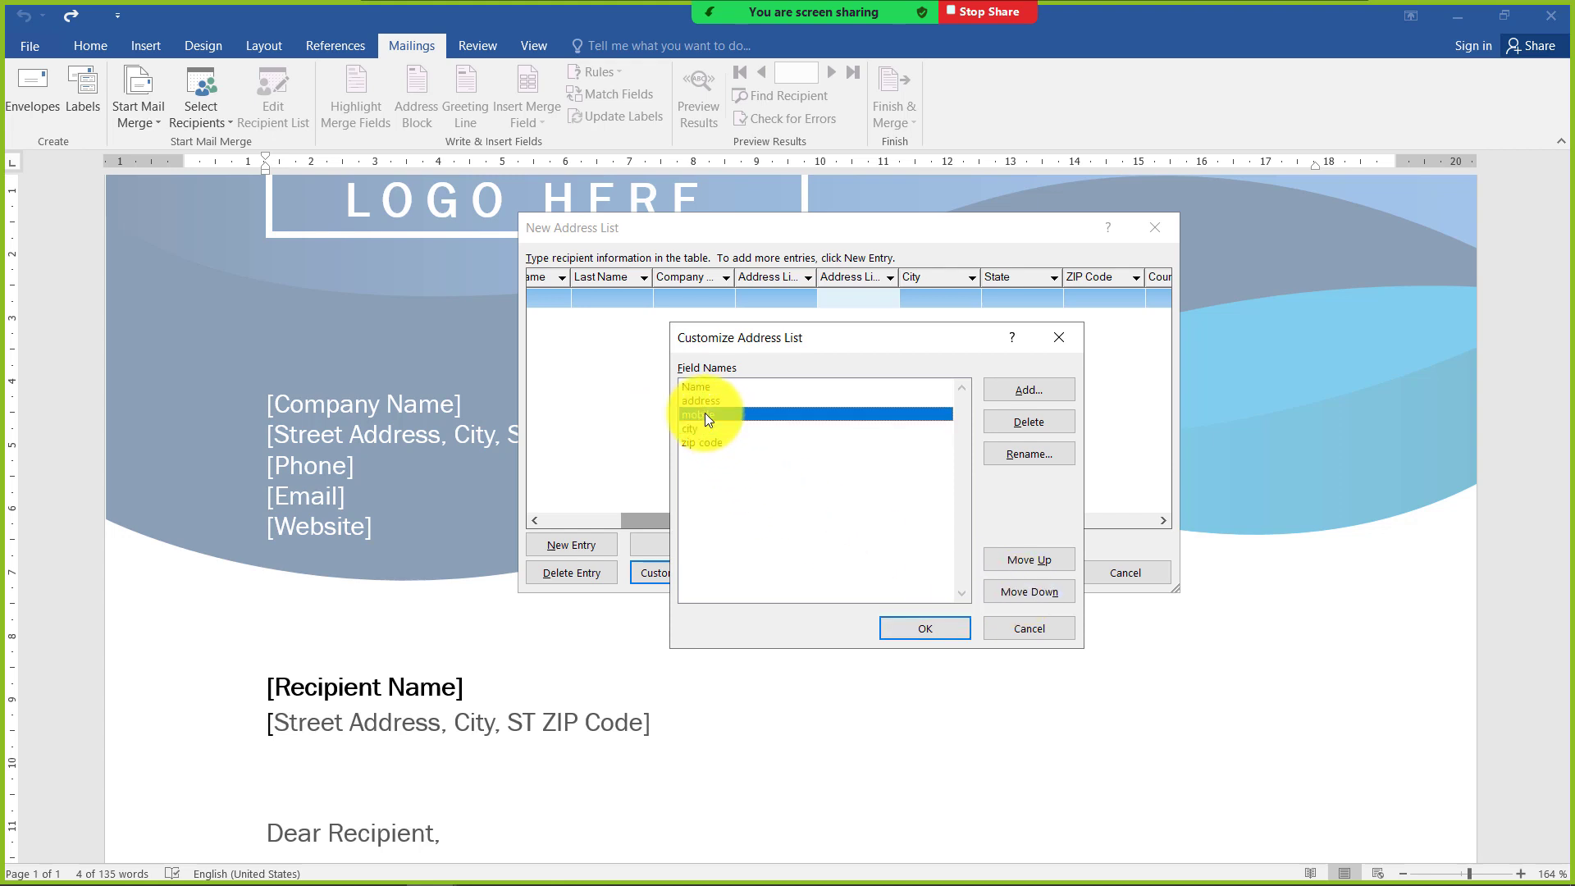
{"action": "left_click", "coordinate": [1031, 594]}
{"action": "left_click", "coordinate": [1031, 597]}
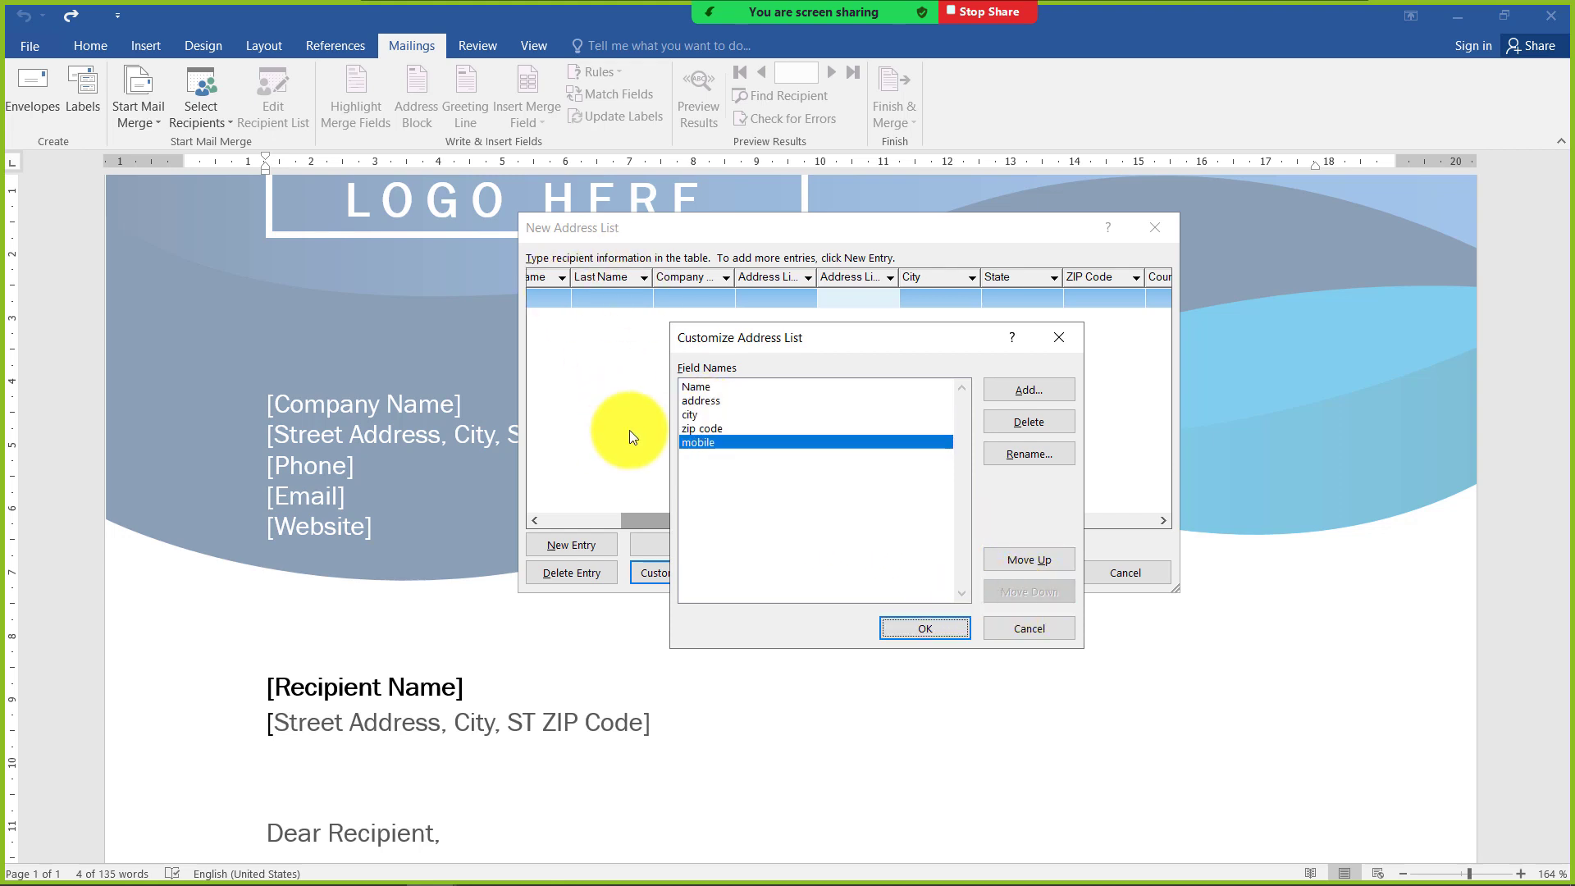
{"action": "left_click", "coordinate": [1029, 390]}
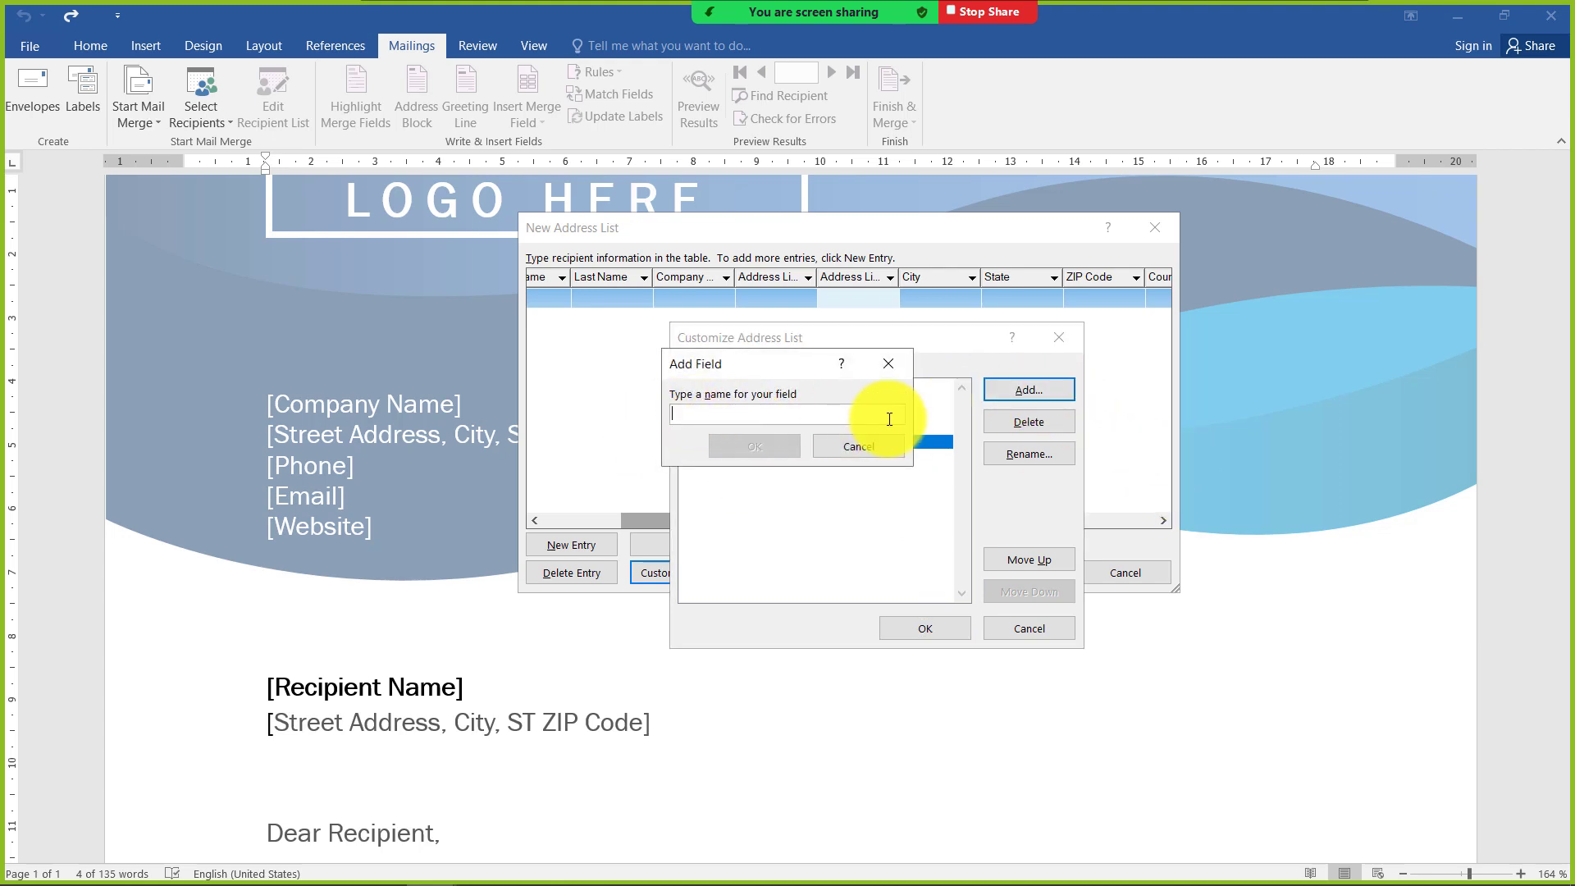
{"action": "type", "text": "mobile"}
{"action": "key", "text": "Return"}
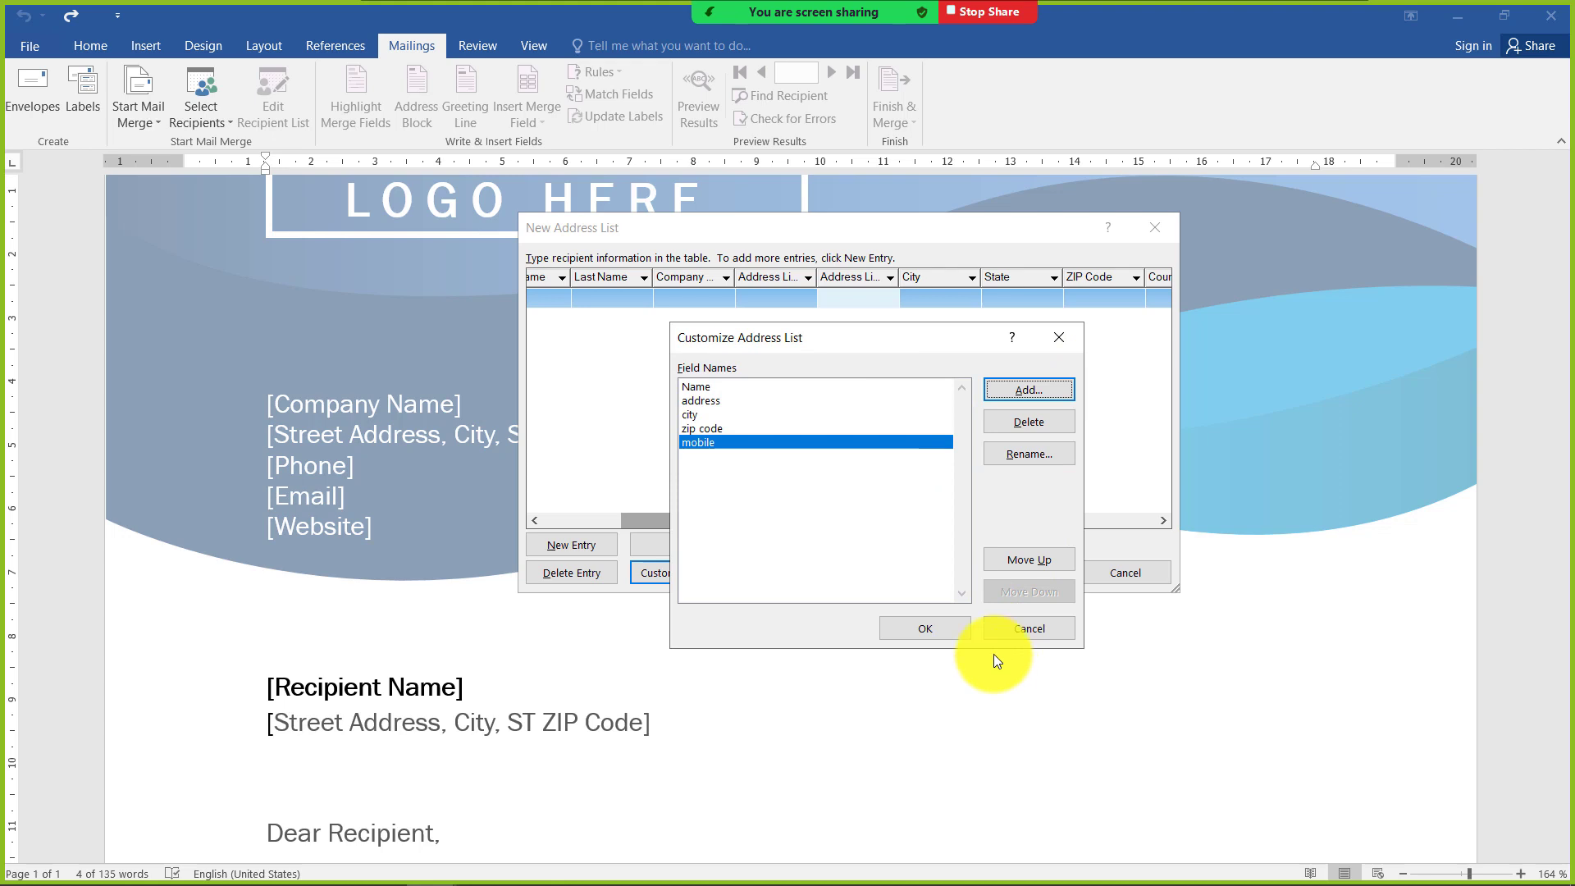
Apply the customized fields to the address list and widen its mobile, address and Name columns
{"action": "left_click_drag", "start_coordinate": [835, 343], "coordinate": [900, 227]}
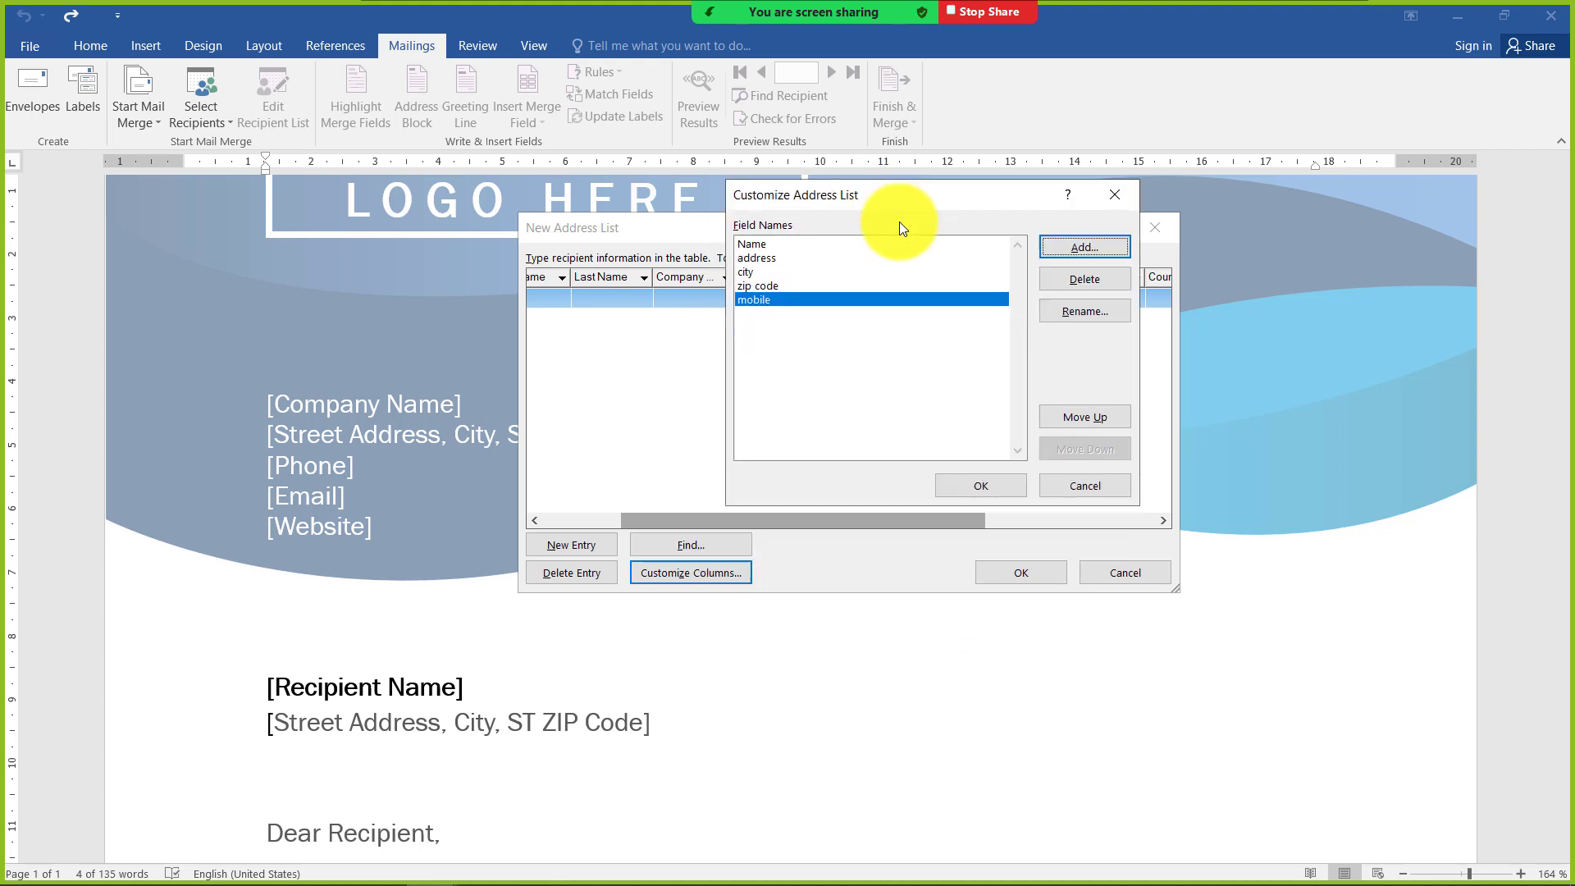
{"action": "left_click", "coordinate": [978, 492]}
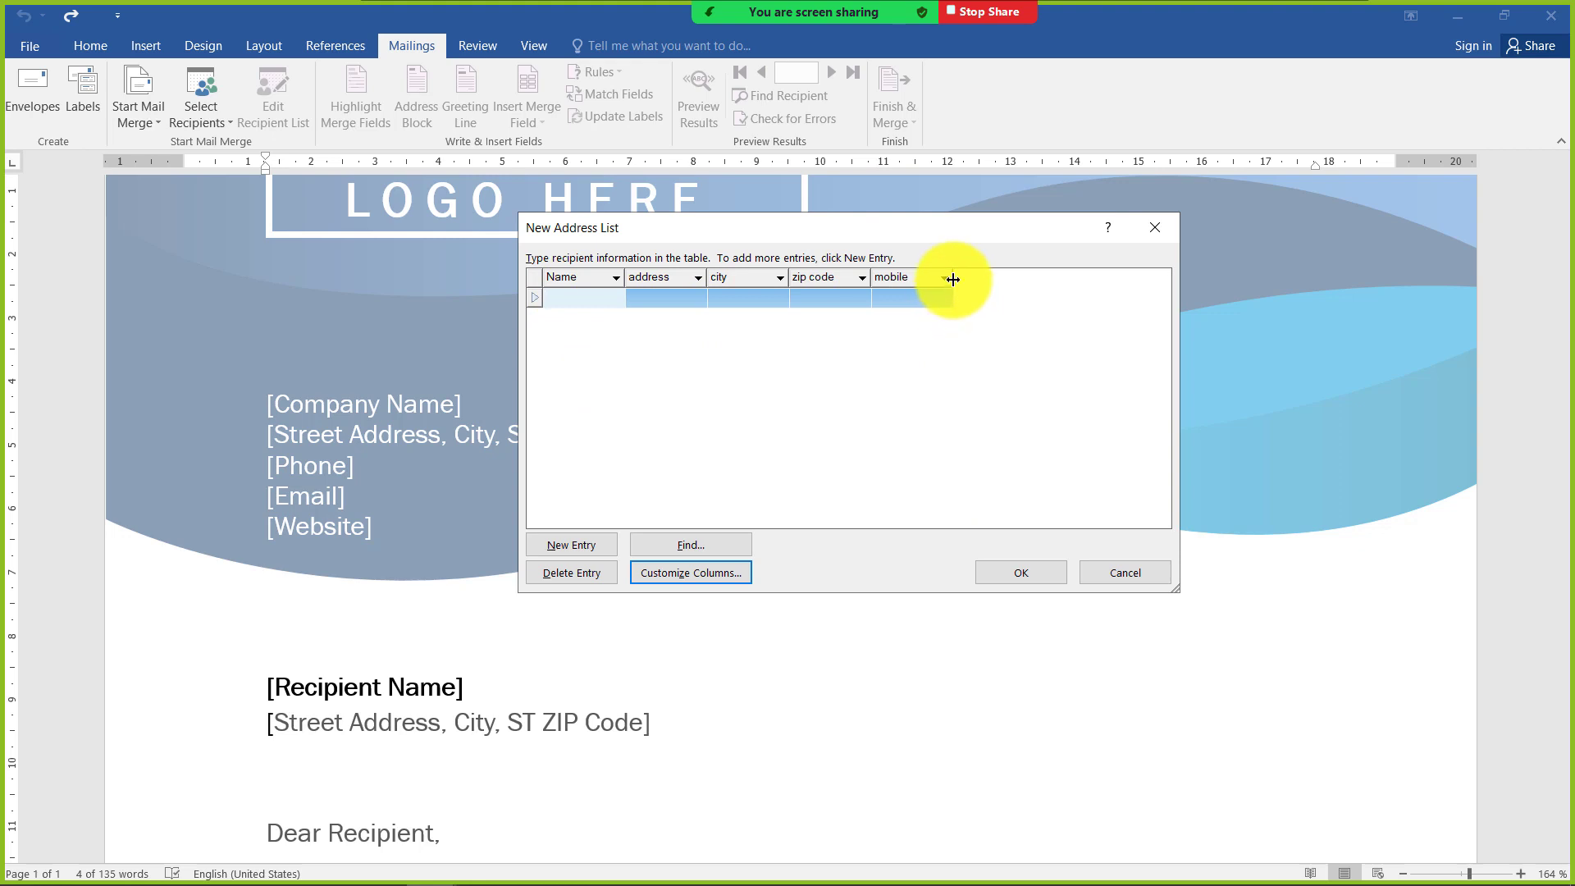
{"action": "left_click_drag", "start_coordinate": [952, 279], "coordinate": [1006, 289]}
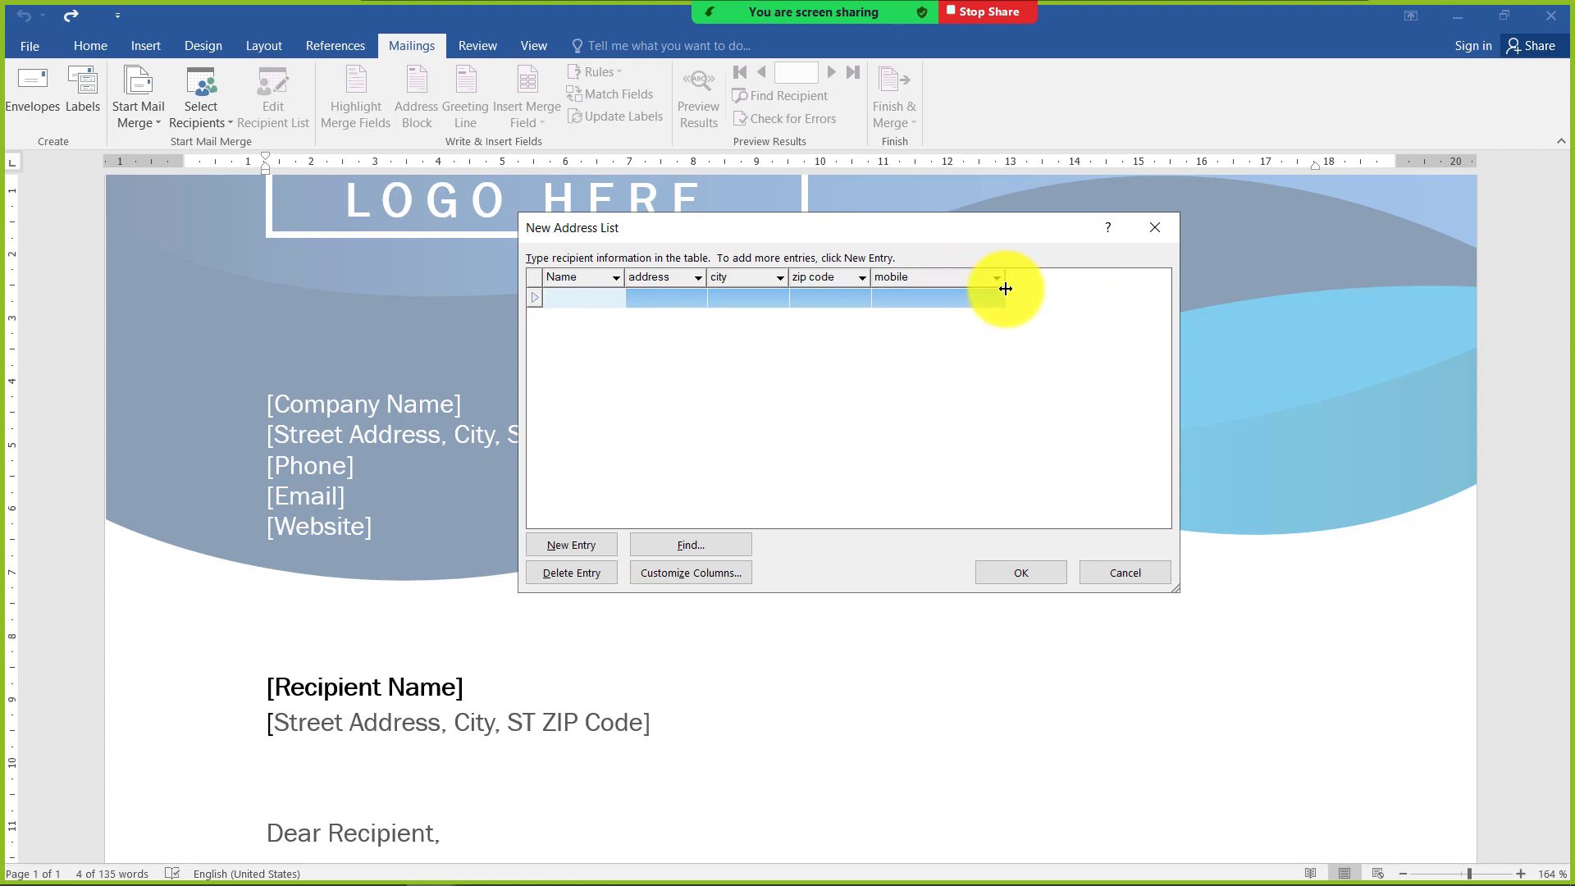
{"action": "left_click_drag", "start_coordinate": [707, 277], "coordinate": [776, 277]}
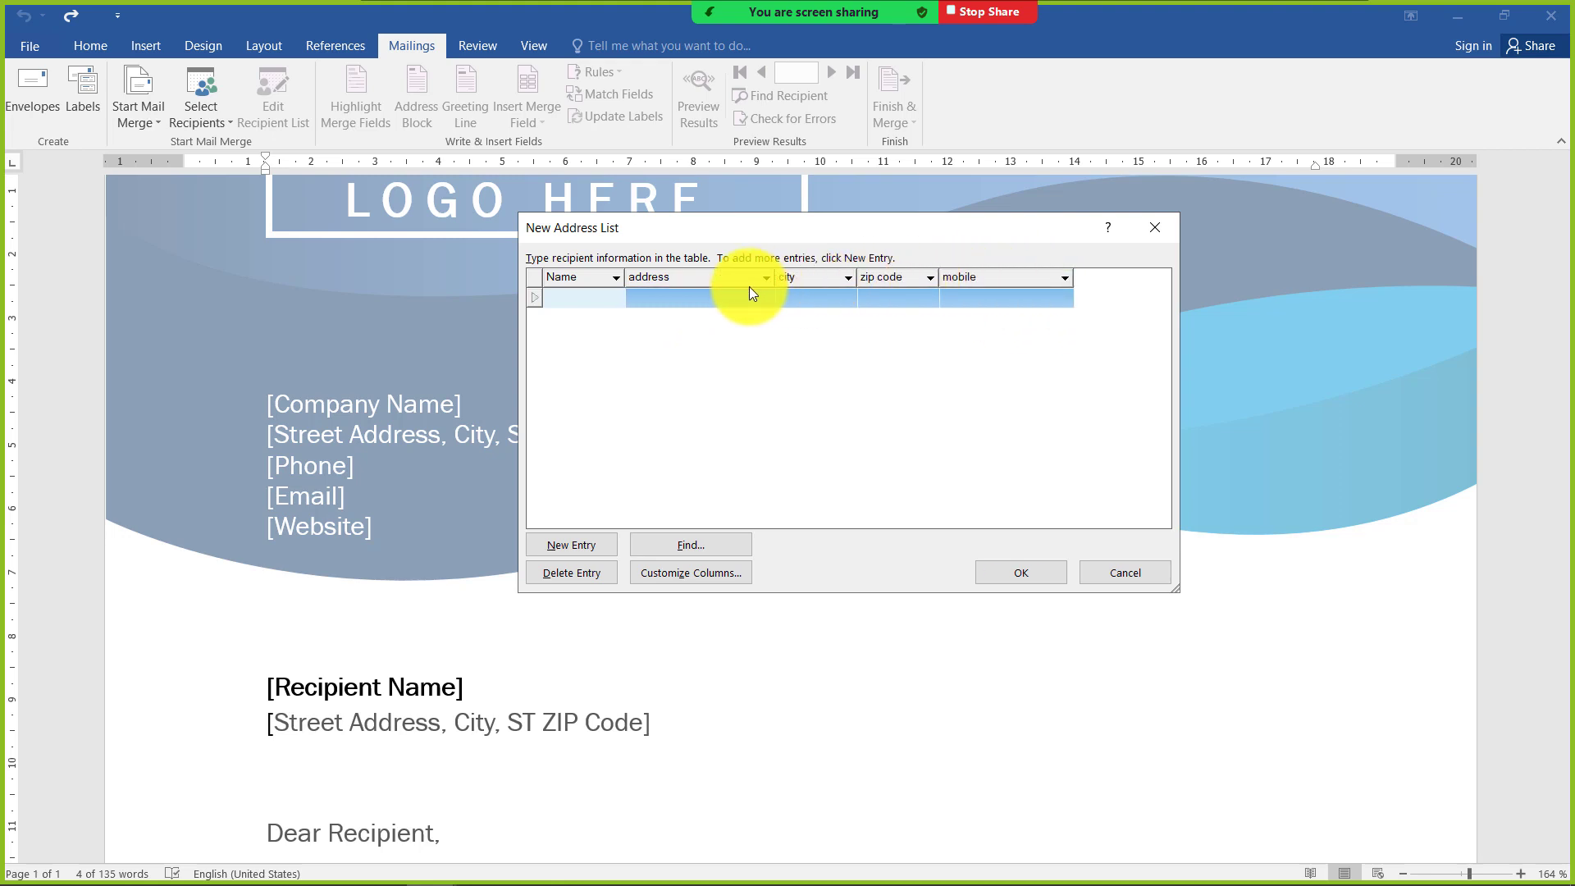
{"action": "left_click_drag", "start_coordinate": [624, 277], "coordinate": [672, 277]}
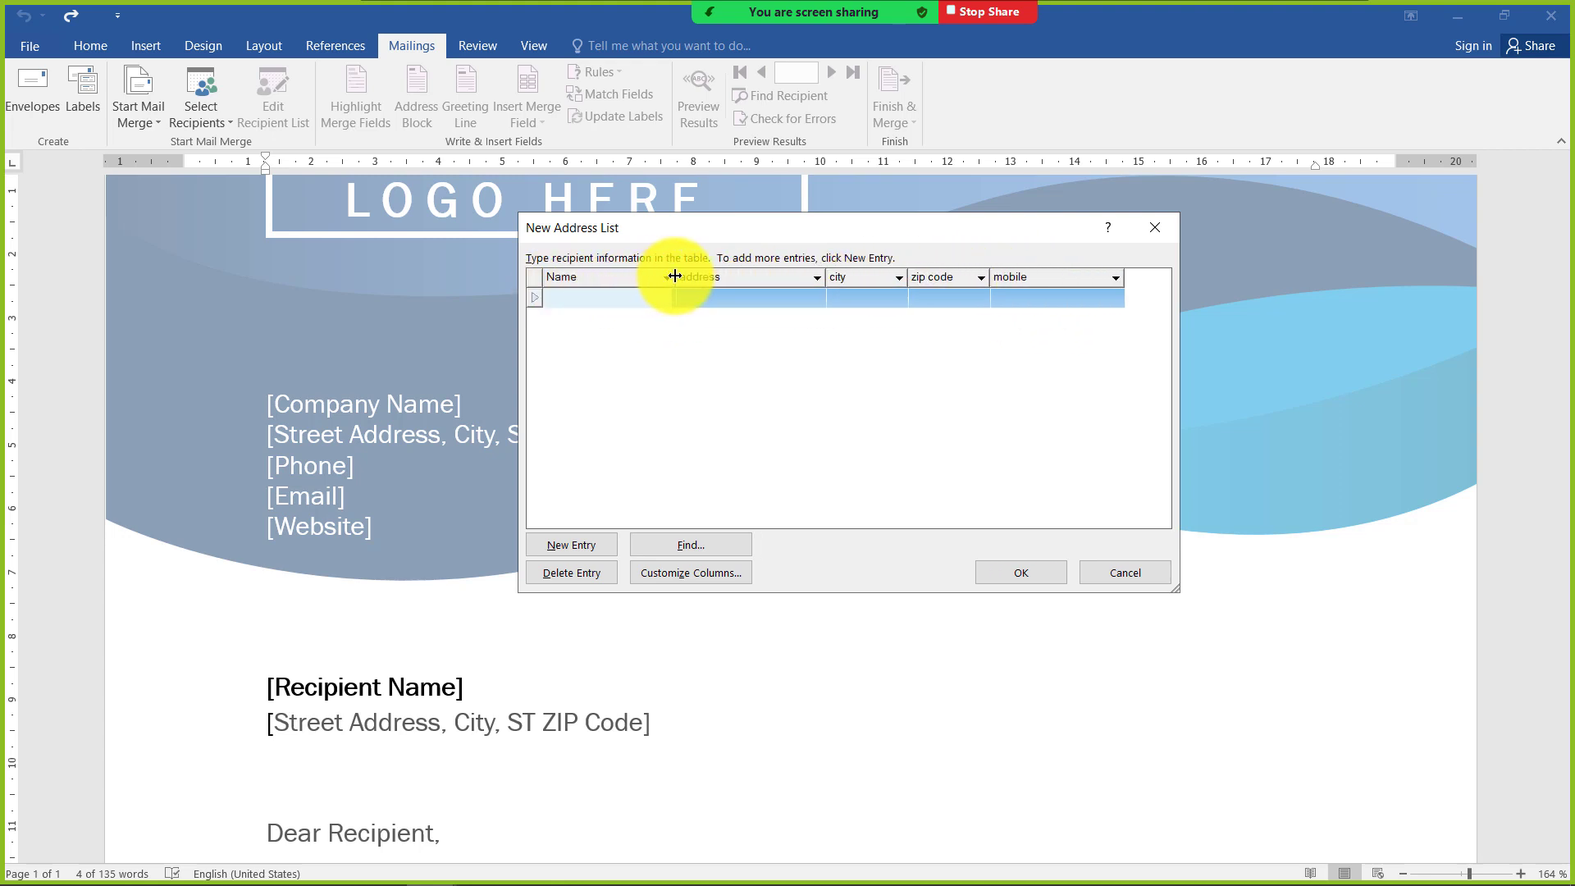
Enter the first recipient's name and street address in the first row of the address list
{"action": "left_click", "coordinate": [623, 295]}
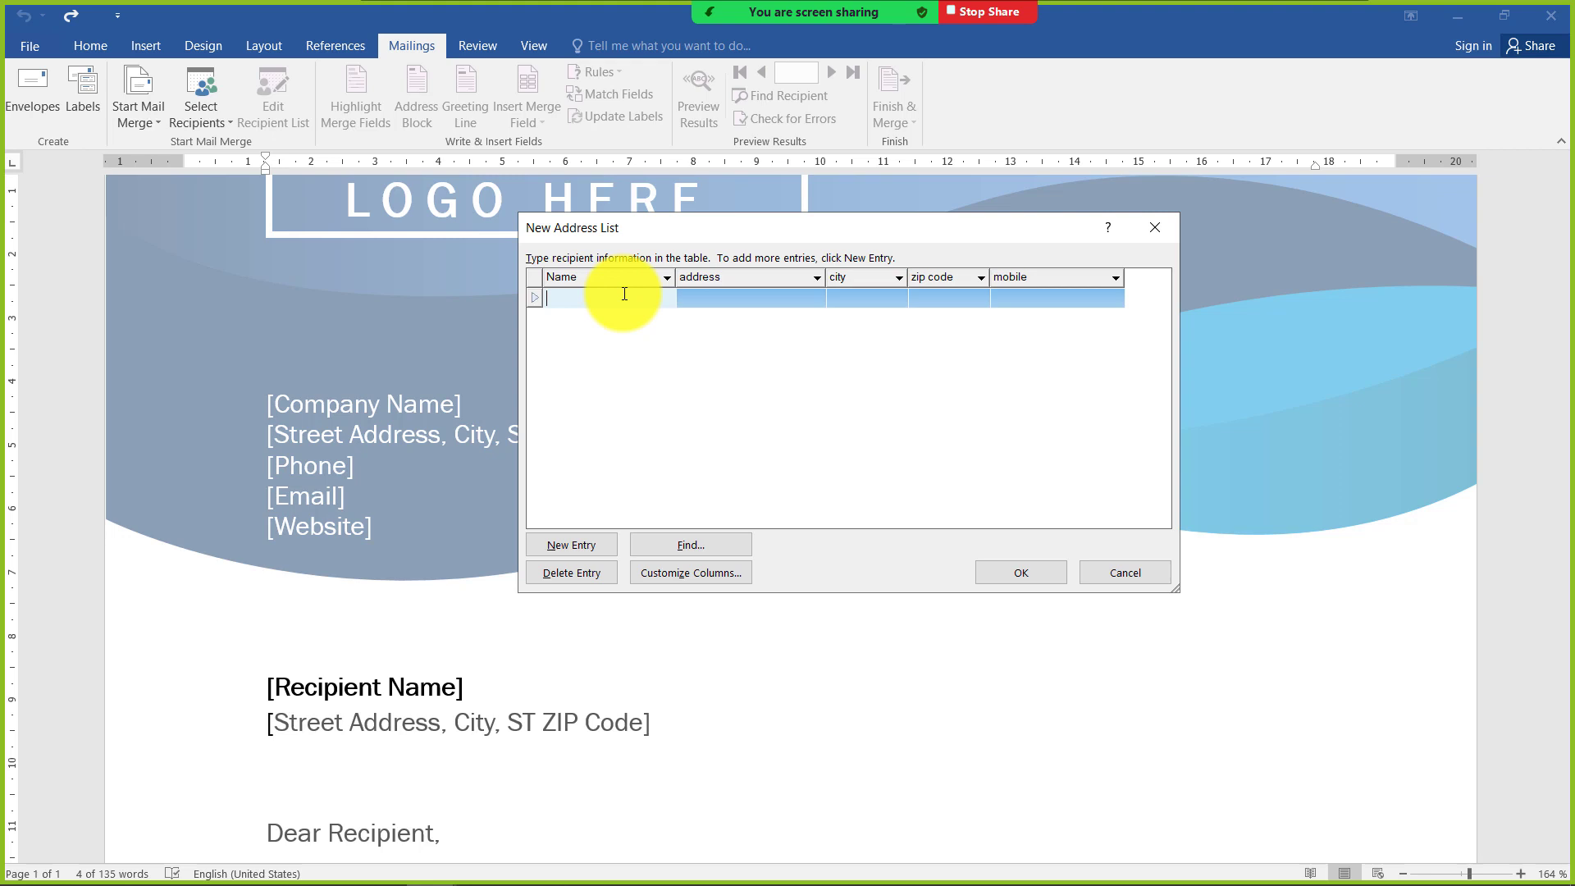
{"action": "type", "text": "Ali"}
{"action": "key", "text": "Tab"}
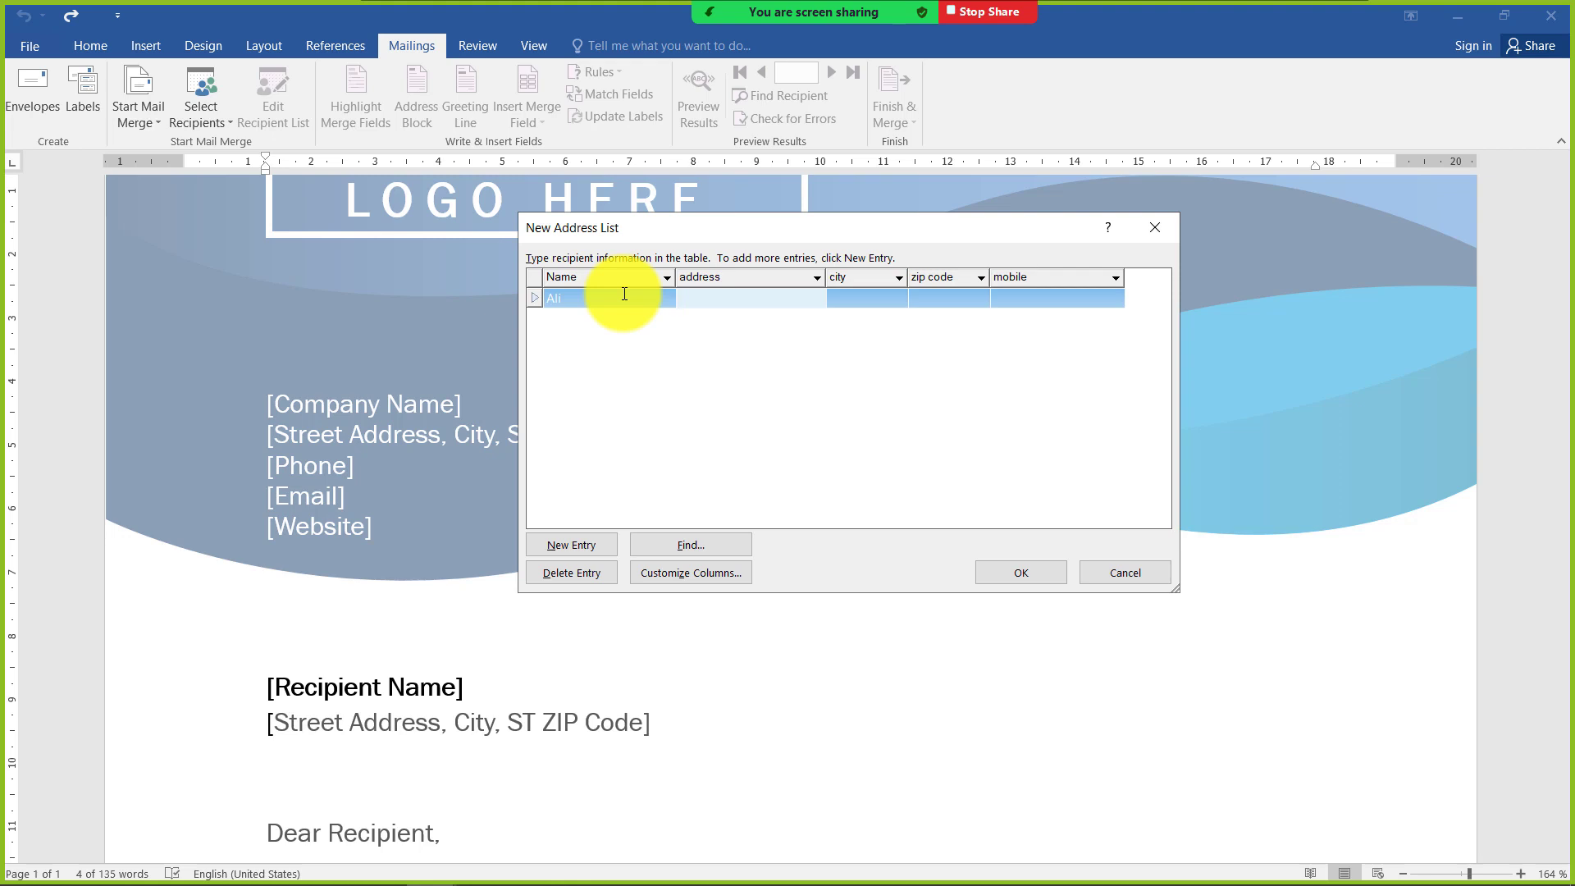
{"action": "type", "text": "Blue Area"}
{"action": "key", "text": "Tab"}
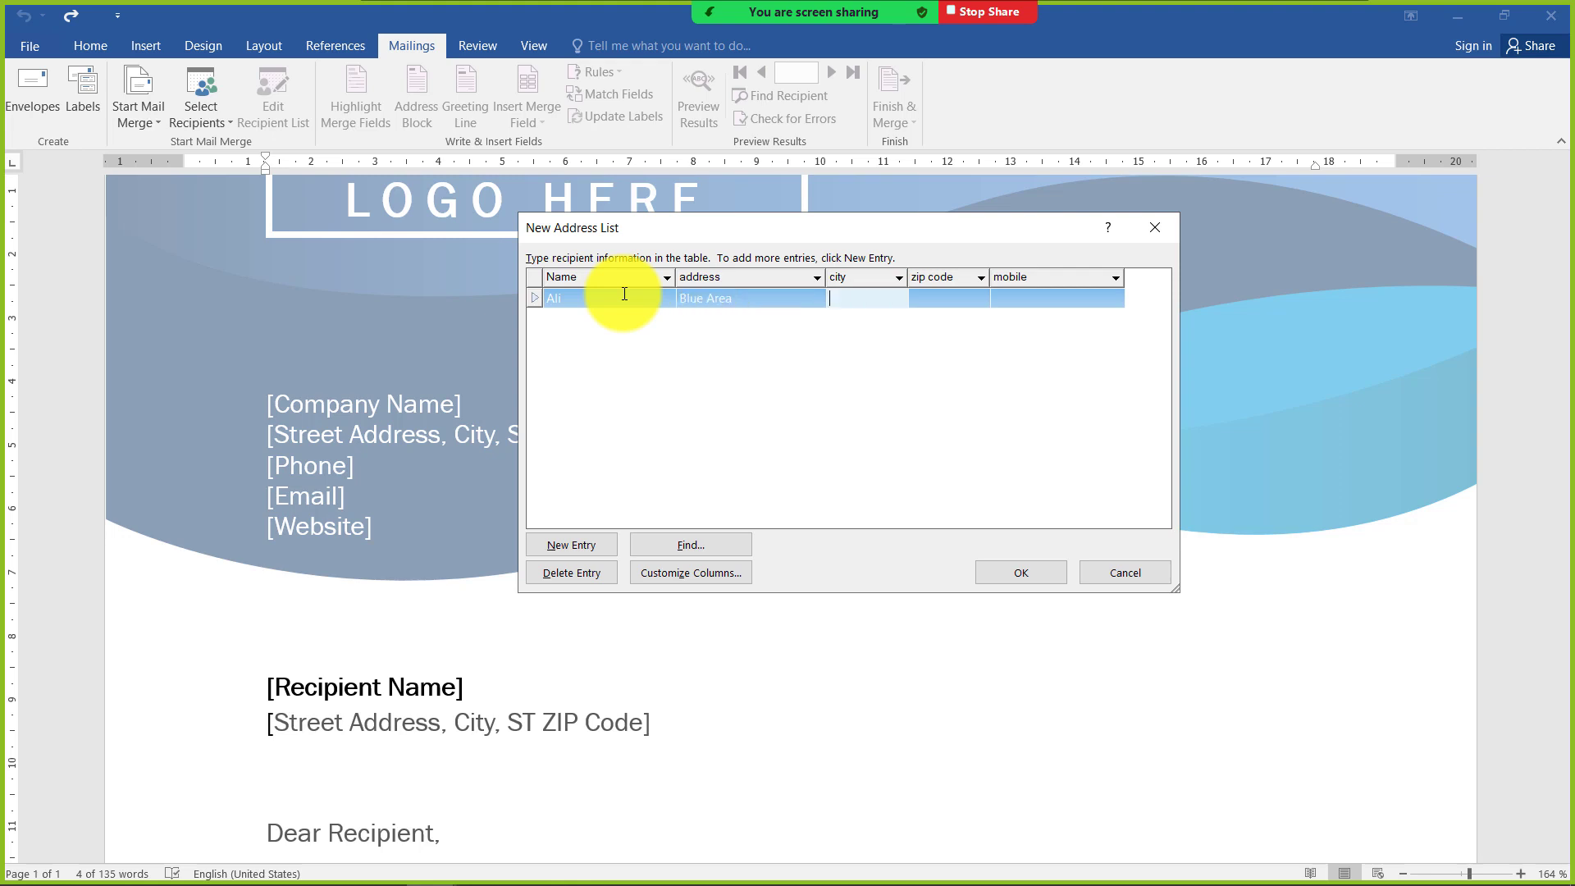
Fill in the first recipient's city, capitalizing only its first letter
{"action": "type", "text": "ISlamabad"}
{"action": "key", "text": "BackSpace"}
{"action": "key", "text": "BackSpace"}
{"action": "key", "text": "BackSpace"}
{"action": "key", "text": "BackSpace"}
{"action": "key", "text": "BackSpace"}
{"action": "key", "text": "BackSpace"}
{"action": "key", "text": "BackSpace"}
{"action": "key", "text": "BackSpace"}
{"action": "type", "text": "slamabad"}
{"action": "key", "text": "Tab"}
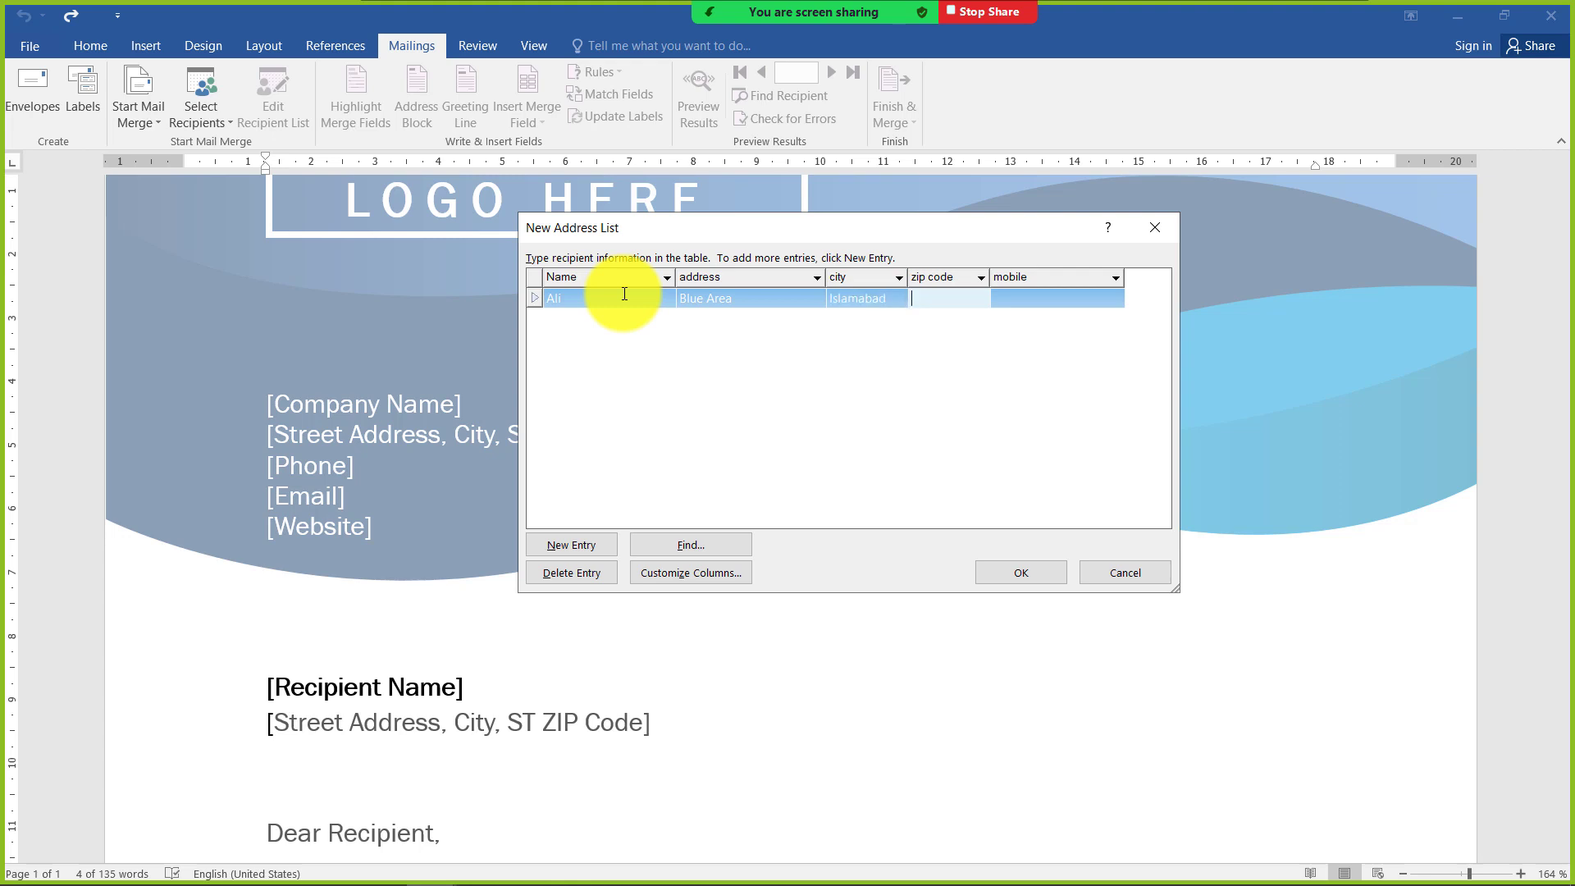
Fill in the first recipient's zip code and mobile number, and start a second entry
{"action": "type", "text": "46000"}
{"action": "key", "text": "Tab"}
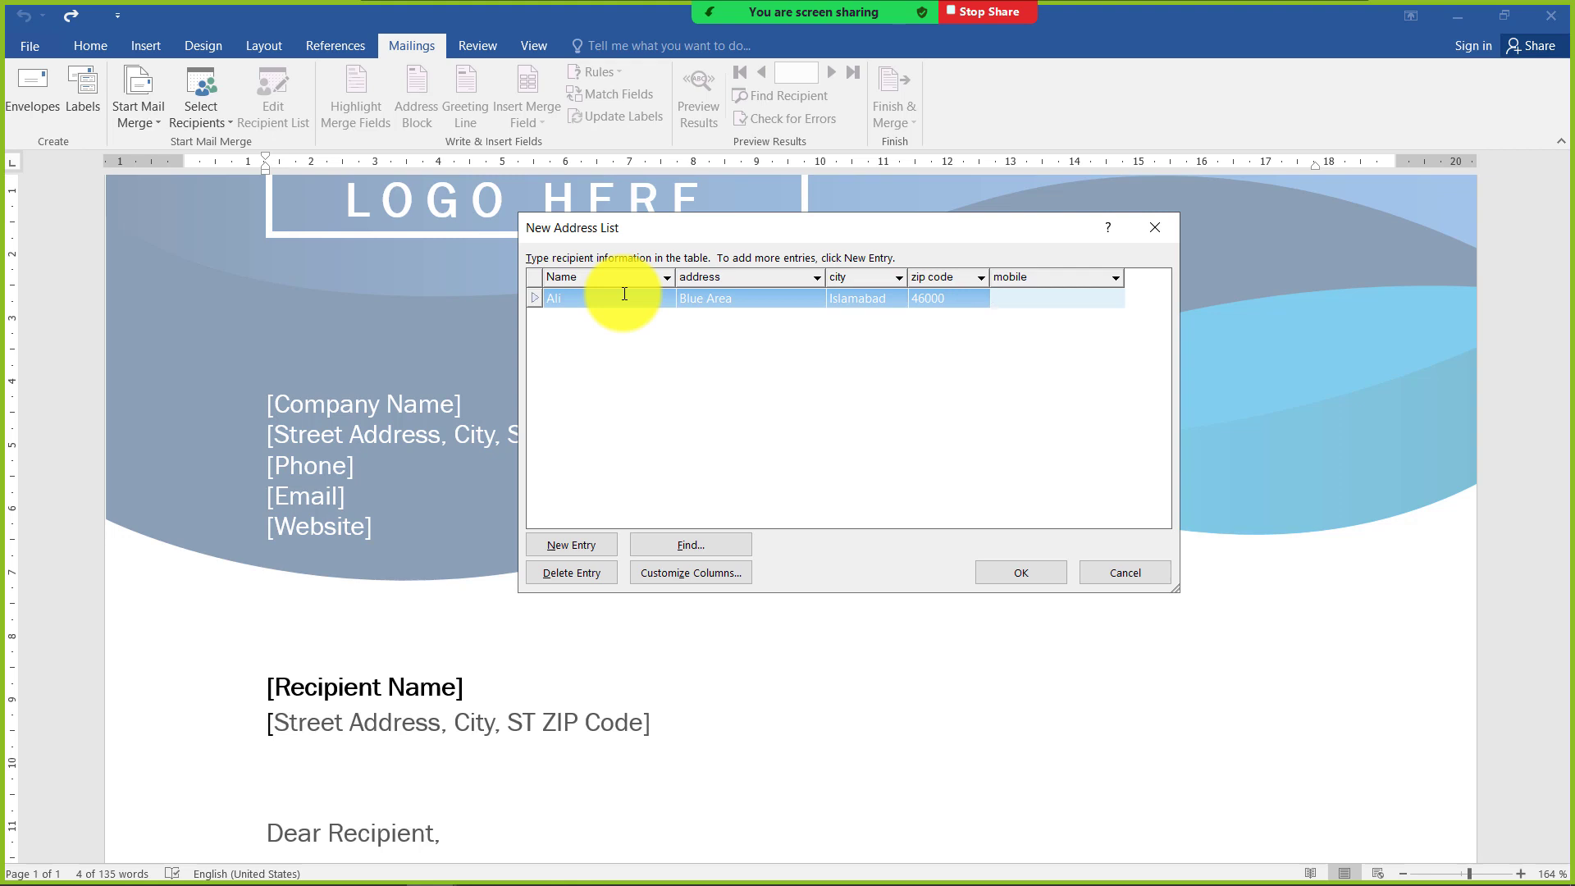
{"action": "type", "text": "012345678"}
{"action": "key", "text": "Tab"}
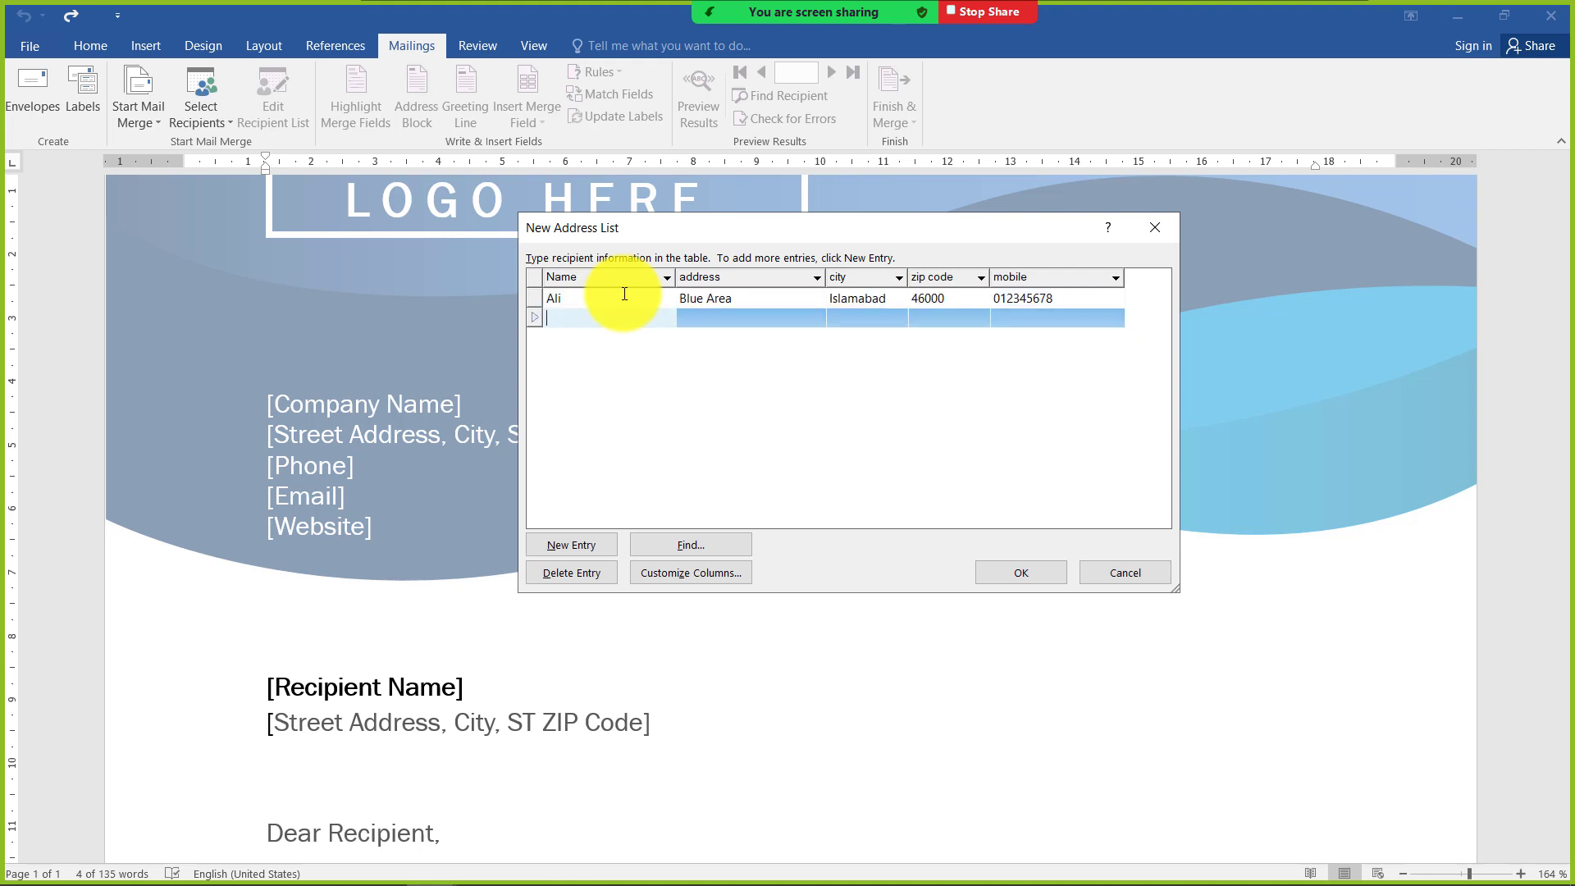
Enter the second recipient's name and street address, correcting the capitalization of the address's first word
{"action": "type", "text": "Ahmed"}
{"action": "key", "text": "Tab"}
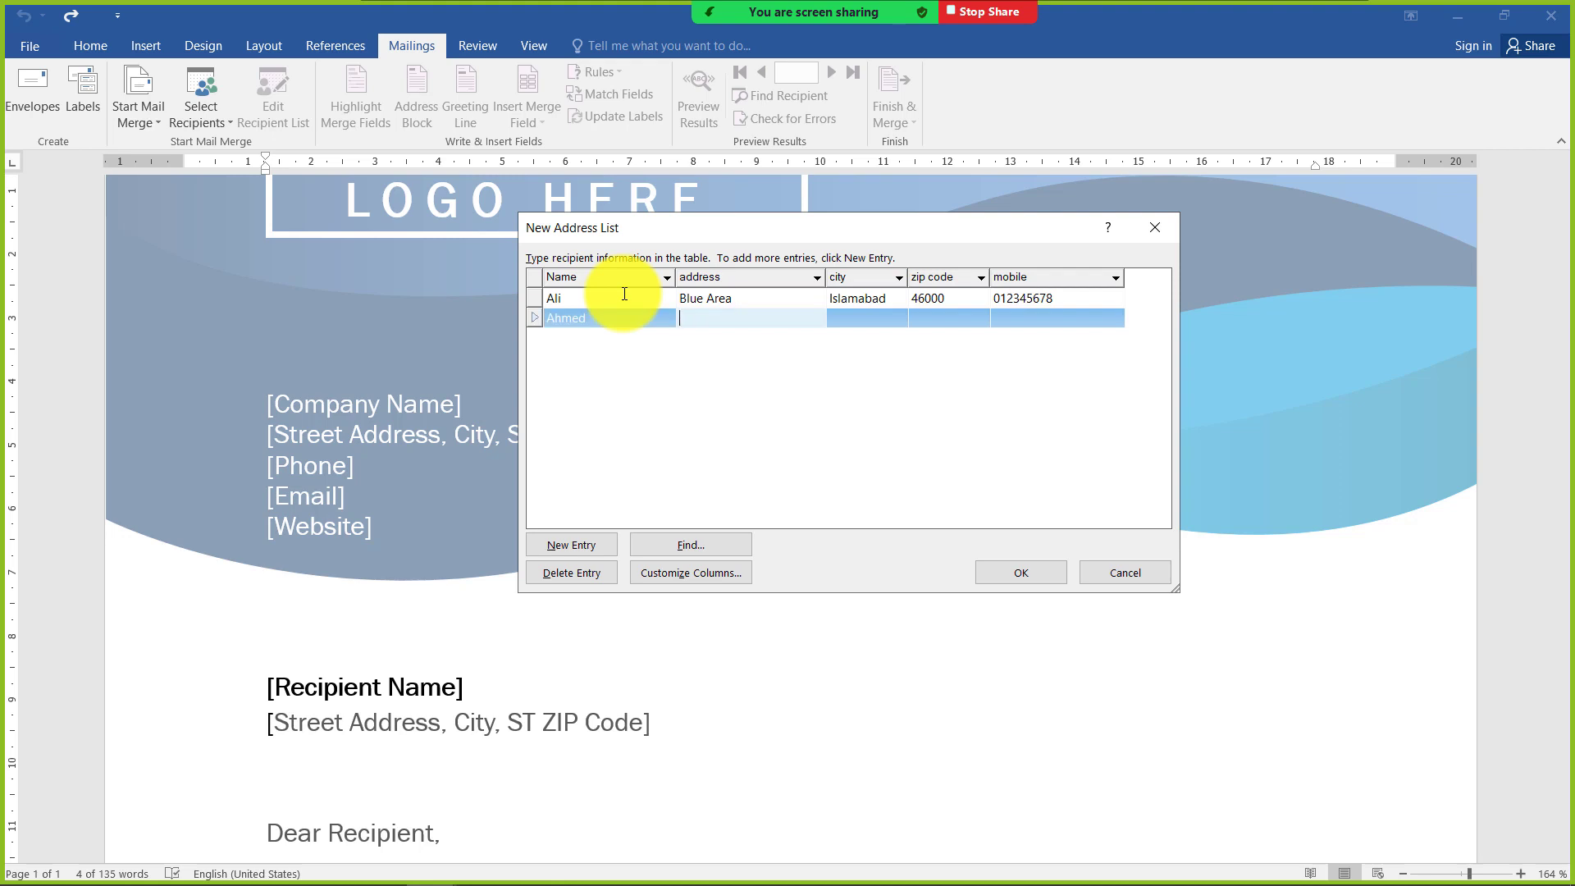
{"action": "type", "text": "BAni Gala"}
{"action": "key", "text": "Tab"}
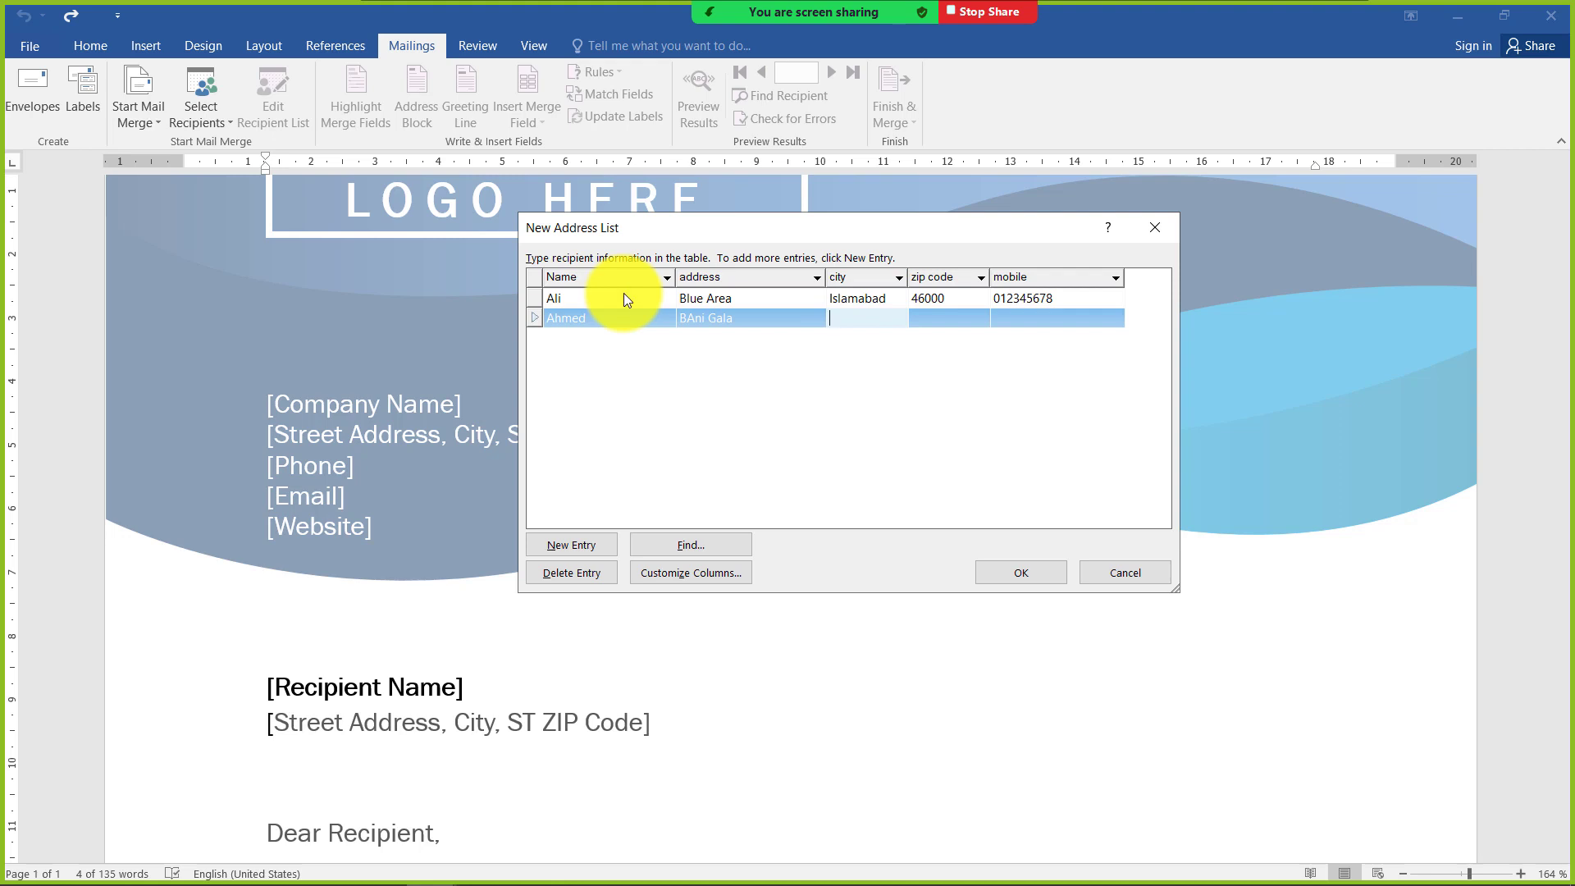
{"action": "left_click", "coordinate": [687, 319]}
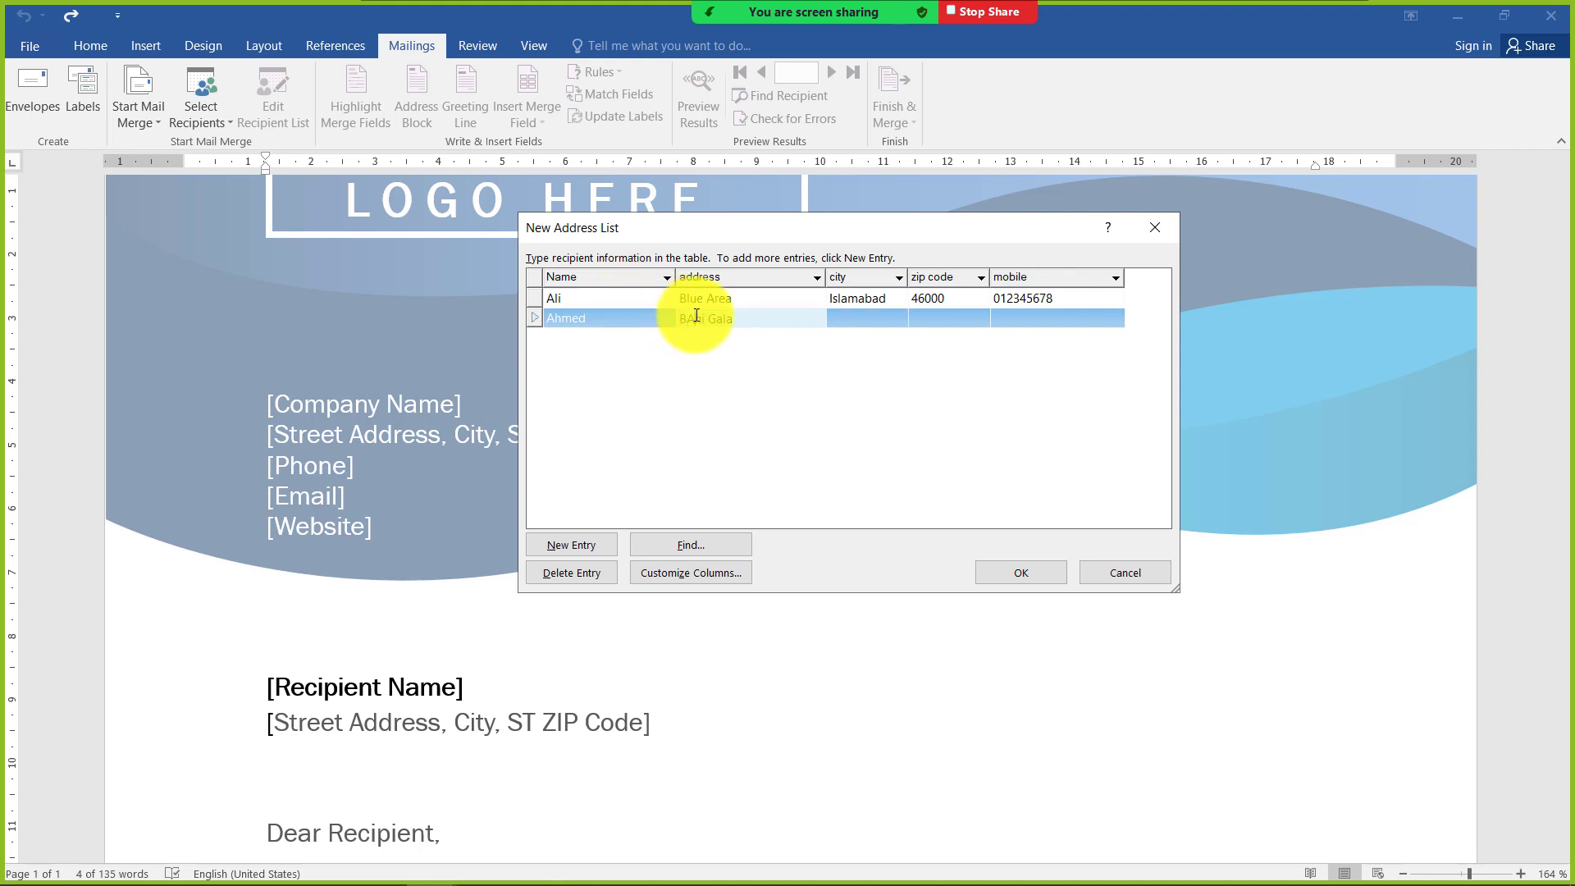
{"action": "type", "text": "a"}
Fill in the second recipient's city, zip code and mobile number, and start a third entry
{"action": "left_click", "coordinate": [855, 306]}
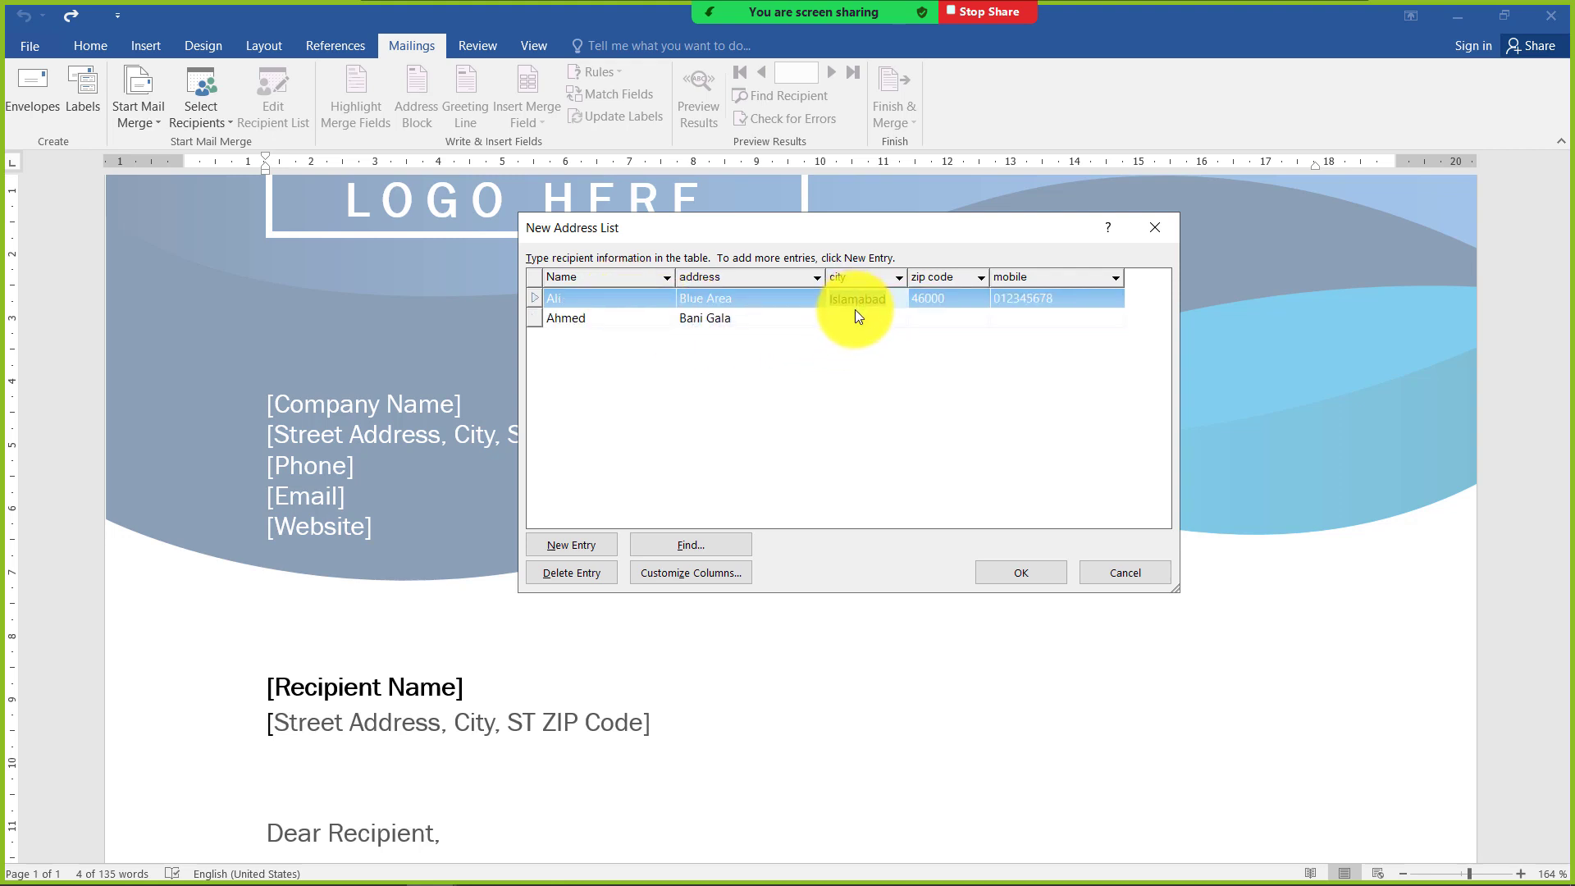
{"action": "left_click", "coordinate": [855, 323]}
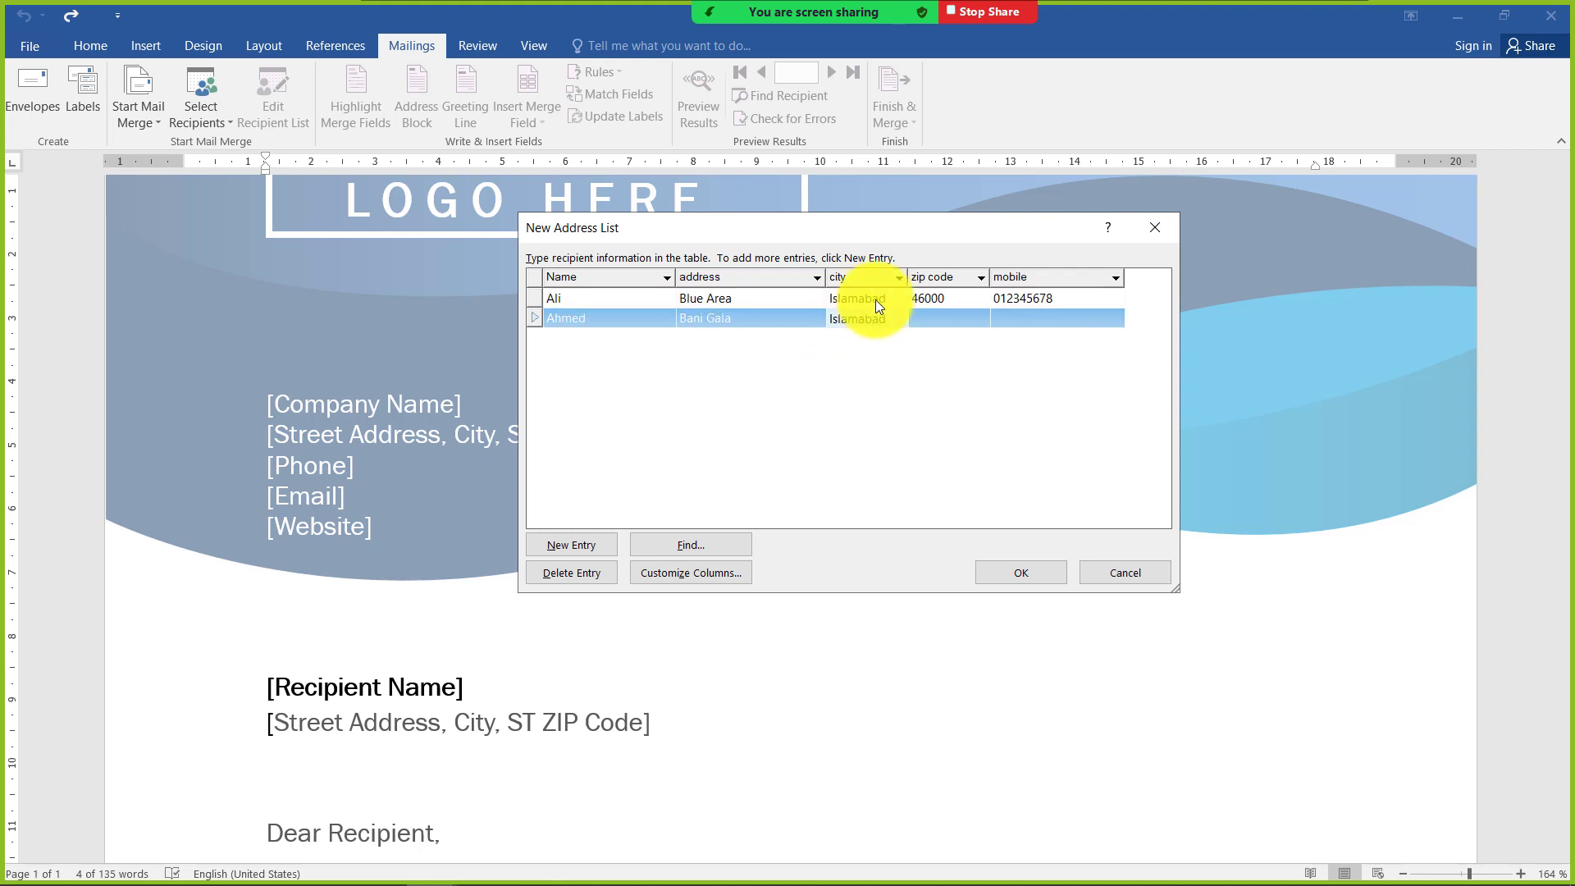
{"action": "left_click", "coordinate": [942, 320]}
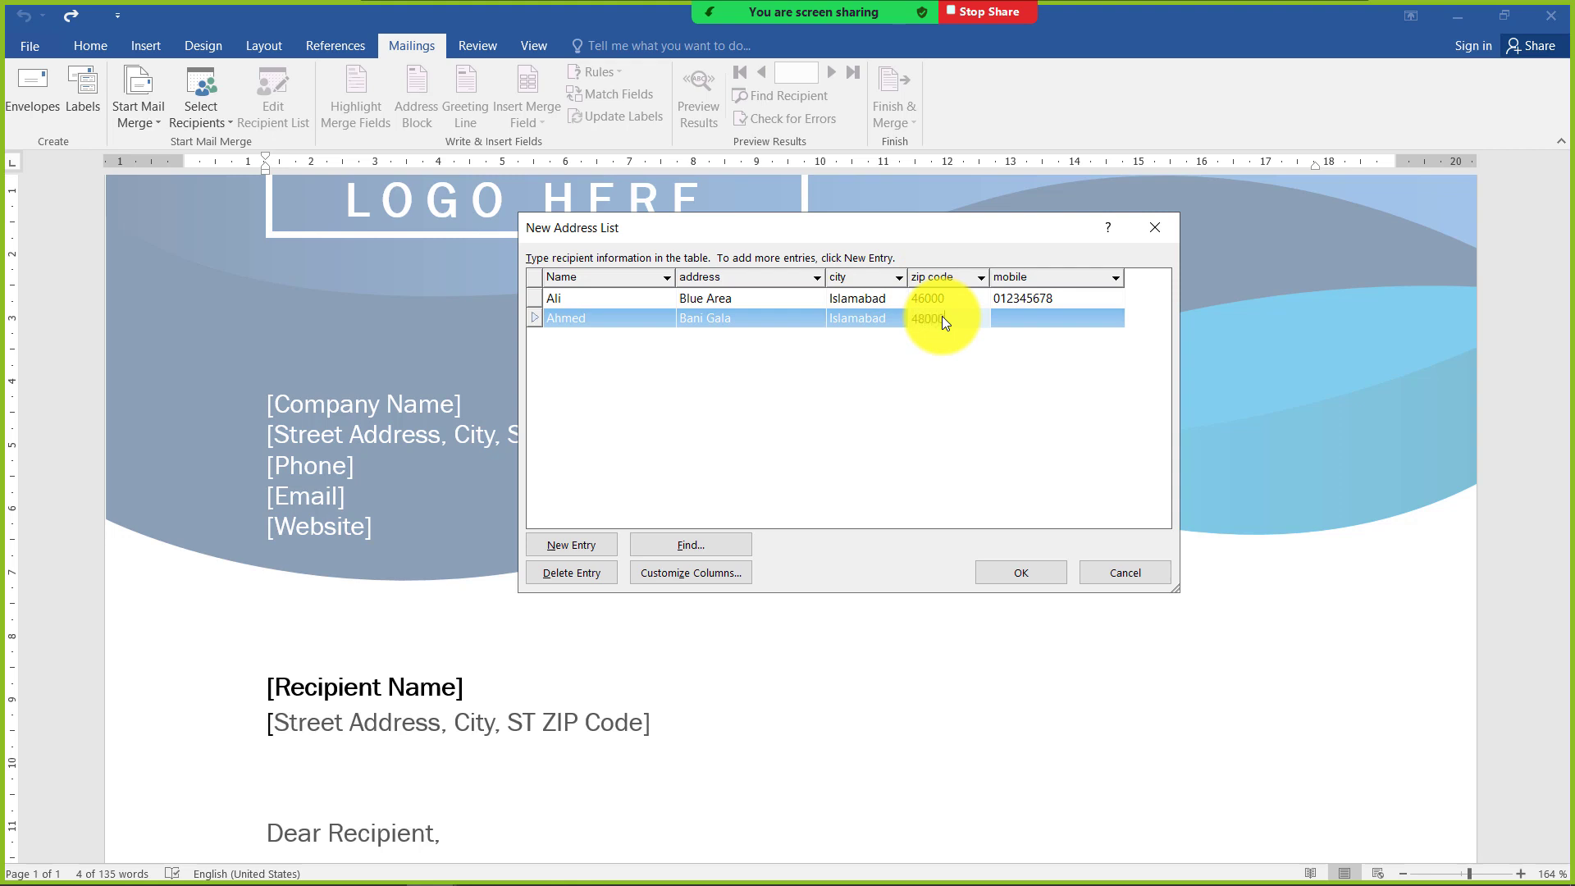
{"action": "left_click", "coordinate": [1065, 317]}
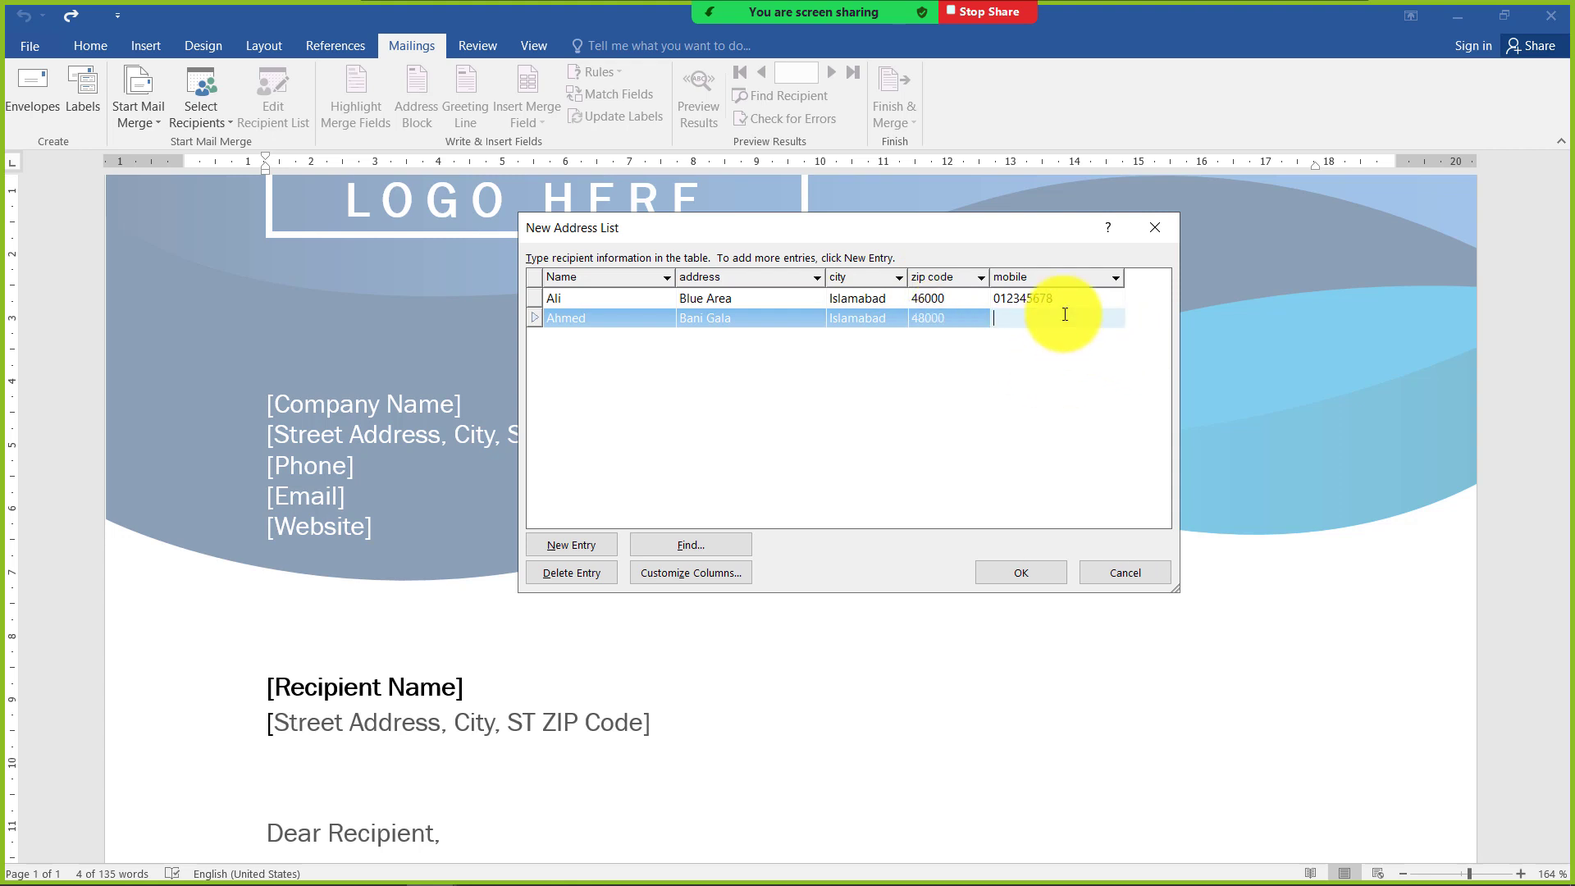
{"action": "type", "text": "345346578"}
{"action": "key", "text": "Tab"}
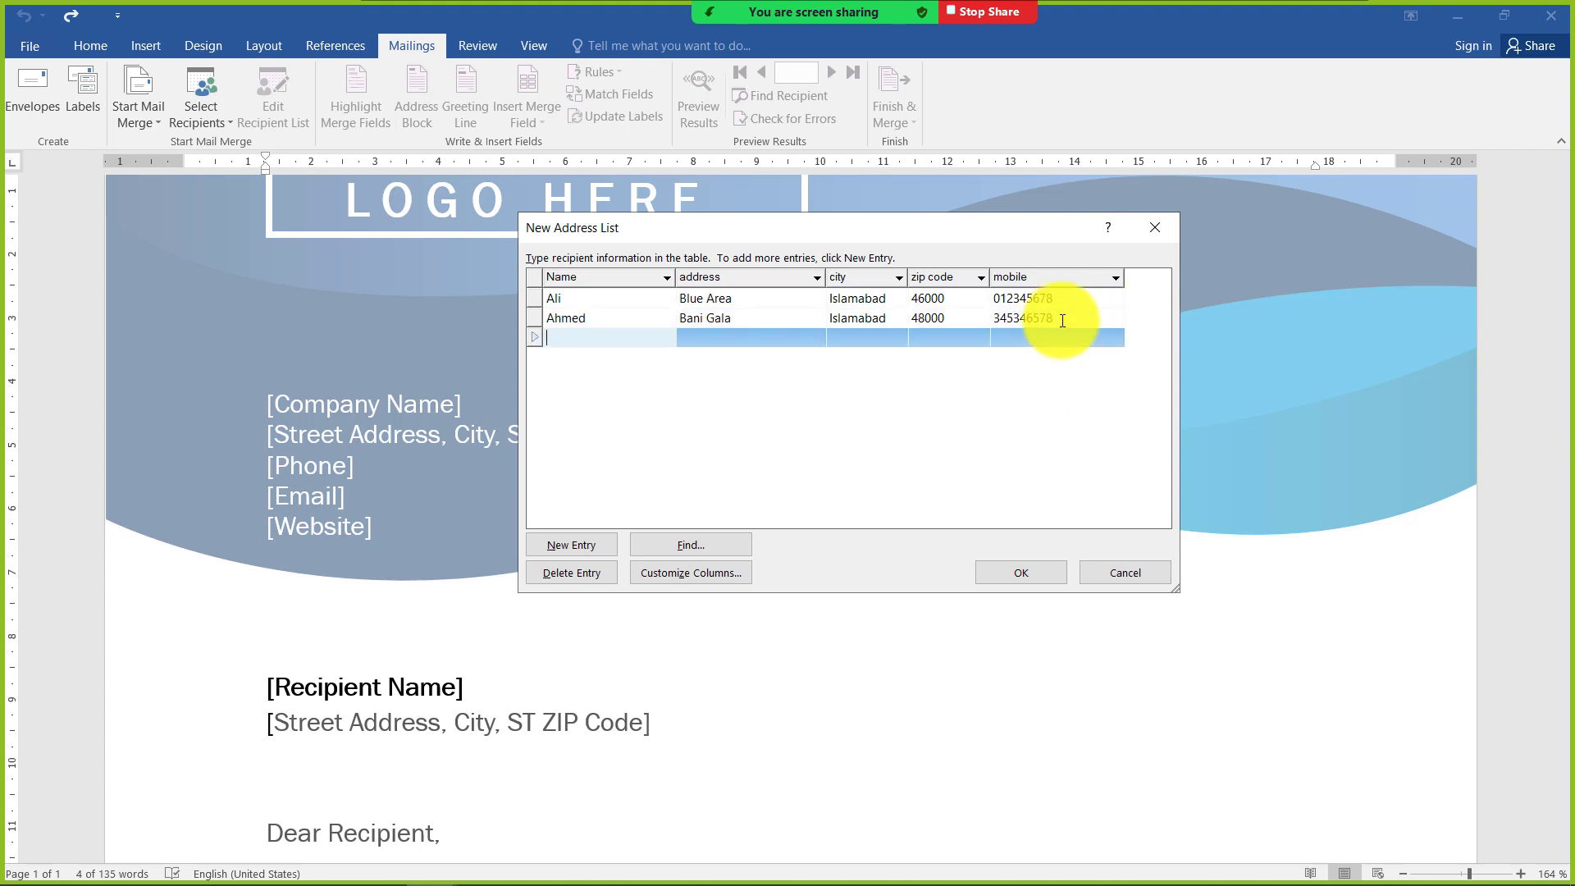
Enter the third recipient's name and street address in the new row
{"action": "type", "text": "Bilal"}
{"action": "key", "text": "Tab"}
{"action": "type", "text": "Raja"}
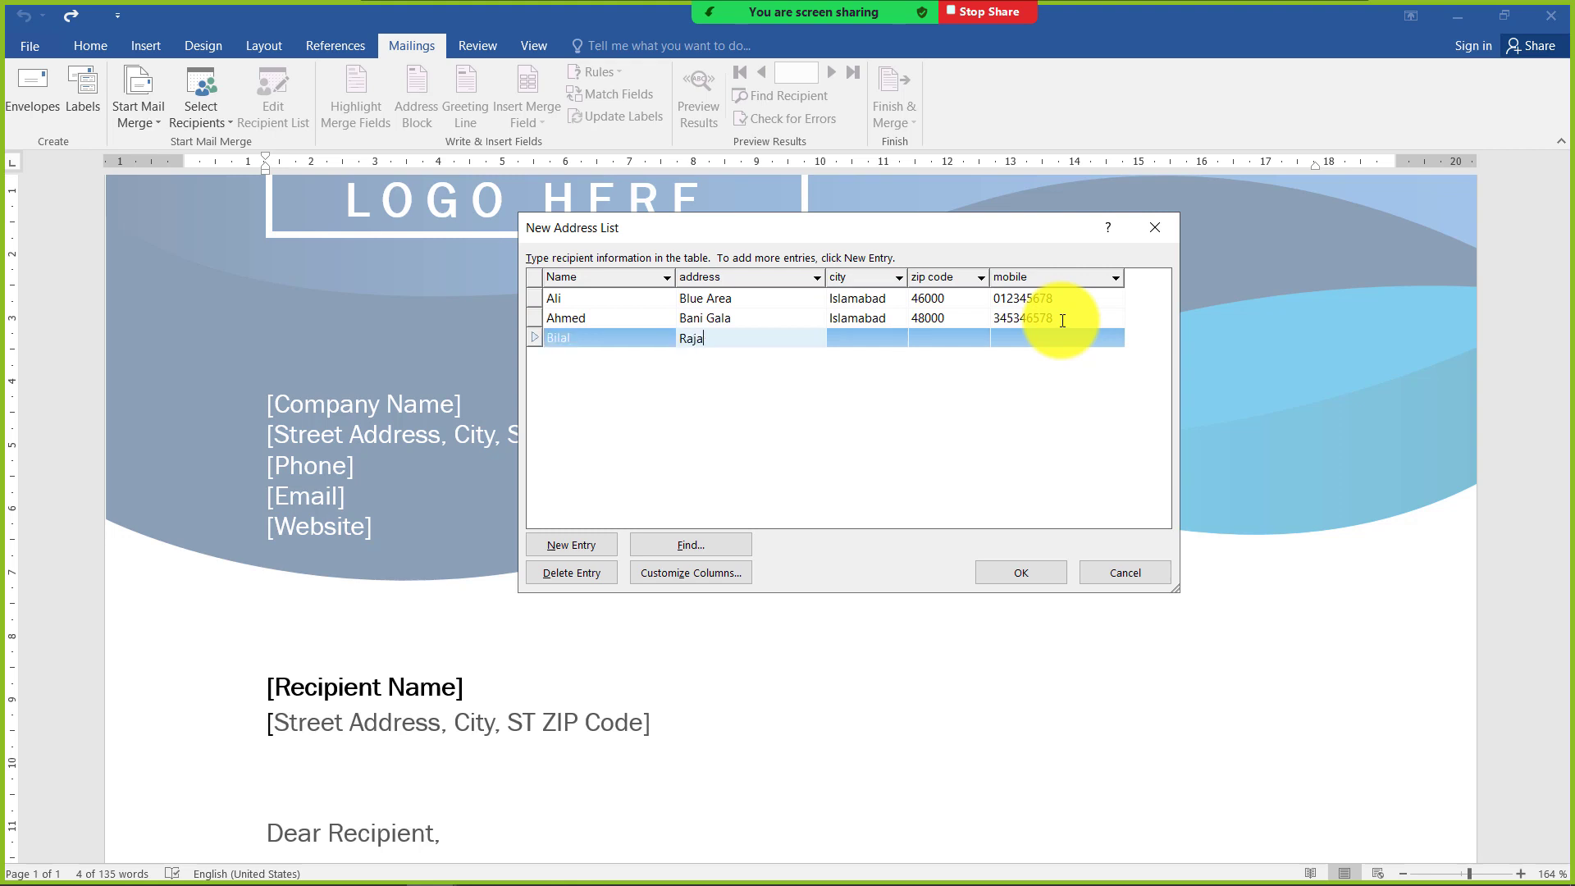
{"action": "type", "text": " Bazar"}
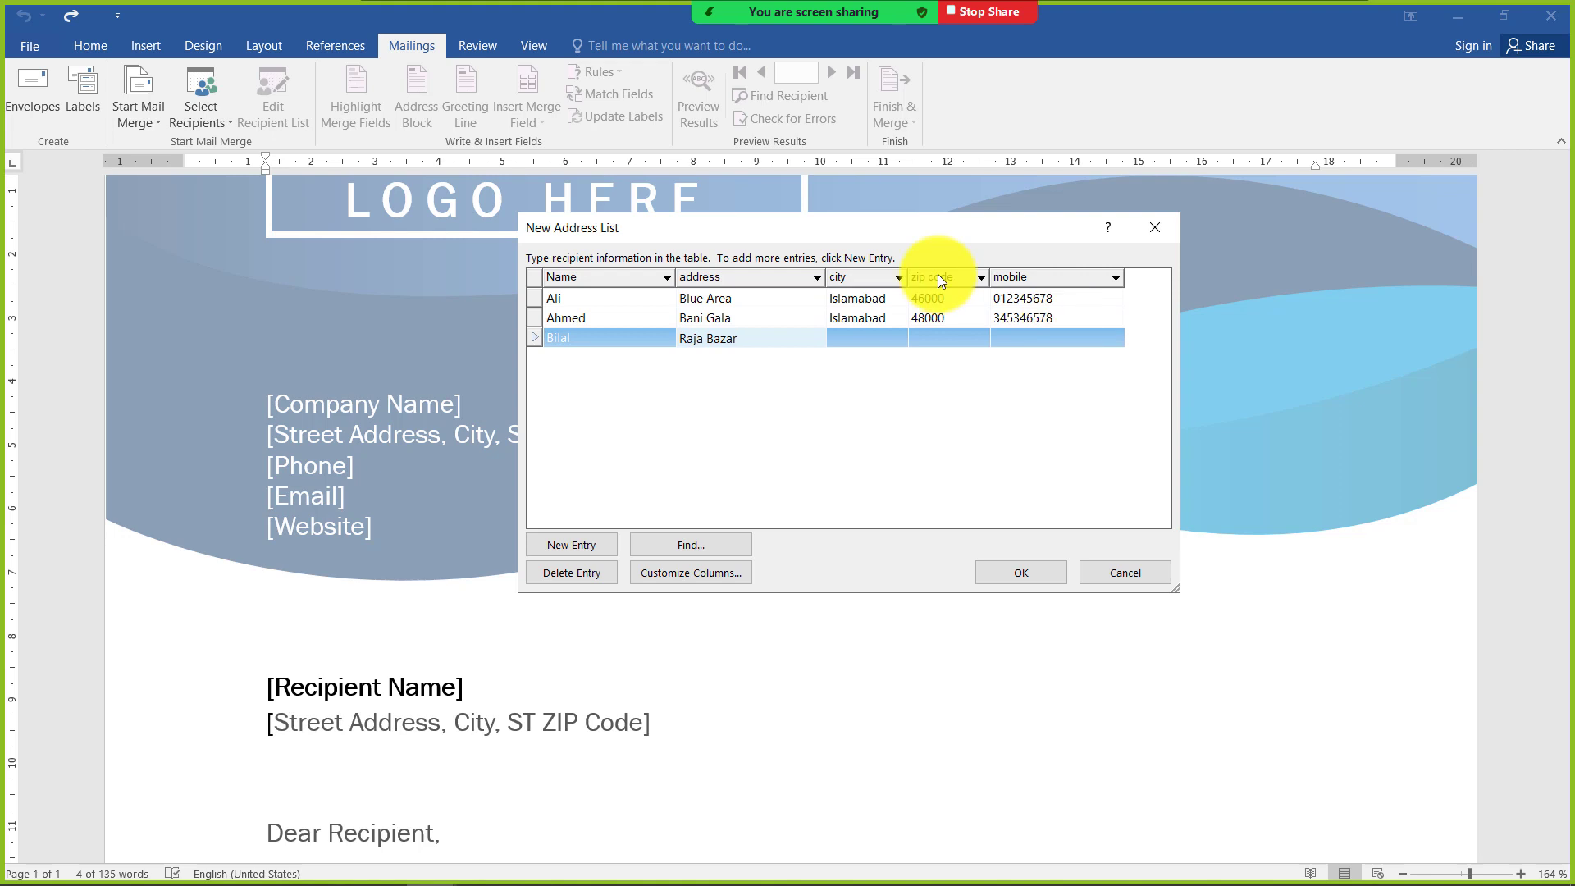
{"action": "key", "text": "Tab"}
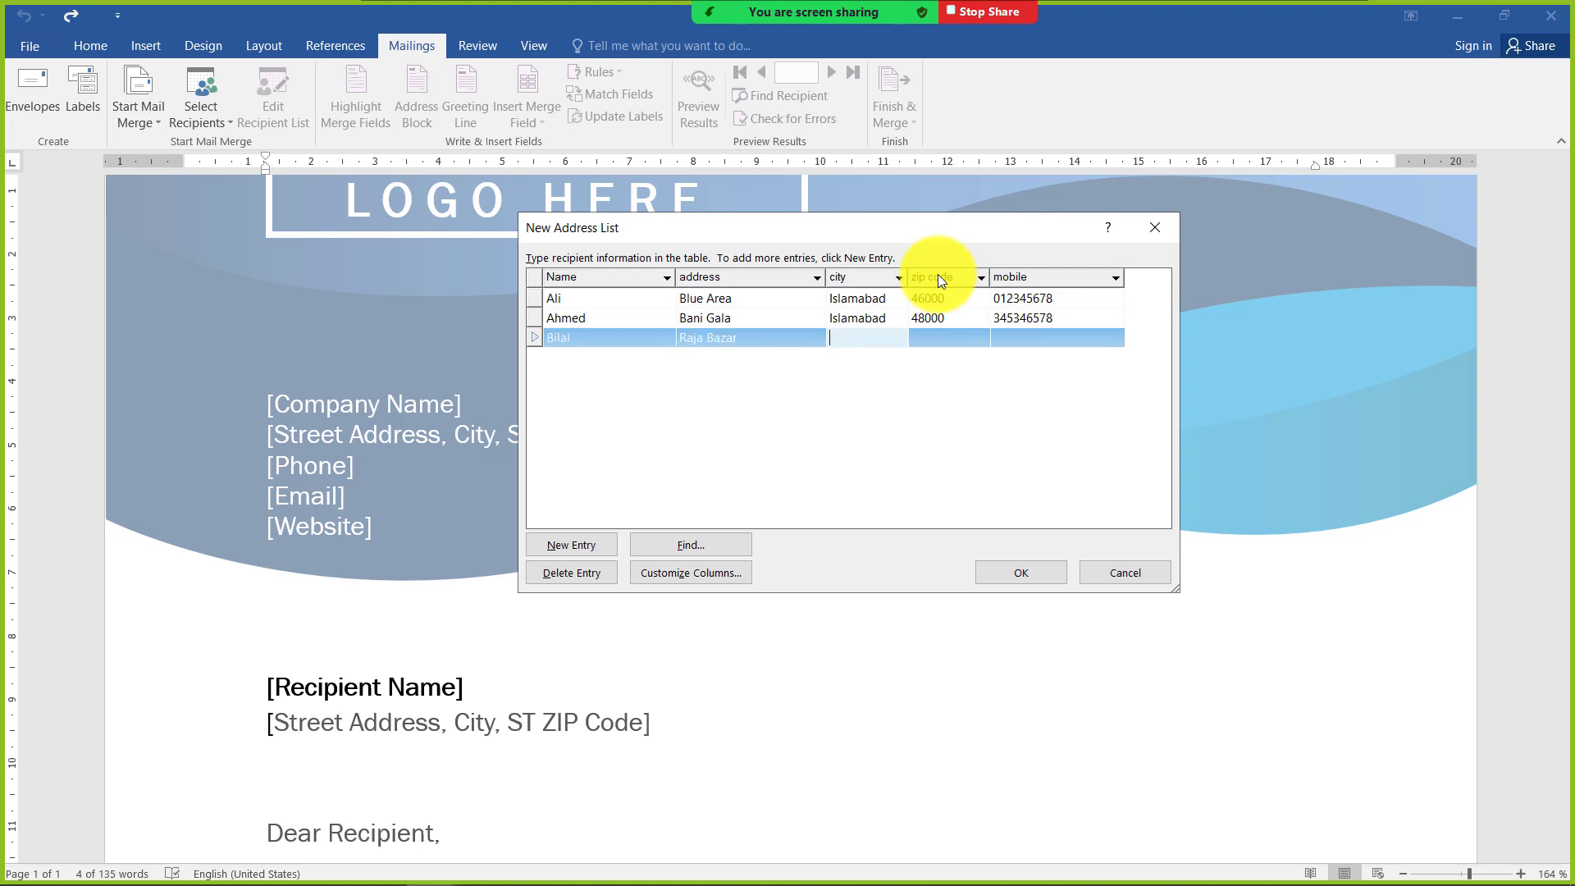
Fill in the third recipient's city, zip code and mobile number, and start a fourth entry
{"action": "type", "text": "Rawalpindi"}
{"action": "key", "text": "Tab"}
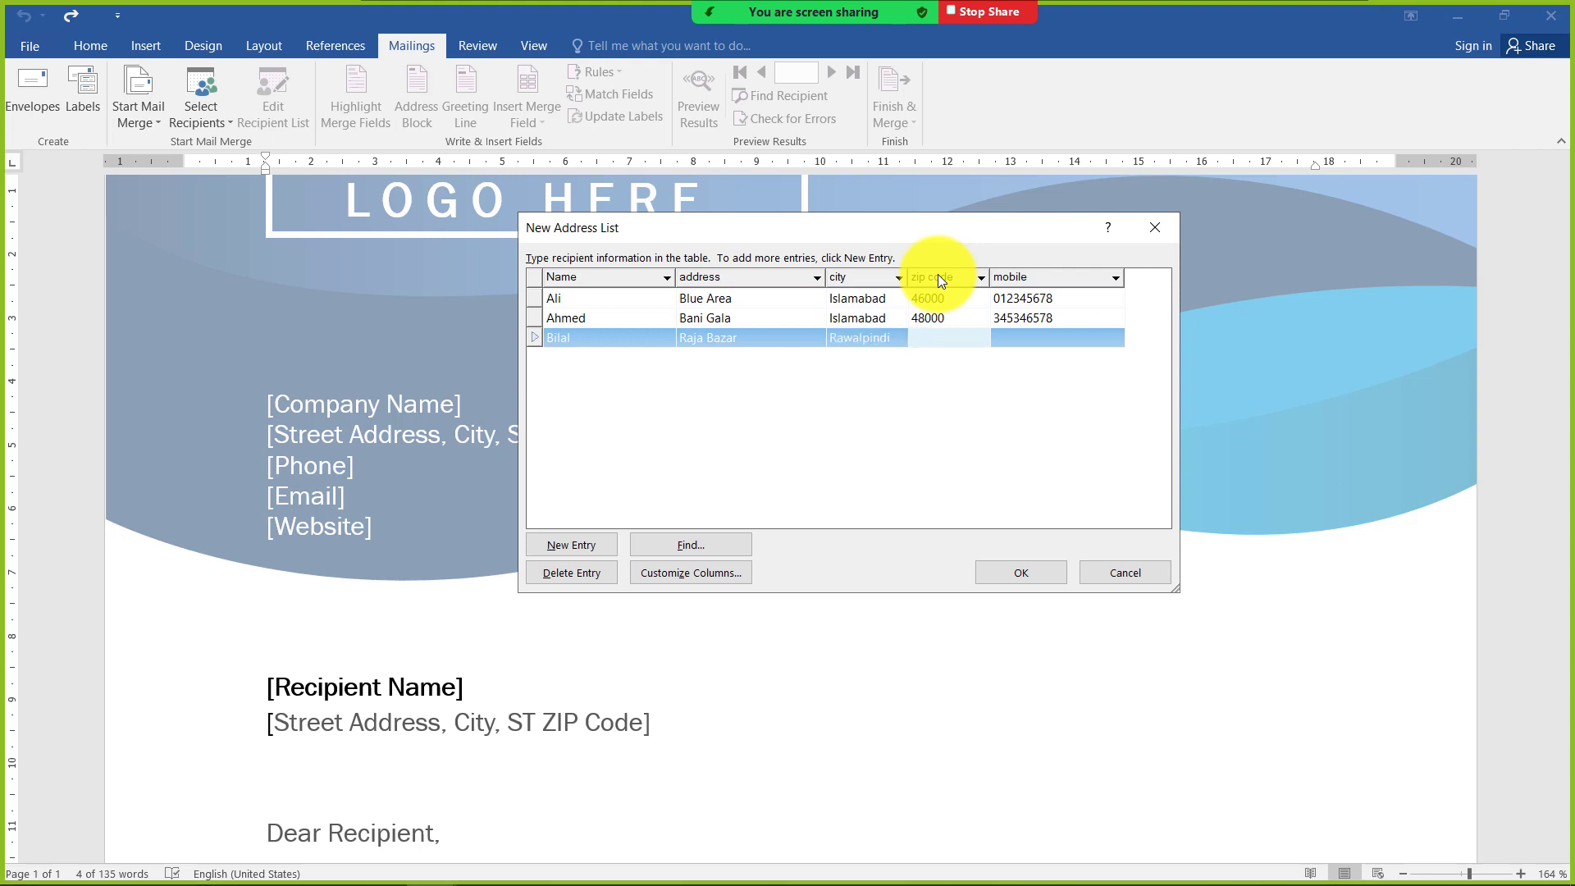
{"action": "type", "text": "45000"}
{"action": "key", "text": "Tab"}
{"action": "type", "text": "352347"}
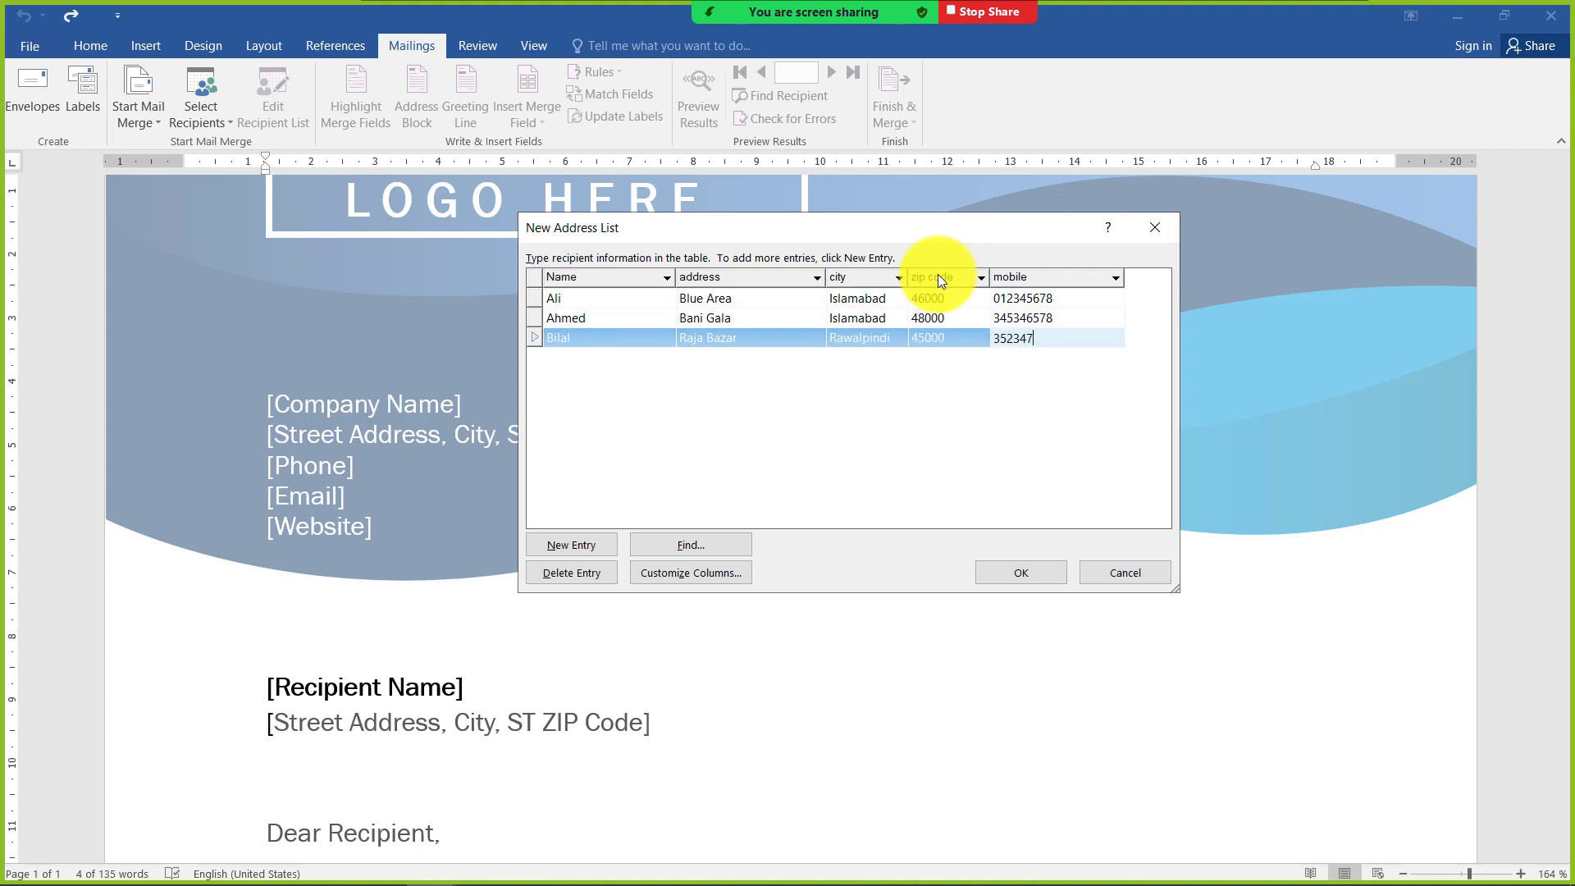
{"action": "type", "text": "869"}
{"action": "key", "text": "Tab"}
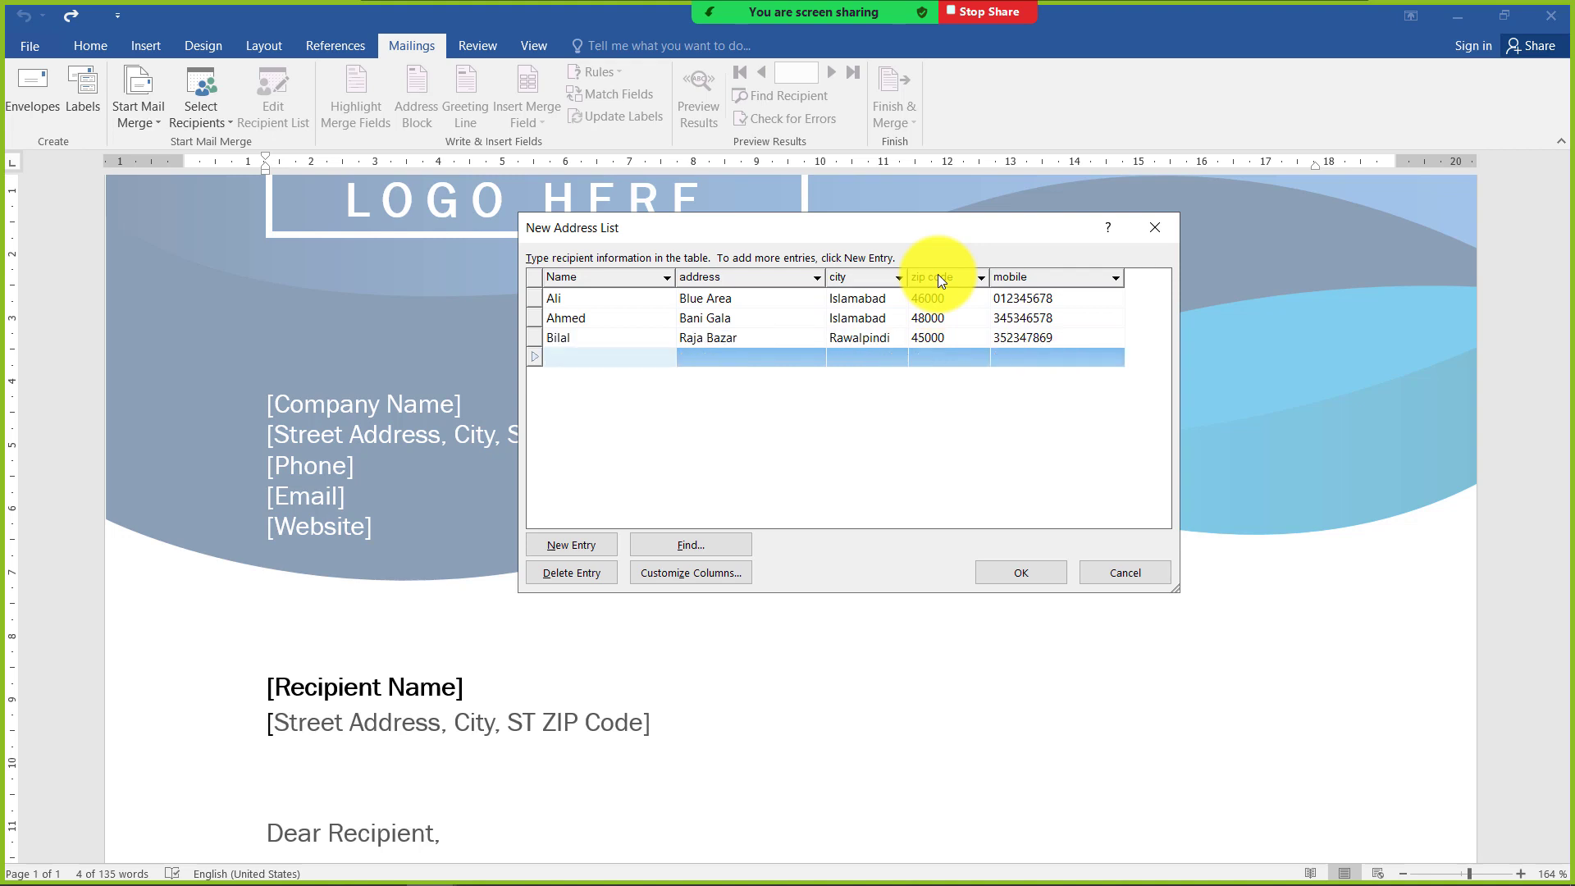
Enter the fourth recipient's name and street address in the new row
{"action": "type", "text": "Asim"}
{"action": "key", "text": "Tab"}
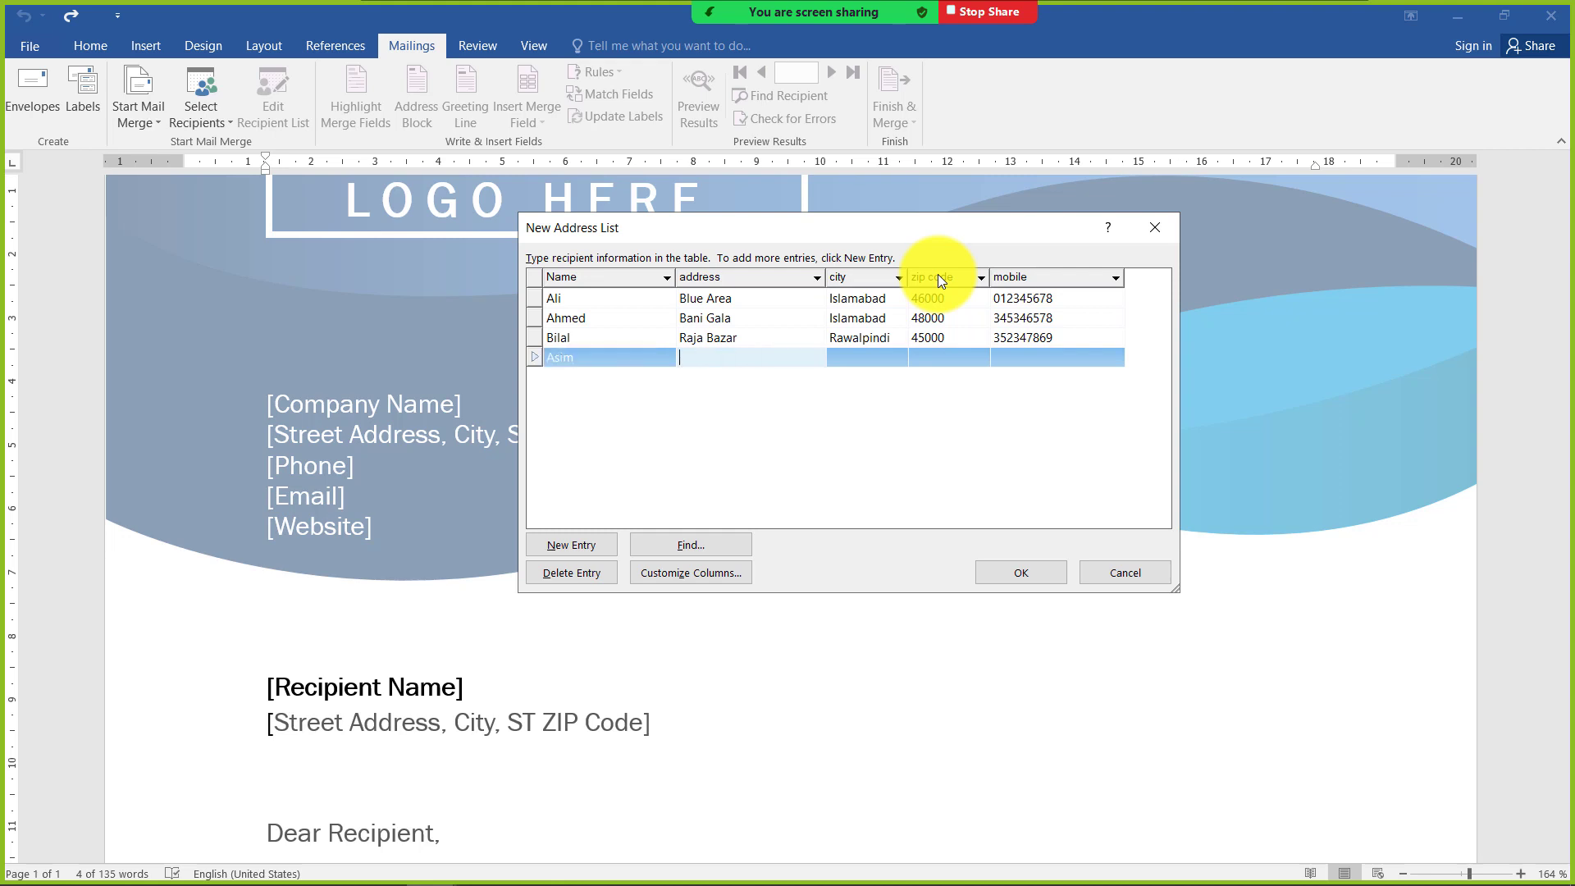
{"action": "type", "text": "Comercial Market"}
{"action": "key", "text": "Tab"}
Fill in the fourth recipient's city, zip code and mobile number
{"action": "type", "text": "Ra"}
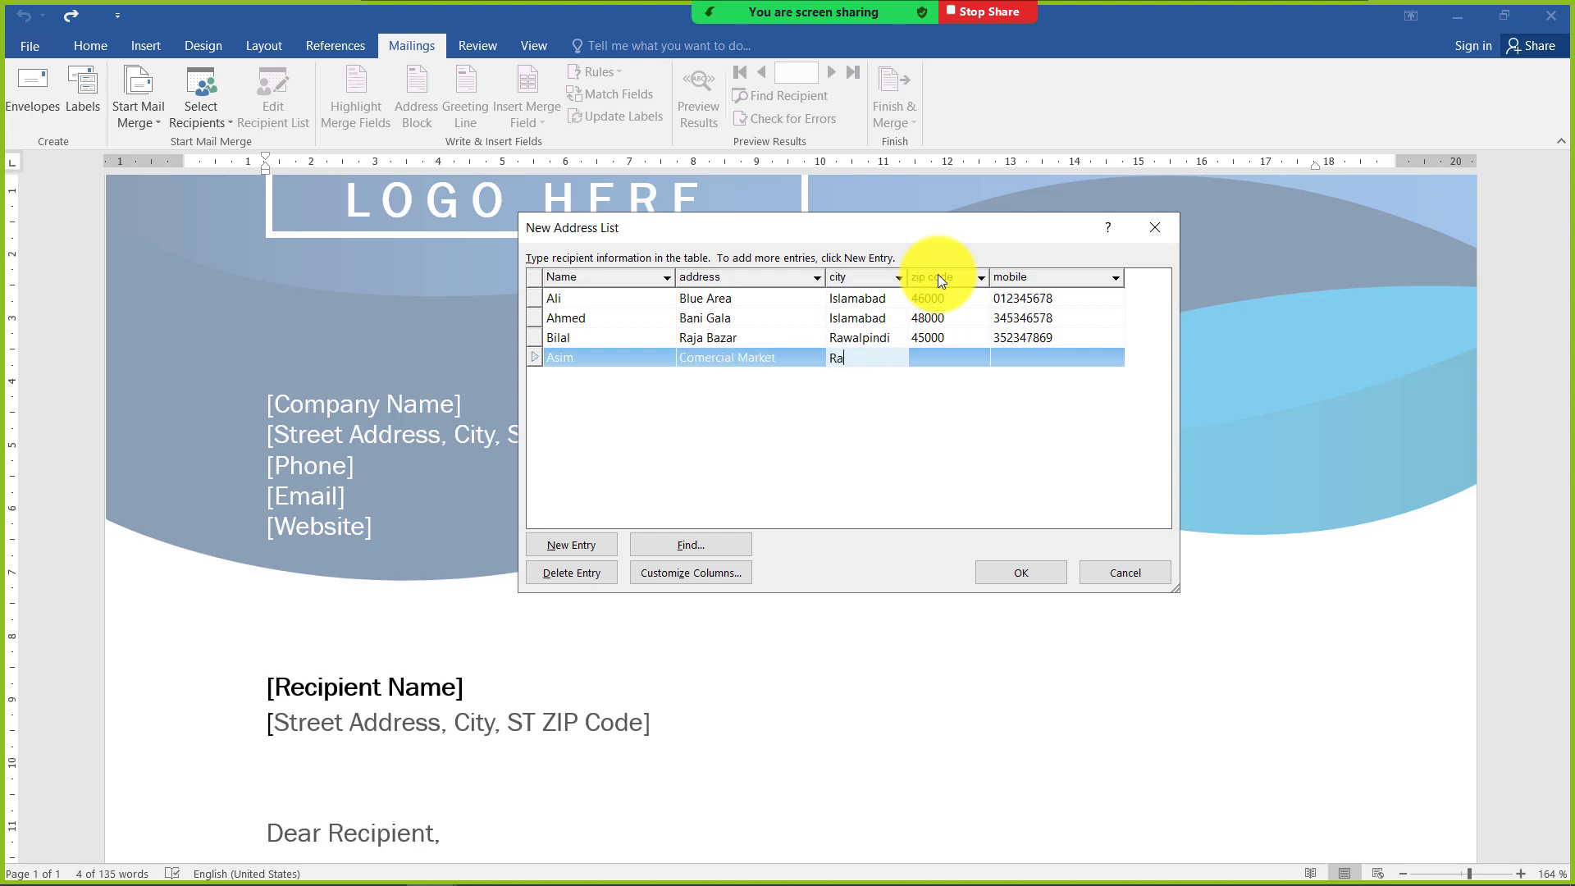
{"action": "type", "text": "pindi"}
{"action": "key", "text": "Tab"}
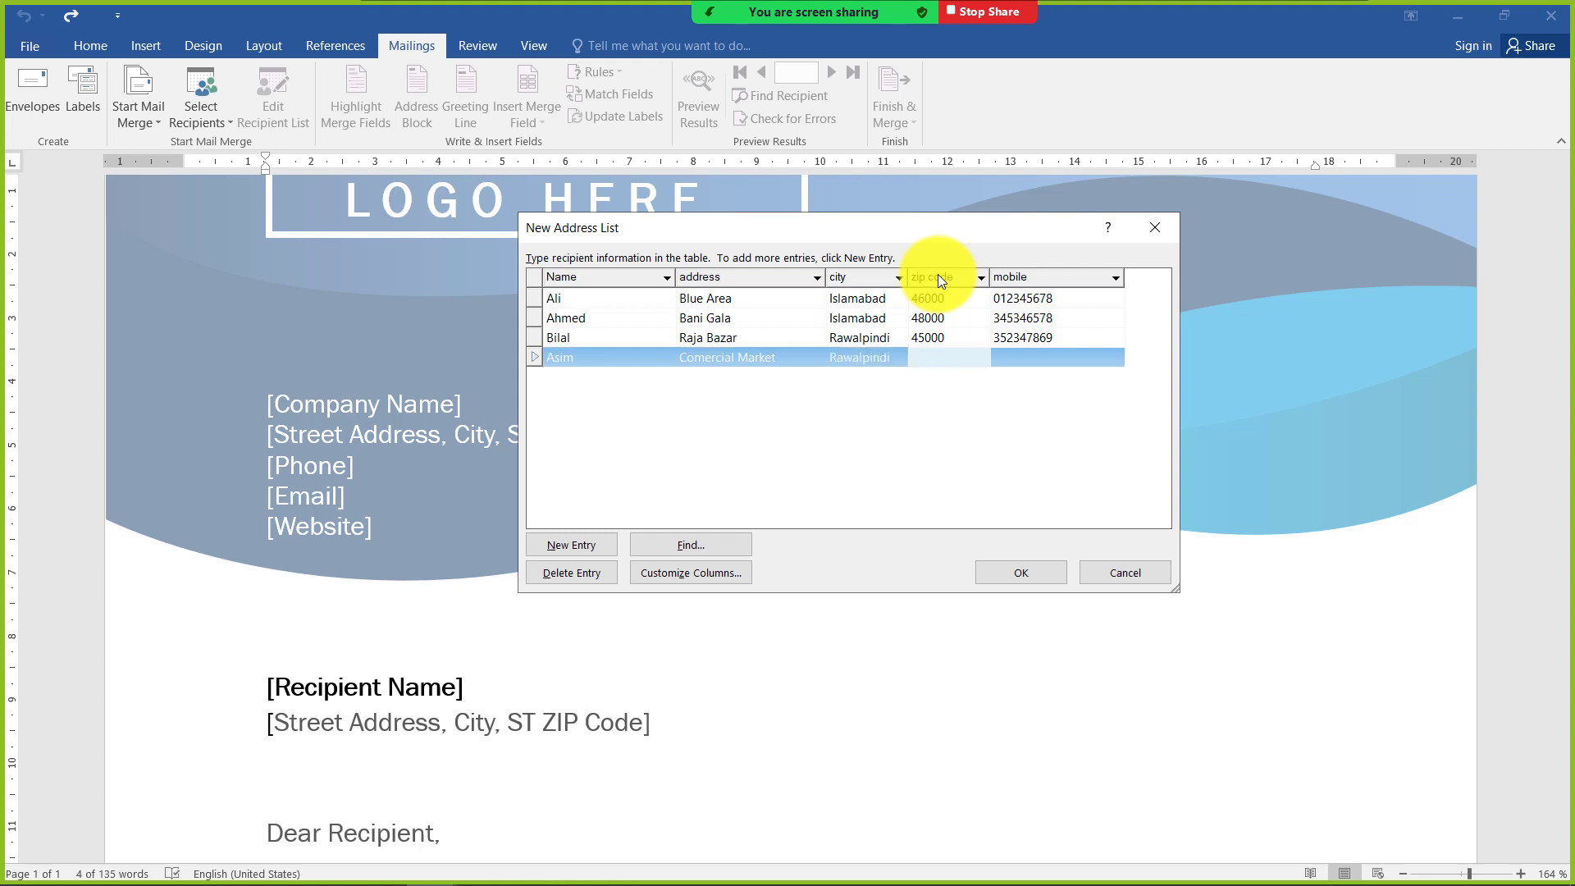
{"action": "type", "text": "45000"}
{"action": "key", "text": "Tab"}
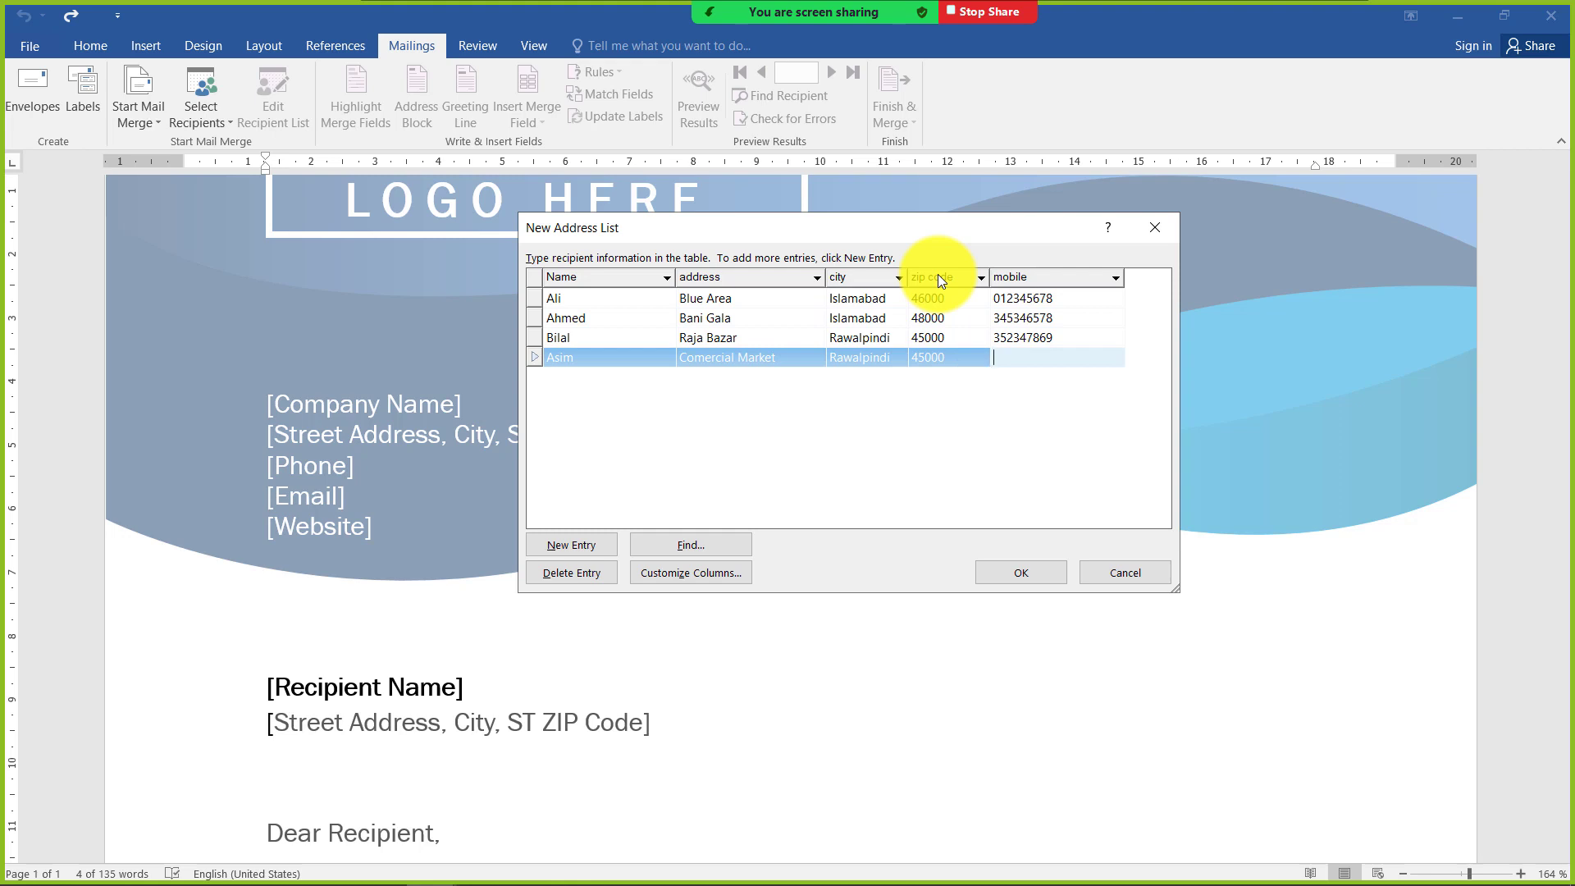
{"action": "type", "text": "034342678"}
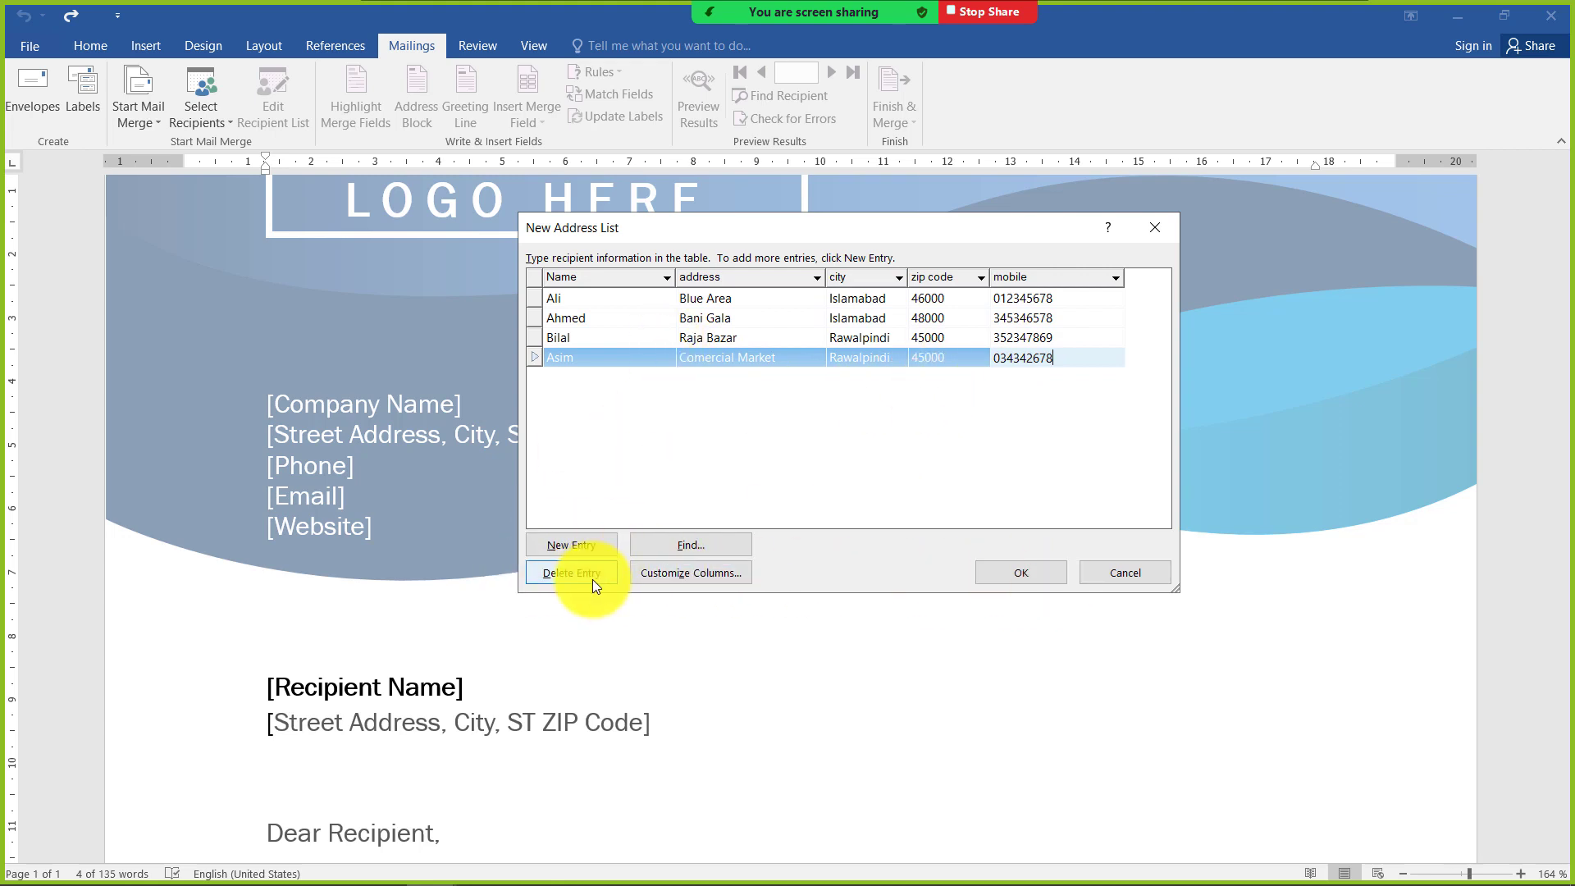
Check the column customization without changing it, and save the address list as client in My Data Sources
{"action": "left_click", "coordinate": [691, 579]}
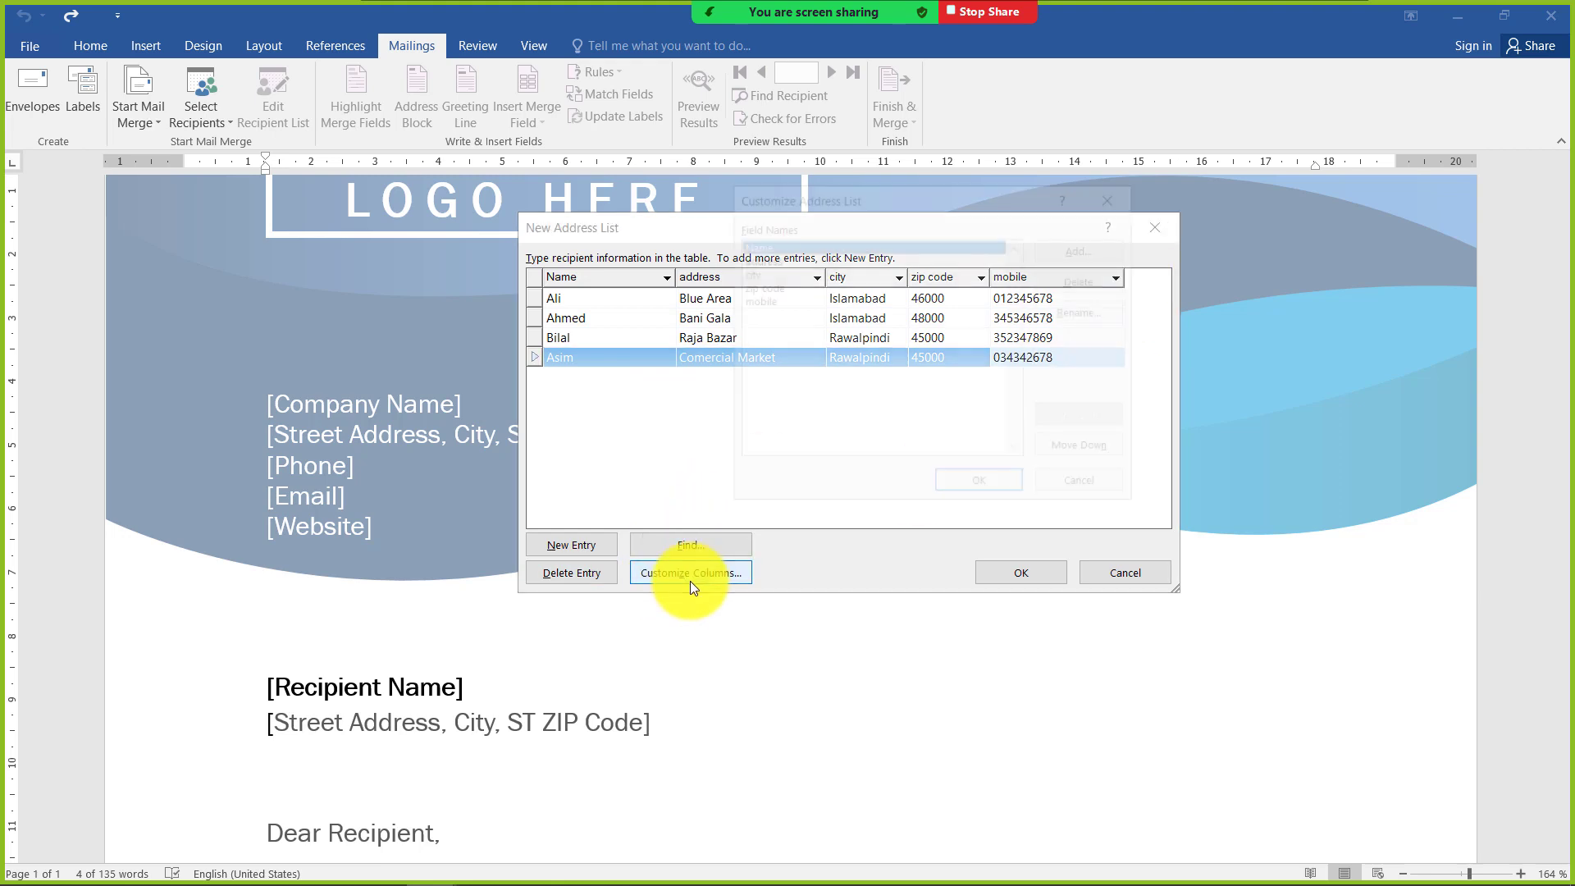
{"action": "left_click", "coordinate": [1096, 492]}
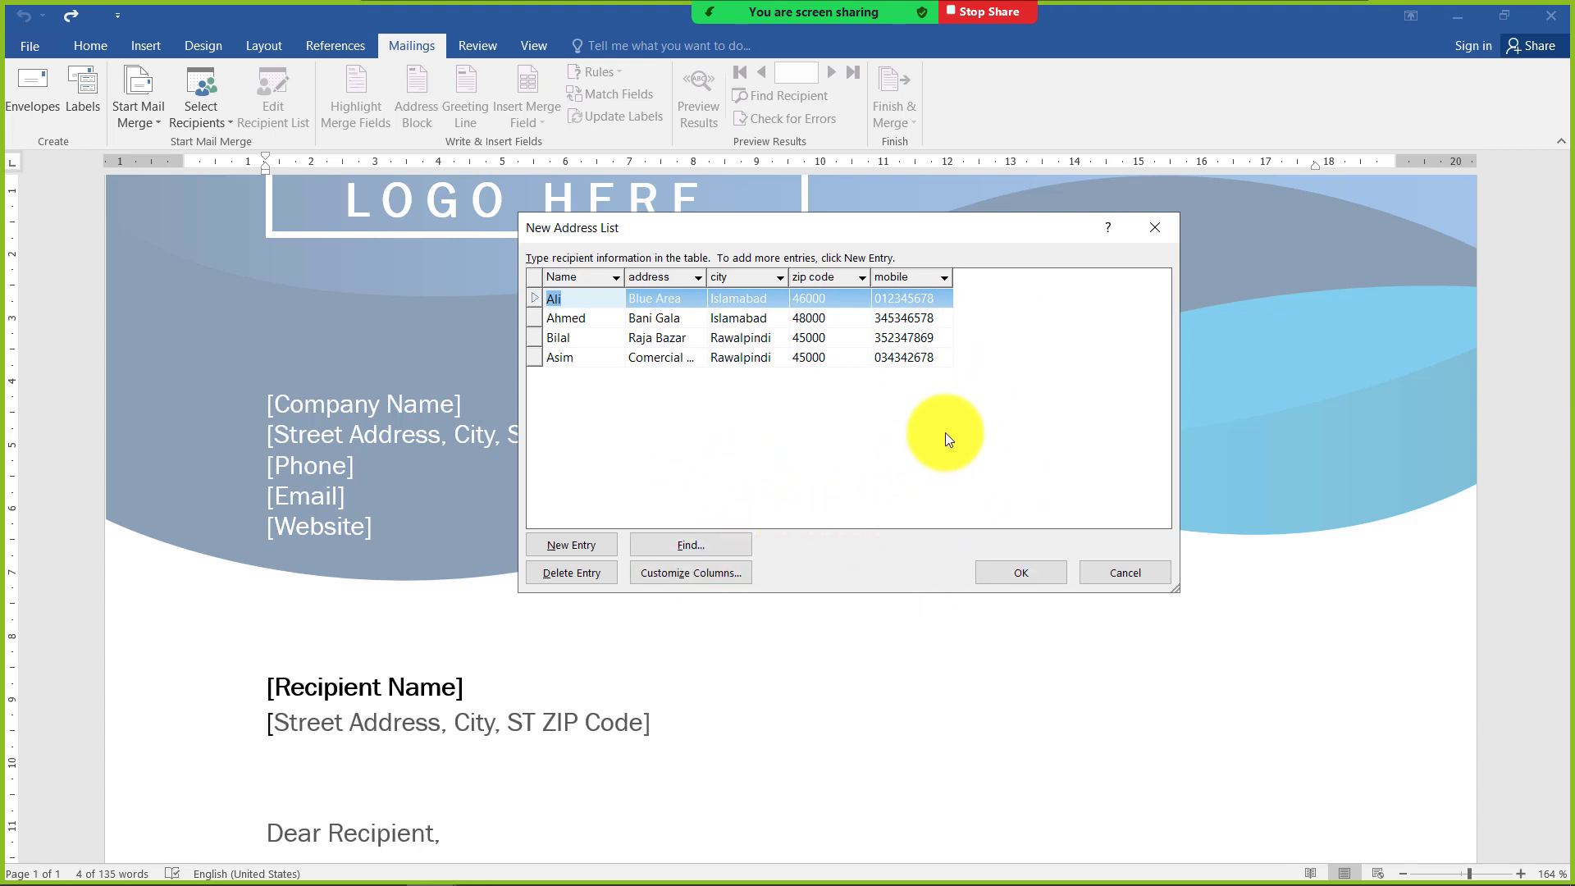
{"action": "left_click", "coordinate": [1004, 567]}
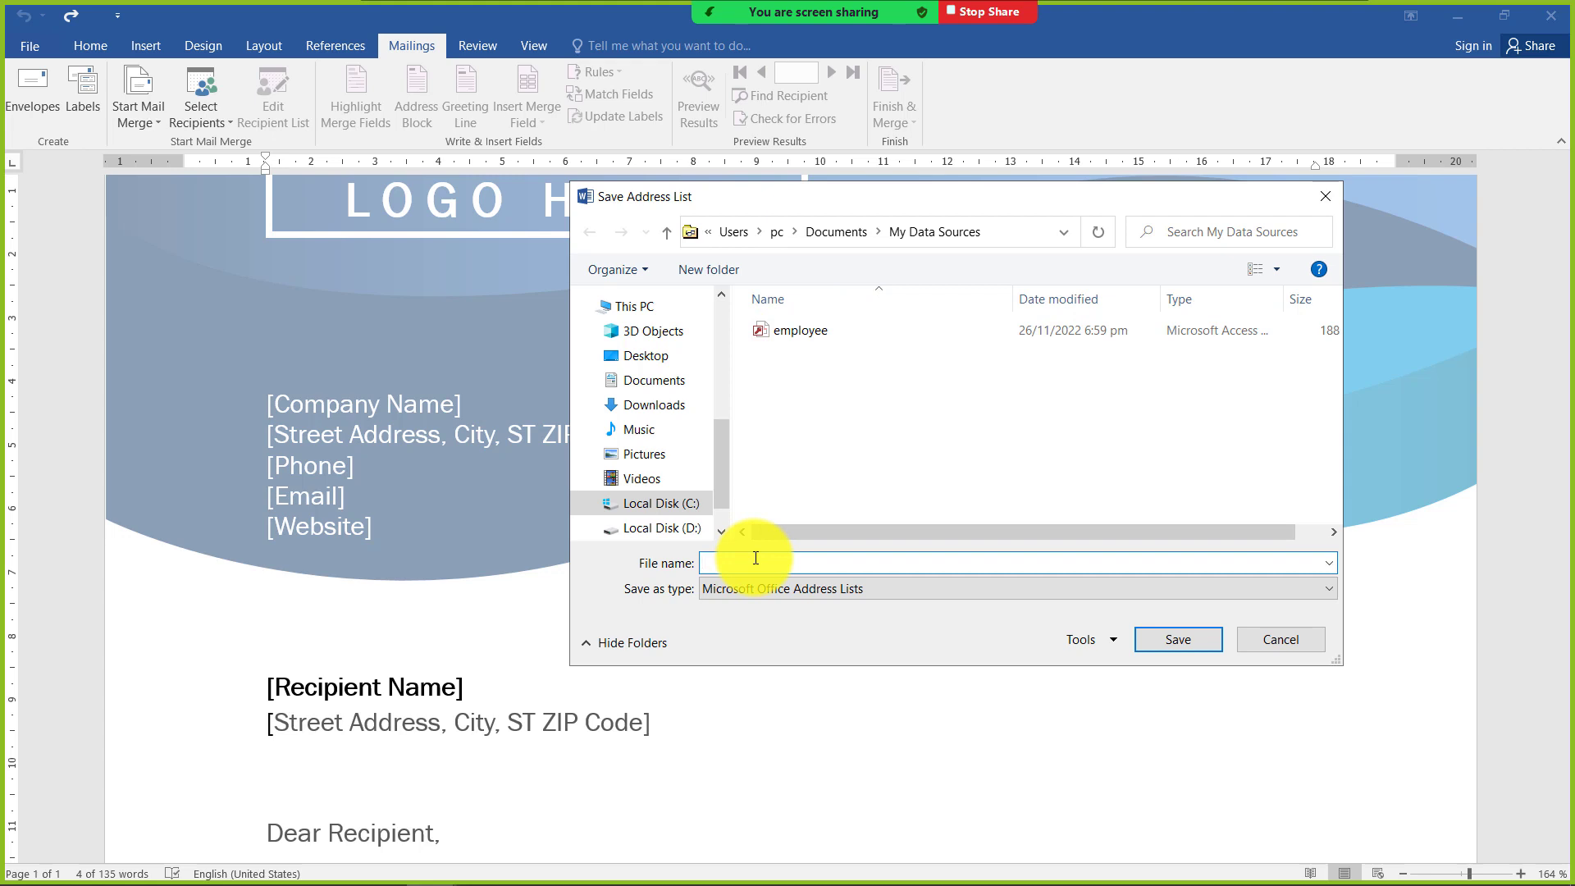
{"action": "type", "text": "clients"}
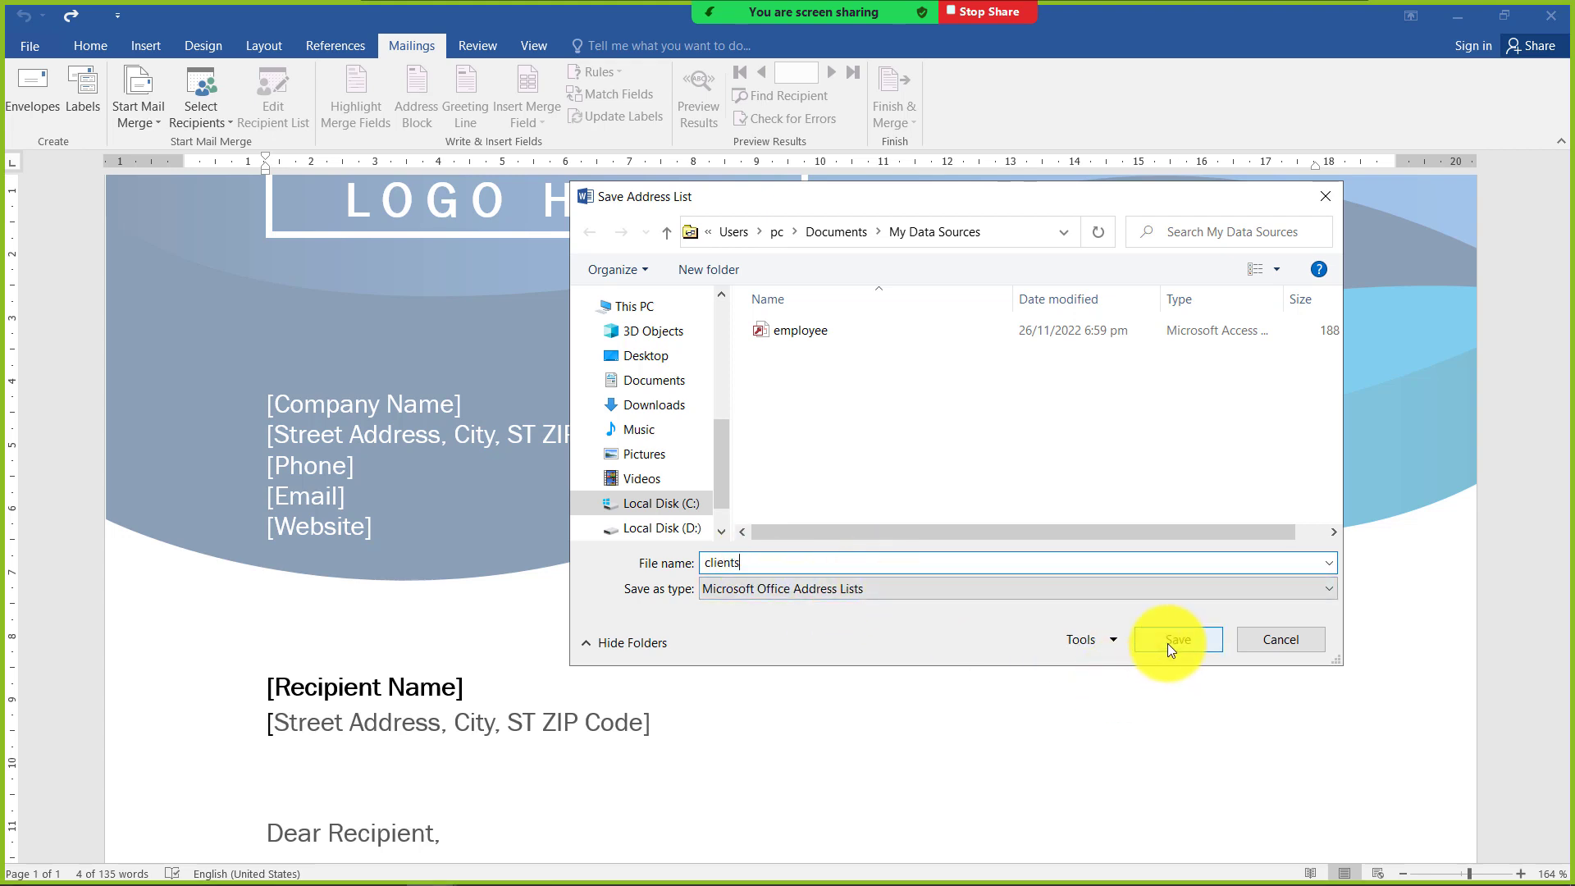
{"action": "left_click", "coordinate": [1168, 643]}
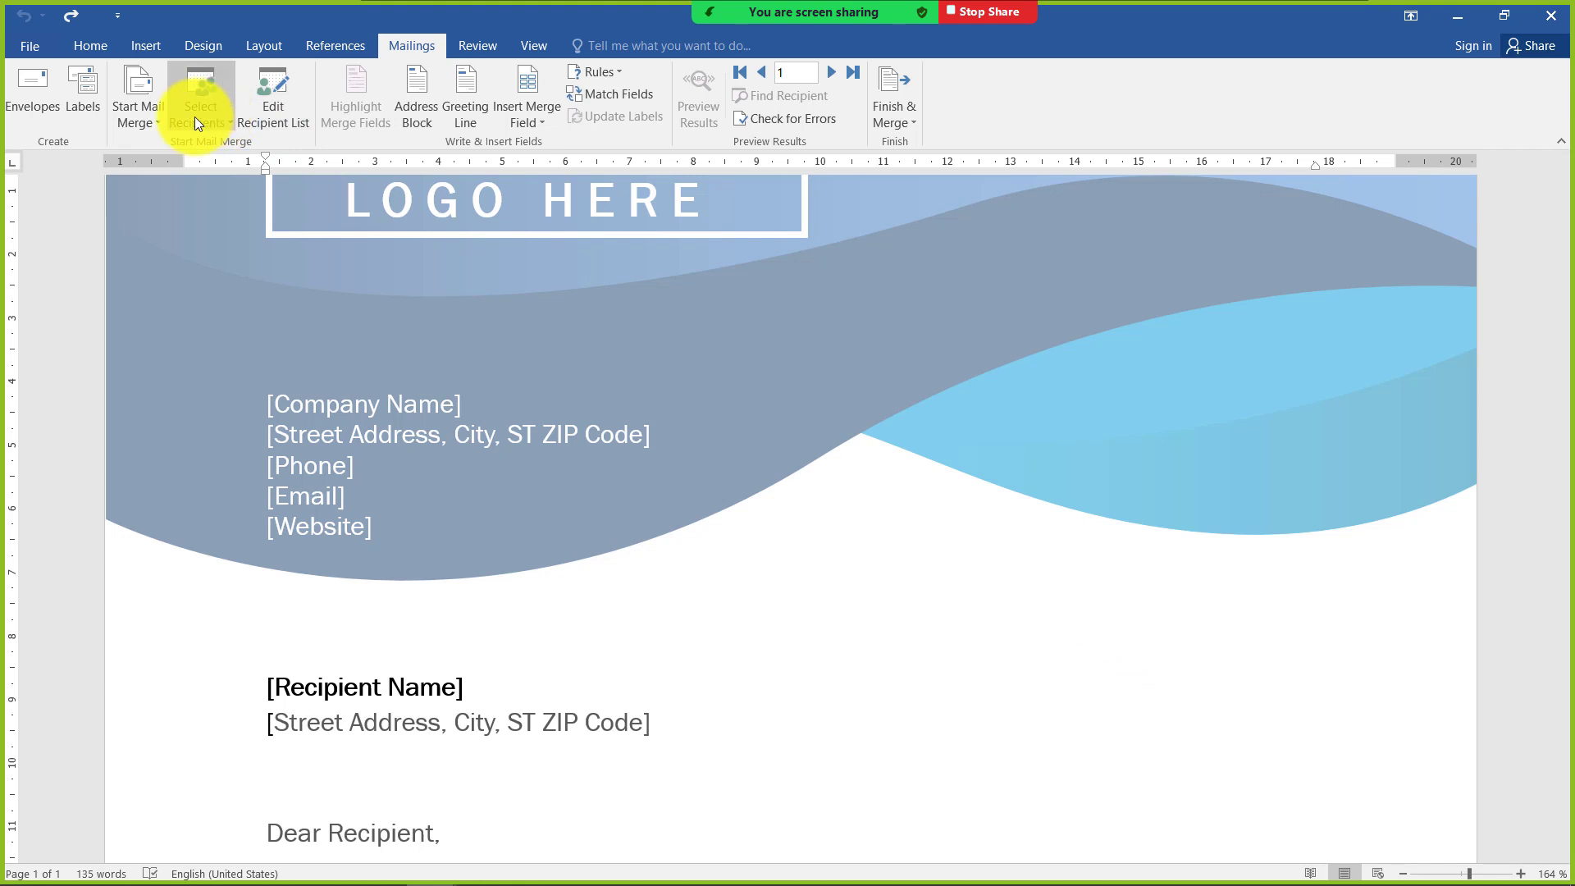
Check the available merge fields, and delete the recipient name and street address placeholders from the letter
{"action": "left_click", "coordinate": [540, 121]}
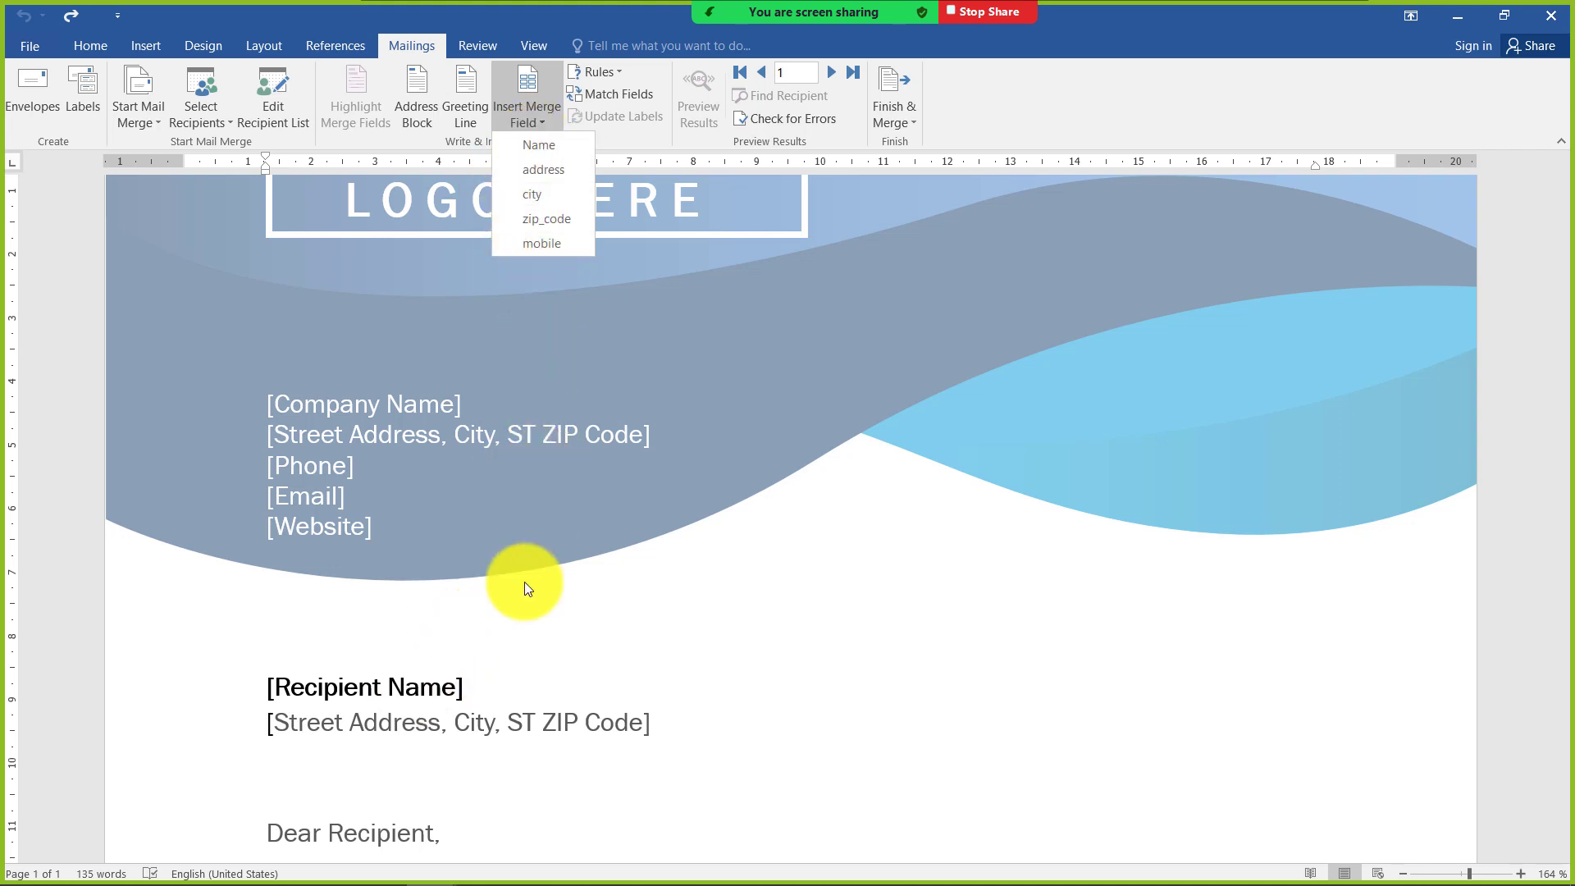
{"action": "left_click", "coordinate": [573, 627]}
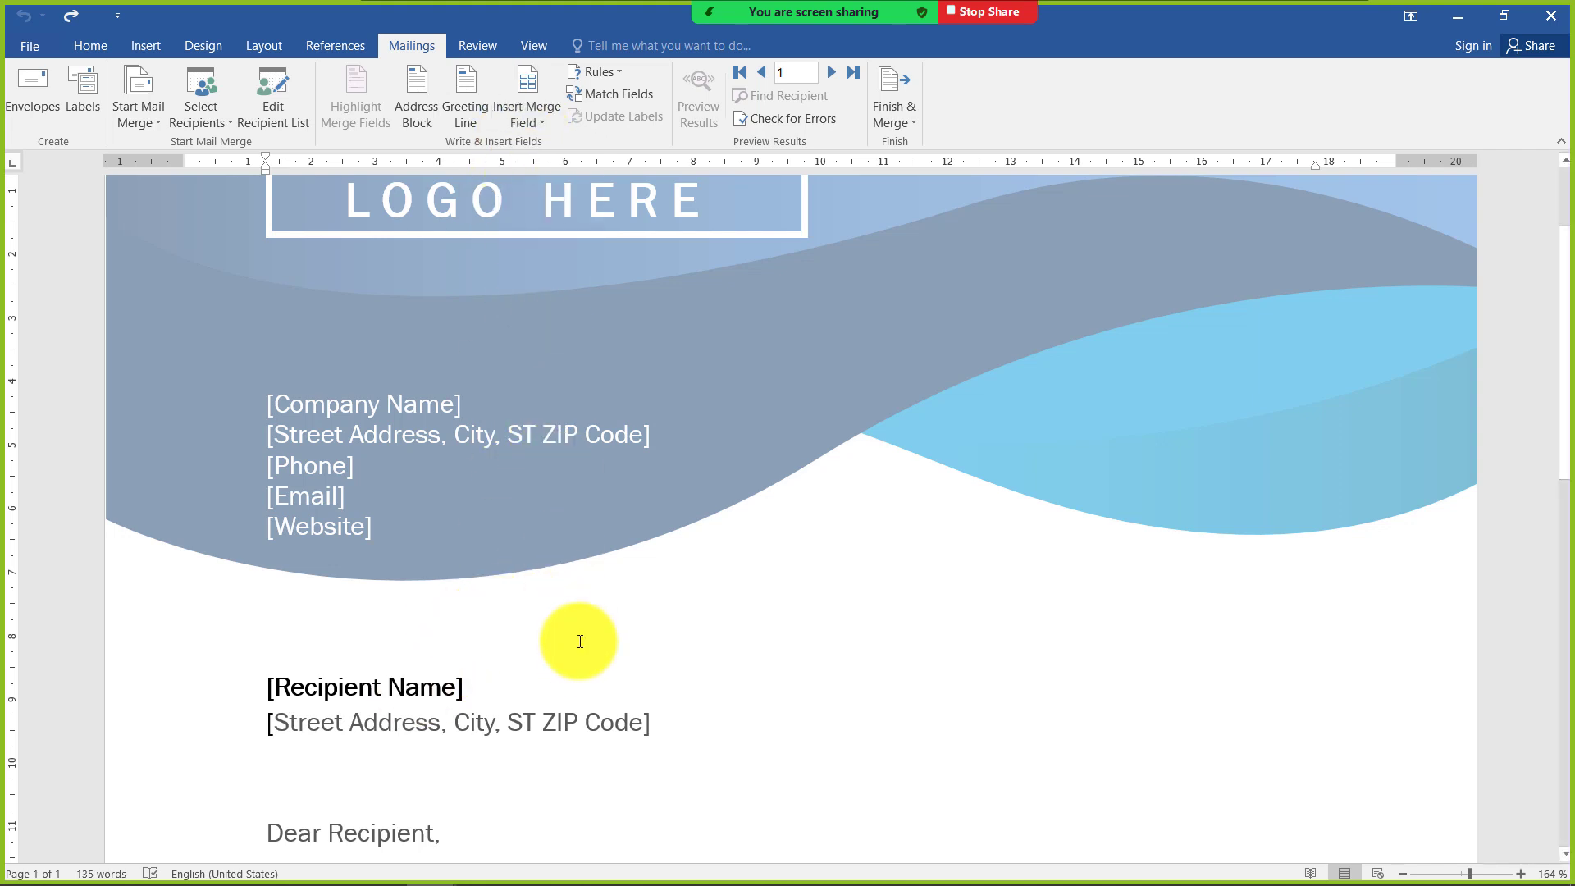
{"action": "left_click", "coordinate": [636, 720]}
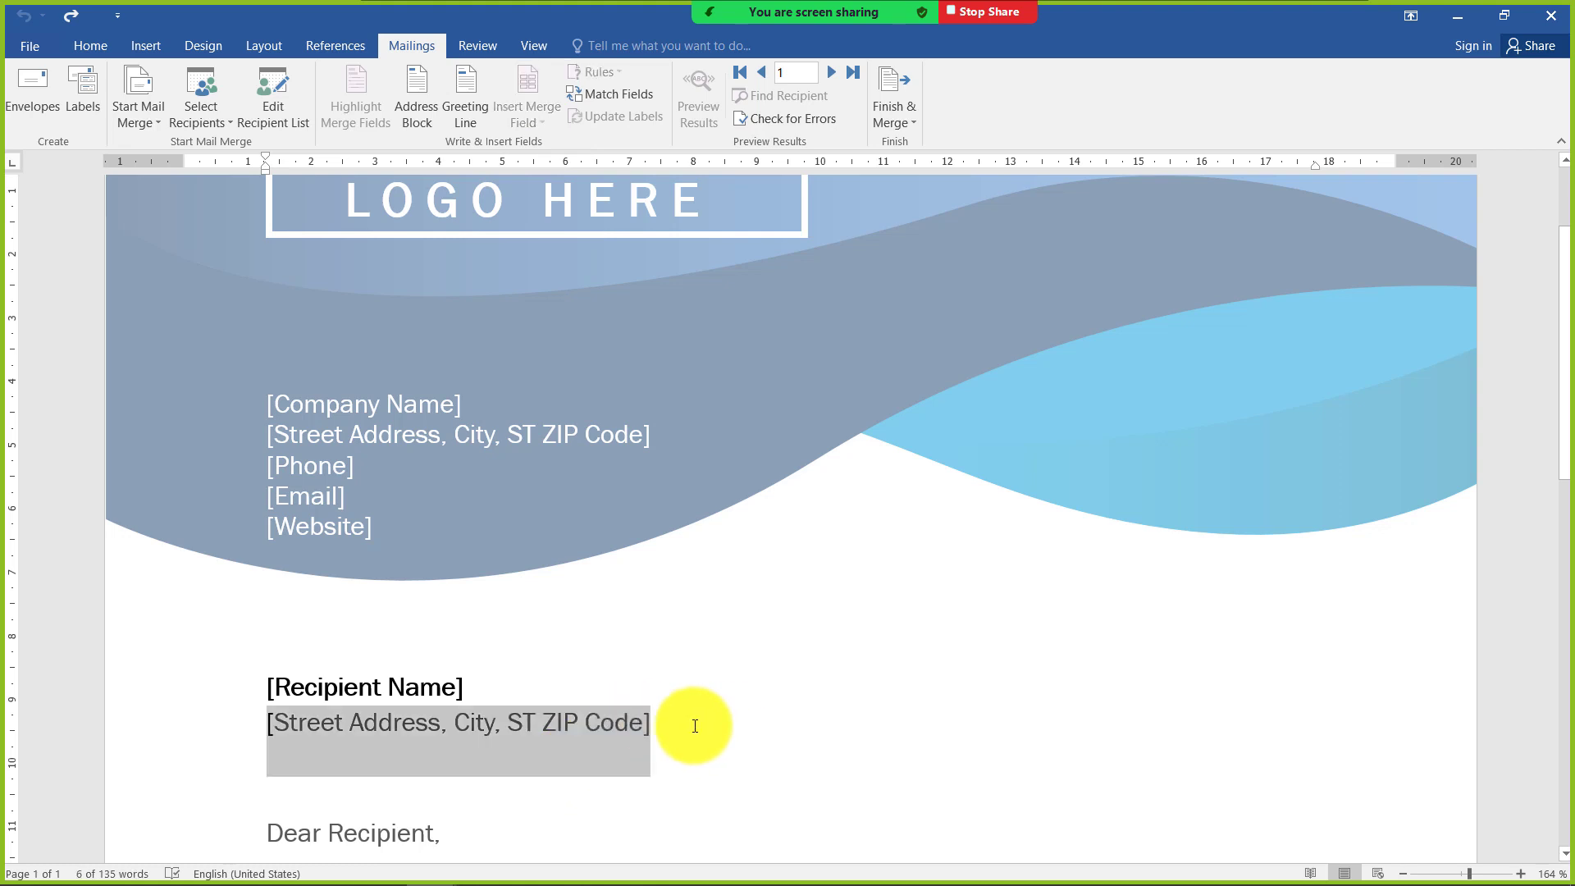
{"action": "left_click", "coordinate": [373, 687]}
{"action": "key", "text": "Delete"}
{"action": "left_click", "coordinate": [378, 711]}
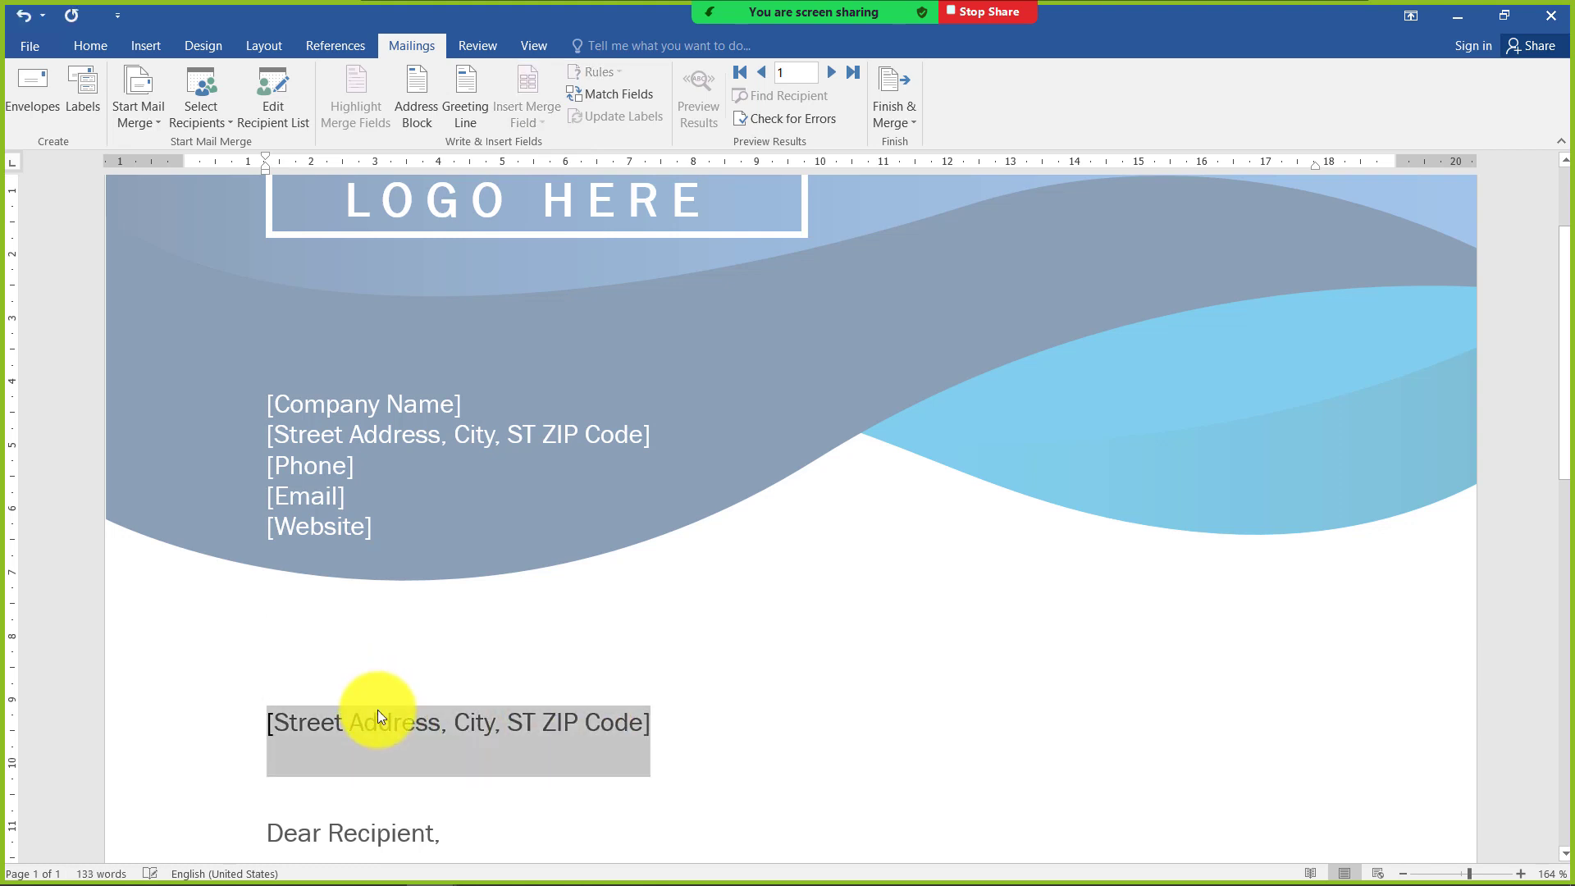
{"action": "key", "text": "Delete"}
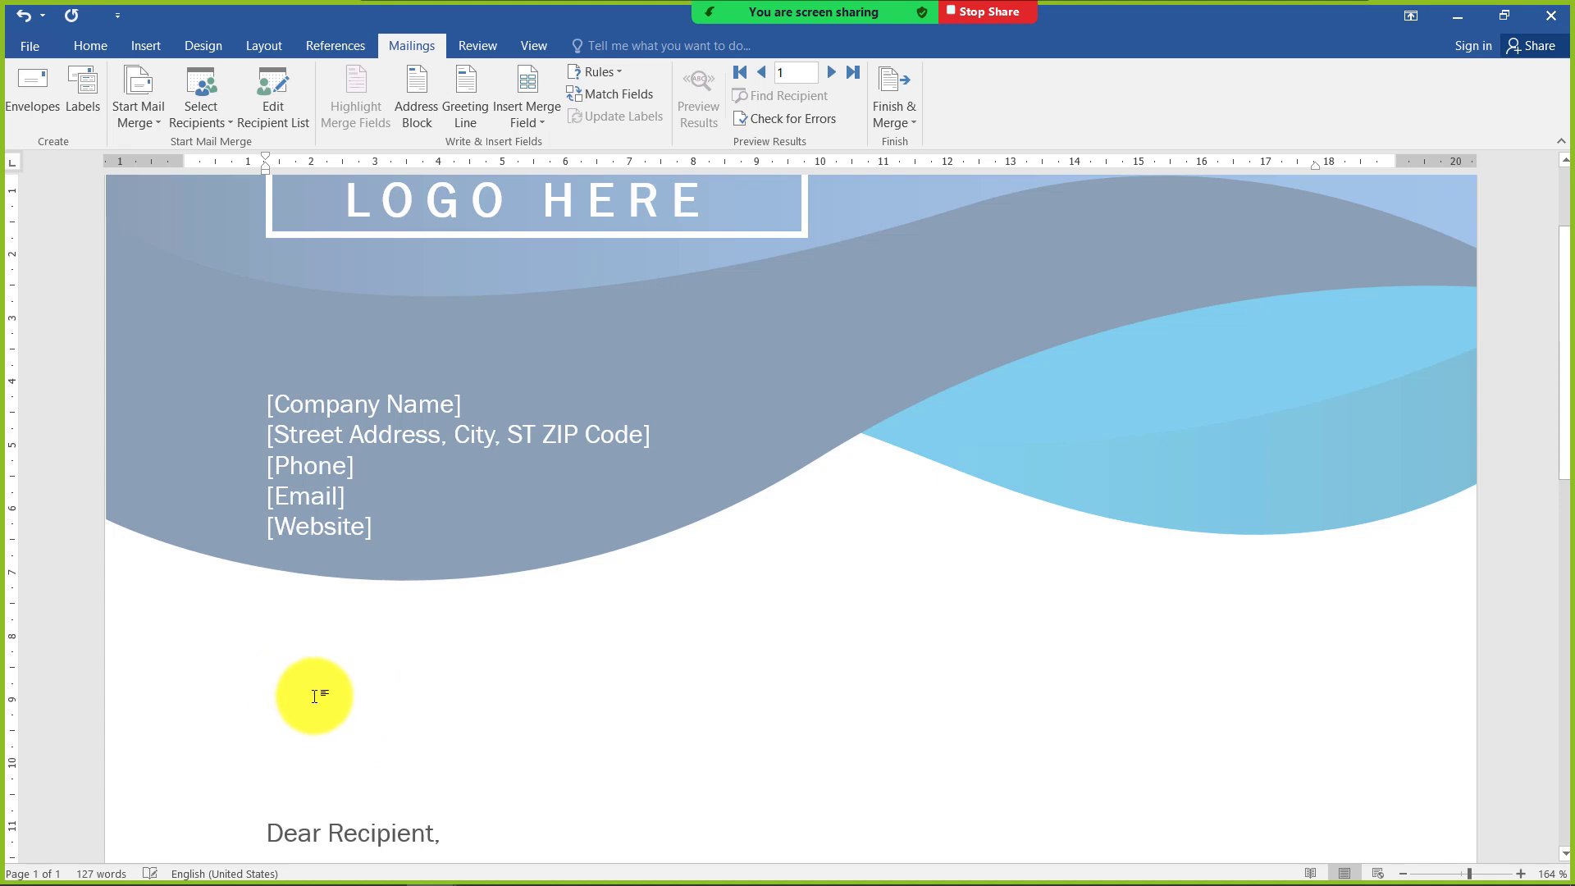
Insert the Name merge field on the recipient name line above the greeting
{"action": "left_click", "coordinate": [311, 697]}
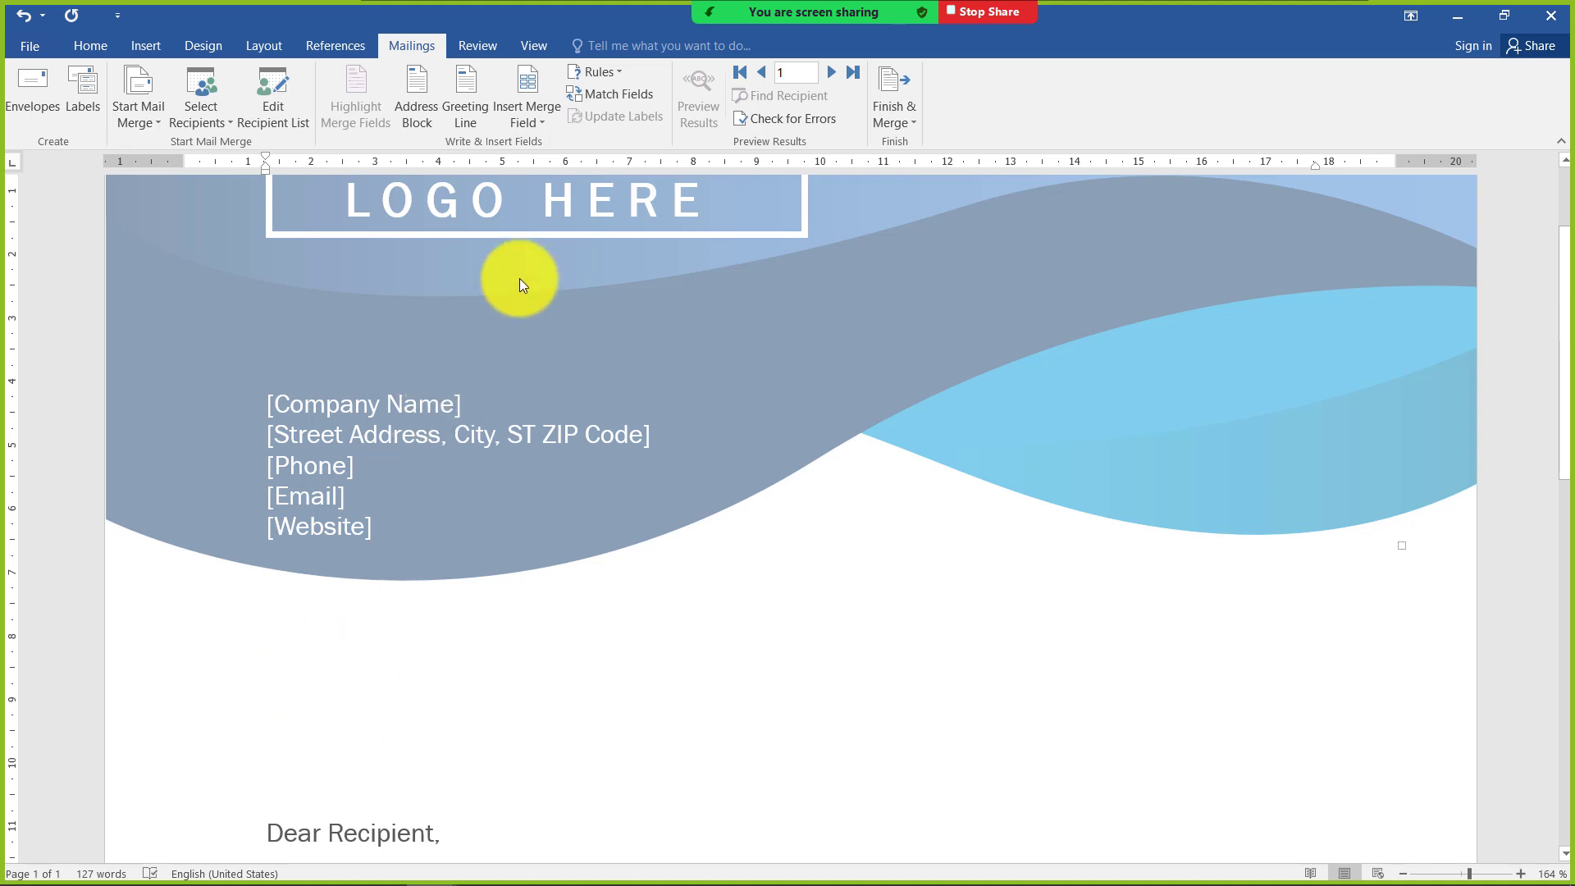
{"action": "left_click", "coordinate": [533, 123]}
{"action": "left_click", "coordinate": [537, 149]}
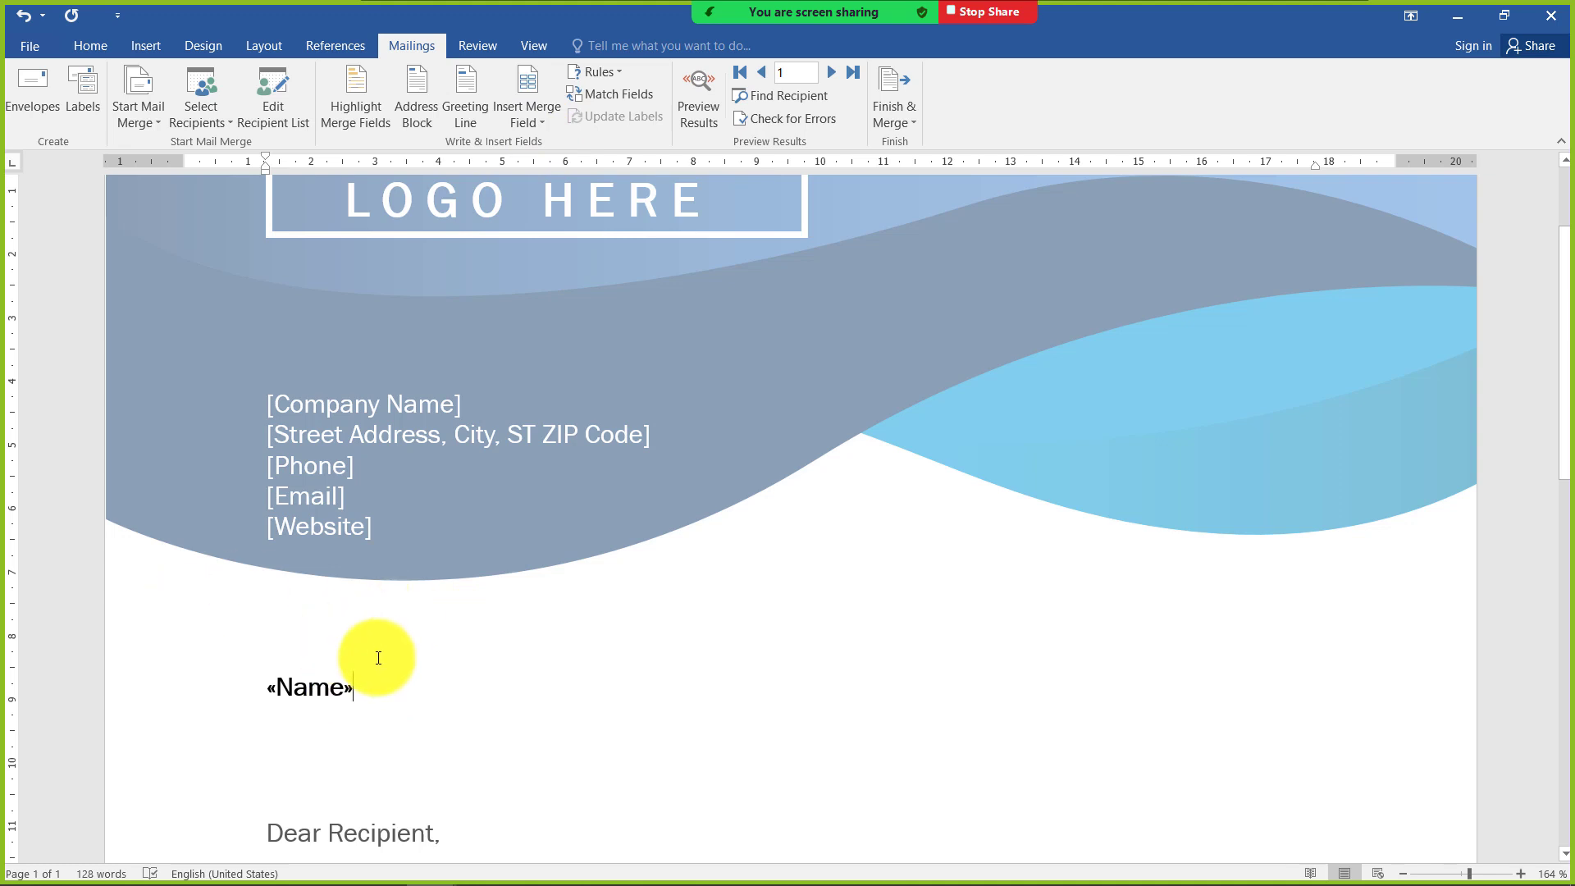
{"action": "key", "text": "Return"}
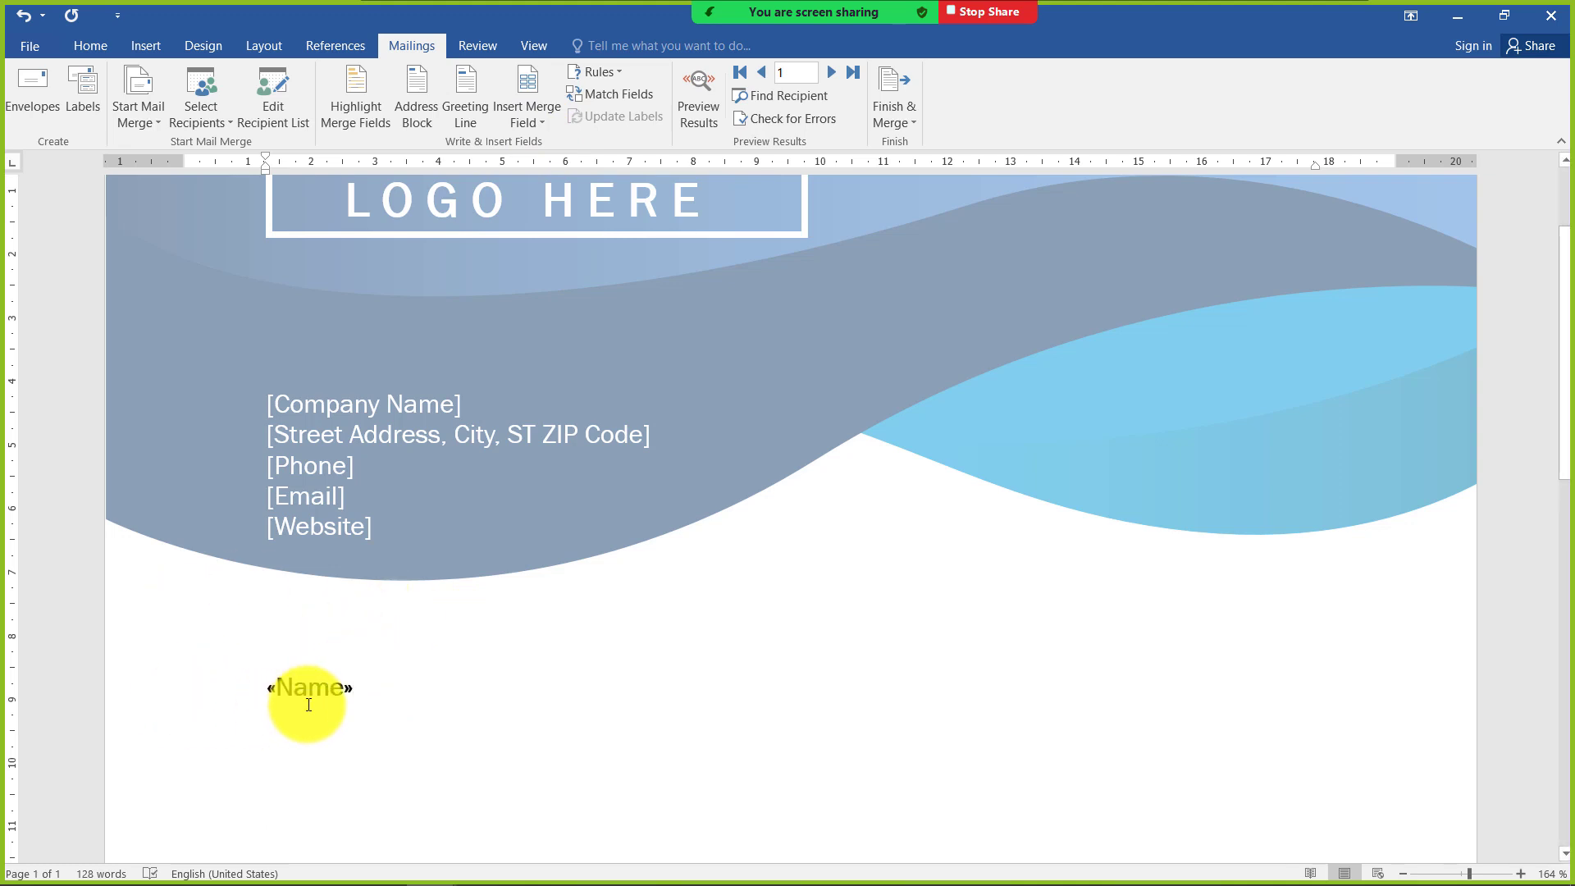
{"action": "key", "text": "BackSpace"}
{"action": "key", "text": "BackSpace"}
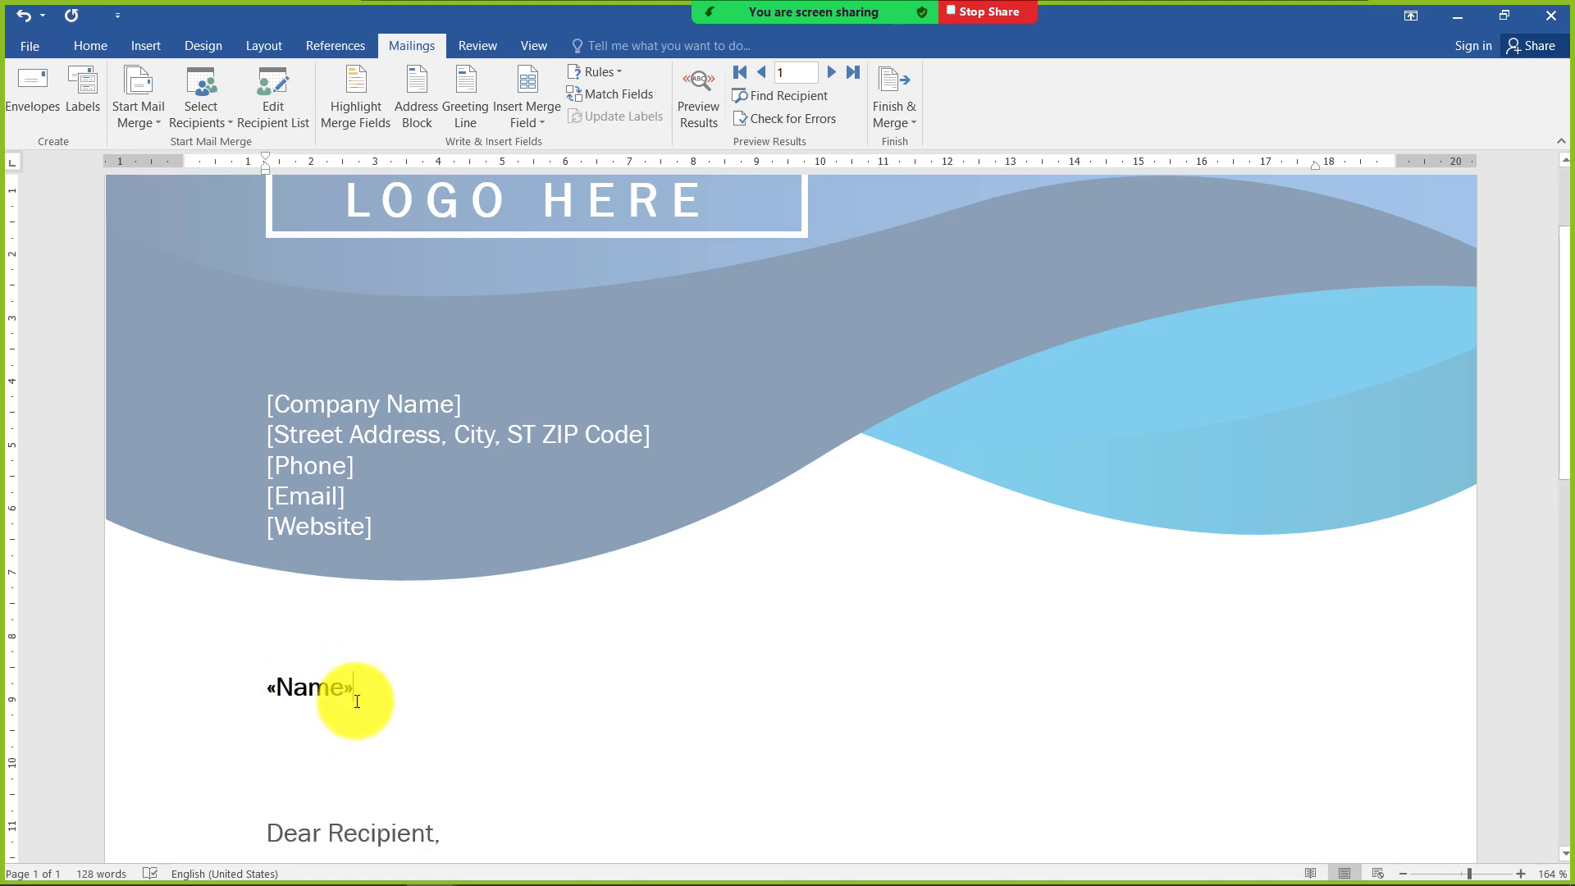
Add a new line below the Name field and set the paragraph spacing of both lines to 0 pt before and 6 pt after
{"action": "key", "text": "Return"}
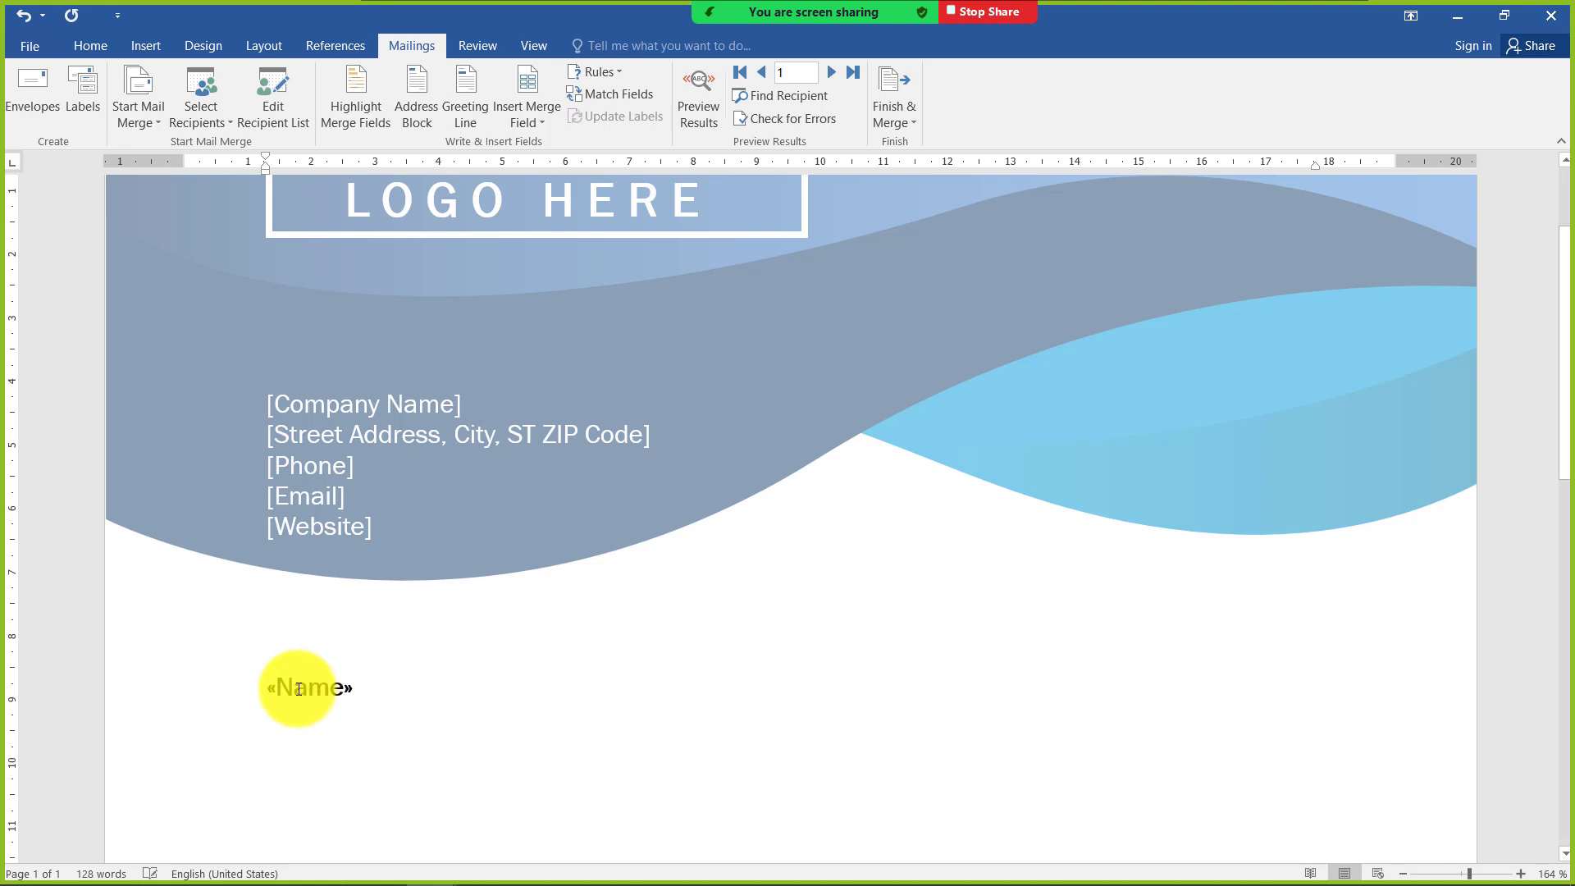
{"action": "left_click_drag", "start_coordinate": [306, 686], "coordinate": [292, 795]}
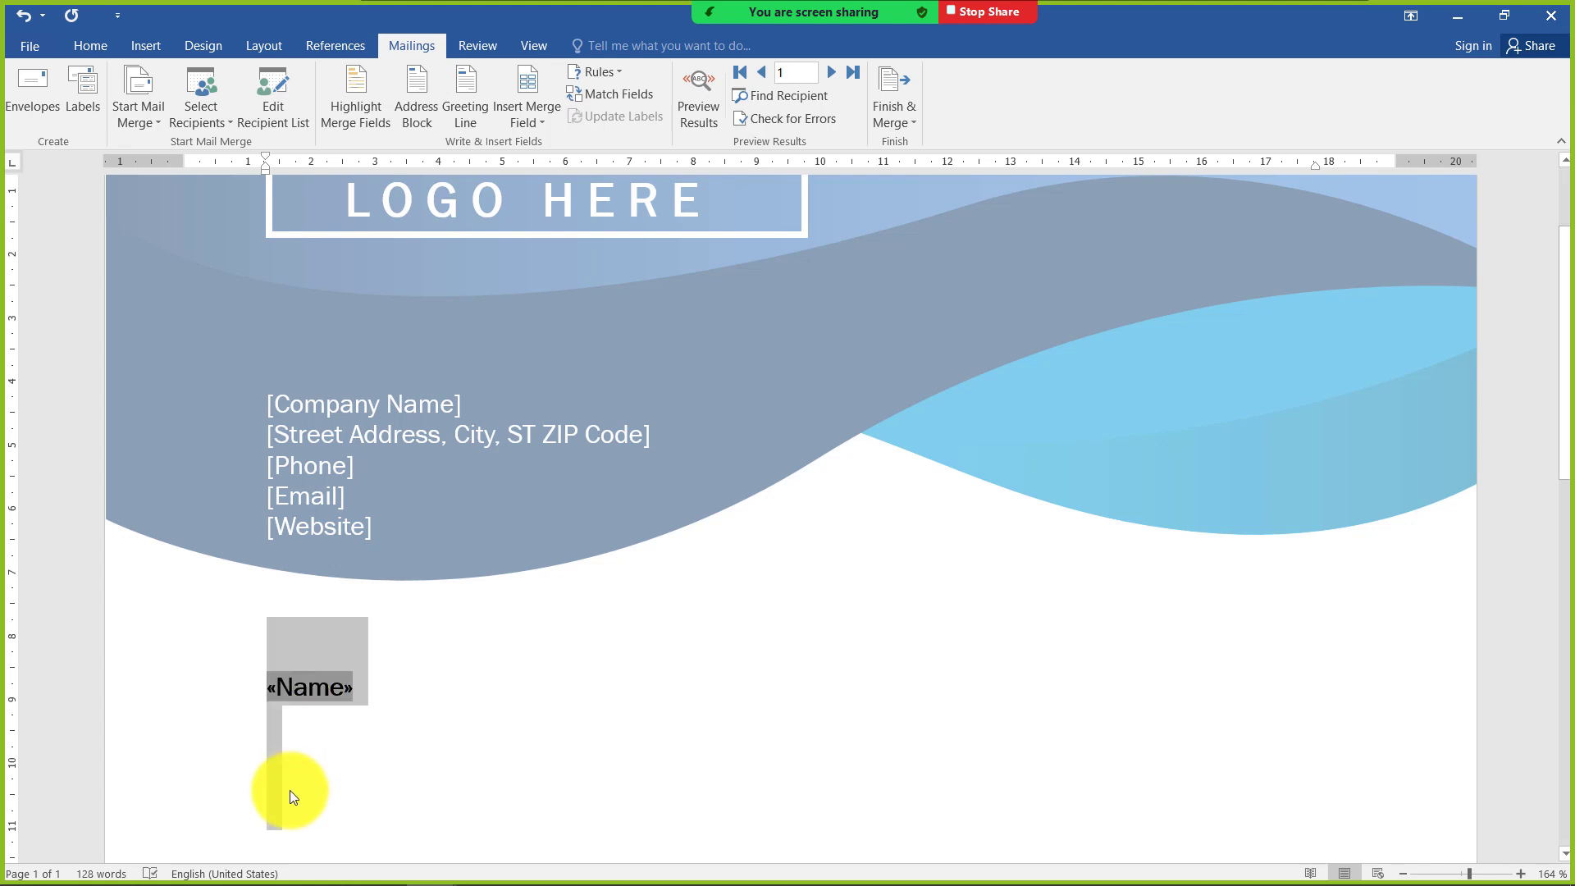
{"action": "left_click", "coordinate": [86, 43]}
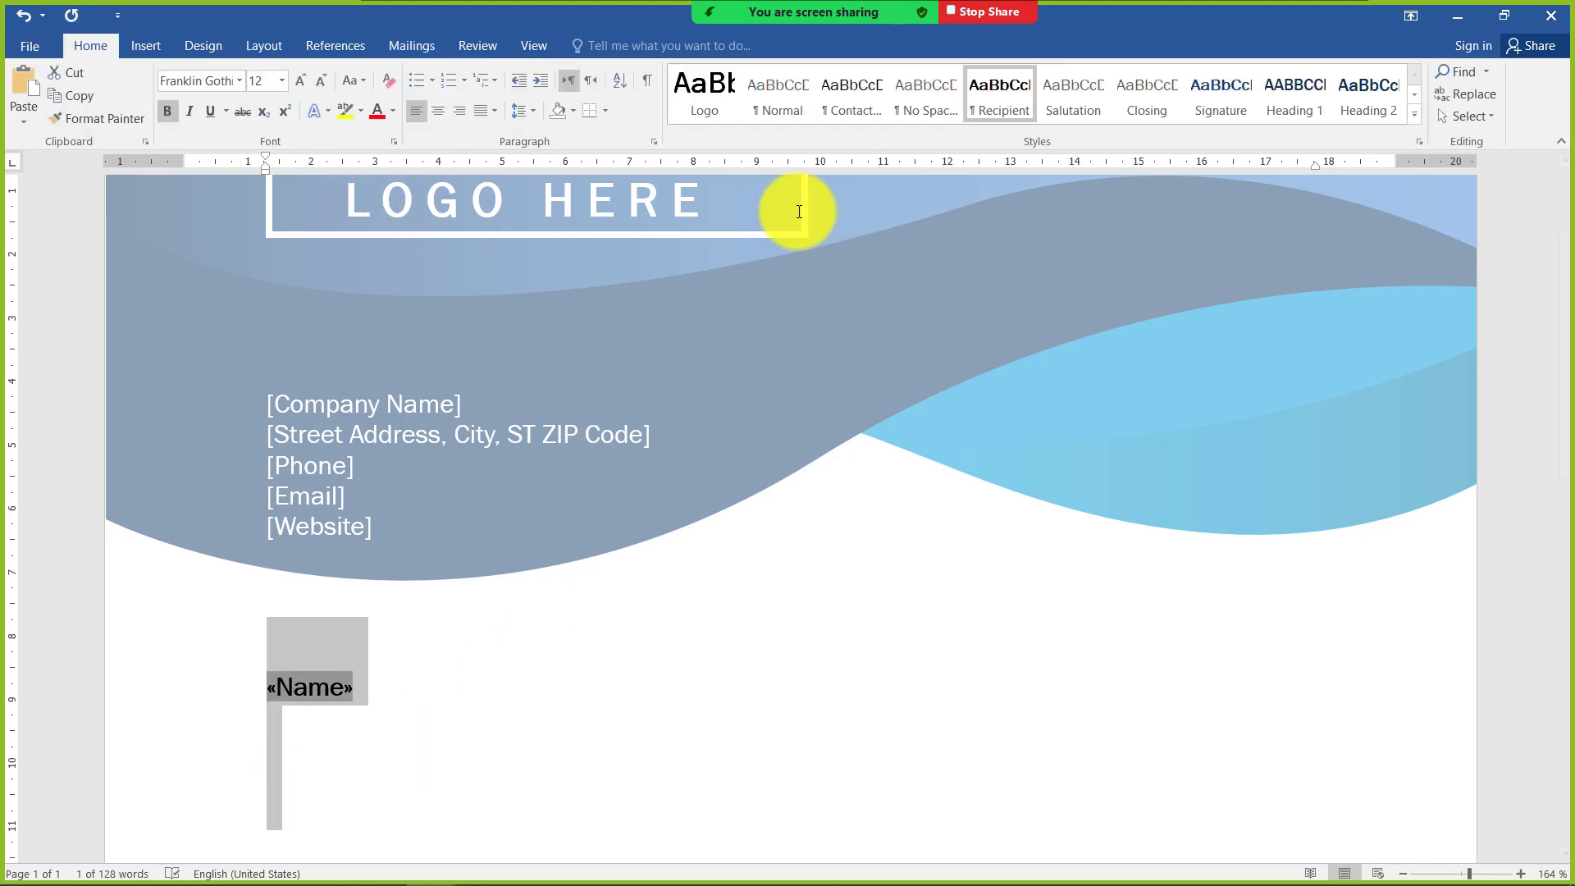
{"action": "left_click", "coordinate": [532, 108]}
{"action": "left_click", "coordinate": [560, 279]}
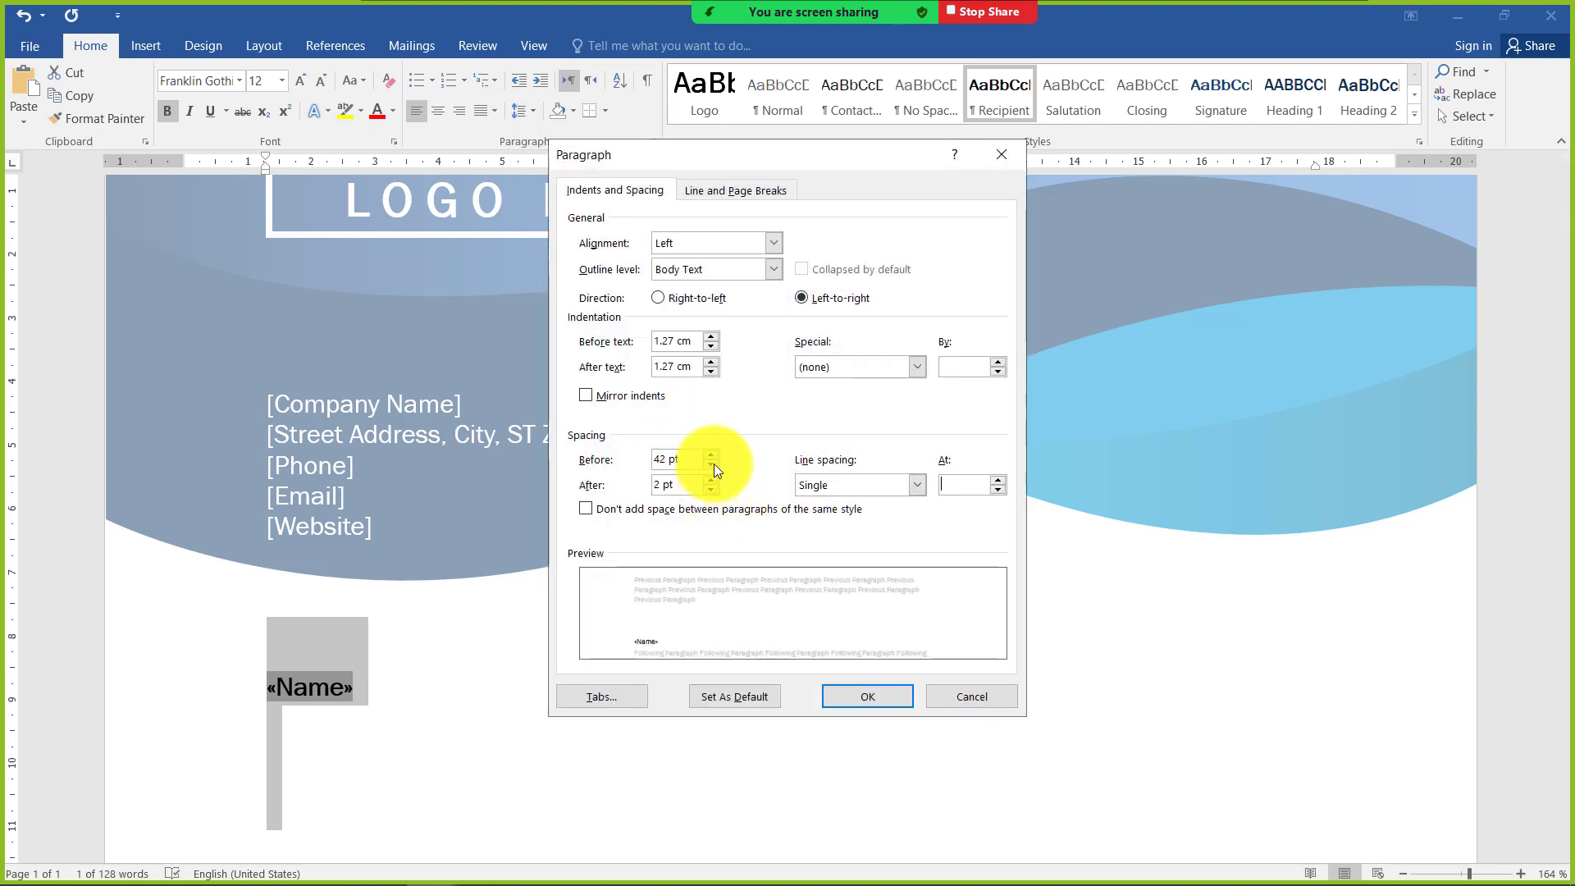
{"action": "left_click", "coordinate": [714, 464]}
{"action": "left_click", "coordinate": [714, 464]}
{"action": "left_click", "coordinate": [713, 464]}
{"action": "left_click", "coordinate": [713, 465]}
{"action": "left_click", "coordinate": [713, 464]}
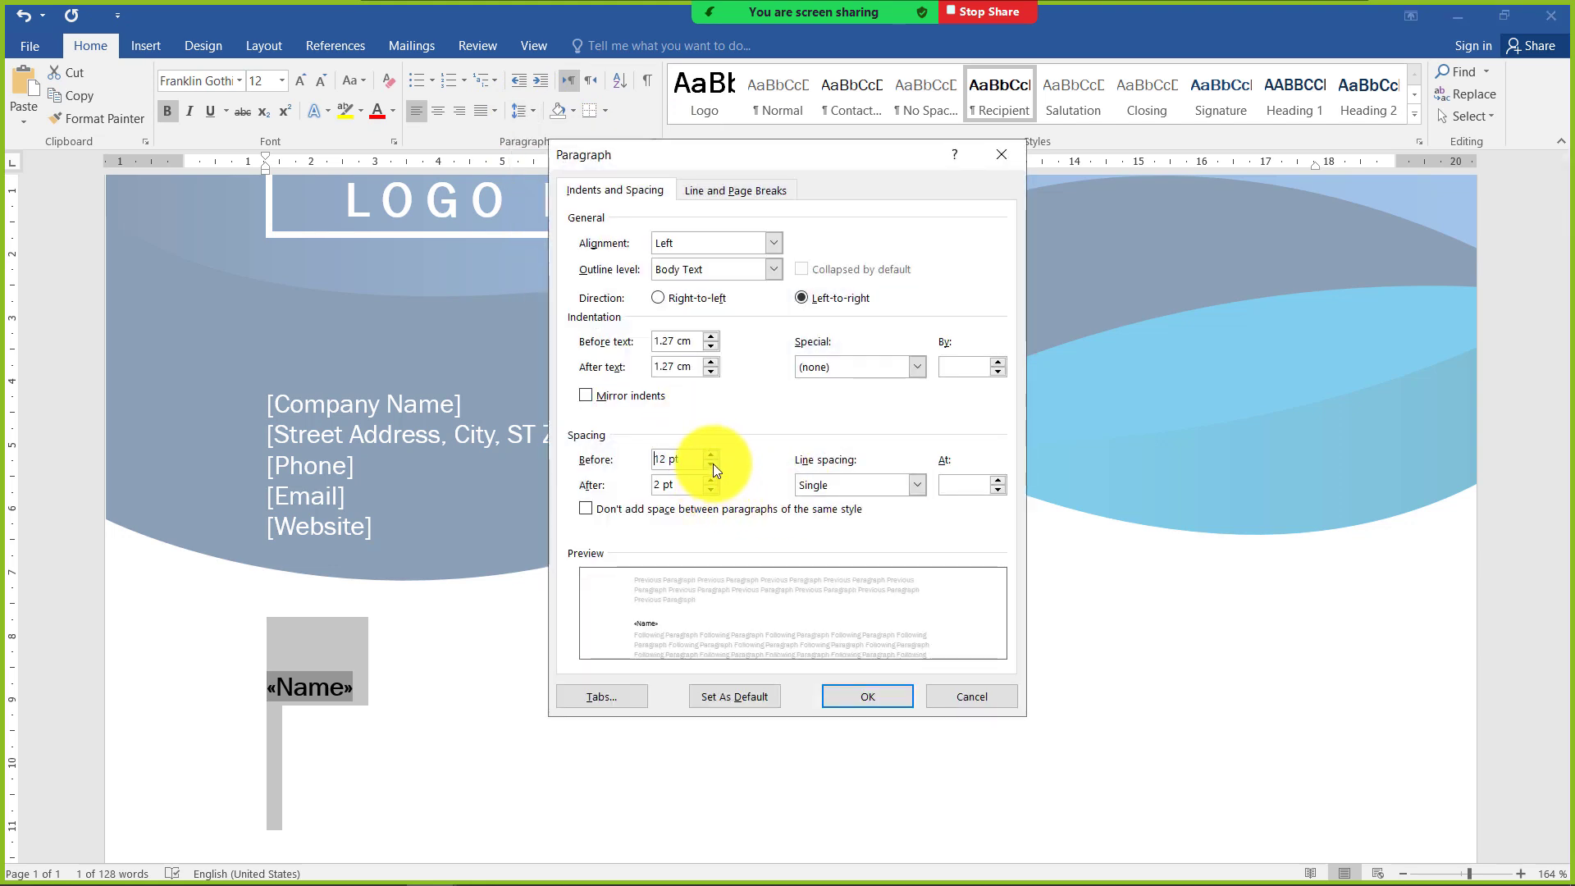
{"action": "left_click", "coordinate": [712, 465]}
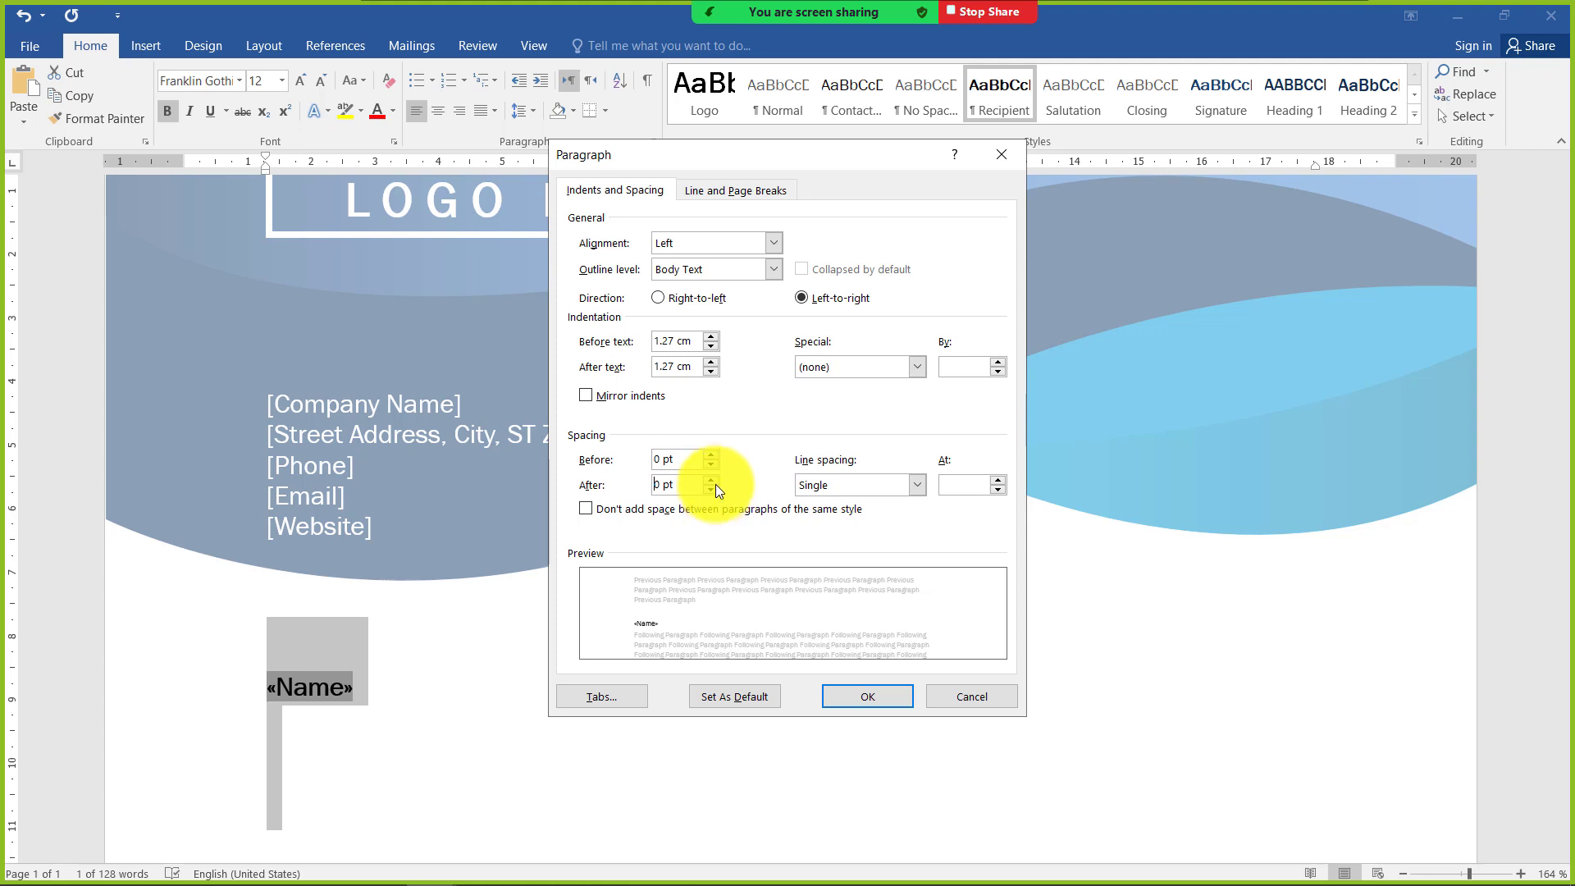
{"action": "left_click", "coordinate": [716, 479]}
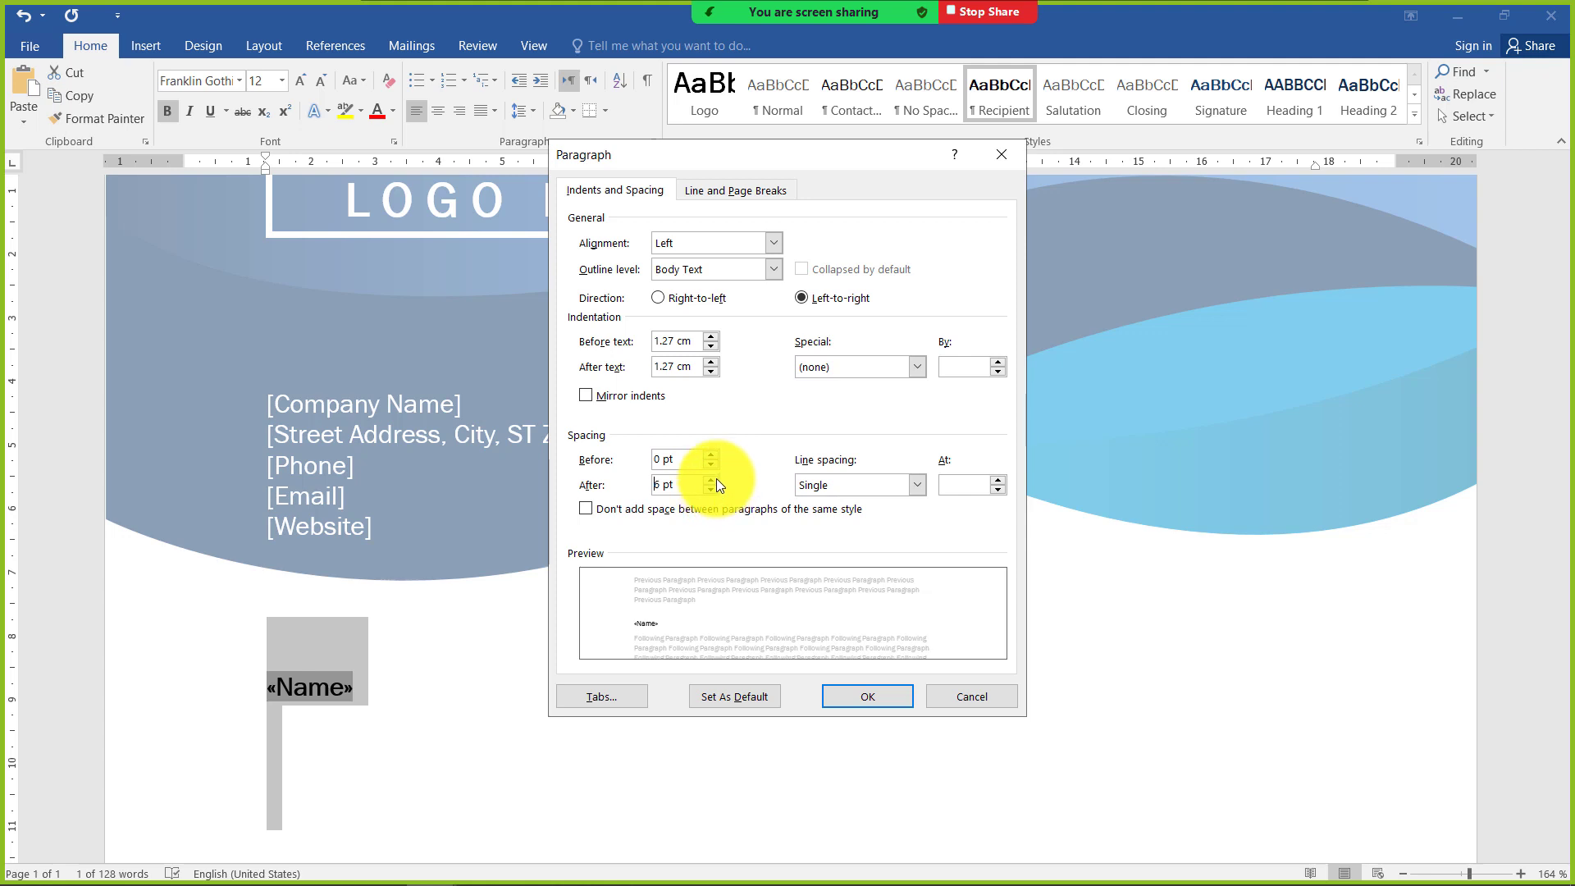
{"action": "left_click", "coordinate": [853, 693]}
Insert the address and city merge fields, separated by a comma, on the line below the Name field
{"action": "left_click", "coordinate": [283, 677]}
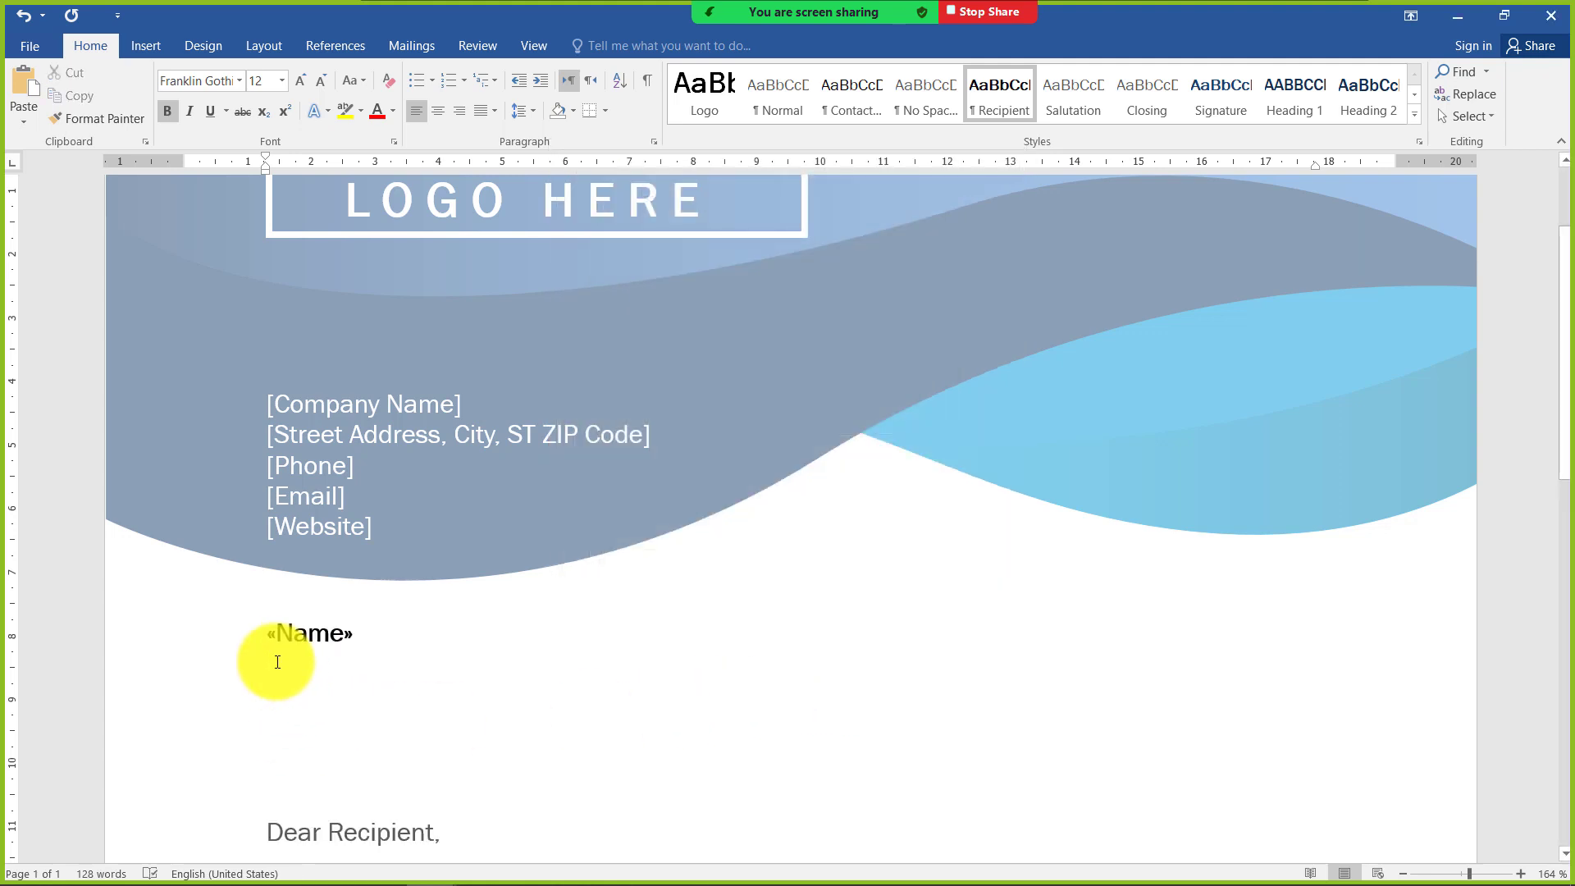
{"action": "left_click", "coordinate": [435, 45]}
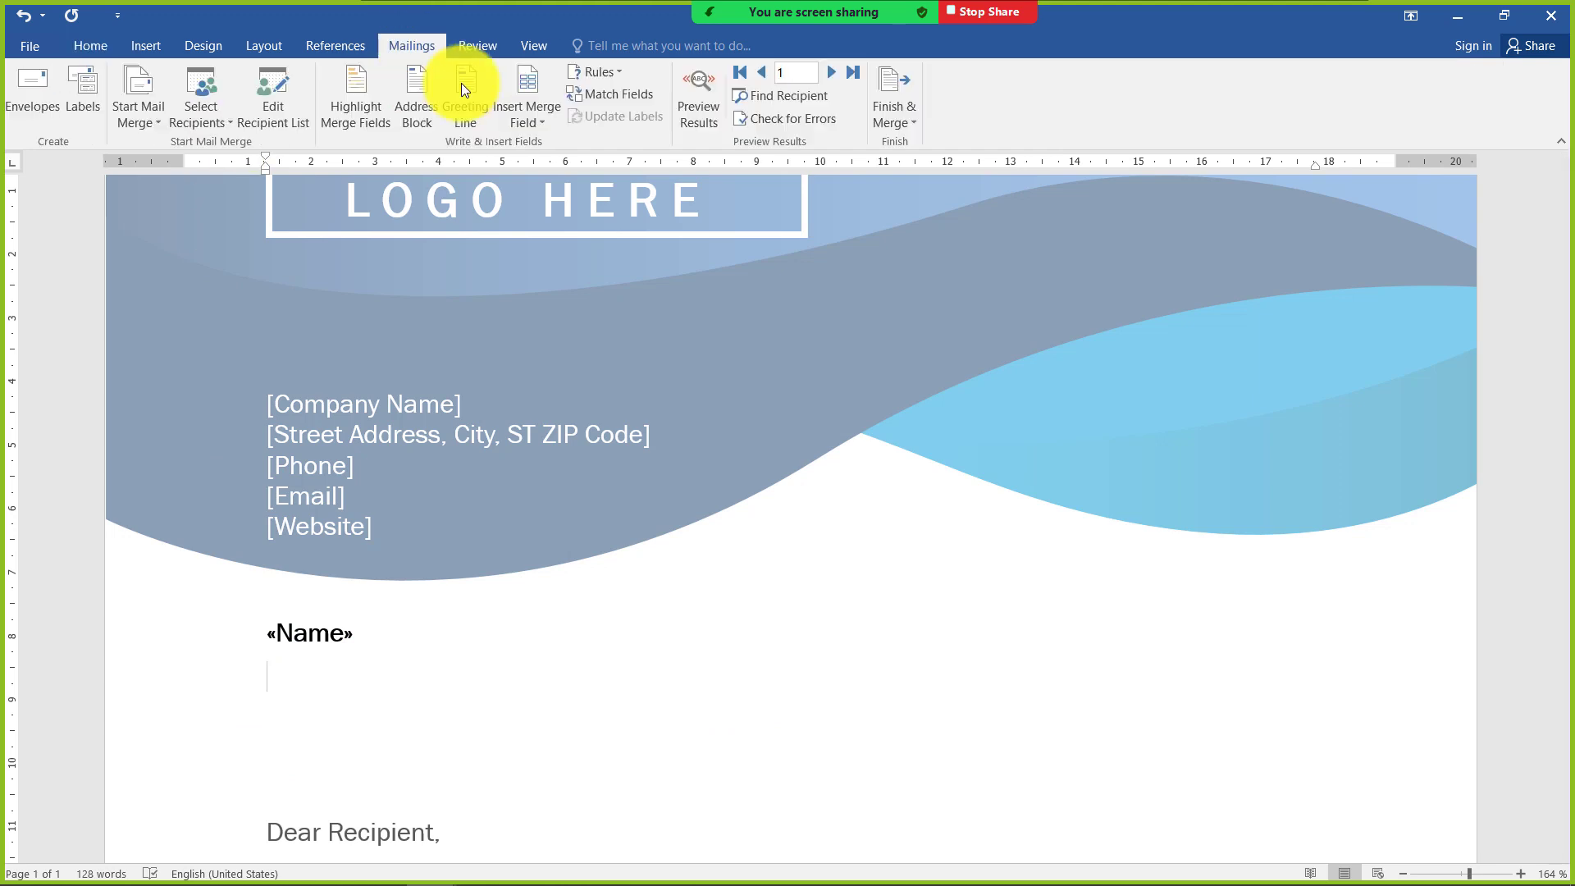
{"action": "left_click", "coordinate": [541, 116]}
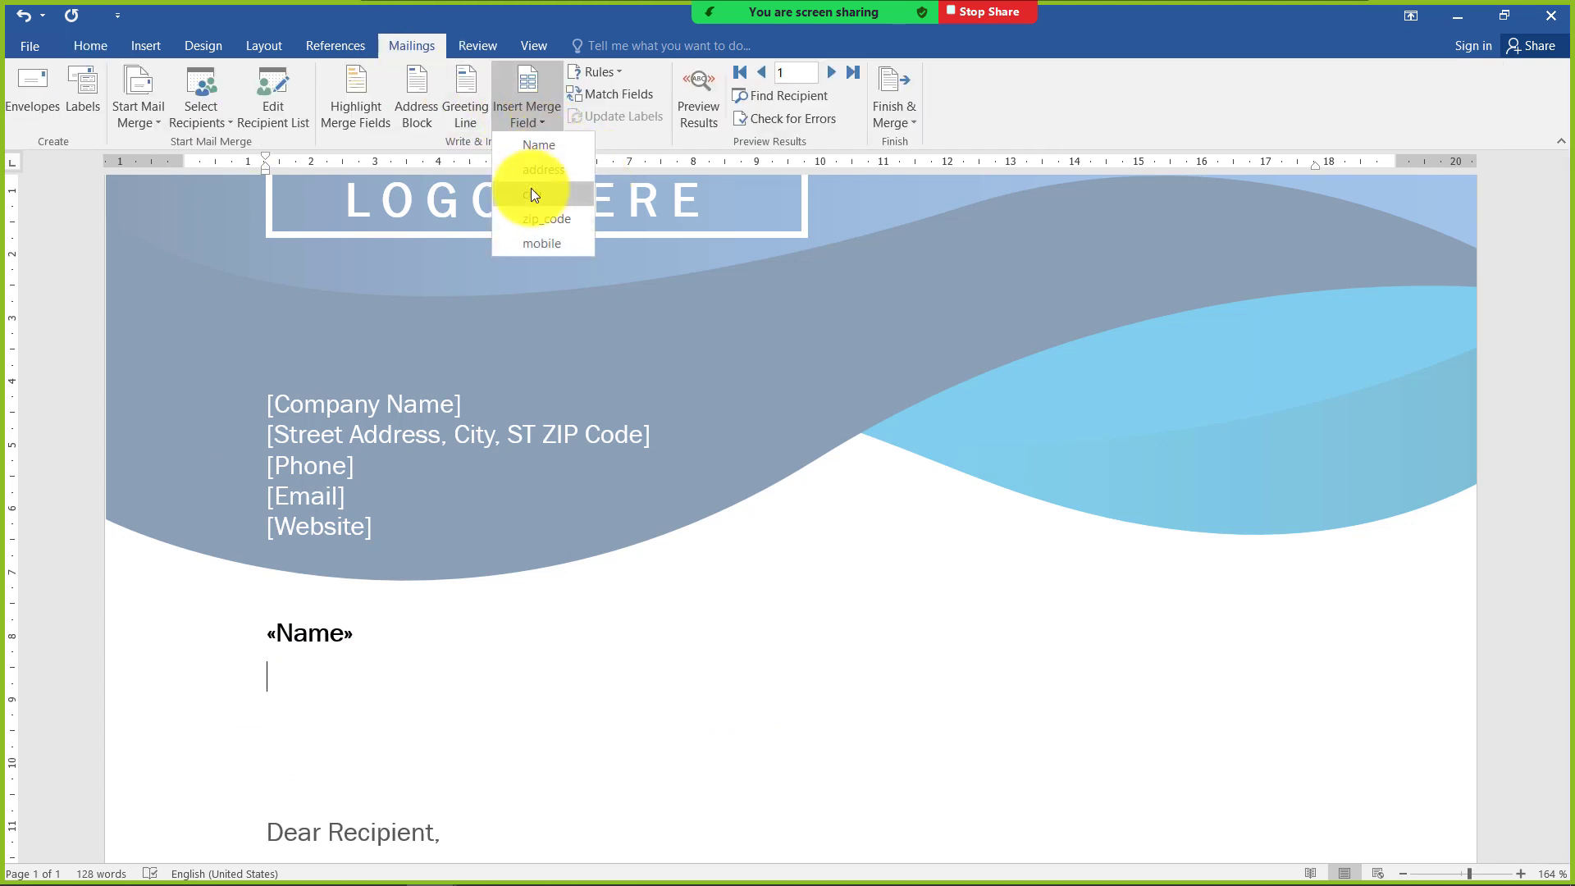
{"action": "left_click", "coordinate": [541, 169]}
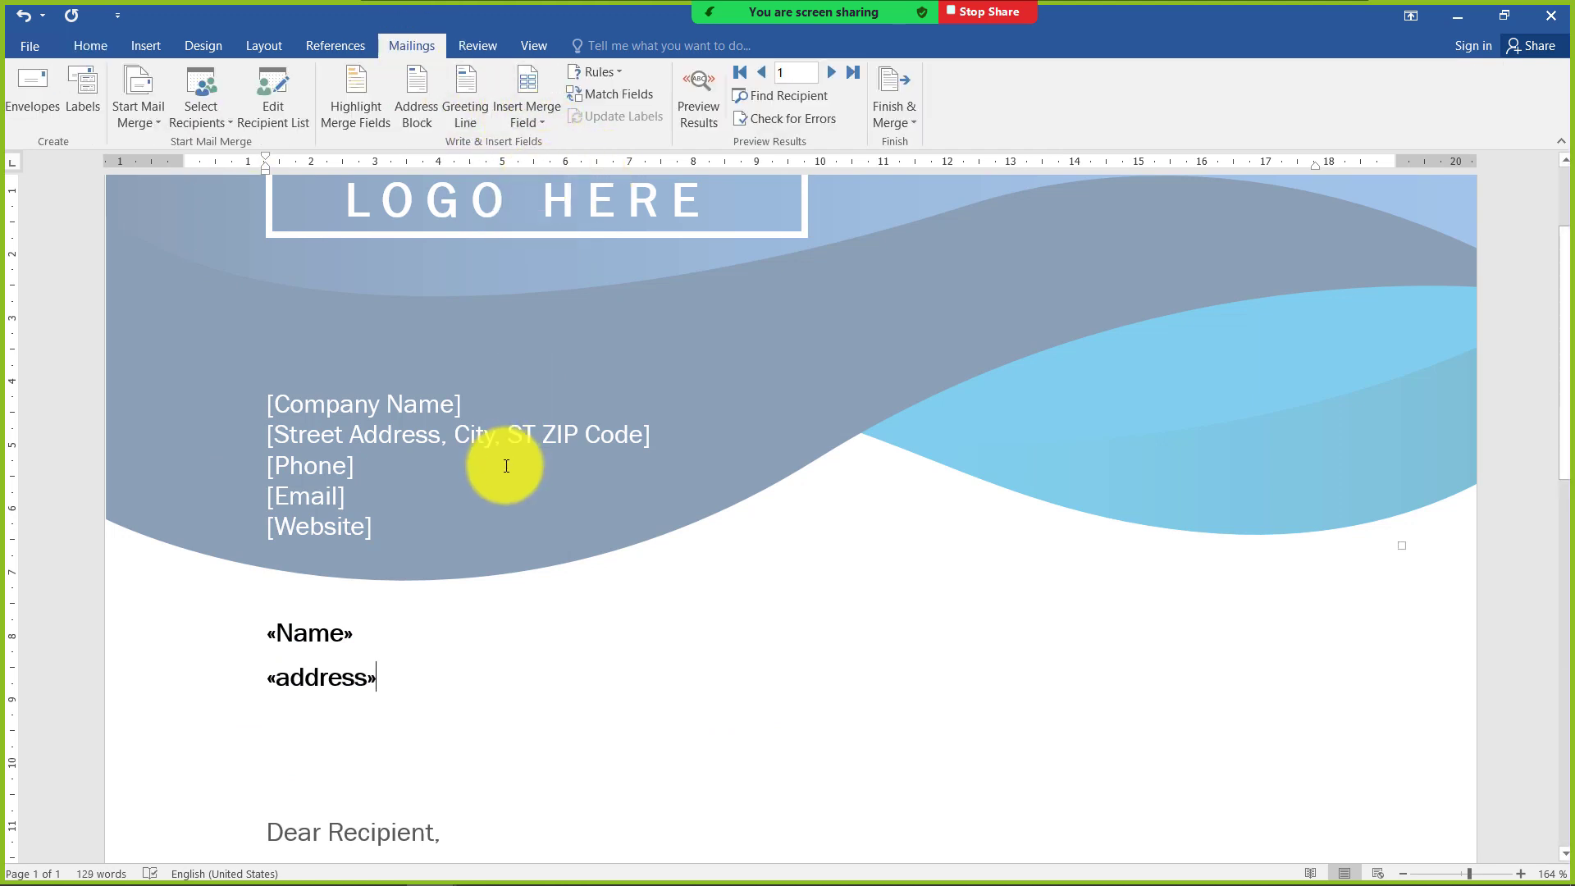
{"action": "type", "text": ","}
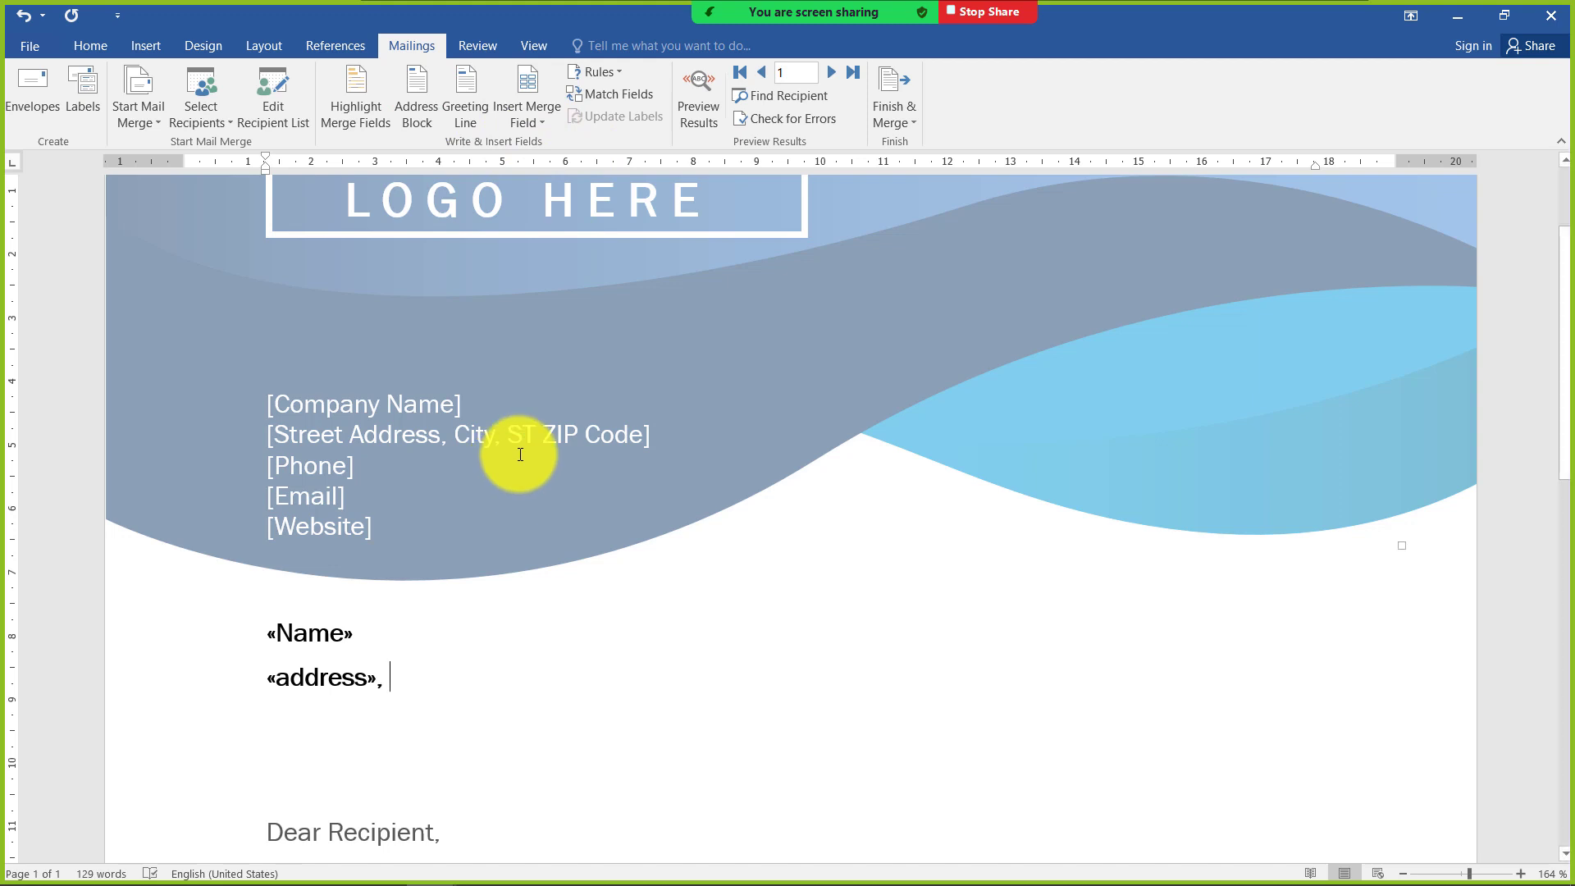
{"action": "left_click", "coordinate": [544, 125]}
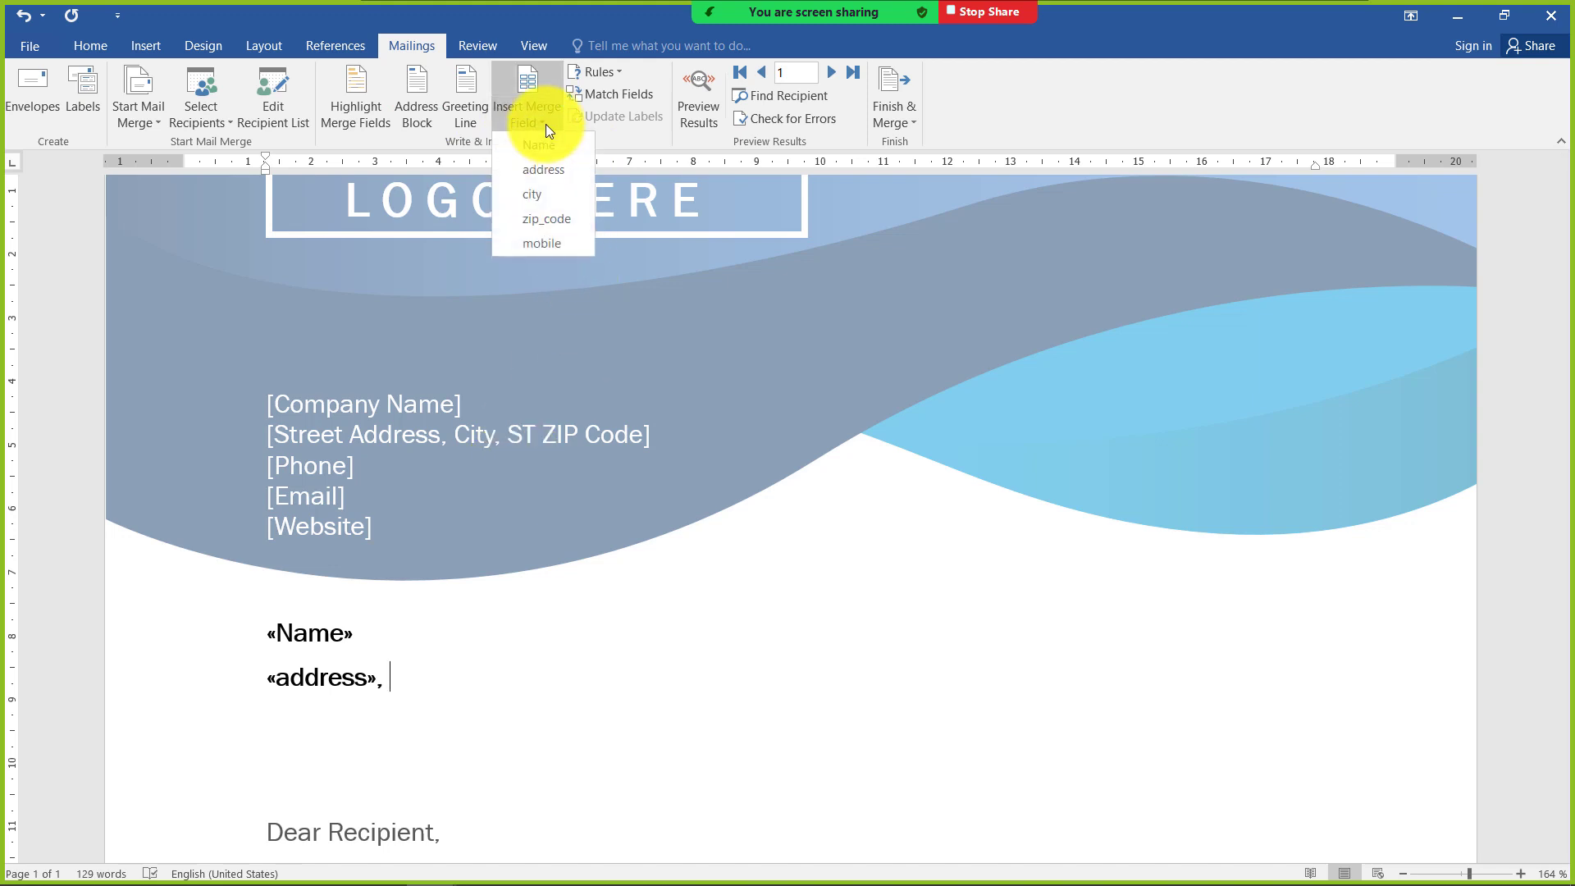
{"action": "left_click", "coordinate": [531, 196]}
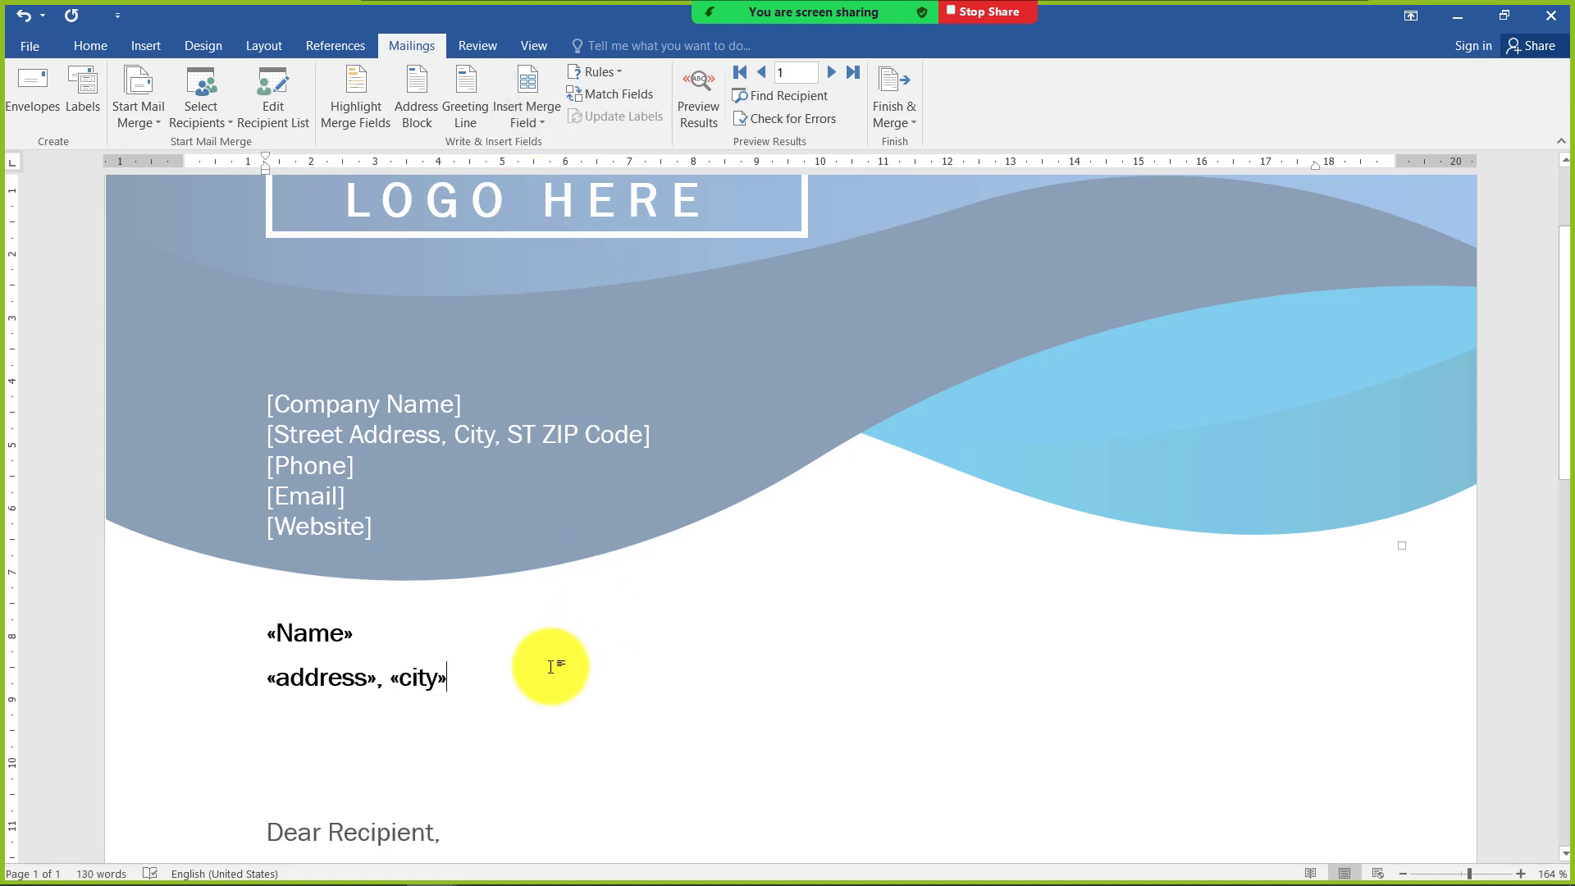
Add a third recipient line with the zip_code and mobile merge fields, separated by a comma
{"action": "key", "text": "Return"}
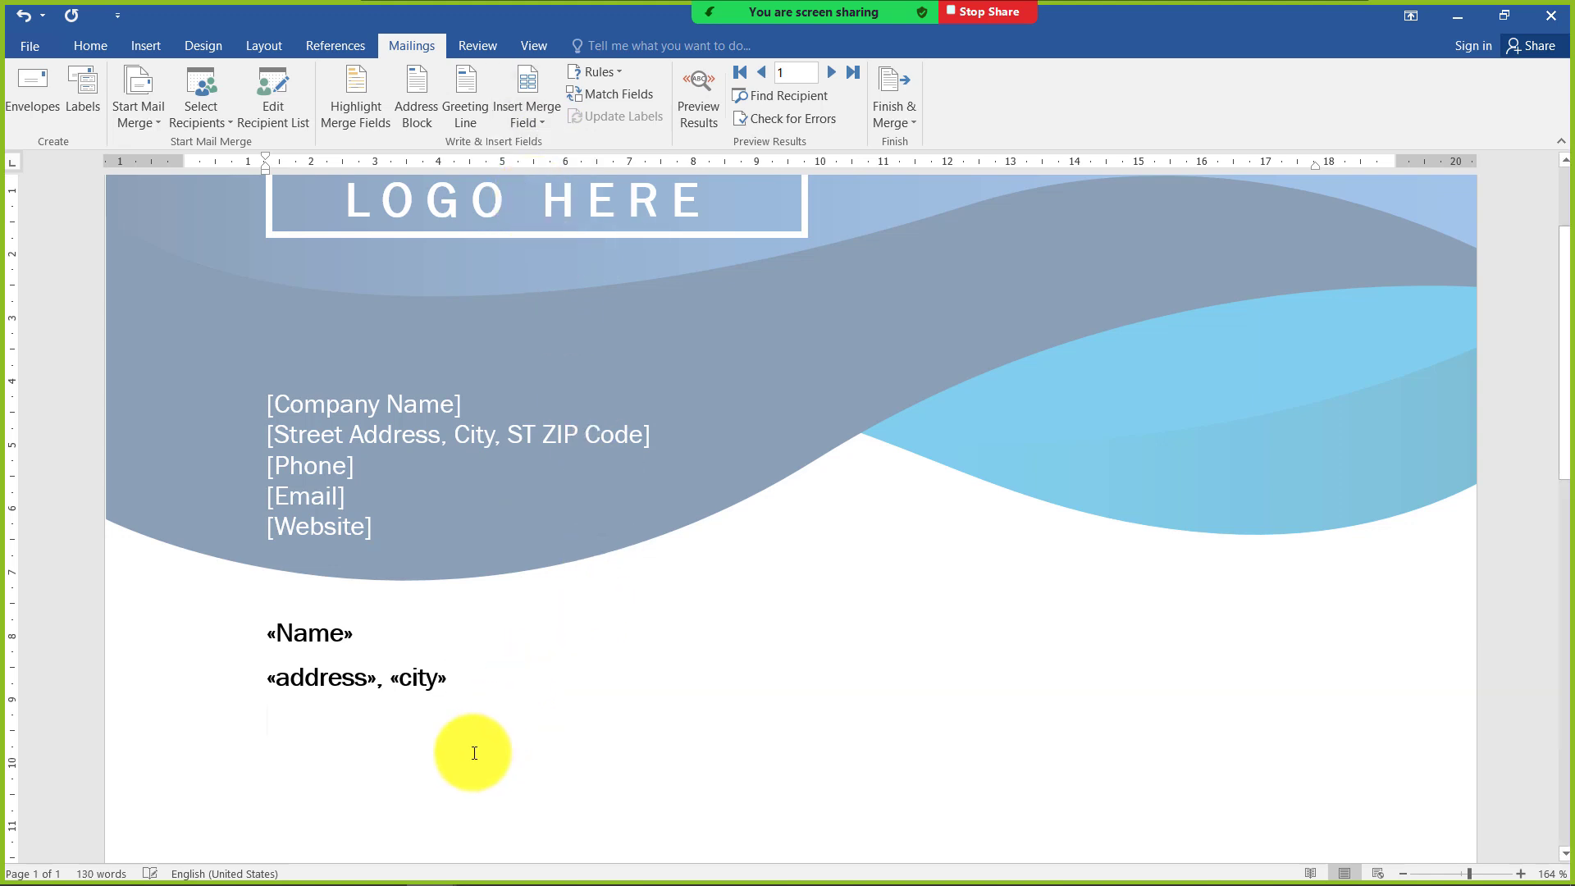
{"action": "left_click", "coordinate": [519, 113]}
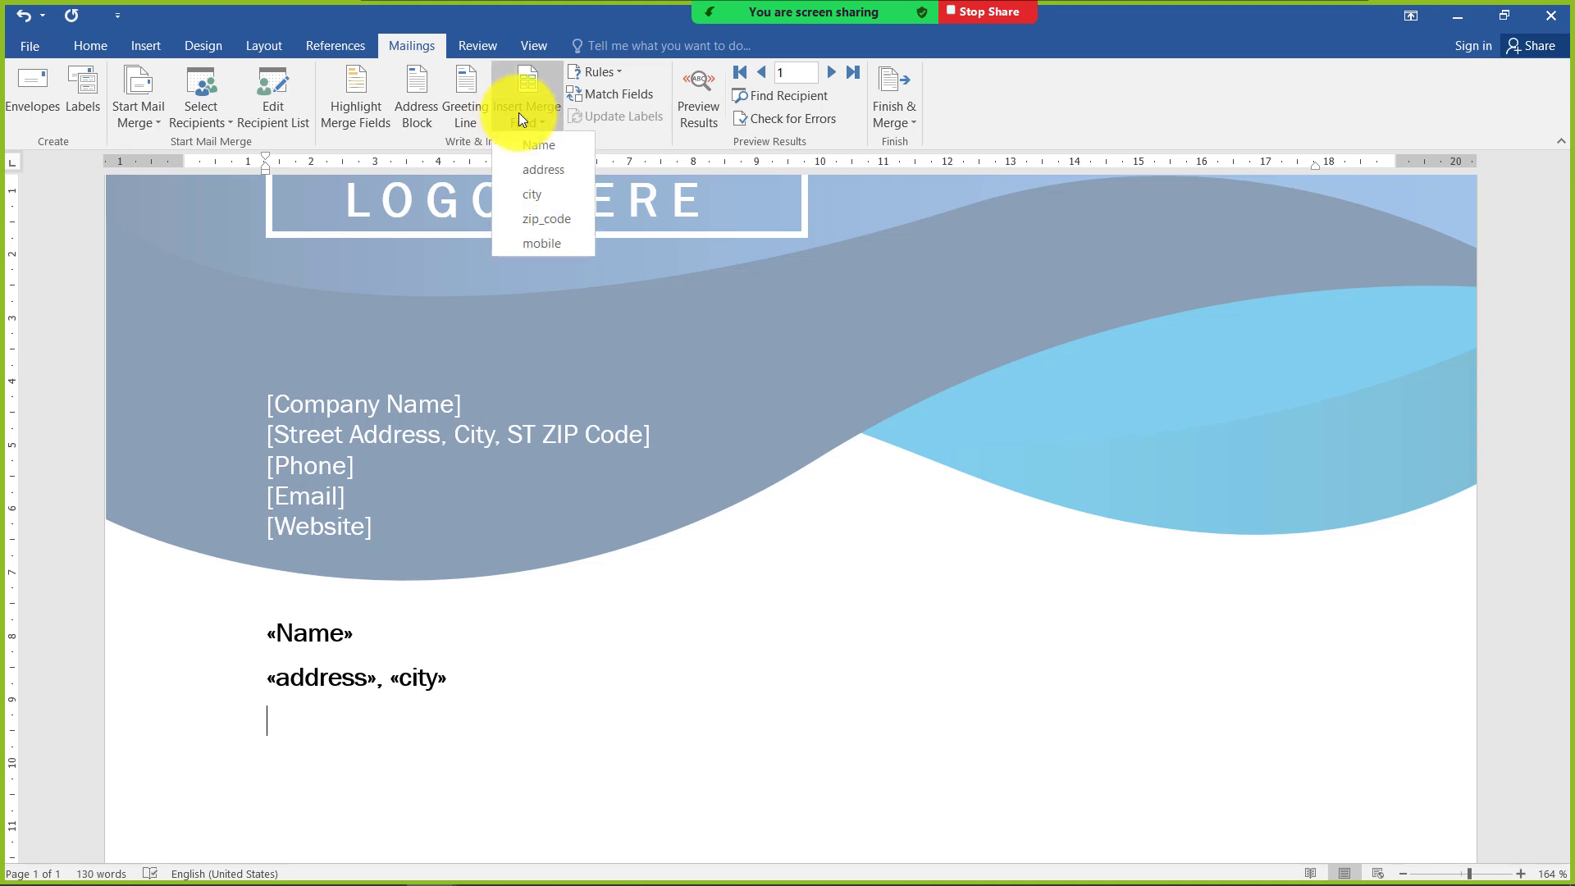
{"action": "left_click", "coordinate": [535, 220]}
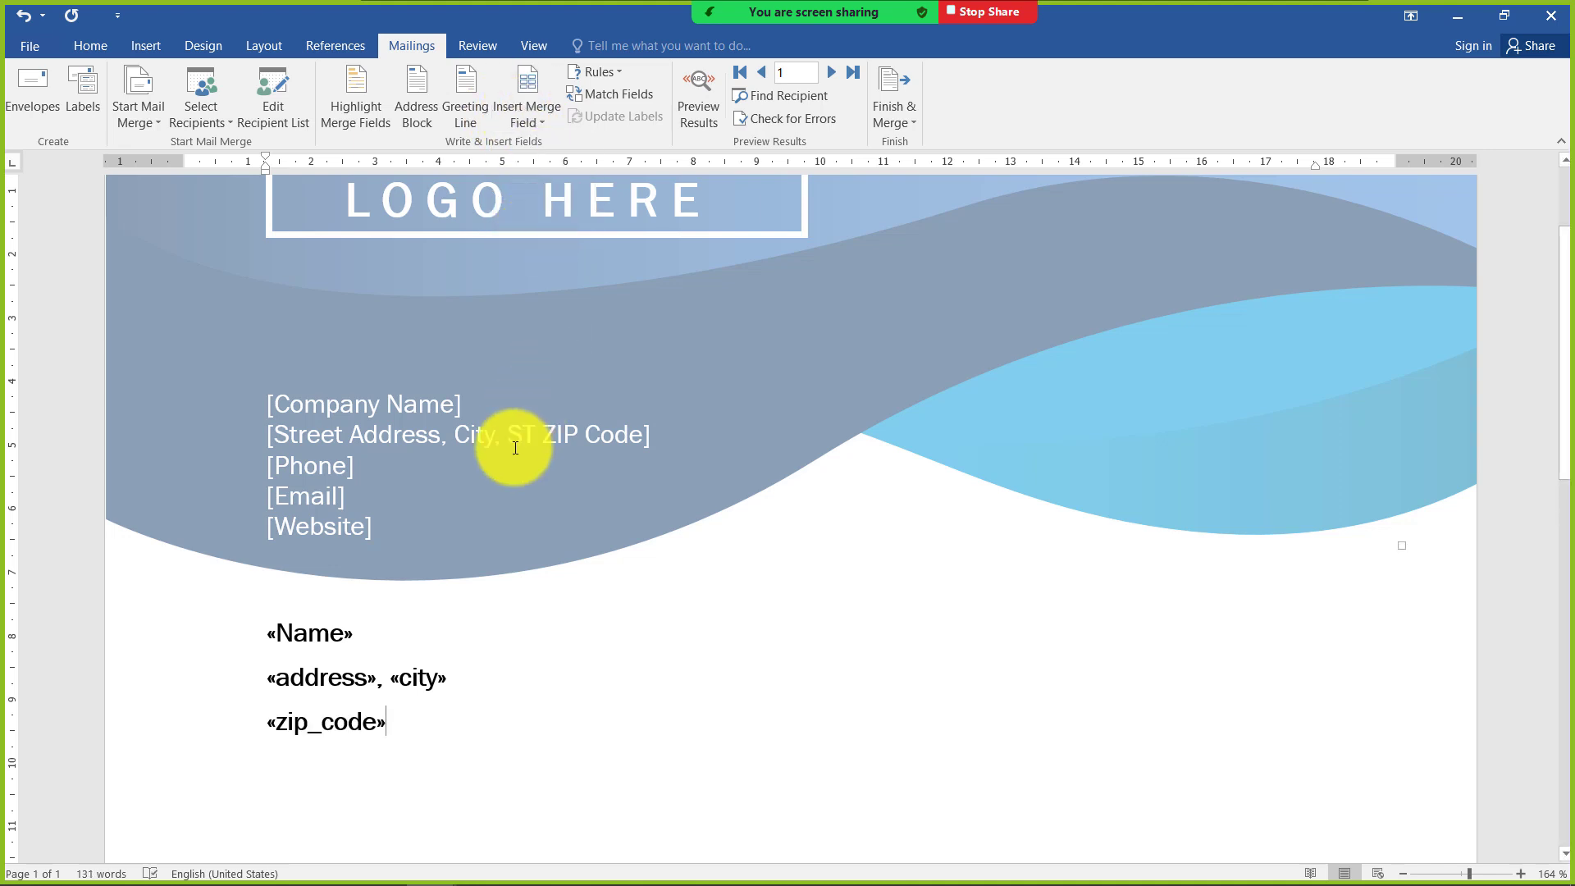
{"action": "type", "text": ","}
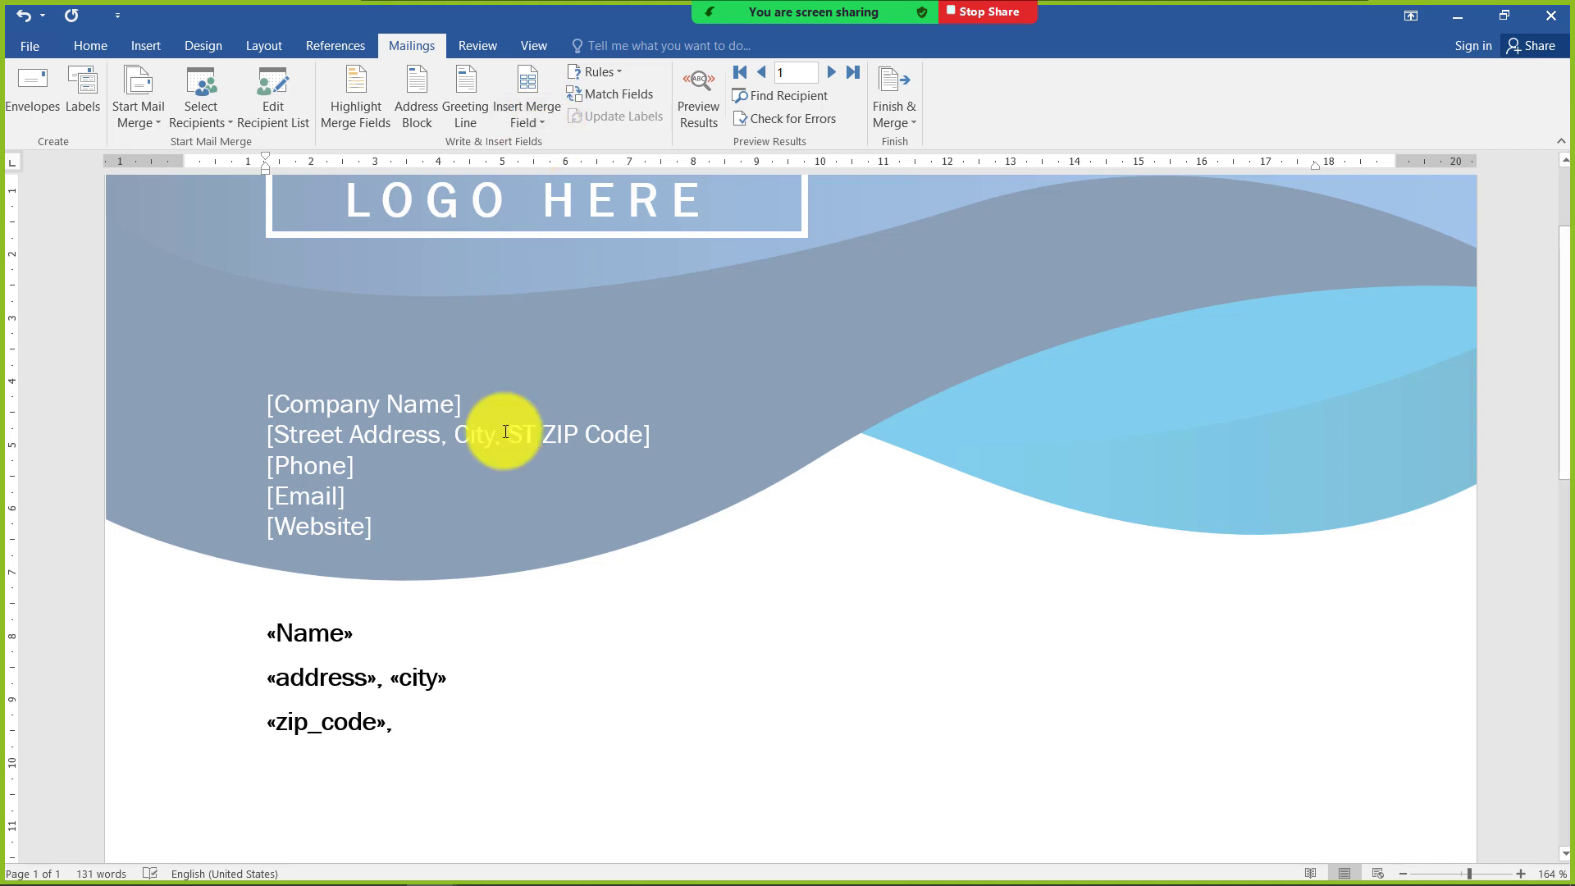
{"action": "left_click", "coordinate": [525, 121]}
{"action": "left_click", "coordinate": [535, 246]}
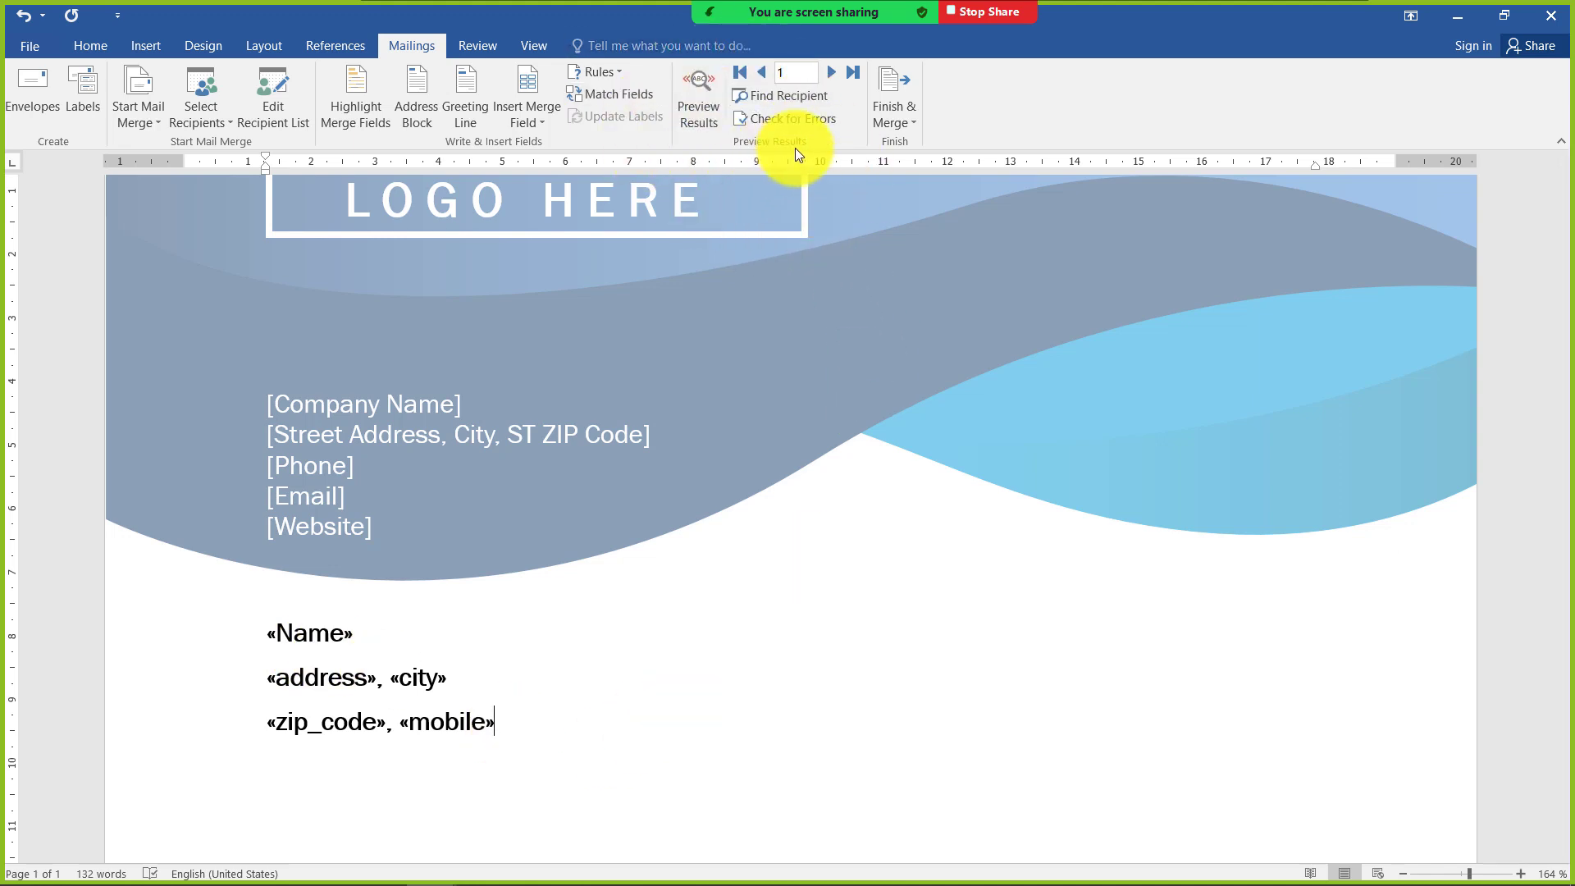
Preview the merge results and examine the first recipient's details and the letter body
{"action": "left_click", "coordinate": [708, 123]}
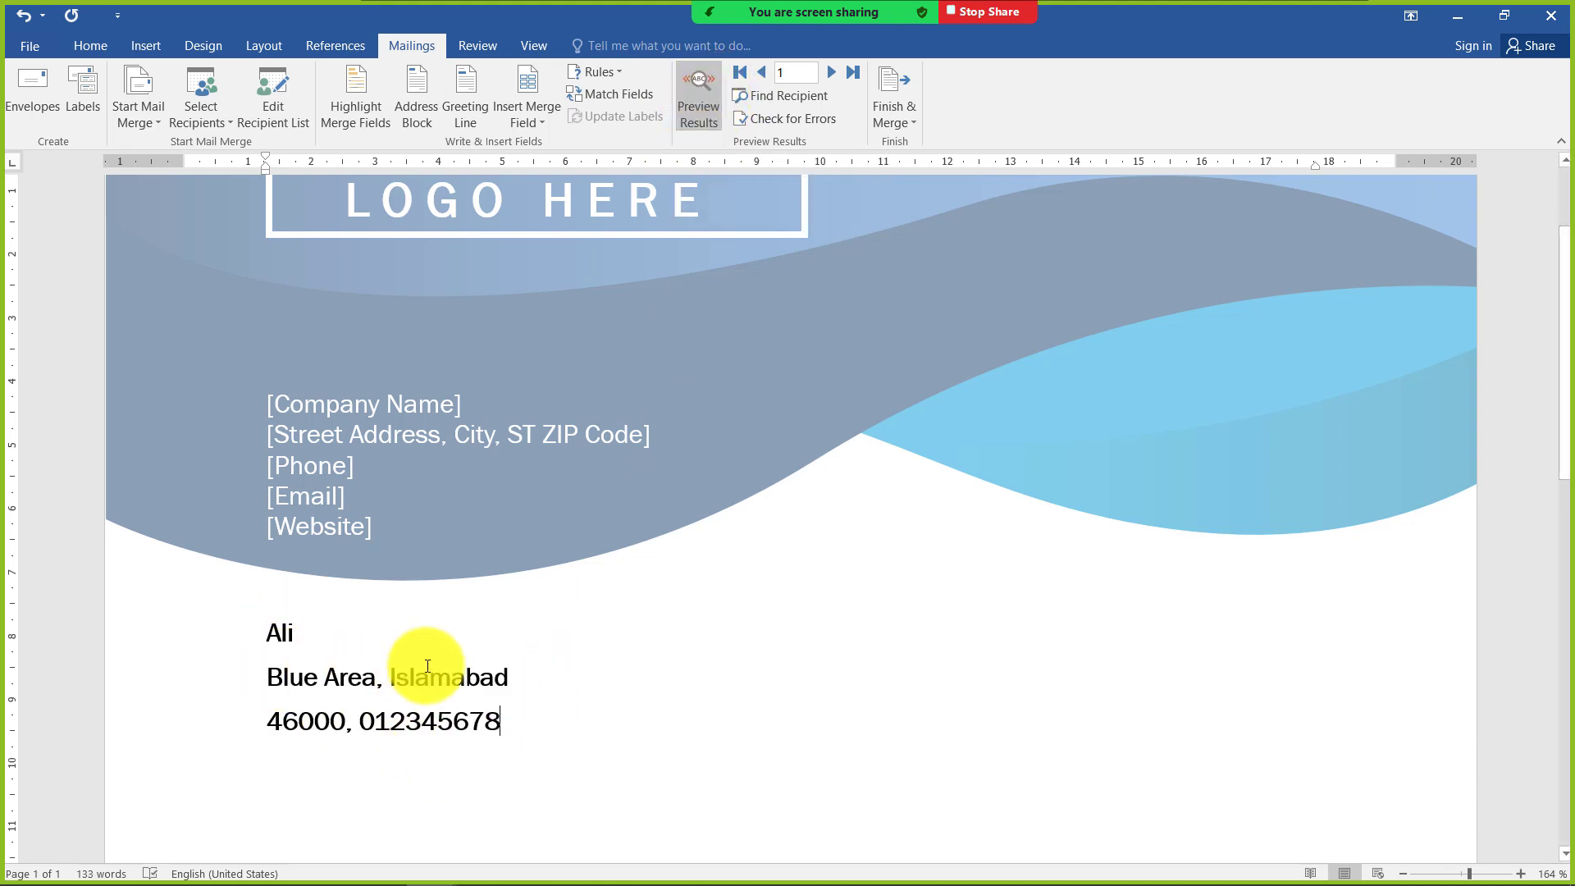
{"action": "scroll", "coordinate": [274, 656], "scroll_direction": "down", "scroll_amount": 3}
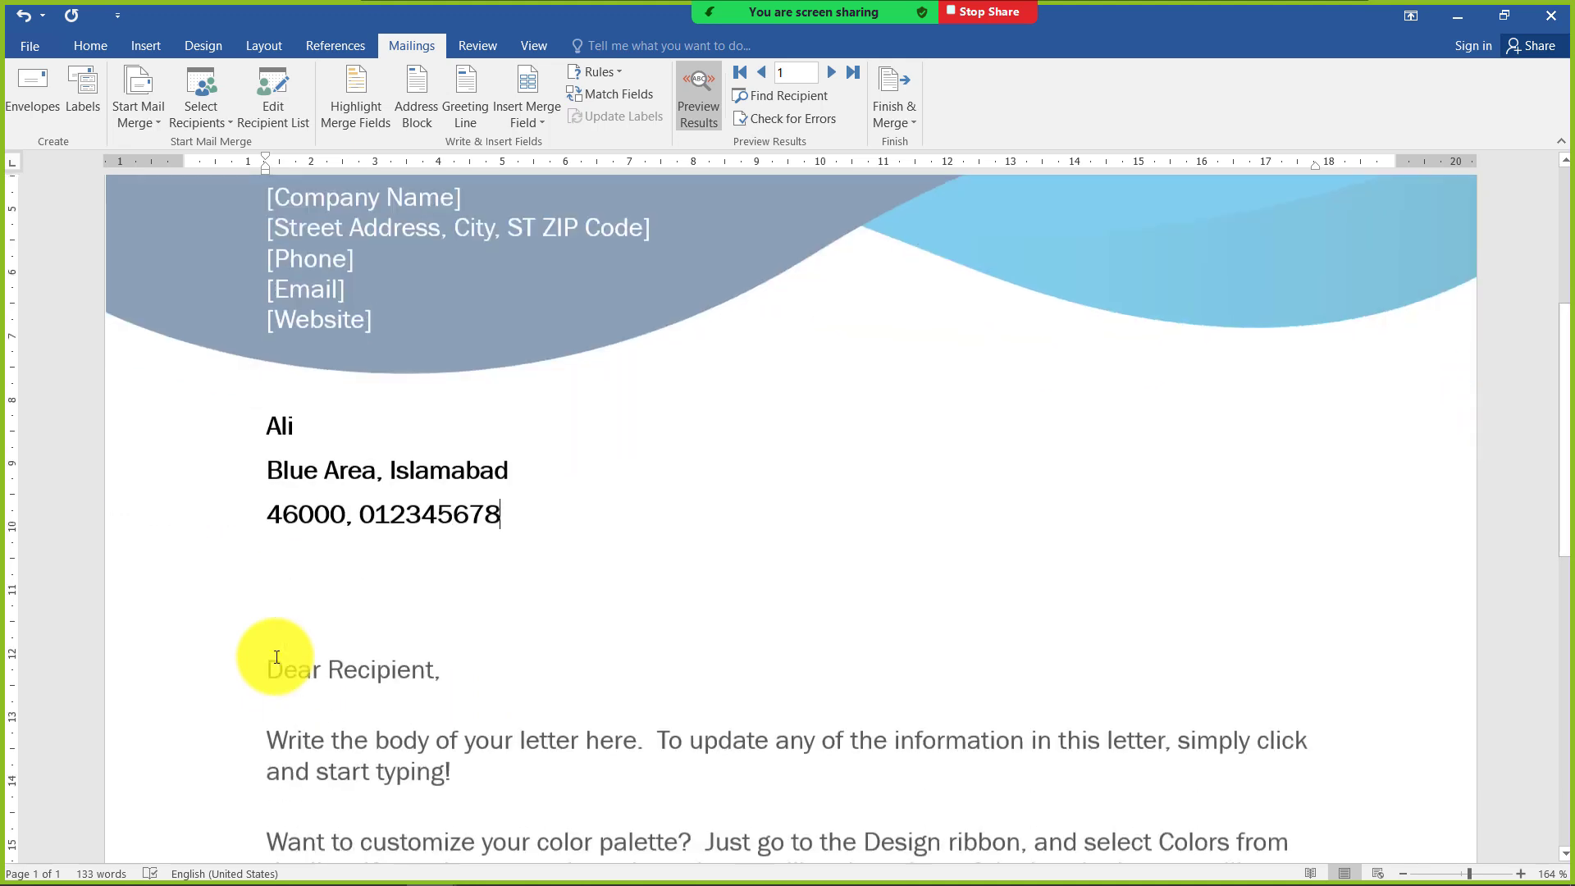
{"action": "scroll", "coordinate": [289, 403], "scroll_direction": "up", "scroll_amount": 2}
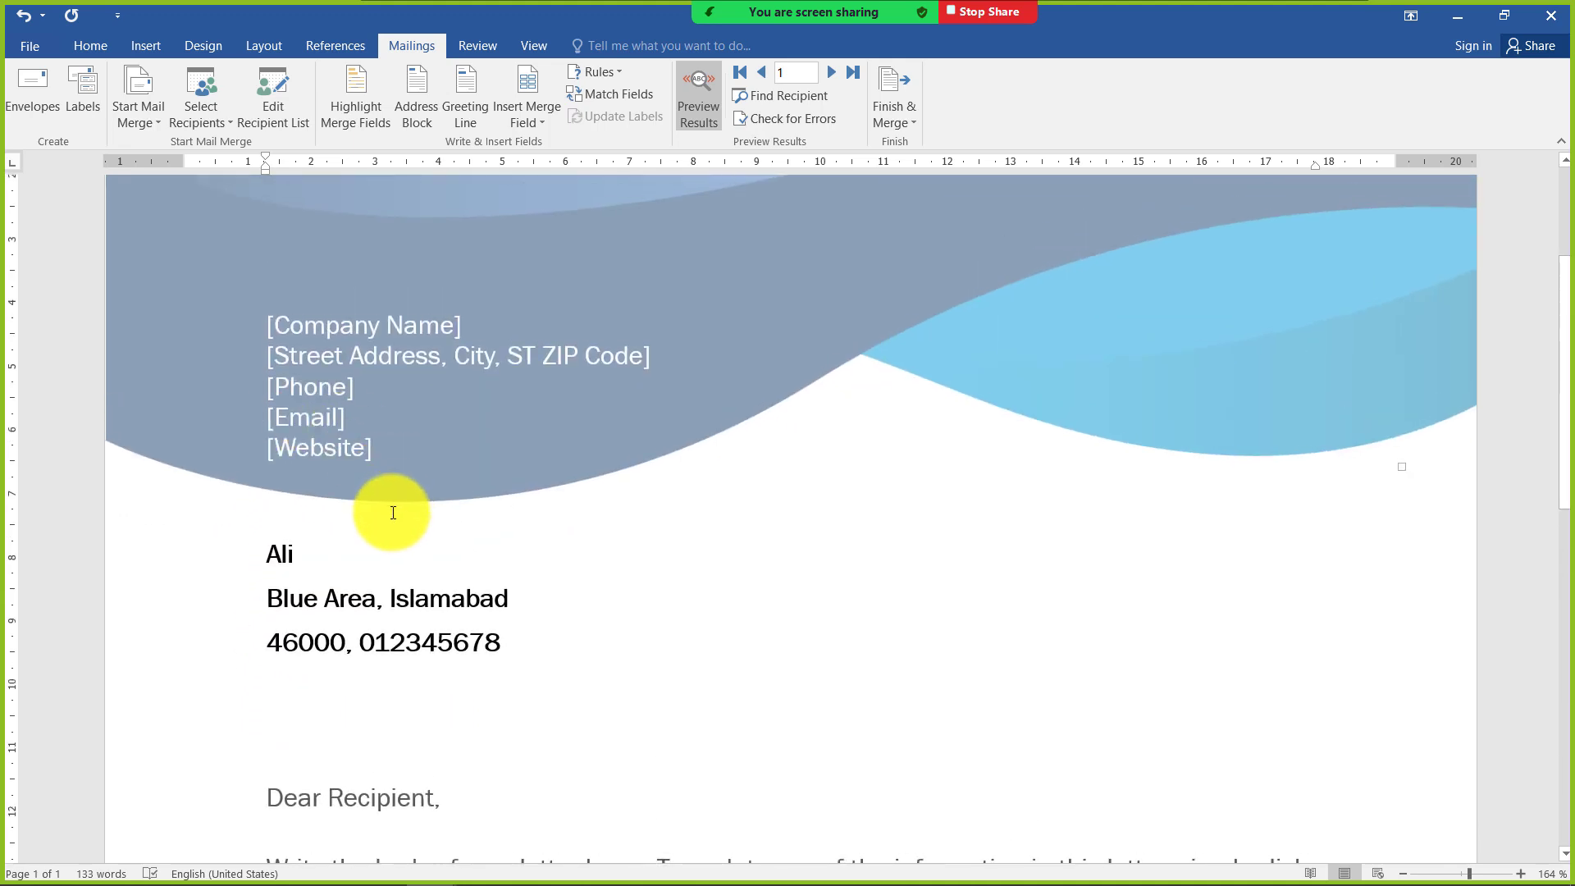
{"action": "scroll", "coordinate": [386, 525], "scroll_direction": "up", "scroll_amount": 1}
{"action": "scroll", "coordinate": [375, 539], "scroll_direction": "down", "scroll_amount": 3}
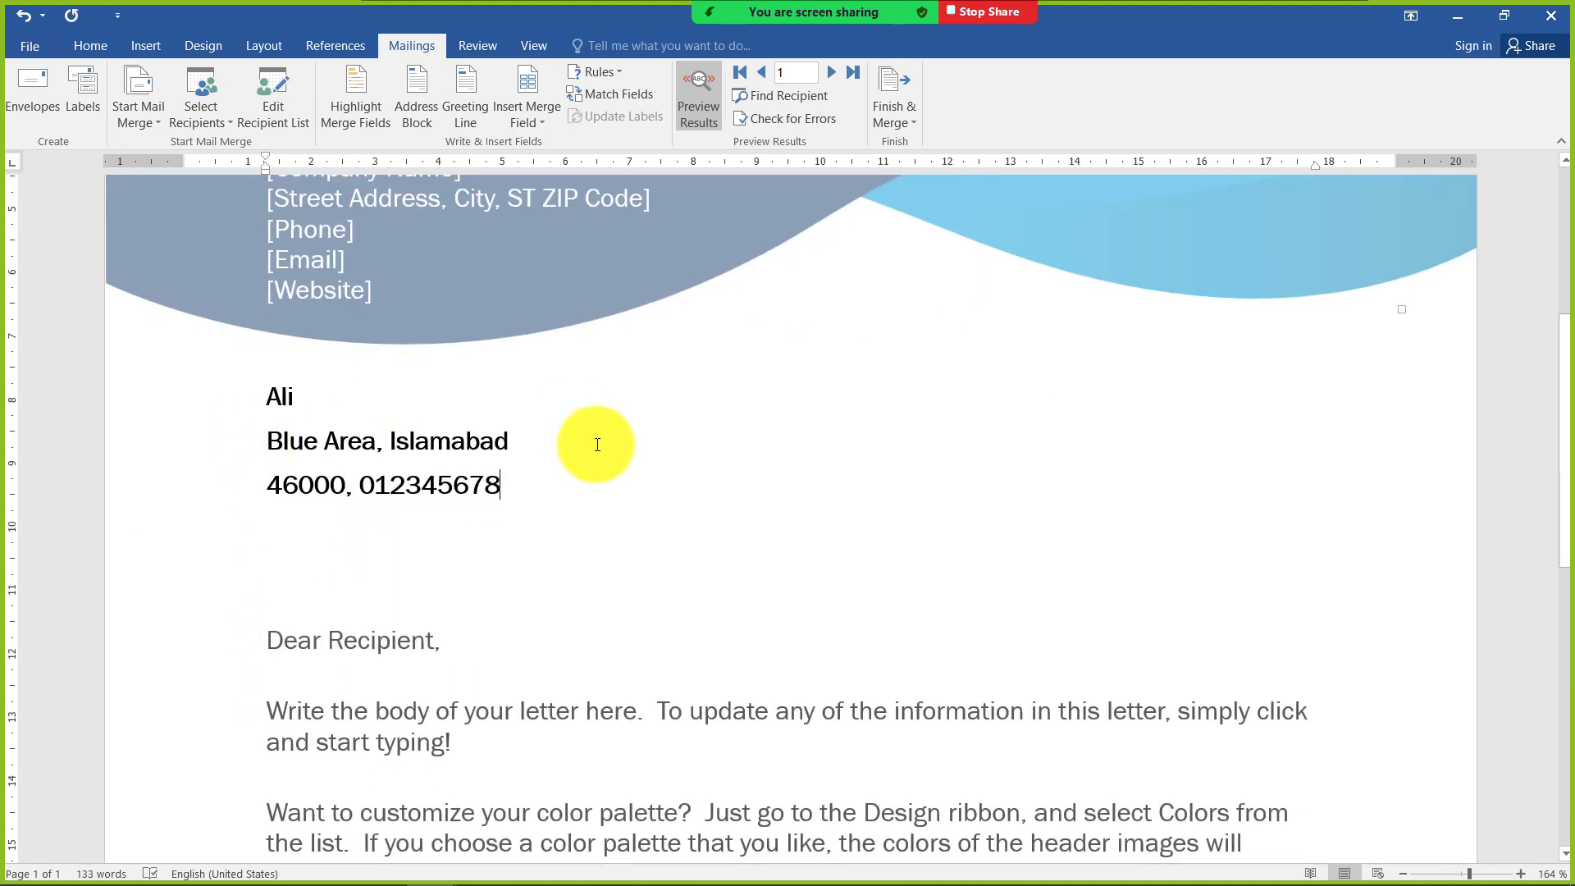
{"action": "scroll", "coordinate": [400, 454], "scroll_direction": "down", "scroll_amount": 3}
{"action": "scroll", "coordinate": [352, 303], "scroll_direction": "up", "scroll_amount": 1}
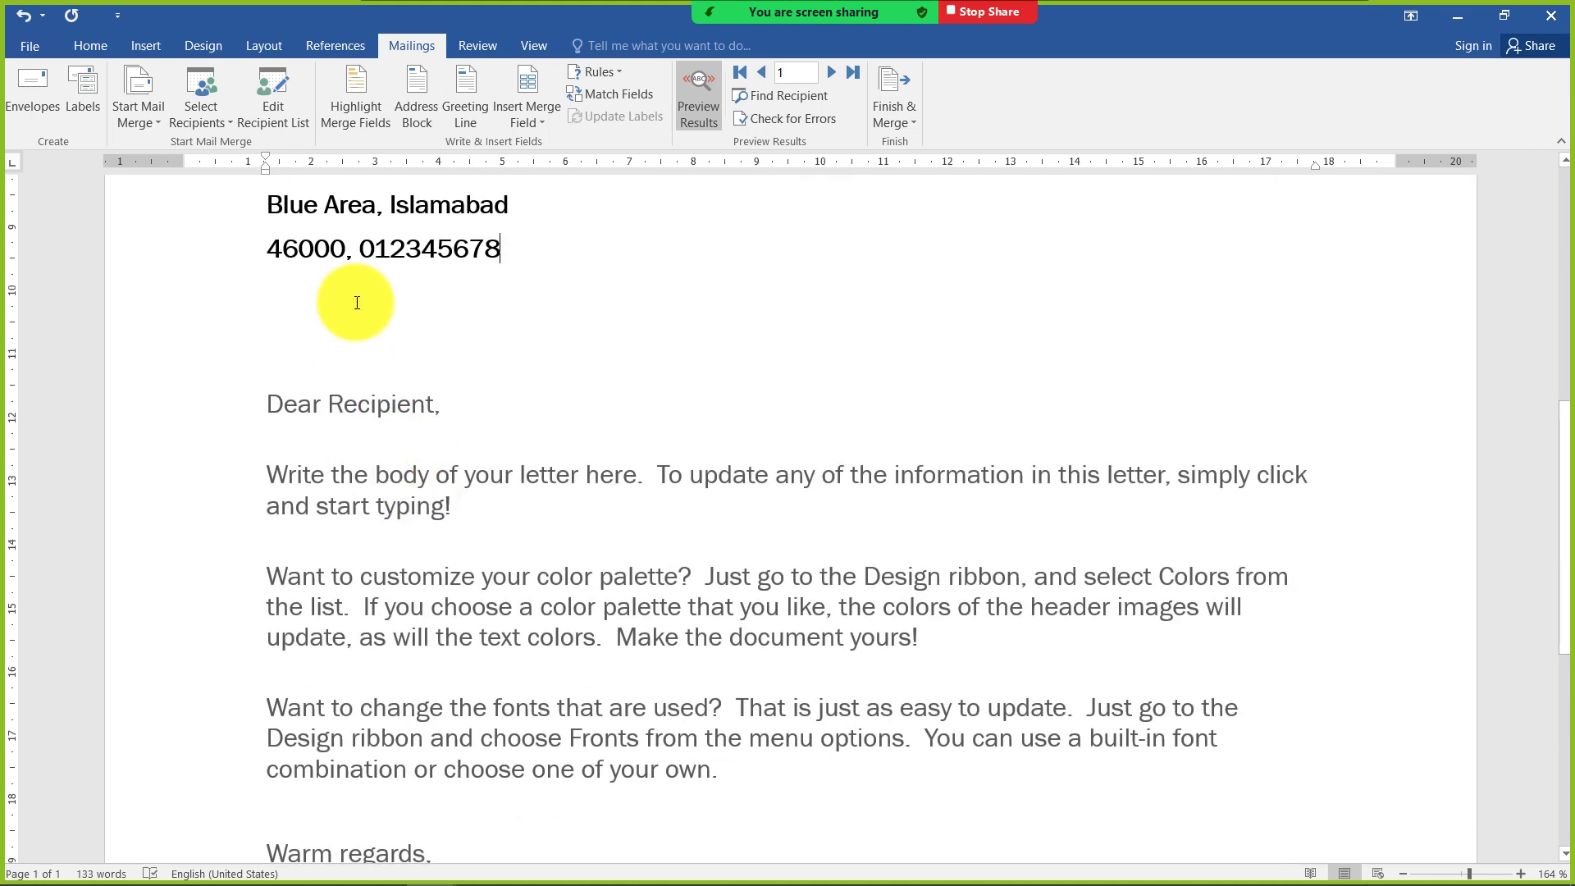
{"action": "scroll", "coordinate": [359, 357], "scroll_direction": "up", "scroll_amount": 3}
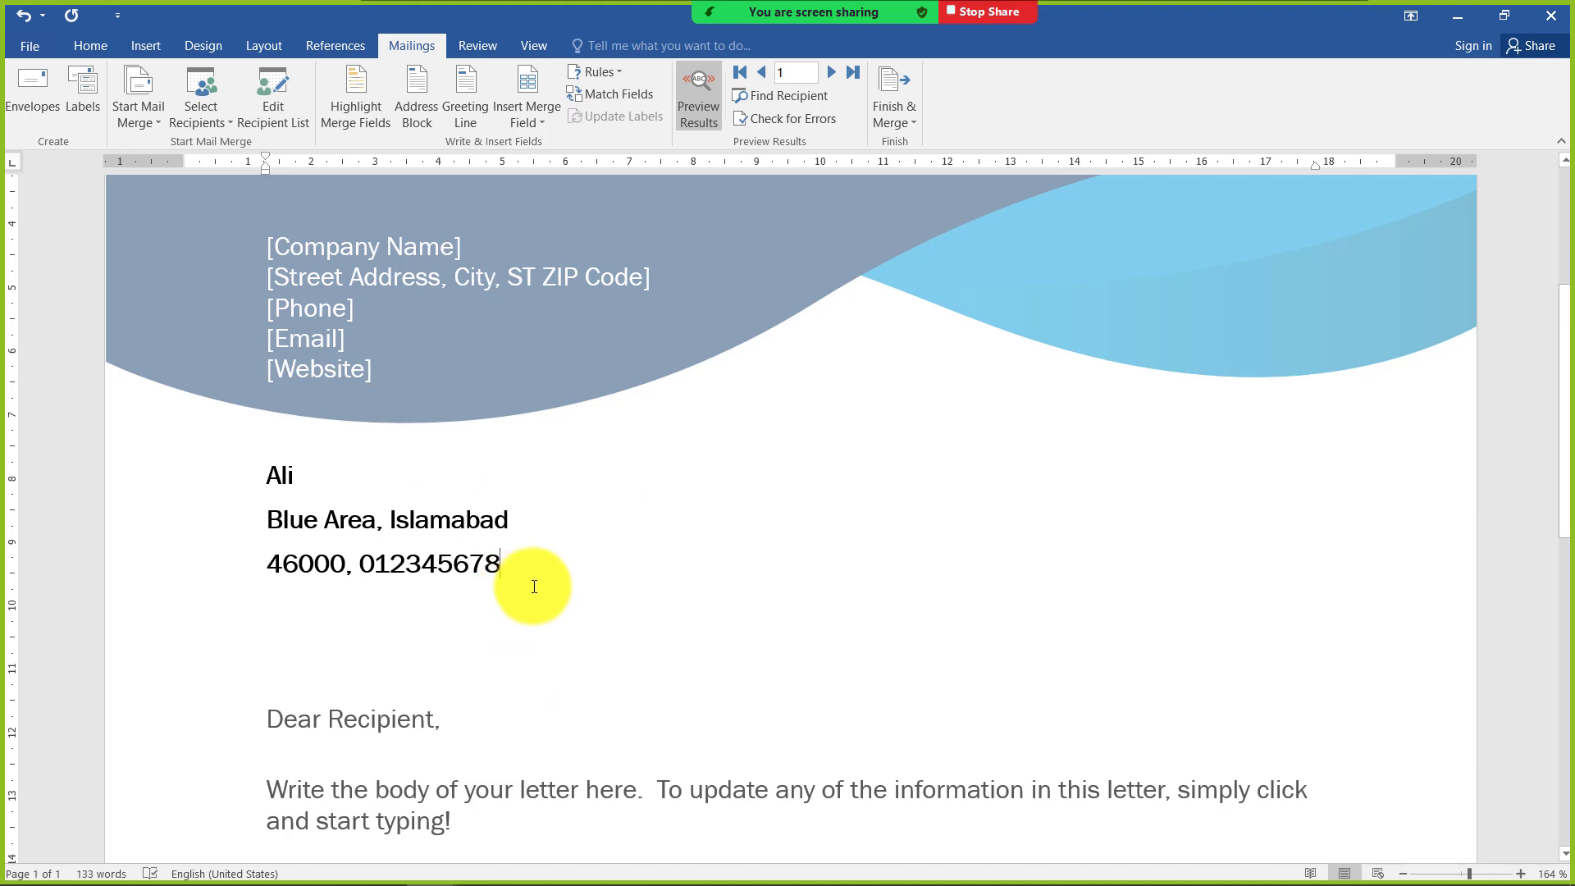
{"action": "scroll", "coordinate": [533, 587], "scroll_direction": "up", "scroll_amount": 1}
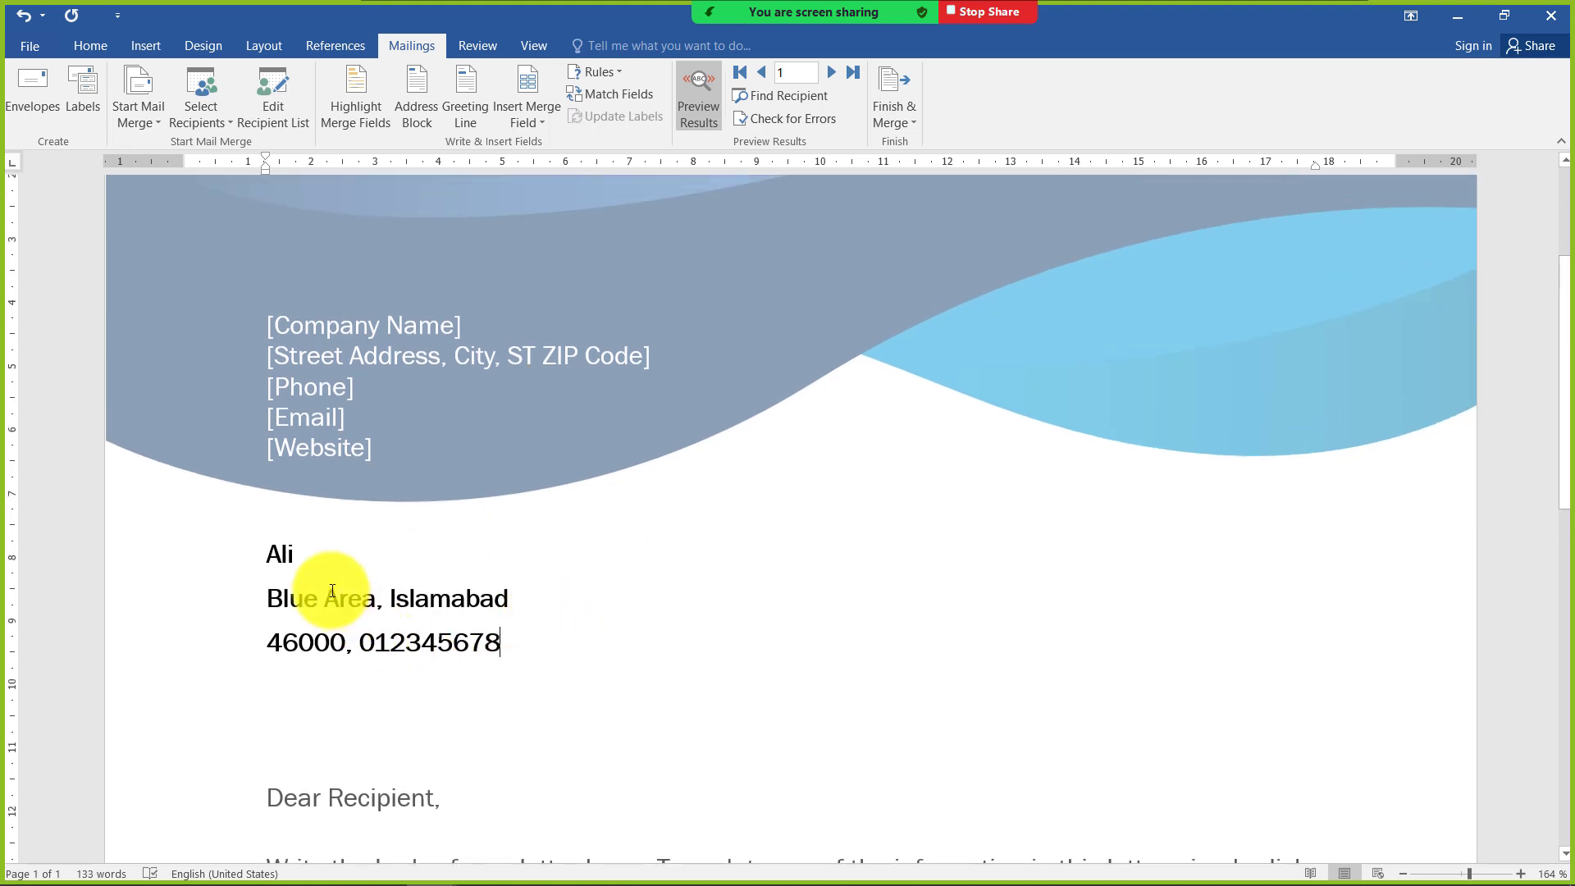
{"action": "scroll", "coordinate": [805, 714], "scroll_direction": "down", "scroll_amount": 3}
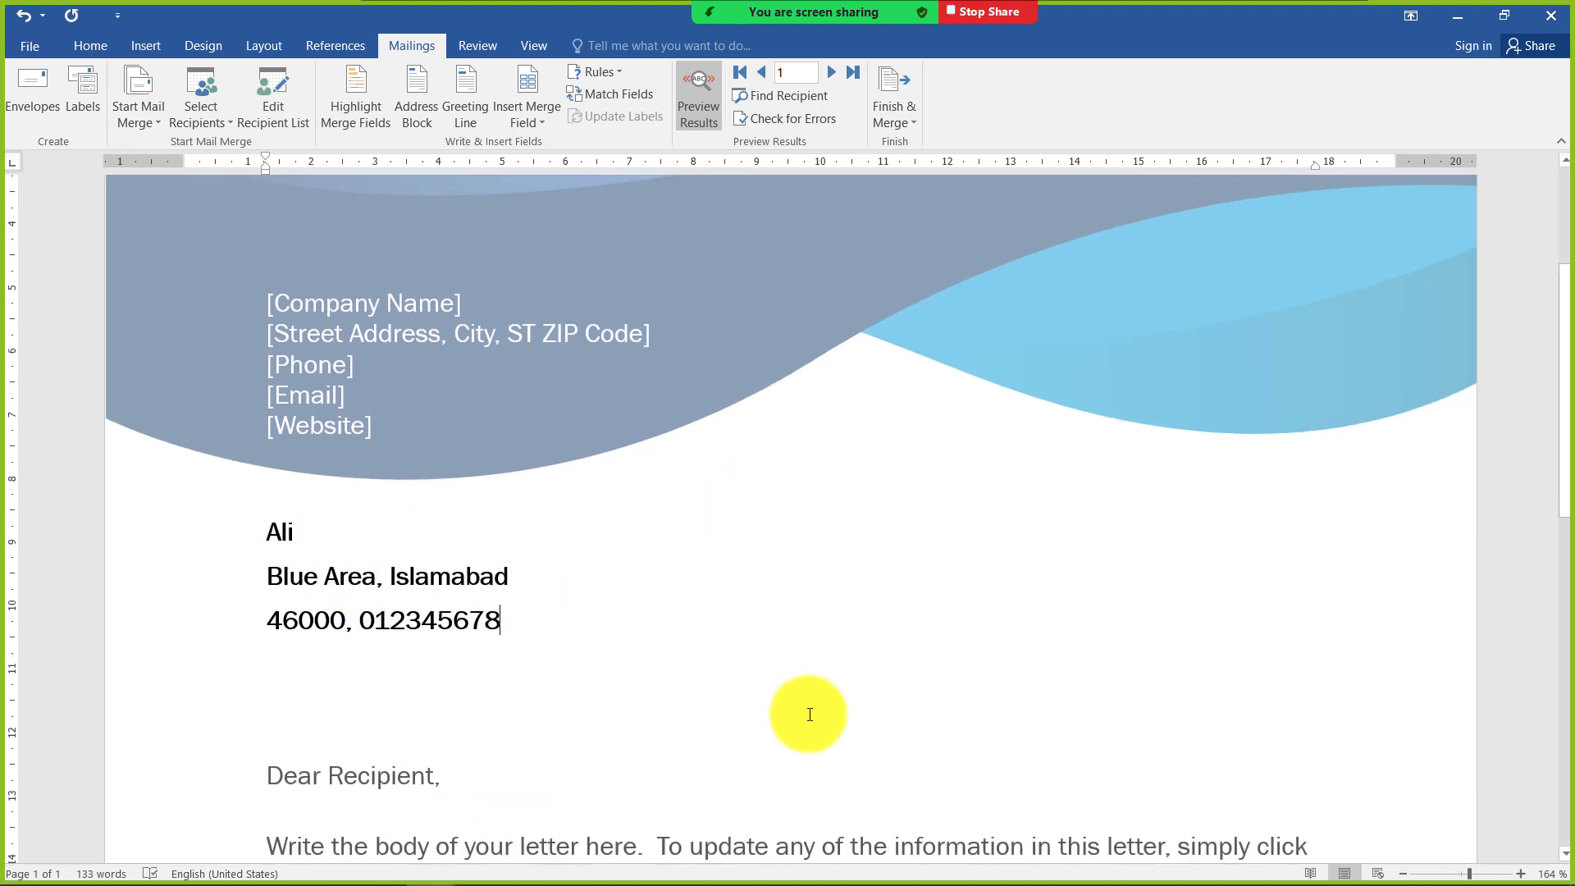
{"action": "scroll", "coordinate": [703, 727], "scroll_direction": "up", "scroll_amount": 2}
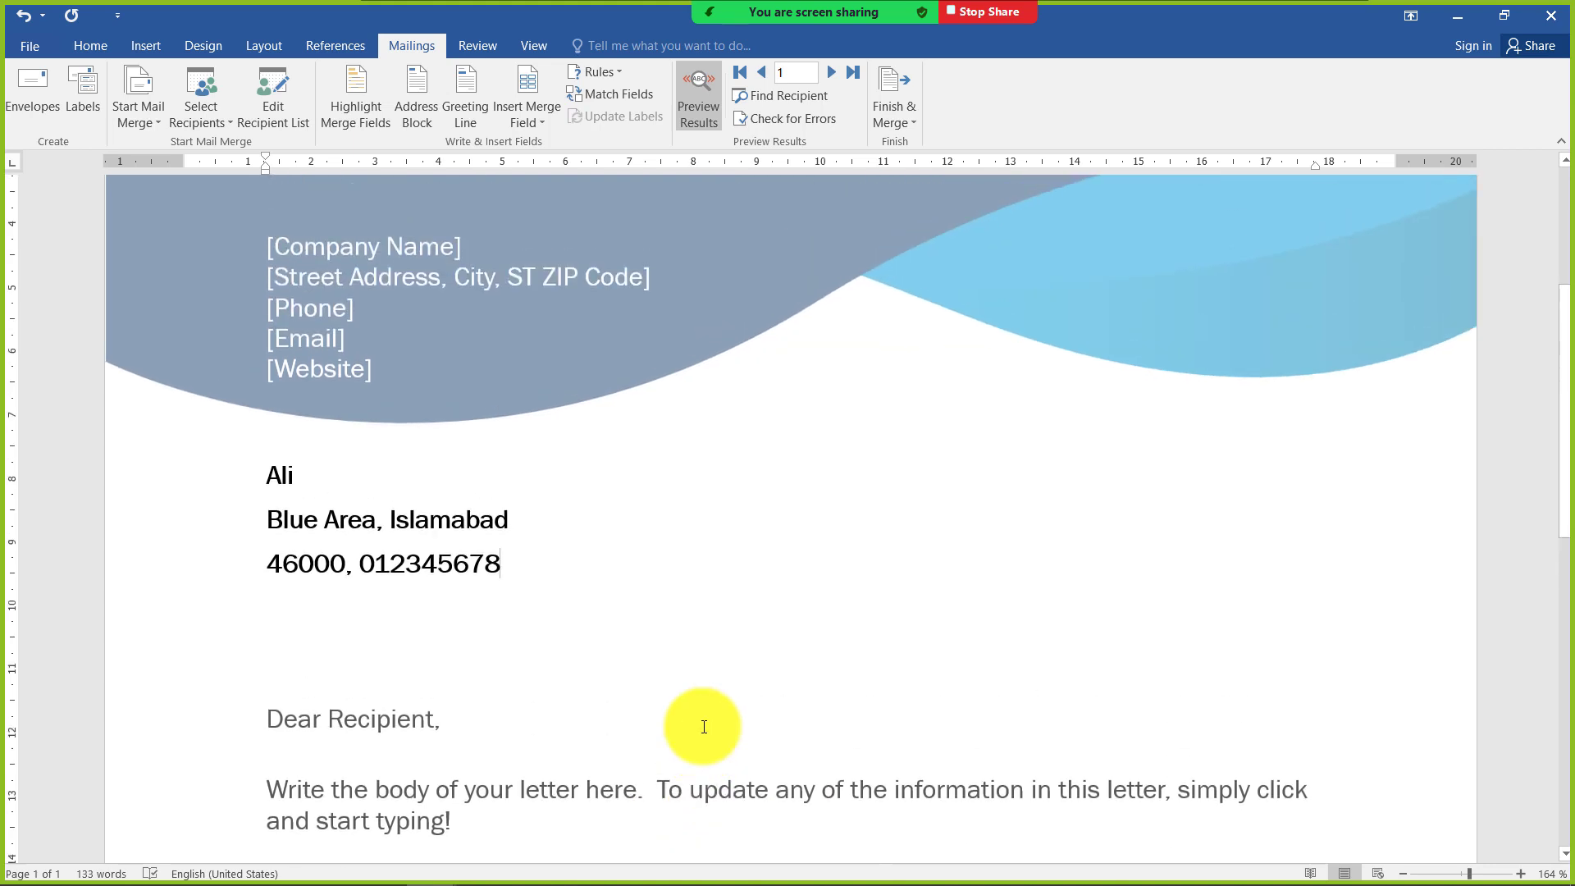
{"action": "scroll", "coordinate": [450, 643], "scroll_direction": "up", "scroll_amount": 1}
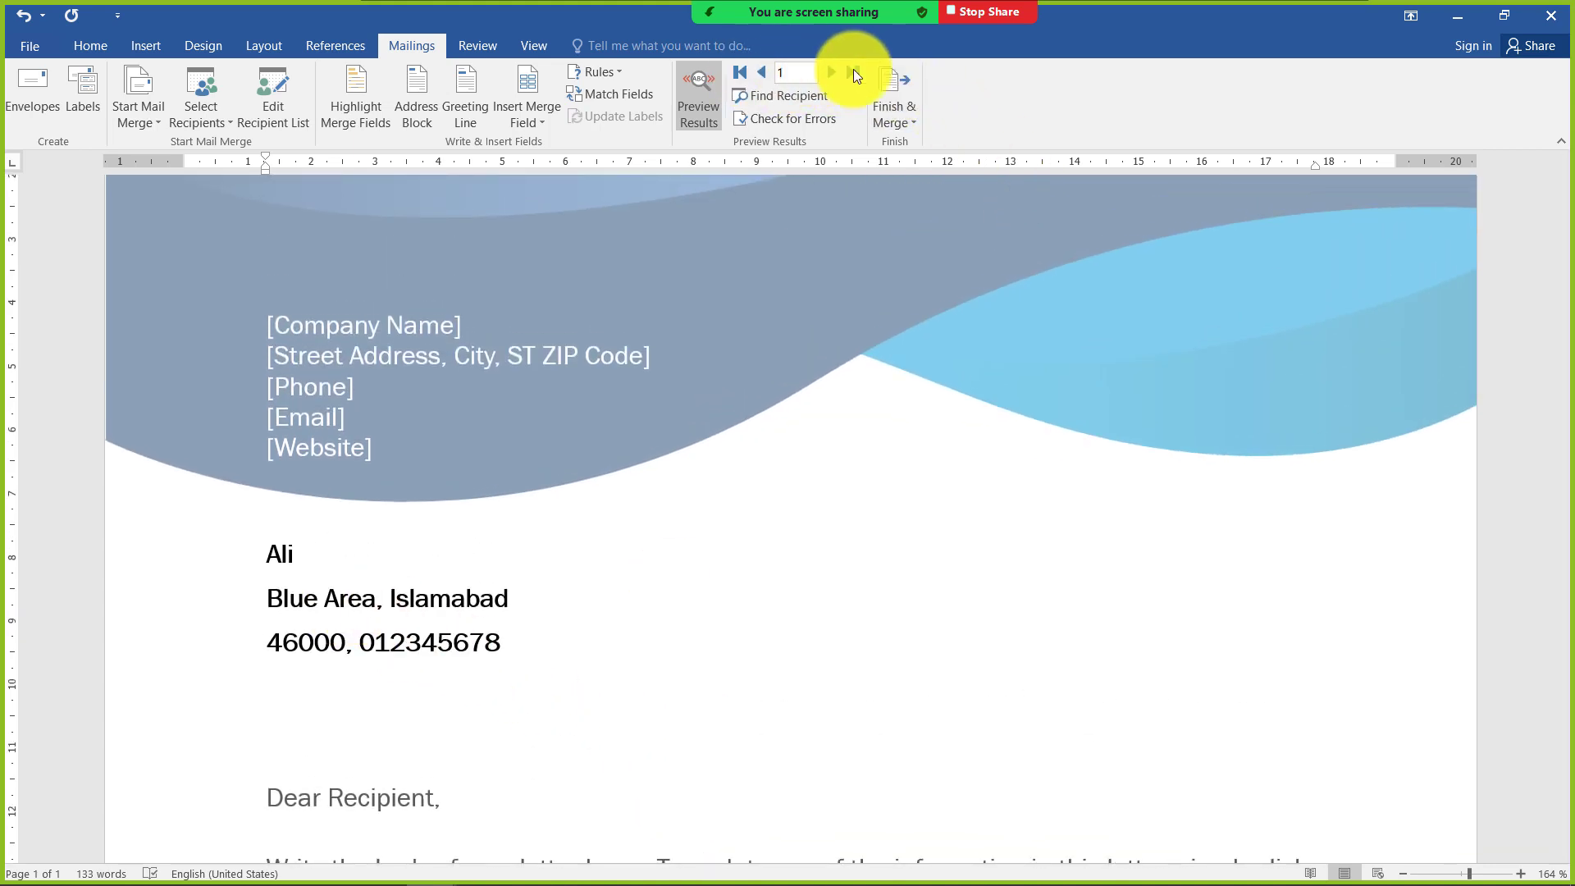
Step through the previewed letters up to the fourth recipient, and go back to the third
{"action": "left_click", "coordinate": [830, 70]}
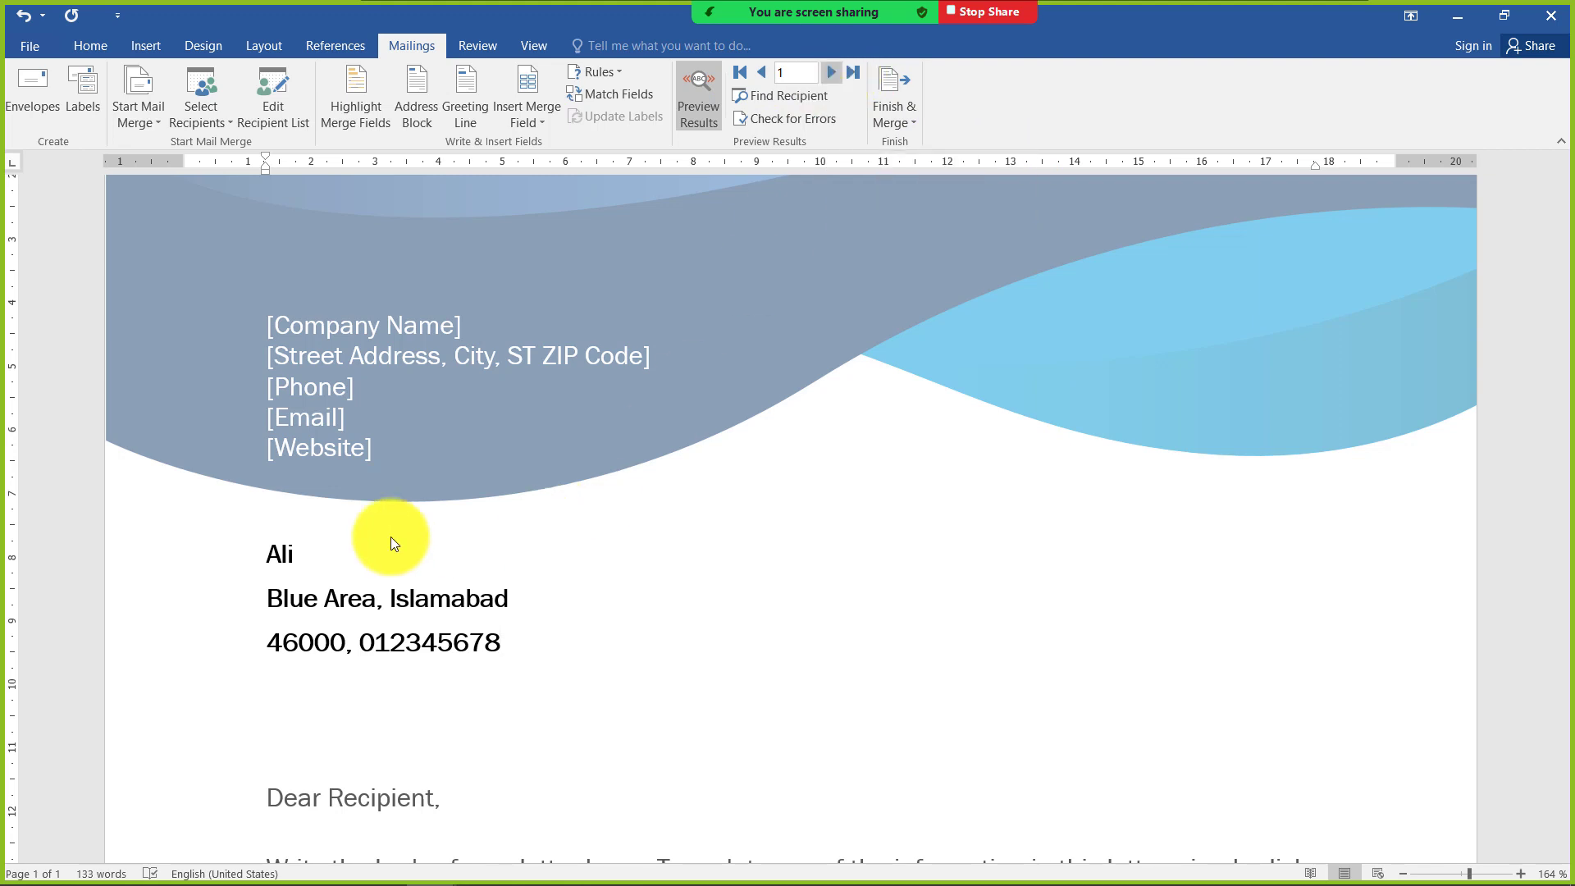
{"action": "left_click", "coordinate": [836, 72]}
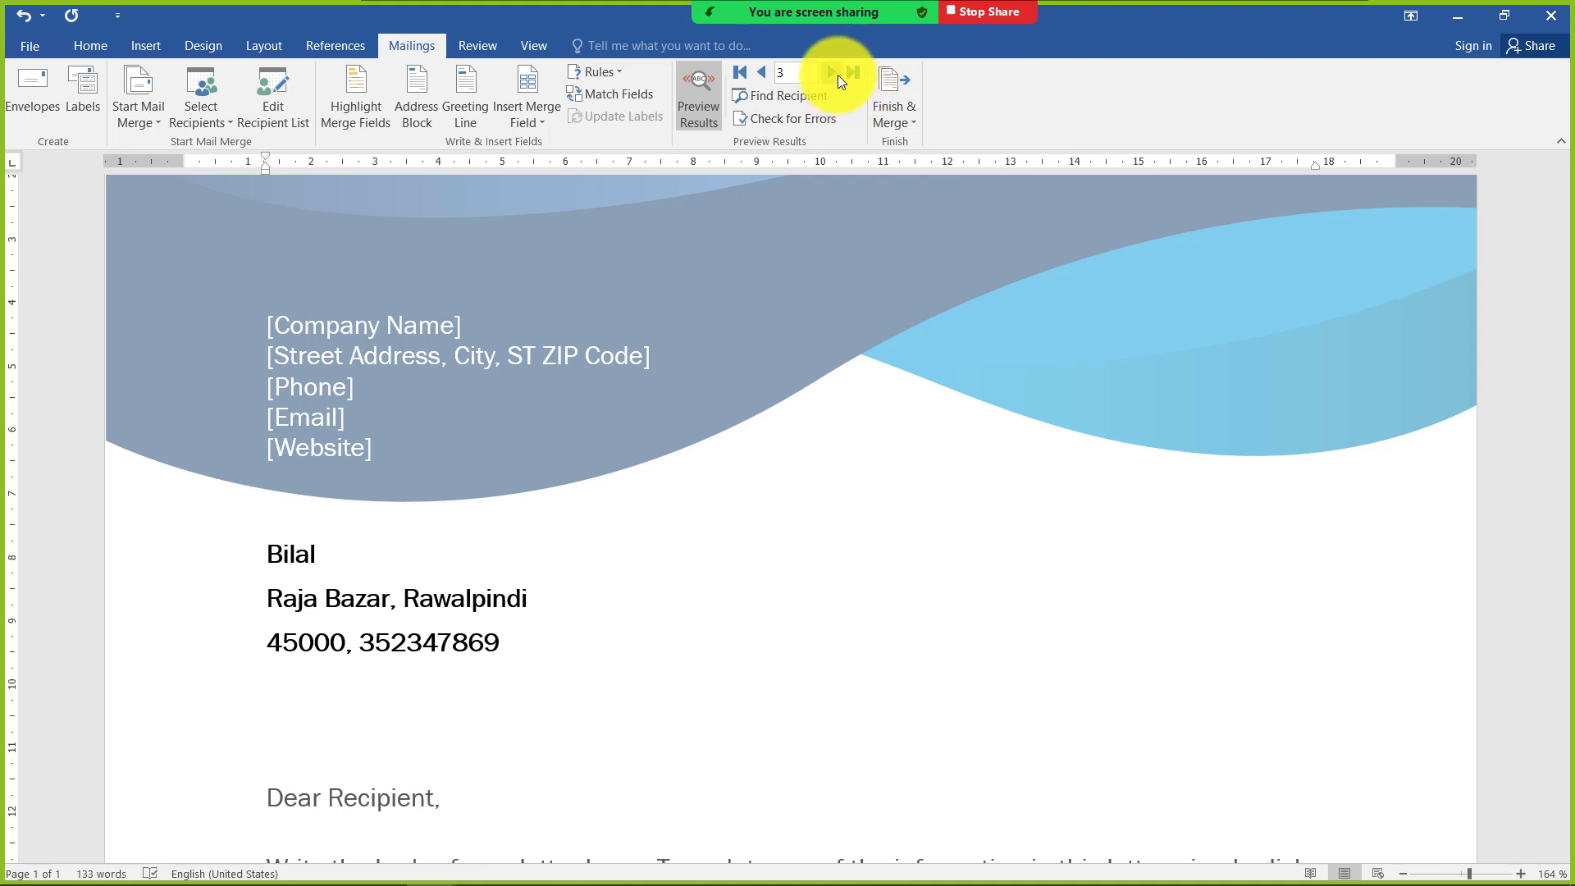
{"action": "left_click", "coordinate": [830, 76]}
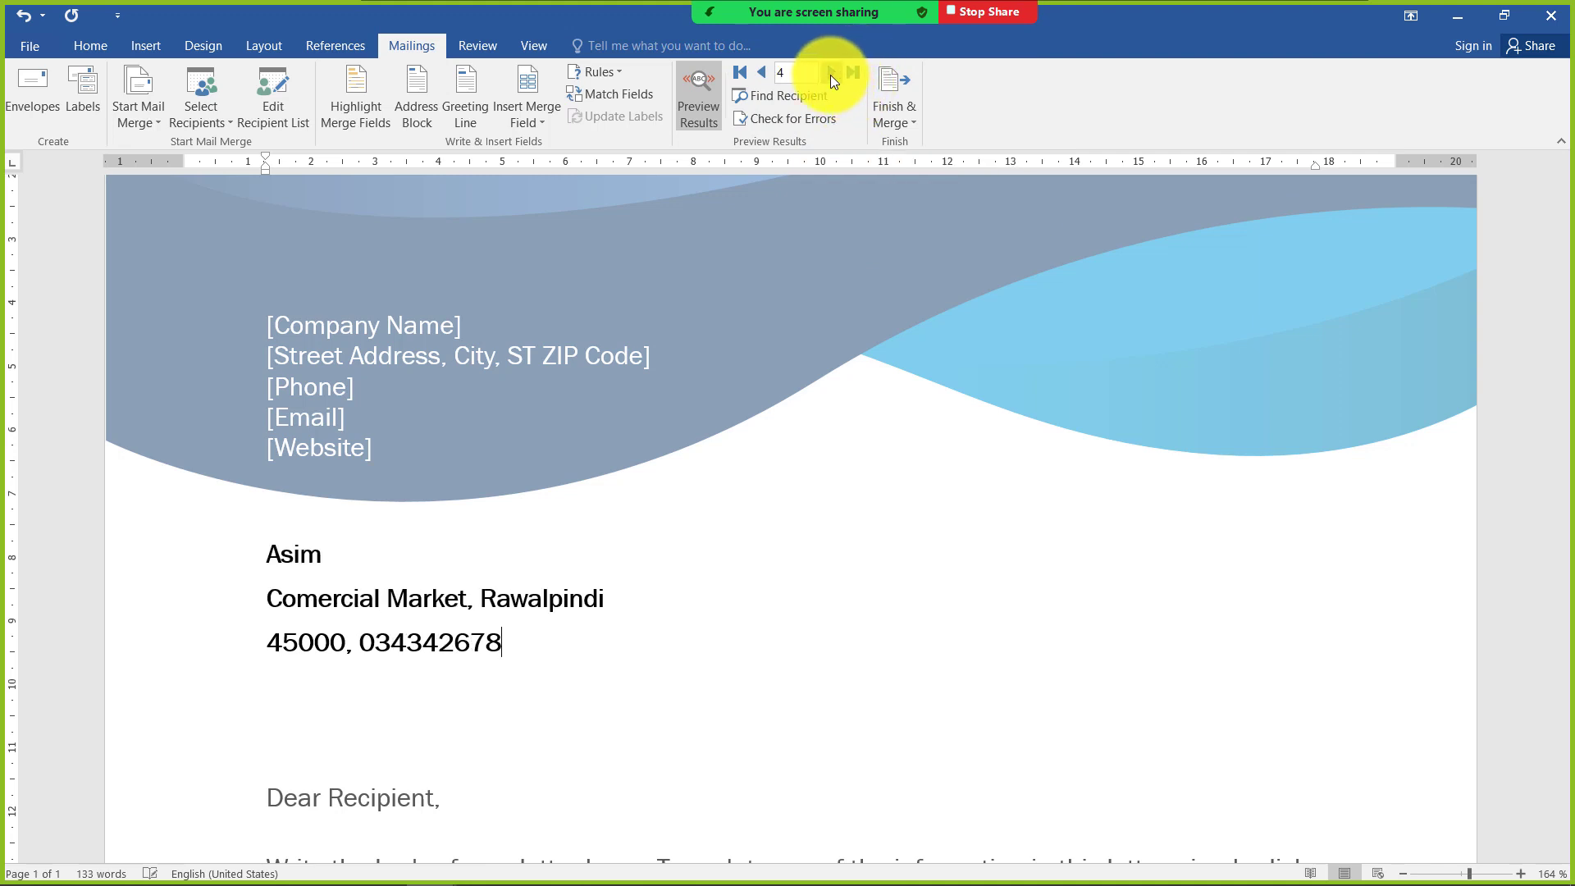
{"action": "left_click", "coordinate": [765, 77]}
Merge records 1 to 3 into a new document of individual letters
{"action": "left_click", "coordinate": [894, 126]}
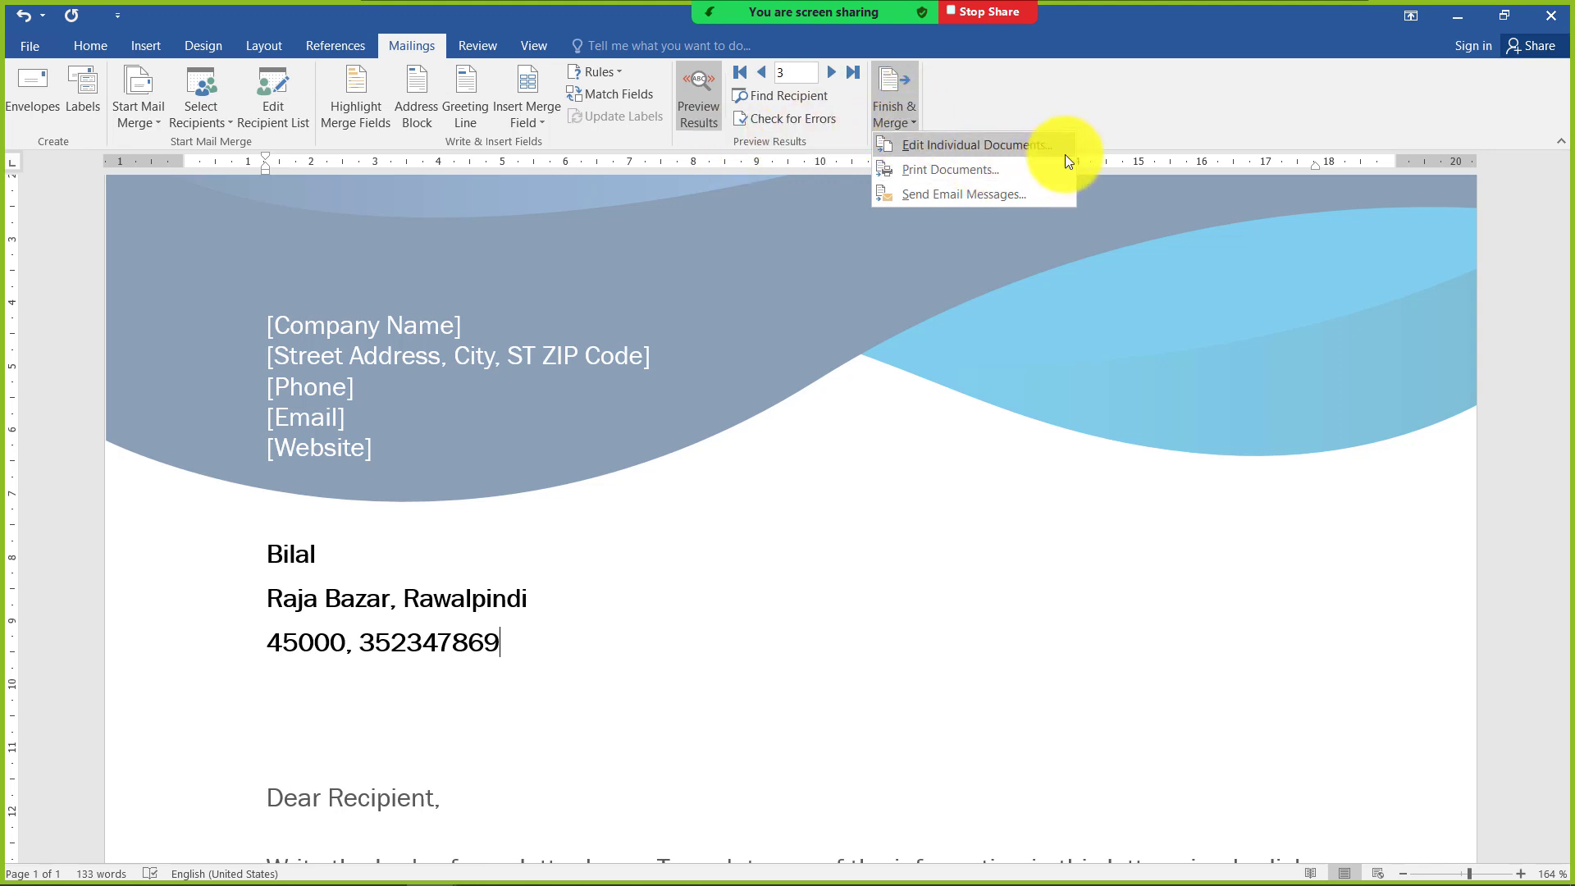
{"action": "left_click", "coordinate": [997, 143]}
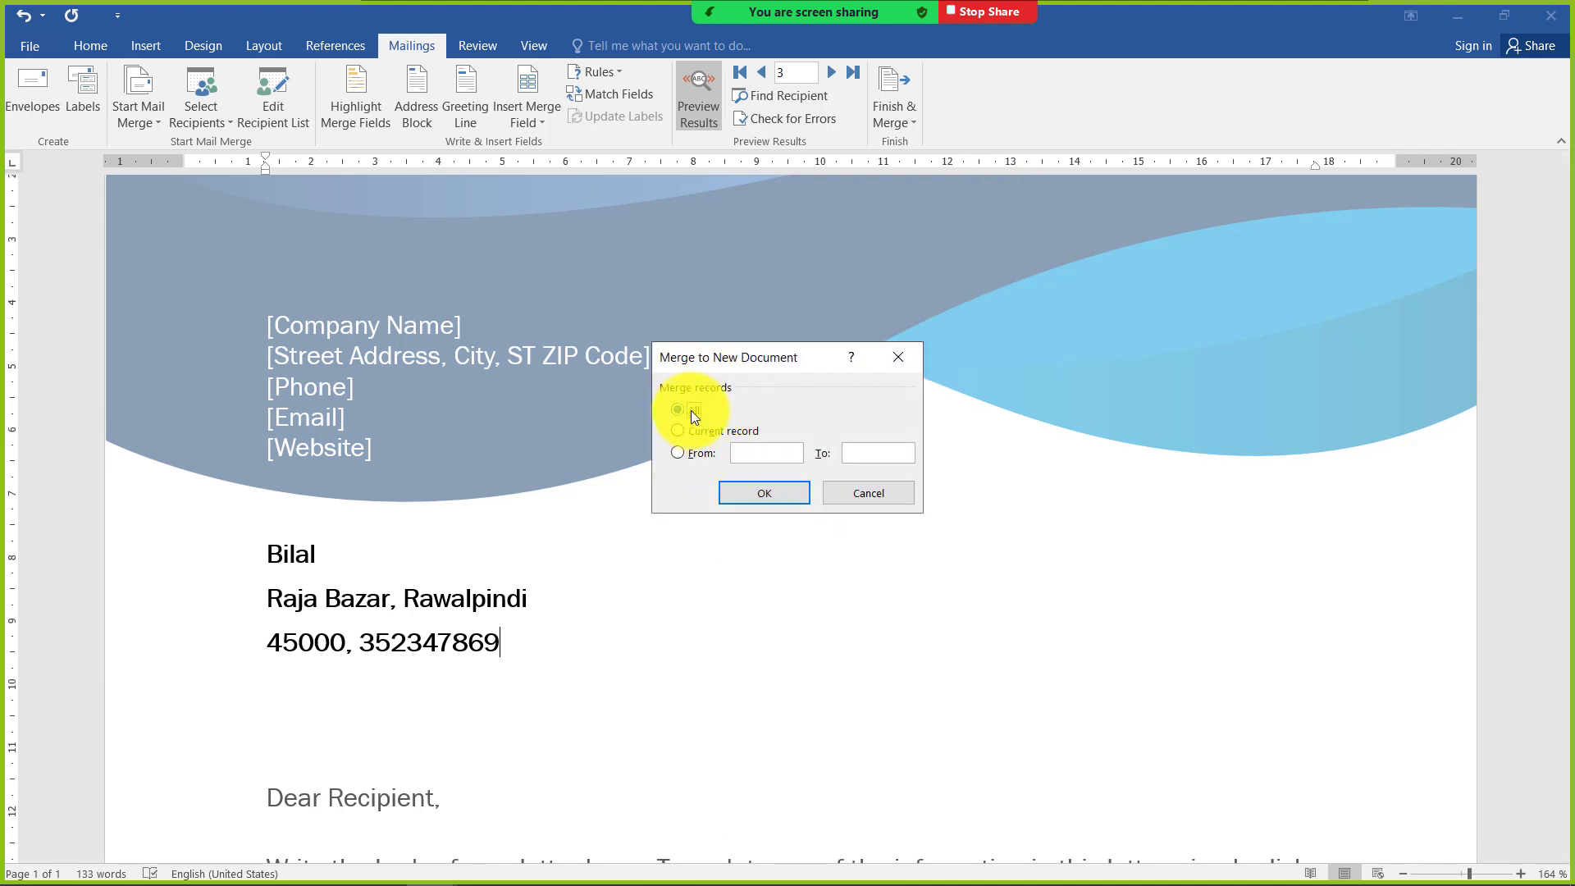
{"action": "left_click", "coordinate": [690, 435]}
{"action": "left_click", "coordinate": [696, 457]}
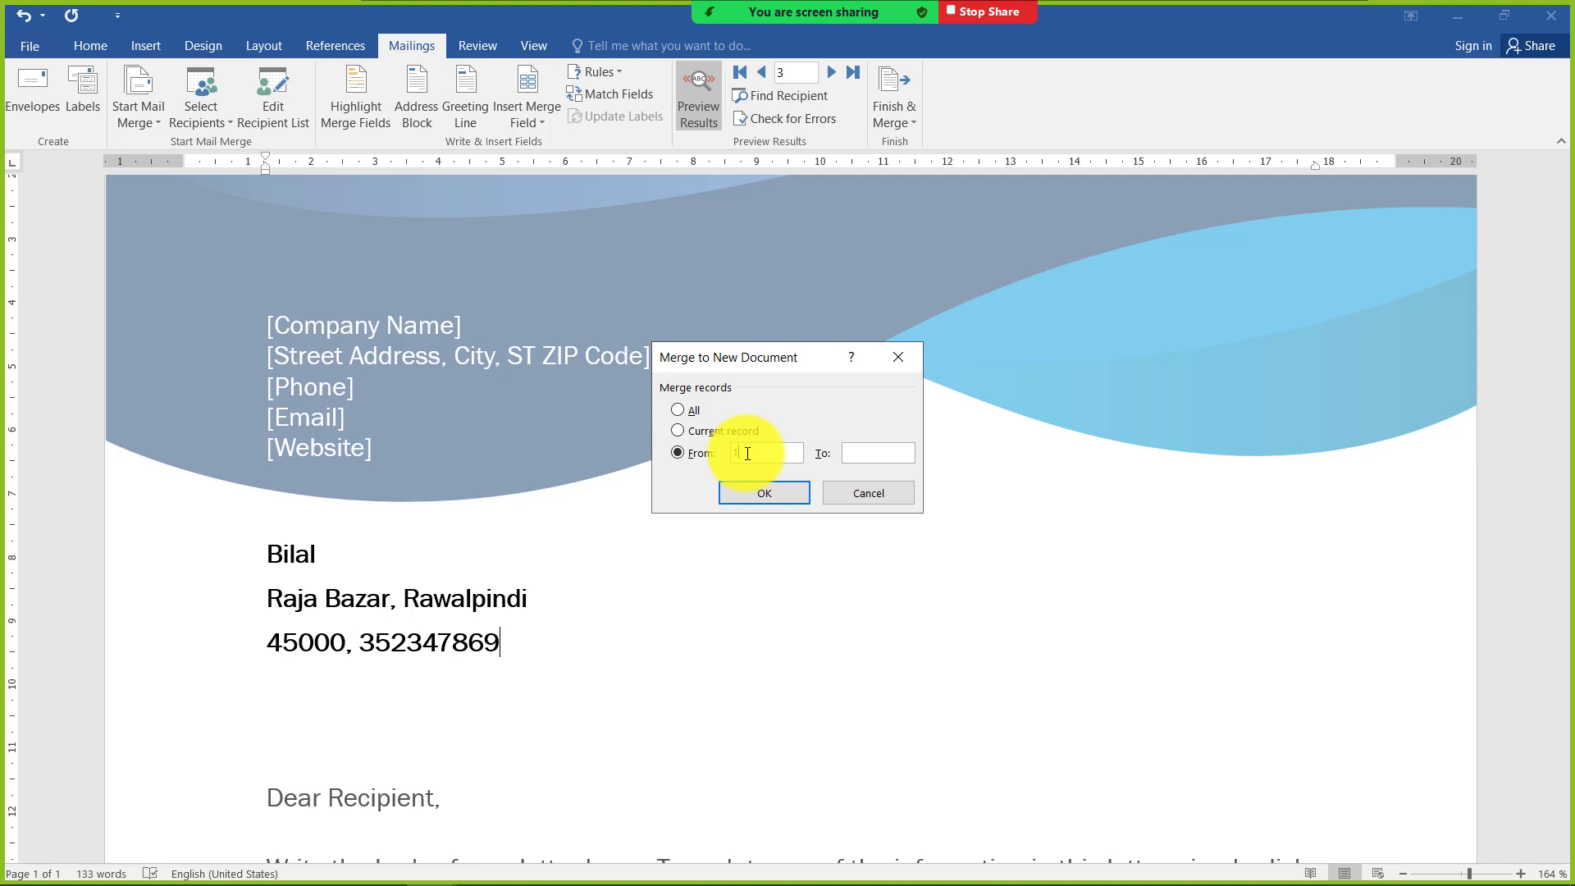
{"action": "type", "text": "3"}
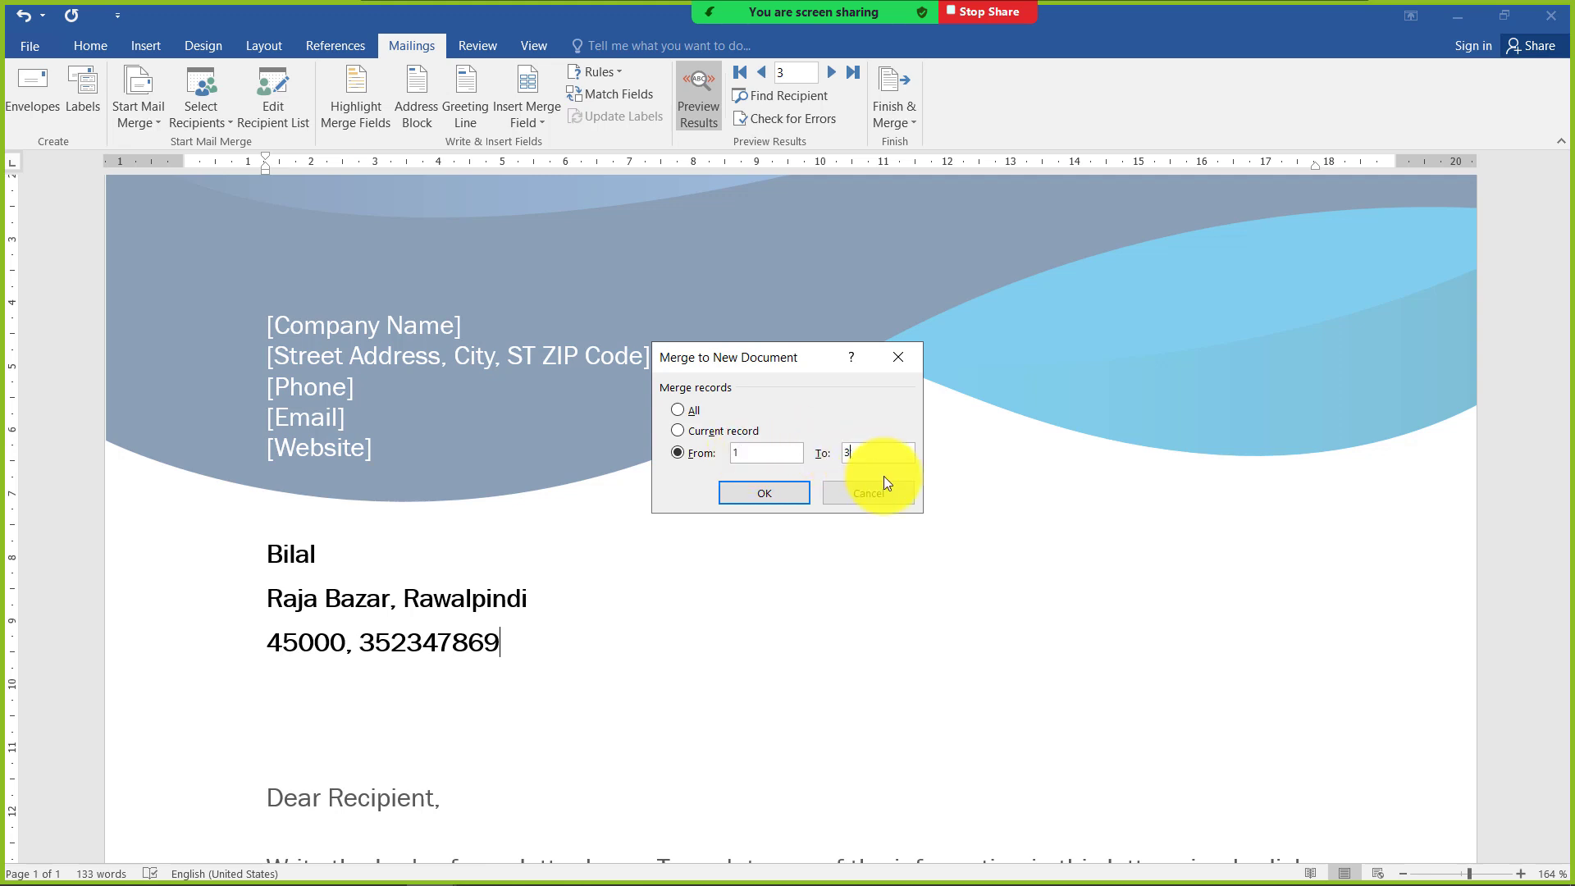
{"action": "left_click", "coordinate": [771, 499]}
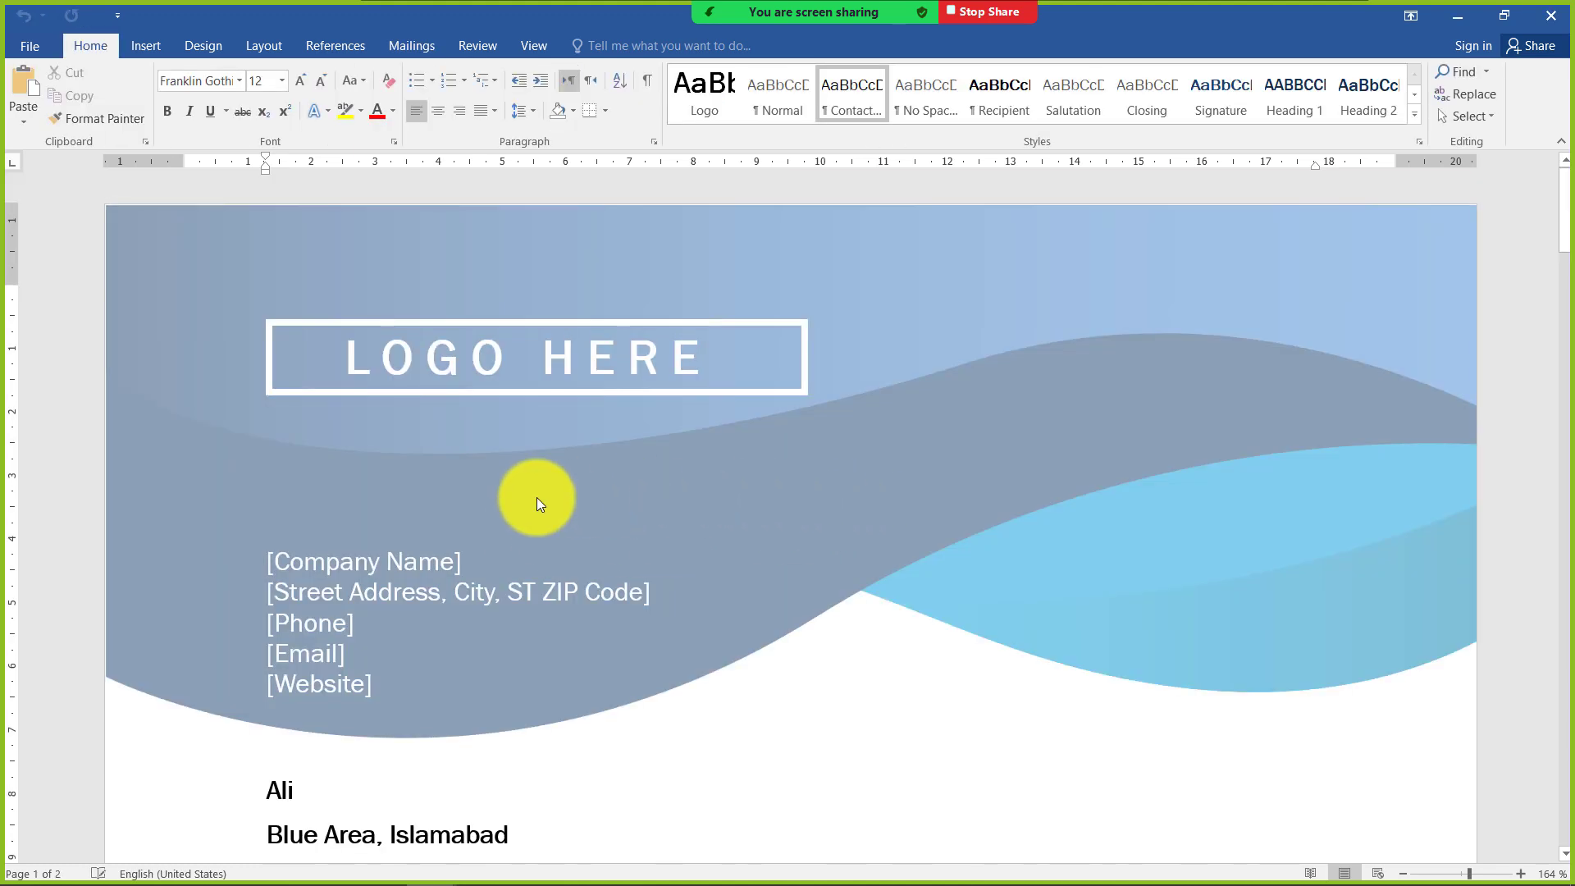
Look through the merged letters and examine each recipient's details, ending at the first letter's recipient block and body
{"action": "scroll", "coordinate": [535, 499], "scroll_direction": "down", "scroll_amount": 3}
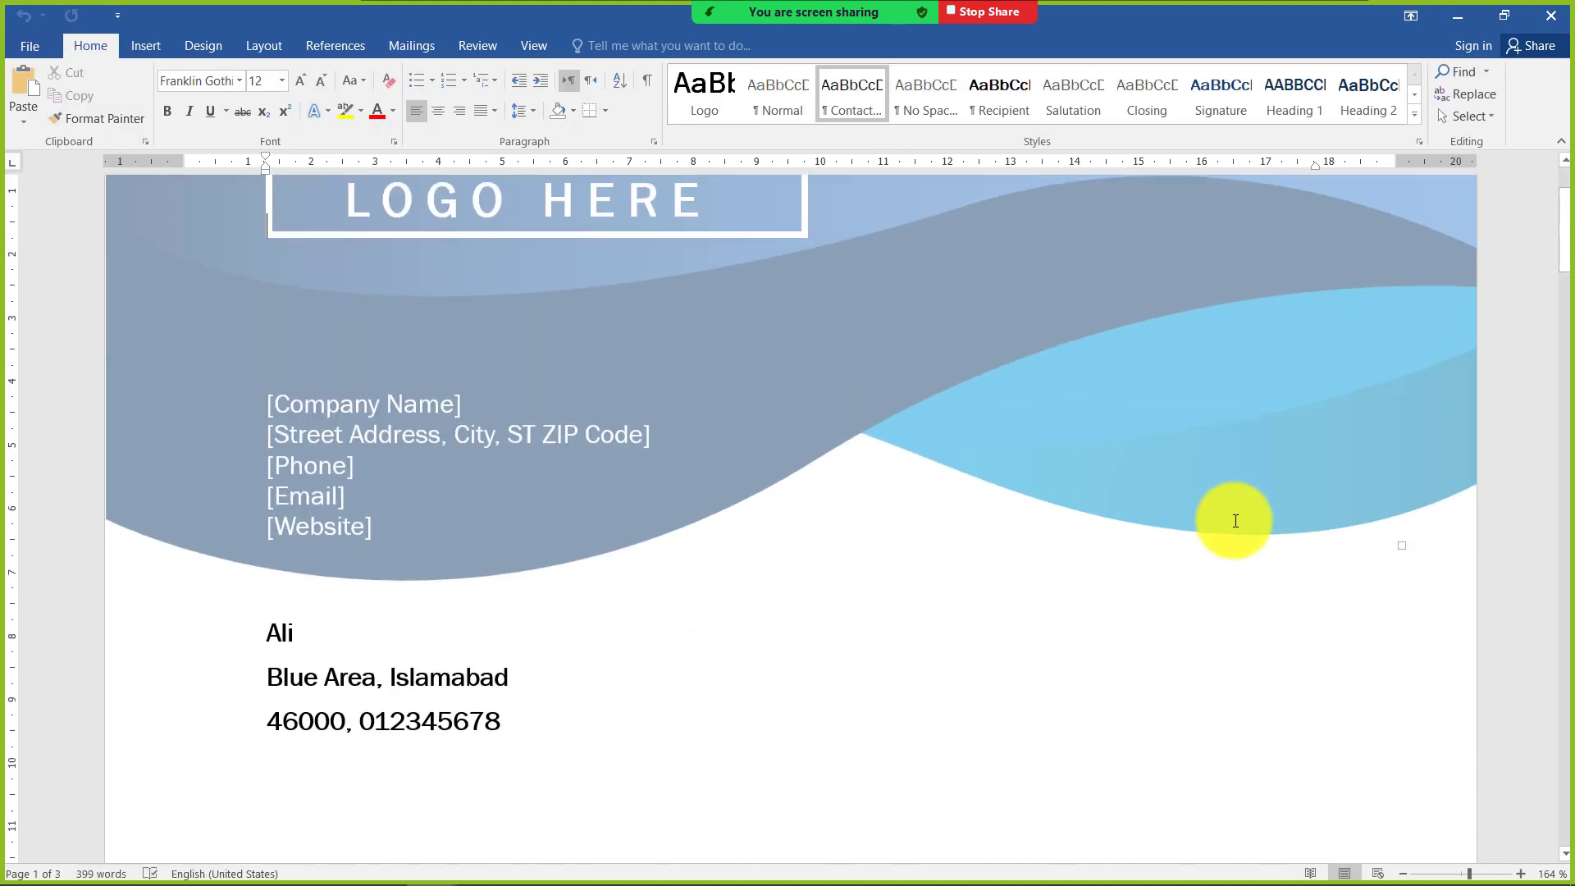
{"action": "scroll", "coordinate": [1236, 521], "scroll_direction": "down", "scroll_amount": 15}
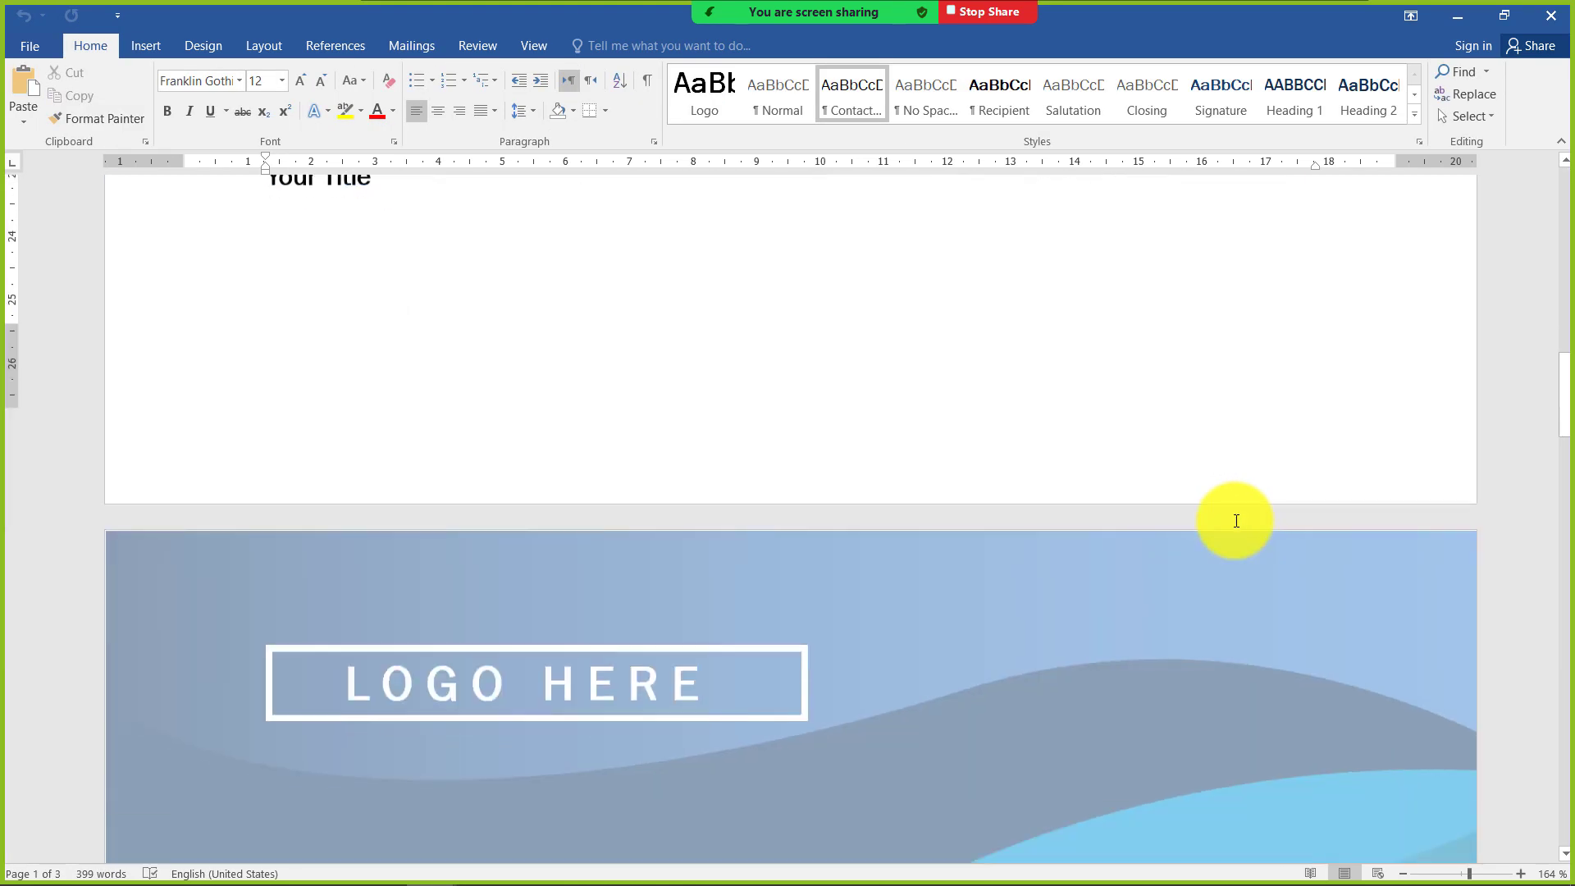
{"action": "scroll", "coordinate": [1237, 526], "scroll_direction": "down", "scroll_amount": 15}
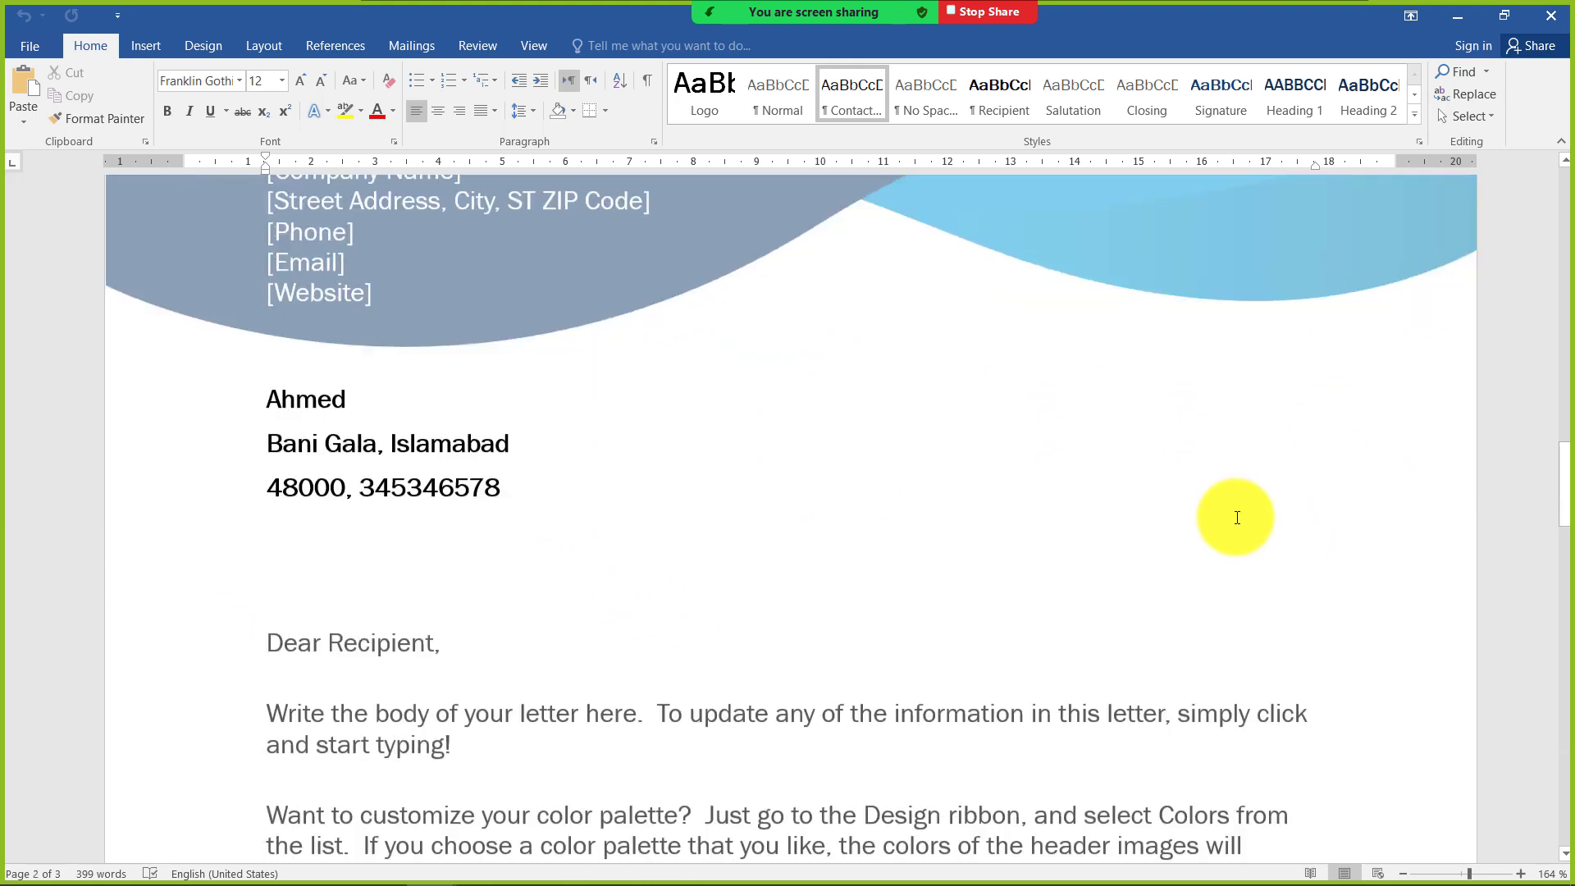
{"action": "scroll", "coordinate": [1237, 522], "scroll_direction": "down", "scroll_amount": 15}
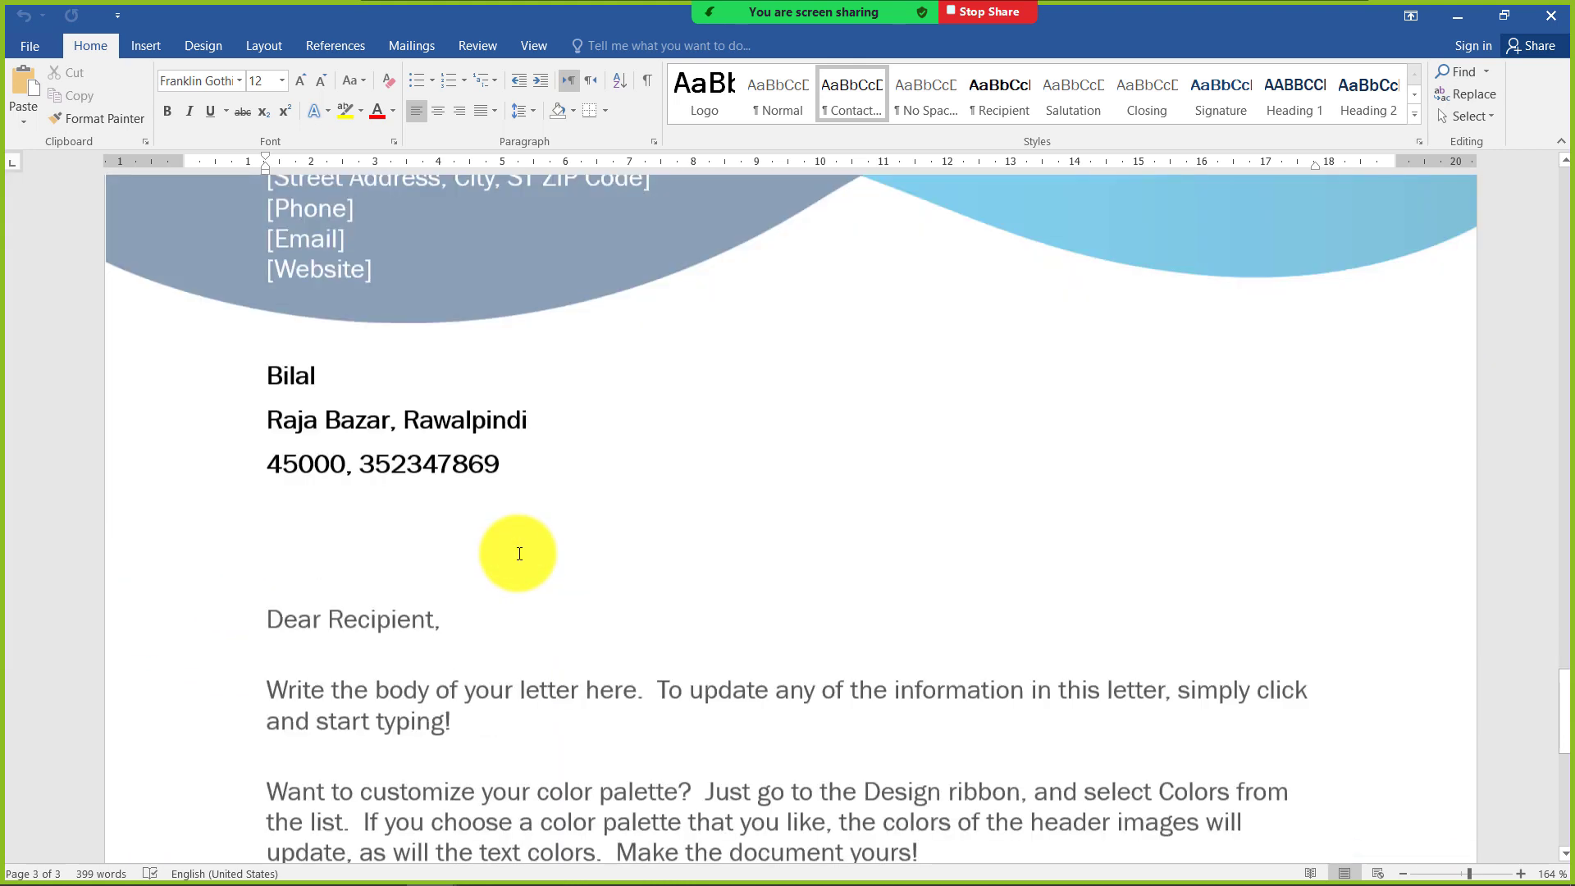
{"action": "scroll", "coordinate": [544, 574], "scroll_direction": "down", "scroll_amount": 3}
{"action": "scroll", "coordinate": [1336, 580], "scroll_direction": "up", "scroll_amount": 12}
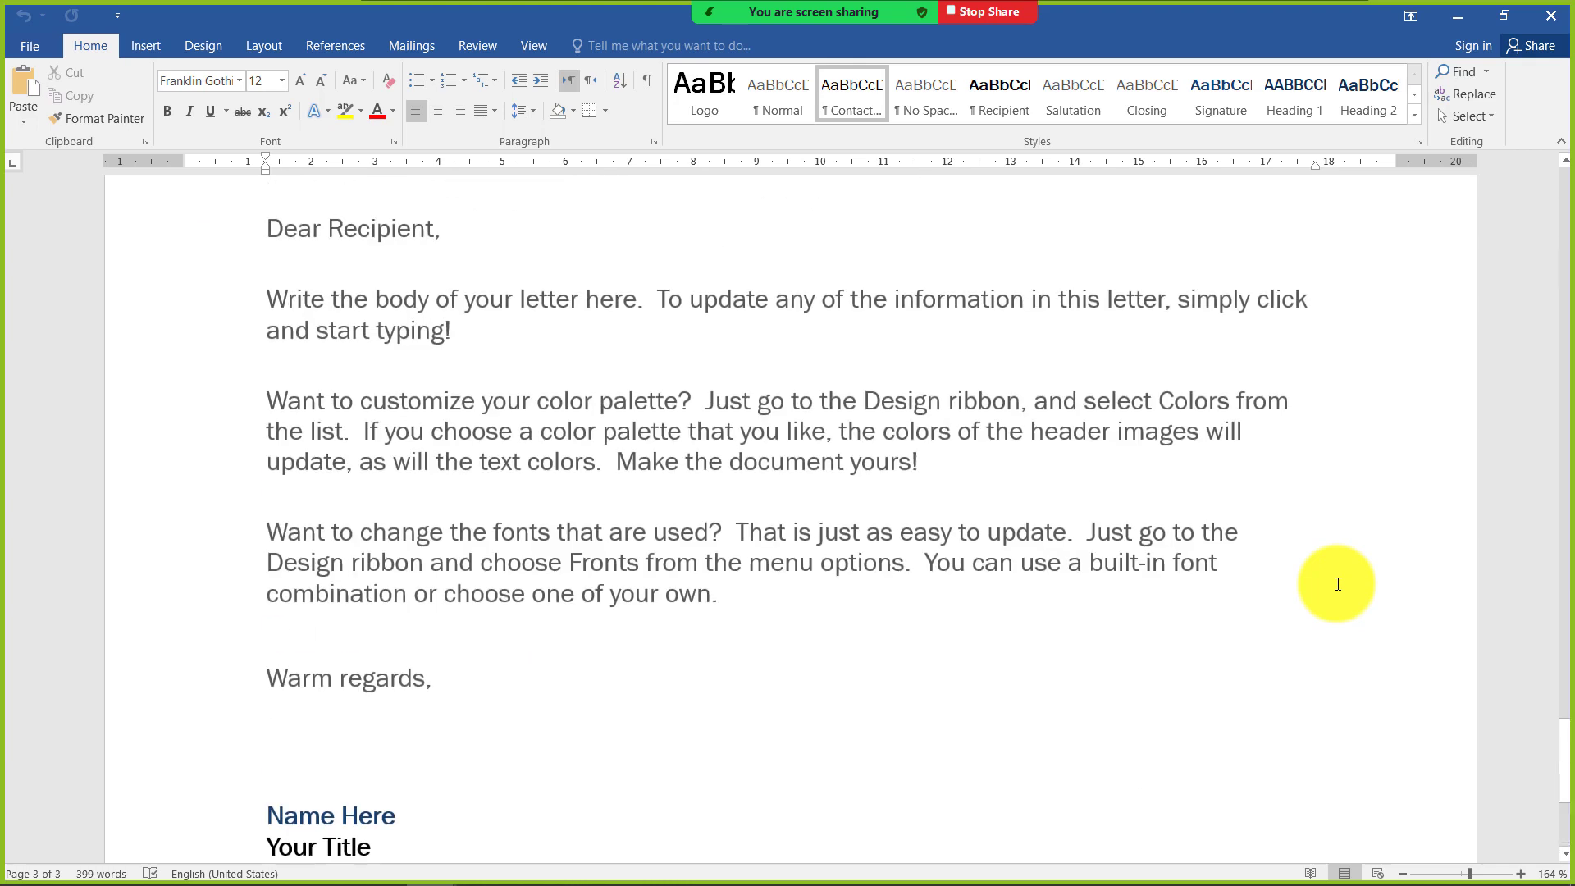
{"action": "scroll", "coordinate": [1337, 583], "scroll_direction": "up", "scroll_amount": 20}
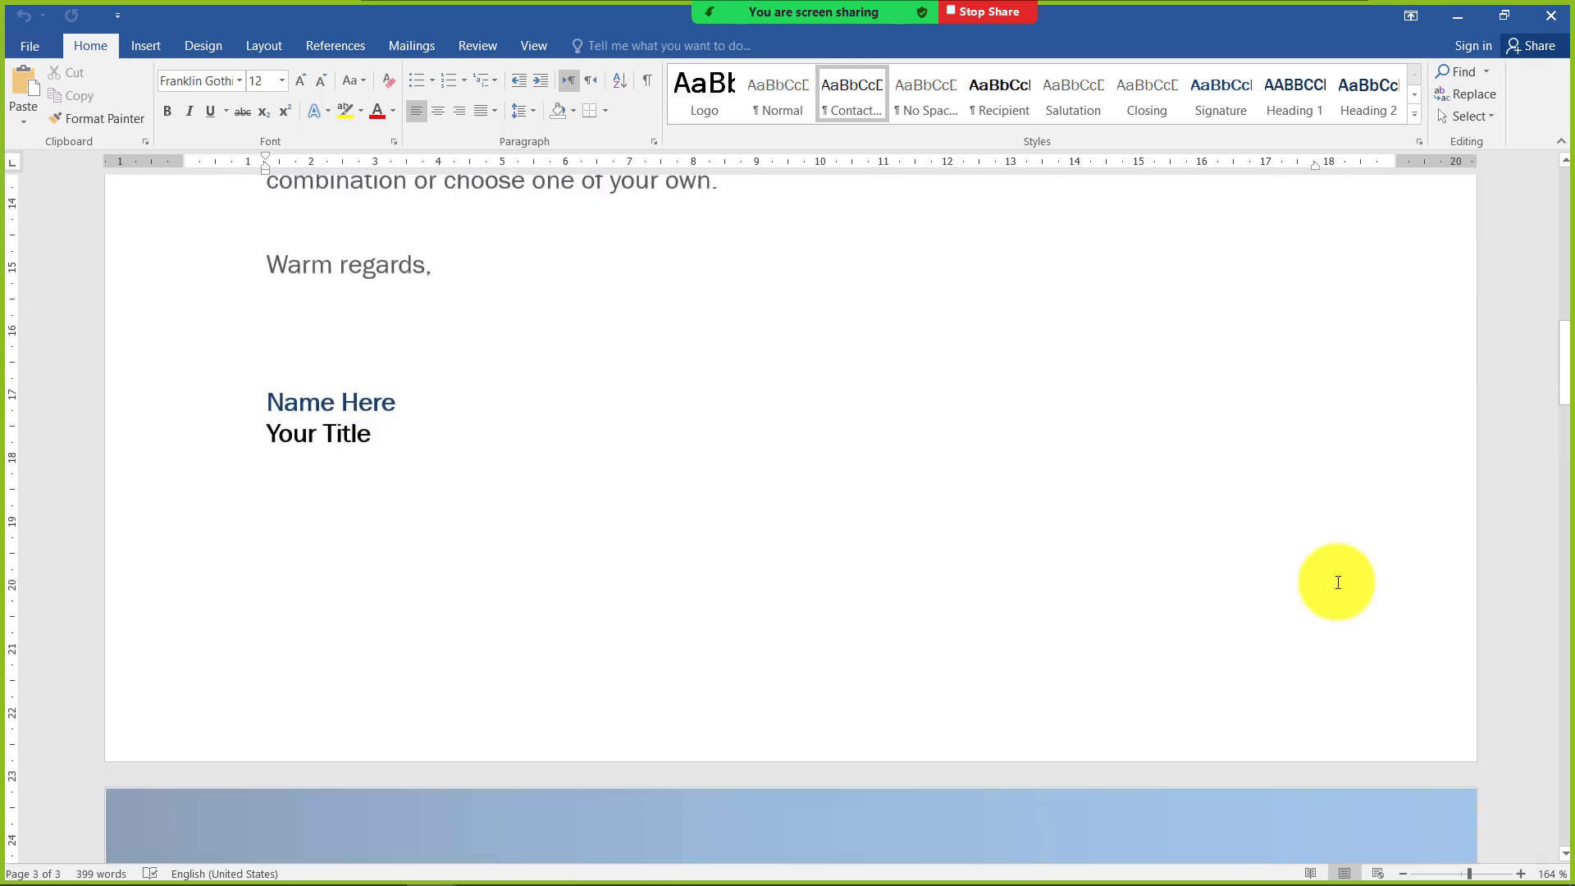
{"action": "scroll", "coordinate": [1337, 578], "scroll_direction": "up", "scroll_amount": 3}
{"action": "scroll", "coordinate": [1017, 564], "scroll_direction": "down", "scroll_amount": 3}
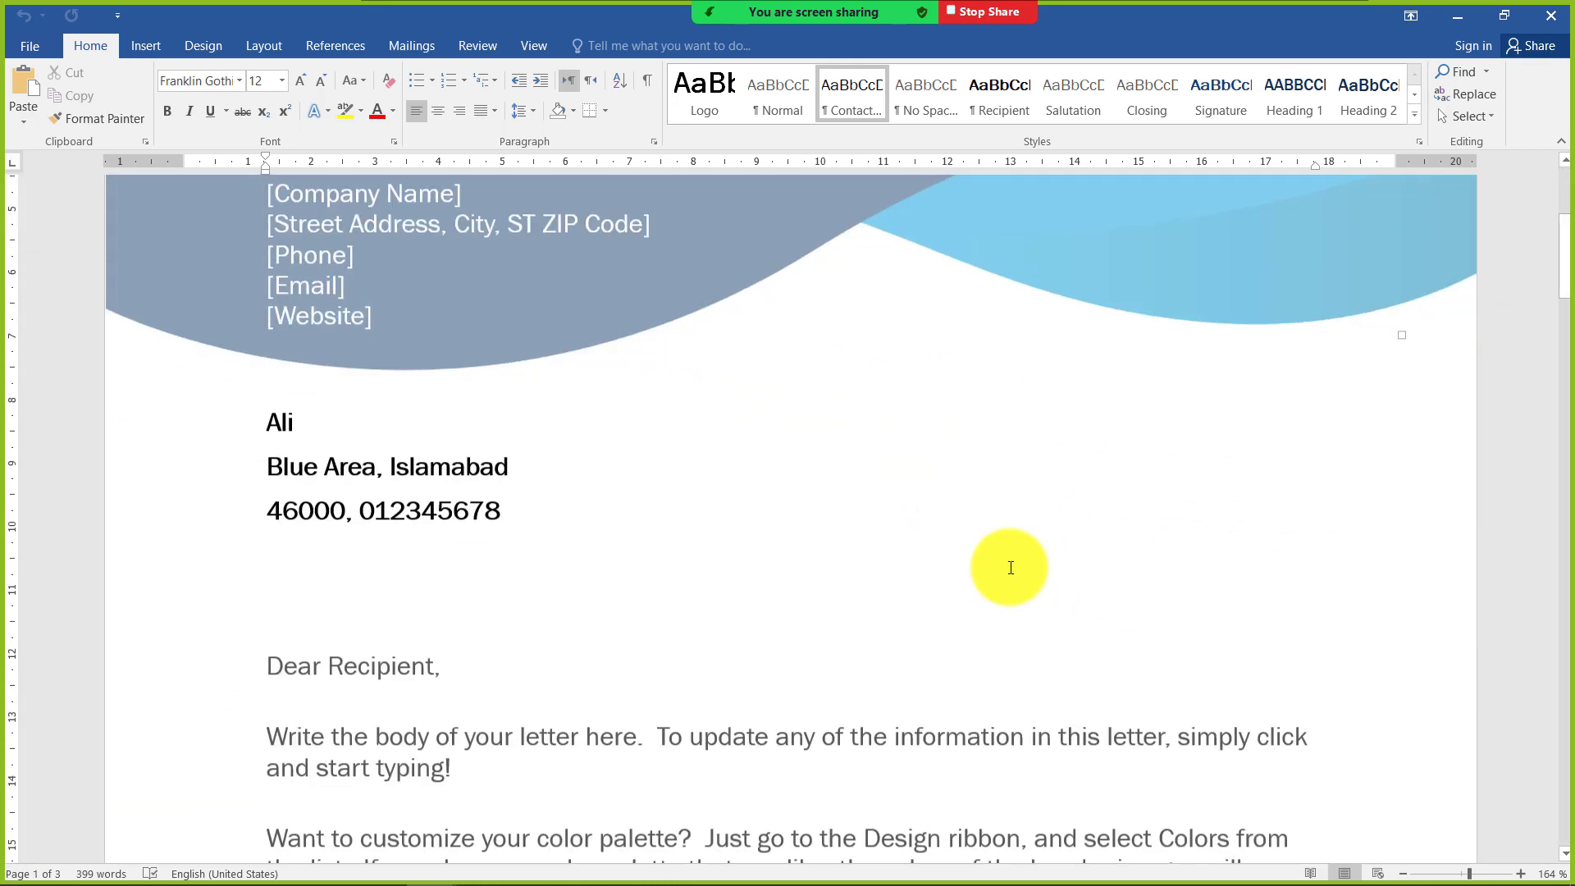
{"action": "left_click", "coordinate": [414, 47]}
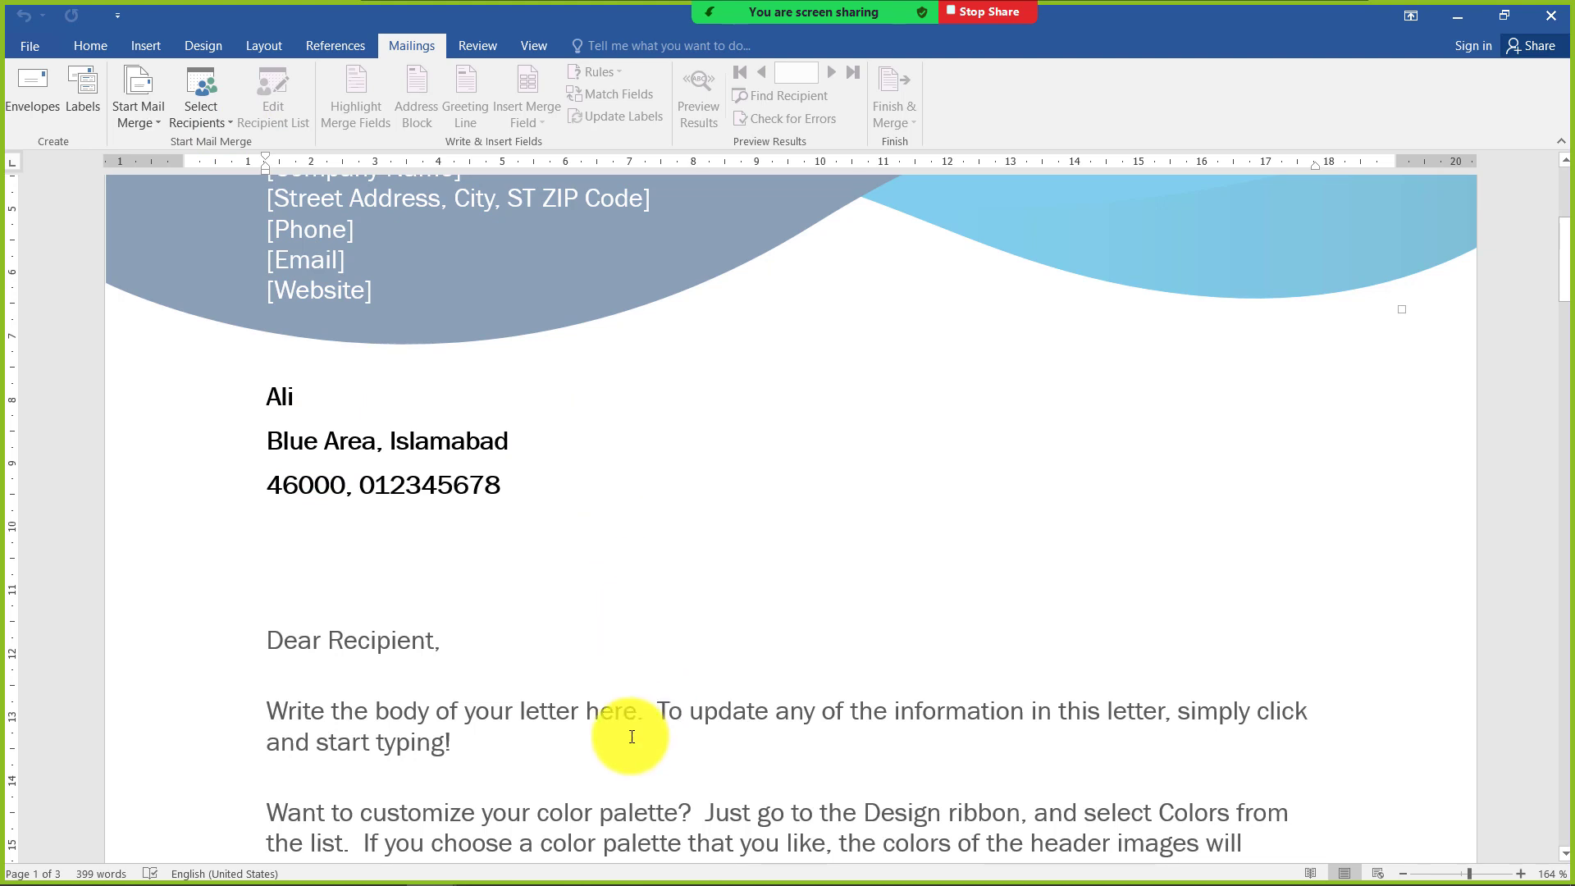
{"action": "scroll", "coordinate": [630, 735], "scroll_direction": "down", "scroll_amount": 1}
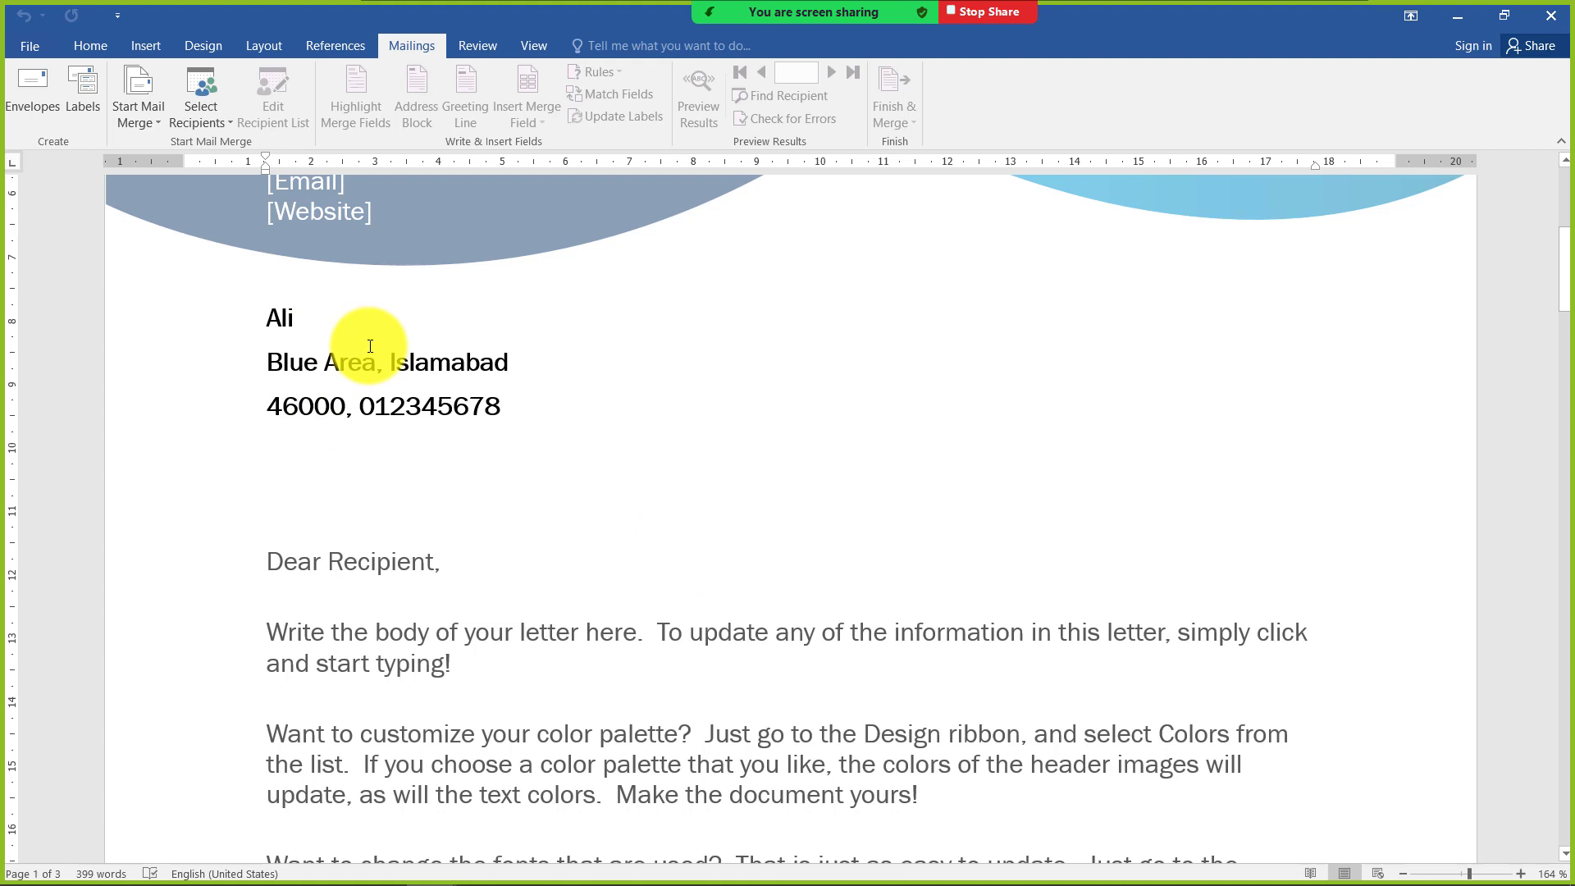
Create a new blank document and enter "Name Here" as its first line
{"action": "key", "text": "ctrl+n"}
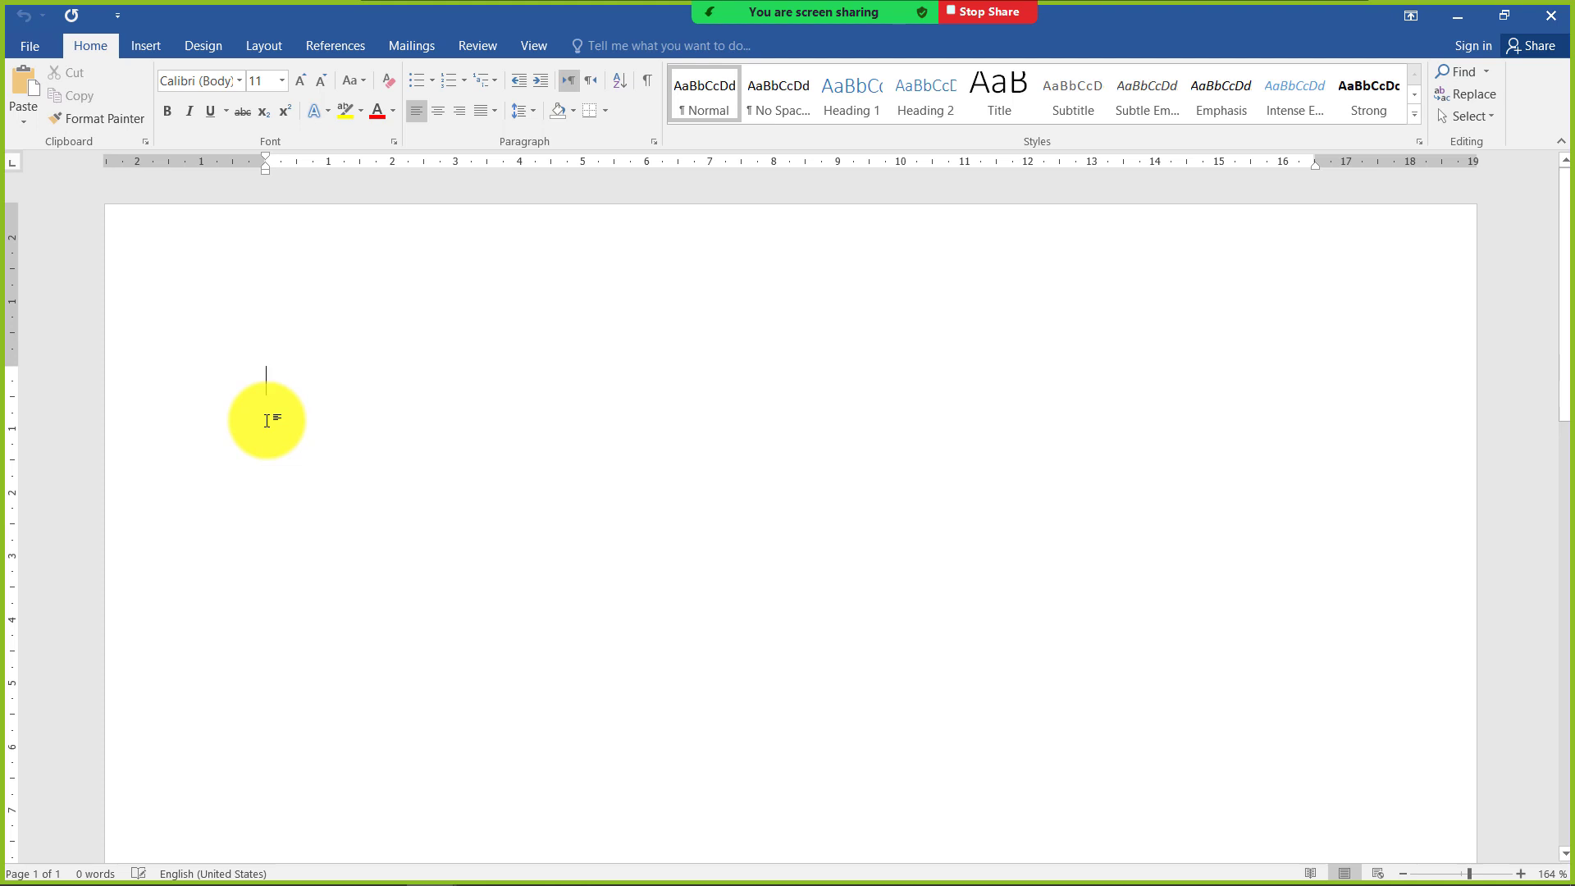
{"action": "type", "text": "NAme"}
{"action": "key", "text": "BackSpace"}
{"action": "type", "text": "here"}
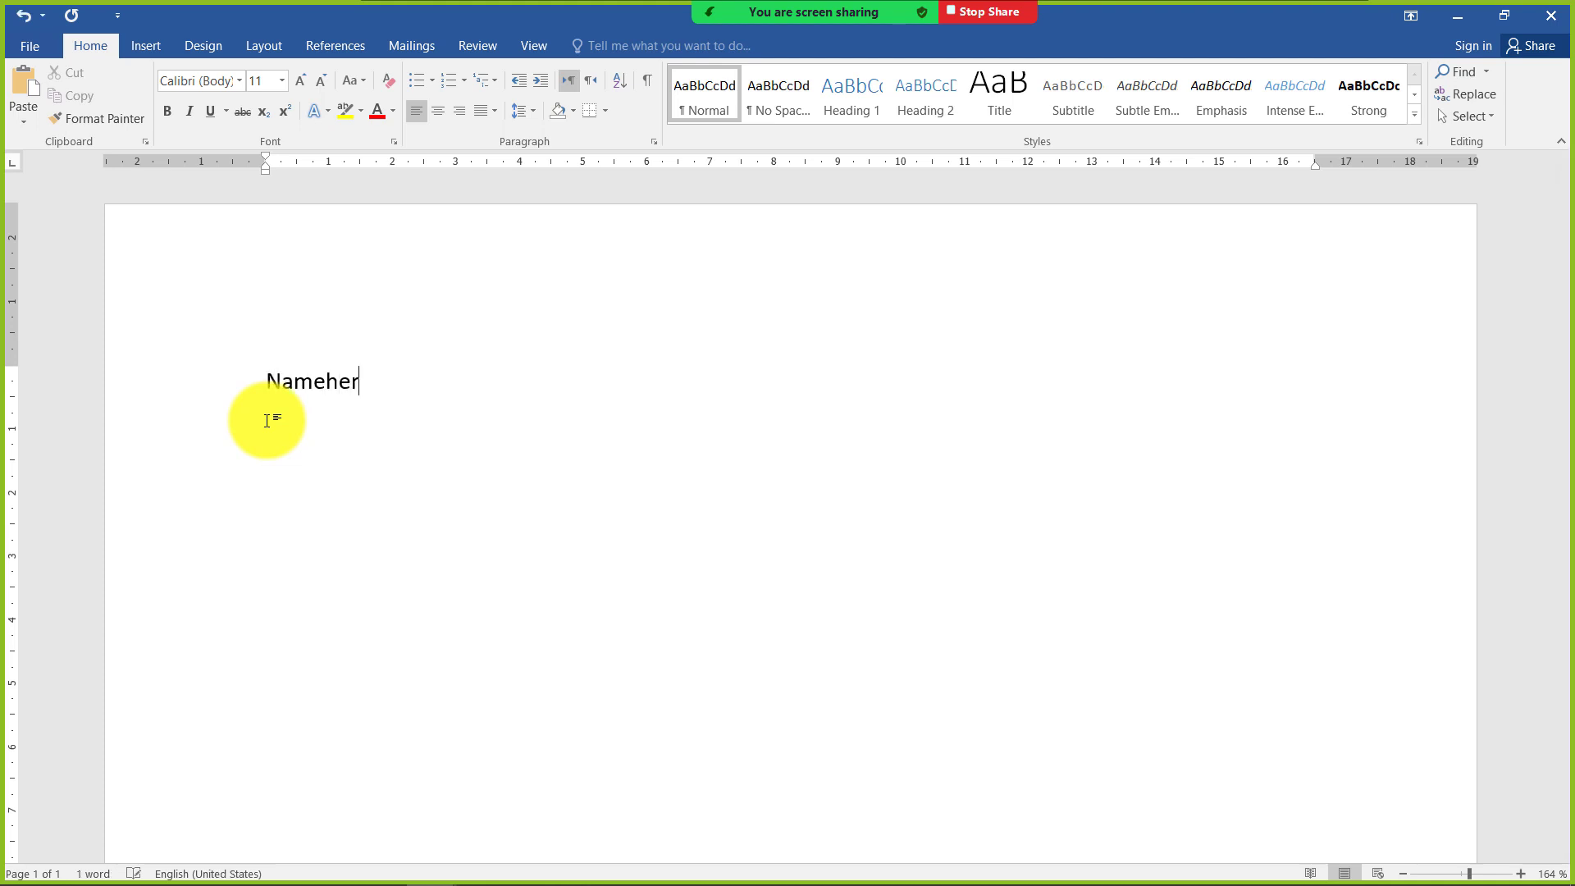
{"action": "key", "text": "BackSpace"}
{"action": "key", "text": "BackSpace"}
{"action": "key", "text": "BackSpace"}
{"action": "key", "text": "BackSpace"}
{"action": "type", "text": "Here A"}
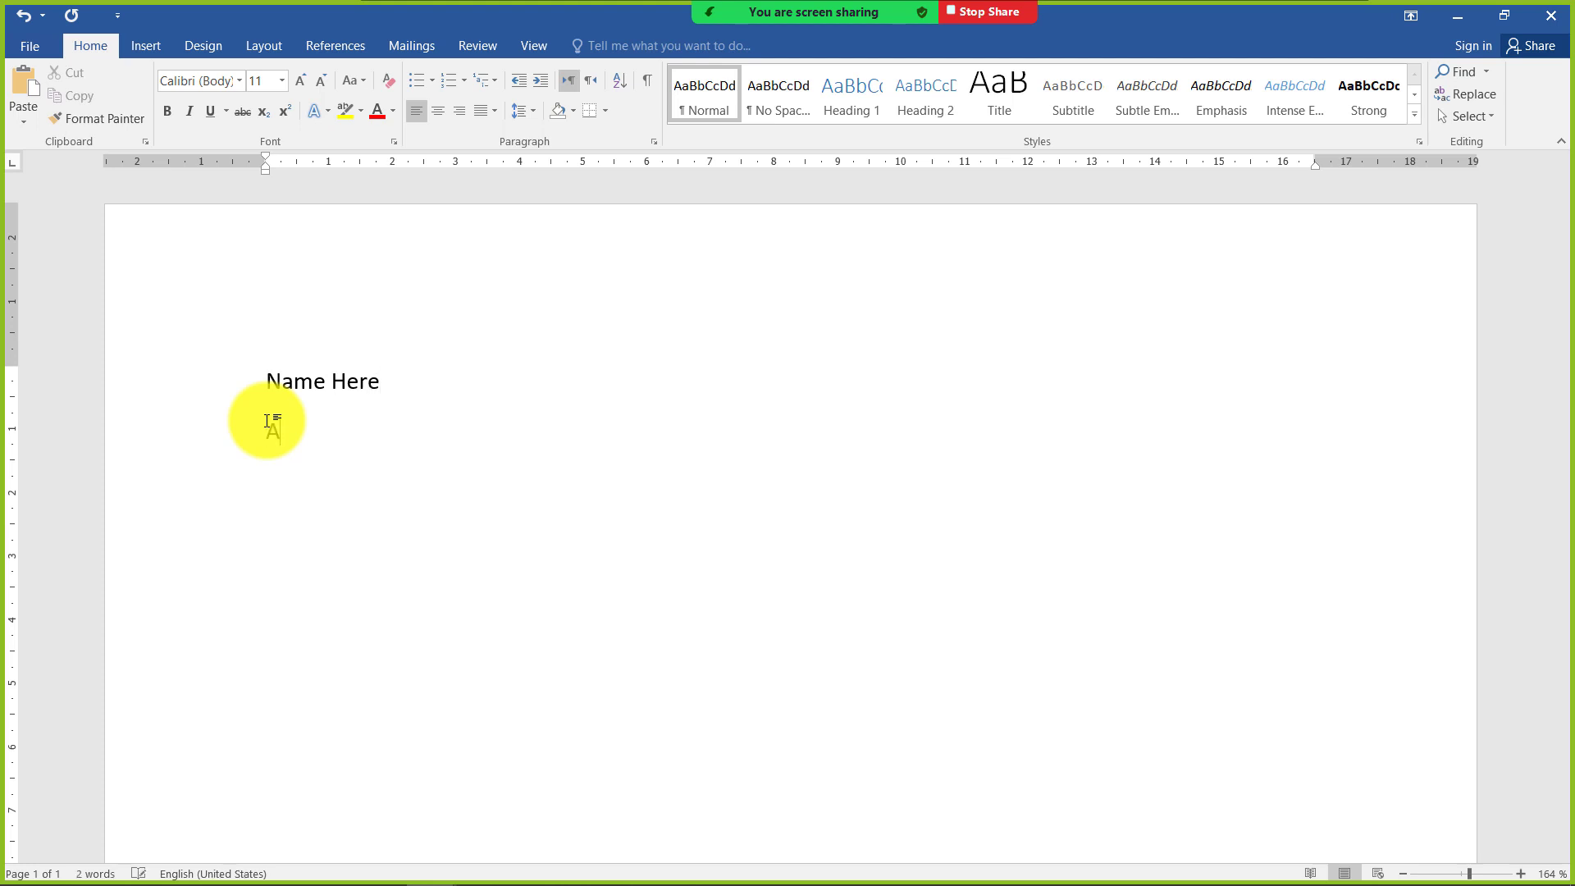
{"action": "type", "text": "ddress, City"}
Add the placeholder lines "Address, City" and "Zipcode, Contact no" below the name line
{"action": "key", "text": "Return"}
{"action": "type", "text": "Zip"}
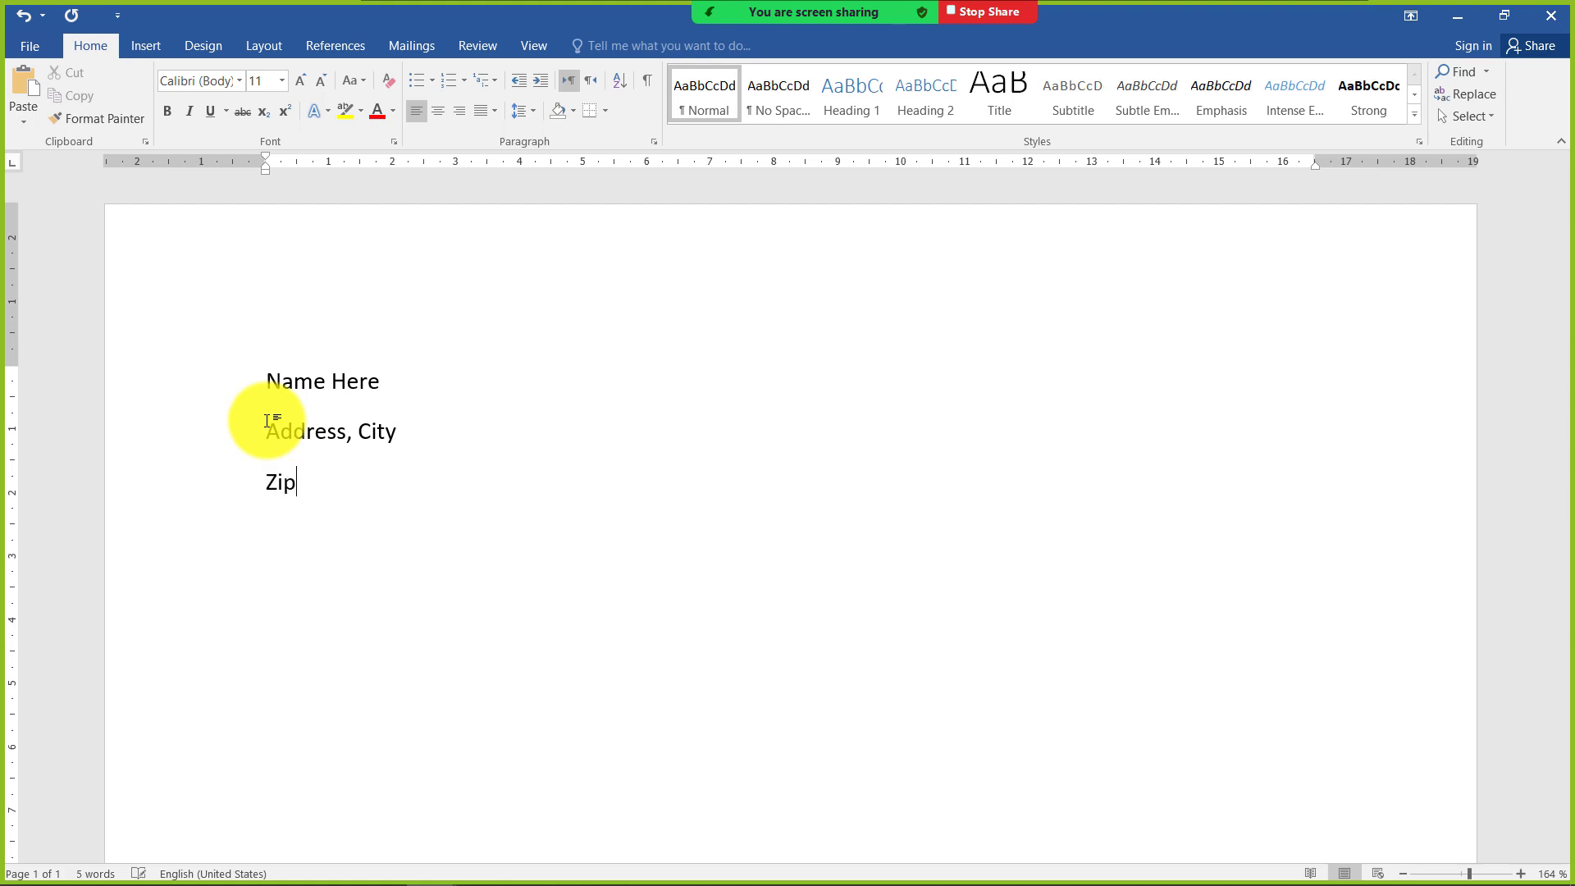
{"action": "type", "text": "code, Contac"}
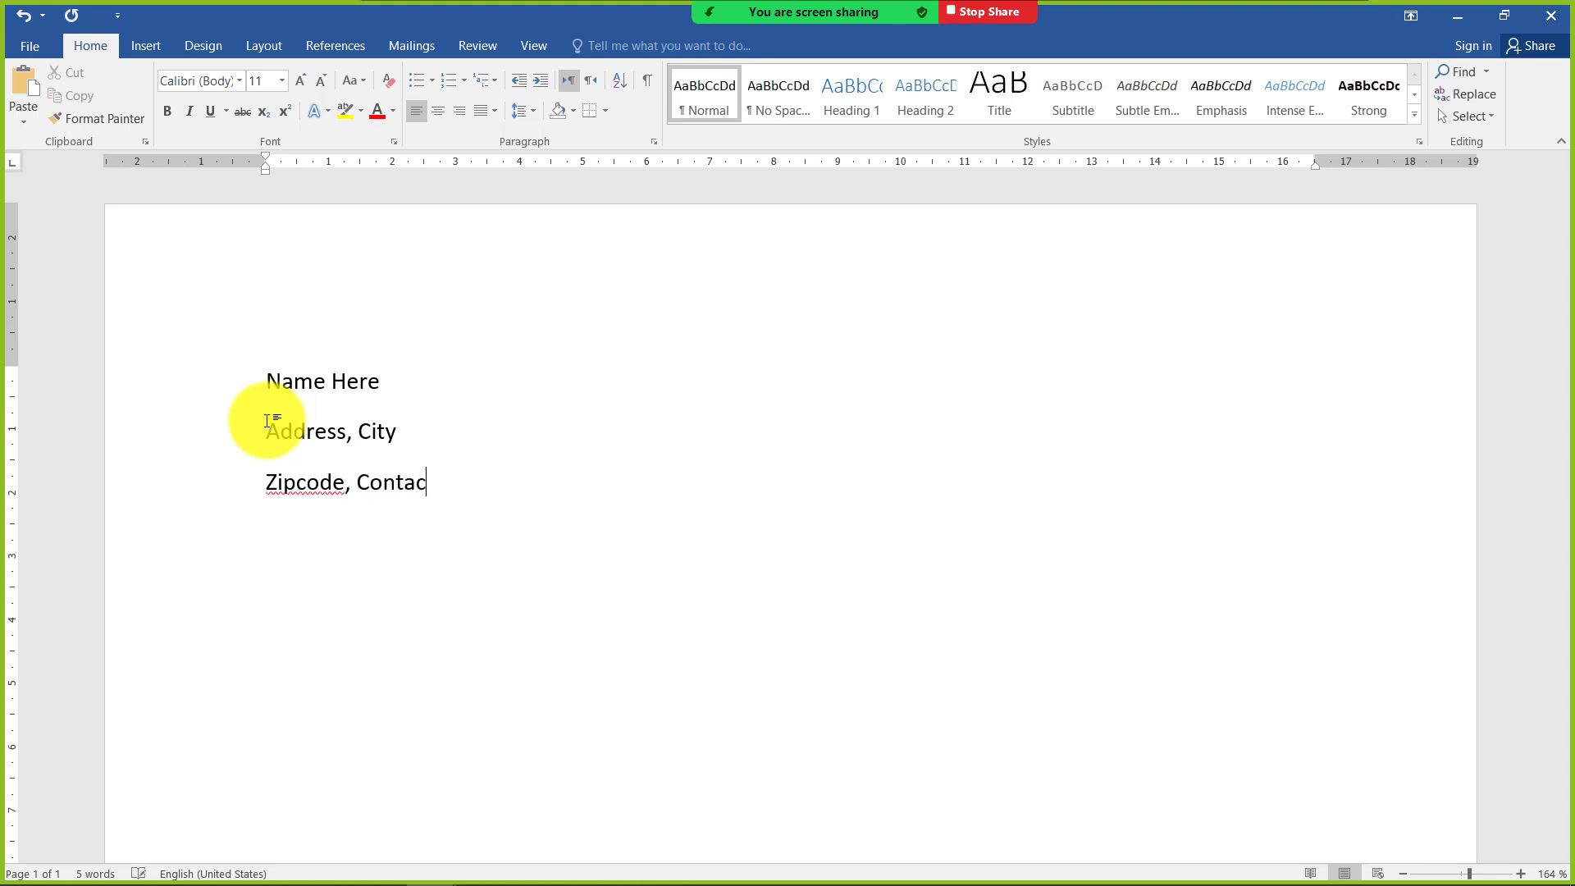
{"action": "type", "text": "t no"}
{"action": "mouse_move", "coordinate": [306, 869]}
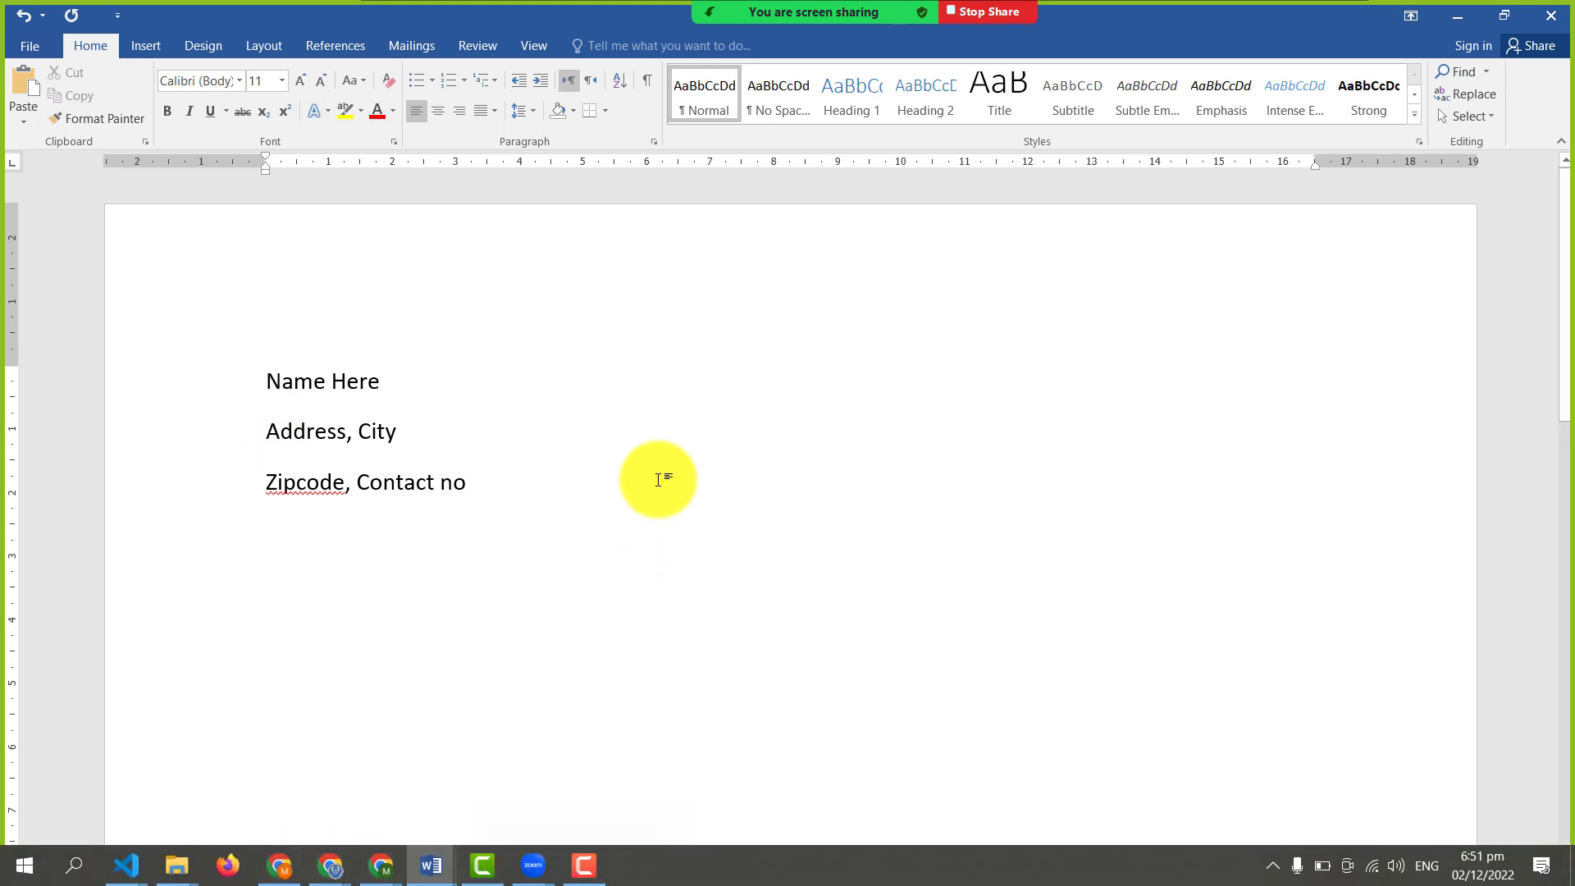
Leave a blank line below the contact line and add the salutation "Dear Sir/Ma'am," followed by a new line
{"action": "left_click", "coordinate": [468, 485]}
{"action": "key", "text": "Return"}
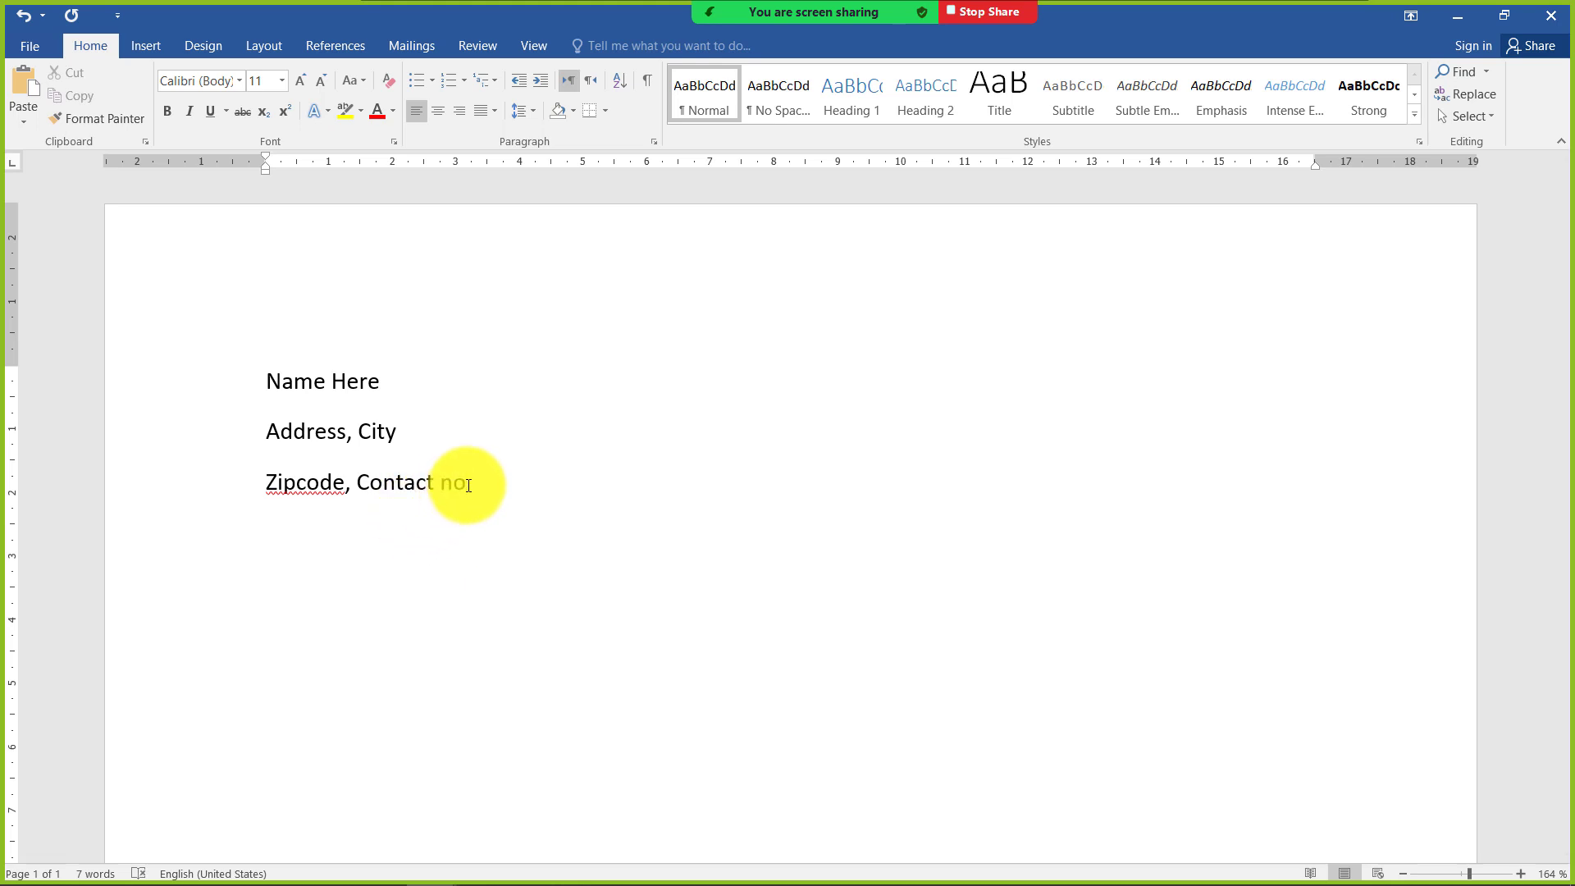
{"action": "left_click", "coordinate": [581, 872]}
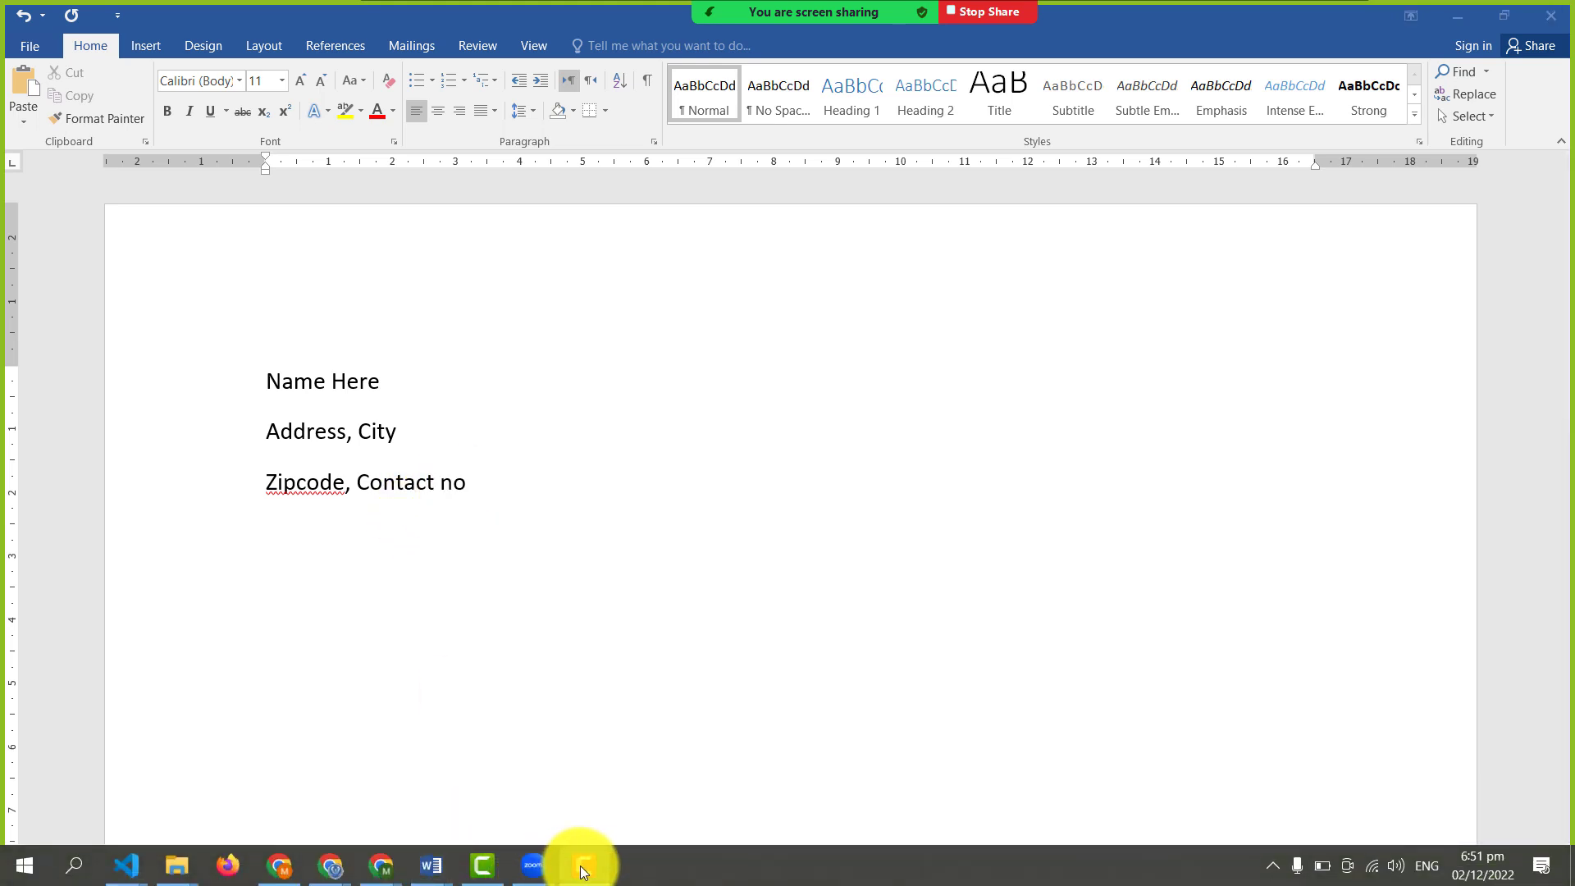
{"action": "left_click", "coordinate": [455, 526]}
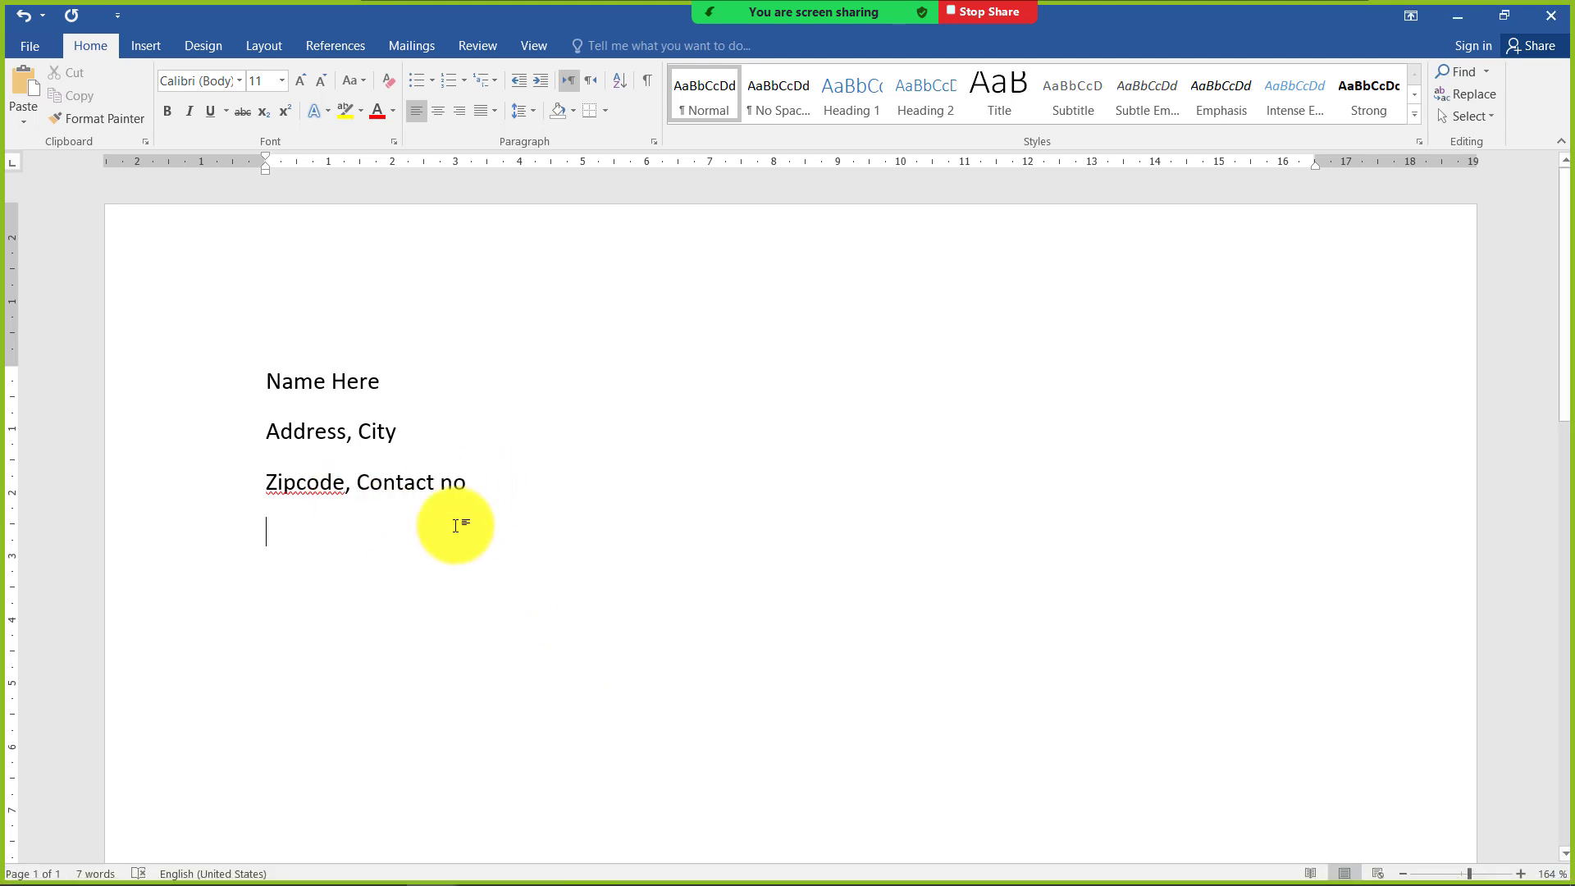
{"action": "key", "text": "Return"}
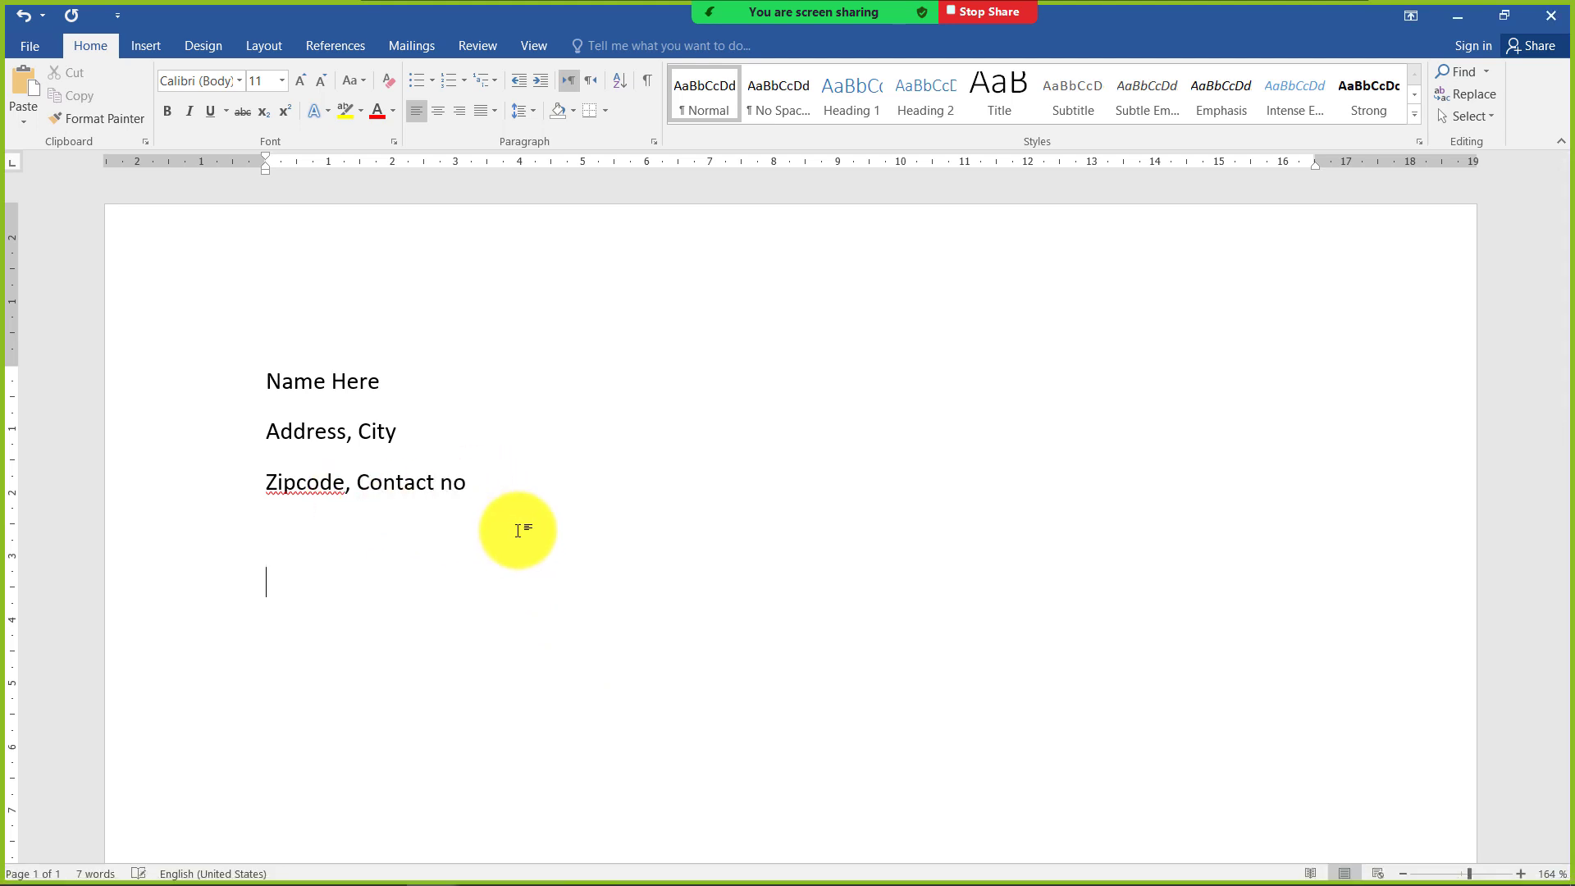
{"action": "type", "text": "Dear Sir"}
{"action": "type", "text": "/Ma"}
{"action": "type", "text": "'am"}
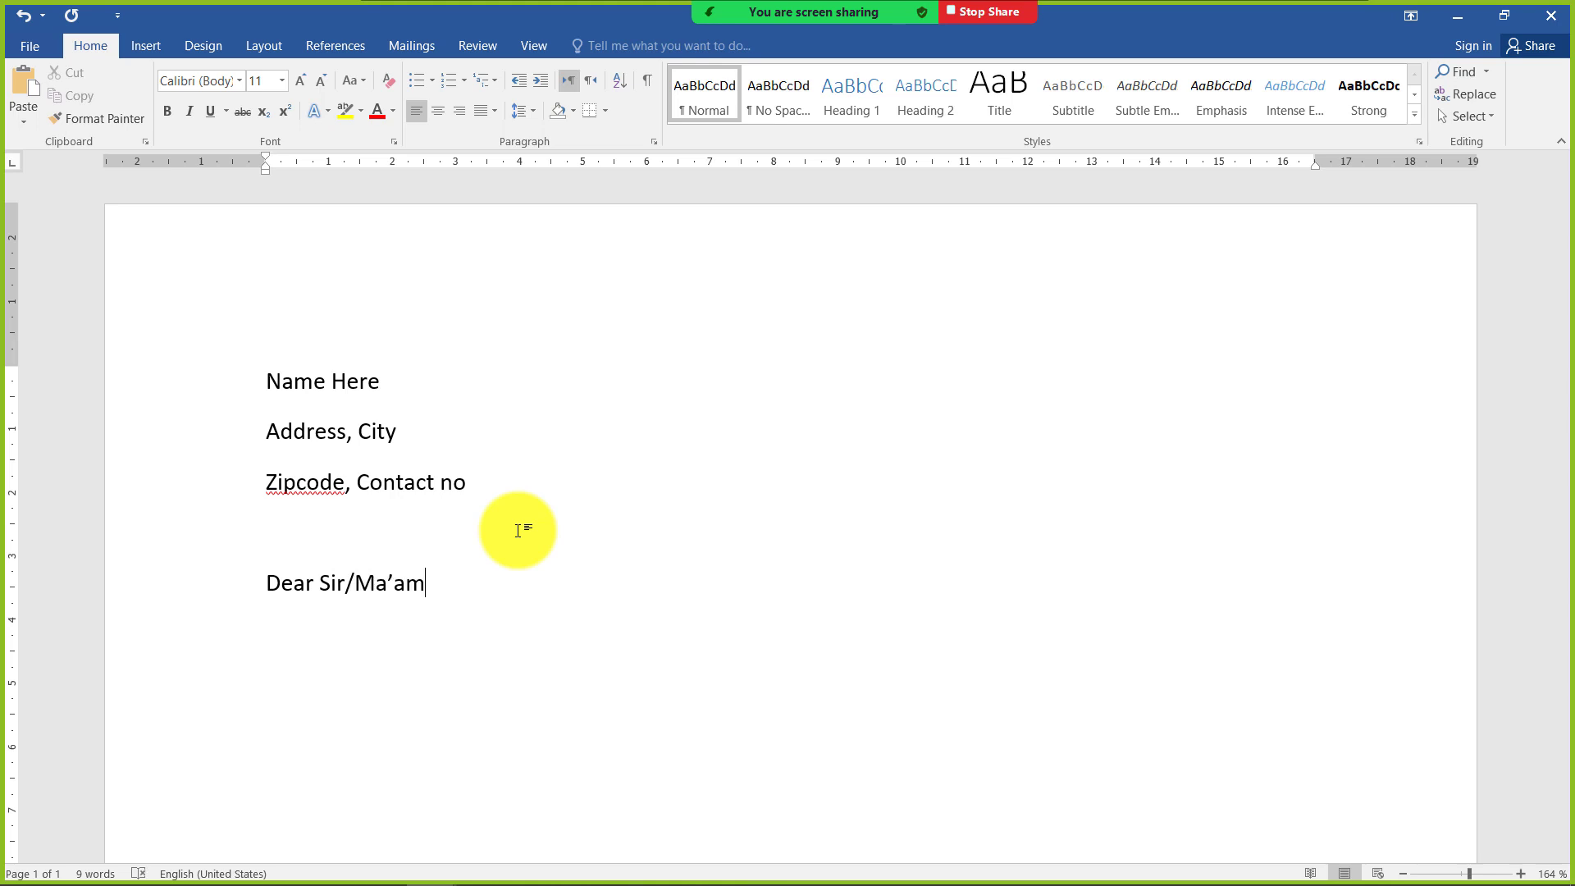
{"action": "type", "text": ","}
{"action": "key", "text": "Return"}
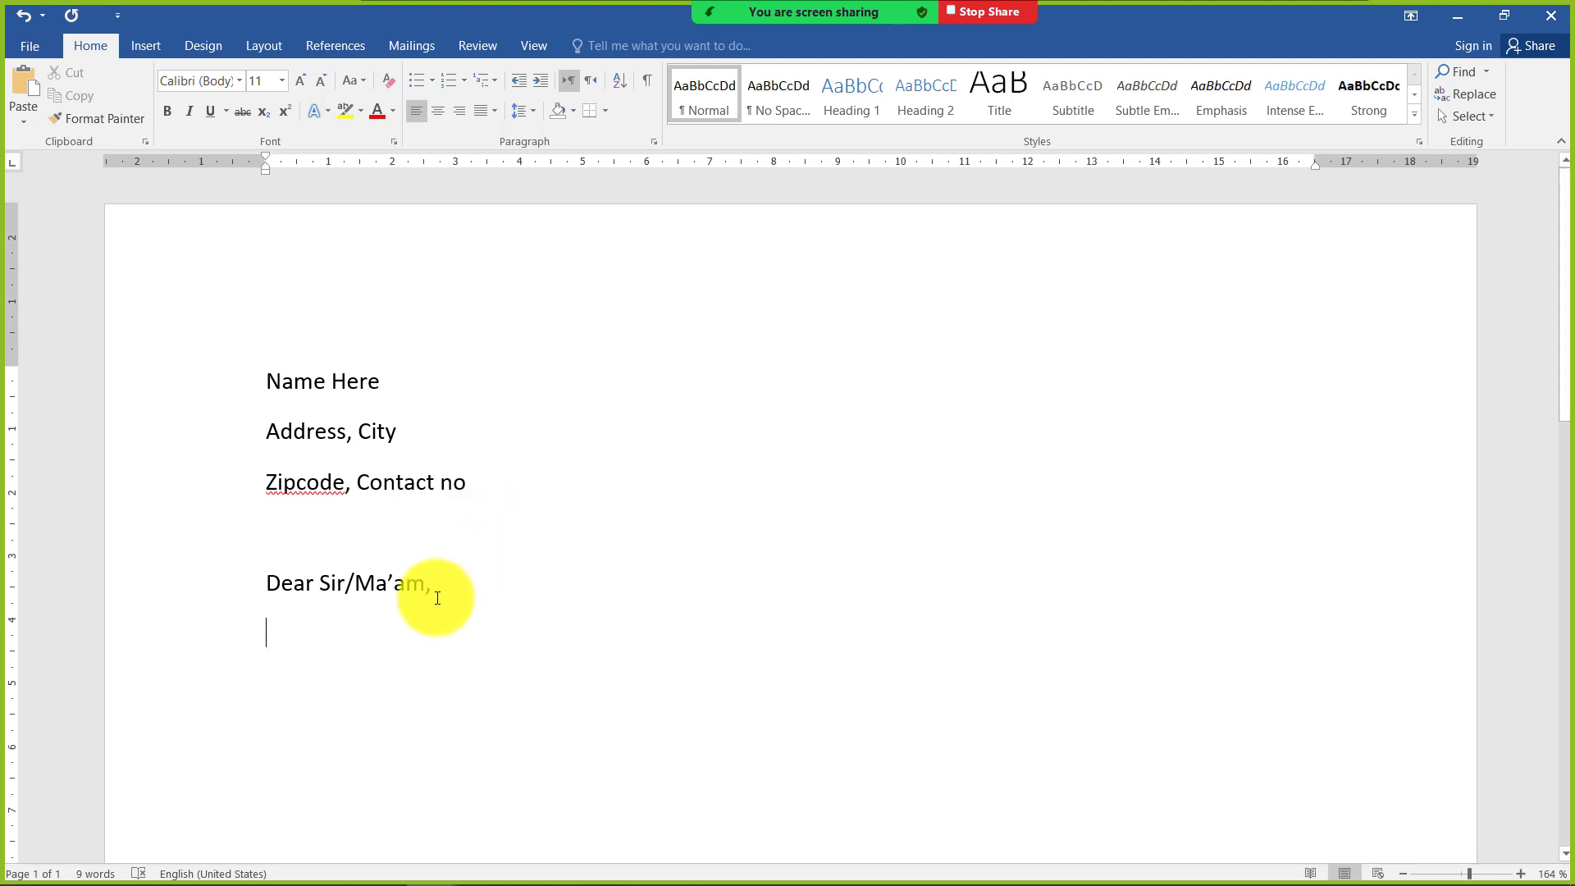
Try first-line and whole-paragraph indents on a line of sample text below the salutation, and delete that text
{"action": "scroll", "coordinate": [436, 598], "scroll_direction": "down", "scroll_amount": 2}
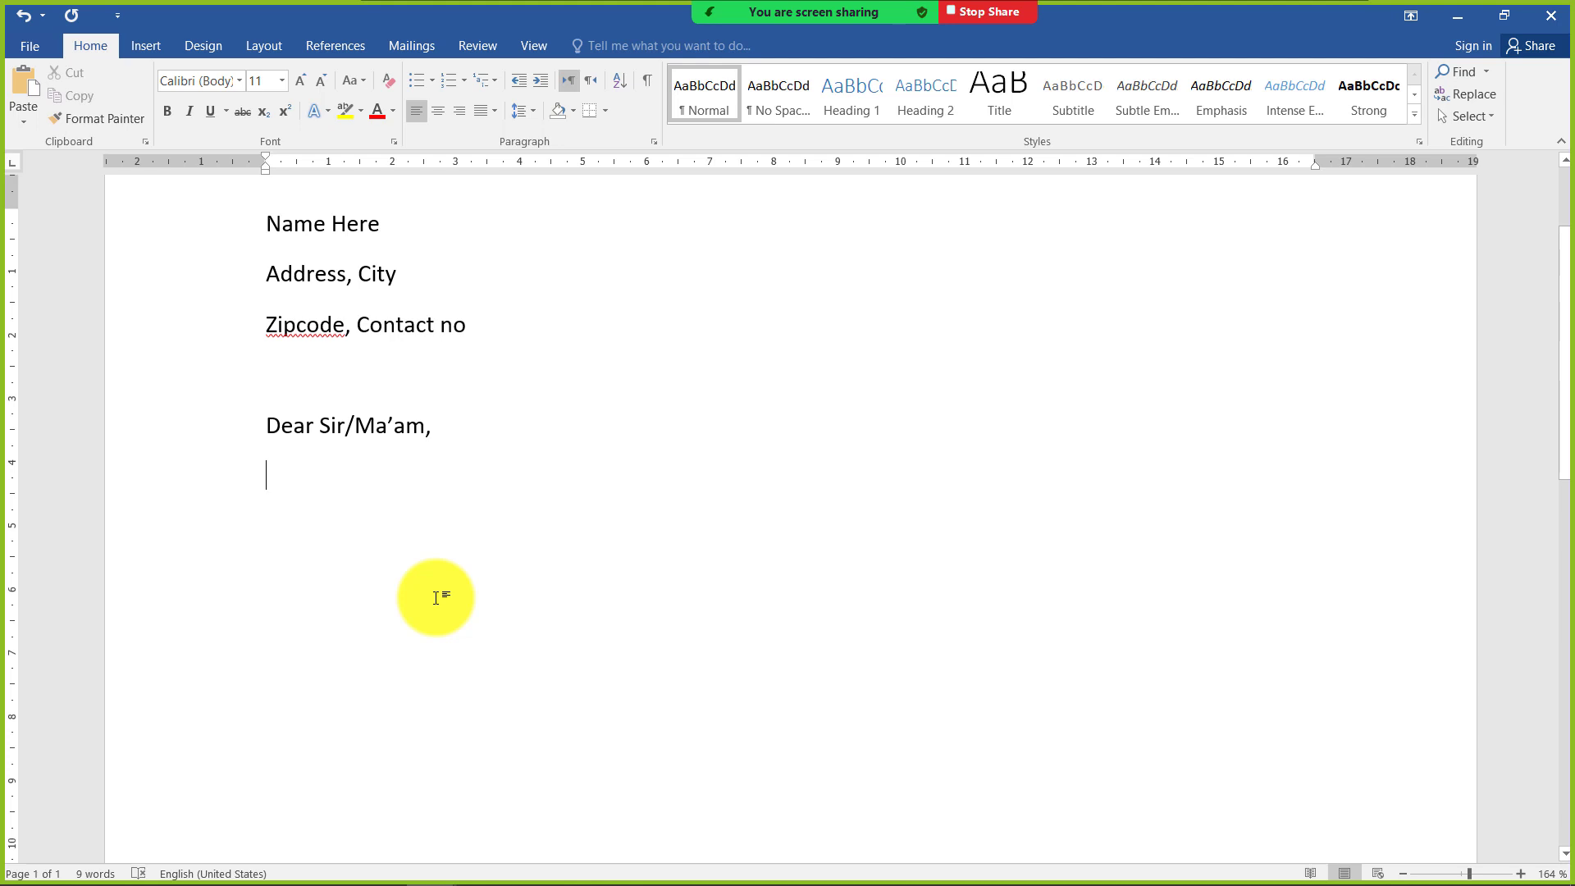
{"action": "type", "text": "sdfljasd;fj"}
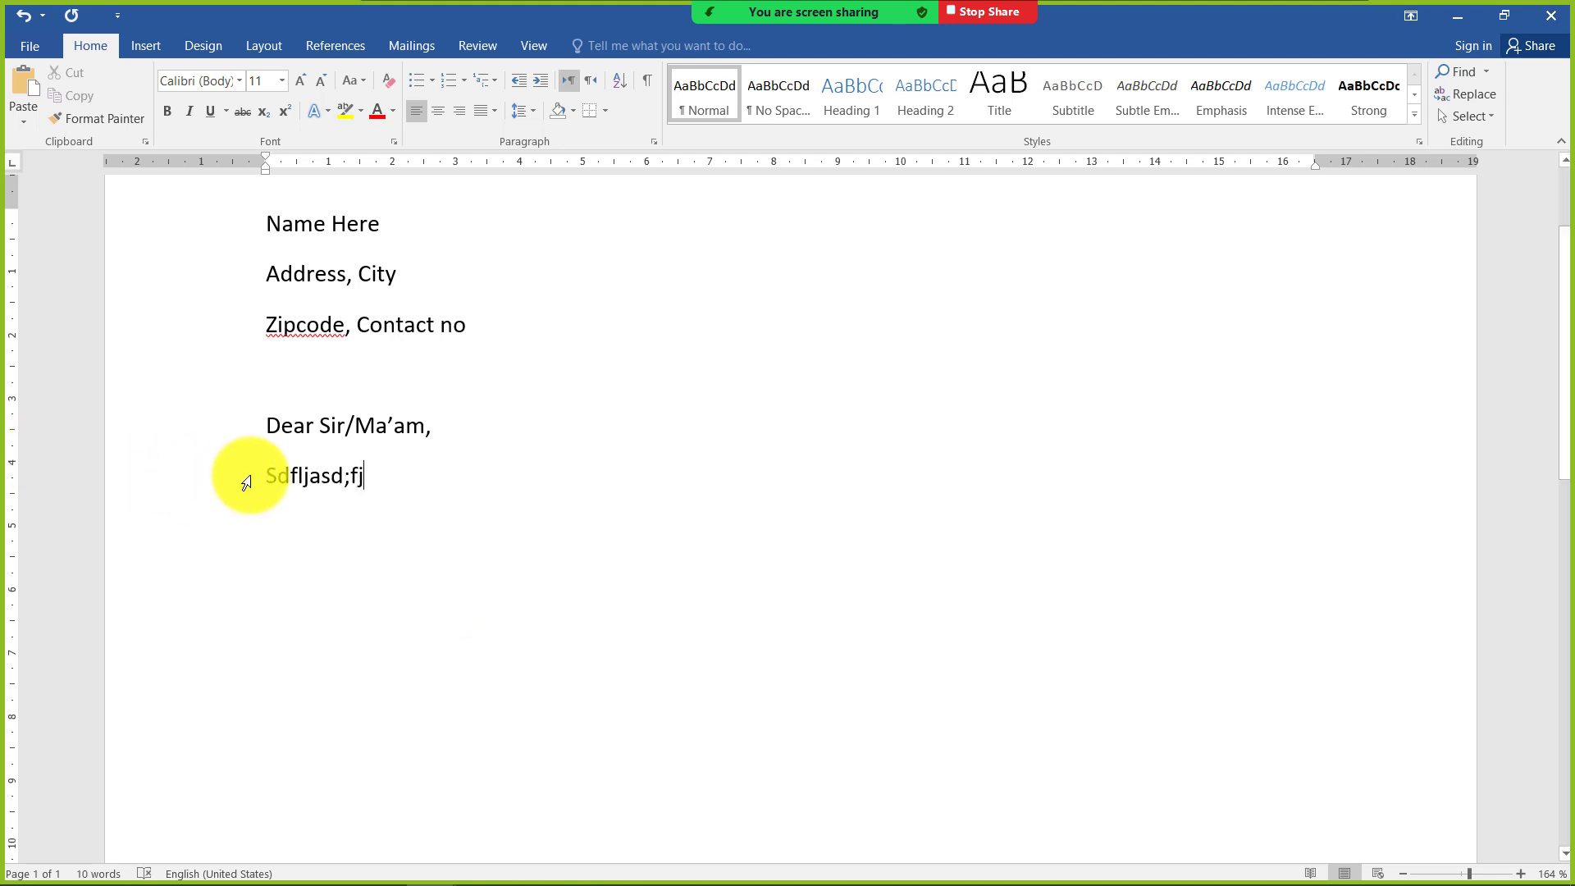
{"action": "left_click", "coordinate": [263, 476]}
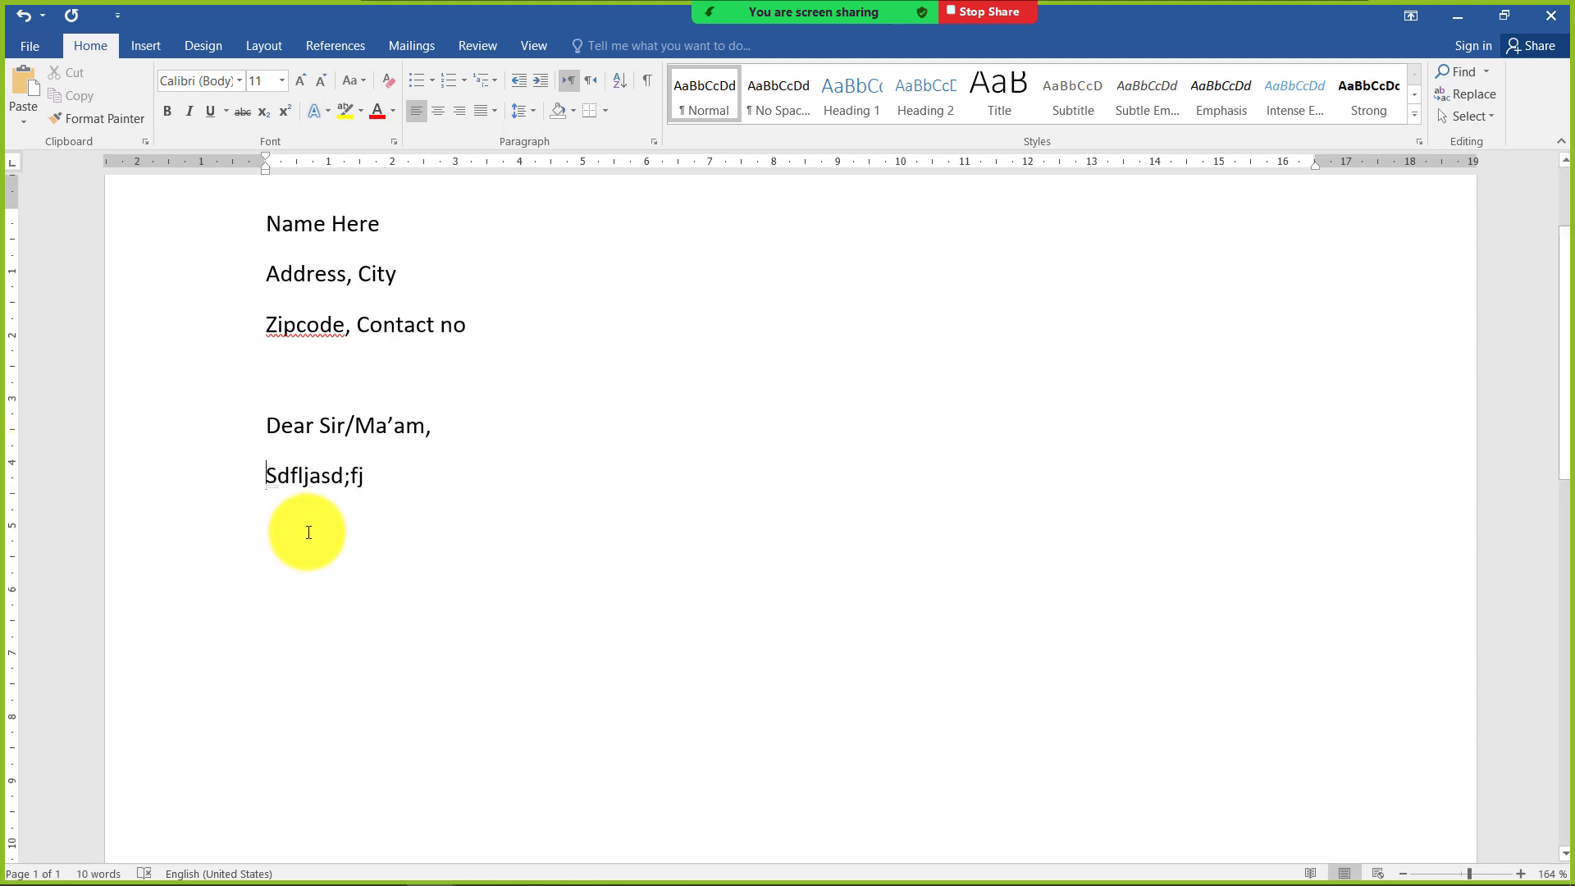
{"action": "key", "text": "Tab"}
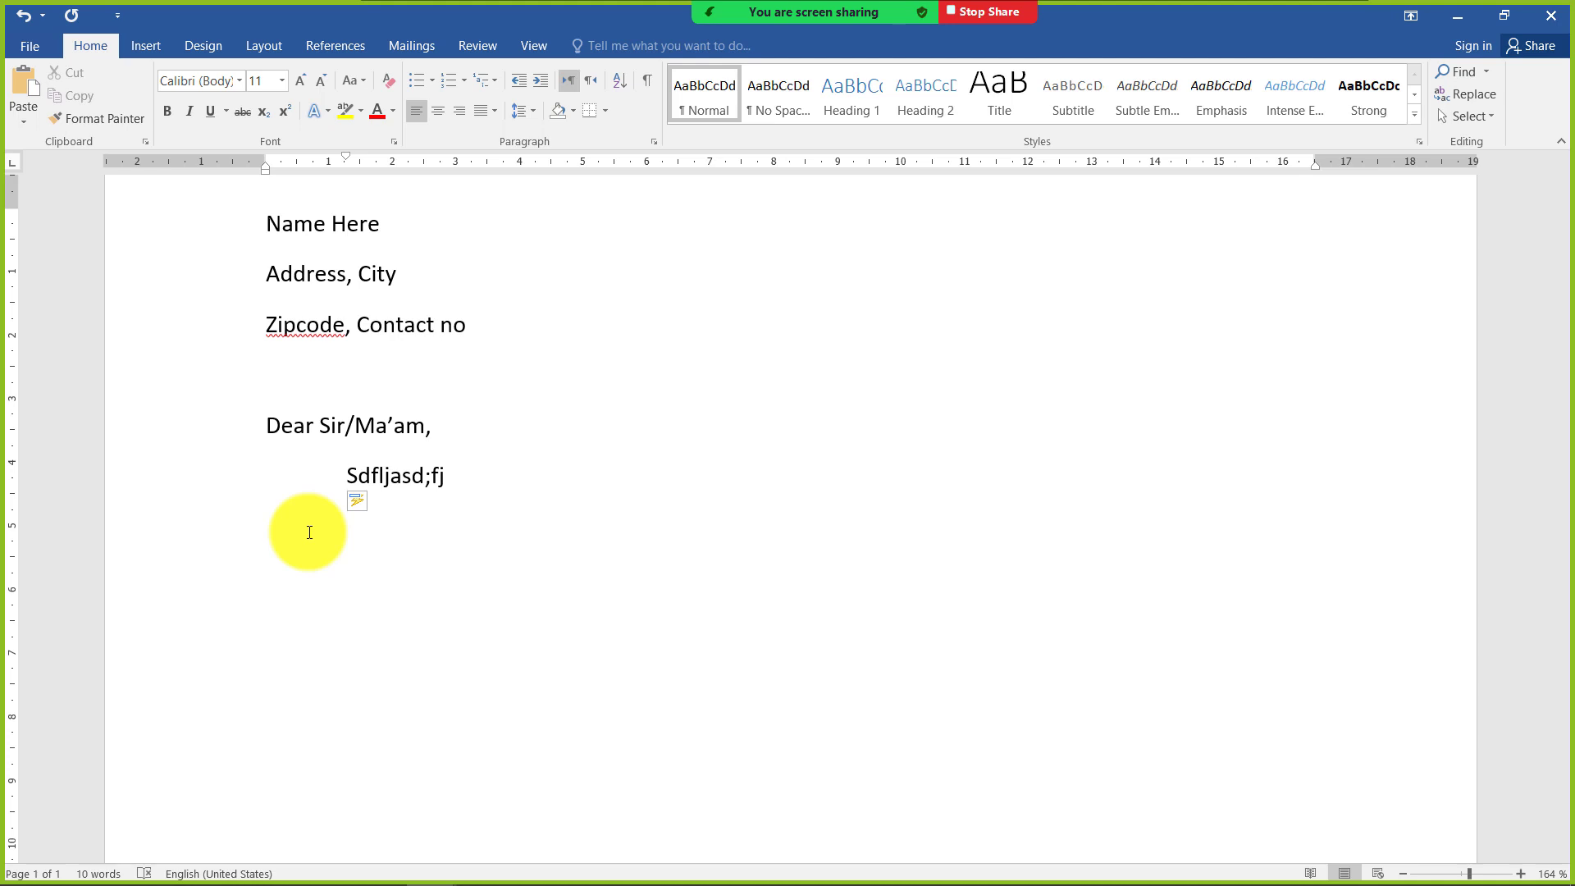
{"action": "key", "text": "BackSpace"}
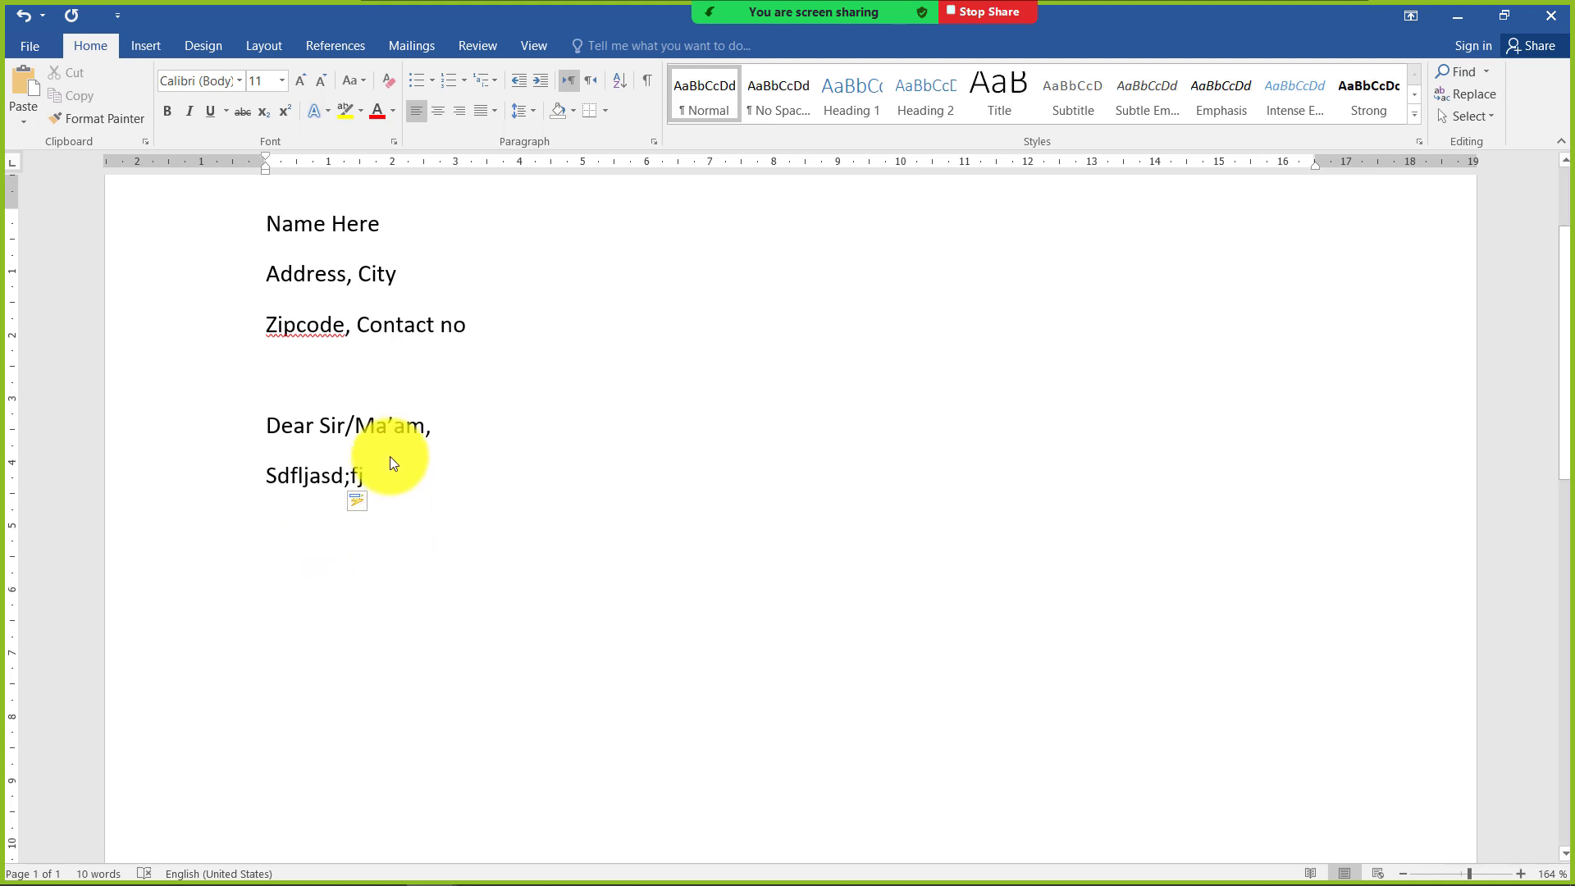
{"action": "key", "text": "Tab"}
{"action": "key", "text": "Tab"}
{"action": "key", "text": "BackSpace"}
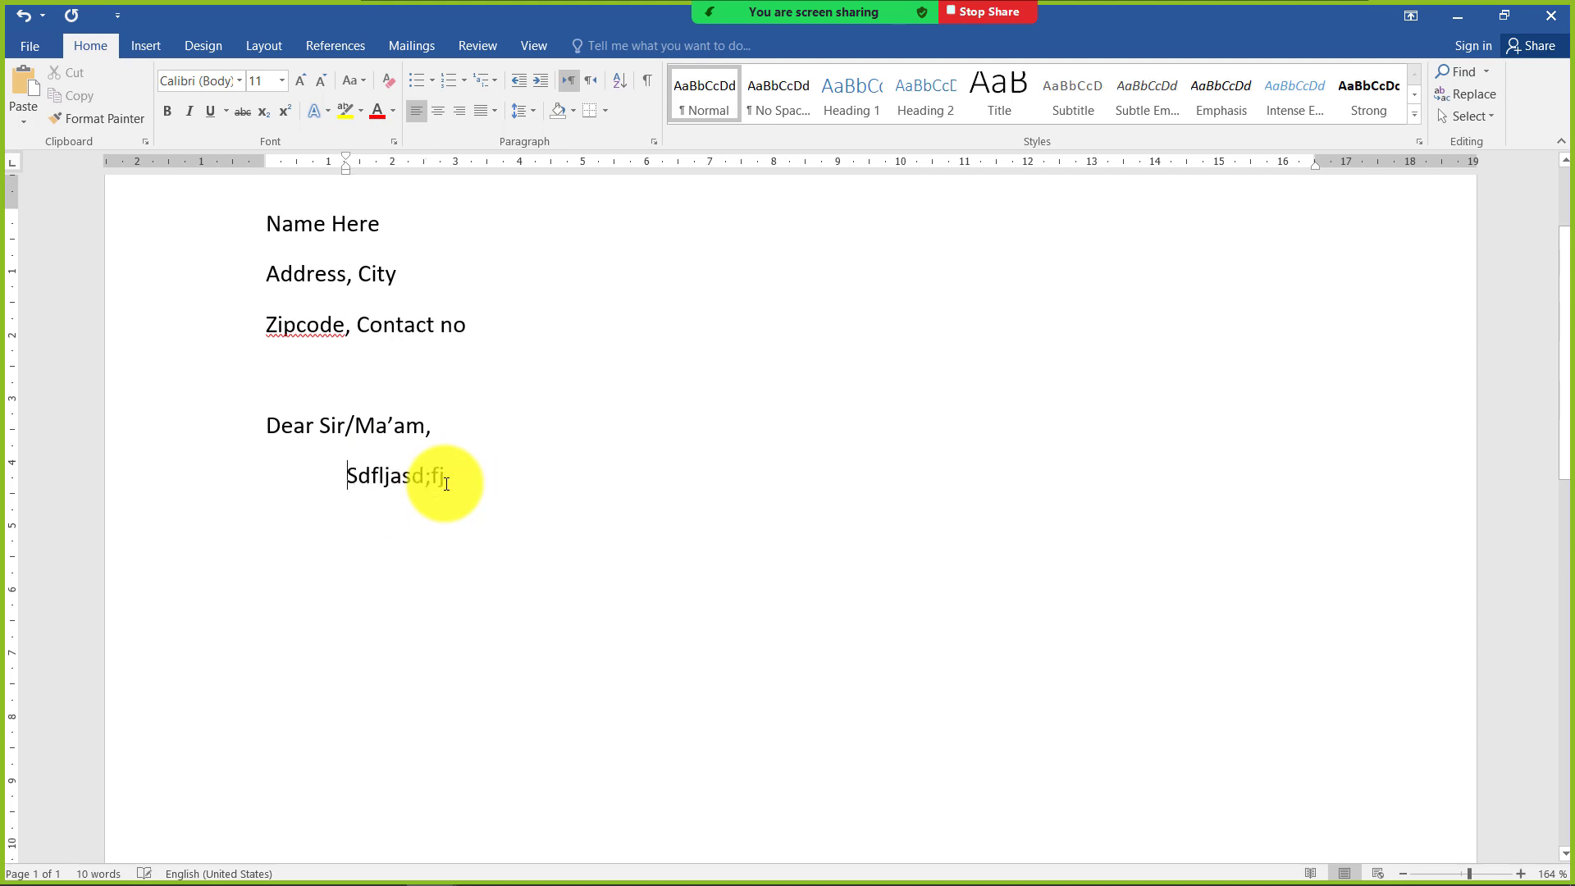
{"action": "key", "text": "BackSpace"}
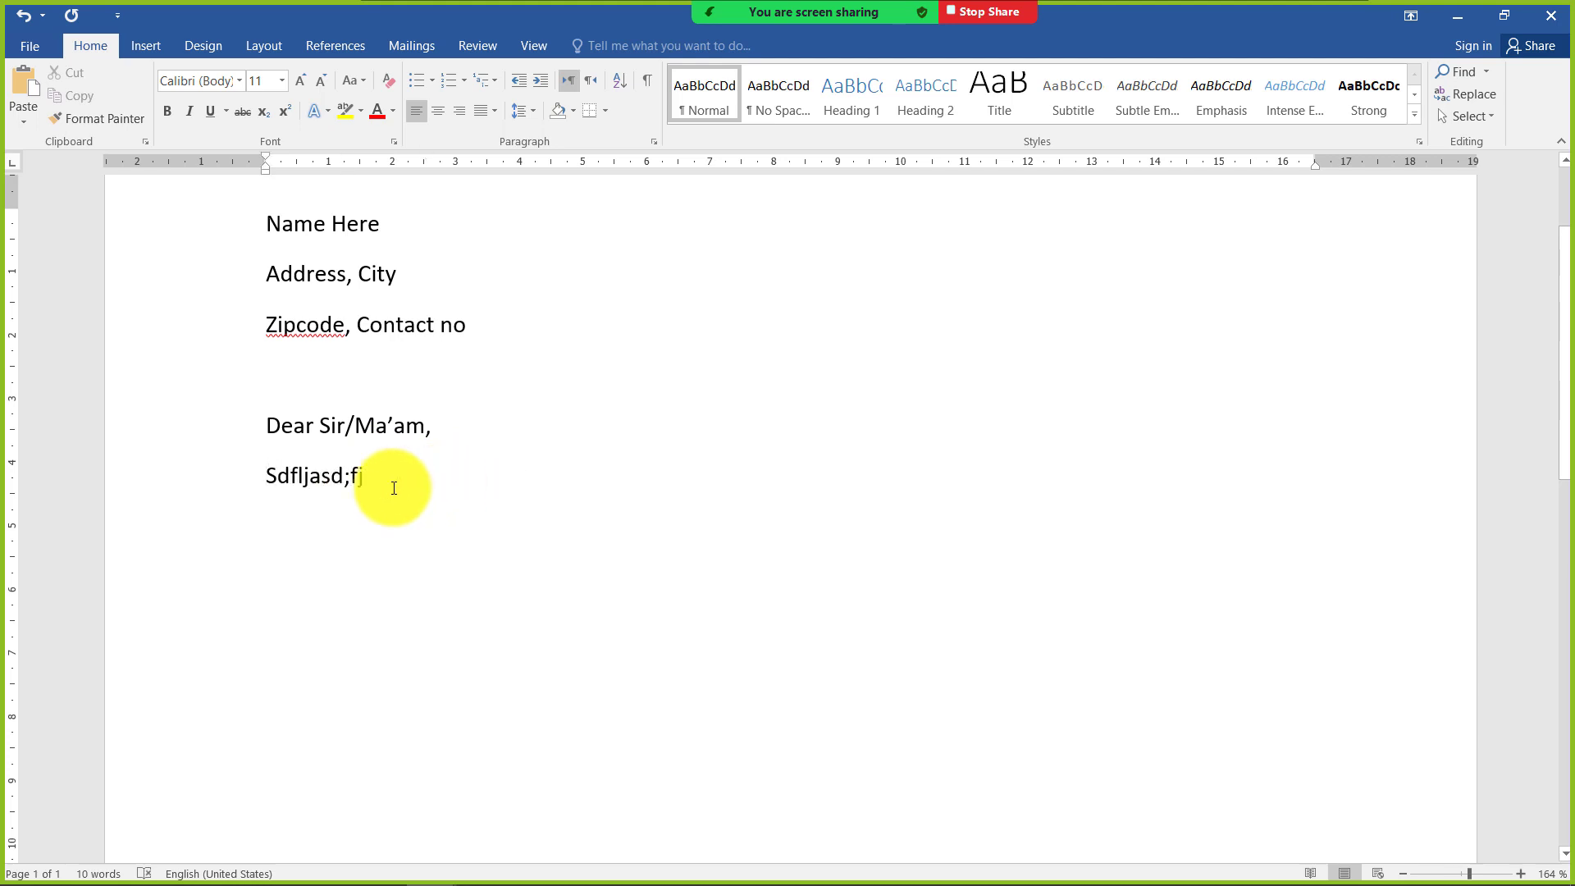
{"action": "triple_click", "coordinate": [285, 479]}
{"action": "key", "text": "Delete"}
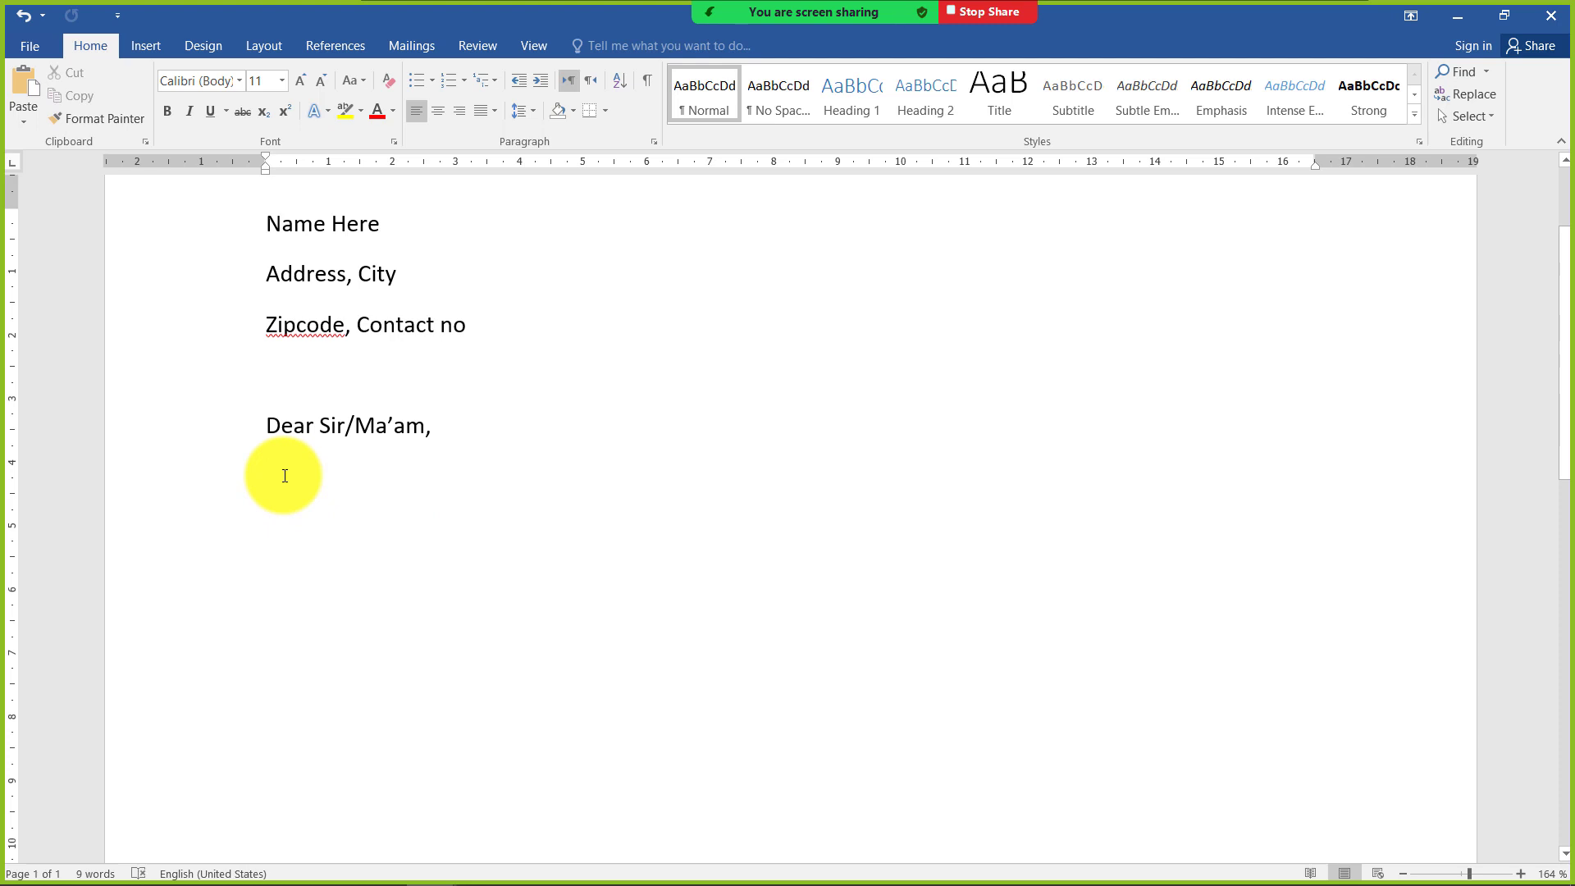
Generate sample body paragraphs below the salutation with =rand()
{"action": "type", "text": "="}
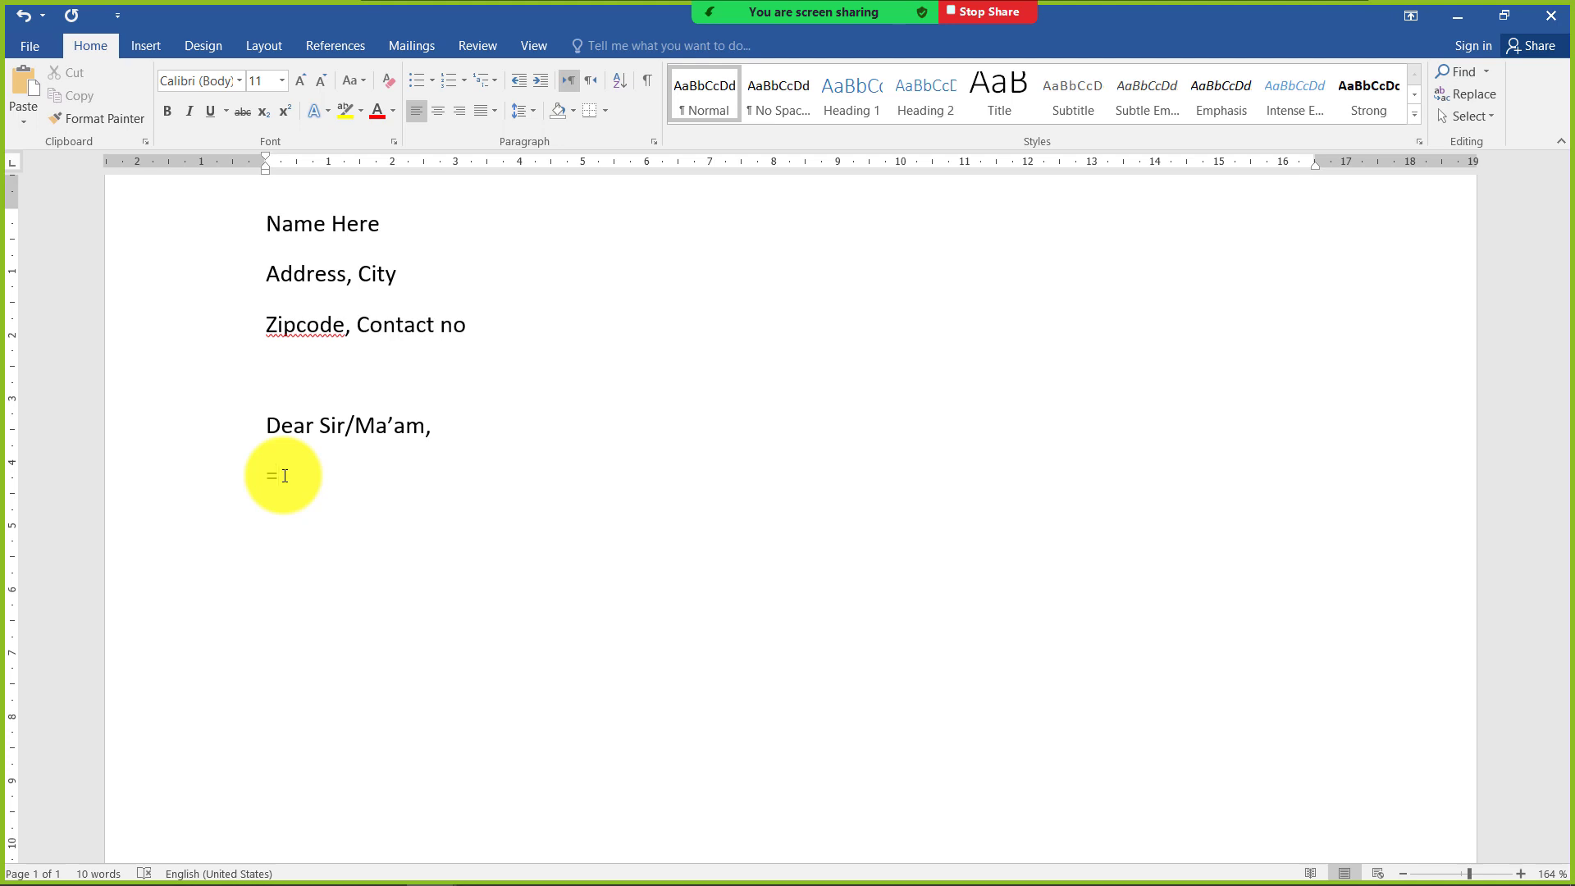
{"action": "type", "text": "rand()"}
{"action": "key", "text": "Return"}
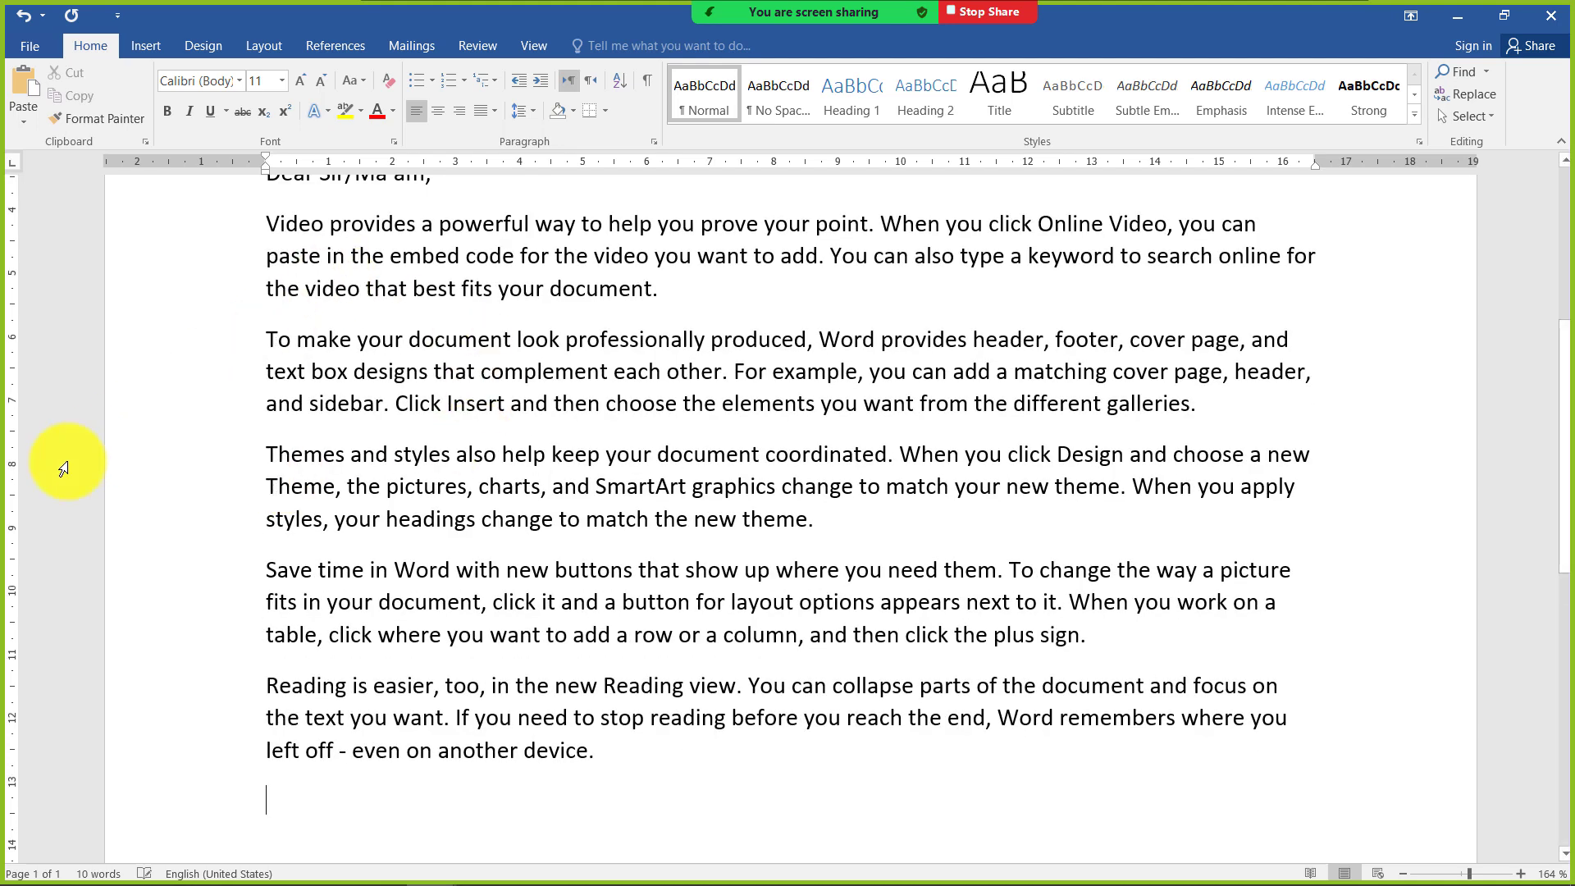
{"action": "scroll", "coordinate": [312, 529], "scroll_direction": "up", "scroll_amount": 3}
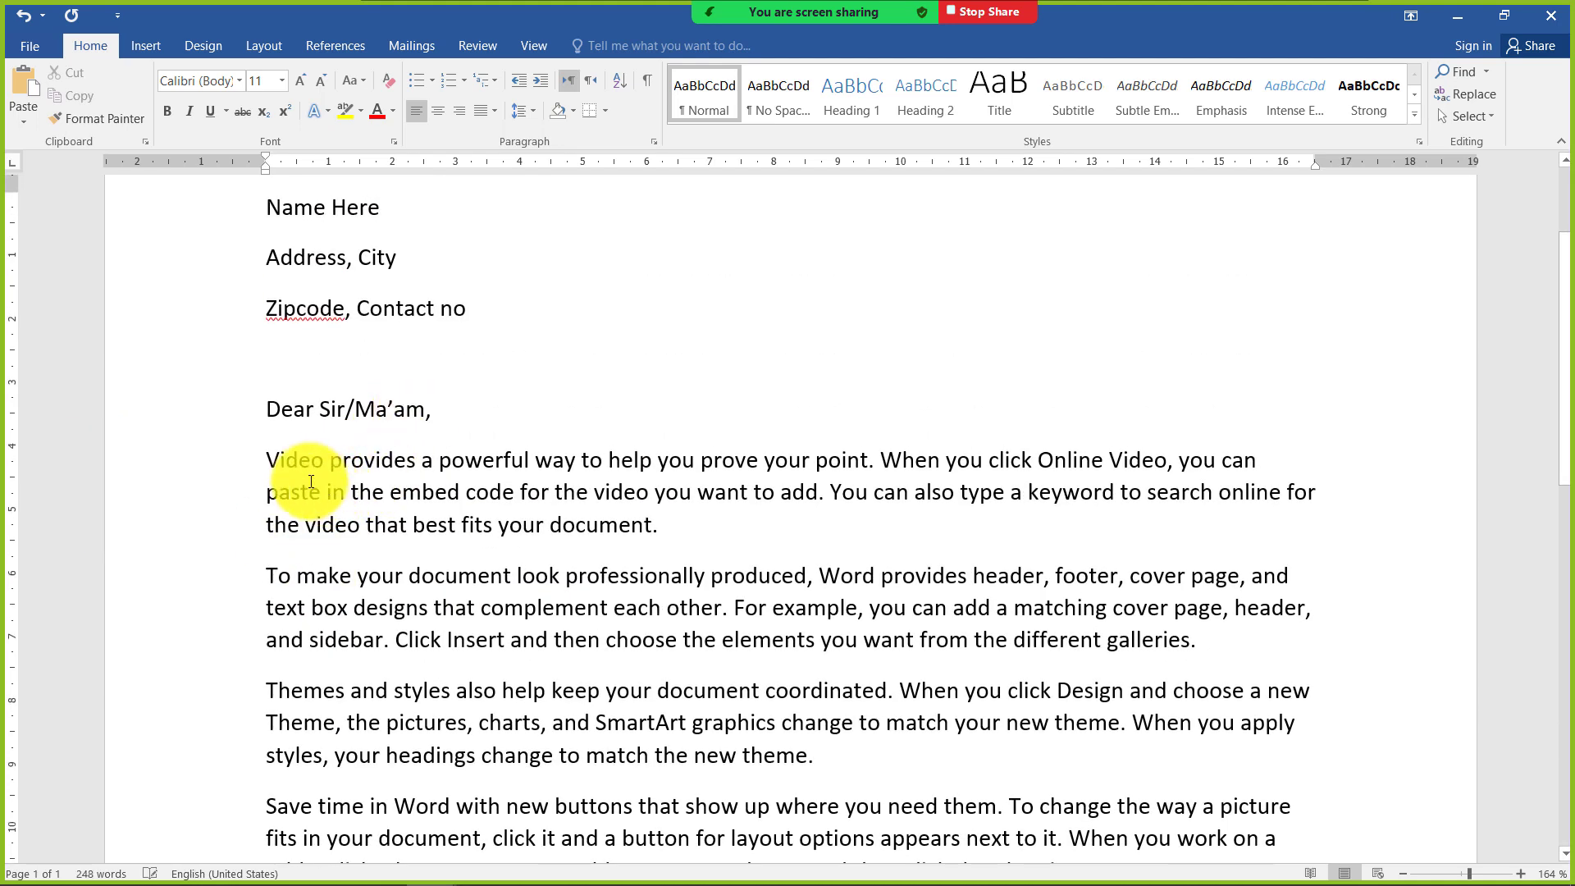
{"action": "scroll", "coordinate": [283, 465], "scroll_direction": "down", "scroll_amount": 1}
{"action": "left_click_drag", "start_coordinate": [266, 380], "coordinate": [662, 750]}
{"action": "scroll", "coordinate": [669, 738], "scroll_direction": "down", "scroll_amount": 1}
{"action": "left_click", "coordinate": [570, 691]}
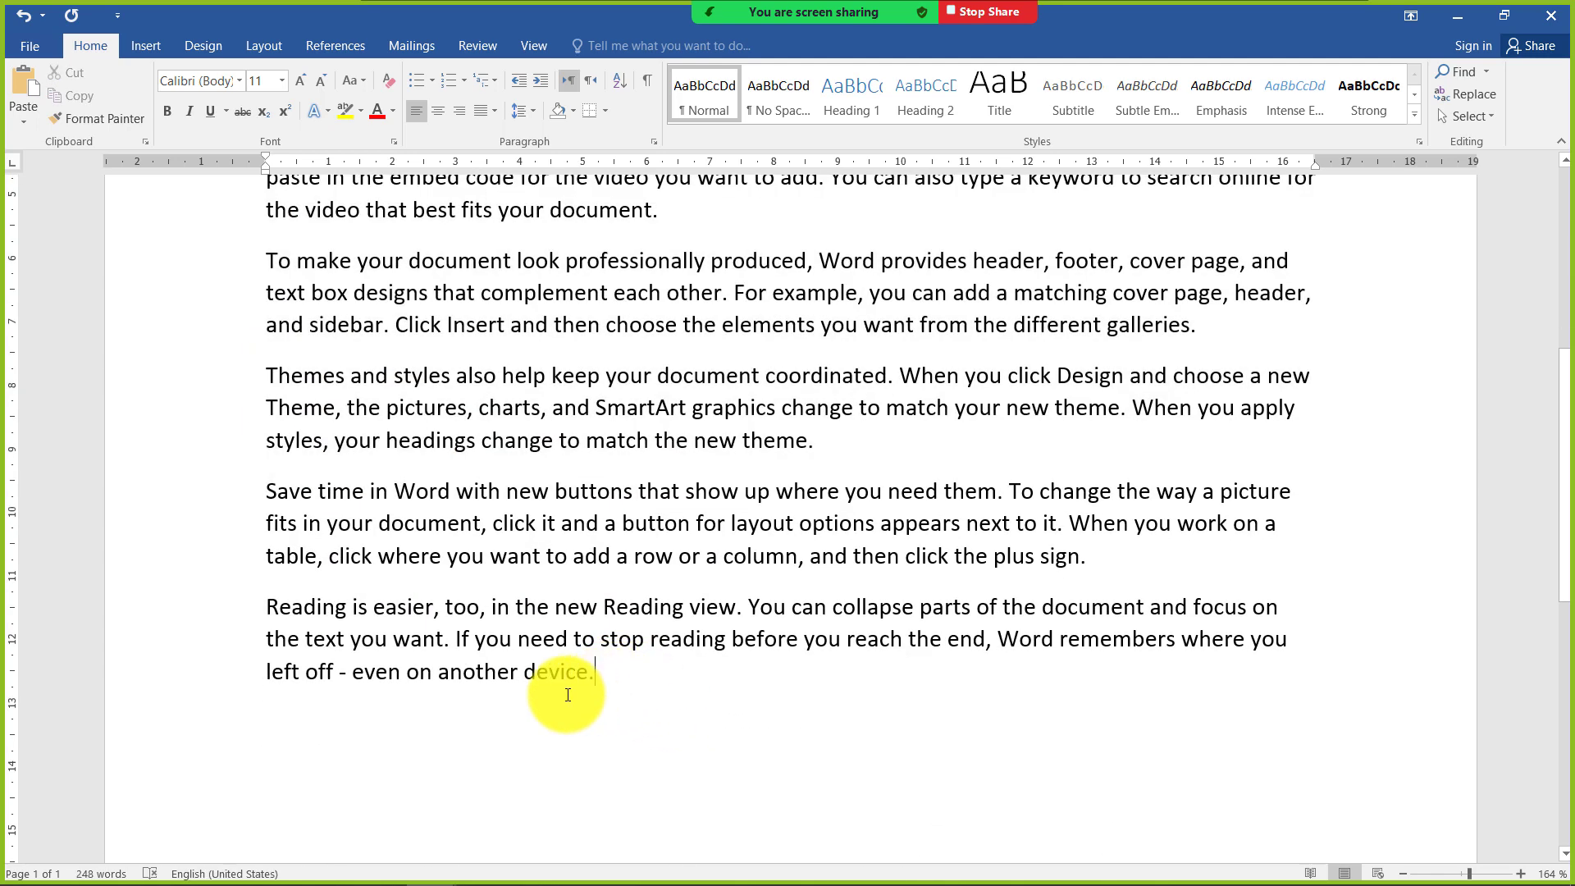
Delete the sample paragraphs below the salutation and generate them again with =rand()
{"action": "left_click_drag", "start_coordinate": [597, 825], "coordinate": [302, 299]}
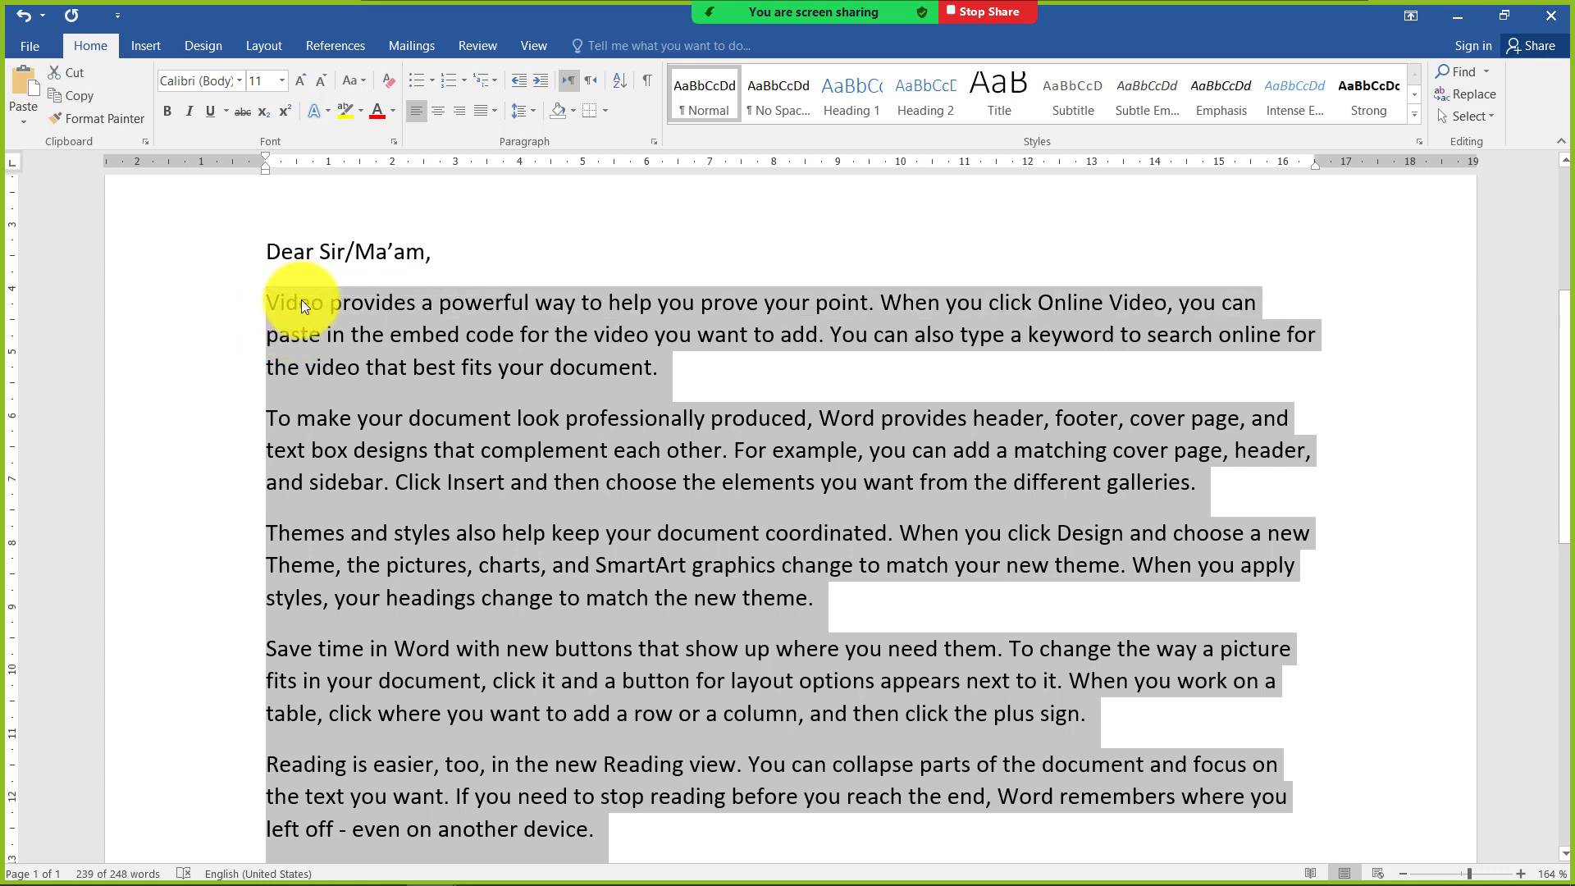
{"action": "key", "text": "Delete"}
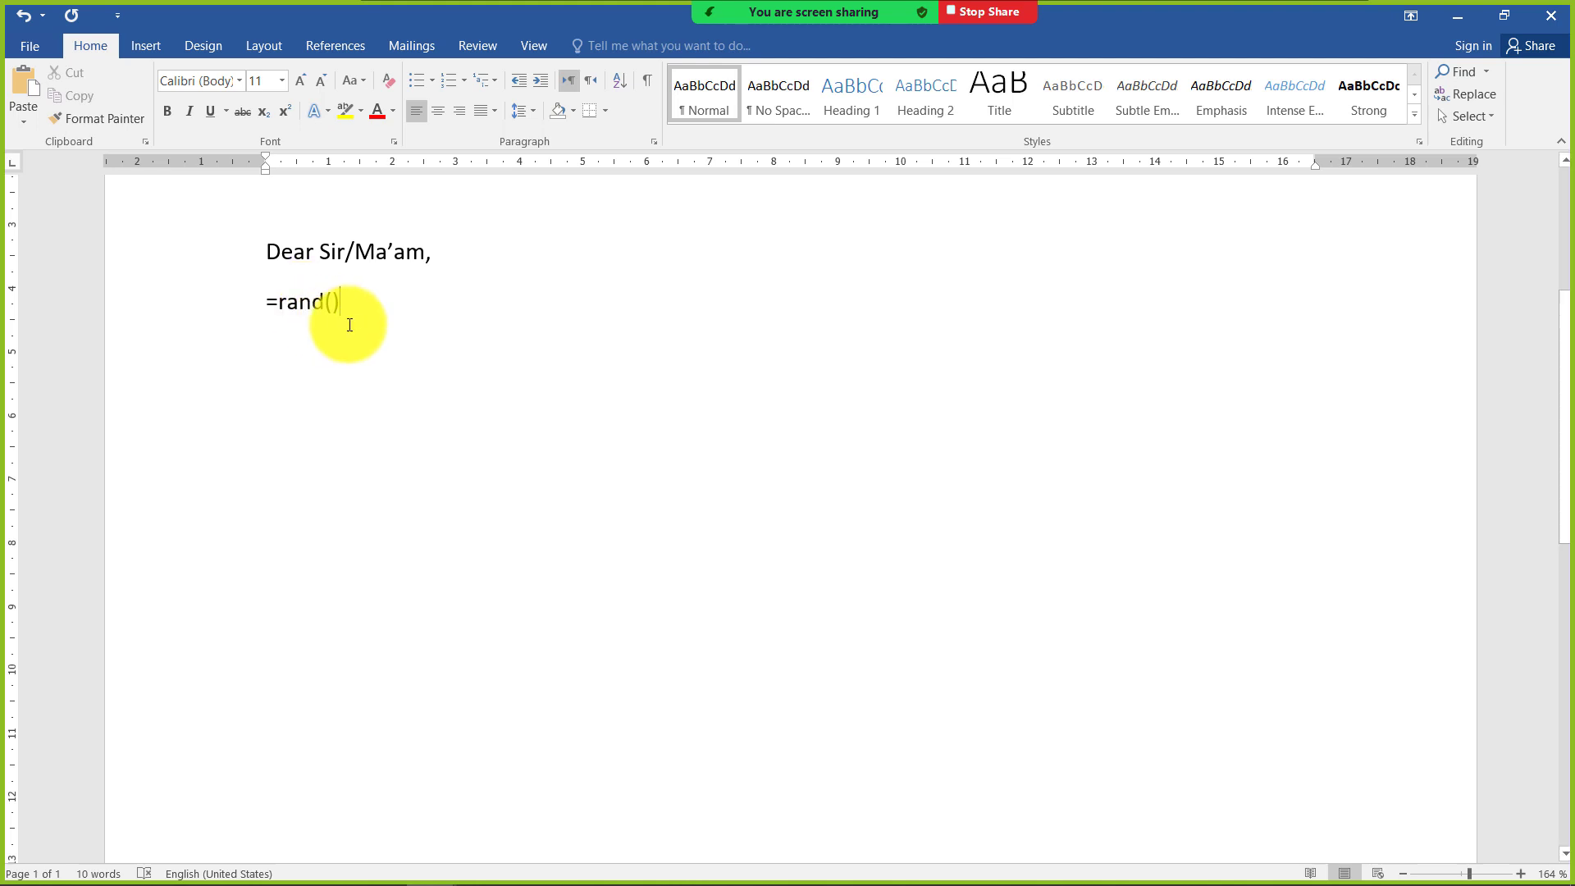
{"action": "scroll", "coordinate": [299, 309], "scroll_direction": "up", "scroll_amount": 5}
{"action": "scroll", "coordinate": [297, 312], "scroll_direction": "up", "scroll_amount": 10}
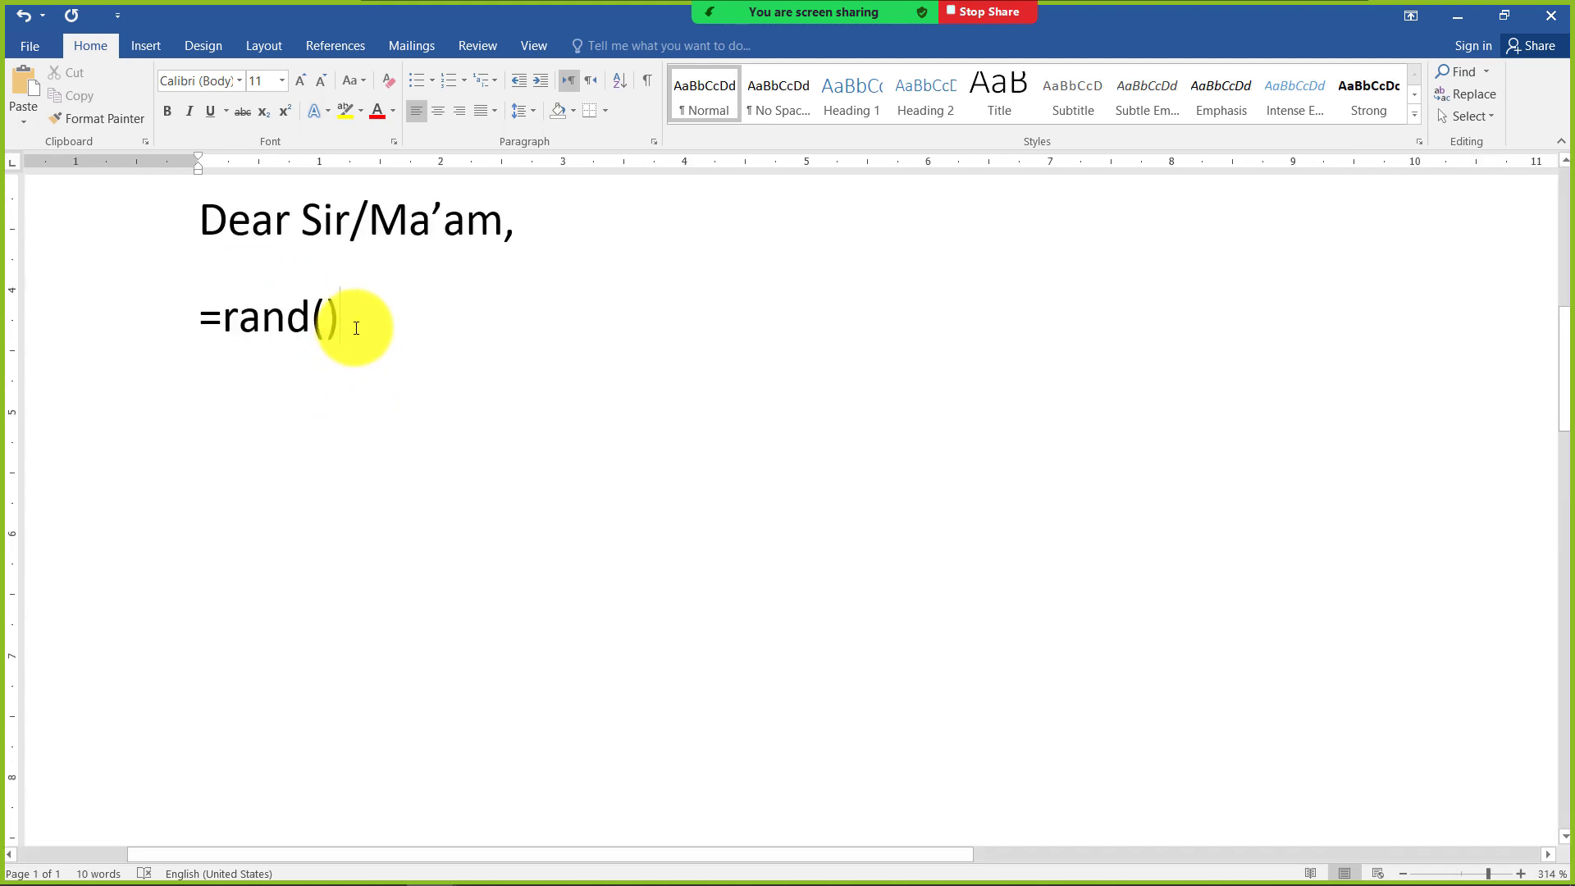
{"action": "key", "text": "Return"}
{"action": "scroll", "coordinate": [353, 327], "scroll_direction": "down", "scroll_amount": 10}
{"action": "scroll", "coordinate": [550, 341], "scroll_direction": "up", "scroll_amount": 3}
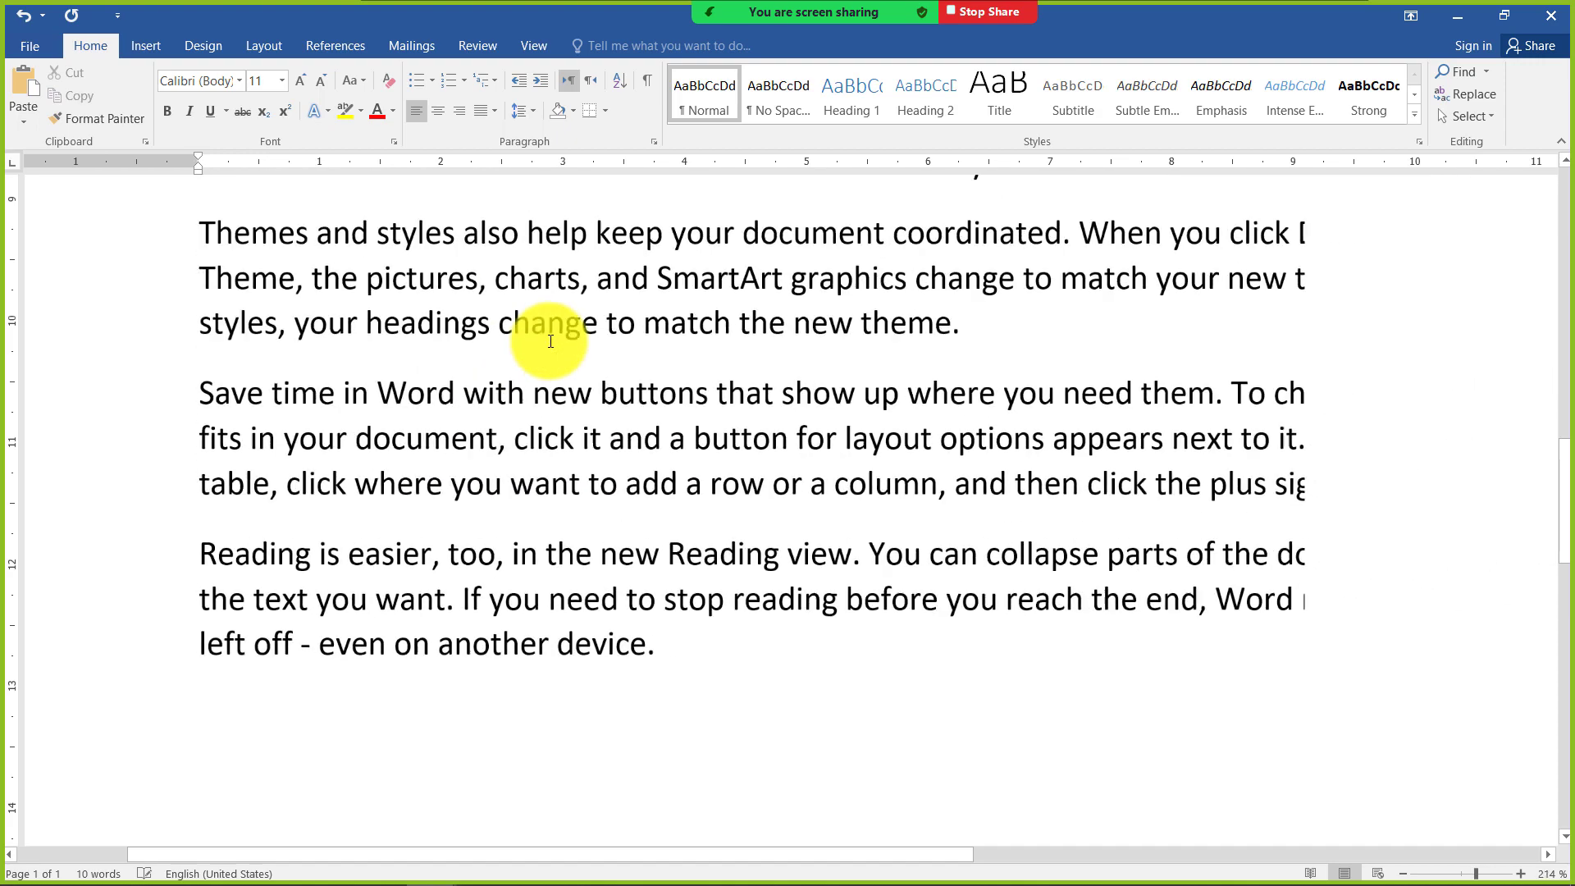
{"action": "scroll", "coordinate": [475, 345], "scroll_direction": "up", "scroll_amount": 5}
{"action": "scroll", "coordinate": [394, 361], "scroll_direction": "down", "scroll_amount": 5}
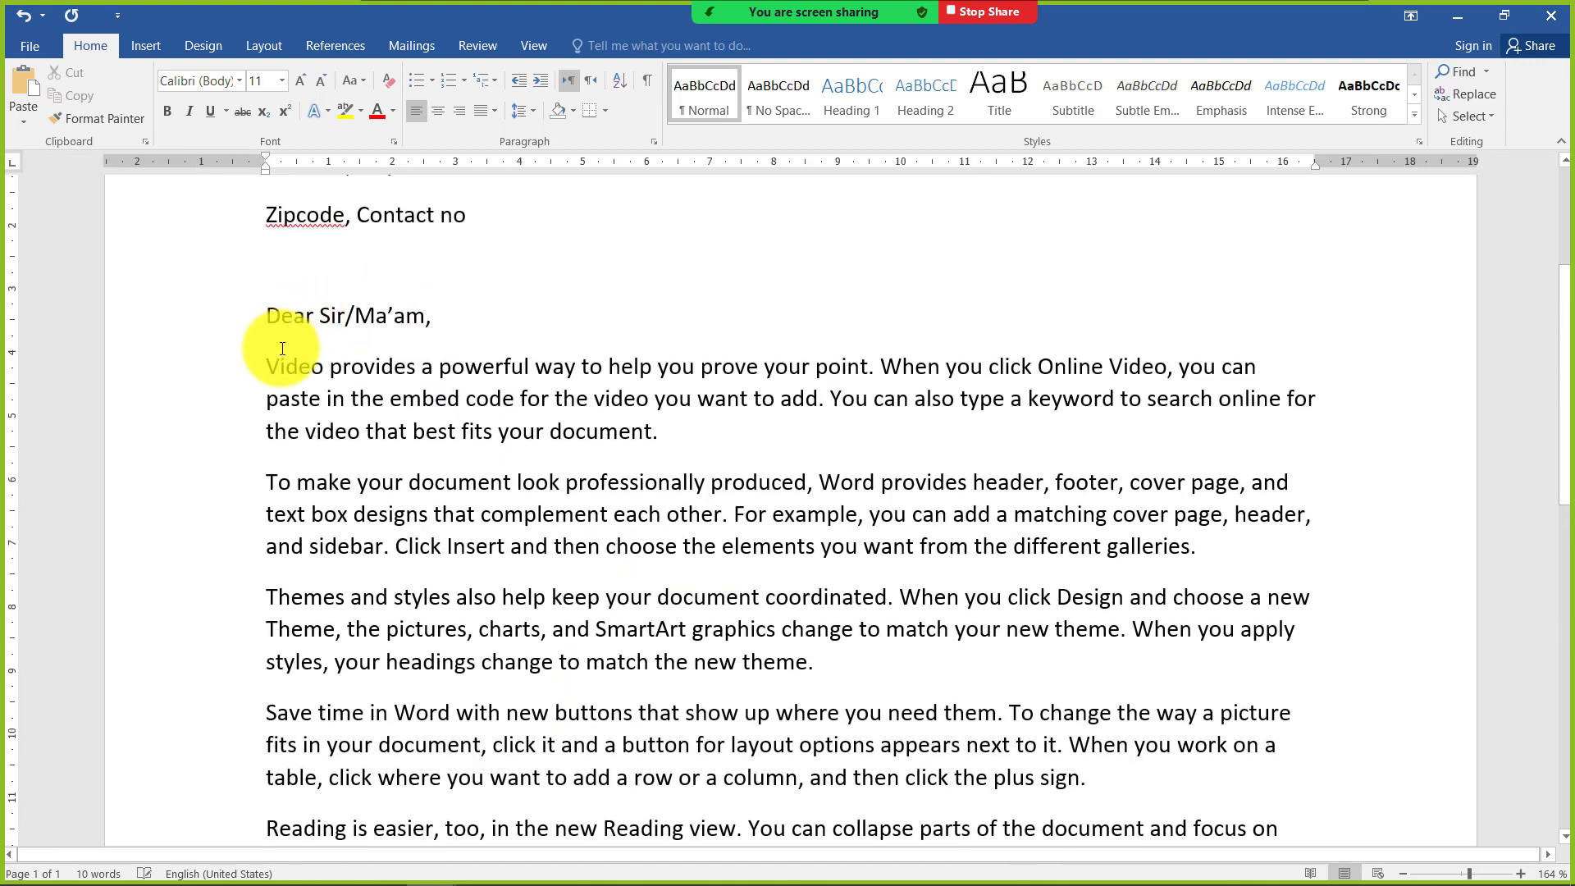
{"action": "scroll", "coordinate": [546, 440], "scroll_direction": "down", "scroll_amount": 3}
{"action": "scroll", "coordinate": [356, 412], "scroll_direction": "up", "scroll_amount": 1}
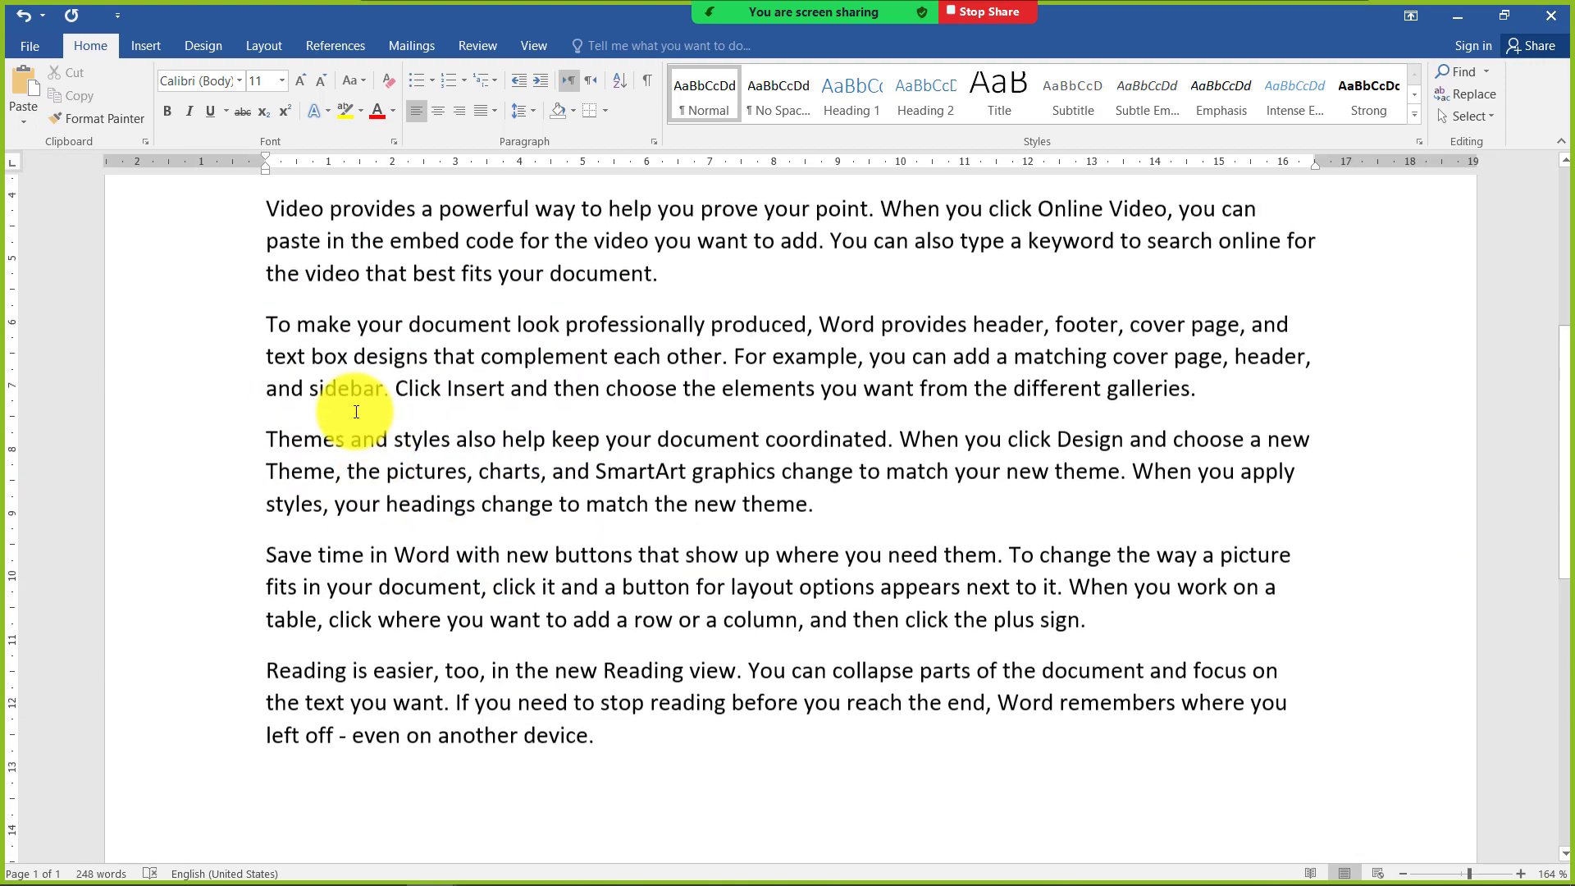
{"action": "scroll", "coordinate": [566, 689], "scroll_direction": "up", "scroll_amount": 1}
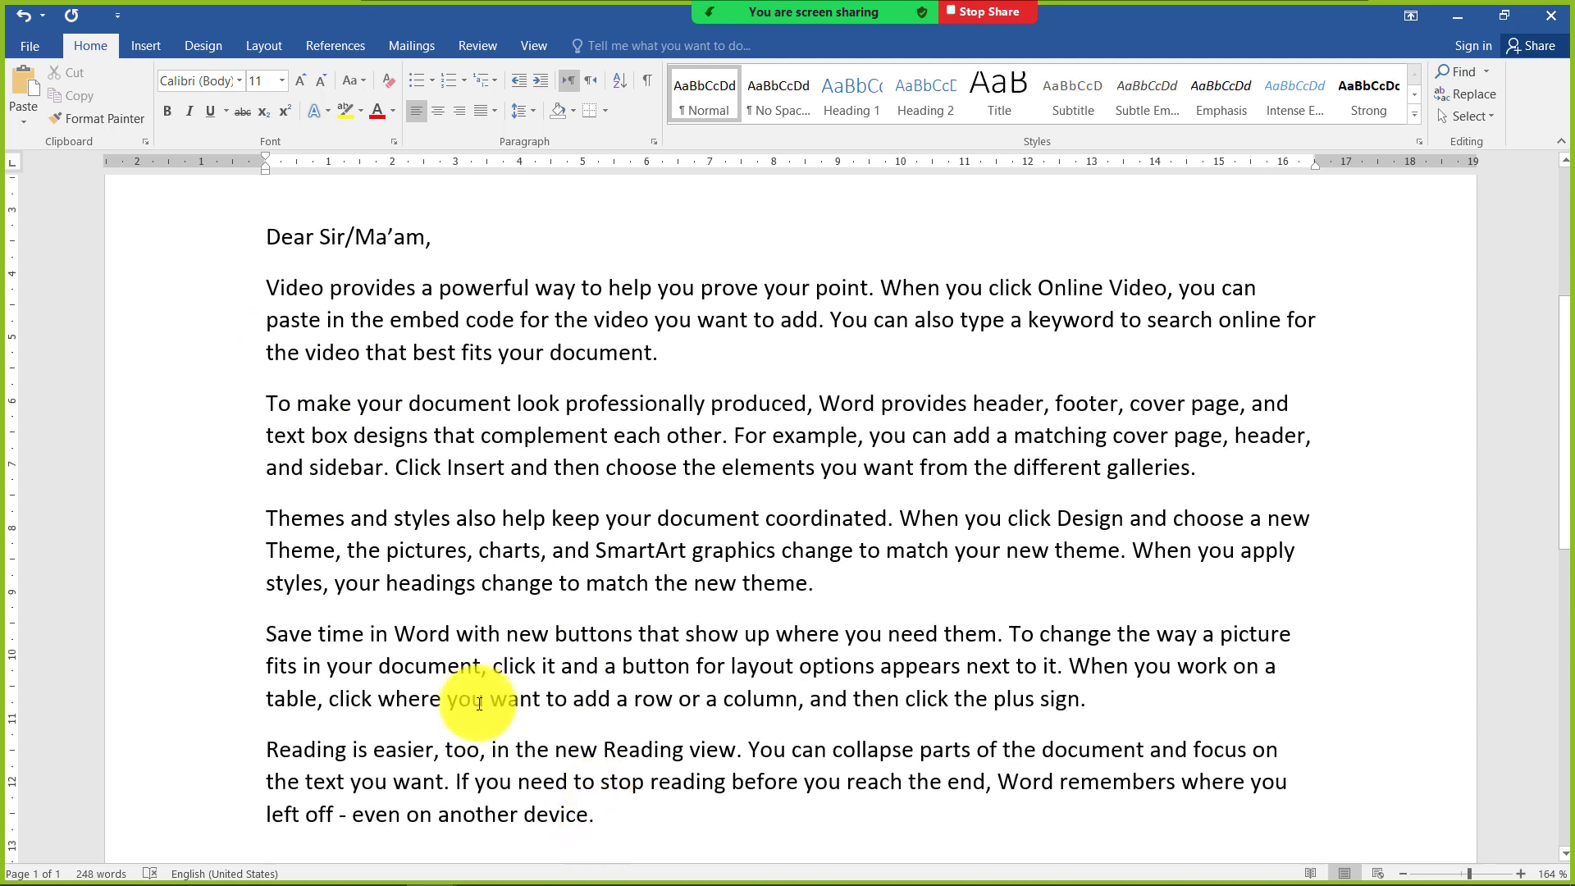
Replace the sample paragraphs with two paragraphs of five sentences each, generated with =rand(2,5)
{"action": "left_click_drag", "start_coordinate": [607, 817], "coordinate": [317, 343]}
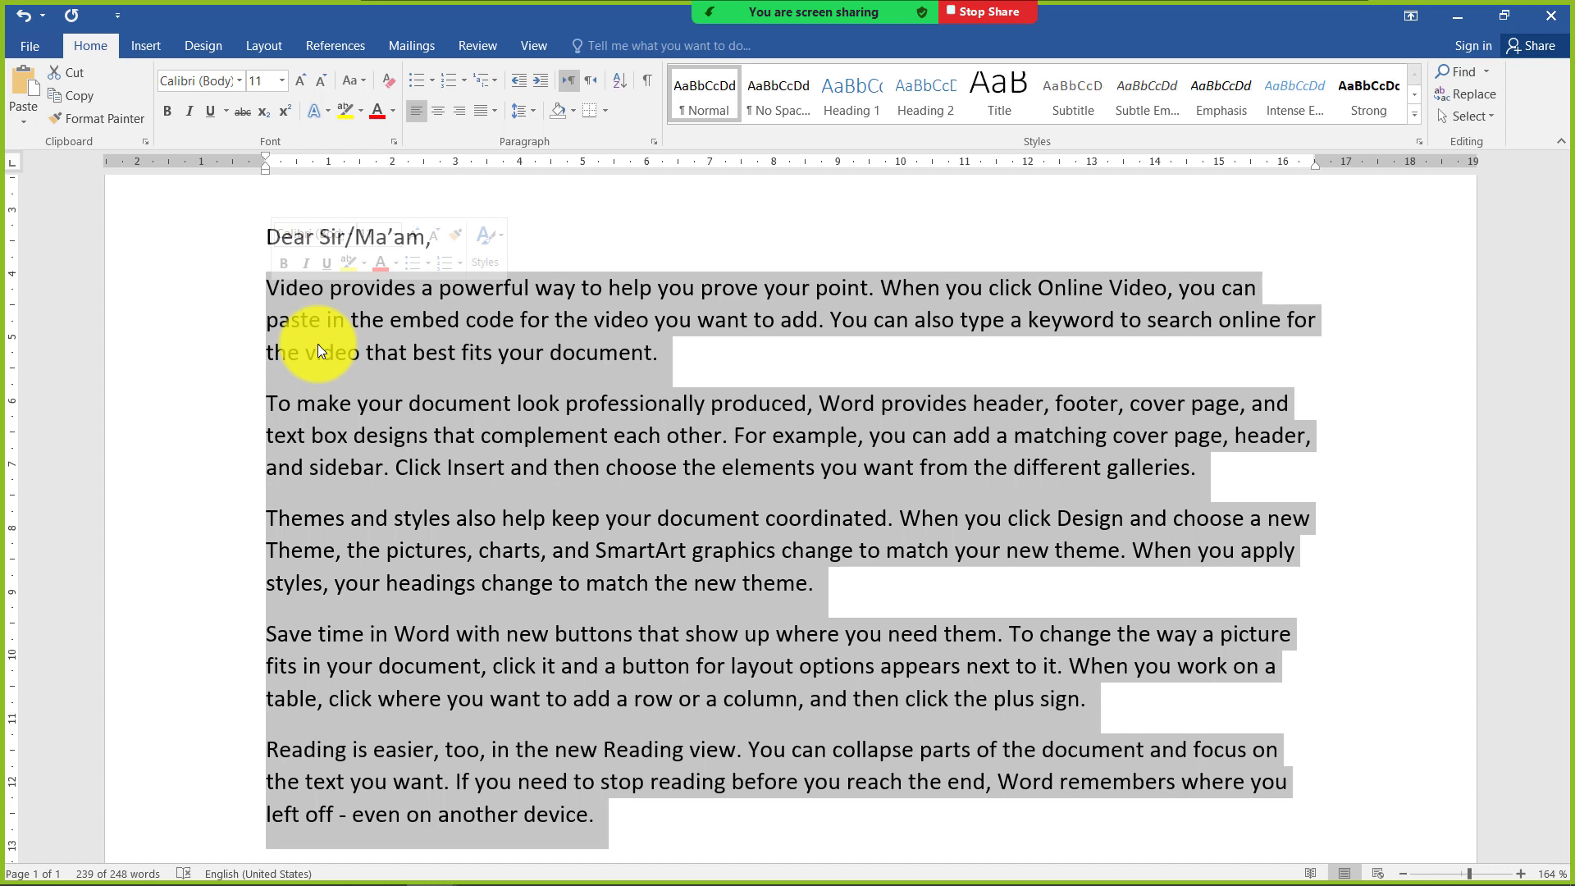
{"action": "type", "text": "=rand"}
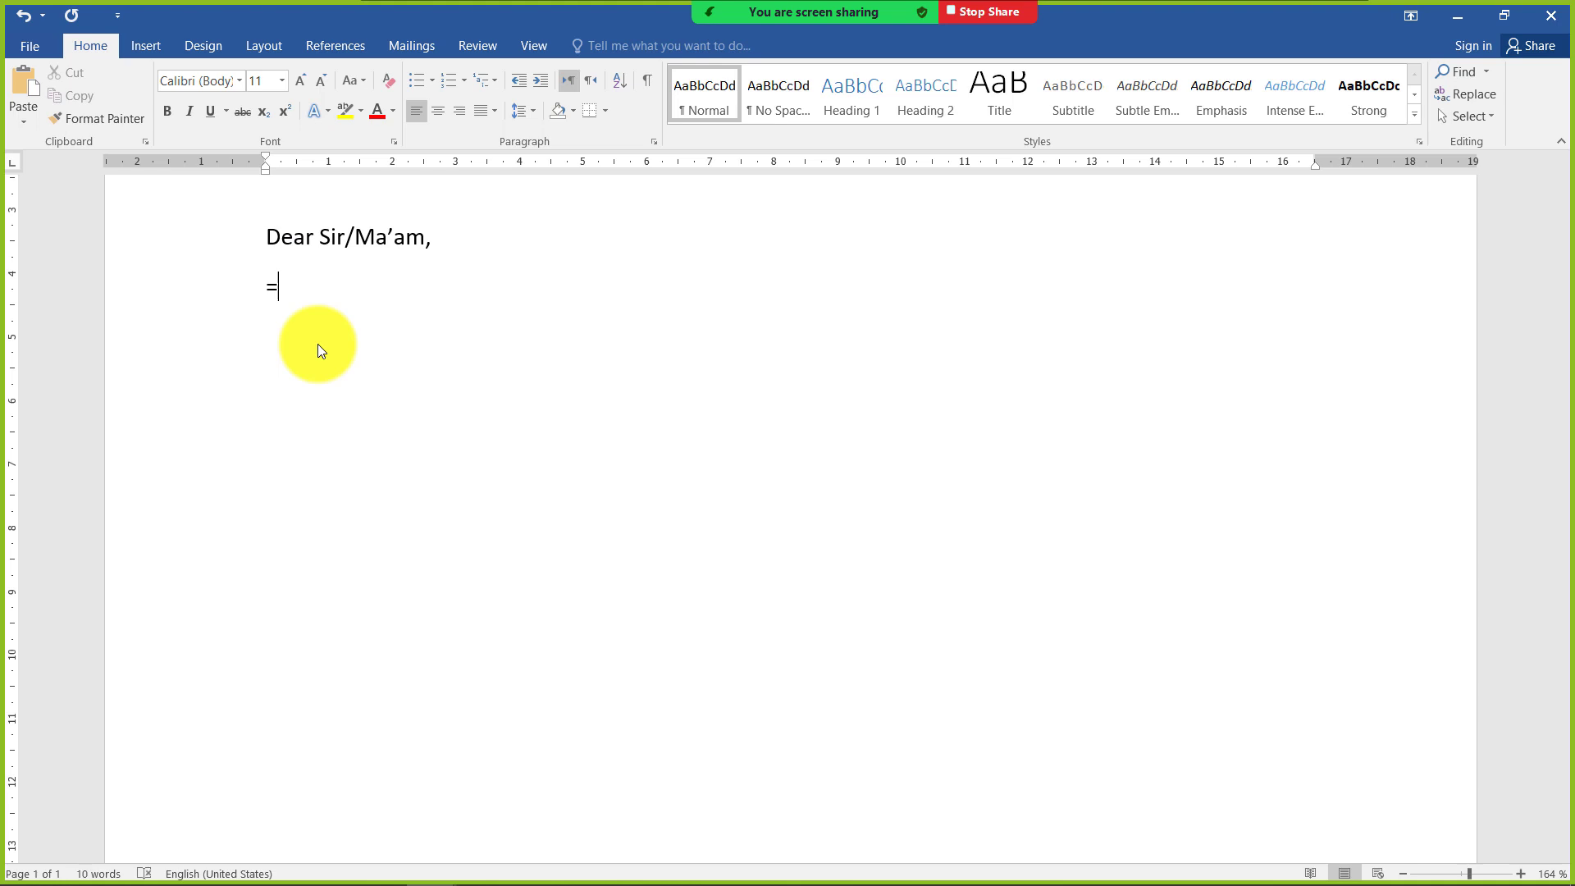
{"action": "type", "text": "("}
{"action": "scroll", "coordinate": [333, 272], "scroll_direction": "up", "scroll_amount": 7}
{"action": "scroll", "coordinate": [333, 272], "scroll_direction": "up", "scroll_amount": 2}
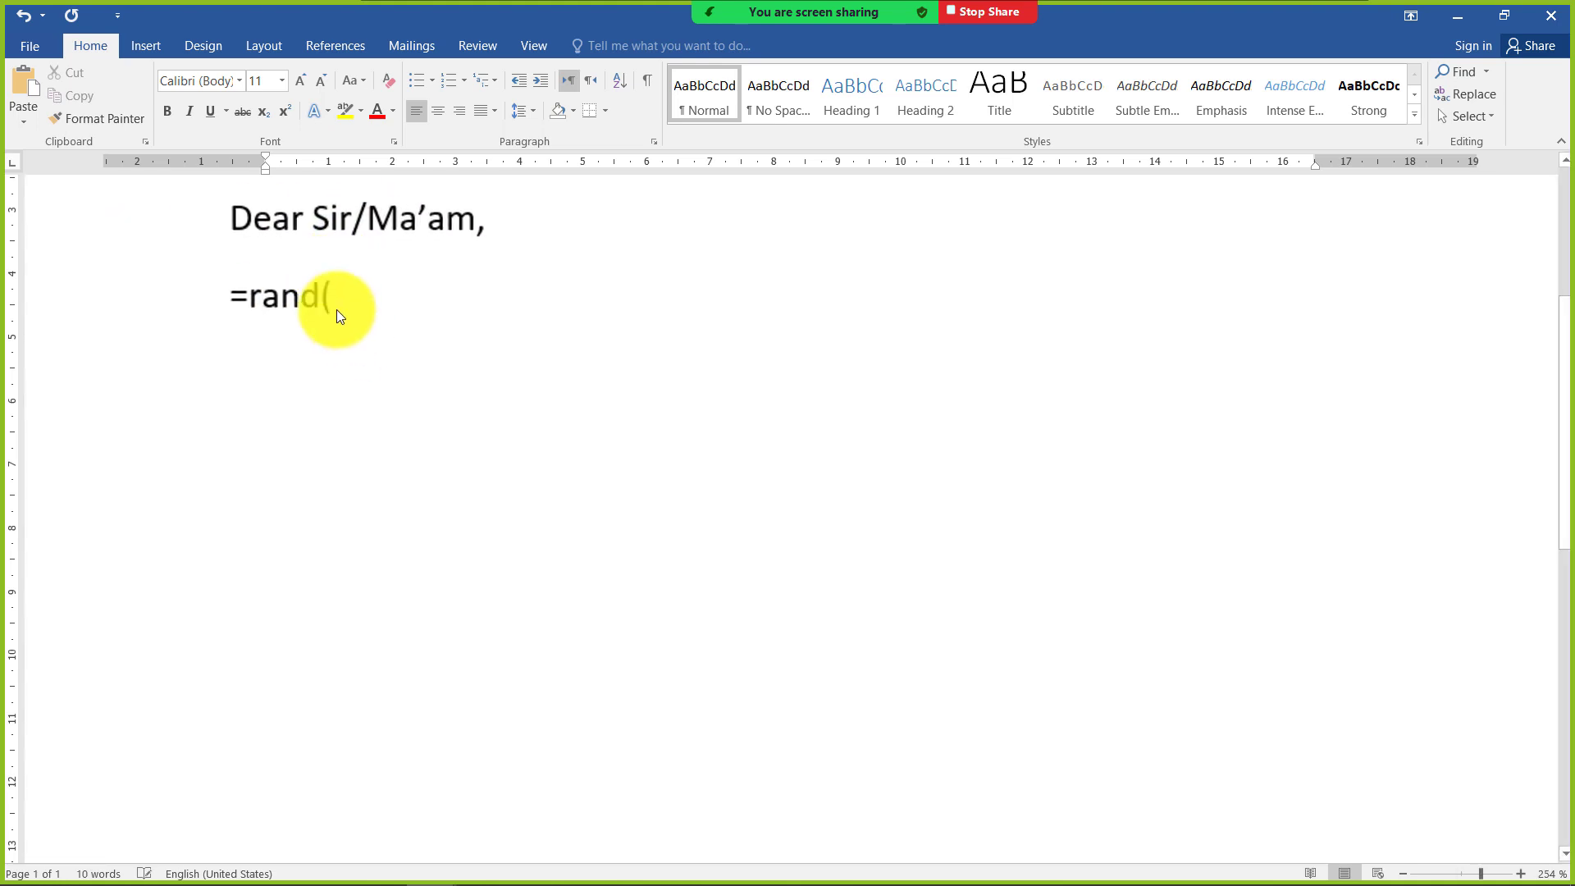
{"action": "type", "text": "2,"}
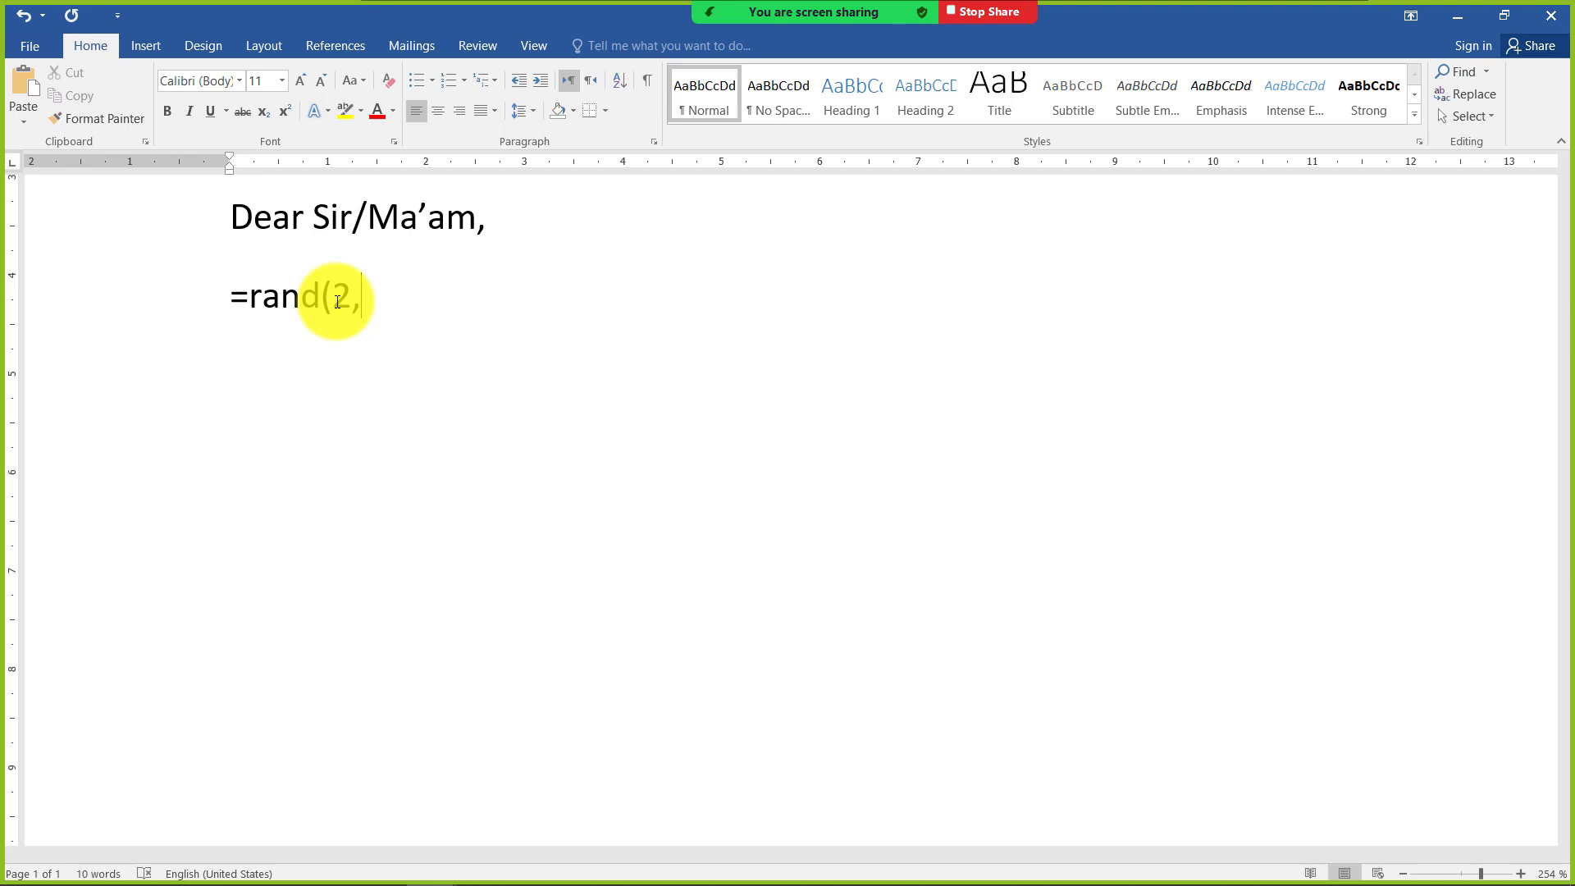
{"action": "type", "text": "5"}
{"action": "key", "text": "Return"}
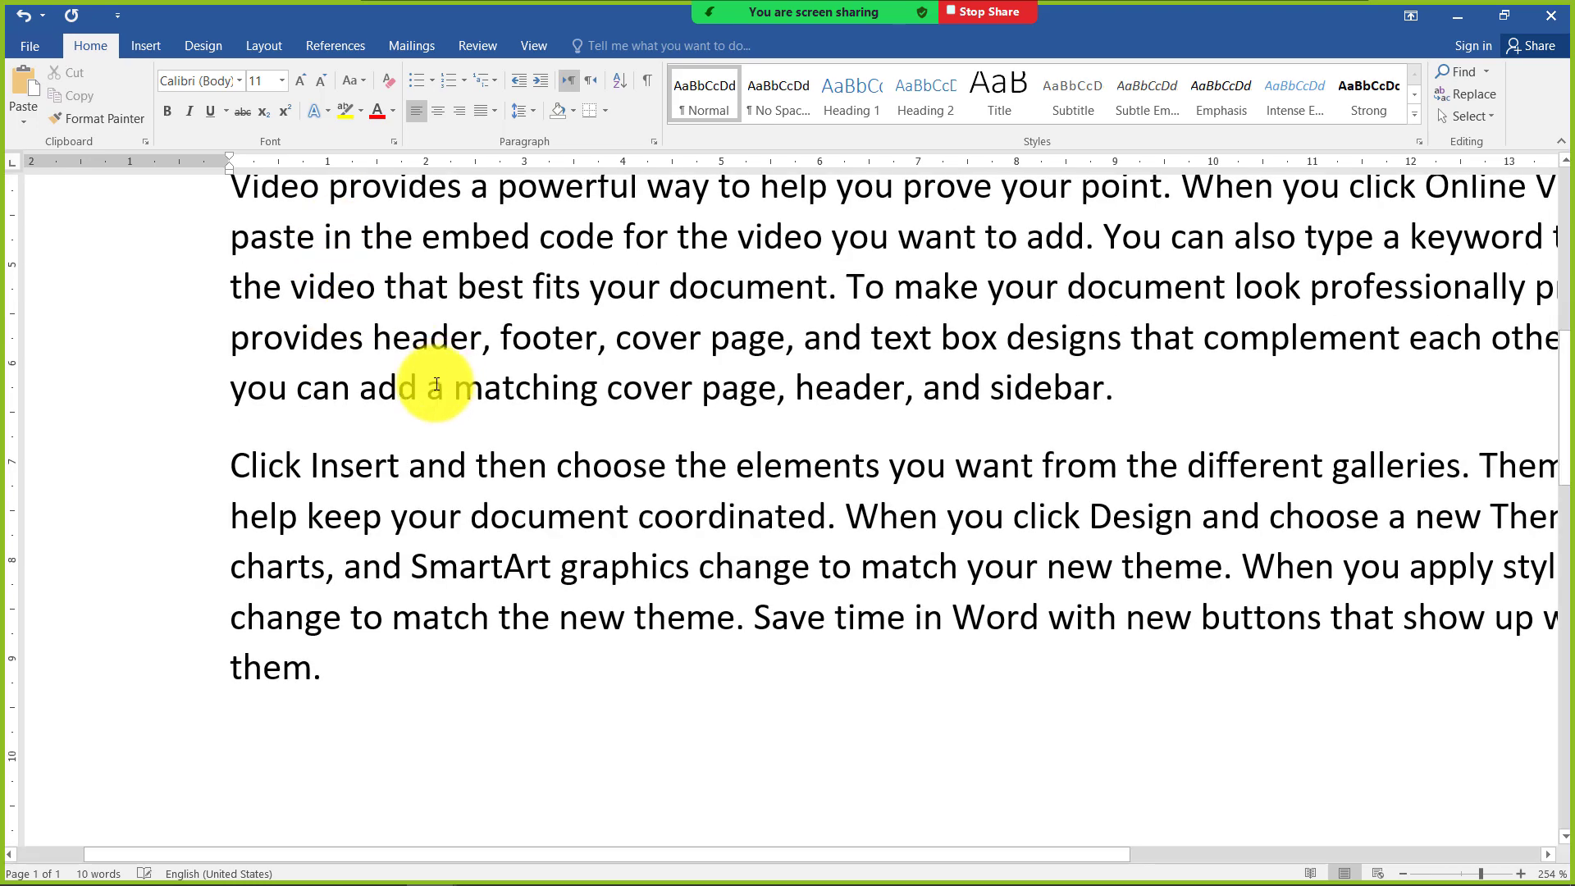
{"action": "scroll", "coordinate": [426, 399], "scroll_direction": "down", "scroll_amount": 9}
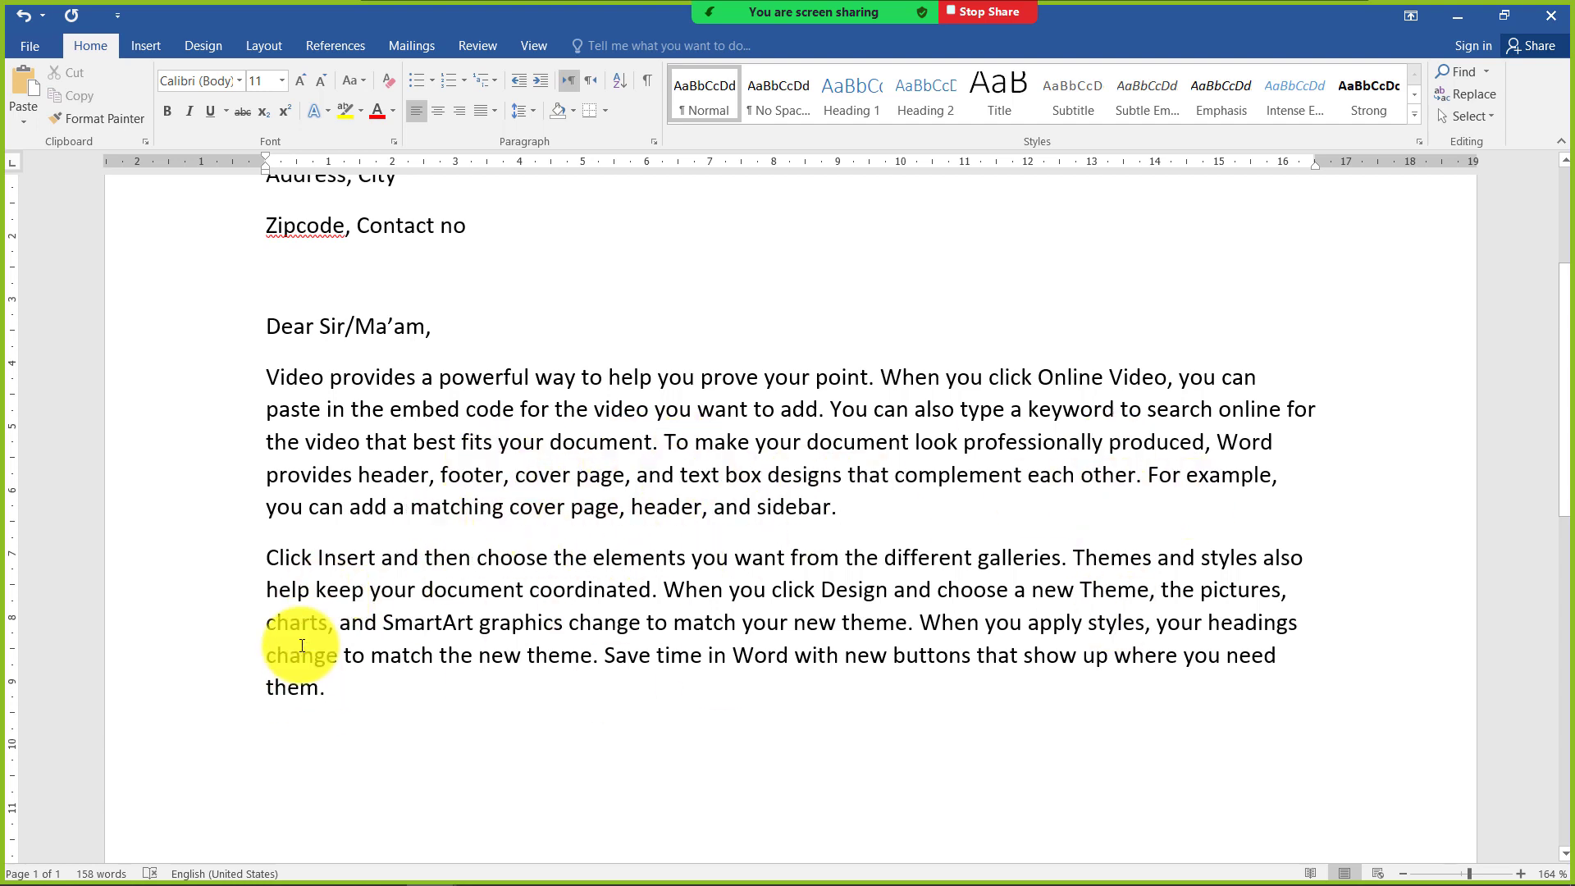
Indent the first line of both body paragraphs by one tab stop
{"action": "left_click", "coordinate": [268, 377]}
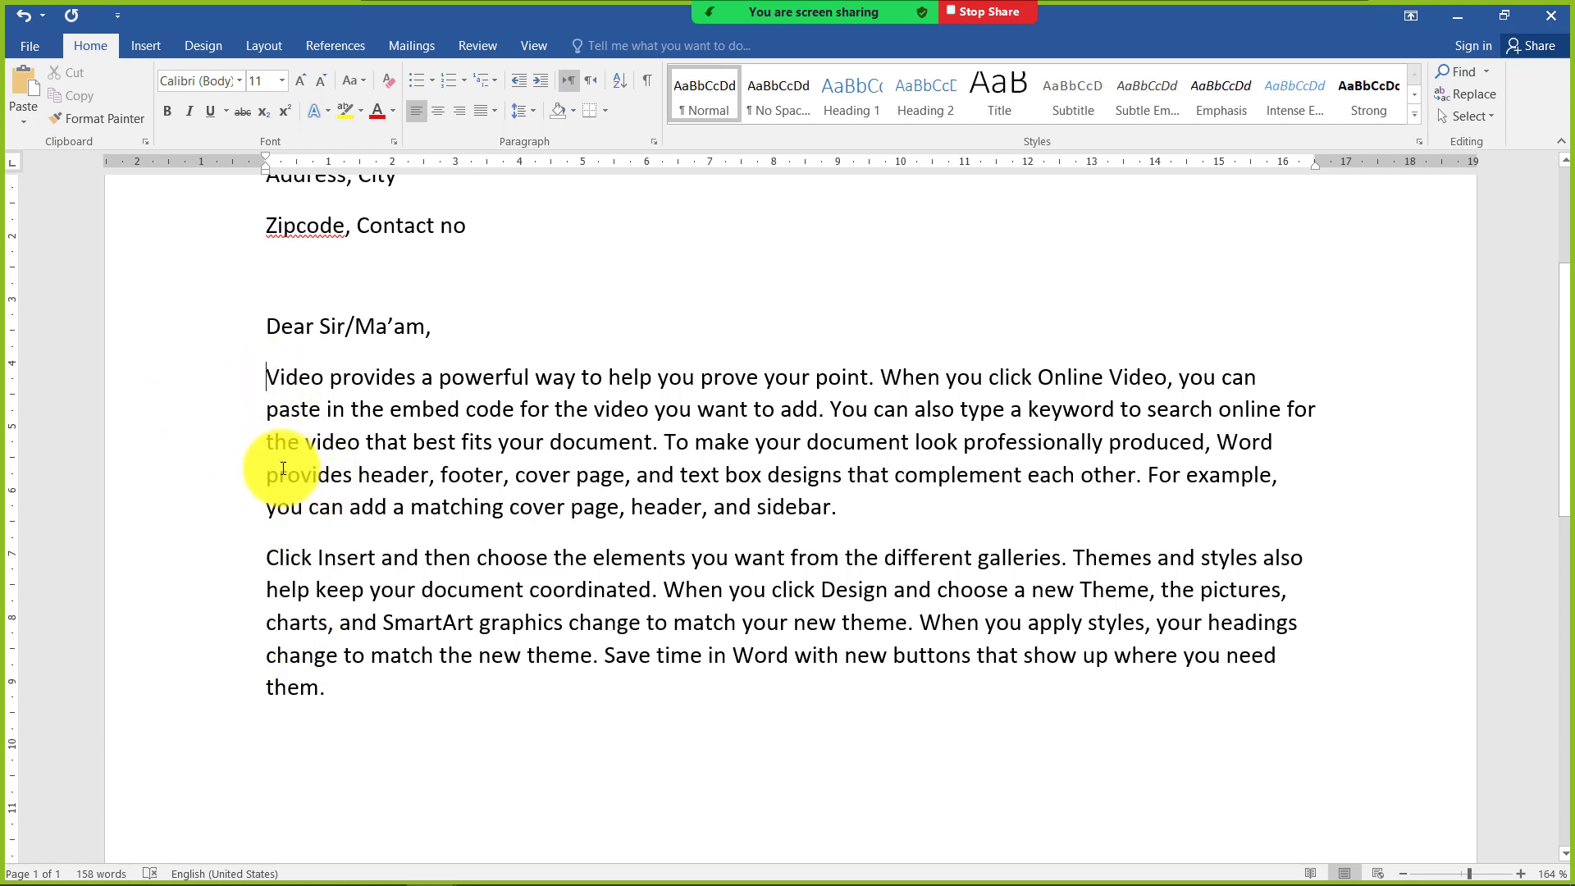
{"action": "key", "text": "Tab"}
{"action": "left_click", "coordinate": [260, 568]}
{"action": "key", "text": "Tab"}
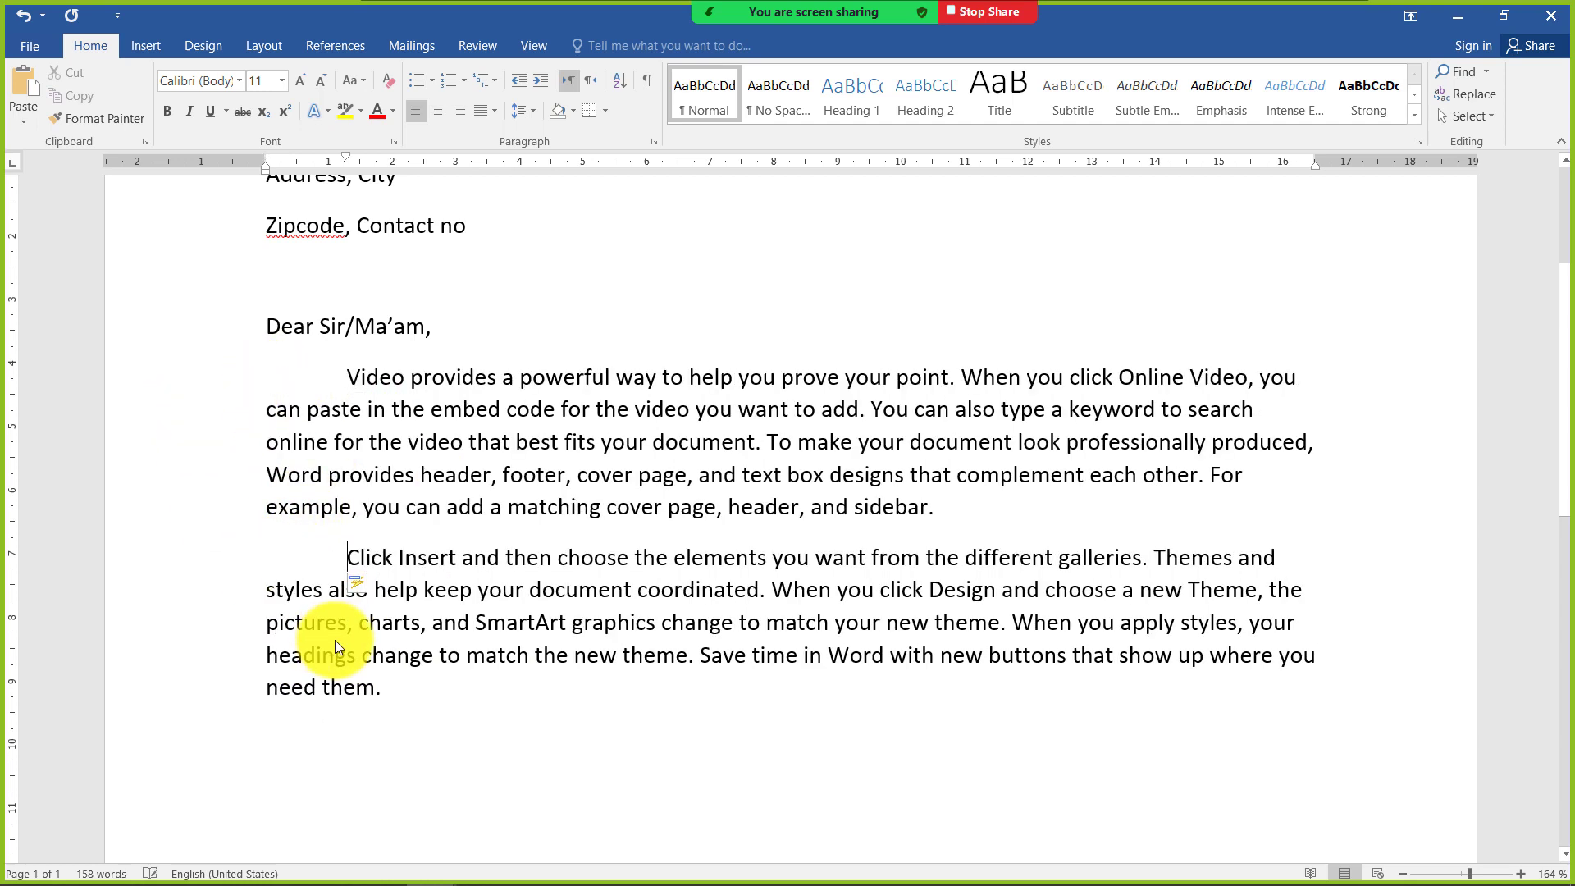
Add the closing line "Thanks & Regards" below the body text, leaving a blank line before it
{"action": "left_click", "coordinate": [402, 743]}
{"action": "key", "text": "Return"}
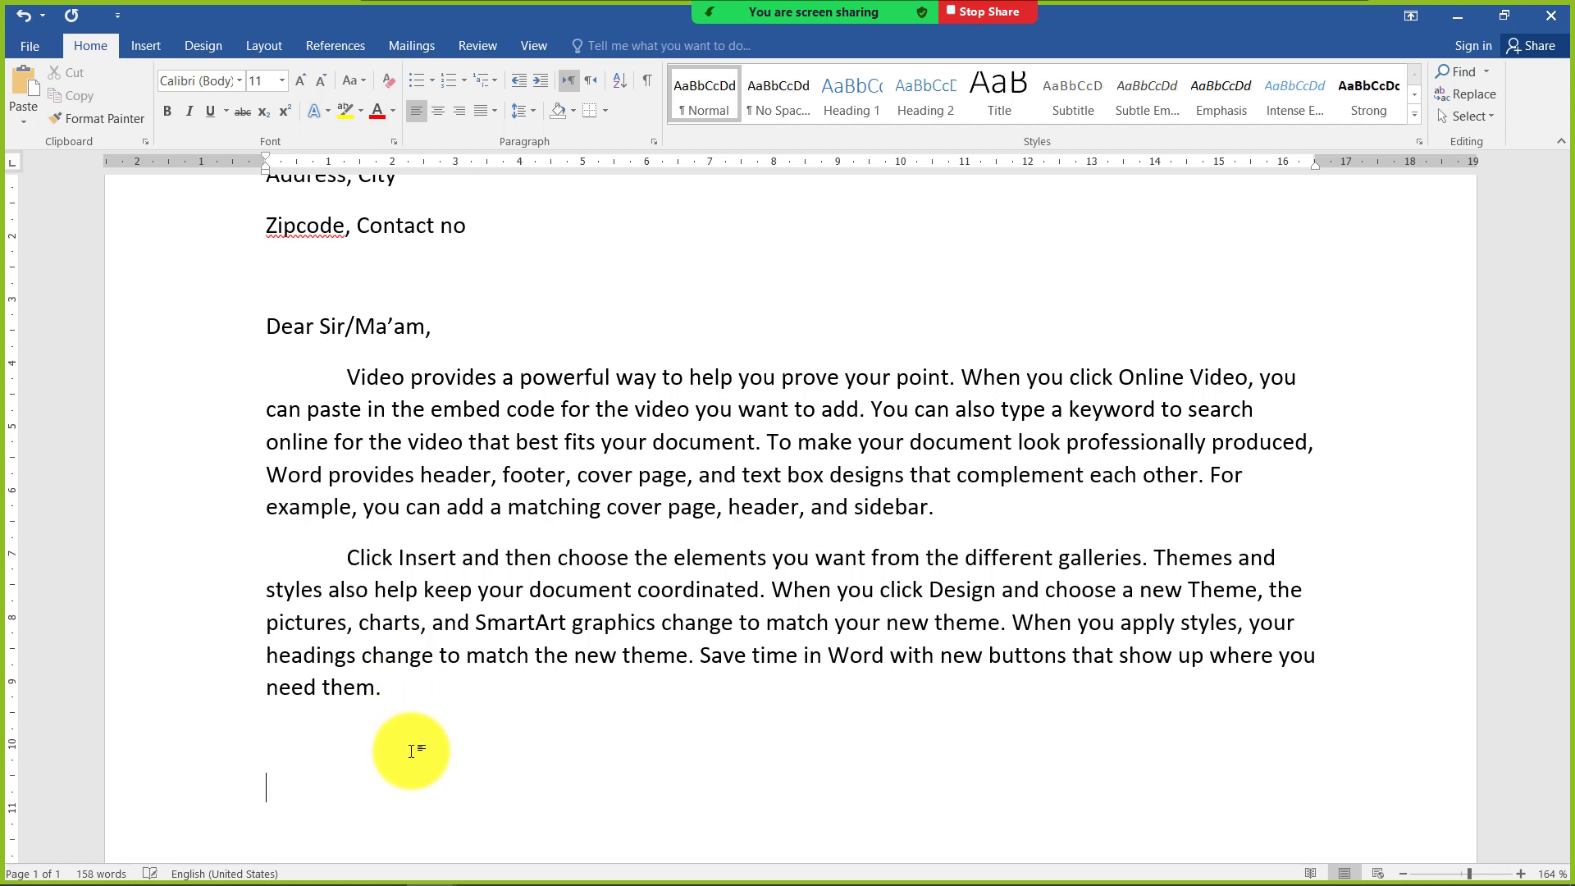
{"action": "type", "text": "Tan"}
{"action": "type", "text": "hanks "}
{"action": "type", "text": "&"}
{"action": "type", "text": " Regards"}
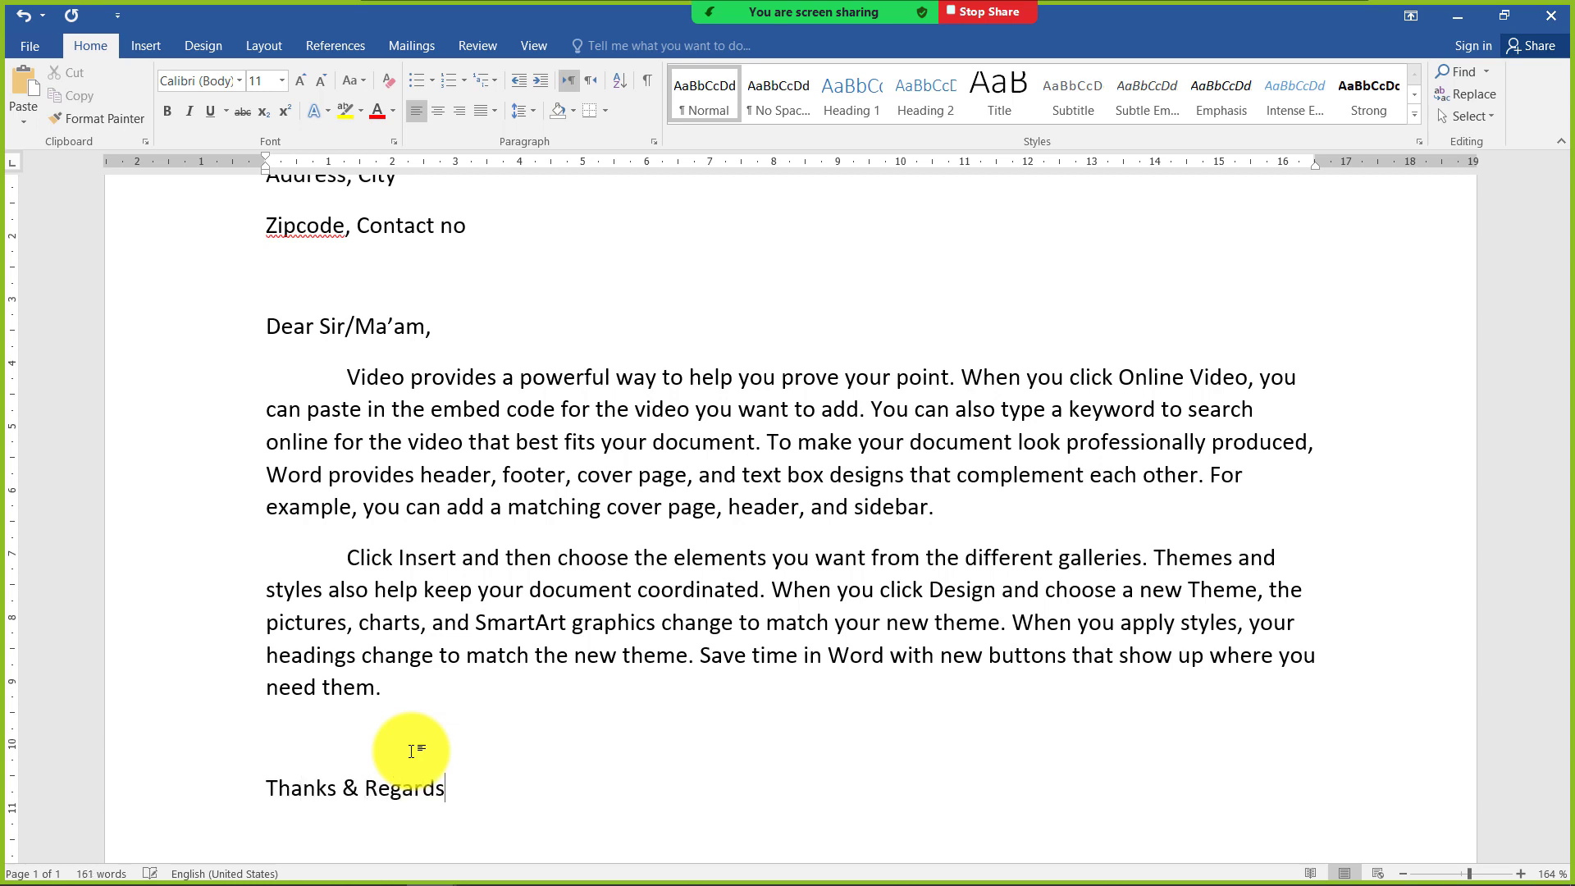
{"action": "type", "text": "NAme"}
Add the sender placeholder "Name here" on the line below "Thanks & Regards"
{"action": "key", "text": "BackSpace"}
{"action": "key", "text": "BackSpace"}
{"action": "type", "text": "ame here"}
Set the paragraph spacing after "Thanks & Regards" and "Name here" to 0 pt
{"action": "left_click_drag", "start_coordinate": [315, 795], "coordinate": [312, 829]}
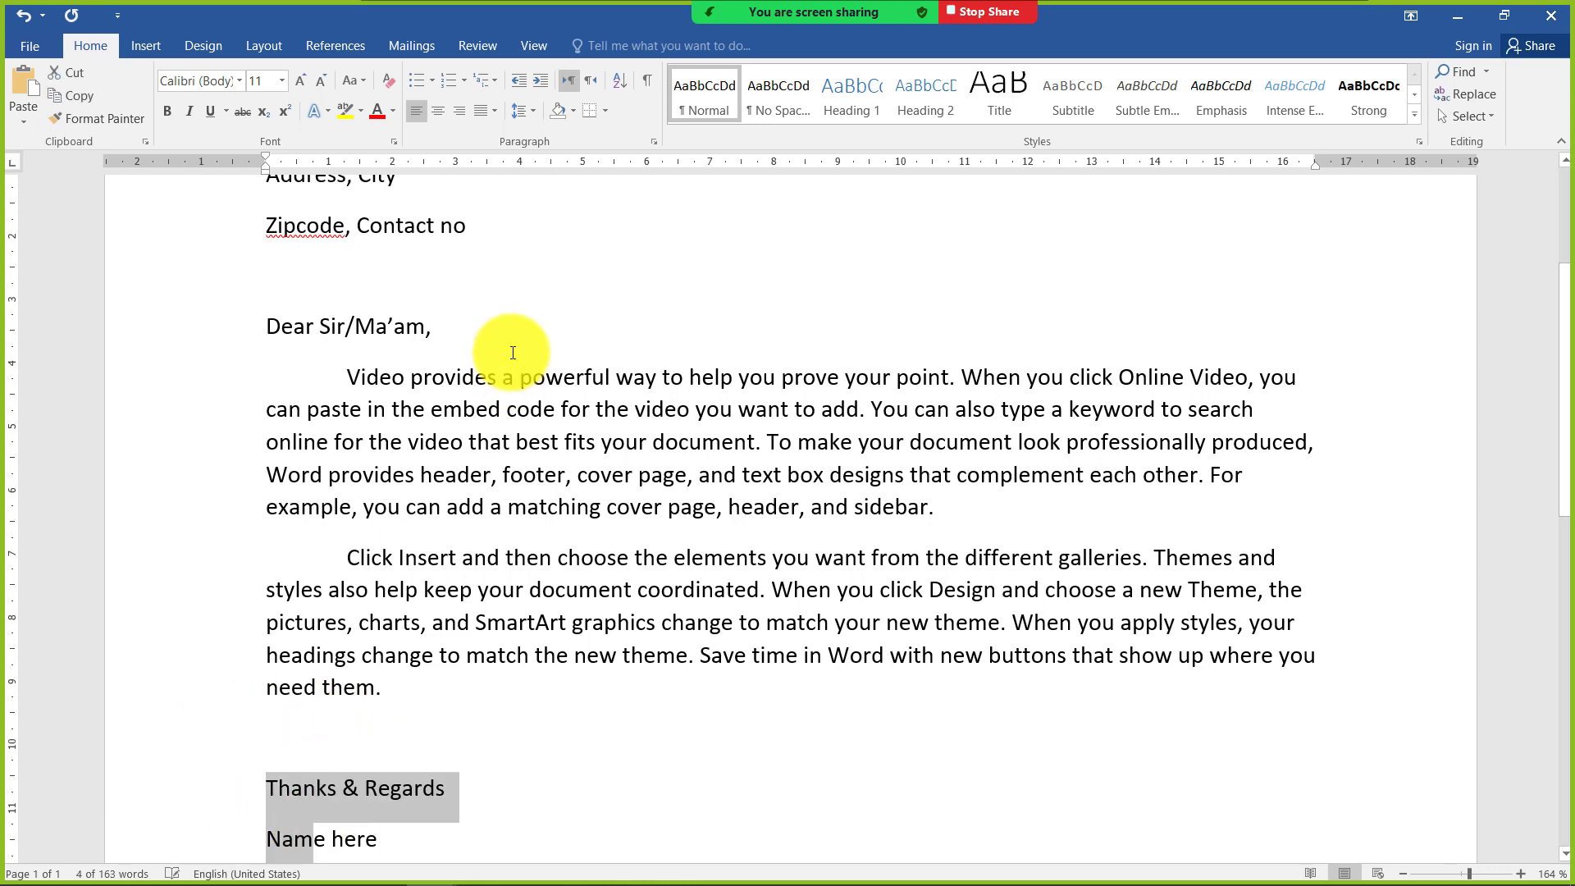
{"action": "left_click", "coordinate": [532, 112]}
{"action": "left_click", "coordinate": [554, 274]}
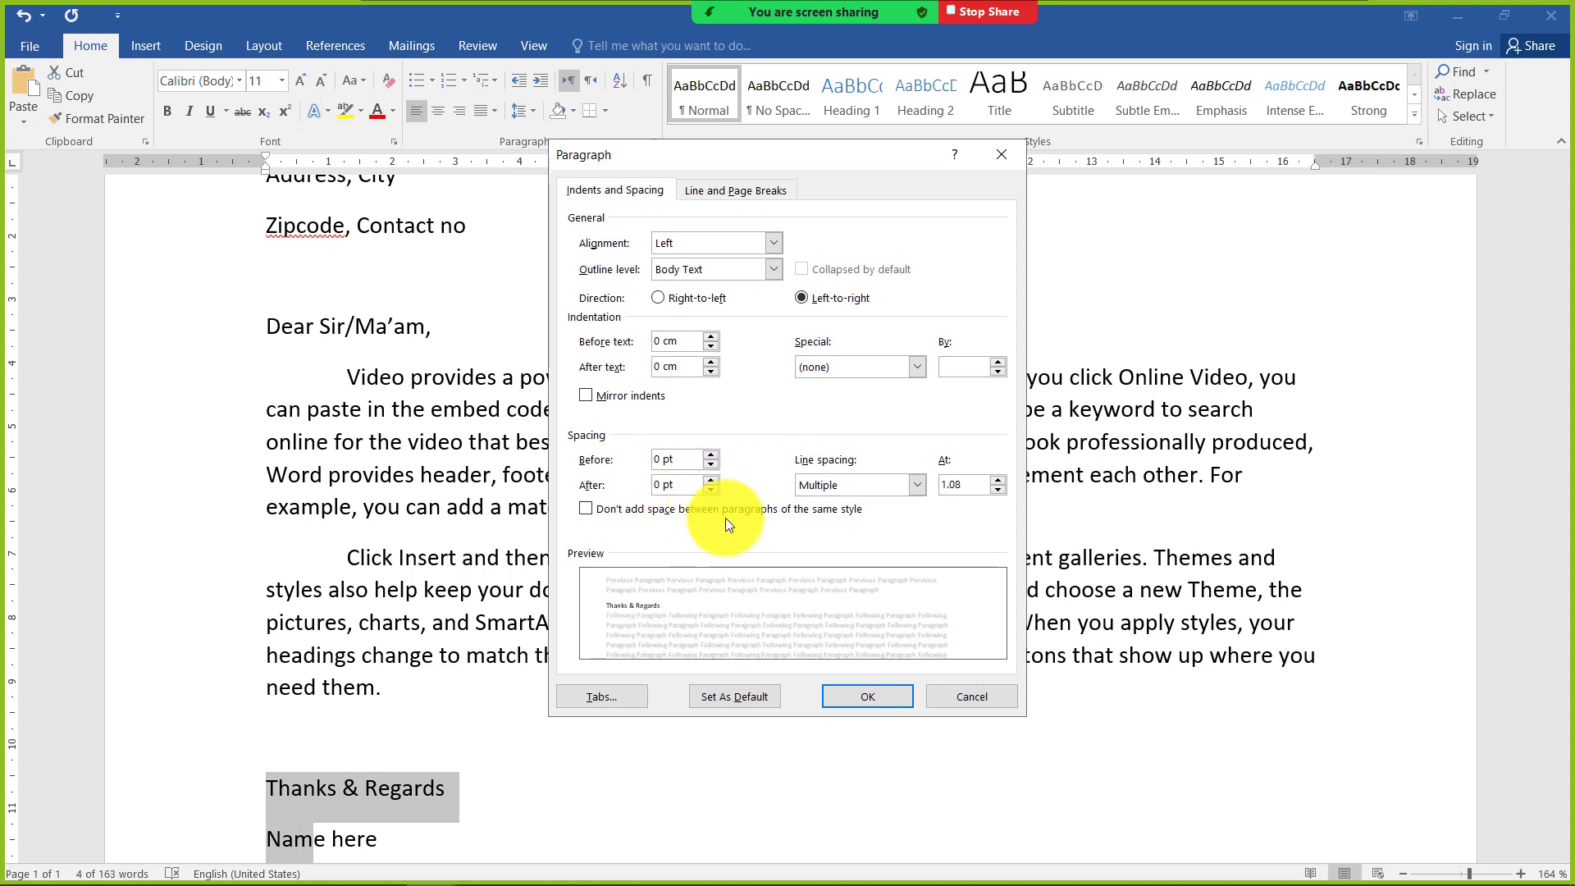
{"action": "left_click", "coordinate": [858, 694]}
{"action": "scroll", "coordinate": [328, 738], "scroll_direction": "down", "scroll_amount": 2}
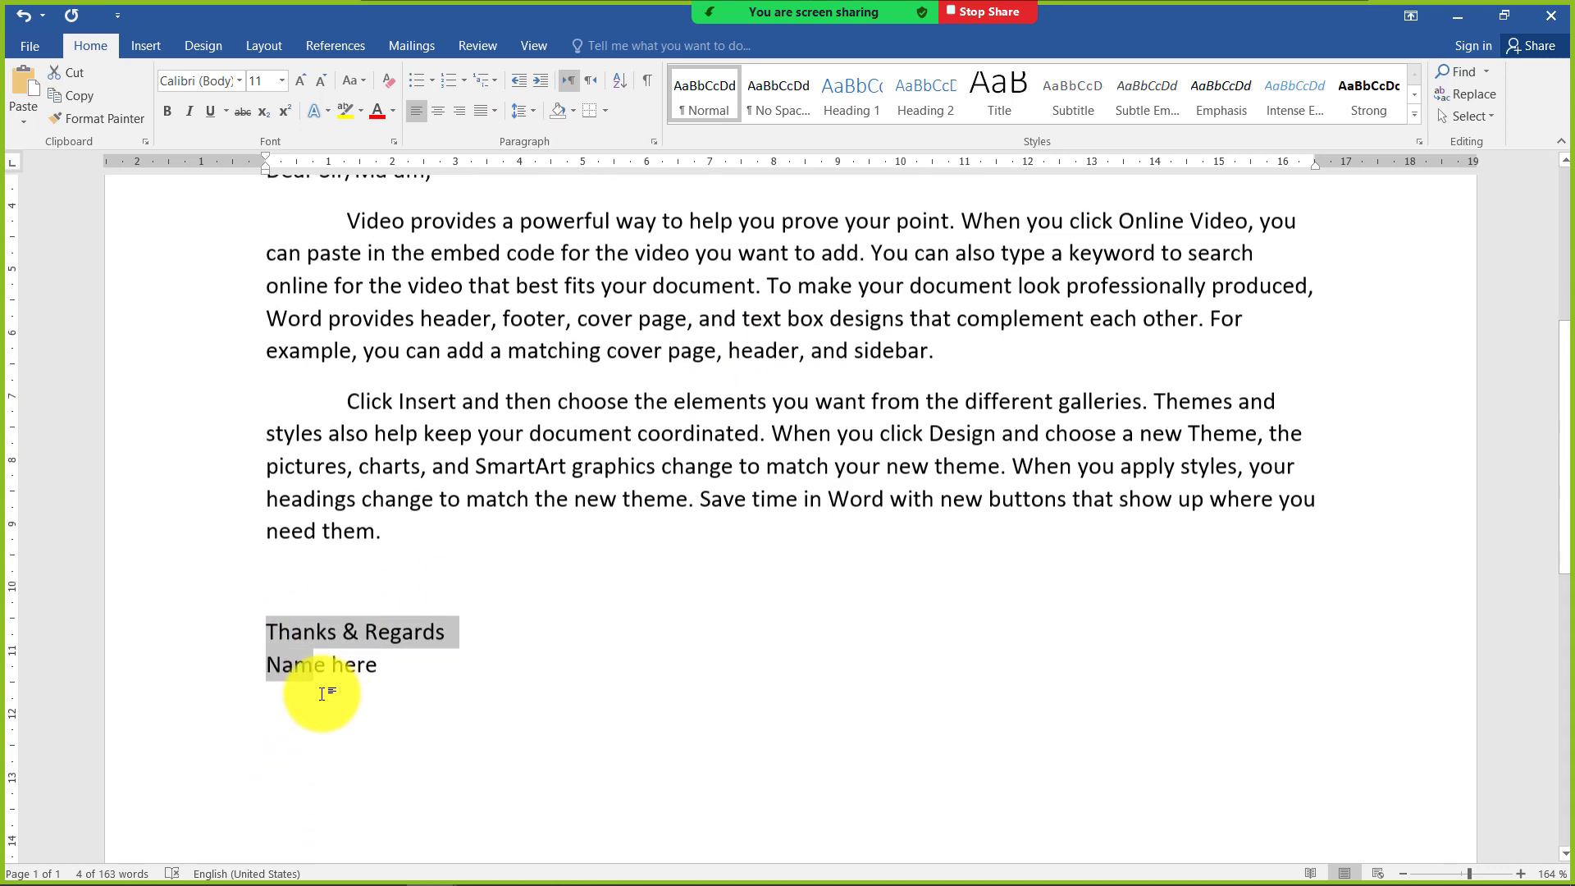
{"action": "left_click", "coordinate": [303, 630]}
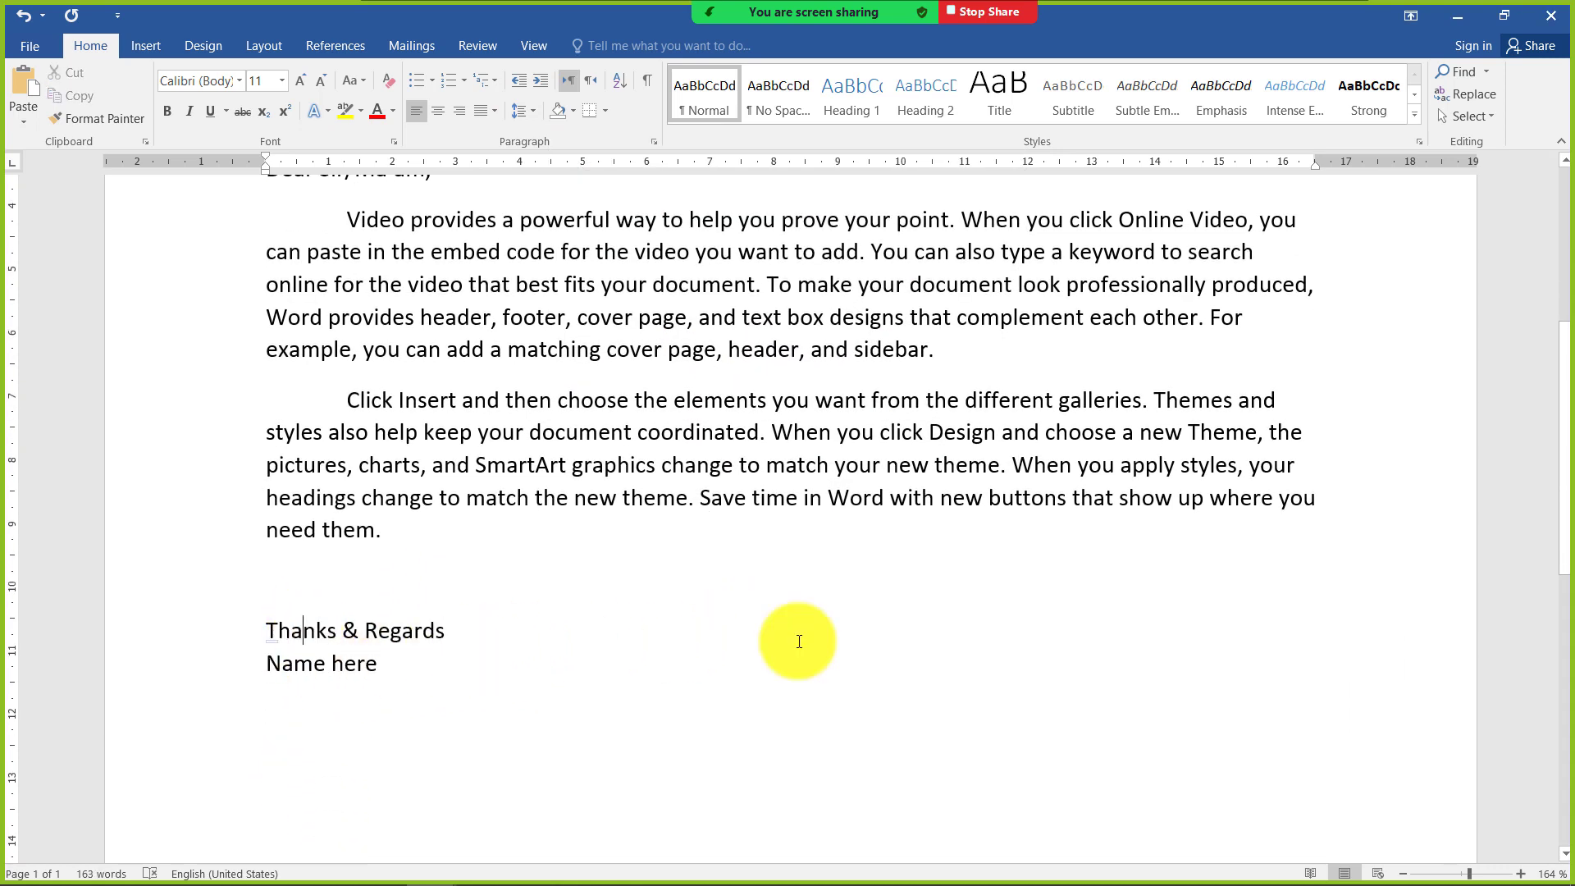
Add a centred "Company Name" line at the start of the letter, with a blank line between it and "Name Here"
{"action": "scroll", "coordinate": [1058, 616], "scroll_direction": "up", "scroll_amount": 5}
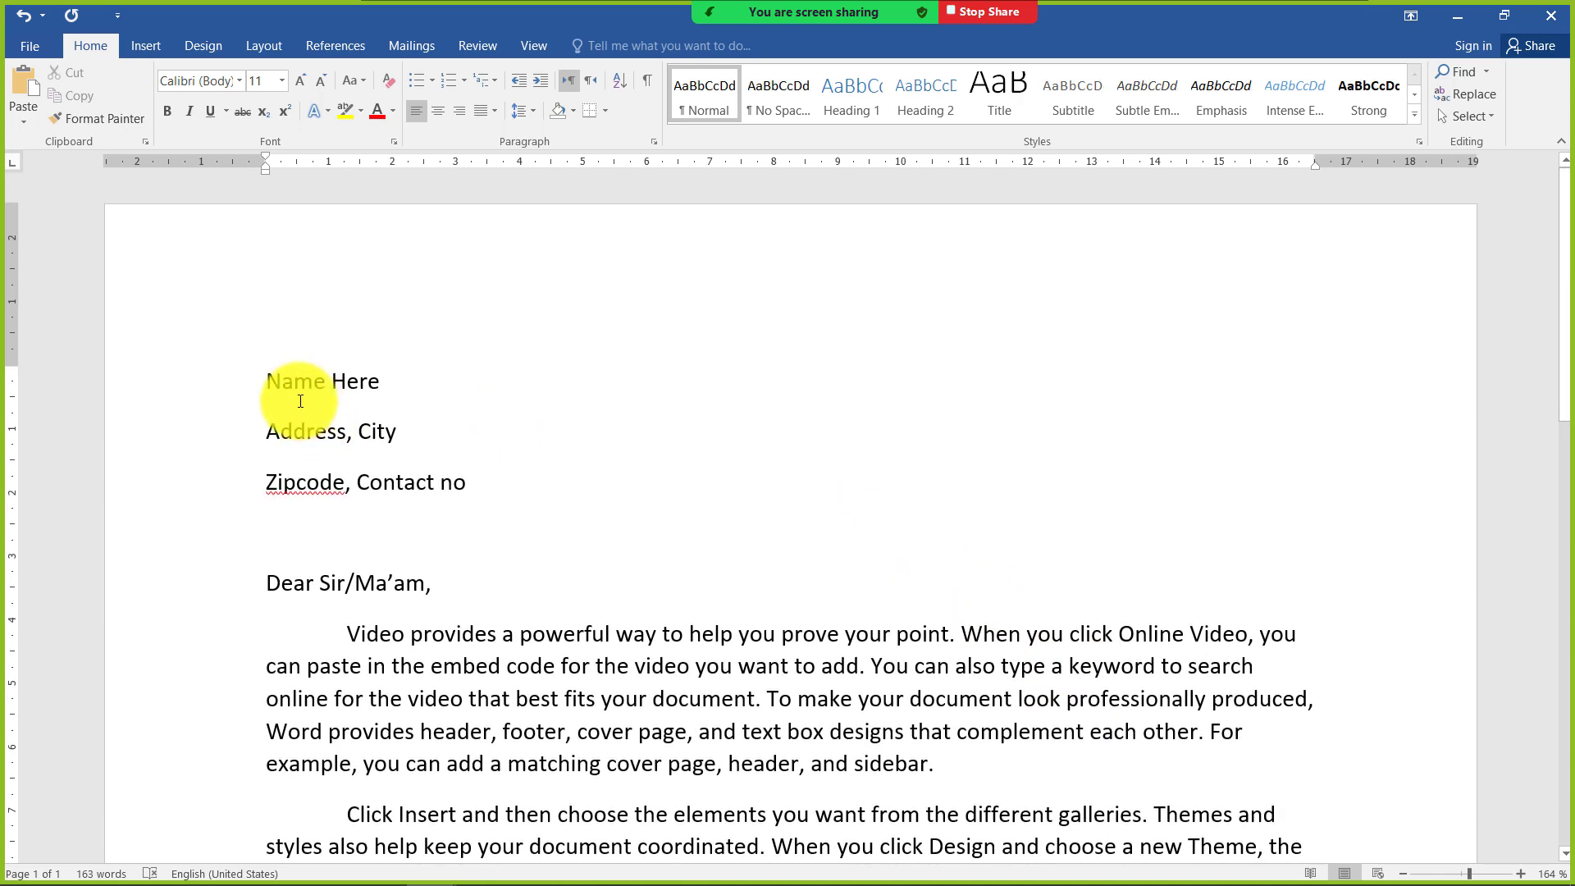
{"action": "key", "text": "Return"}
{"action": "key", "text": "Return"}
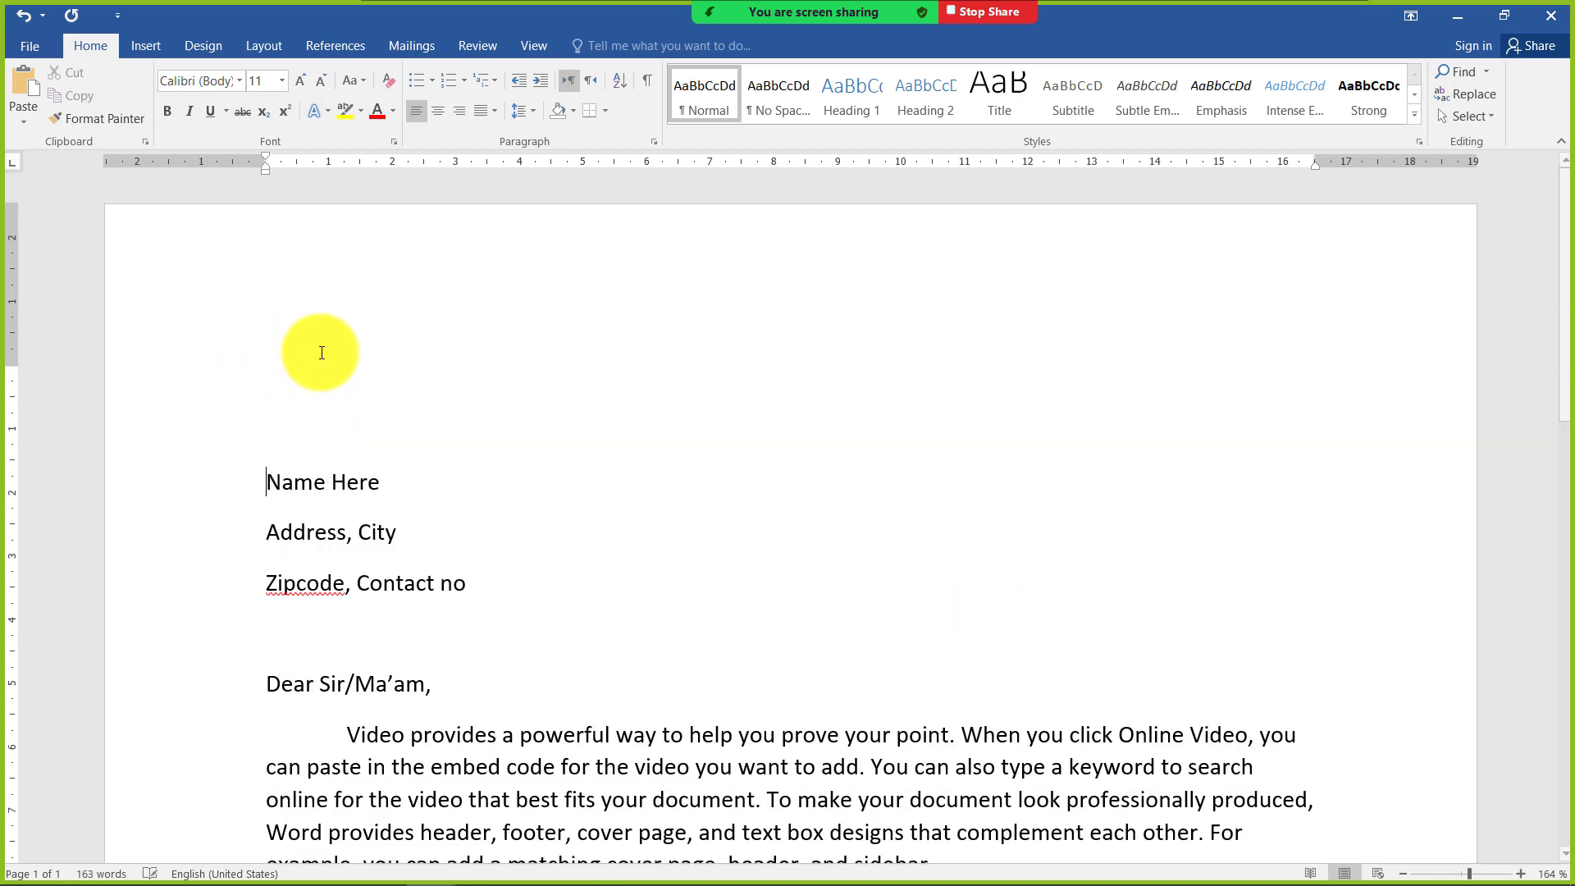
{"action": "type", "text": "Com"}
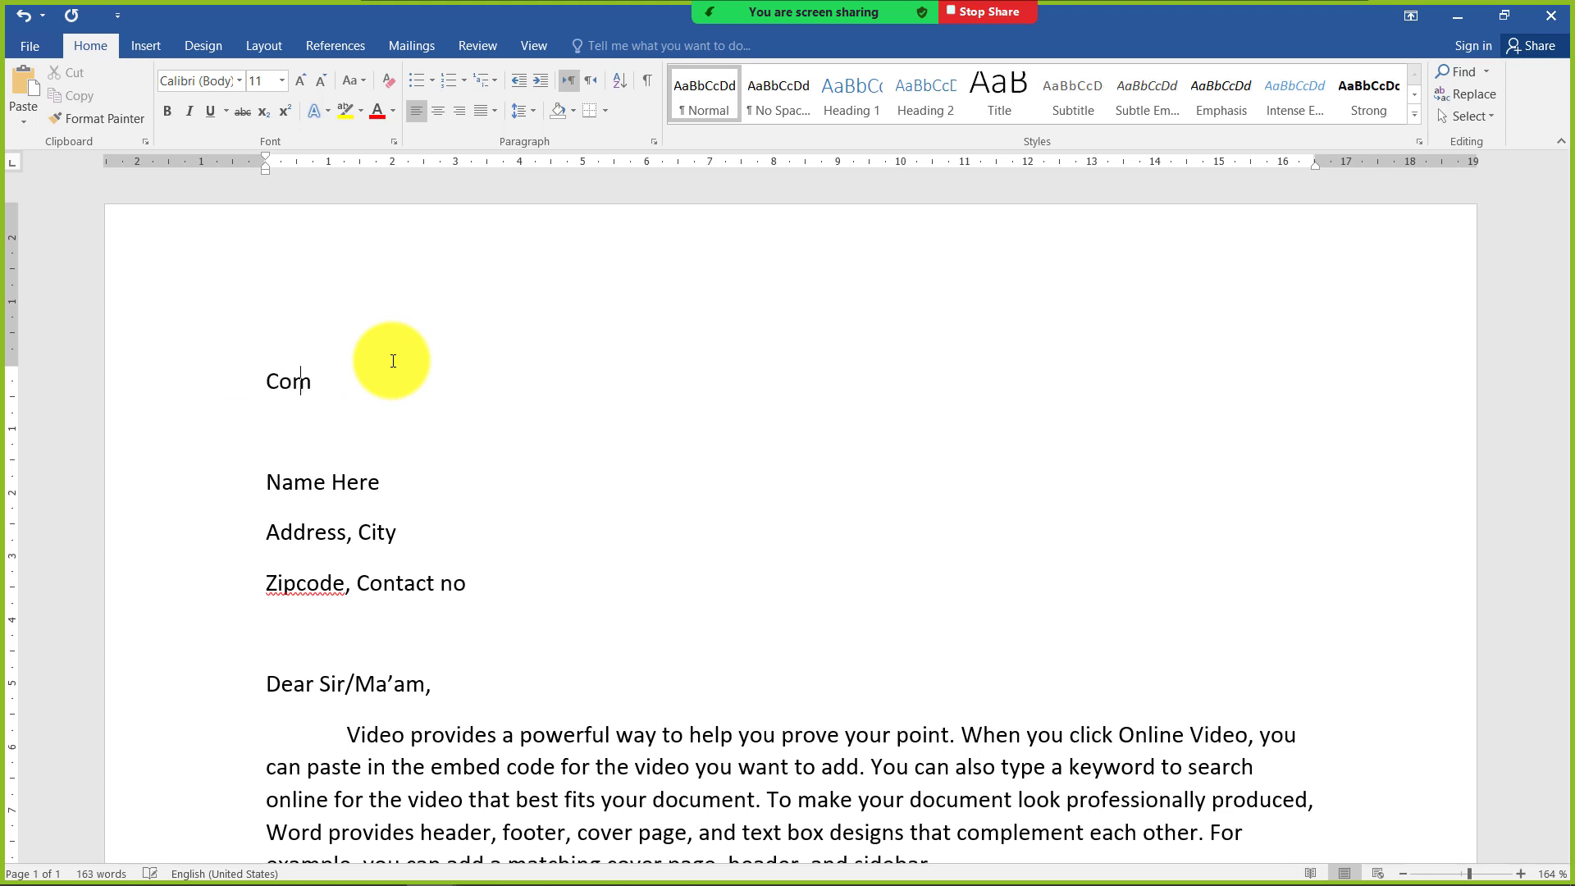
{"action": "type", "text": "pany Name"}
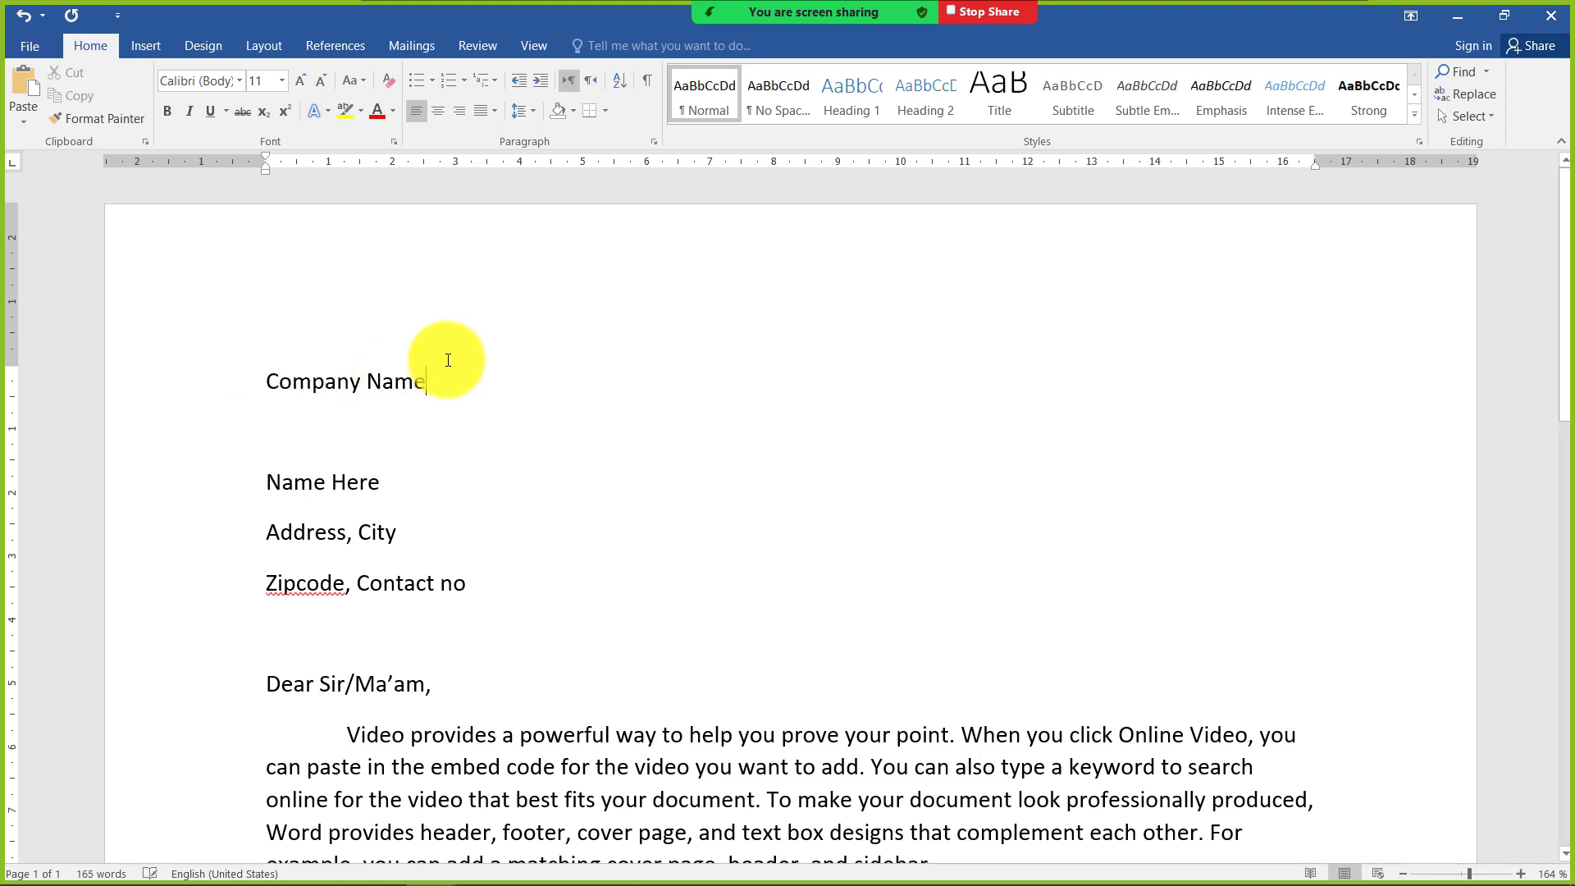
{"action": "left_click", "coordinate": [367, 379]}
{"action": "key", "text": "ctrl+e"}
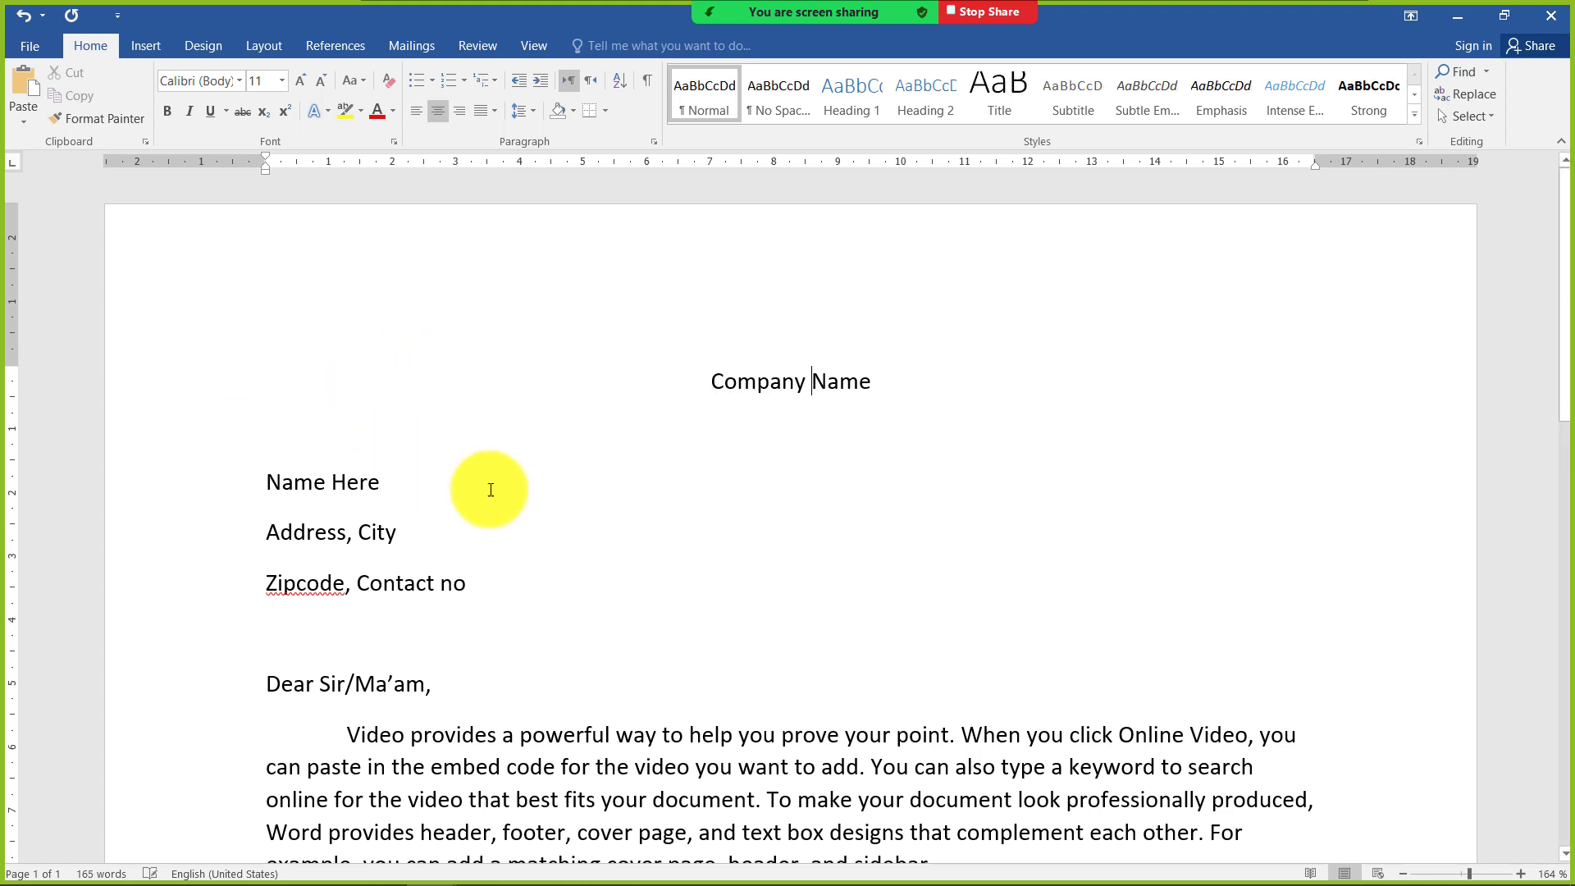
Select the closing lines "Thanks & Regards" and "Name here" at the end of the letter
{"action": "scroll", "coordinate": [830, 431], "scroll_direction": "down", "scroll_amount": 4}
{"action": "scroll", "coordinate": [830, 435], "scroll_direction": "down", "scroll_amount": 3}
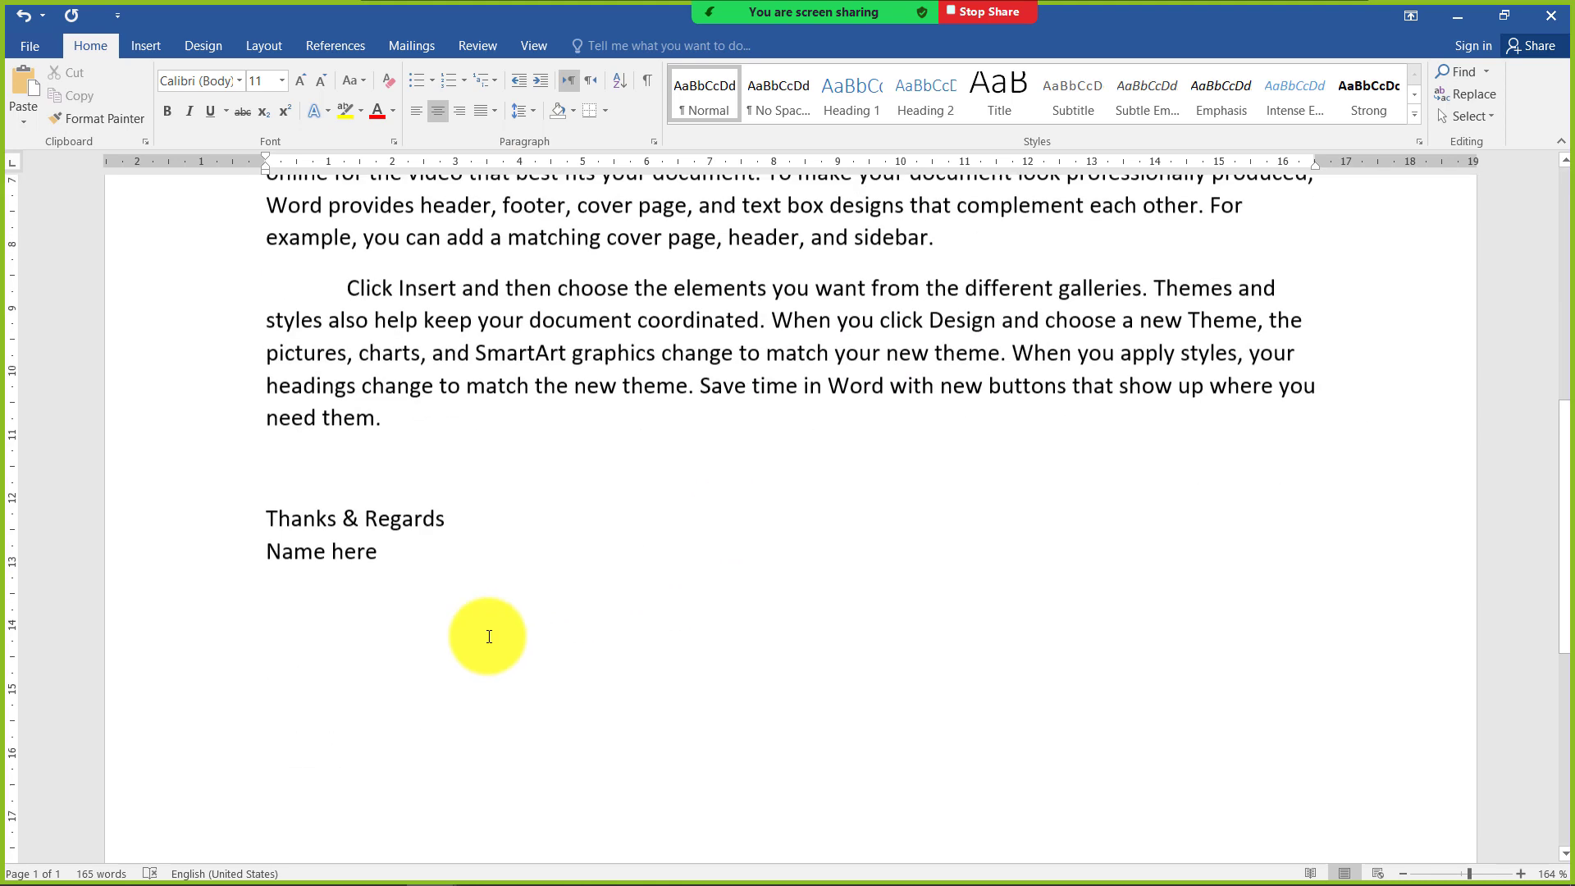
{"action": "left_click_drag", "start_coordinate": [271, 515], "coordinate": [314, 548]}
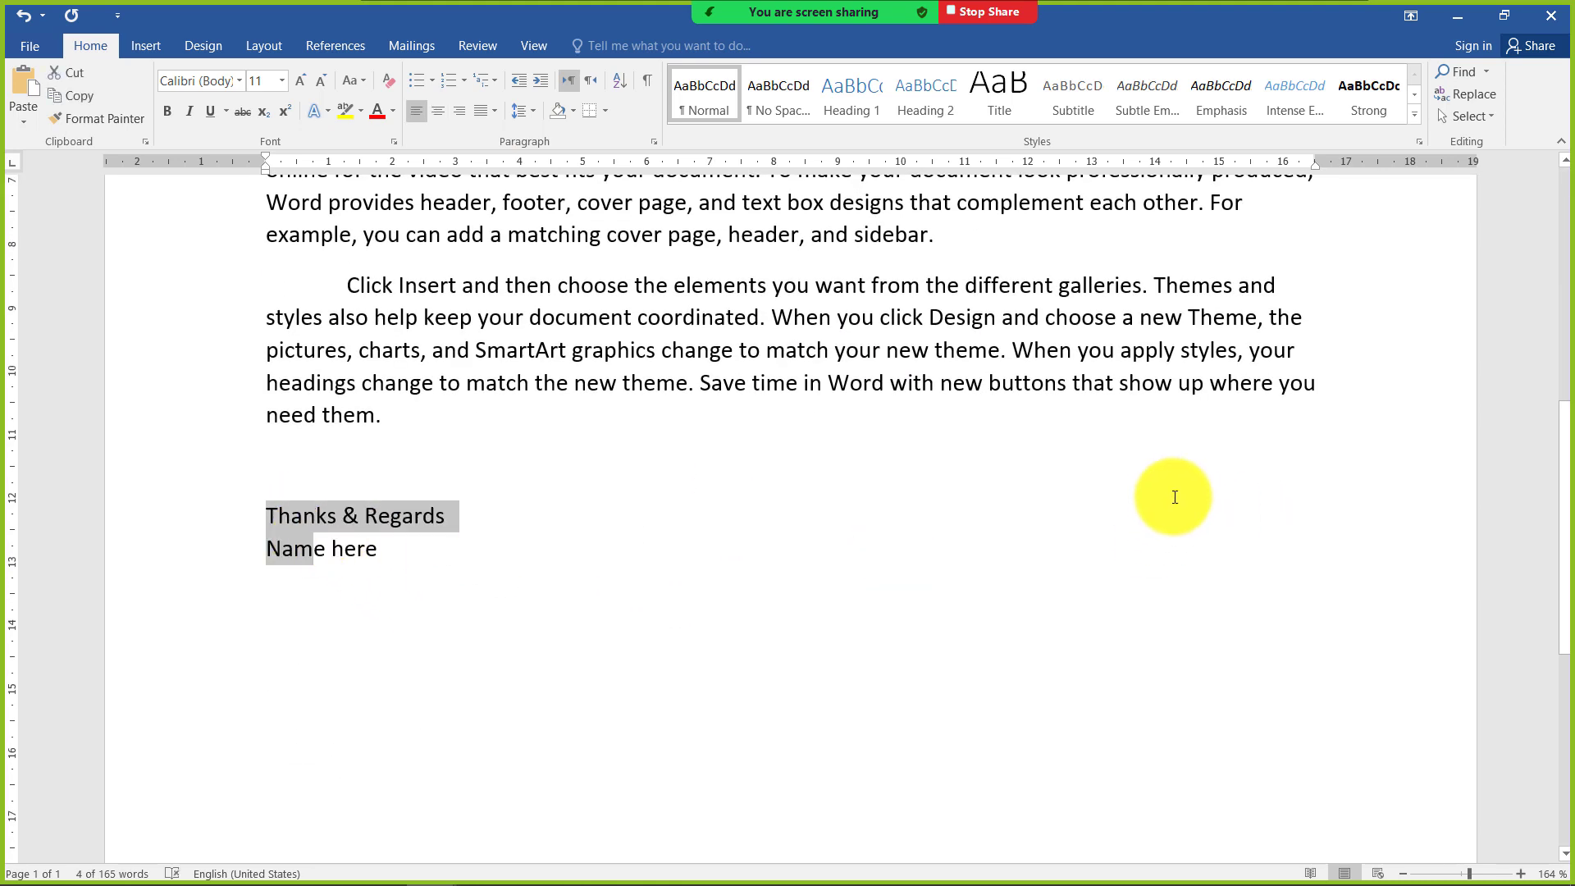
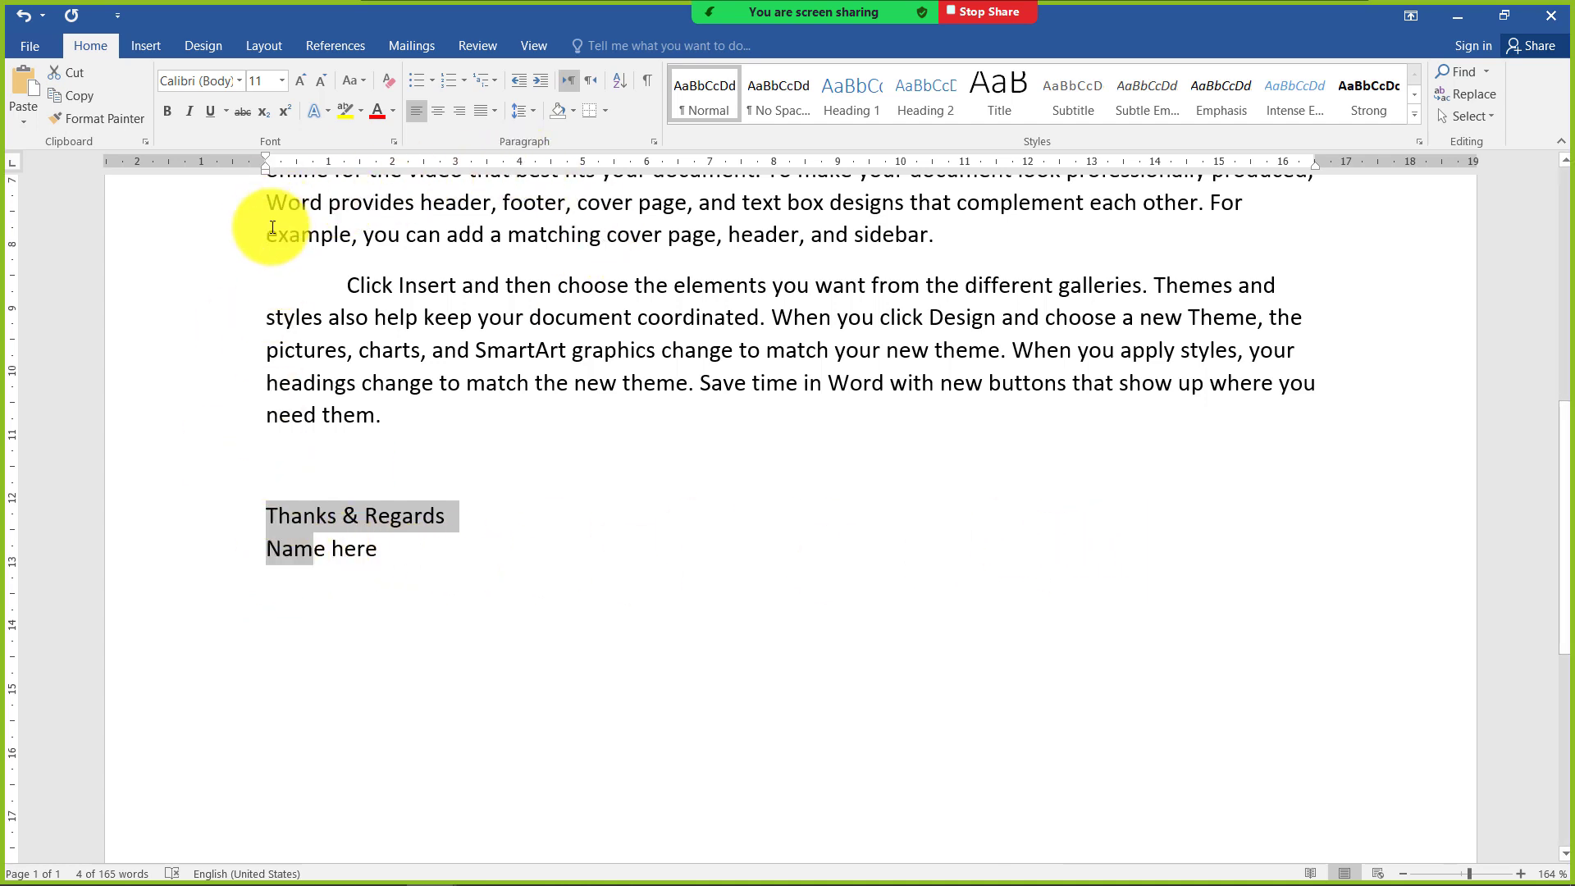
Indent the closing lines "Thanks & Regards" and "Name here" to about 9 cm and centre them
{"action": "left_click", "coordinate": [269, 515]}
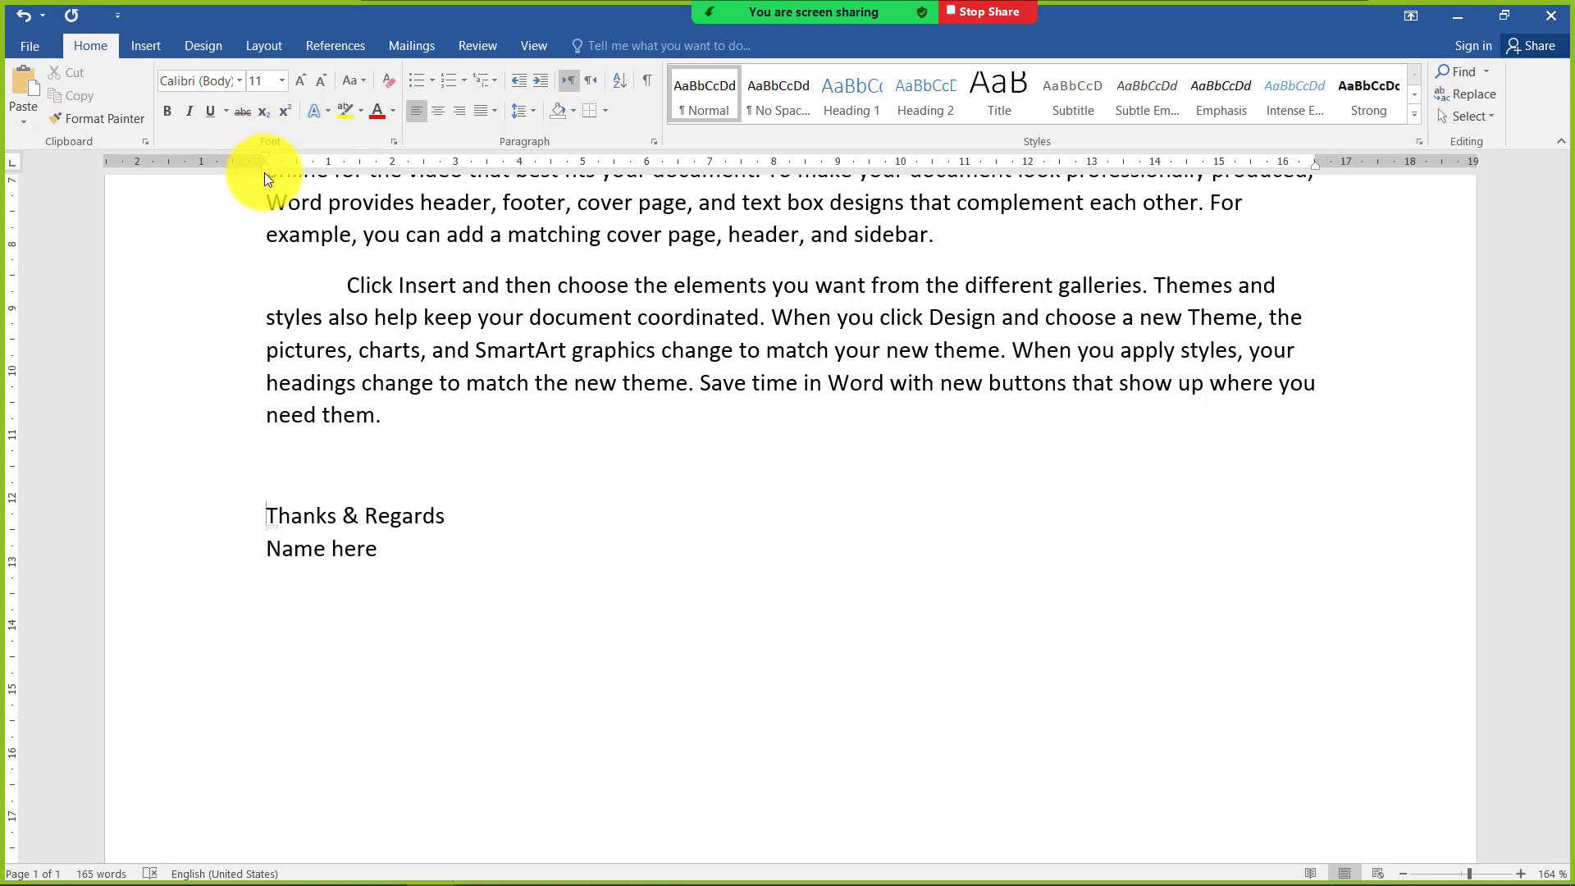
{"action": "left_click_drag", "start_coordinate": [271, 515], "coordinate": [298, 543]}
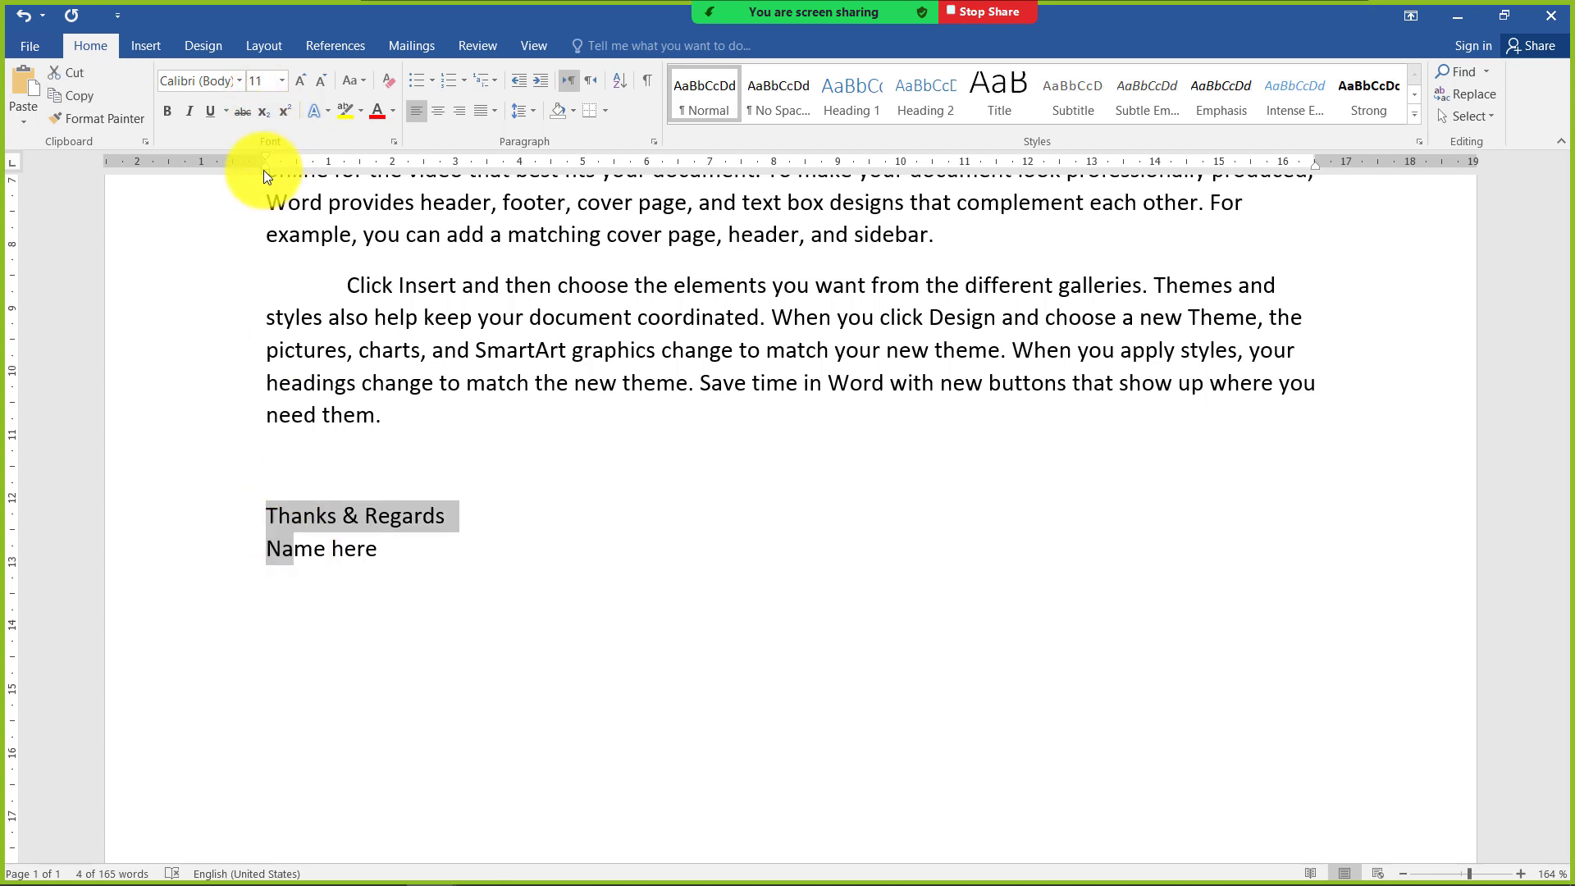
{"action": "left_click_drag", "start_coordinate": [264, 170], "coordinate": [843, 197]}
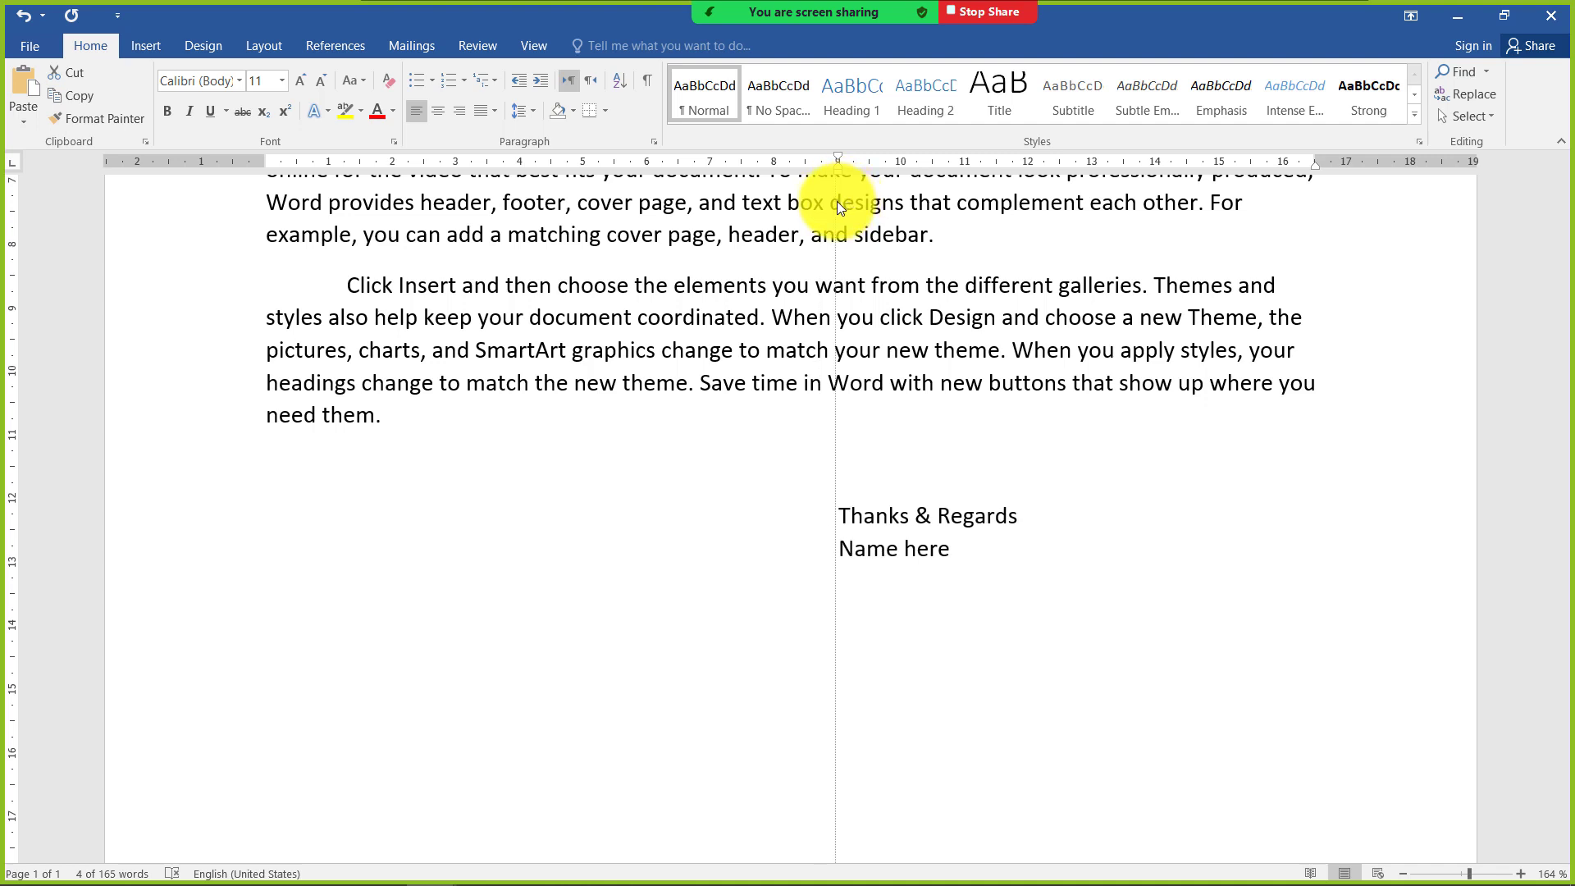
{"action": "left_click_drag", "start_coordinate": [837, 200], "coordinate": [836, 200]}
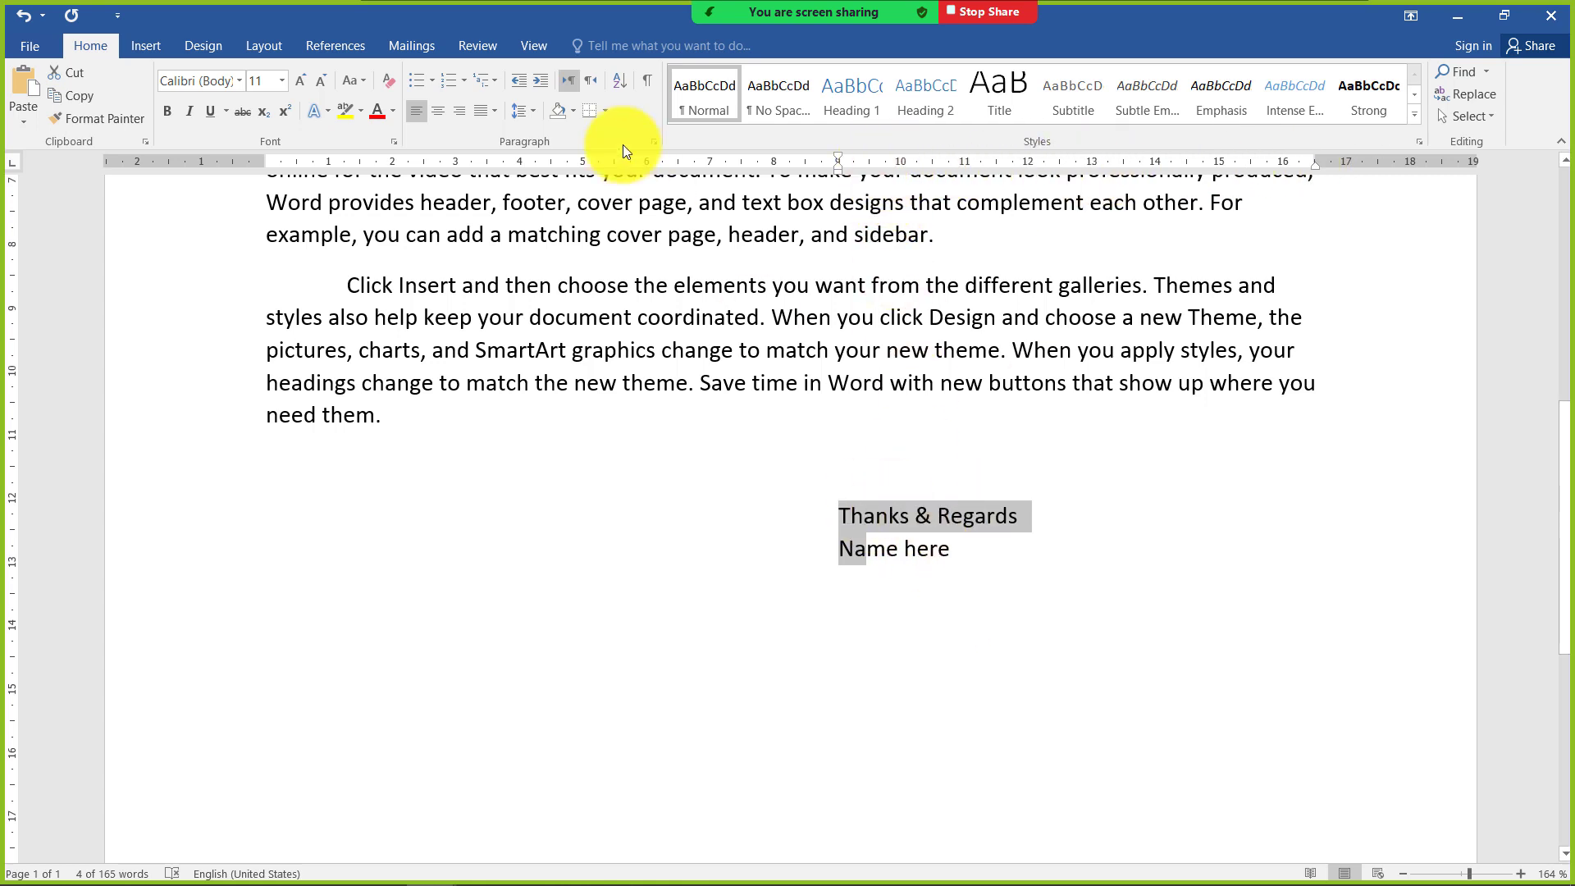
{"action": "left_click", "coordinate": [439, 108]}
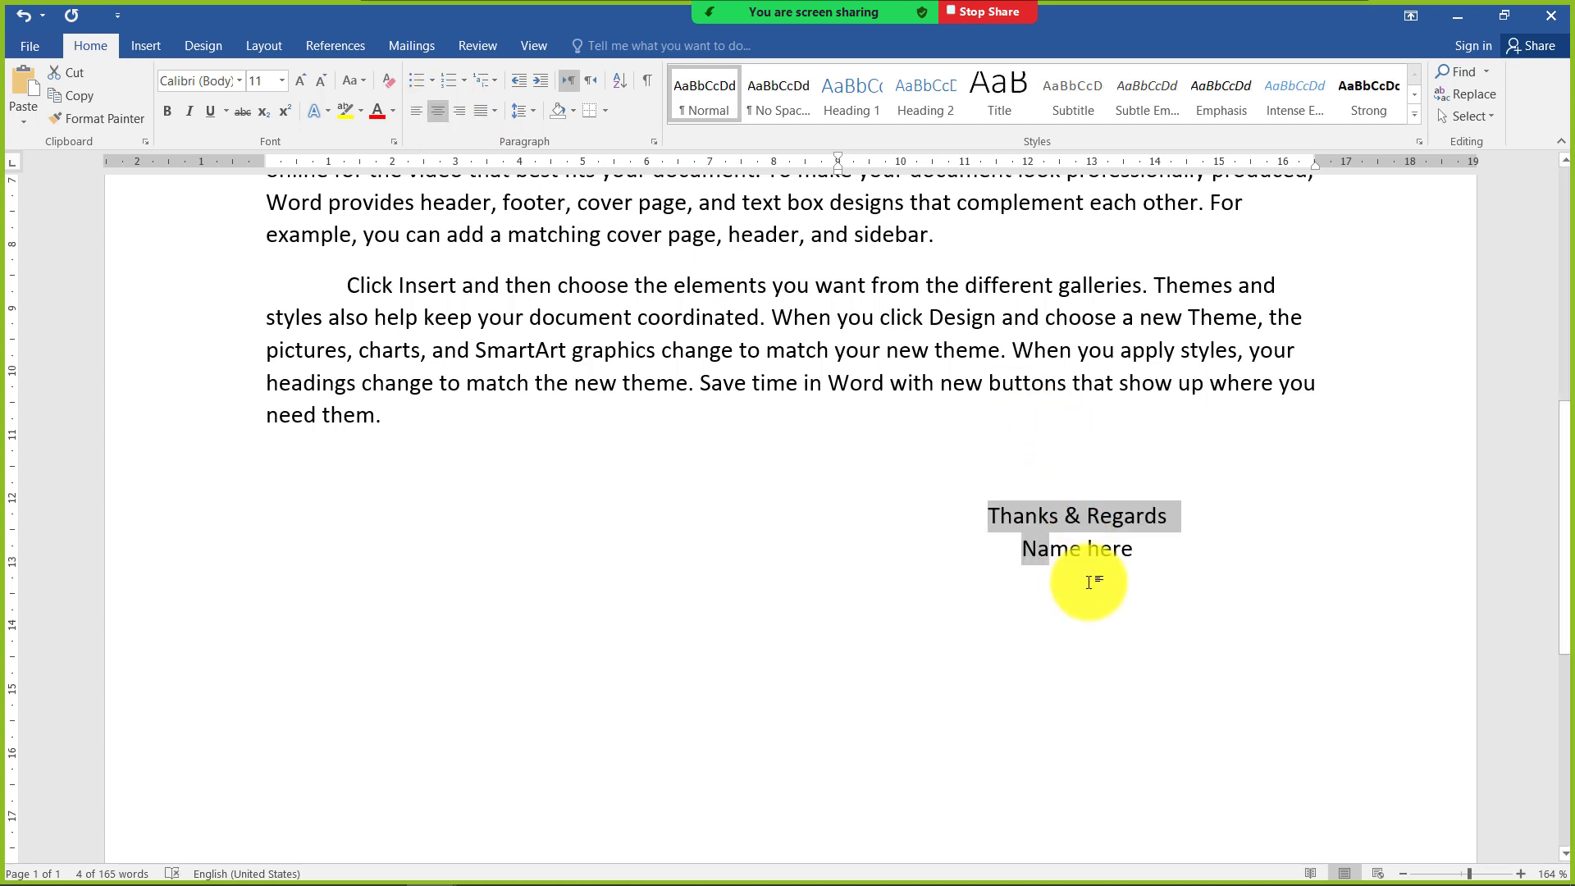
{"action": "left_click", "coordinate": [1089, 551]}
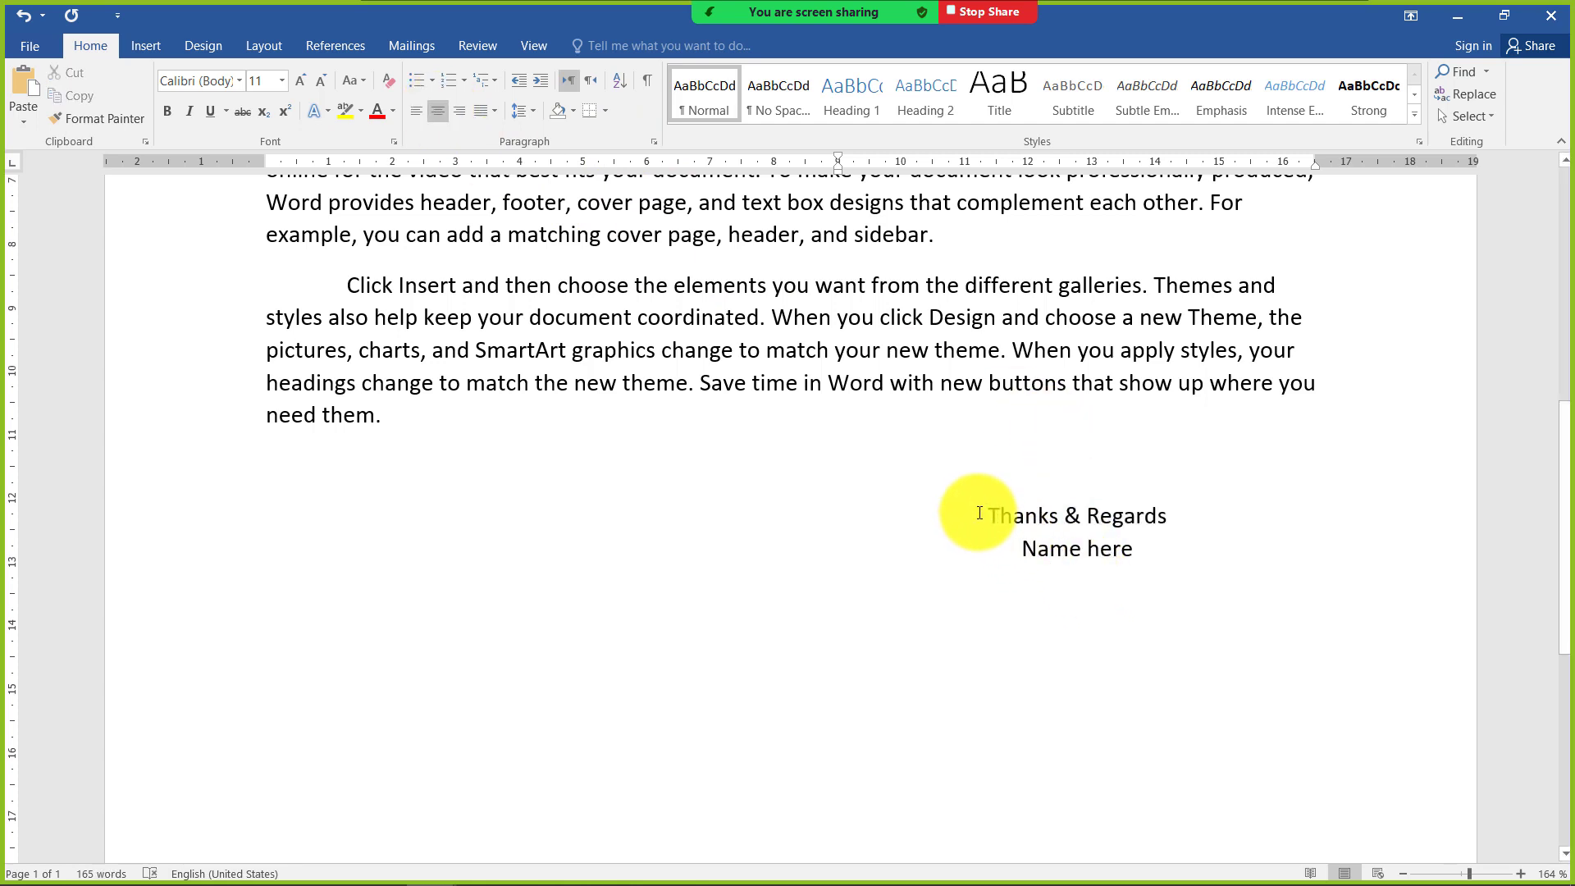
Insert three blank lines above "Thanks & Regards" at the end of the letter
{"action": "left_click", "coordinate": [979, 513]}
{"action": "key", "text": "Return"}
{"action": "key", "text": "Return"}
{"action": "key", "text": "Return"}
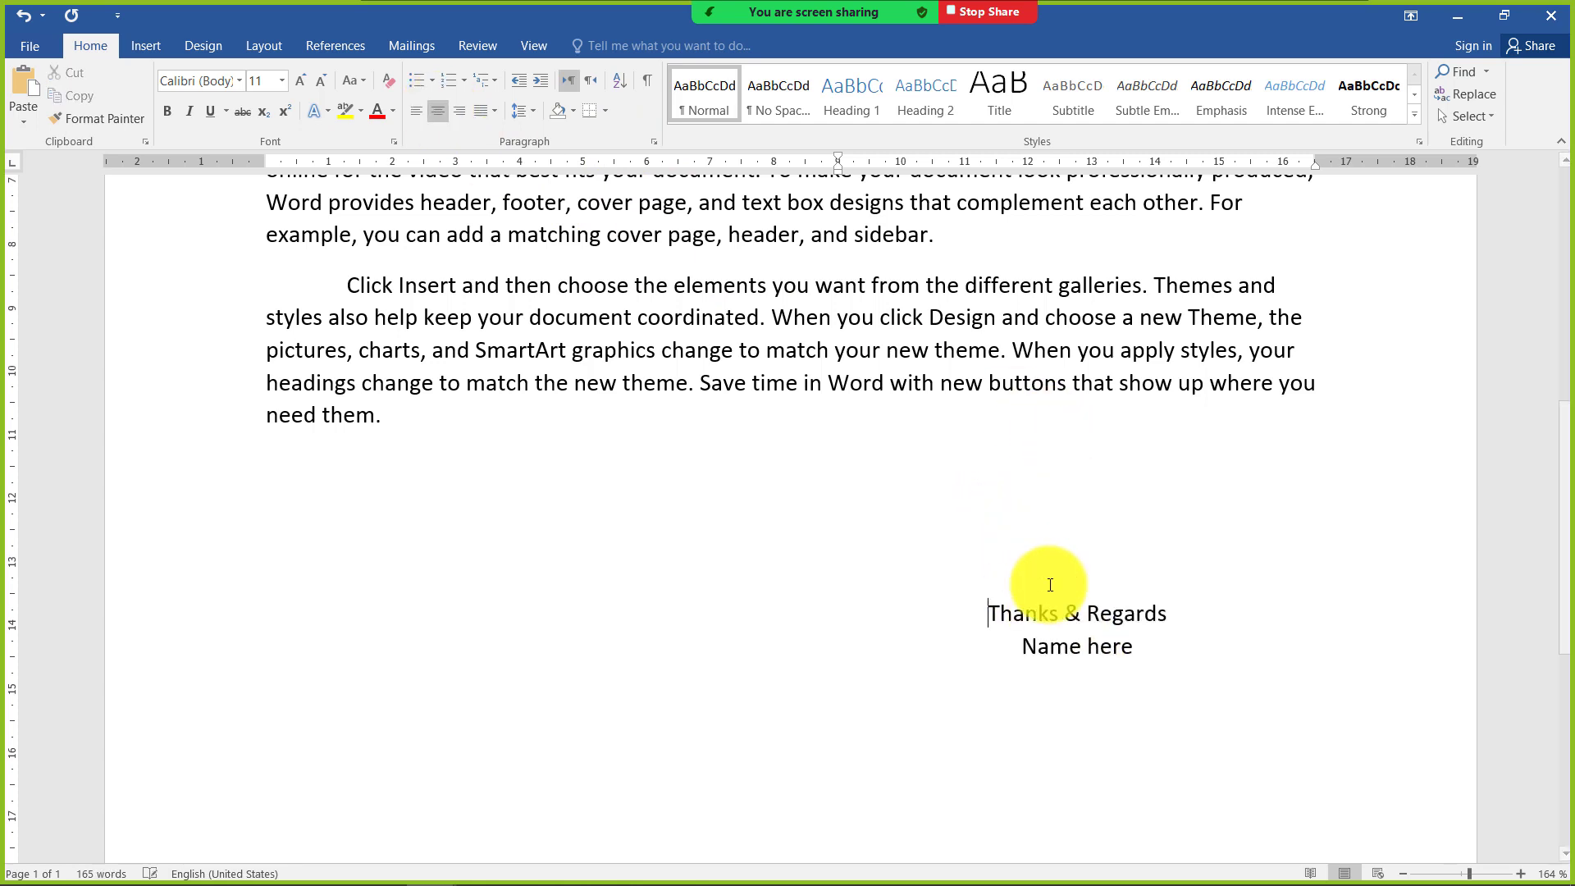
{"action": "mouse_move", "coordinate": [838, 172]}
{"action": "left_mouse_down"}
{"action": "mouse_move", "coordinate": [937, 181]}
{"action": "mouse_move", "coordinate": [888, 188]}
{"action": "left_mouse_up"}
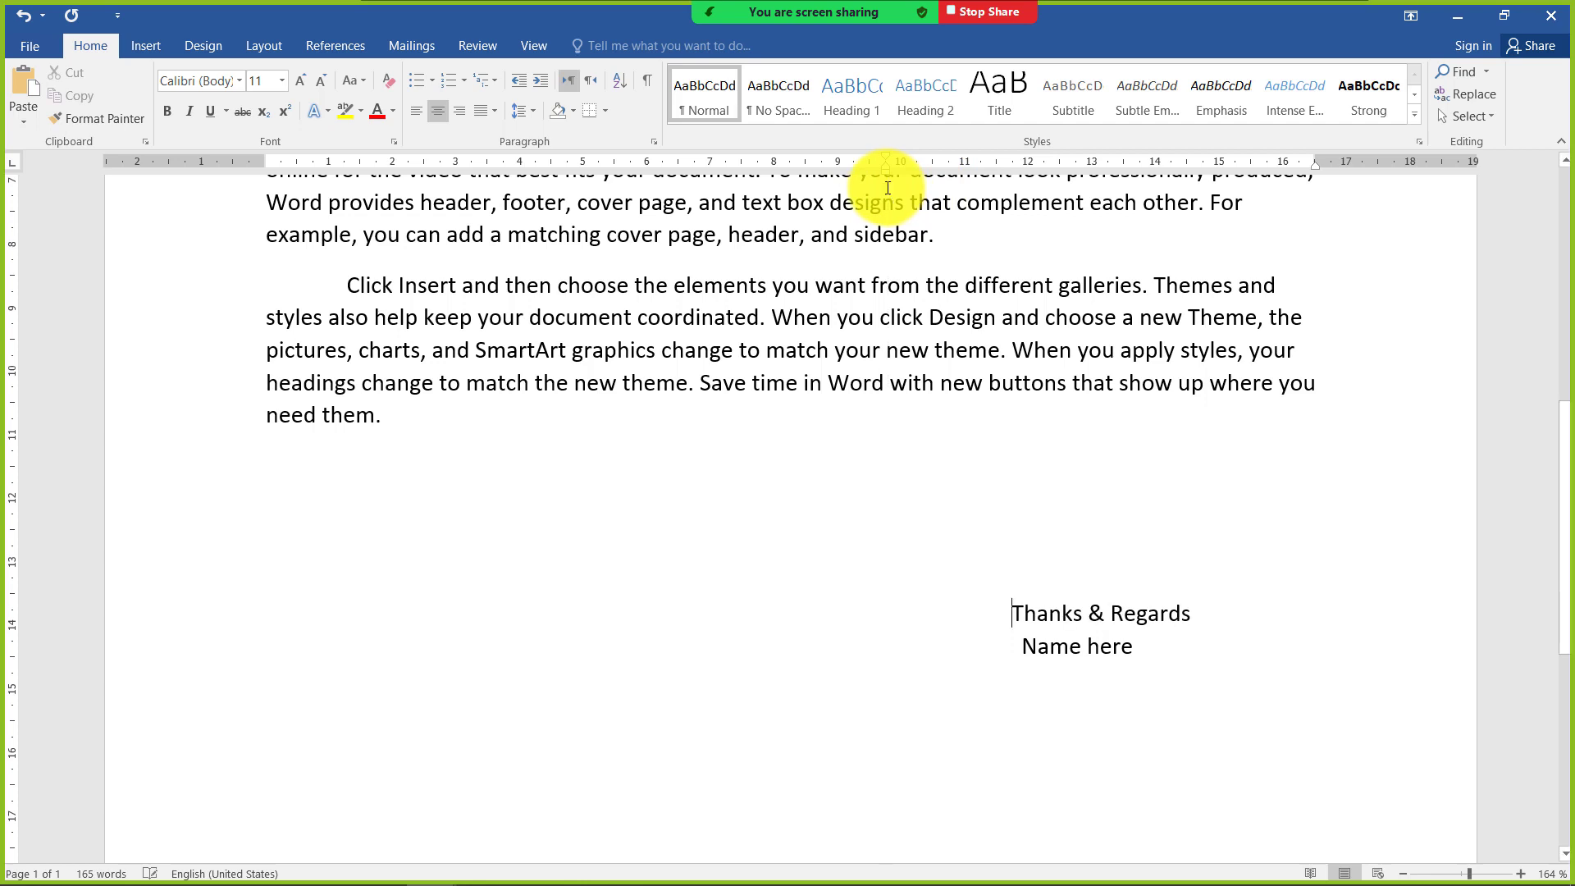
{"action": "key", "text": "ctrl+z"}
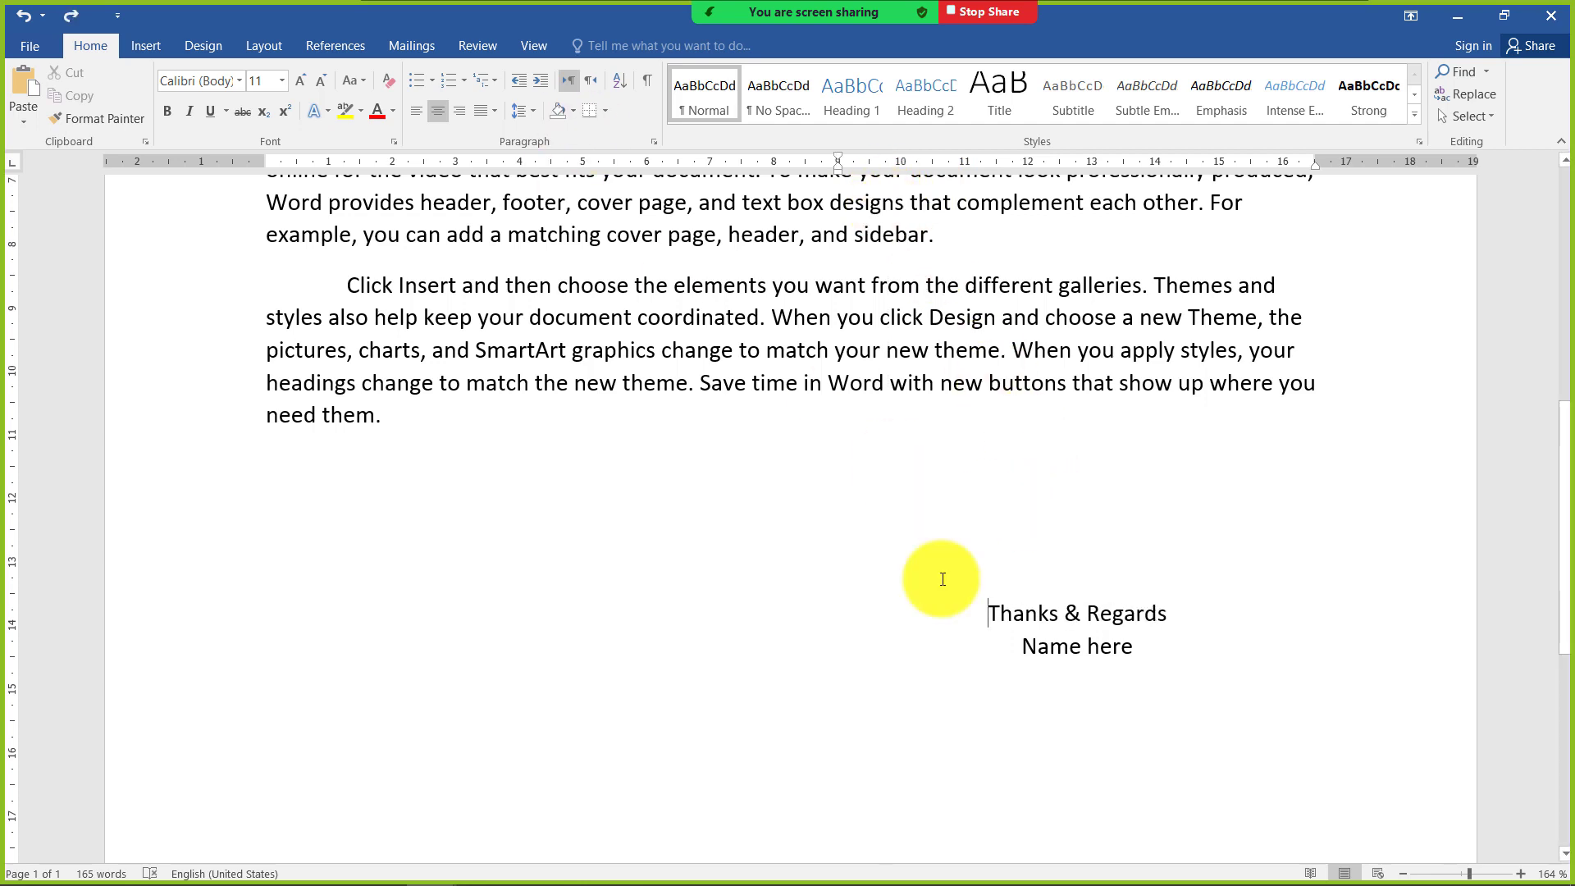
Right-align the closing lines "Thanks & Regards" and "Name here"
{"action": "left_click_drag", "start_coordinate": [1063, 614], "coordinate": [1069, 647]}
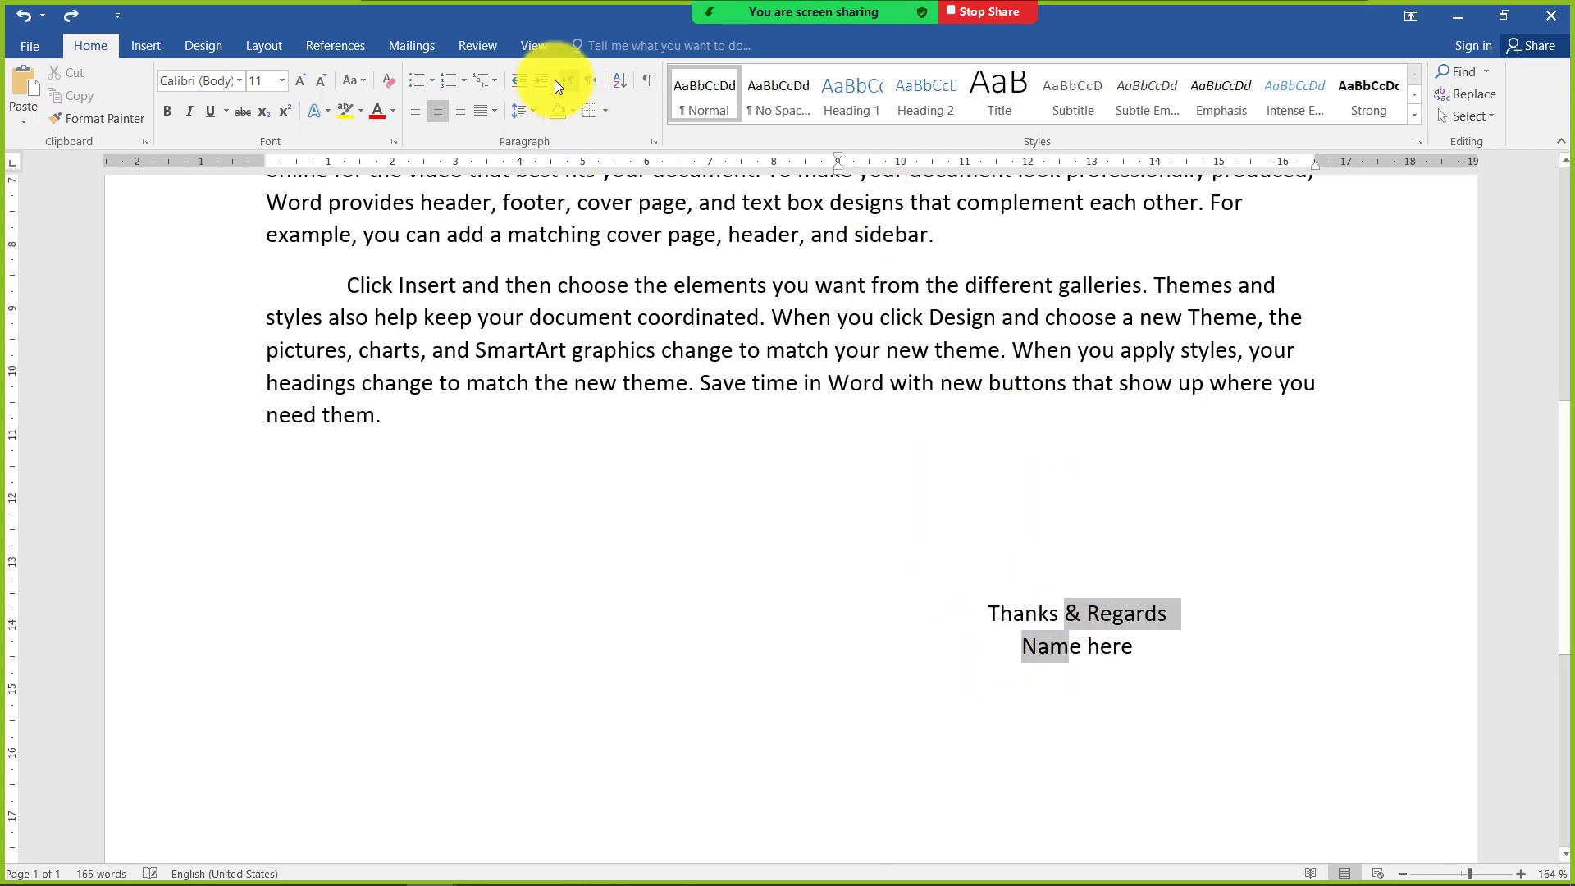
{"action": "left_click", "coordinate": [457, 110]}
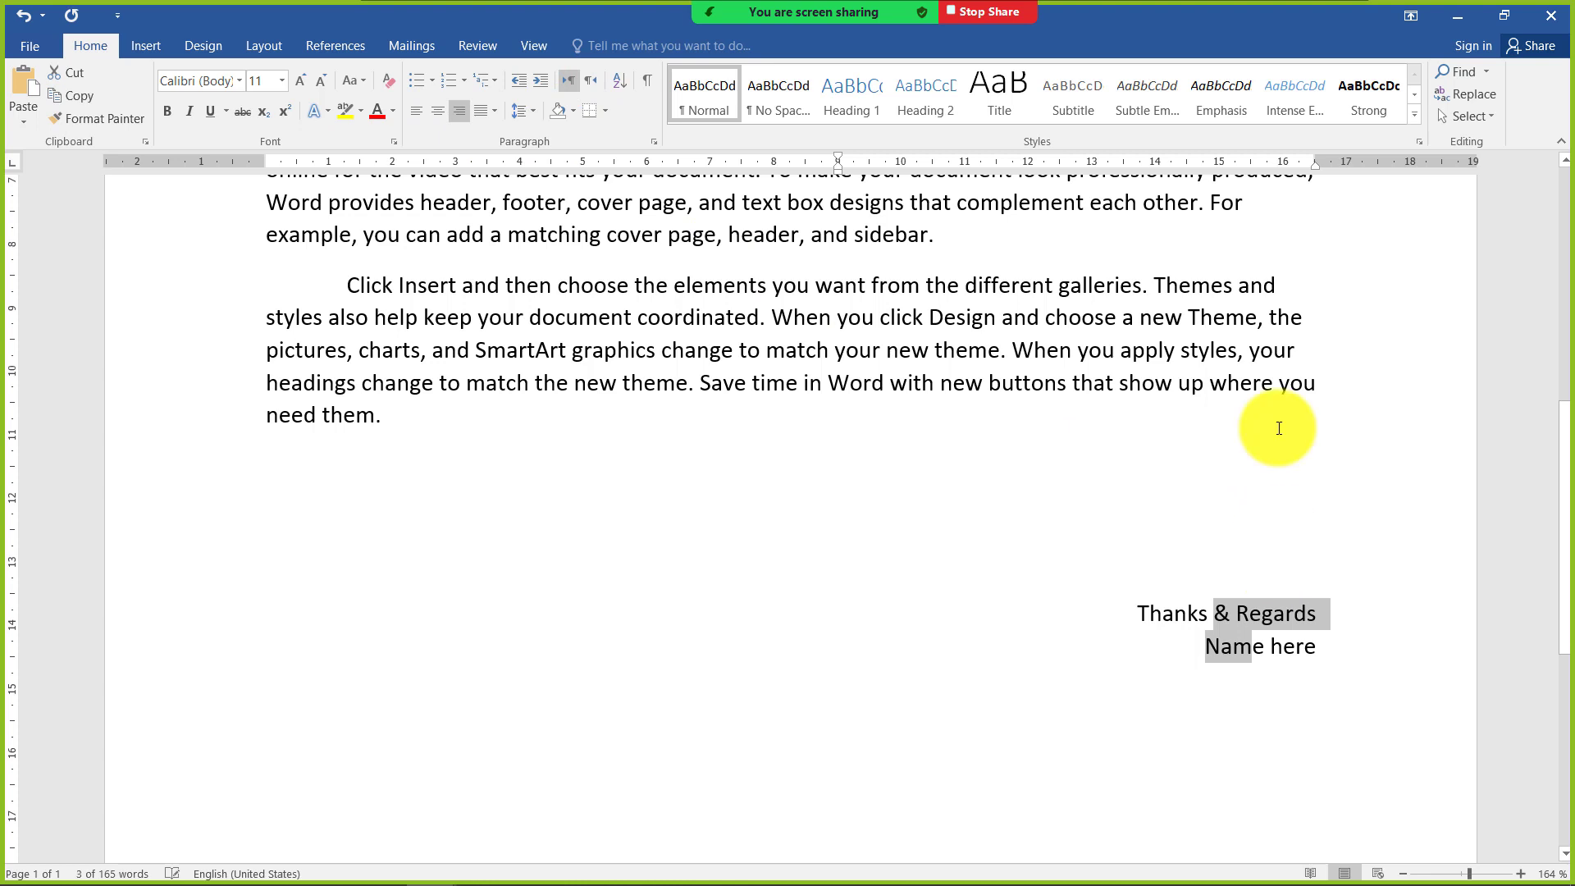
{"action": "left_click", "coordinate": [1296, 652]}
Justify both body paragraphs of the letter
{"action": "left_click", "coordinate": [1151, 351]}
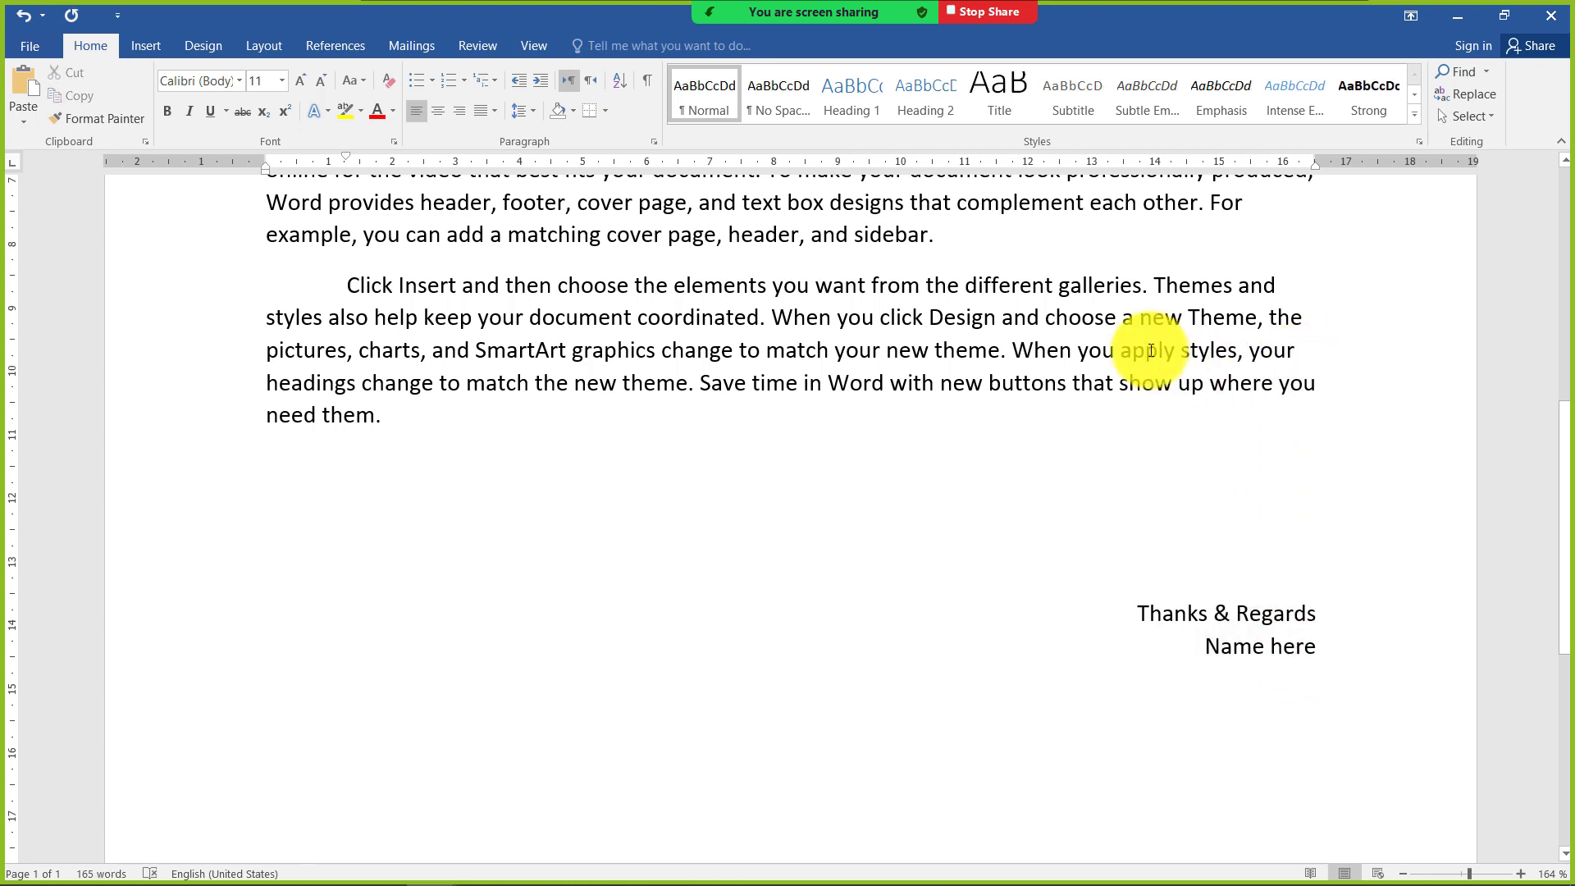
{"action": "key", "text": "ctrl+j"}
{"action": "left_click", "coordinate": [1100, 259]}
{"action": "key", "text": "ctrl+j"}
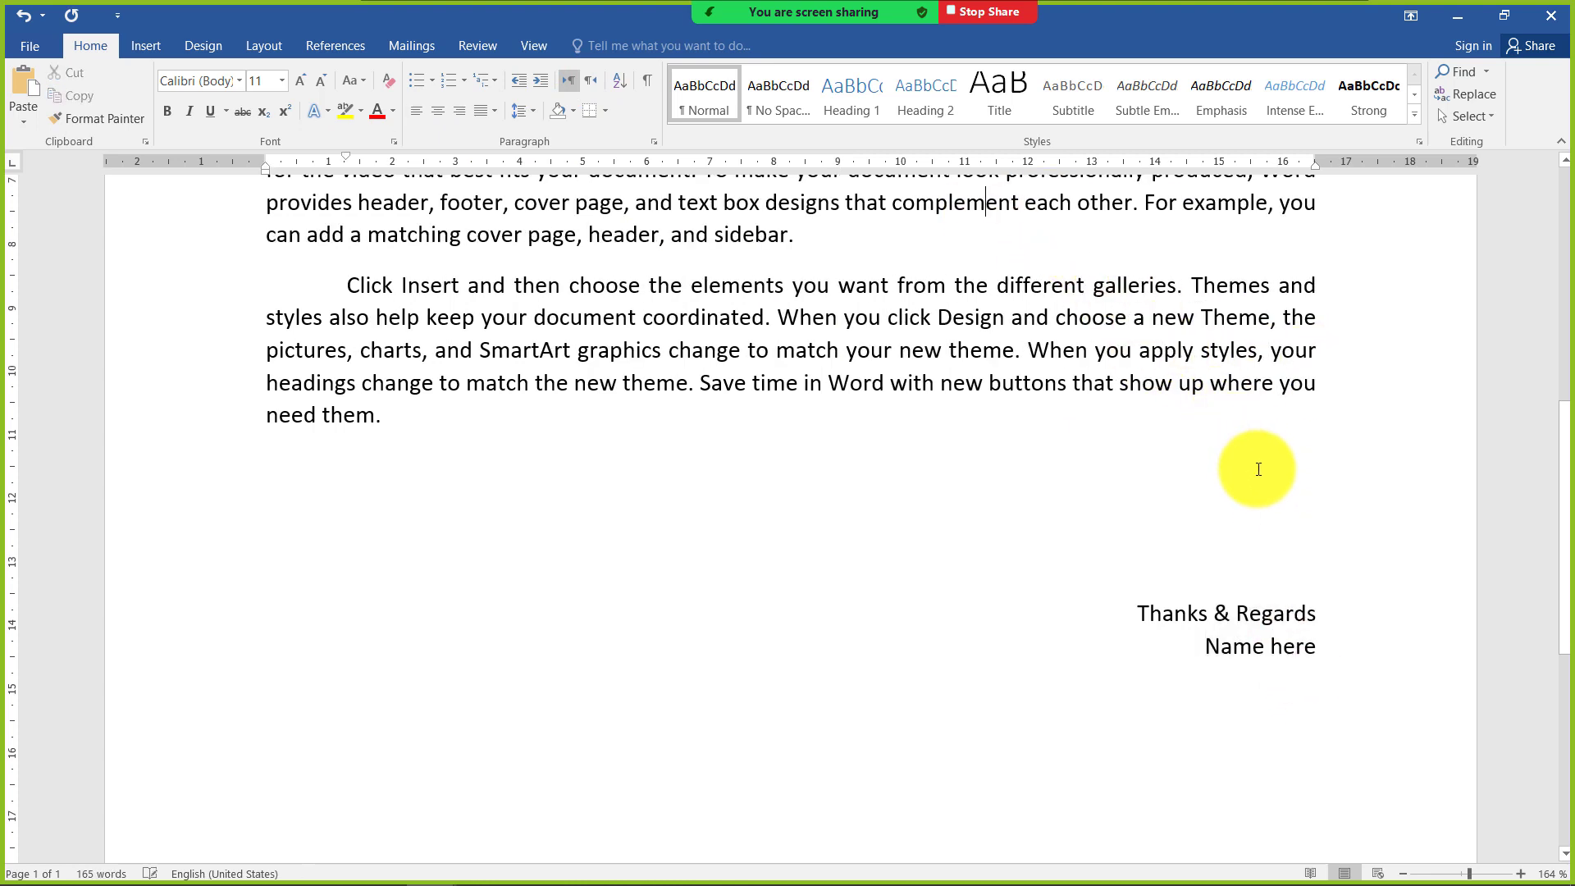
{"action": "scroll", "coordinate": [1258, 469], "scroll_direction": "up", "scroll_amount": 3}
{"action": "scroll", "coordinate": [1301, 574], "scroll_direction": "down", "scroll_amount": 3}
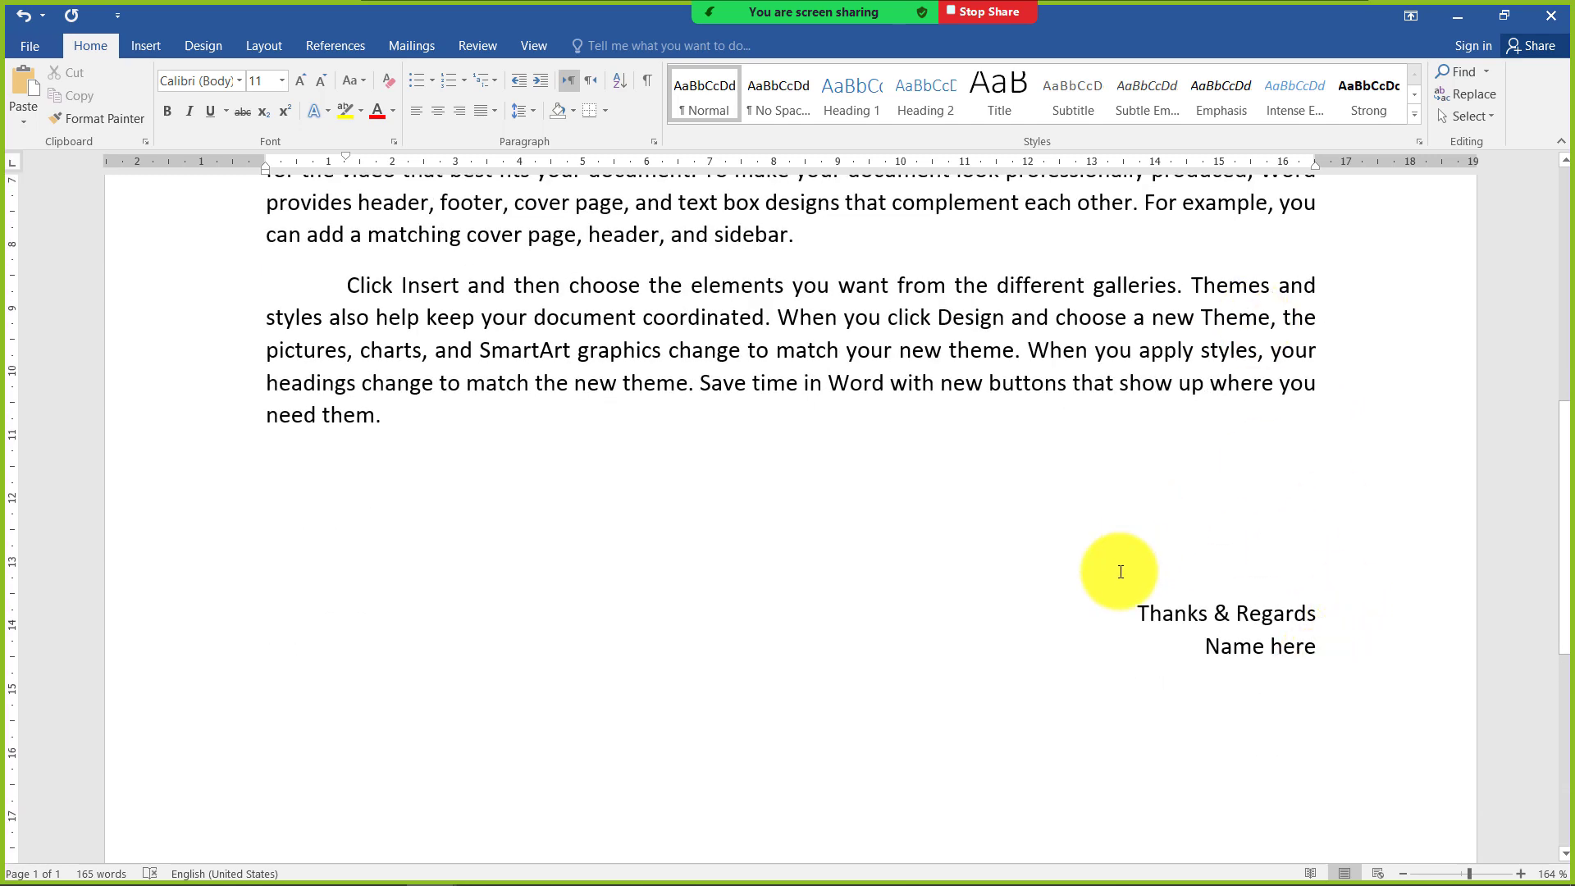
Attach the existing recipient list "clients" from My Data Sources as the letter's mail merge data source
{"action": "scroll", "coordinate": [1118, 572], "scroll_direction": "up", "scroll_amount": 8}
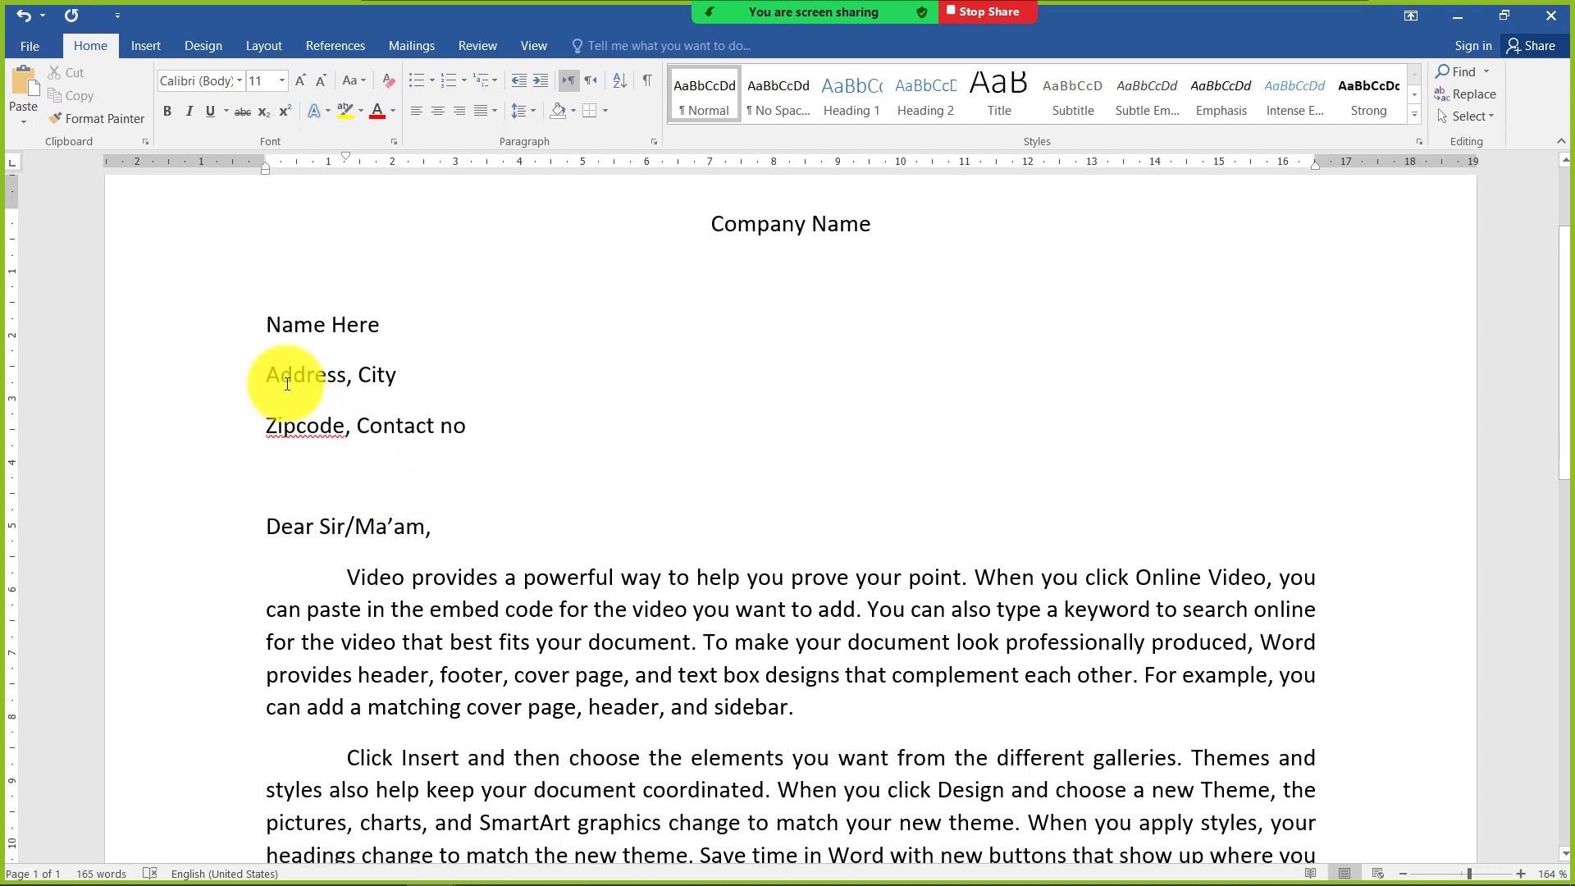
{"action": "left_click_drag", "start_coordinate": [281, 325], "coordinate": [313, 325]}
{"action": "left_click", "coordinate": [328, 368]}
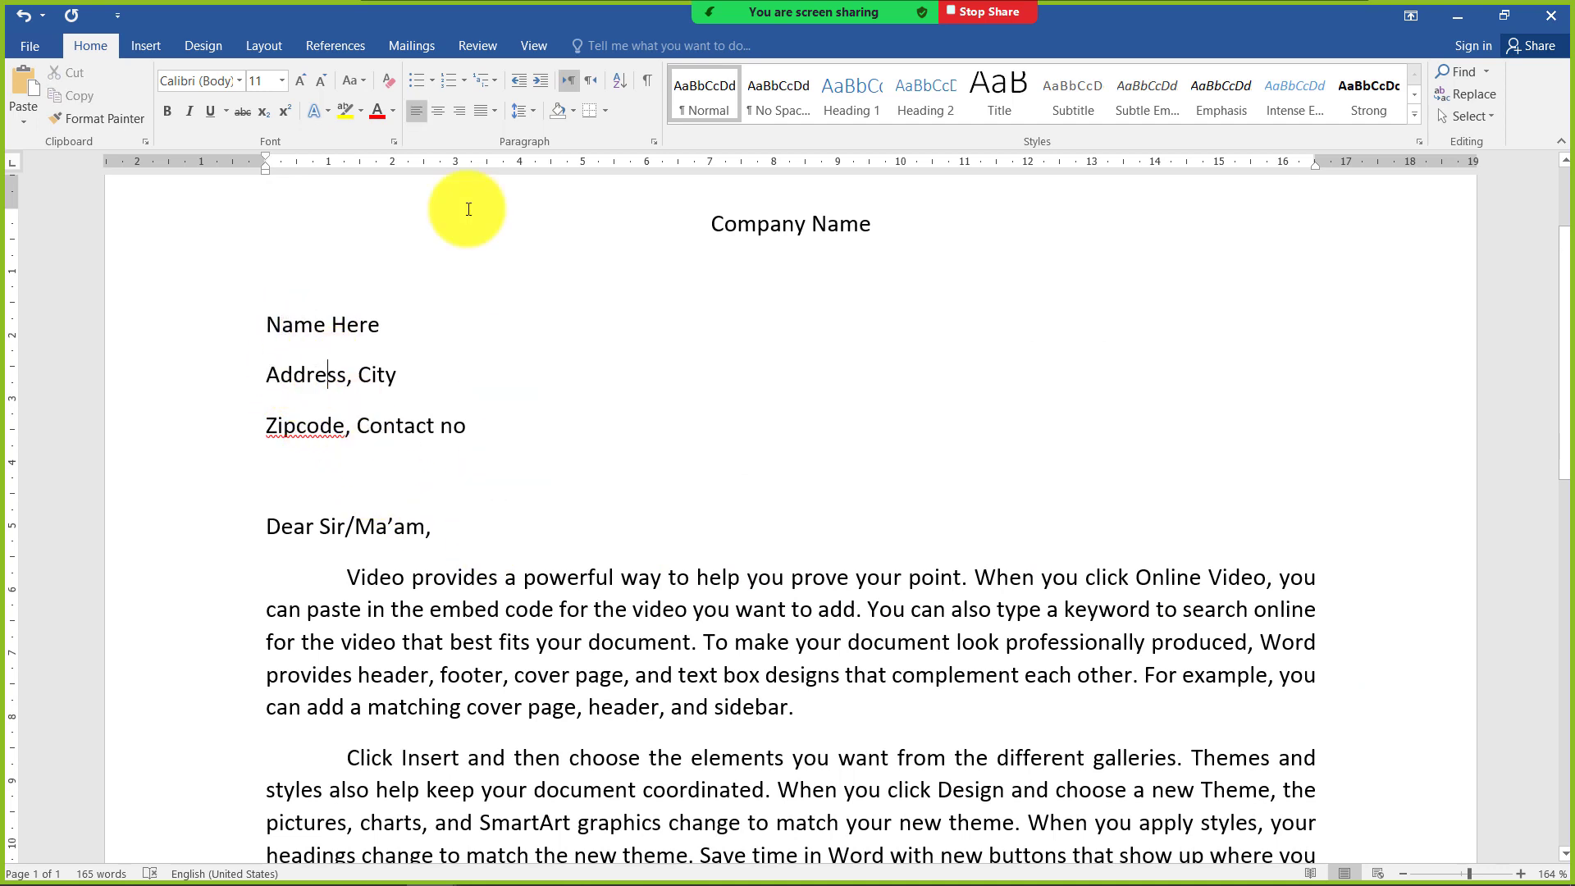
{"action": "left_click", "coordinate": [420, 45]}
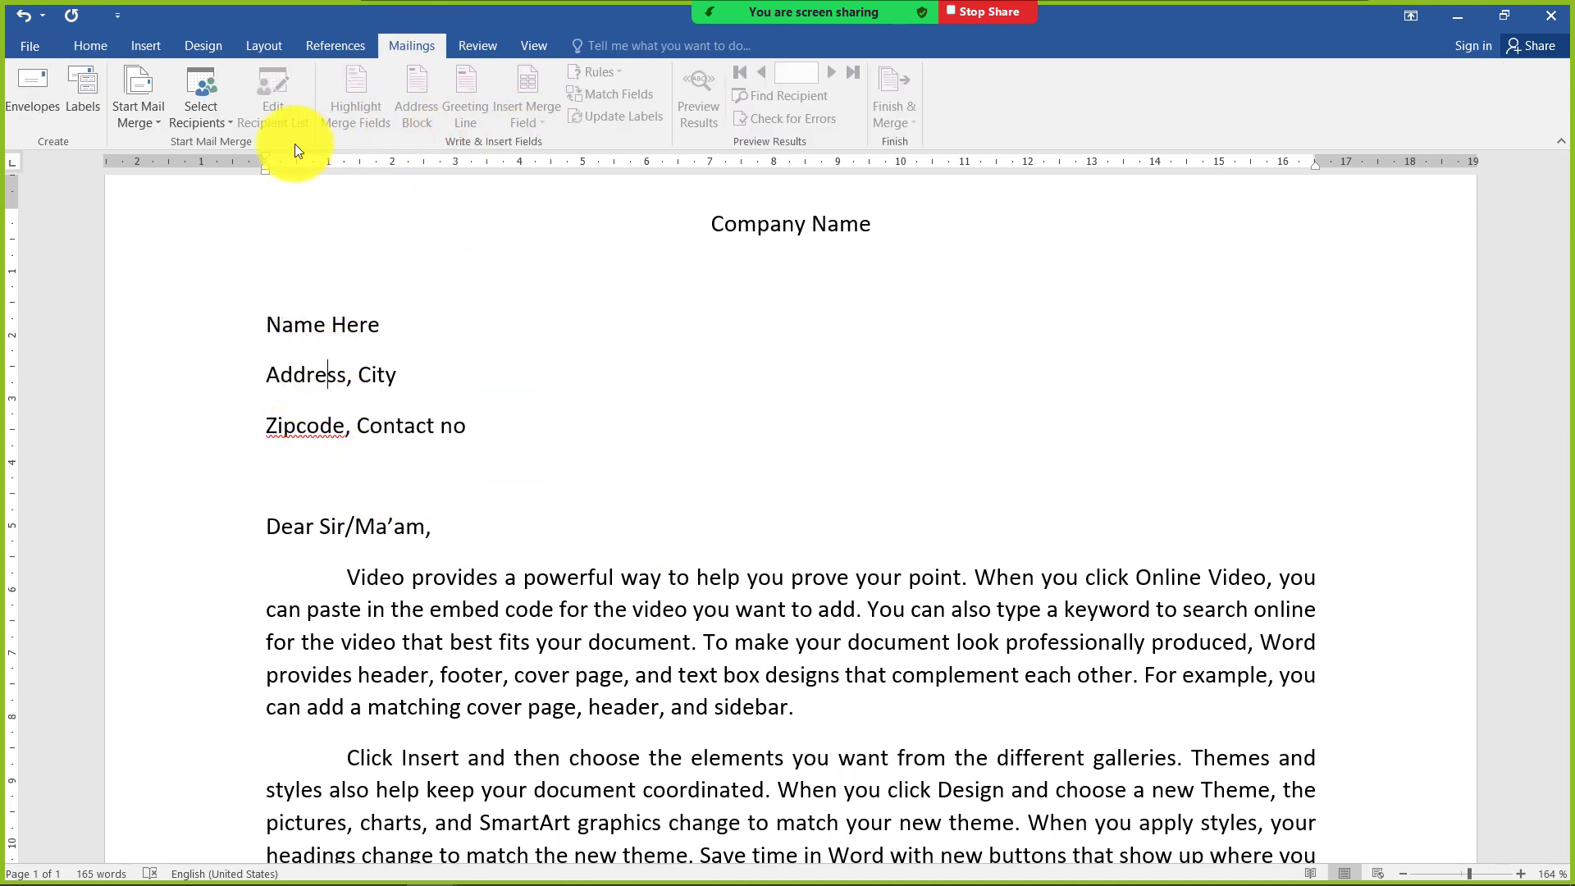
{"action": "left_click", "coordinate": [223, 125]}
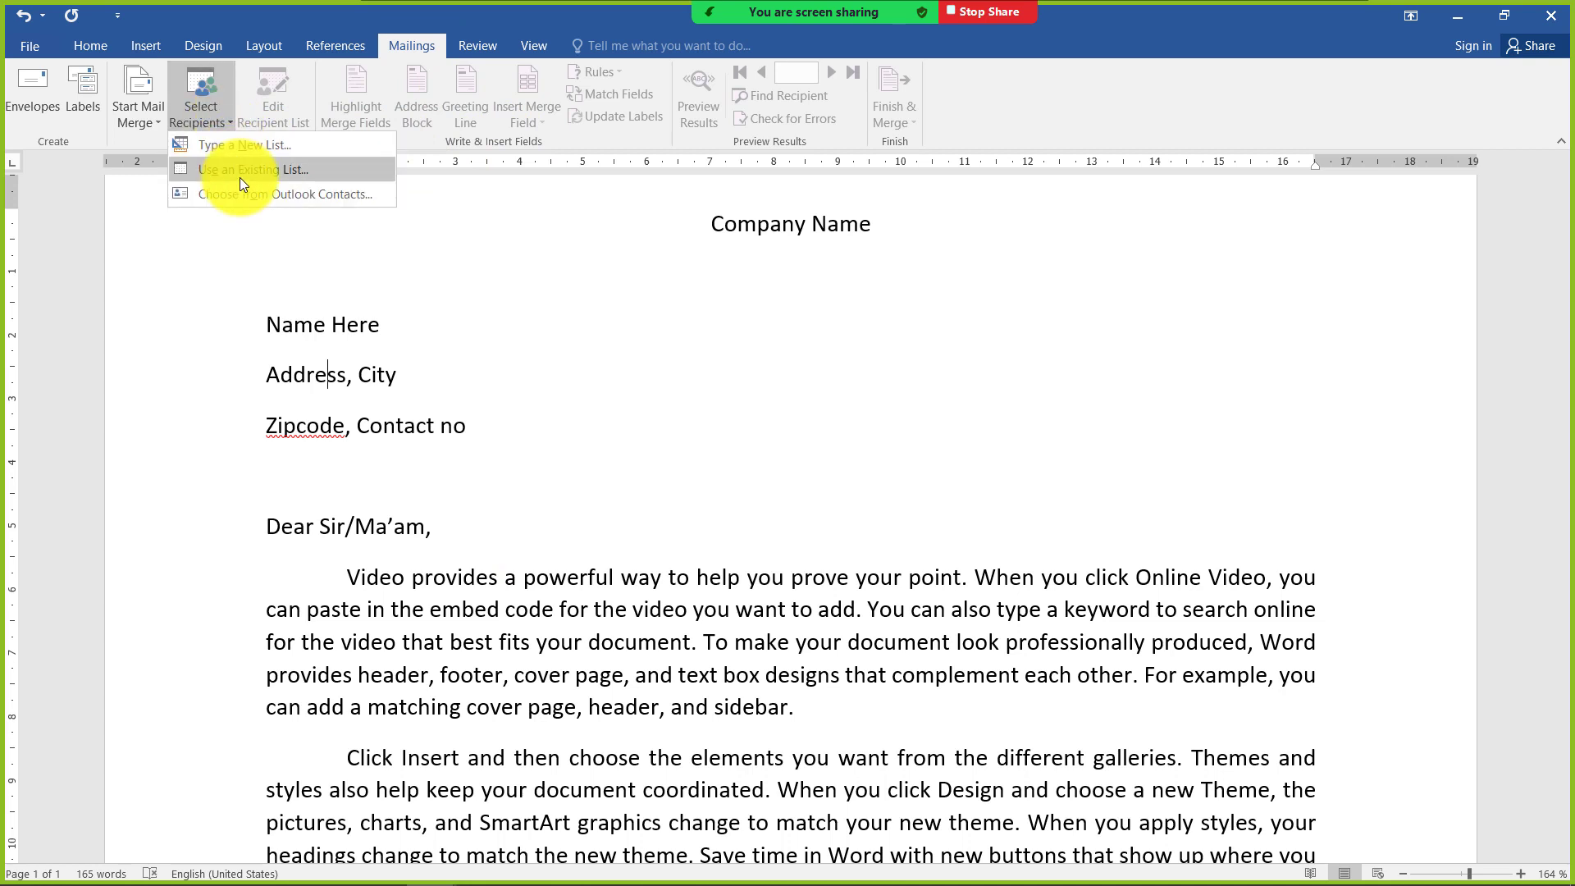
{"action": "left_click", "coordinate": [679, 435]}
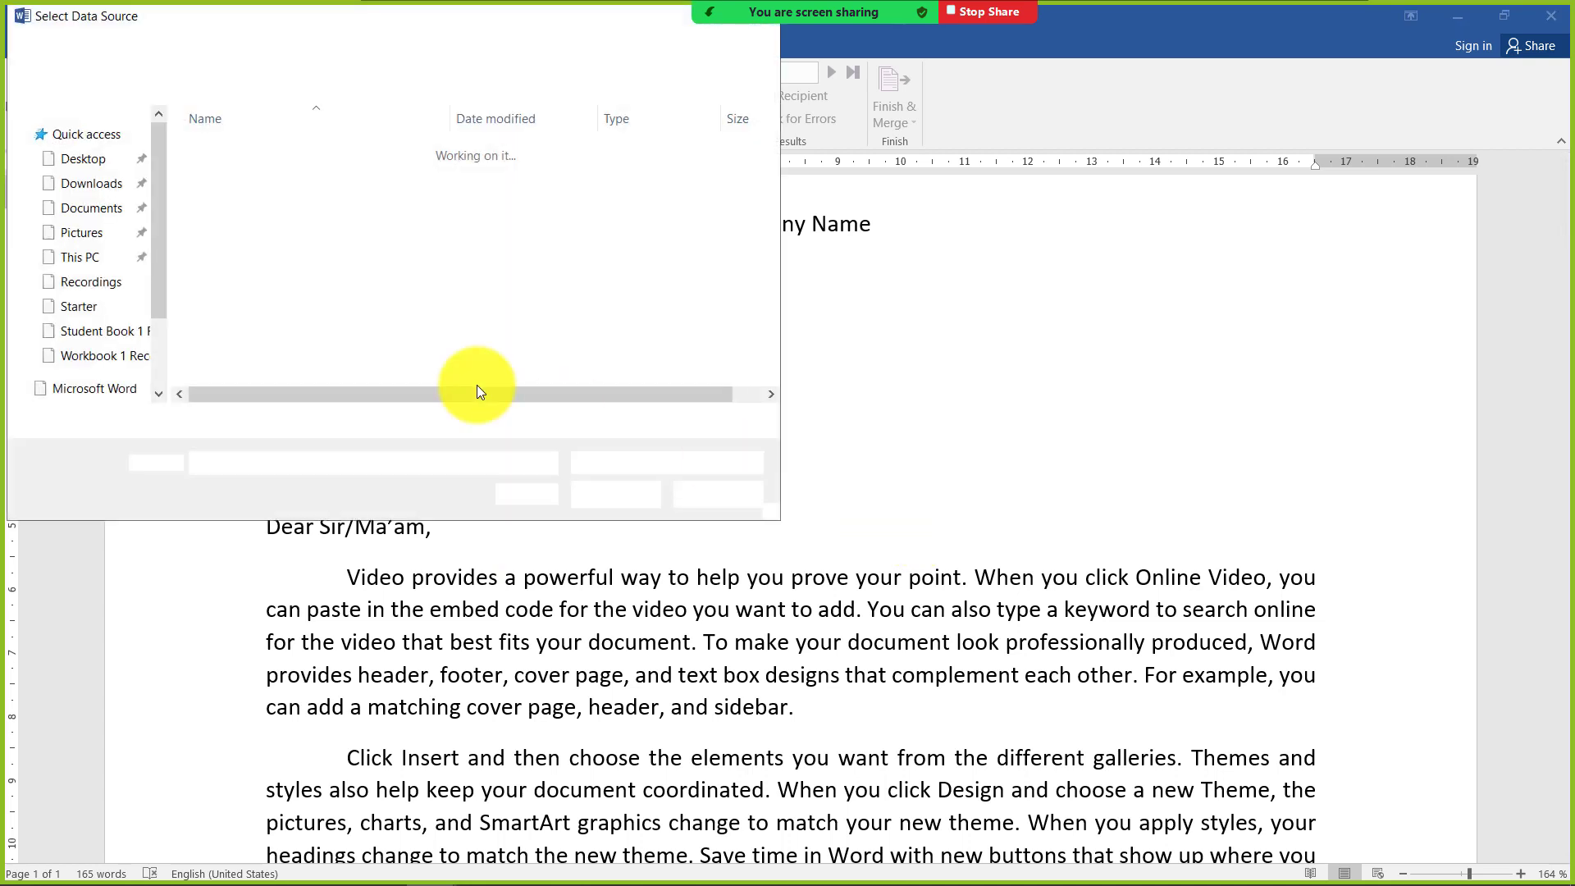
{"action": "left_click", "coordinate": [229, 199]}
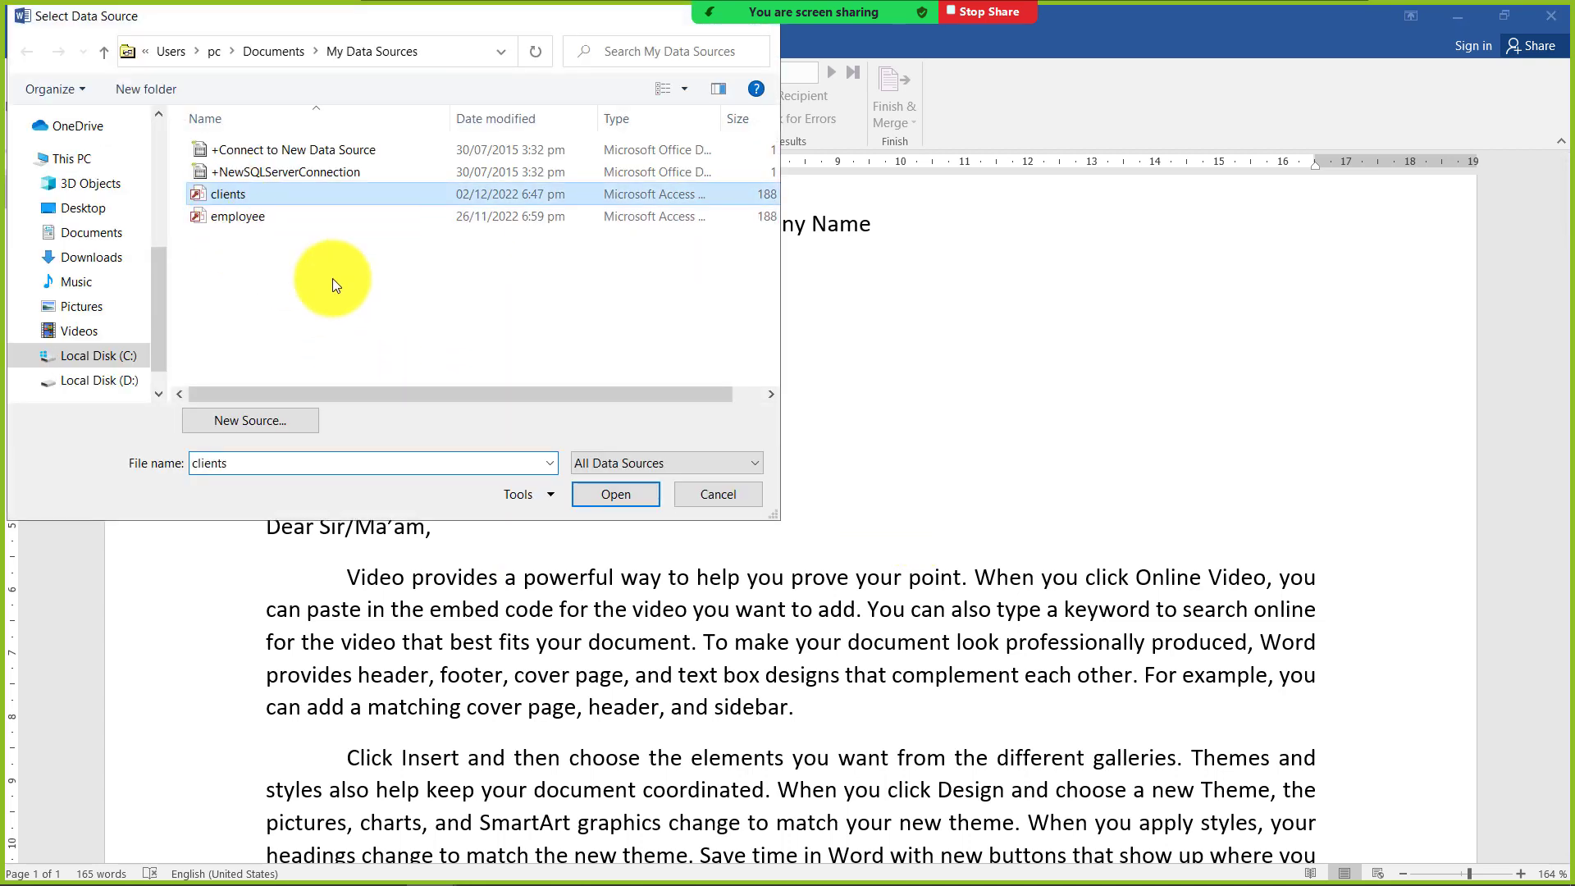
{"action": "left_click", "coordinate": [597, 495]}
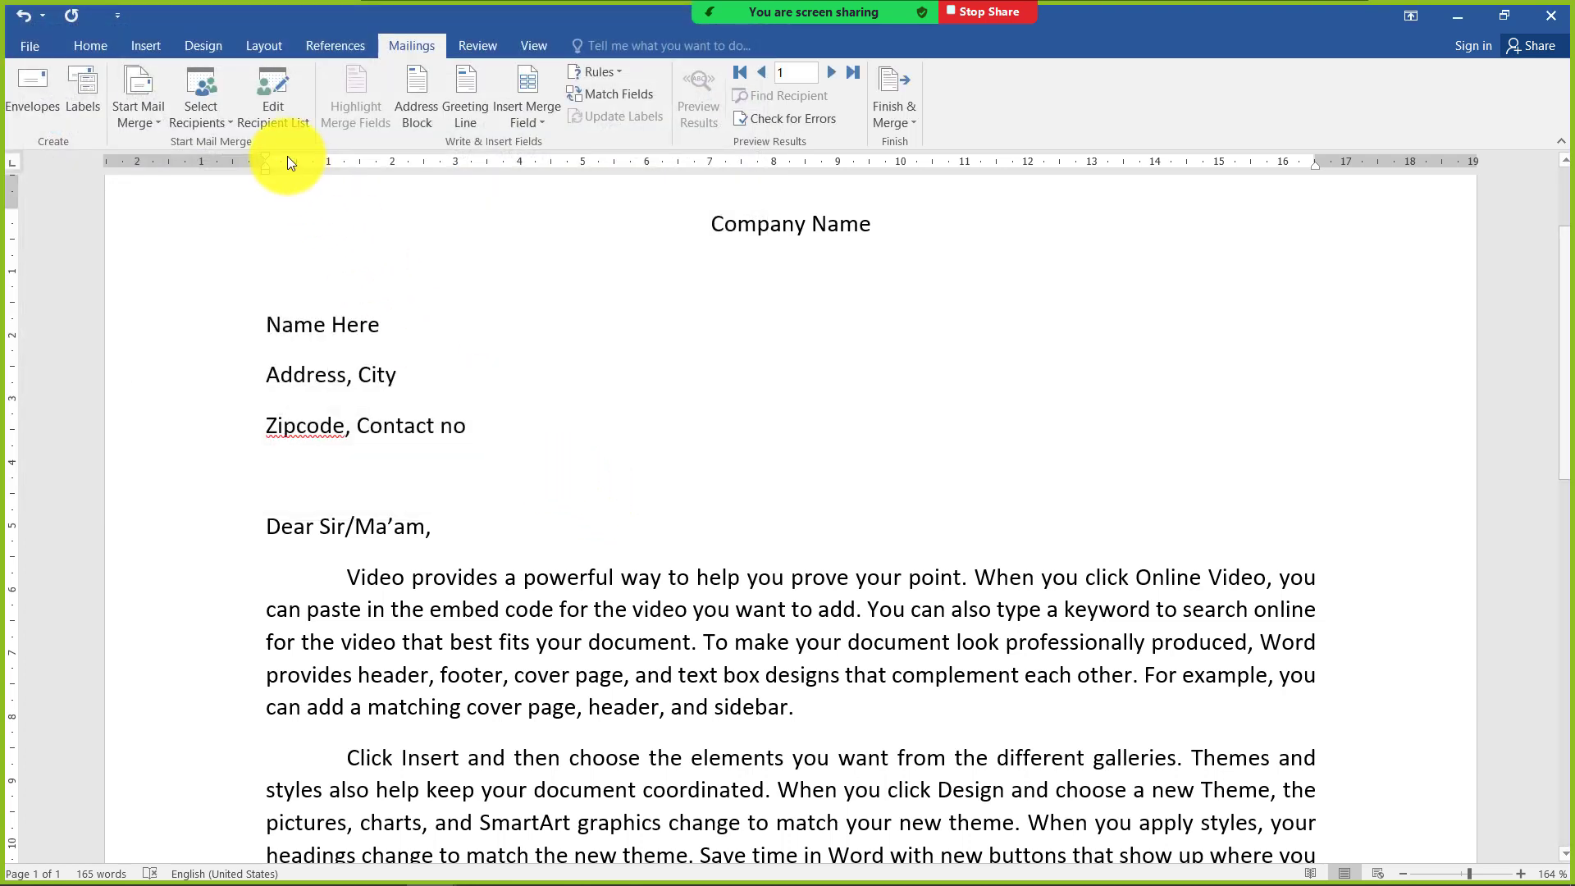
Replace the "Name Here" placeholder with the Name merge field, keeping it on its own line above the address
{"action": "scroll", "coordinate": [509, 262], "scroll_direction": "up", "scroll_amount": 2}
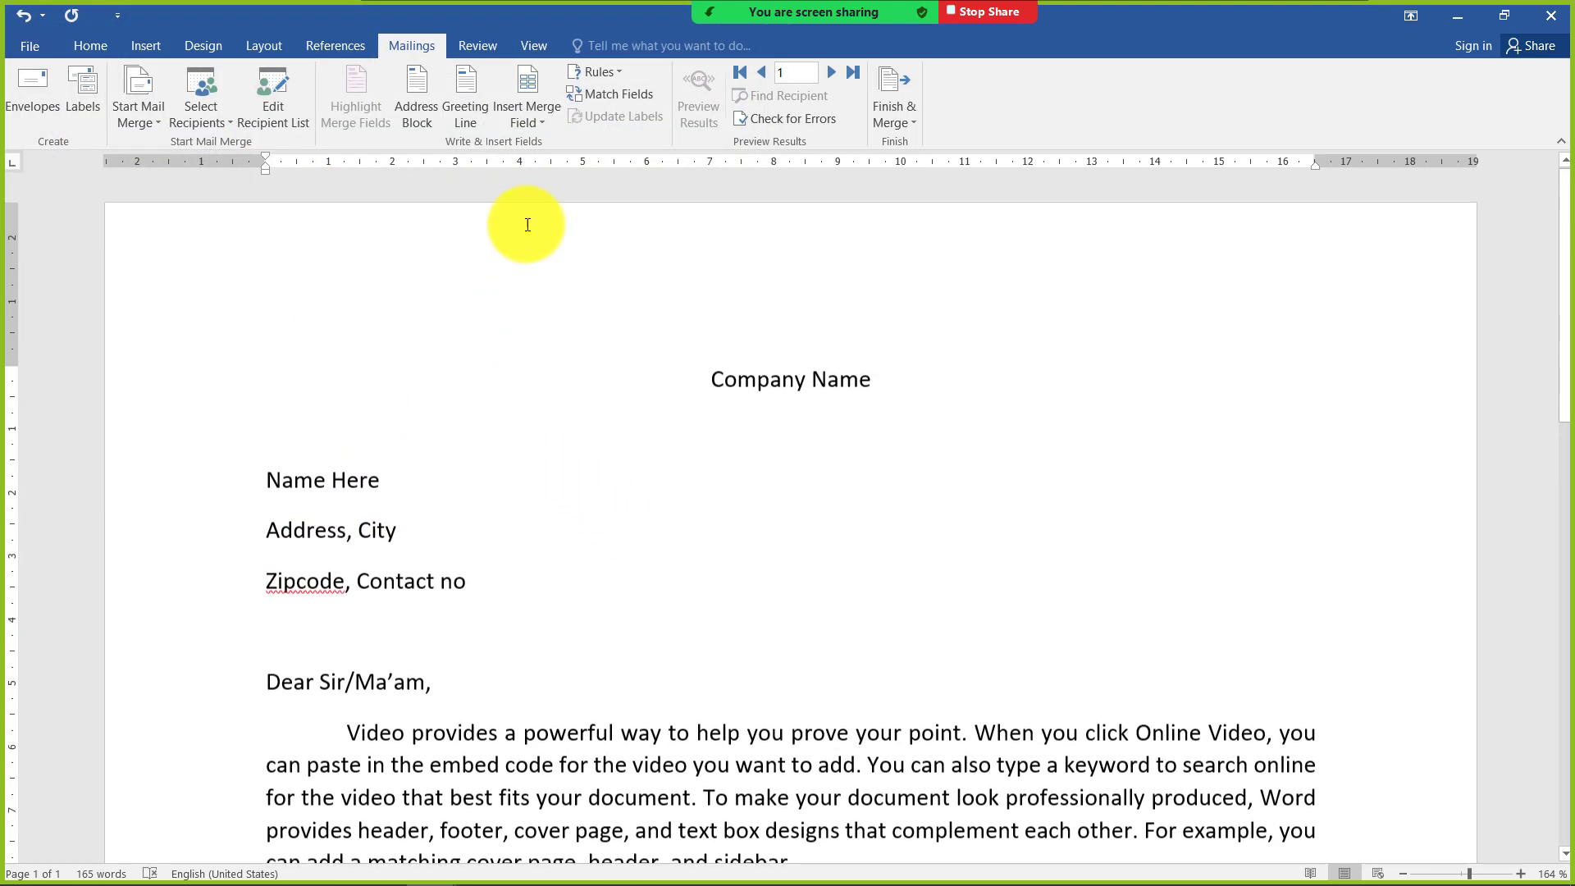
{"action": "left_click", "coordinate": [535, 127]}
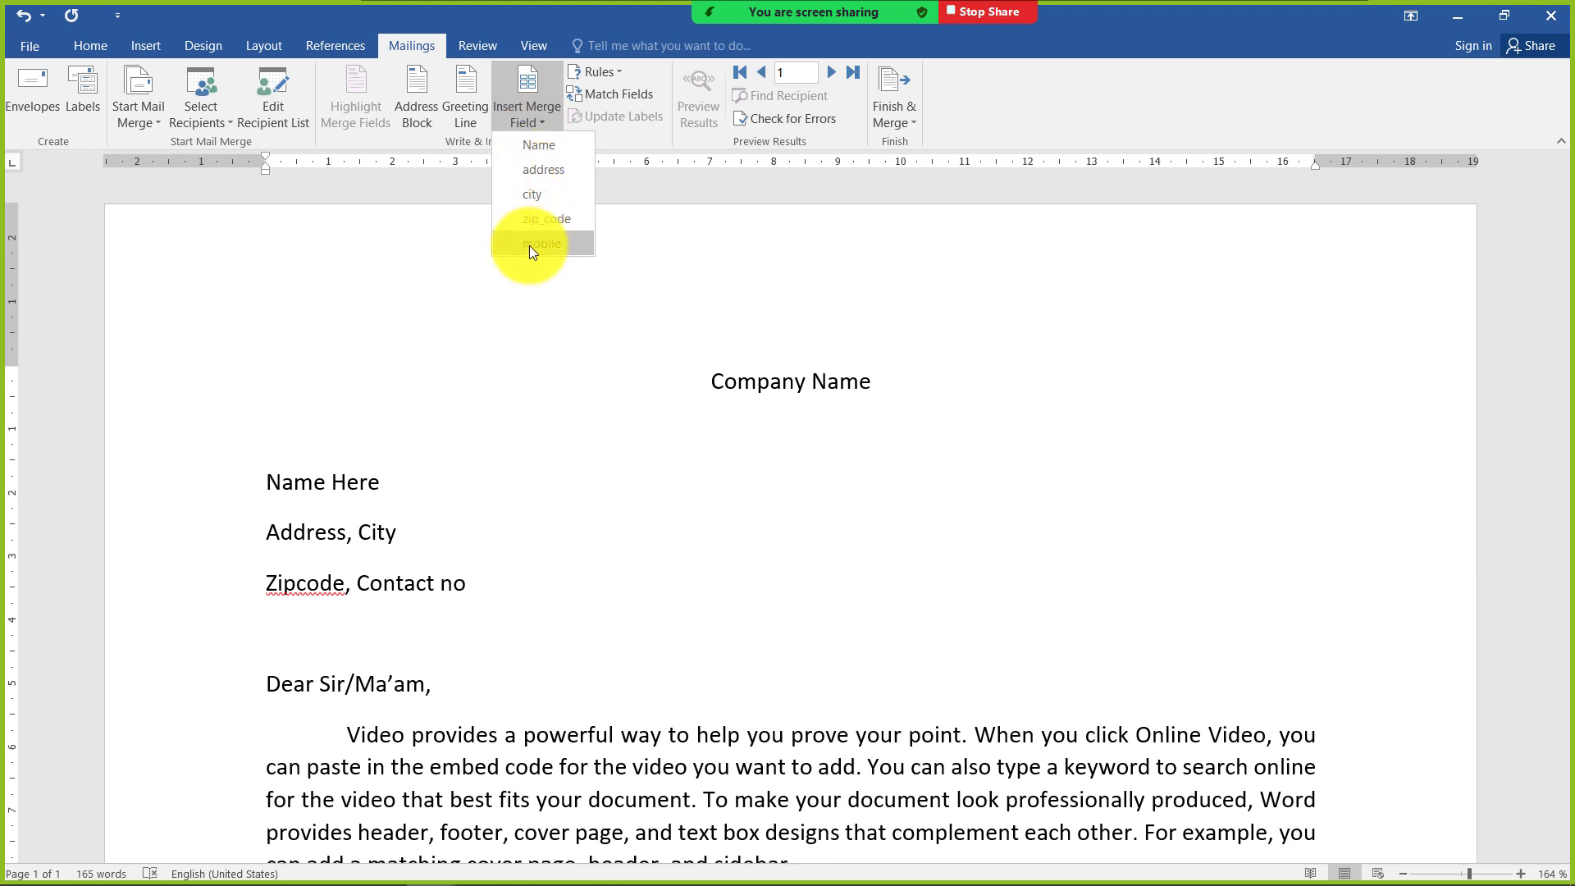
{"action": "left_click", "coordinate": [681, 620]}
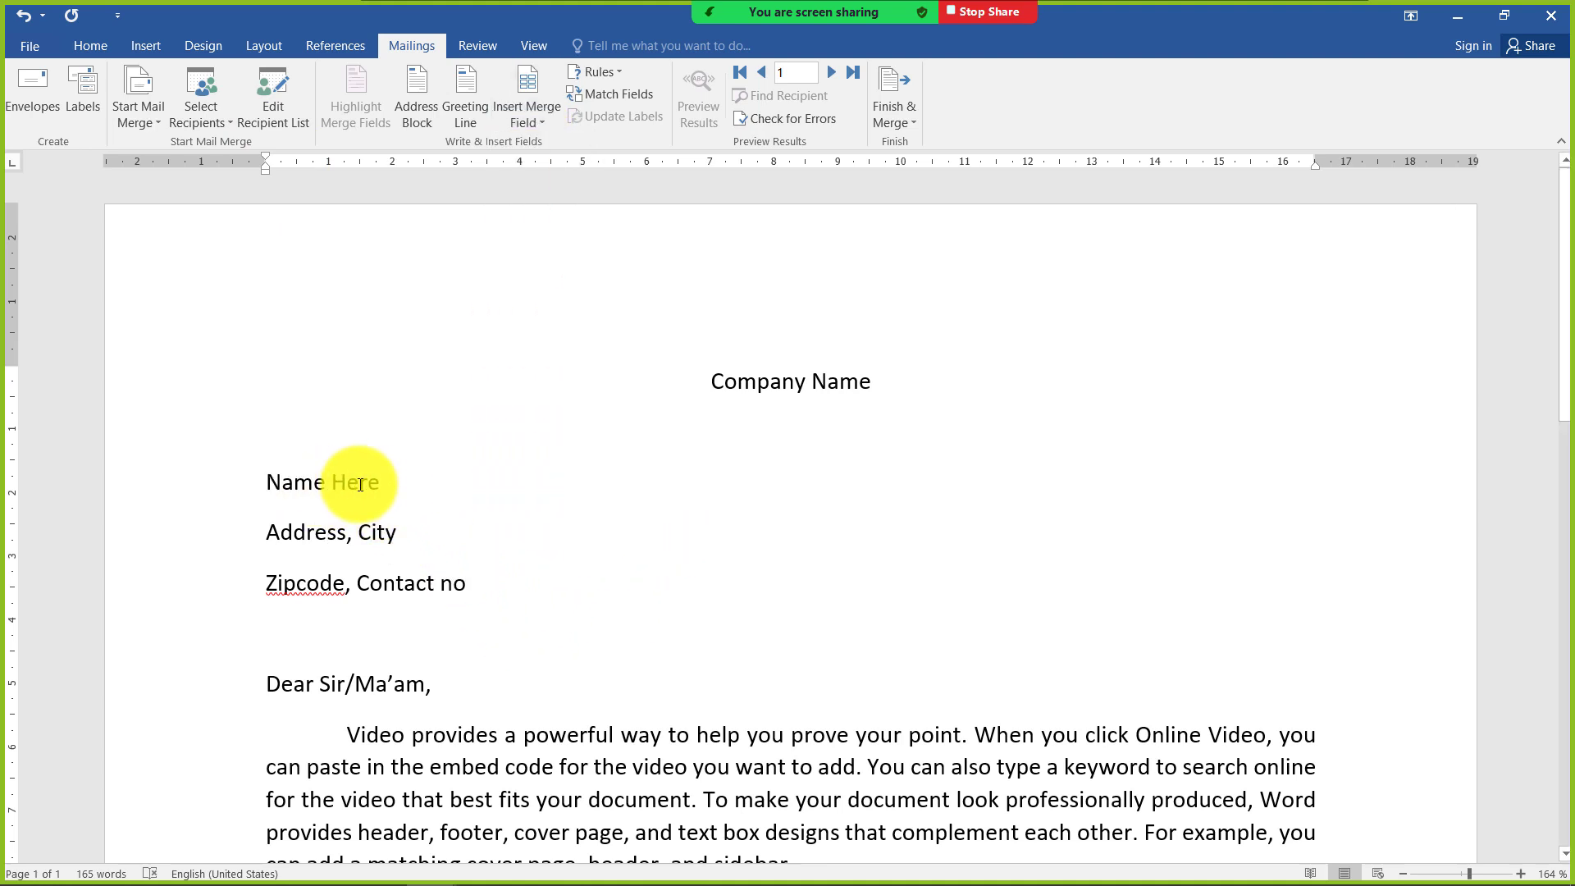
{"action": "left_click_drag", "start_coordinate": [393, 482], "coordinate": [282, 482]}
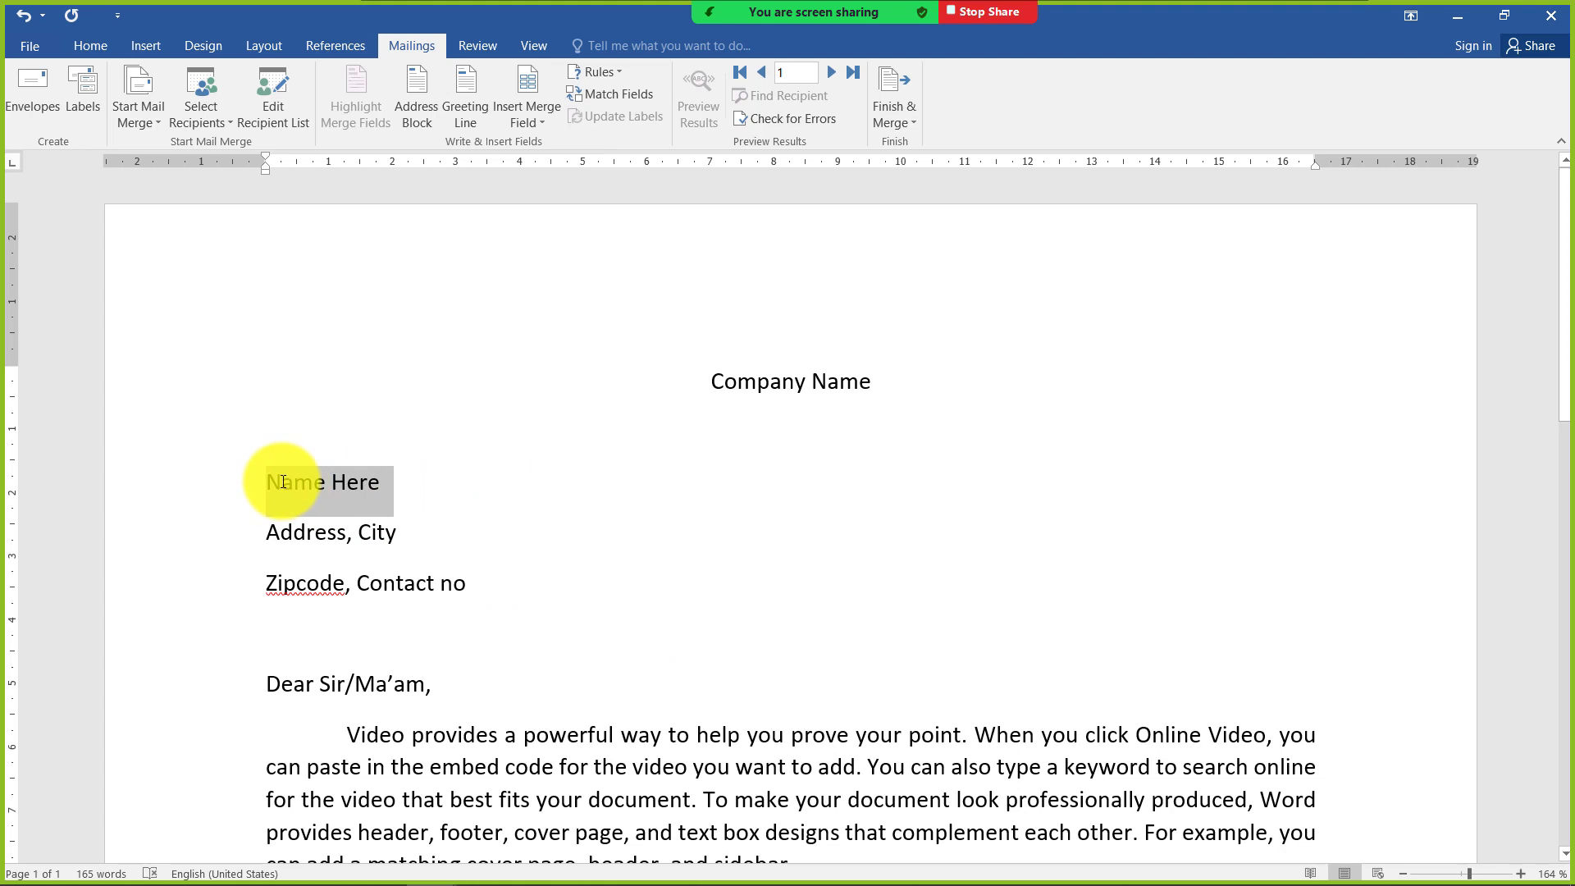
{"action": "left_click", "coordinate": [524, 122]}
{"action": "left_click", "coordinate": [529, 146]}
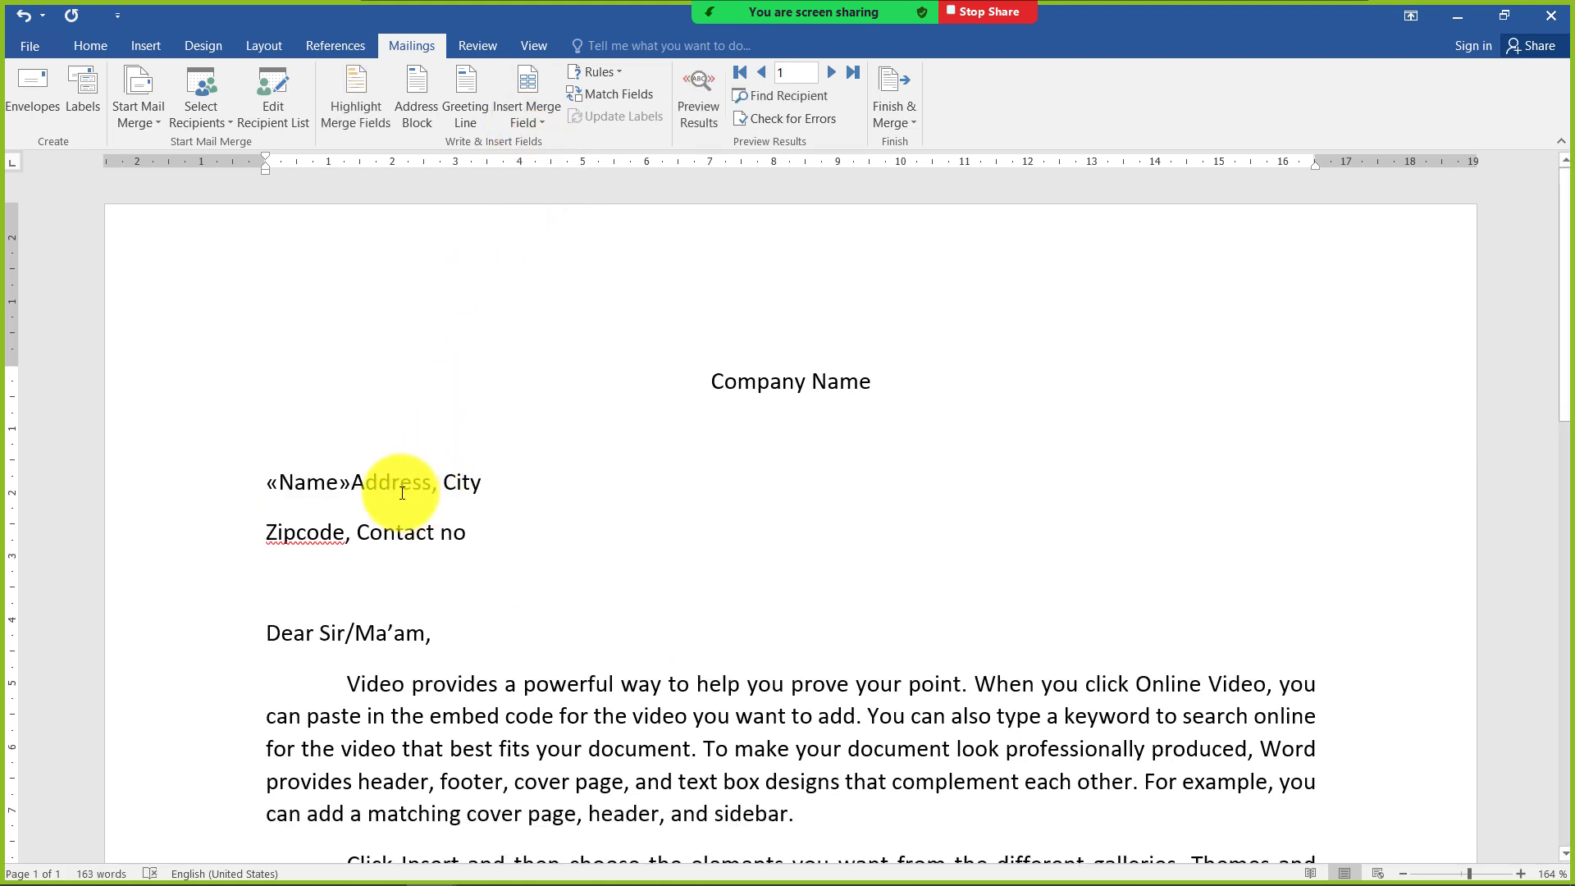
{"action": "key", "text": "Return"}
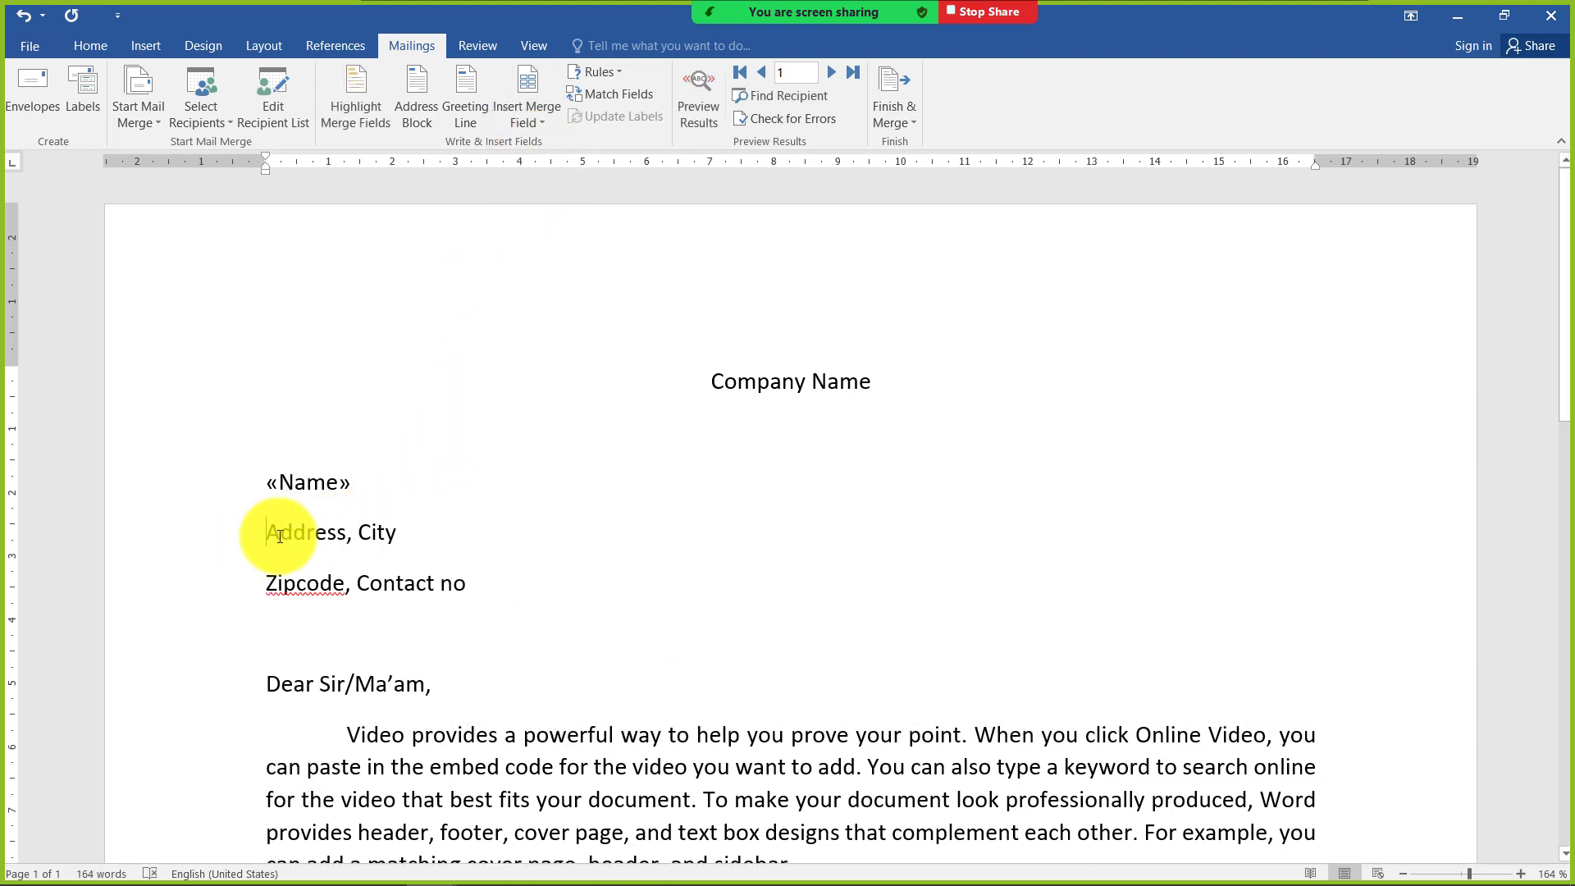
Replace the "Address, City" and "Zipcode, Contact no" placeholder lines with the address and city merge fields, separated by a comma
{"action": "left_click_drag", "start_coordinate": [345, 532], "coordinate": [272, 533]}
{"action": "left_click_drag", "start_coordinate": [460, 585], "coordinate": [294, 529]}
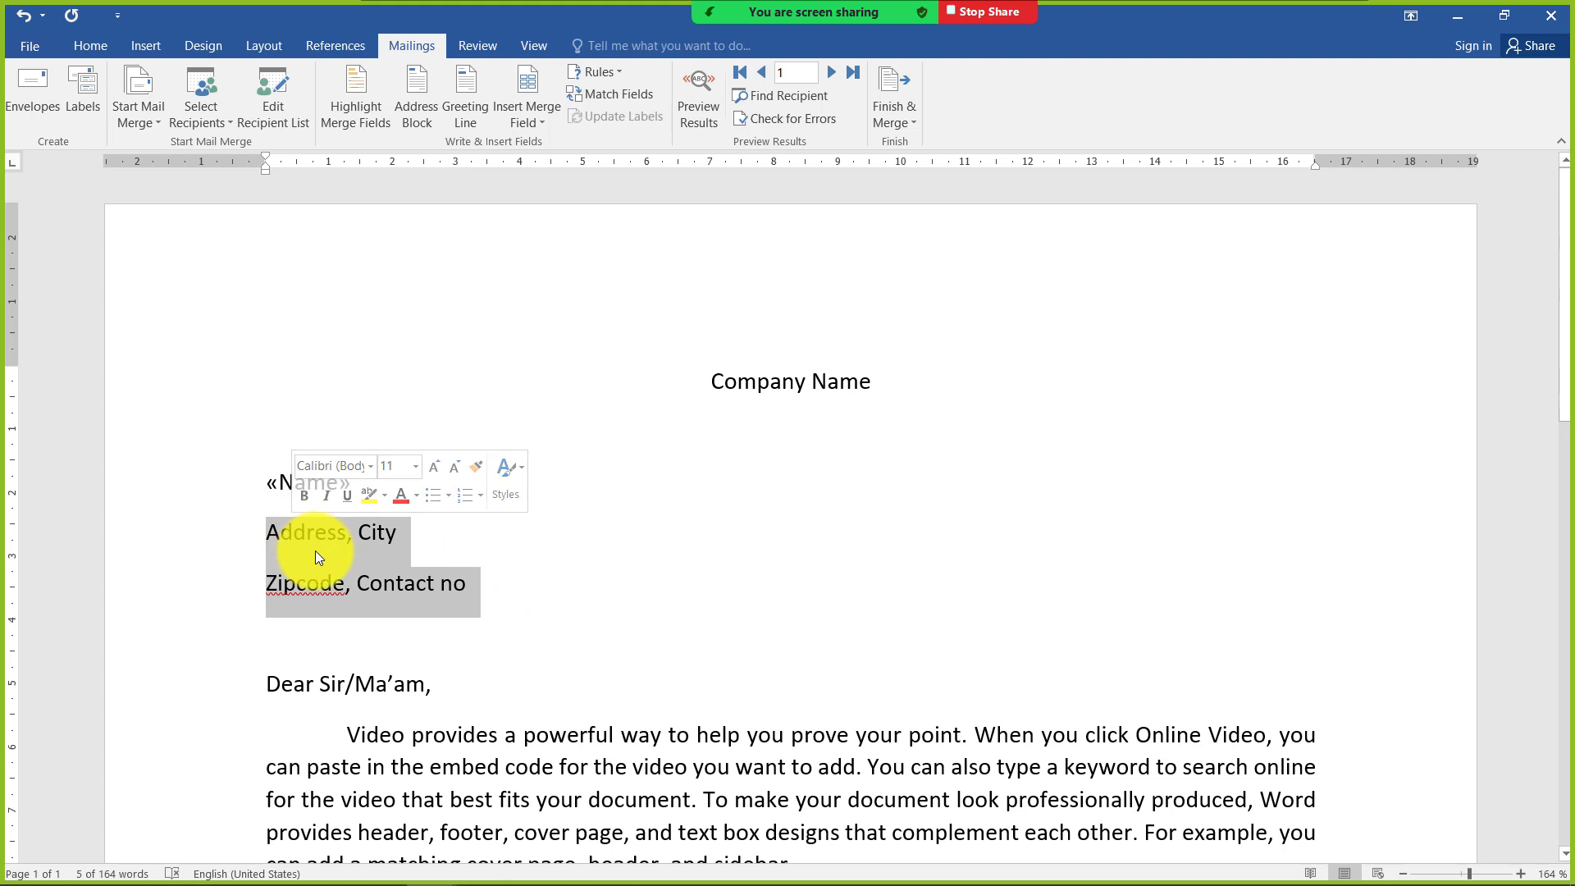
{"action": "key", "text": "Delete"}
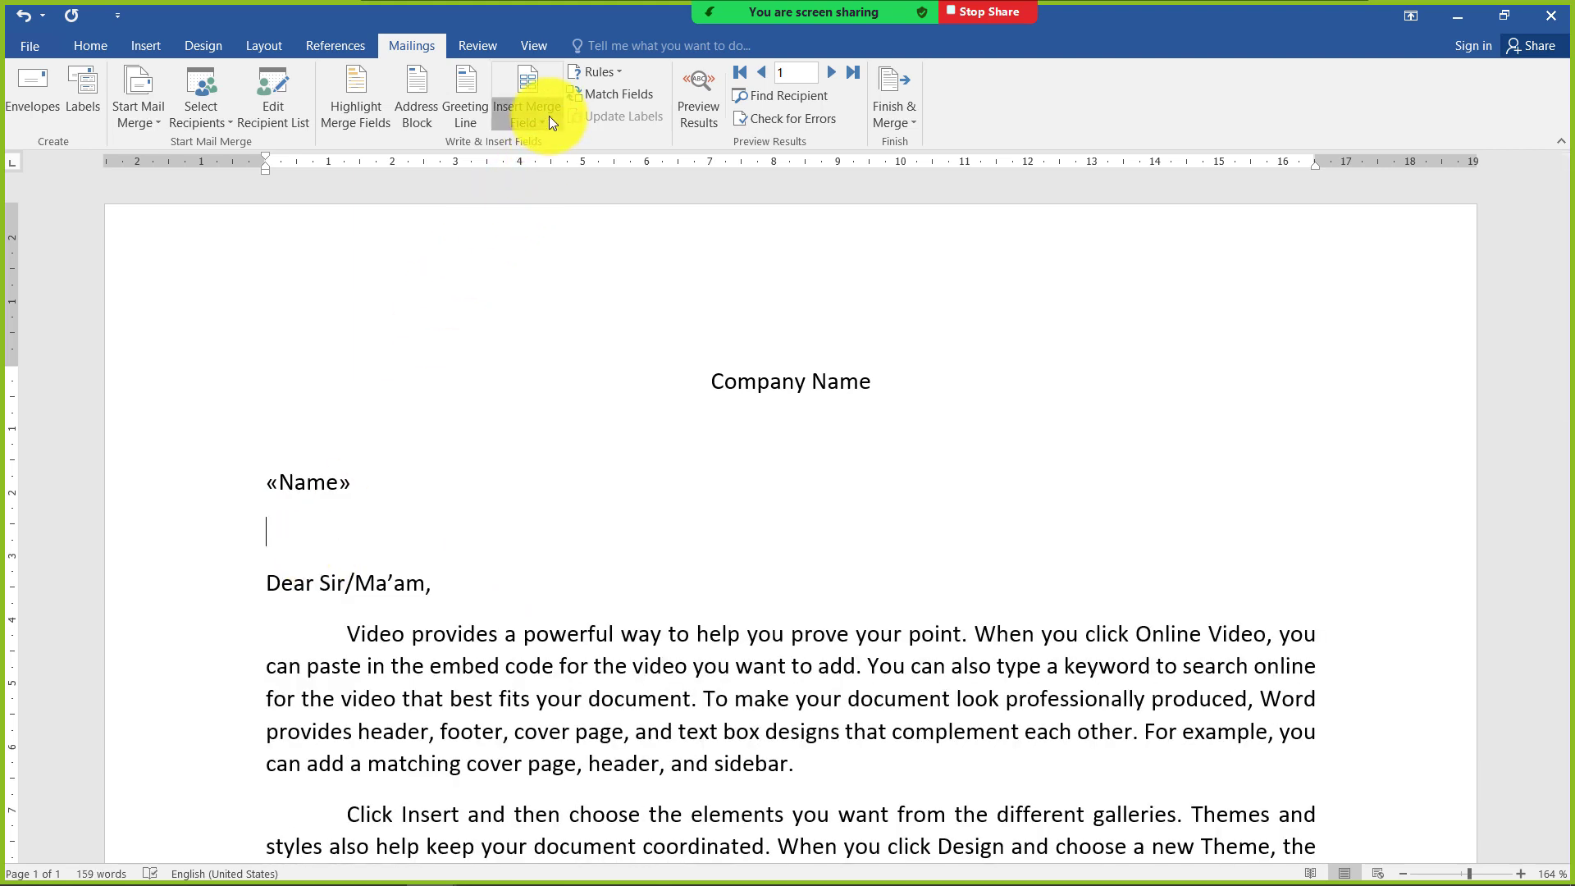
{"action": "left_click", "coordinate": [548, 118]}
{"action": "left_click", "coordinate": [531, 194]}
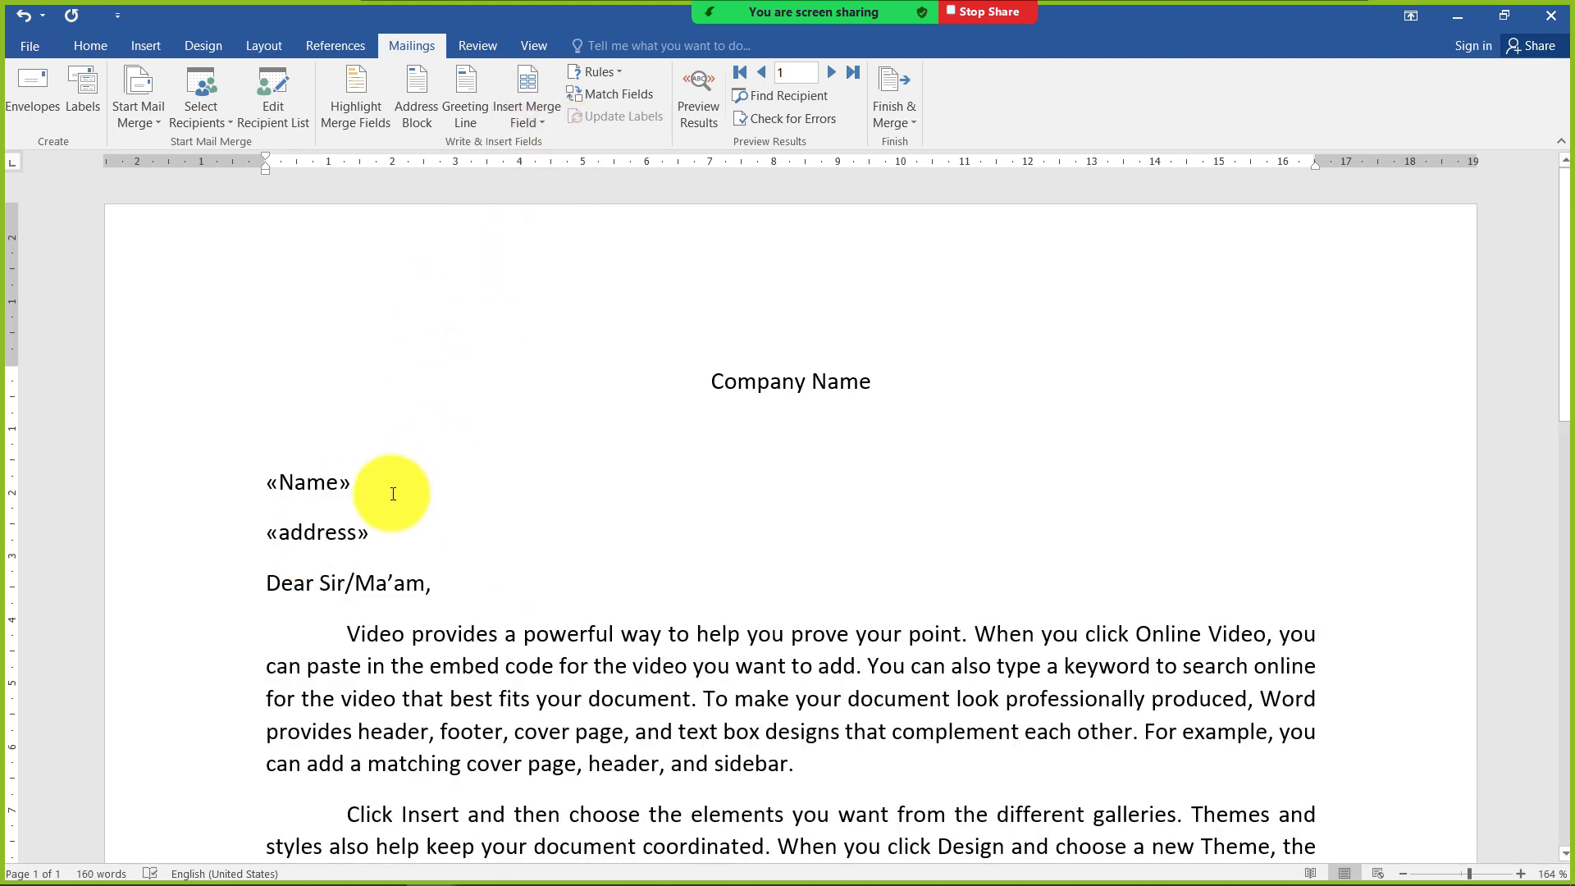
{"action": "type", "text": ","}
{"action": "left_click", "coordinate": [538, 121]}
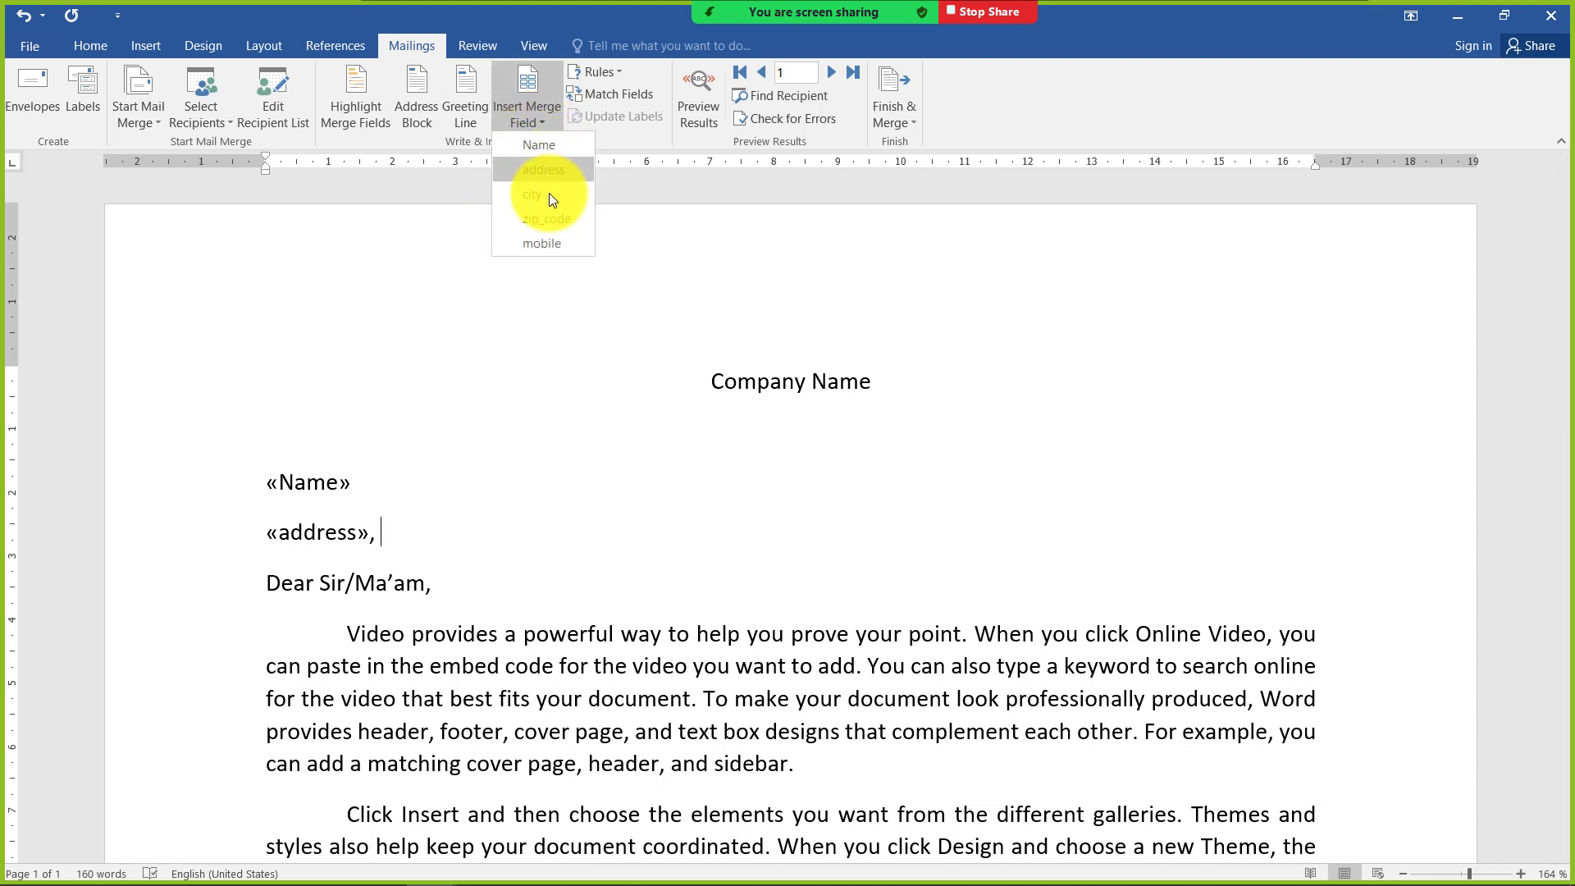
{"action": "left_click", "coordinate": [549, 194]}
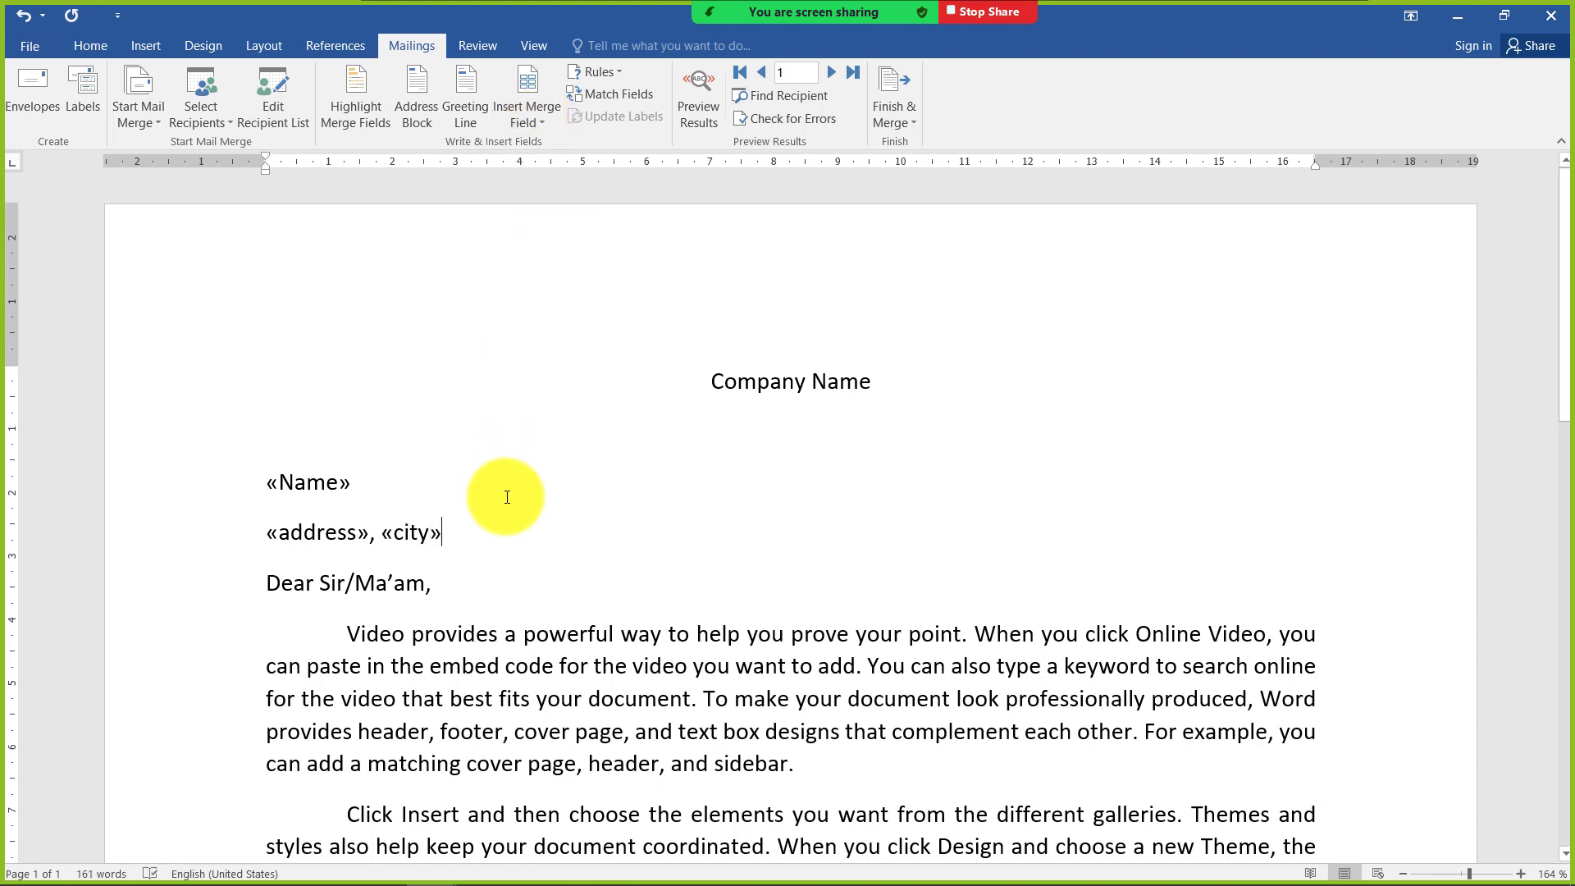
End the city line with a comma and add a line below with the zip_code and mobile merge fields, separated by a comma
{"action": "type", "text": ","}
{"action": "key", "text": "Return"}
{"action": "left_click", "coordinate": [539, 123]}
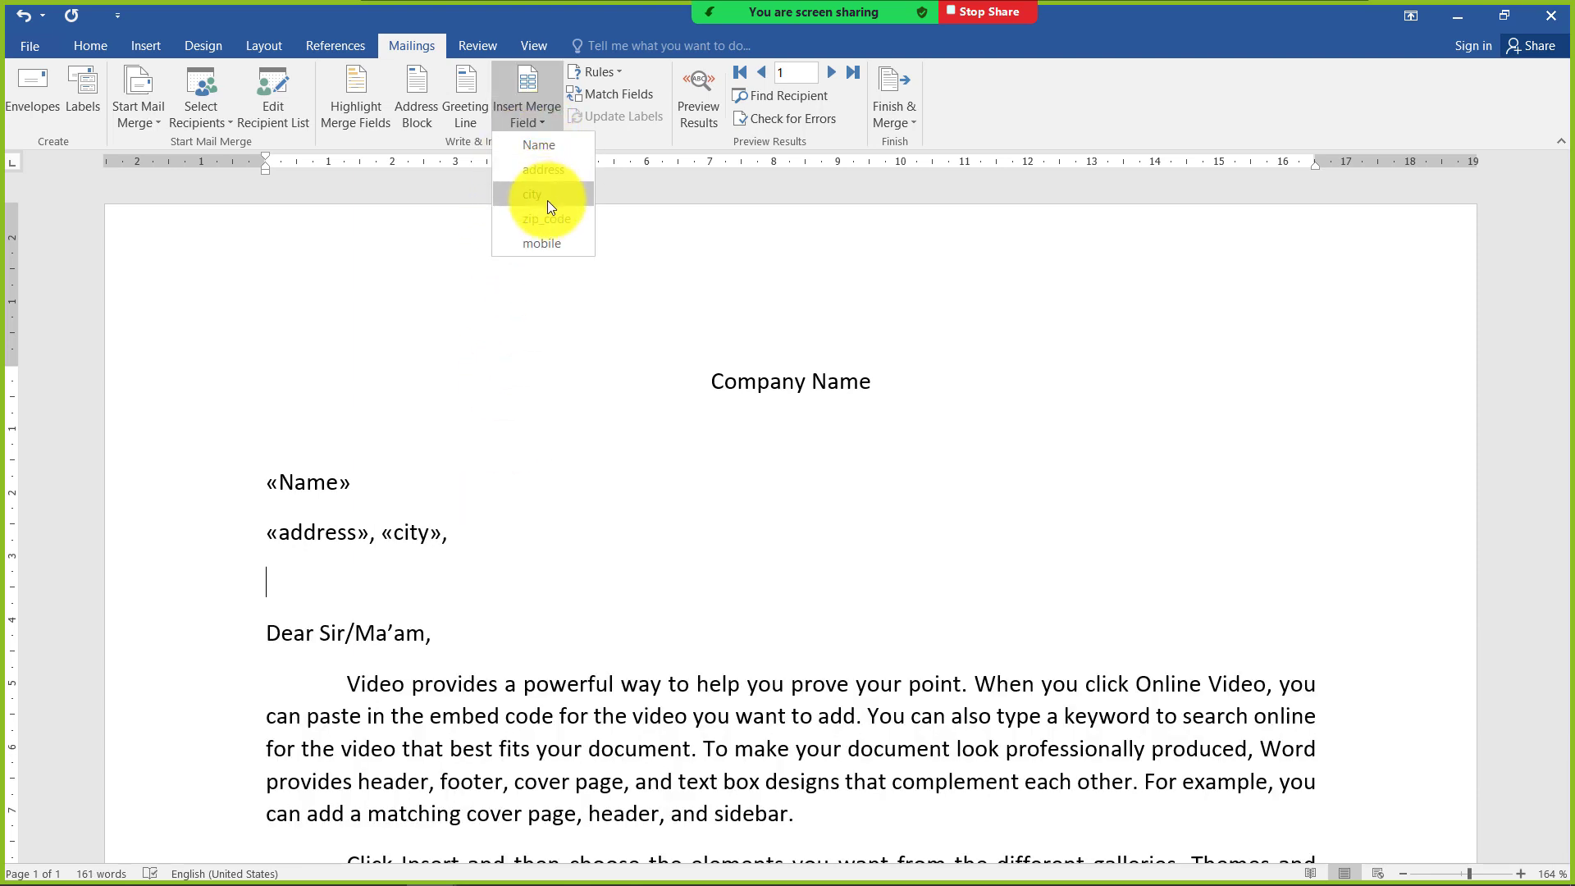
{"action": "left_click", "coordinate": [546, 218]}
{"action": "type", "text": ","}
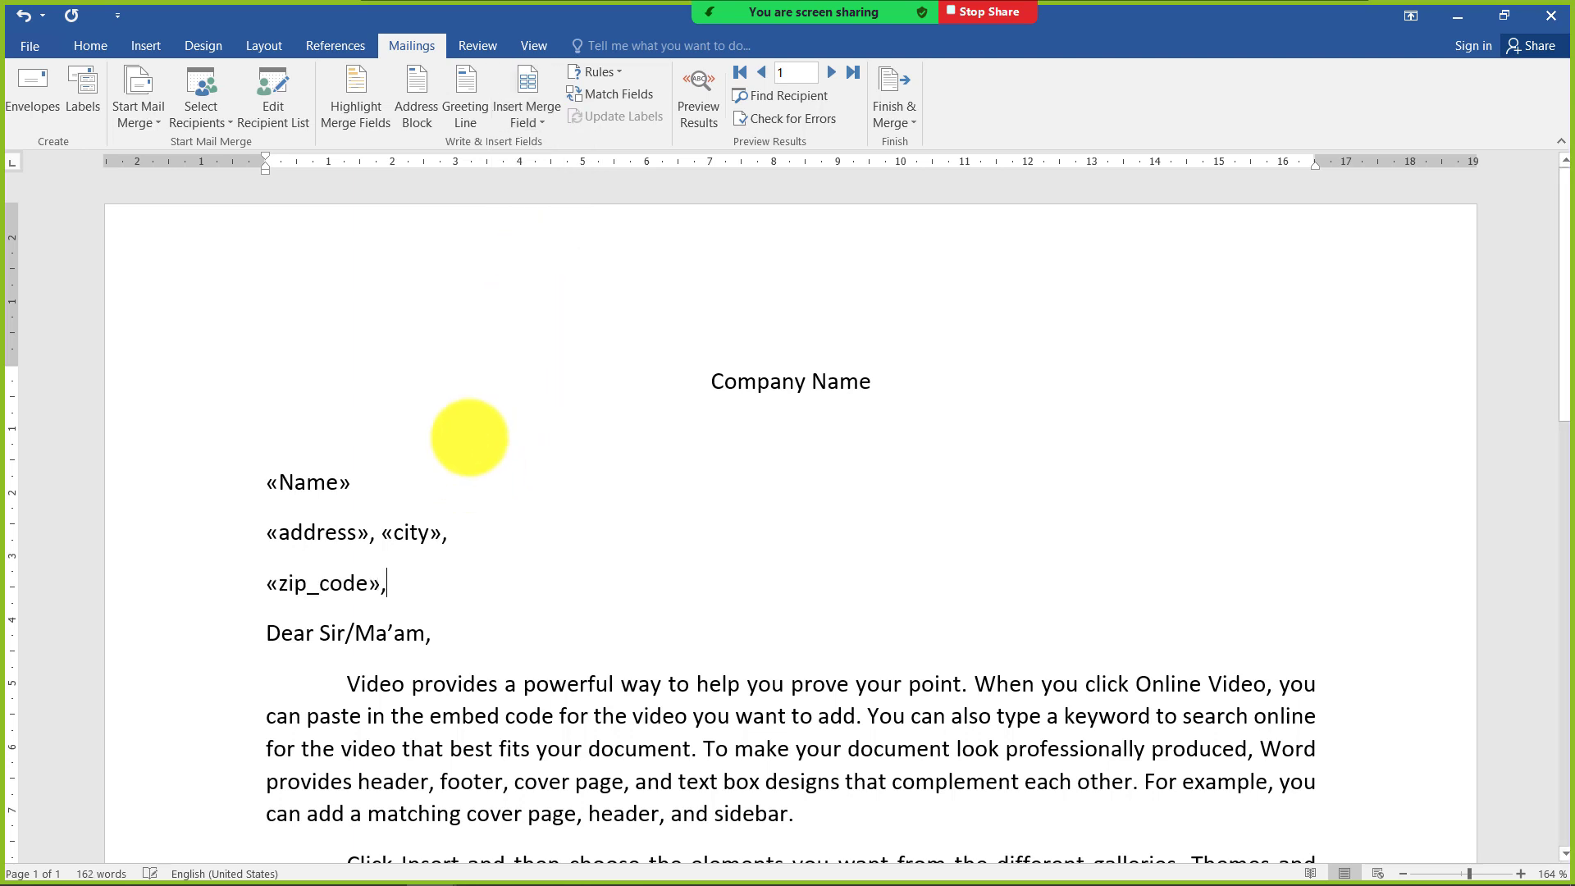
{"action": "left_click", "coordinate": [538, 123]}
{"action": "left_click", "coordinate": [533, 239]}
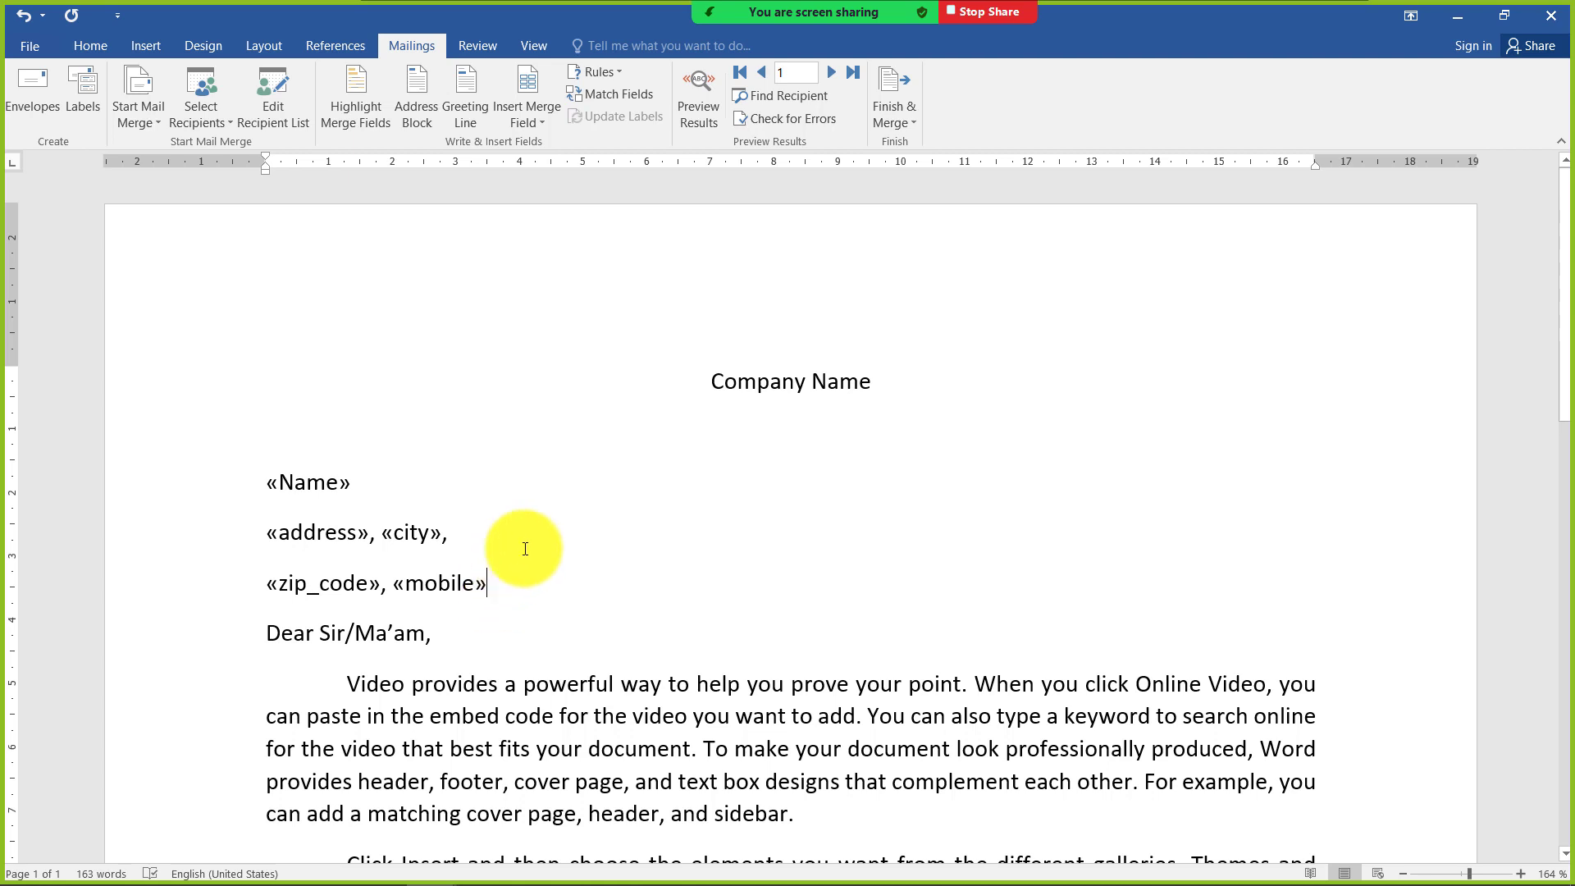
Add an empty line below the zip code and mobile line, and preview the merged letter for recipients 1 through 4
{"action": "key", "text": "Return"}
{"action": "left_click", "coordinate": [681, 117]}
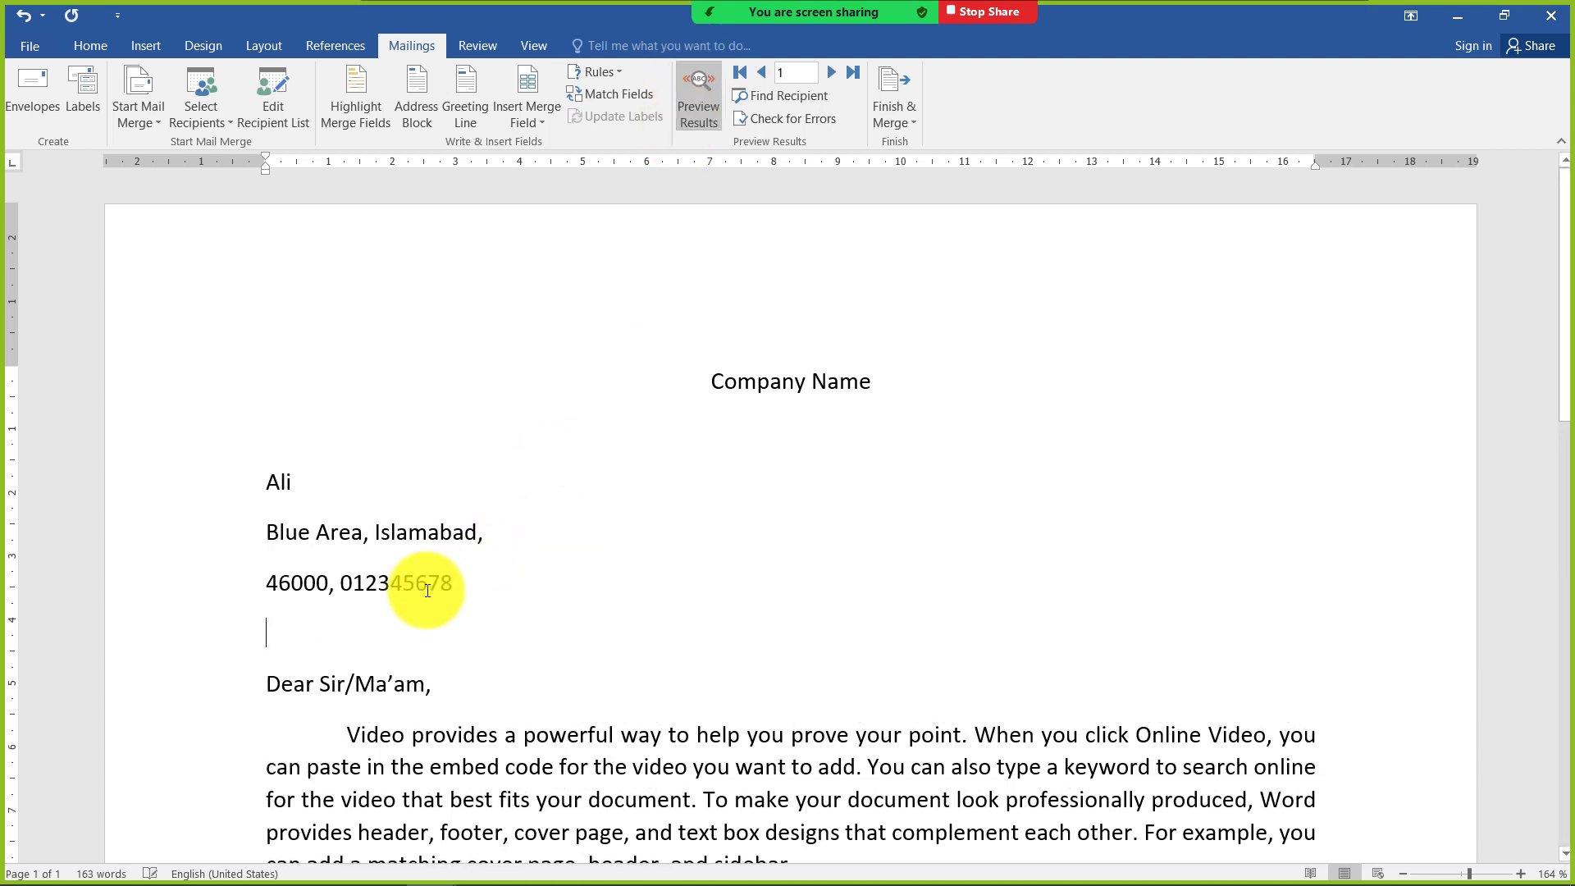
{"action": "left_click", "coordinate": [824, 74]}
{"action": "left_click", "coordinate": [824, 73]}
{"action": "left_click", "coordinate": [823, 74]}
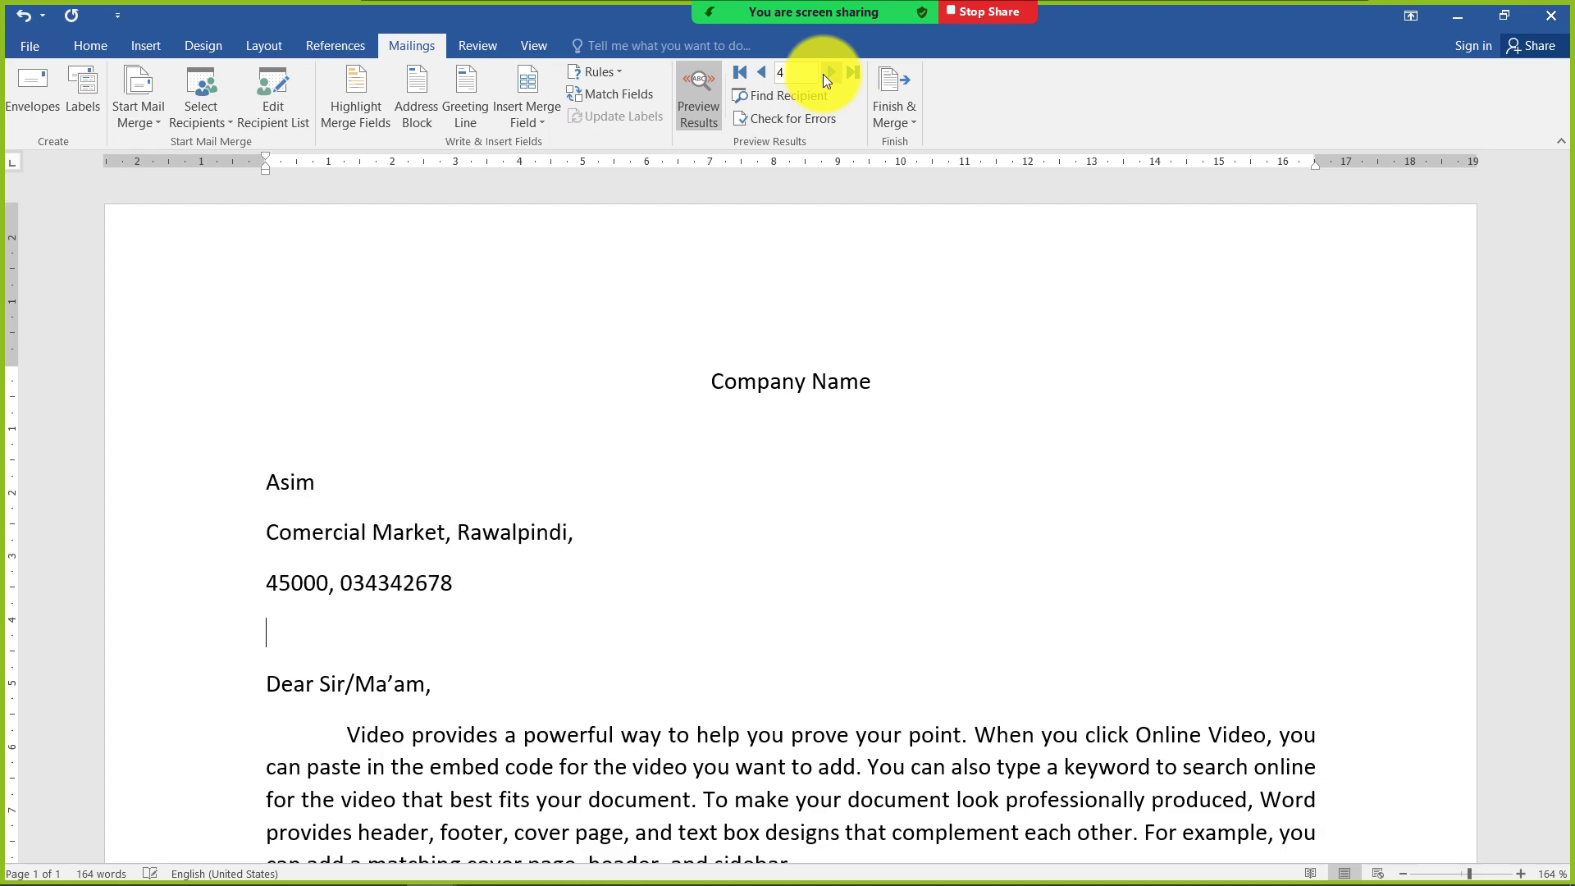
{"action": "scroll", "coordinate": [1086, 438], "scroll_direction": "down", "scroll_amount": 6}
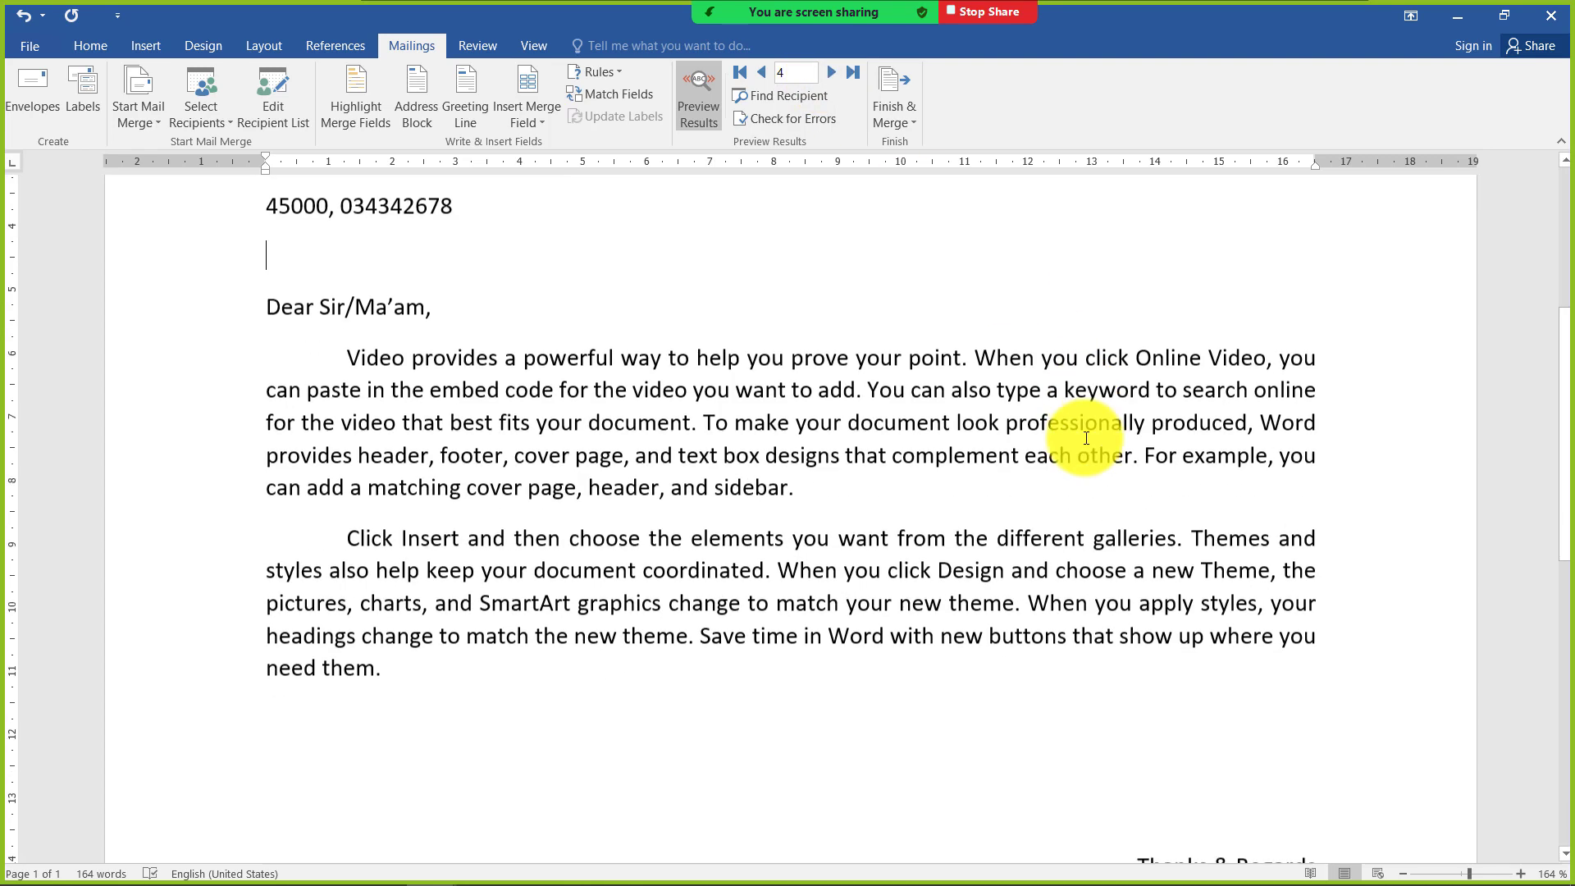
{"action": "scroll", "coordinate": [405, 598], "scroll_direction": "up", "scroll_amount": 5}
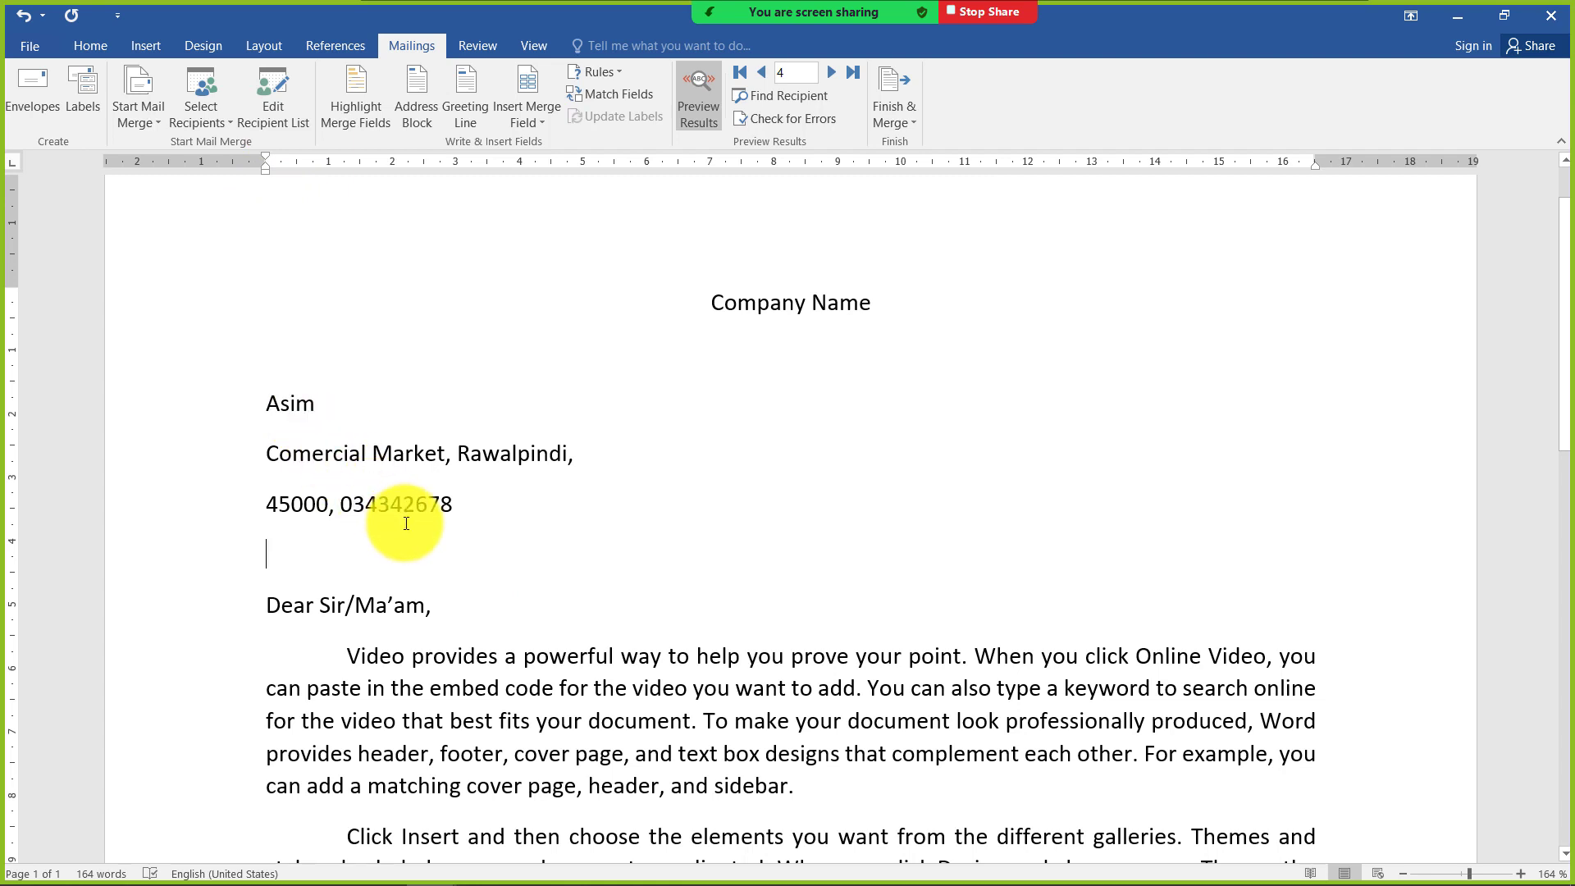
Exclude the third and fourth recipients of the clients list from the mail merge
{"action": "left_click", "coordinate": [274, 123]}
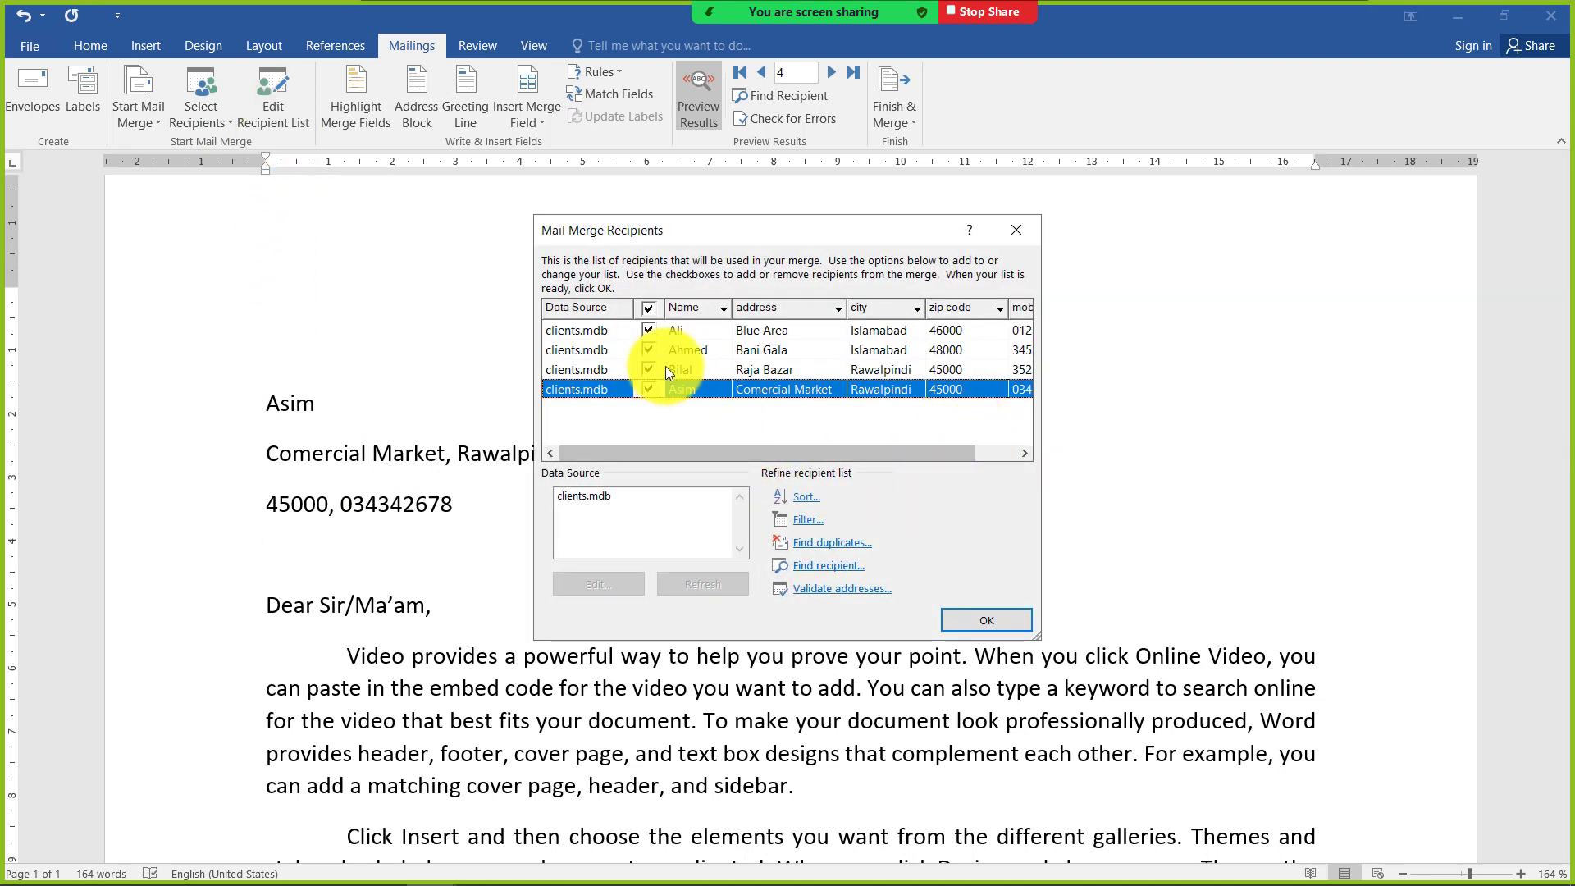
{"action": "left_click", "coordinate": [580, 497]}
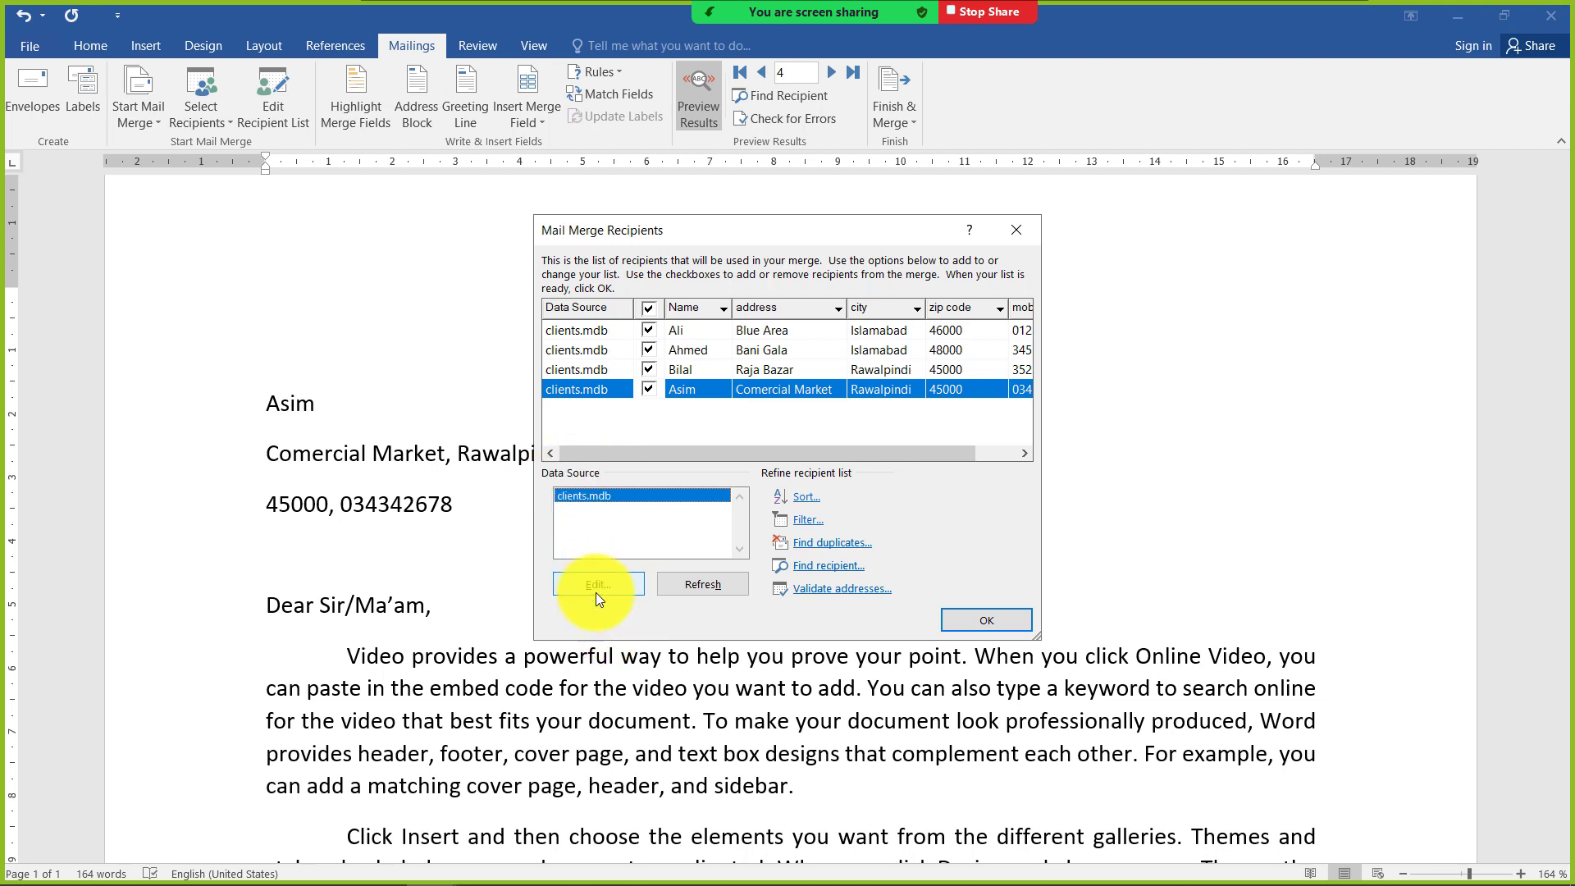
{"action": "left_click", "coordinate": [649, 369]}
{"action": "left_click", "coordinate": [947, 618]}
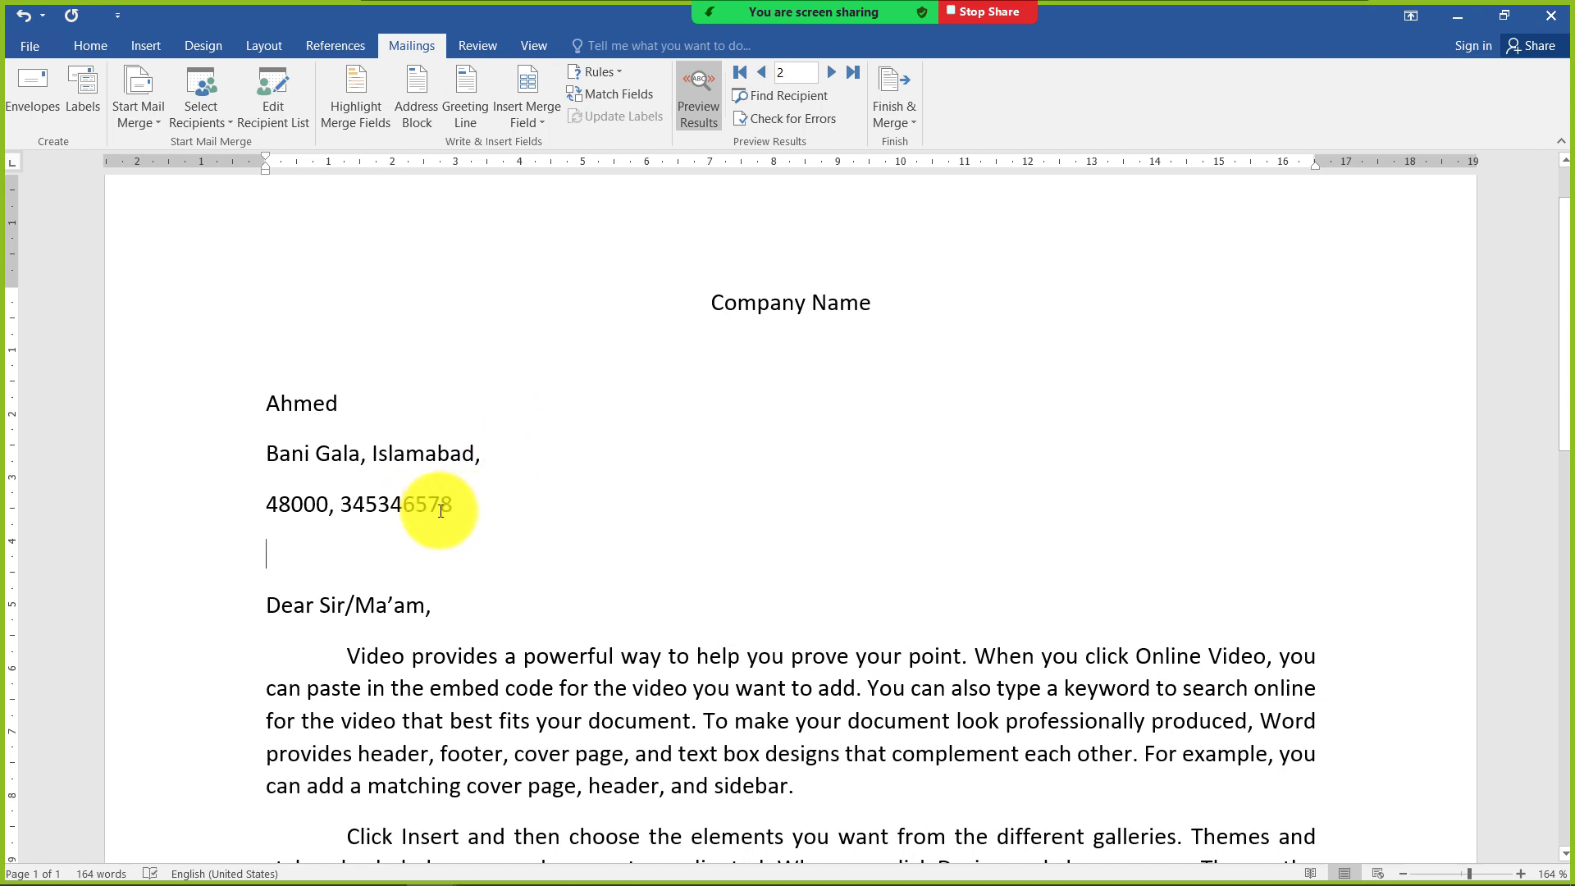
{"action": "left_click", "coordinate": [445, 501]}
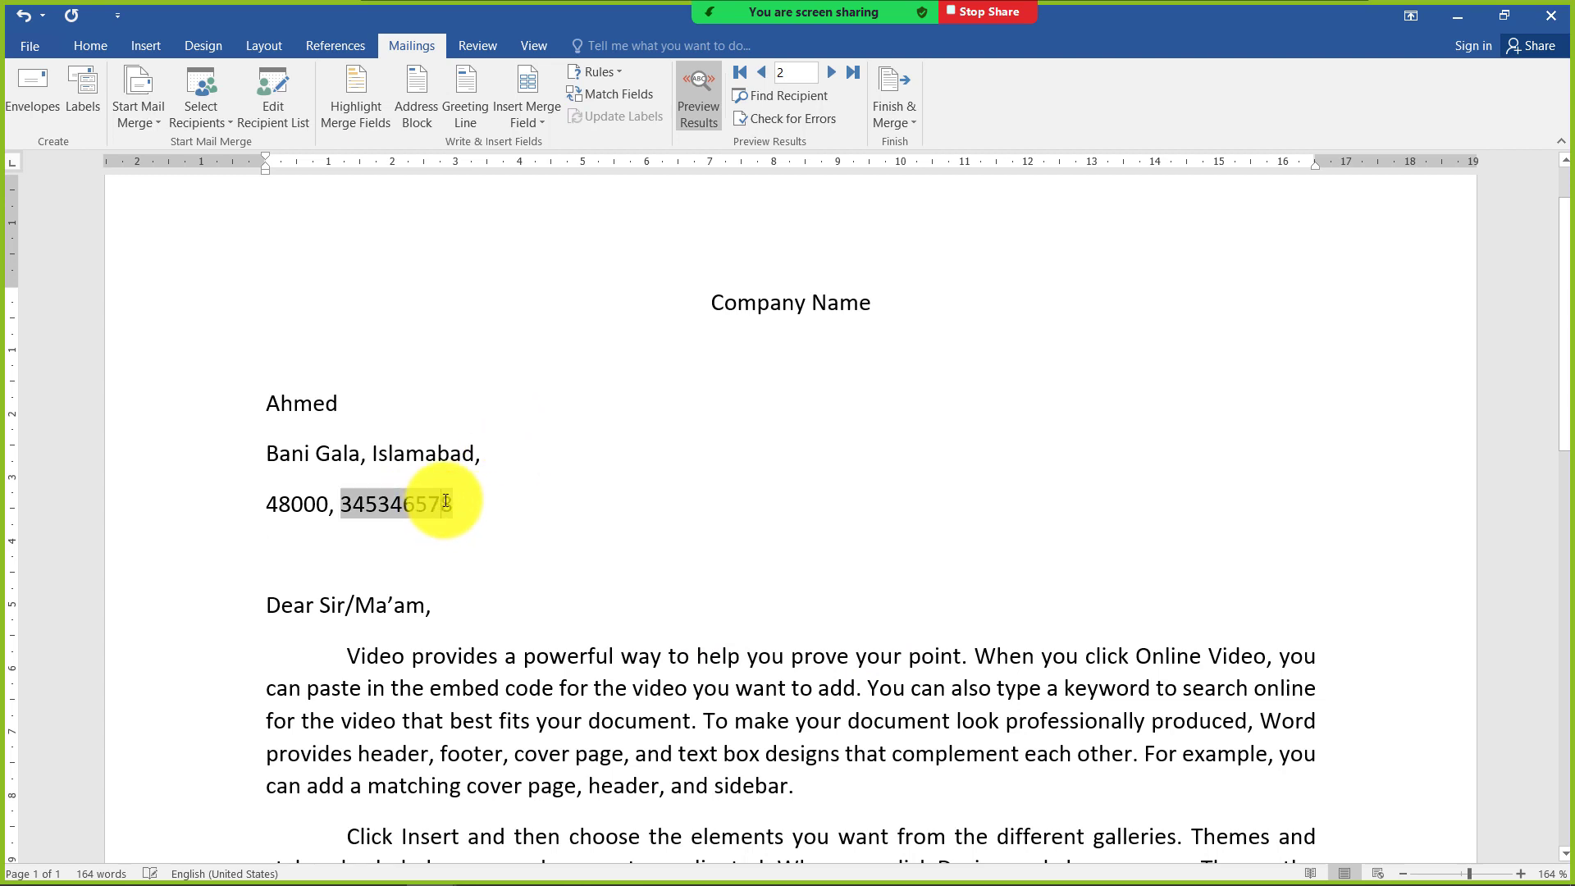
{"action": "left_click", "coordinate": [533, 459]}
{"action": "key", "text": "ctrl+z"}
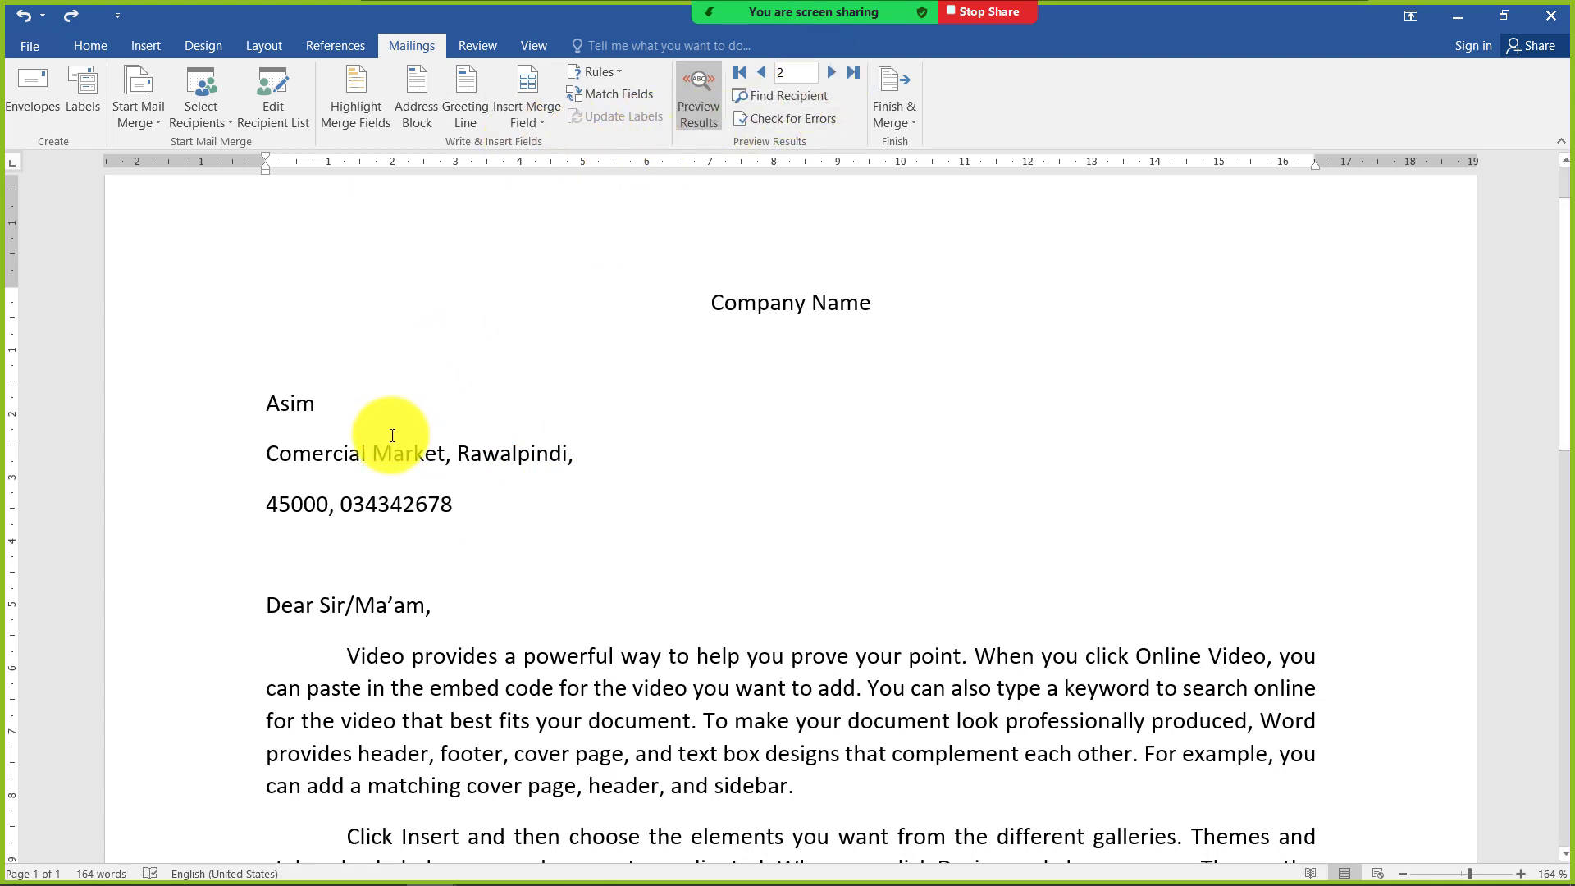
Set the mail merge recipients to only the first and fourth entries of the clients list
{"action": "left_click", "coordinate": [267, 132]}
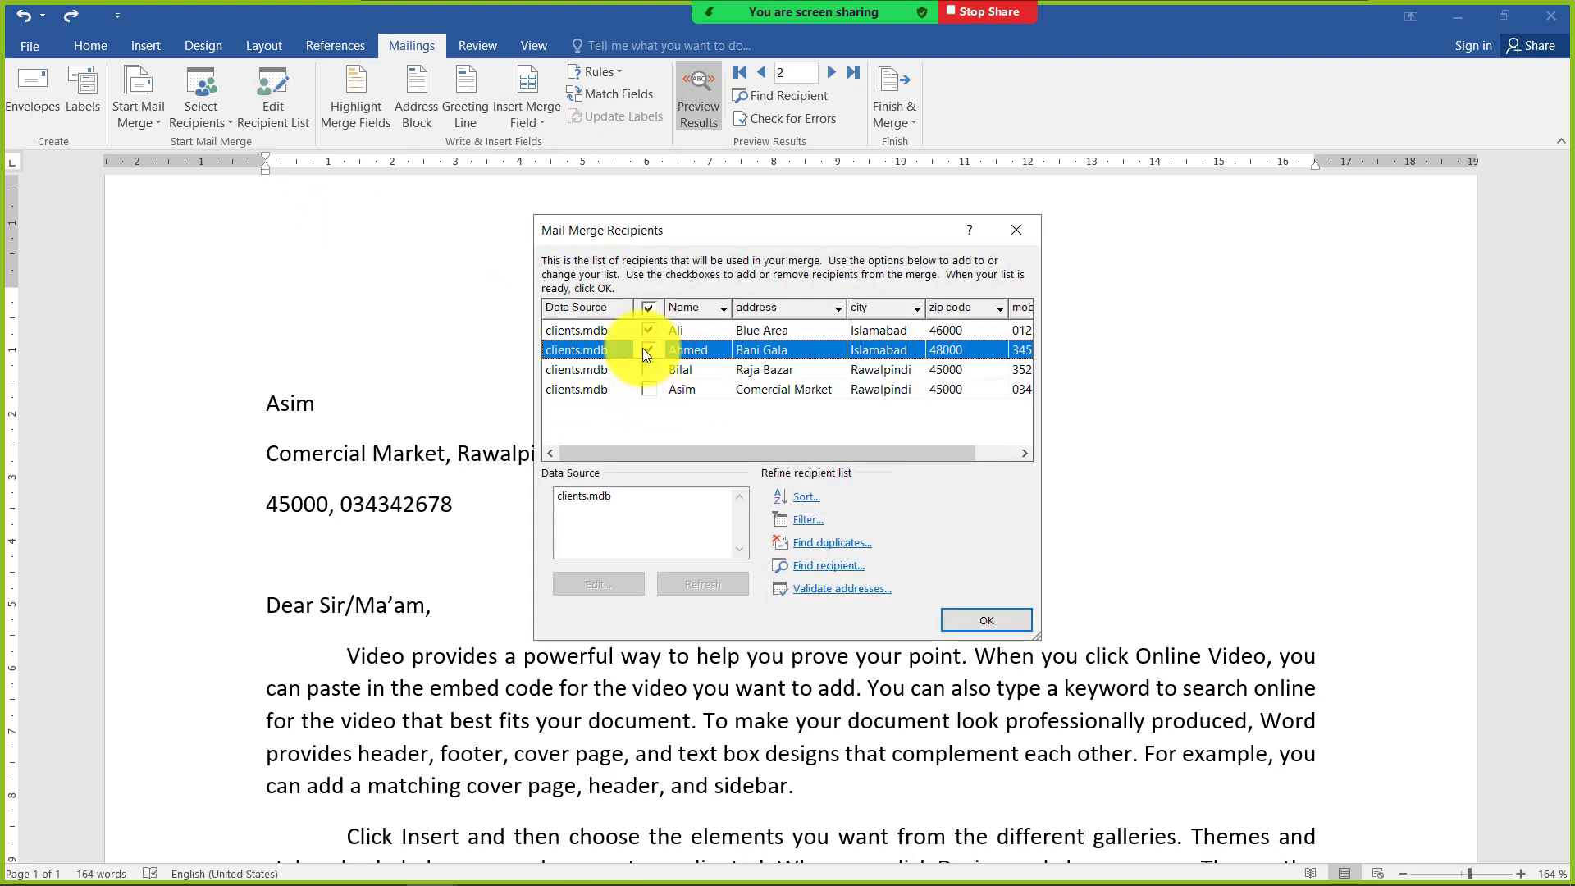
{"action": "left_click", "coordinate": [646, 370]}
{"action": "left_click", "coordinate": [647, 388]}
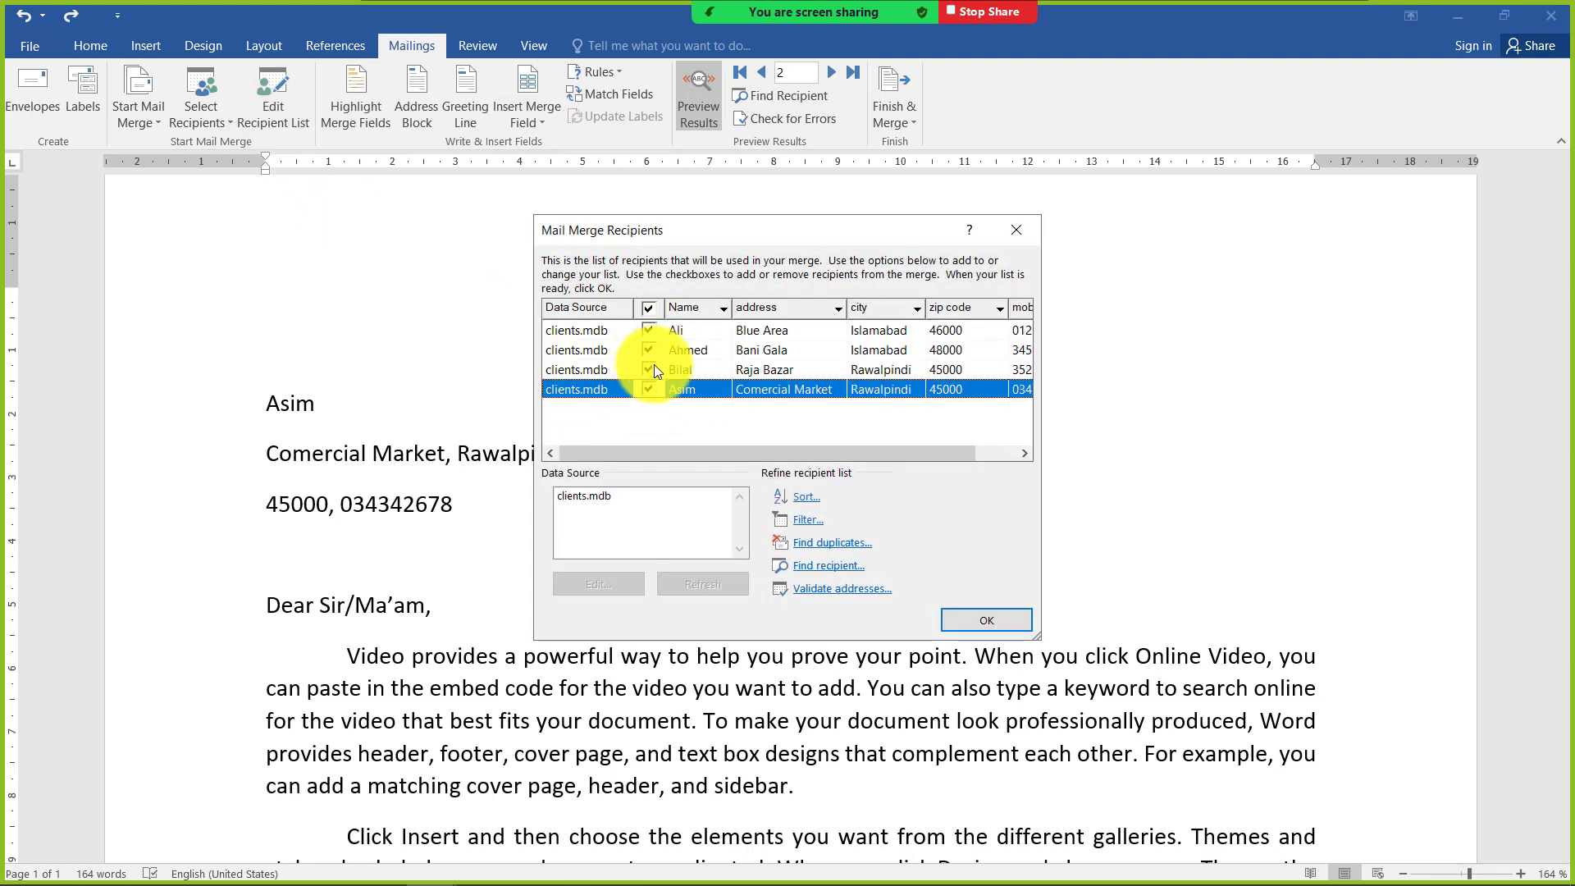
{"action": "left_click", "coordinate": [648, 351]}
{"action": "left_click", "coordinate": [648, 370]}
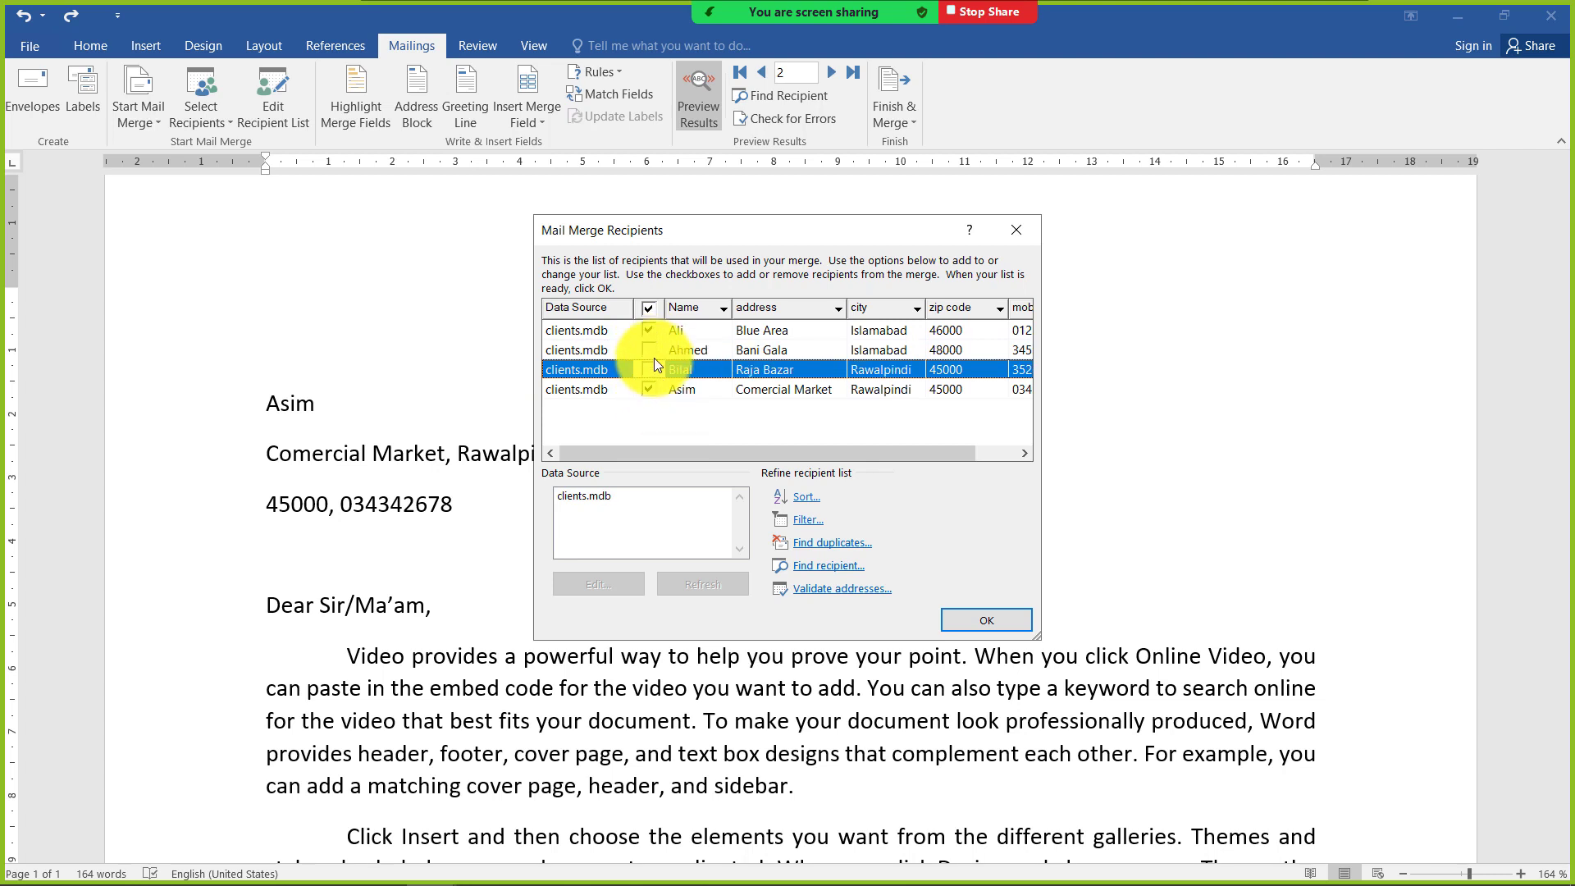
{"action": "left_click", "coordinate": [650, 351]}
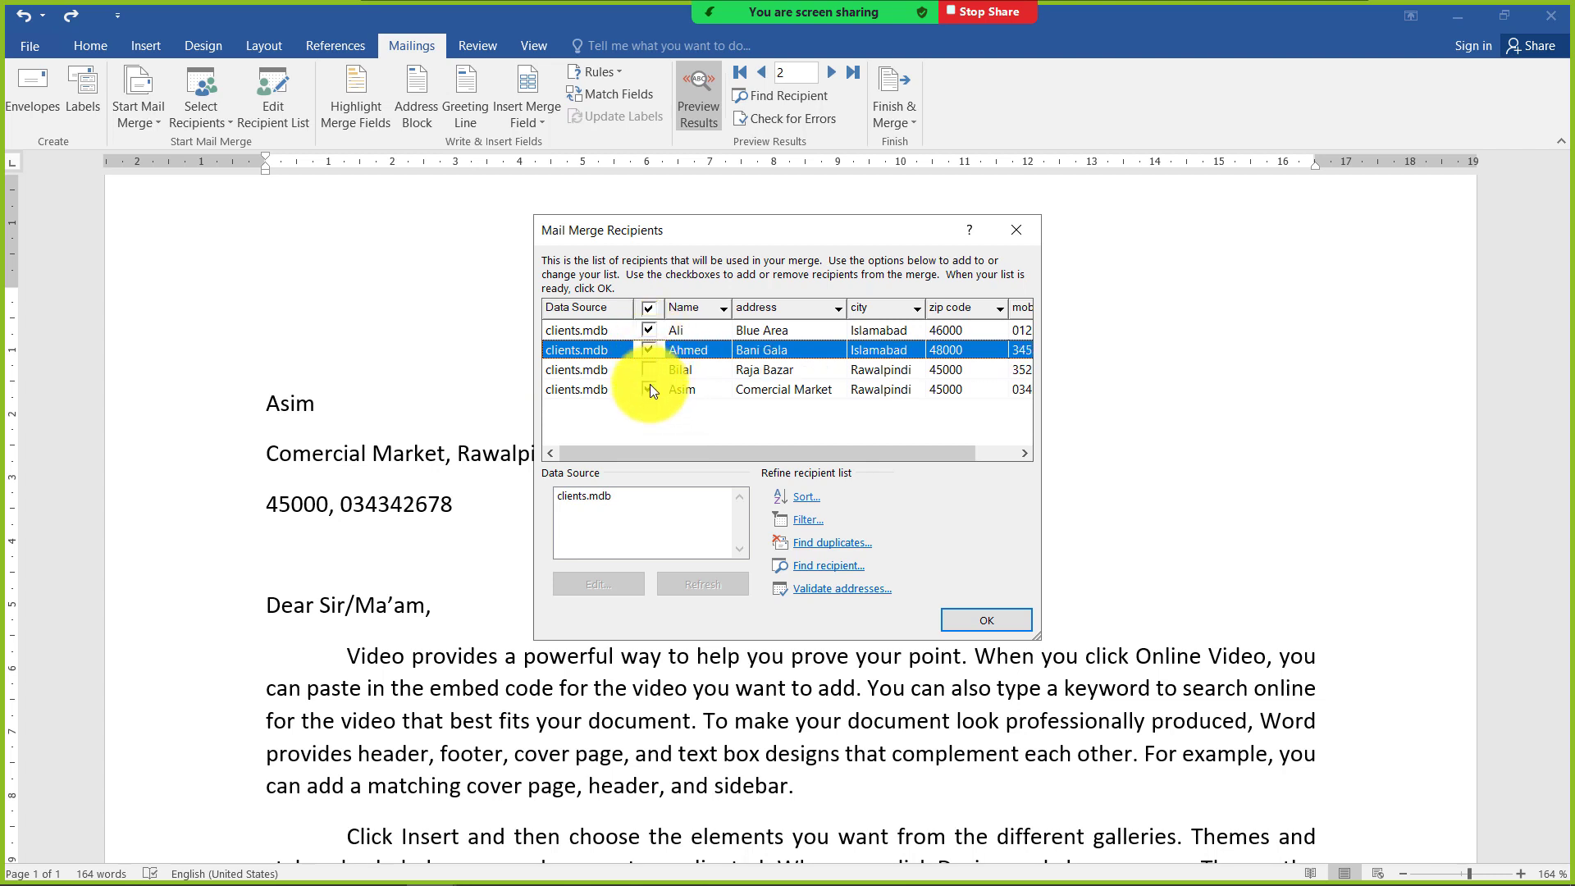
{"action": "left_click", "coordinate": [651, 353]}
{"action": "left_click", "coordinate": [653, 374]}
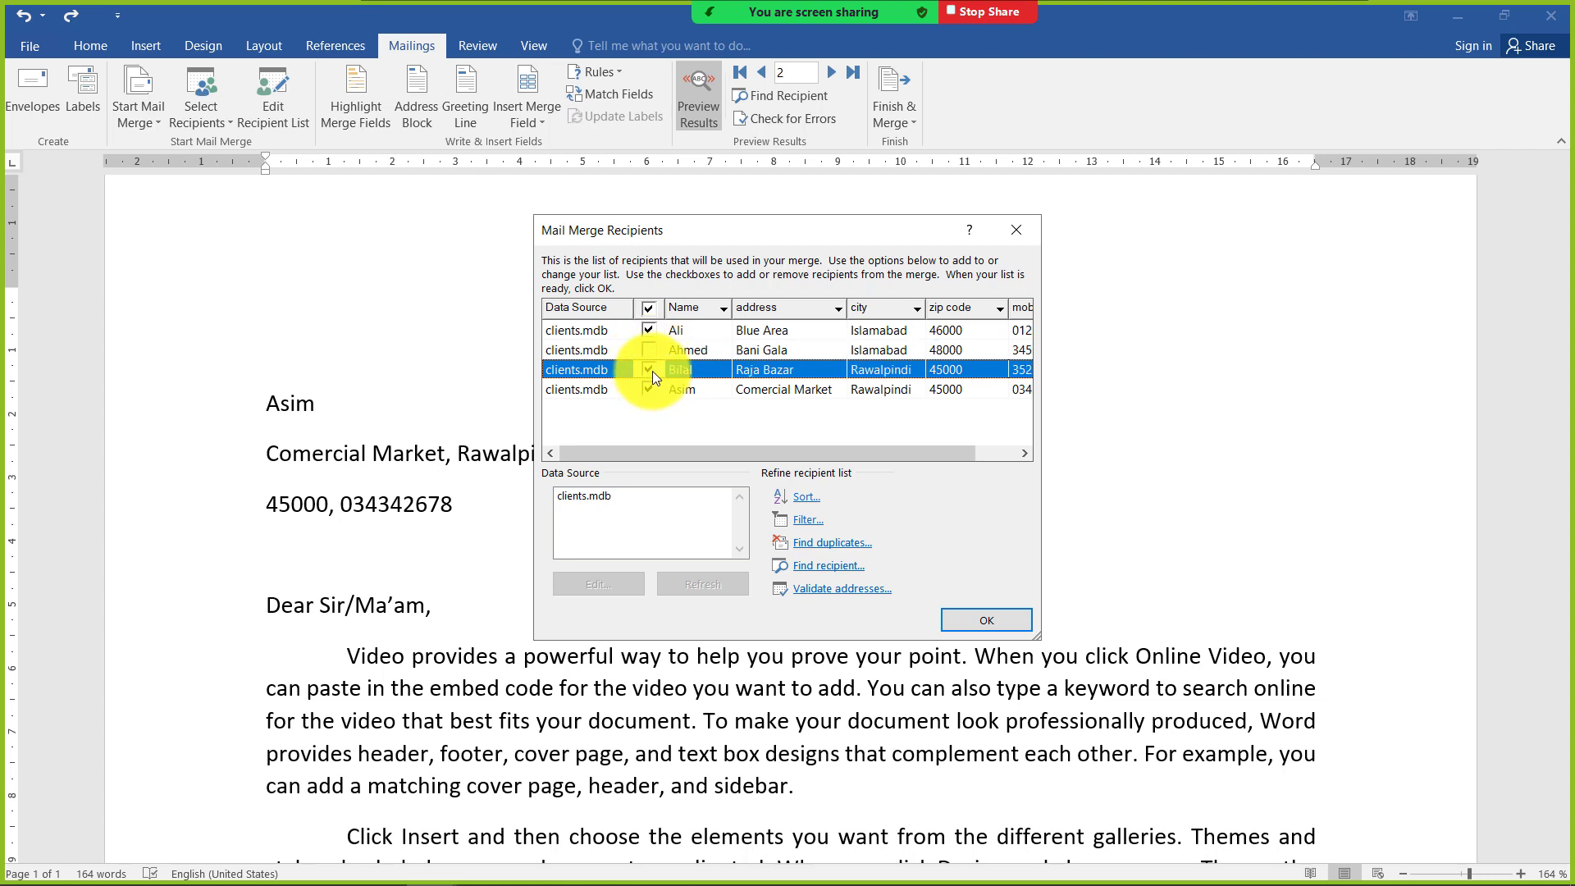
{"action": "left_click", "coordinate": [651, 371]}
{"action": "left_click", "coordinate": [951, 616]}
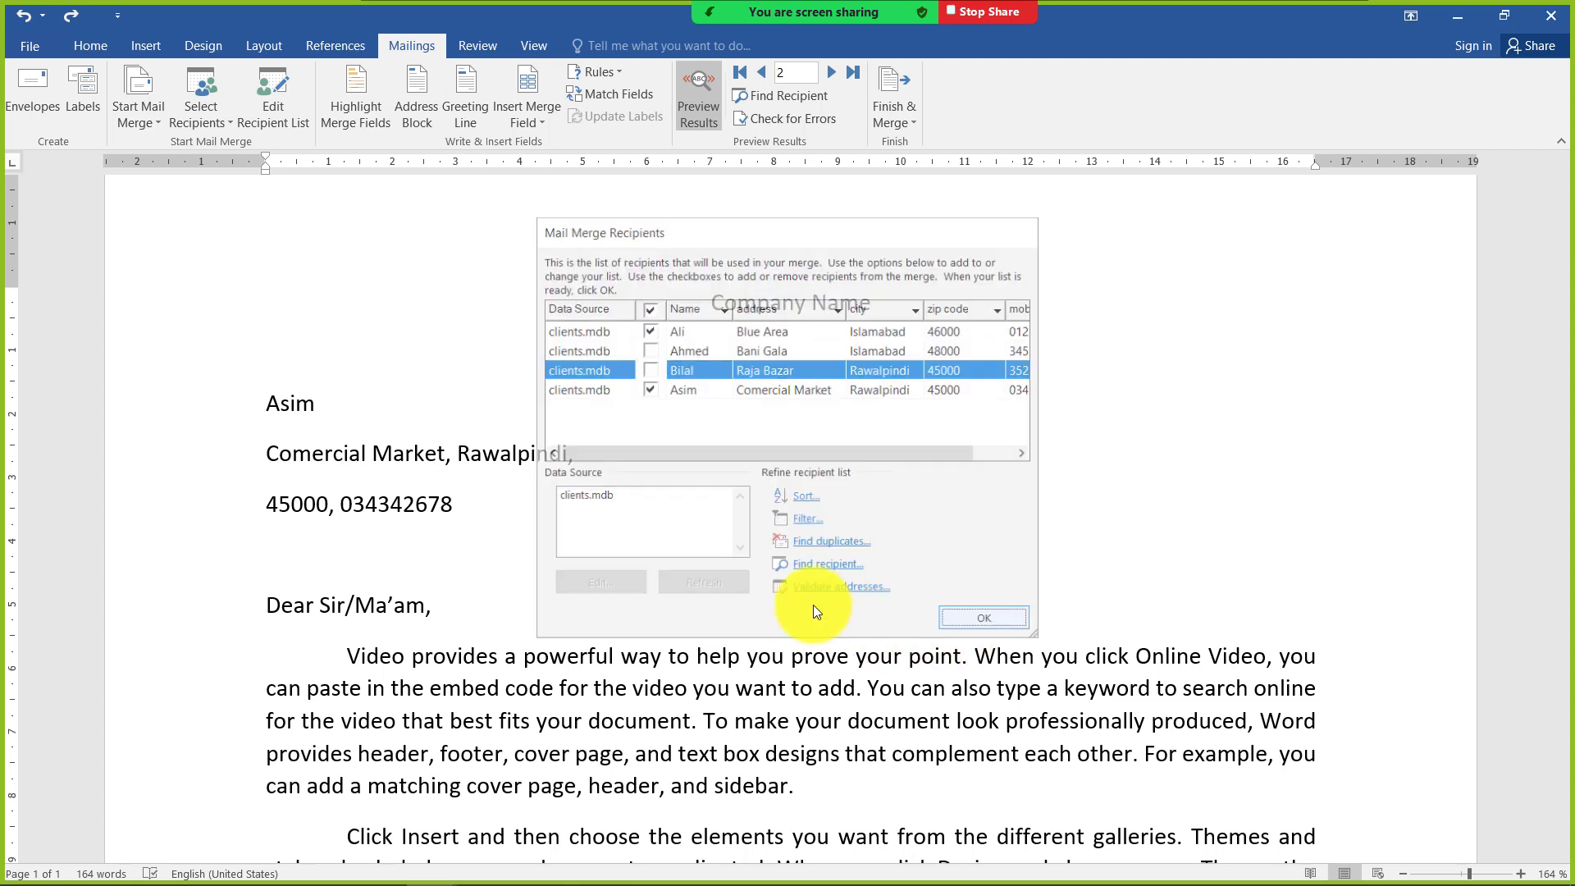
Browse the merged letter previews between the first and fourth recipients
{"action": "left_click", "coordinate": [760, 72]}
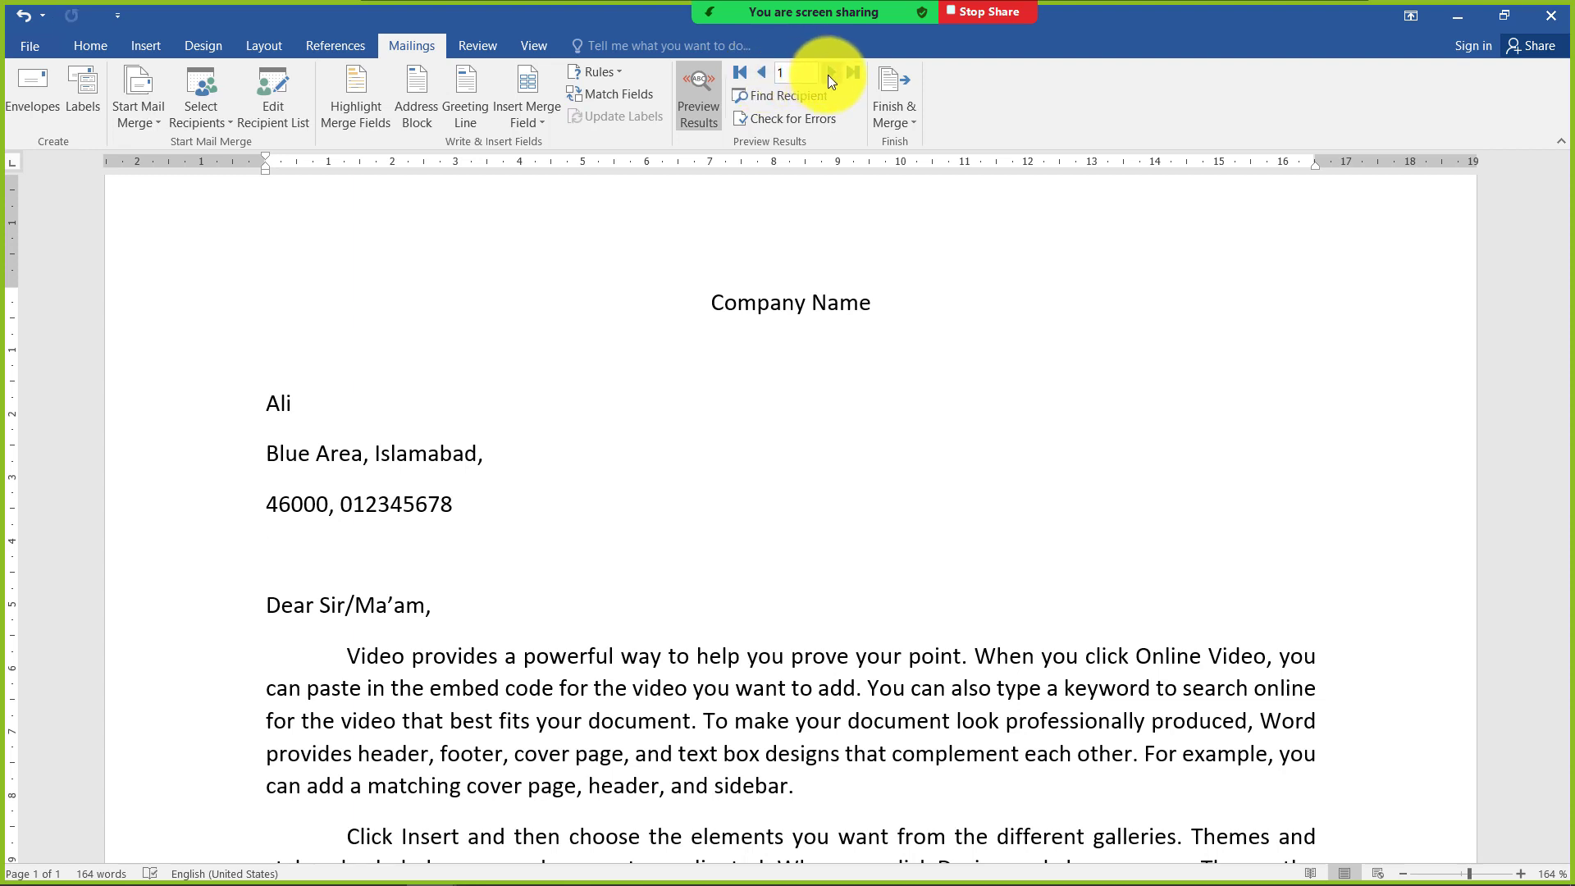
{"action": "left_click", "coordinate": [829, 74]}
{"action": "left_click", "coordinate": [763, 73]}
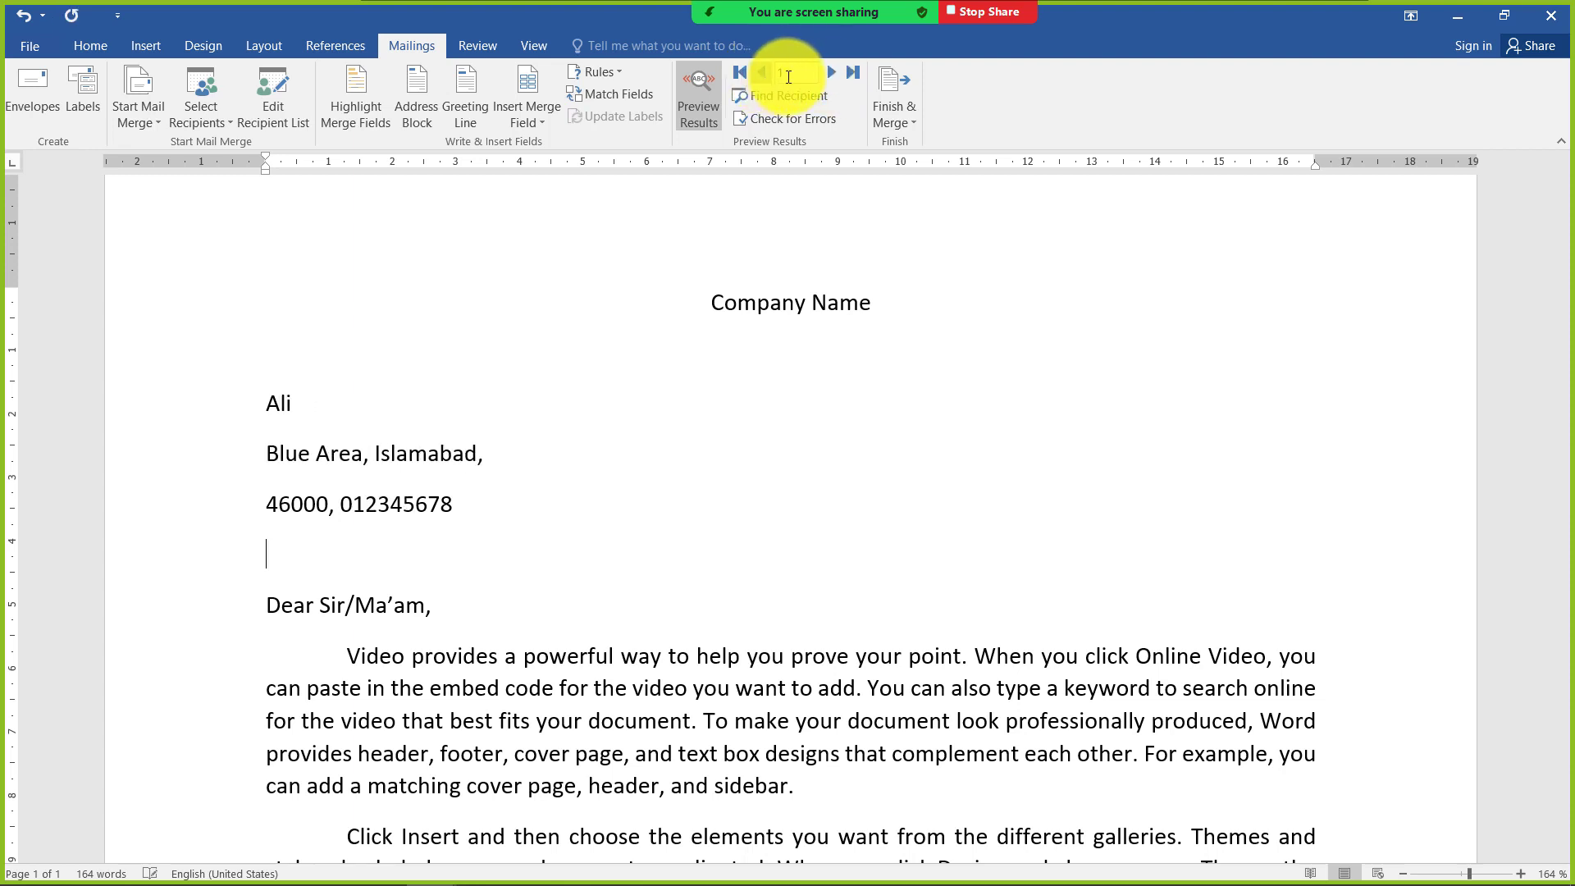
{"action": "left_click", "coordinate": [832, 75]}
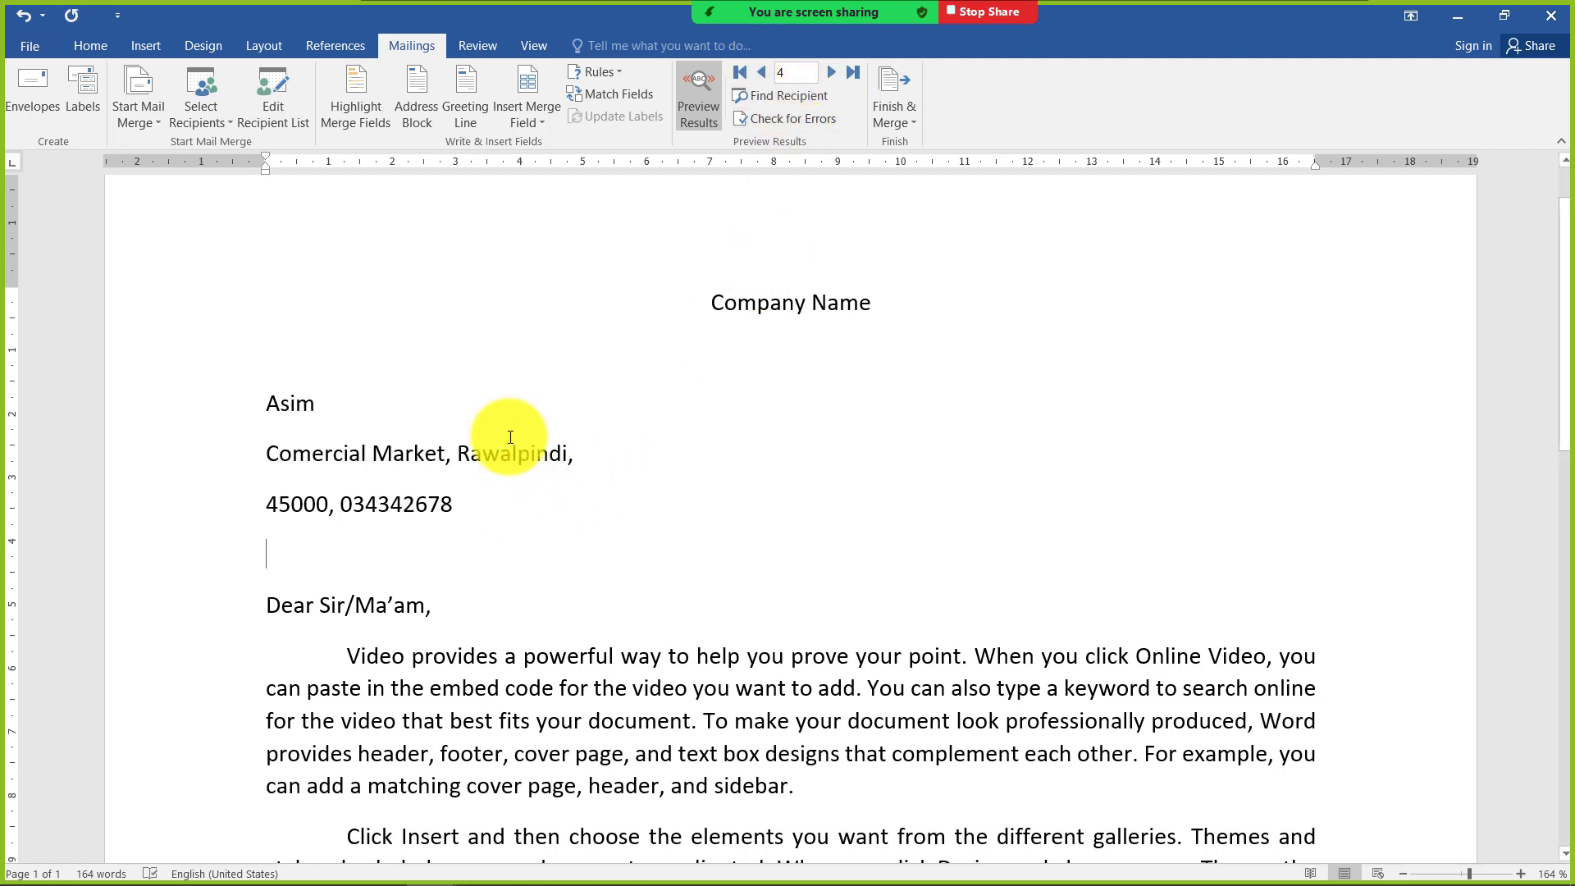
Include the second and third recipients in the mail merge again
{"action": "left_click", "coordinate": [283, 106]}
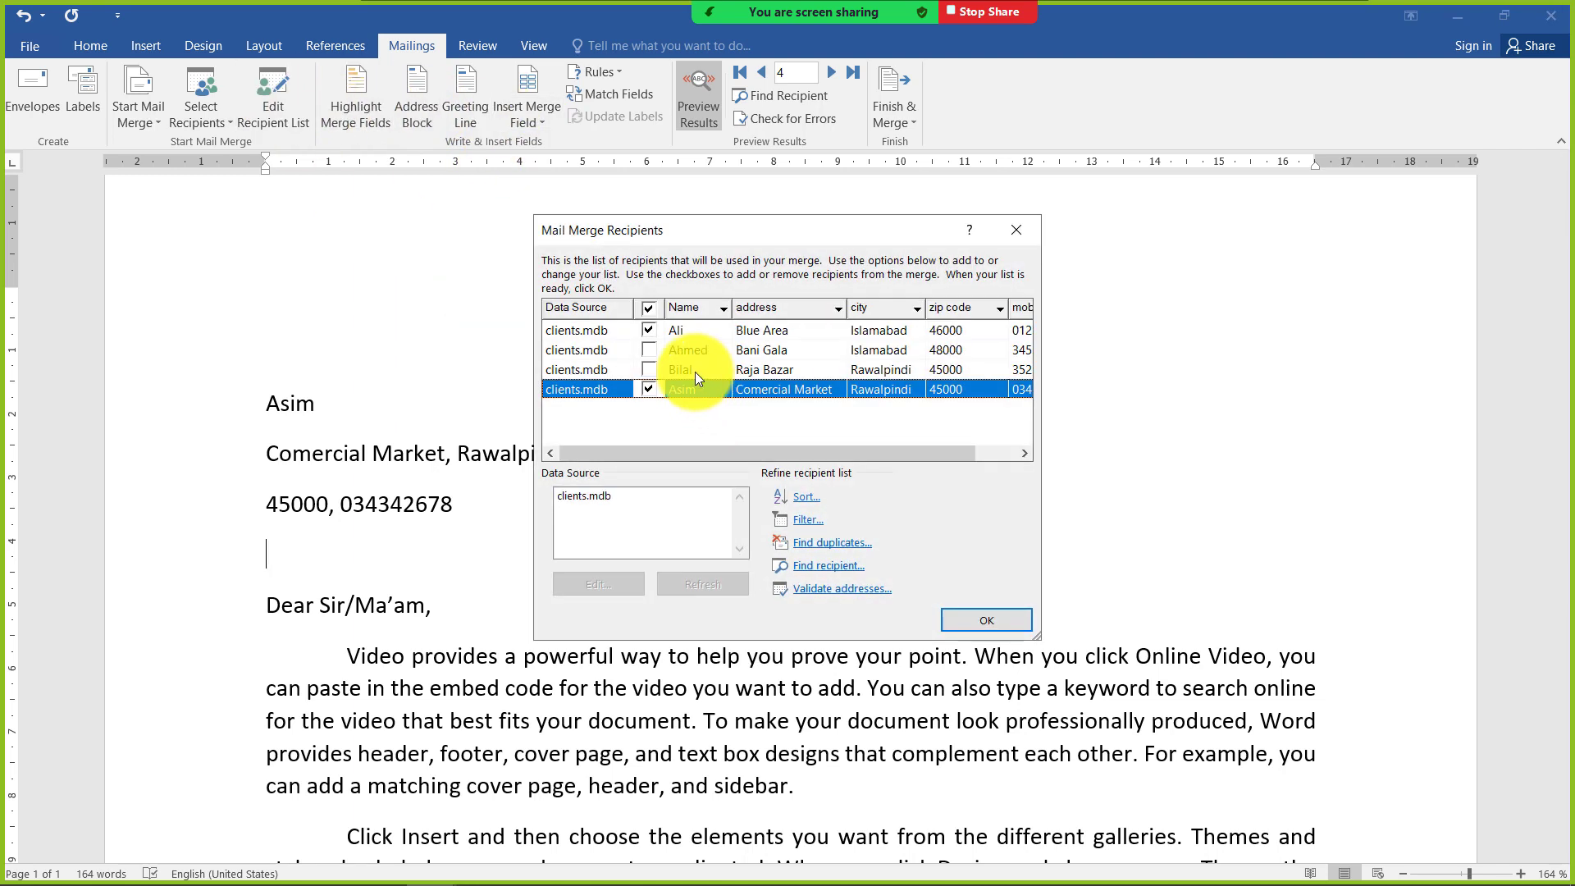
{"action": "left_click", "coordinate": [653, 351]}
{"action": "left_click", "coordinate": [649, 370]}
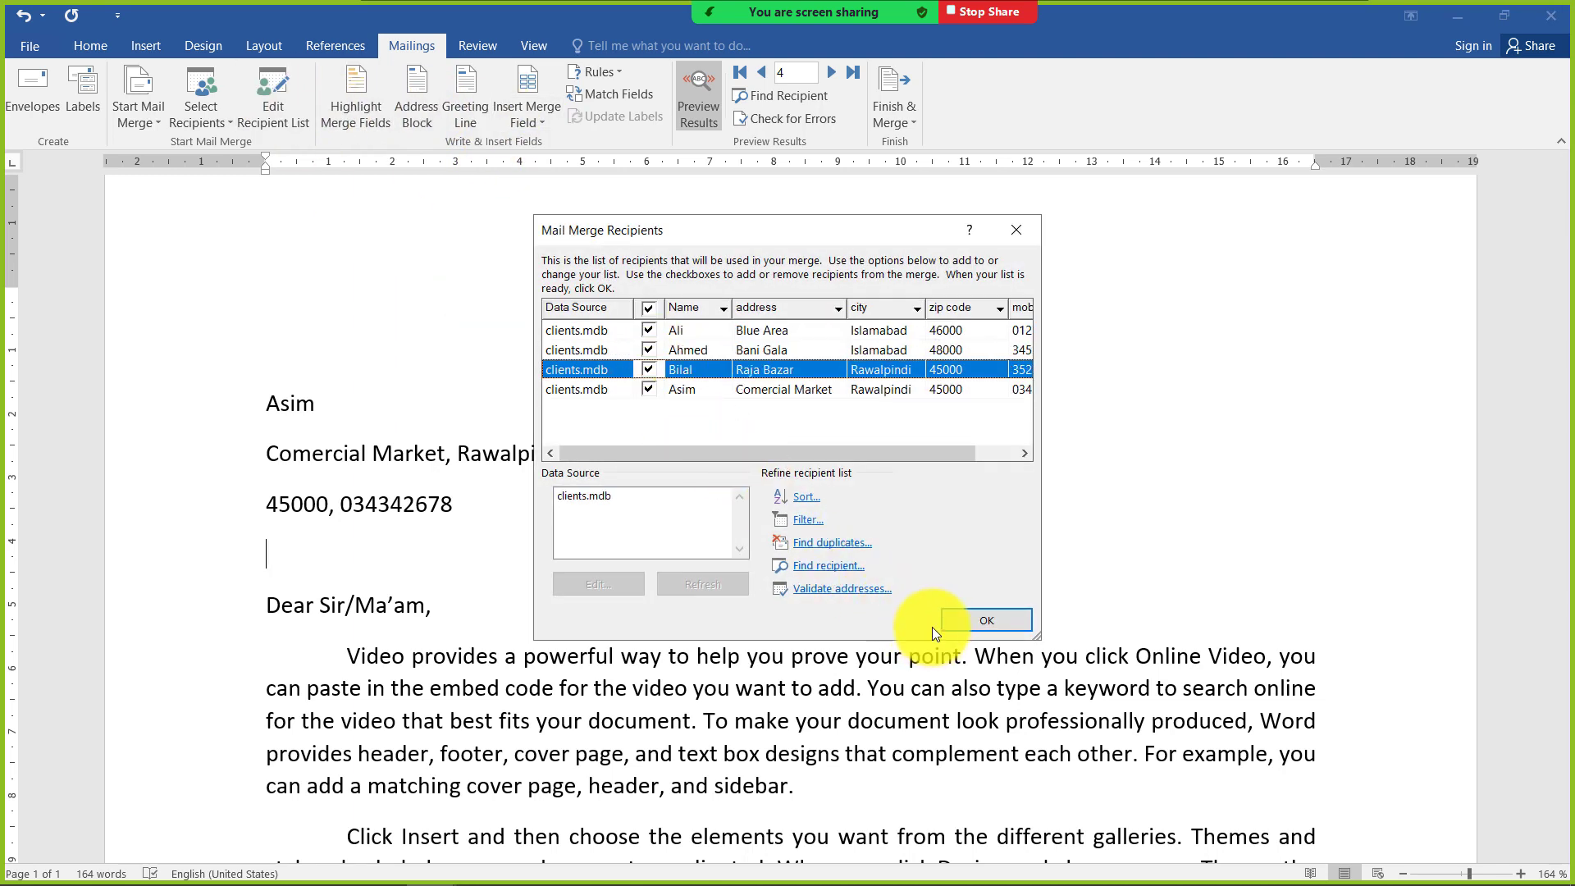
{"action": "left_click", "coordinate": [972, 621]}
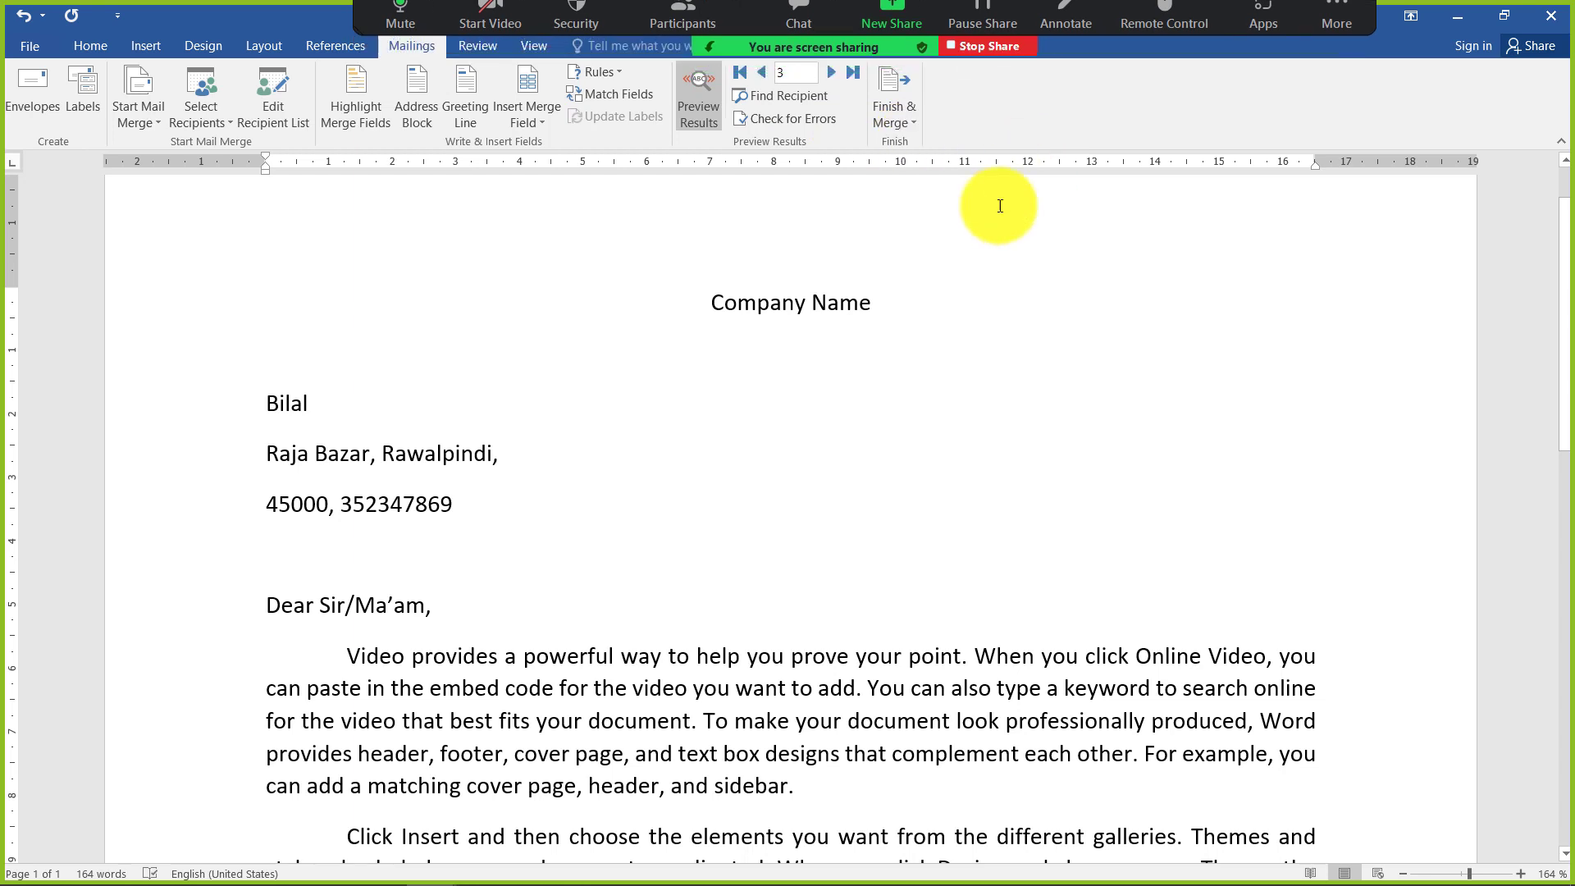
Preview the merged letter for the last recipient, and go back through the records to the first
{"action": "left_click", "coordinate": [828, 74]}
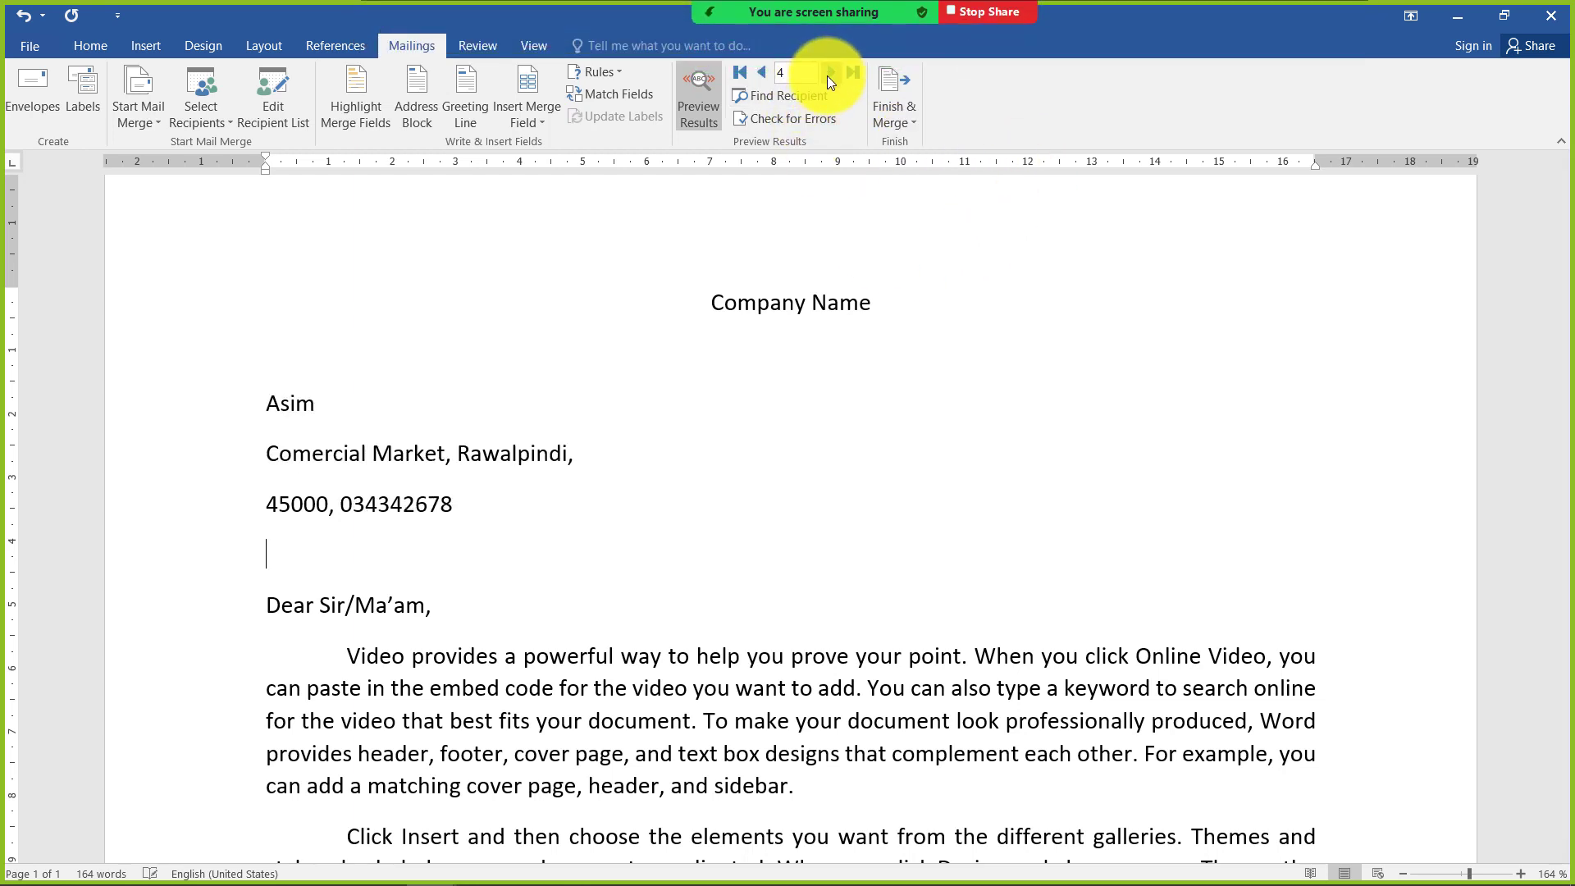
{"action": "left_click", "coordinate": [763, 75]}
{"action": "left_click", "coordinate": [763, 76]}
{"action": "left_click", "coordinate": [763, 75]}
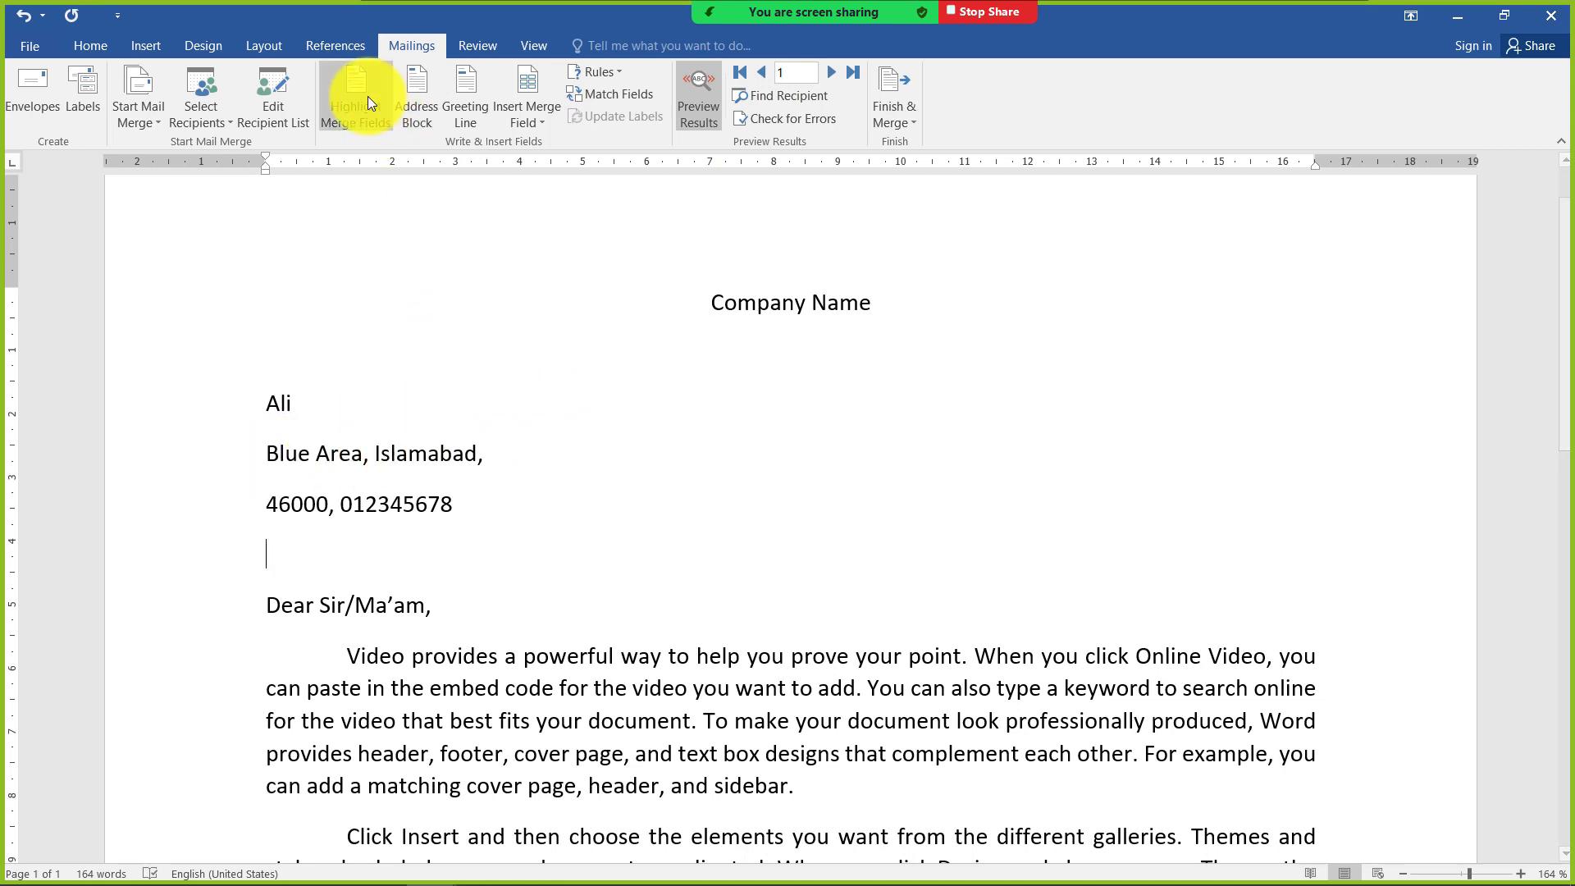
Try to open the clients.mdb data source for editing from the mail merge recipient list
{"action": "left_click", "coordinate": [288, 124]}
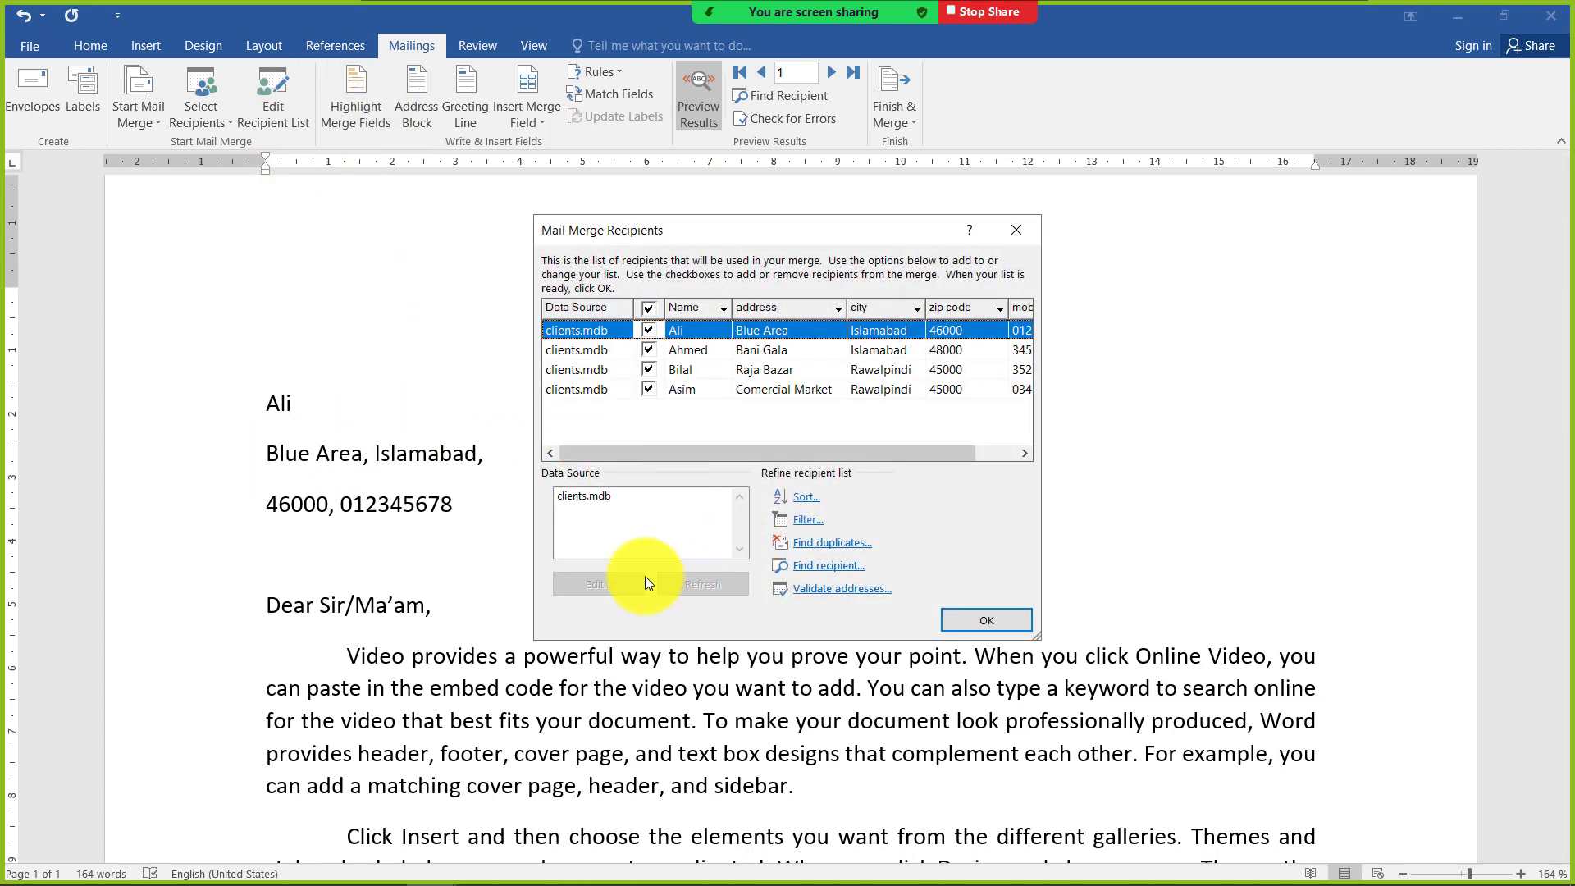
{"action": "left_click", "coordinate": [595, 499]}
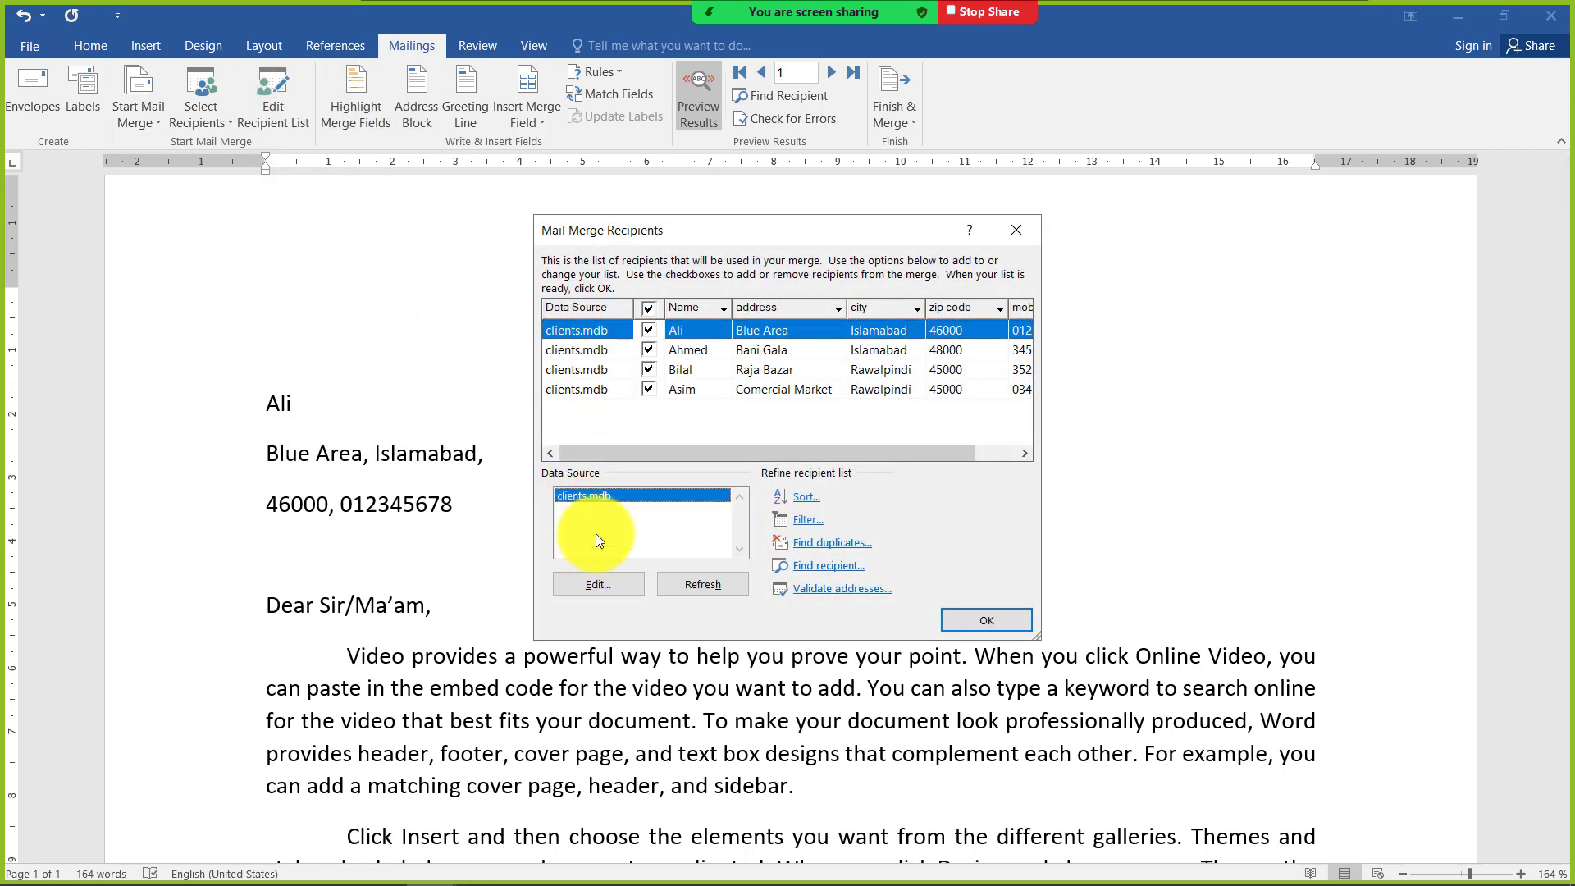
{"action": "left_click", "coordinate": [617, 587]}
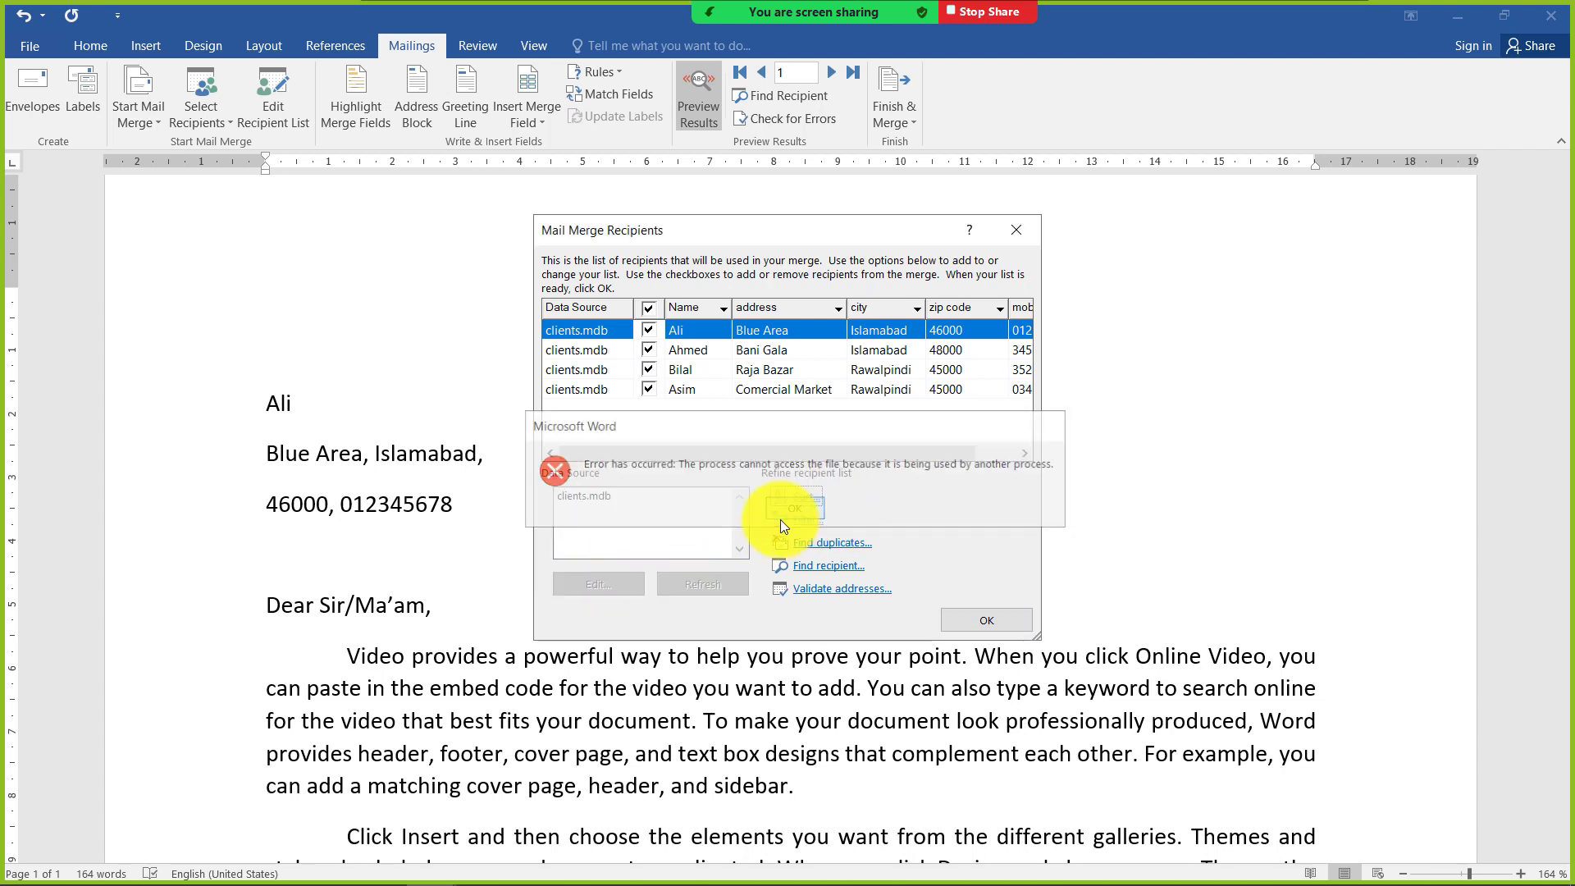
{"action": "left_click", "coordinate": [783, 512]}
{"action": "left_click", "coordinate": [607, 583]}
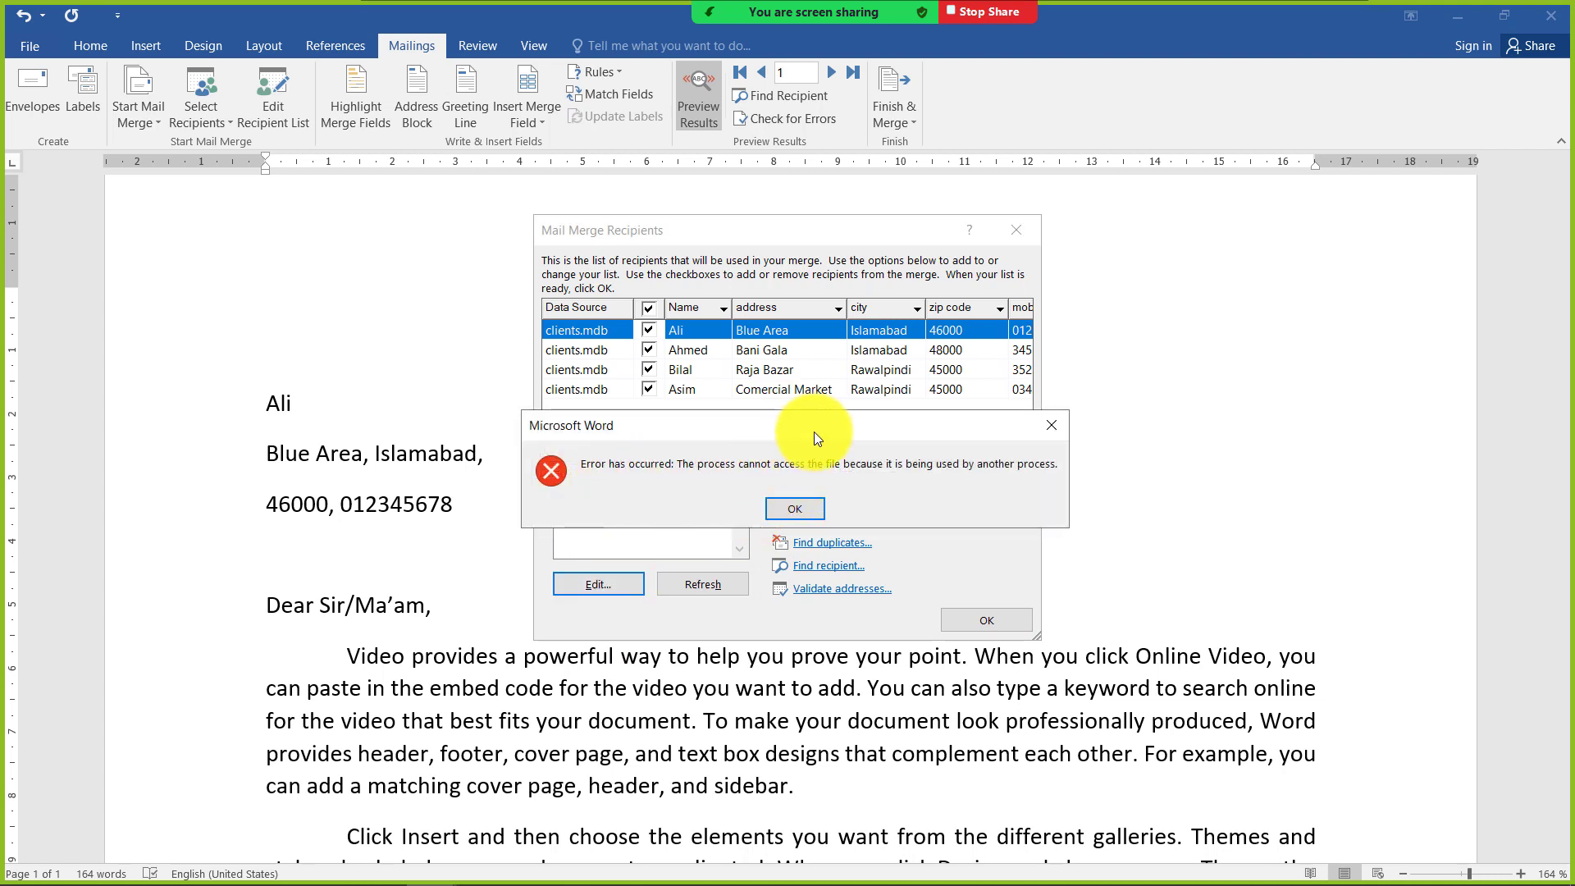
{"action": "left_click_drag", "start_coordinate": [814, 431], "coordinate": [773, 332]}
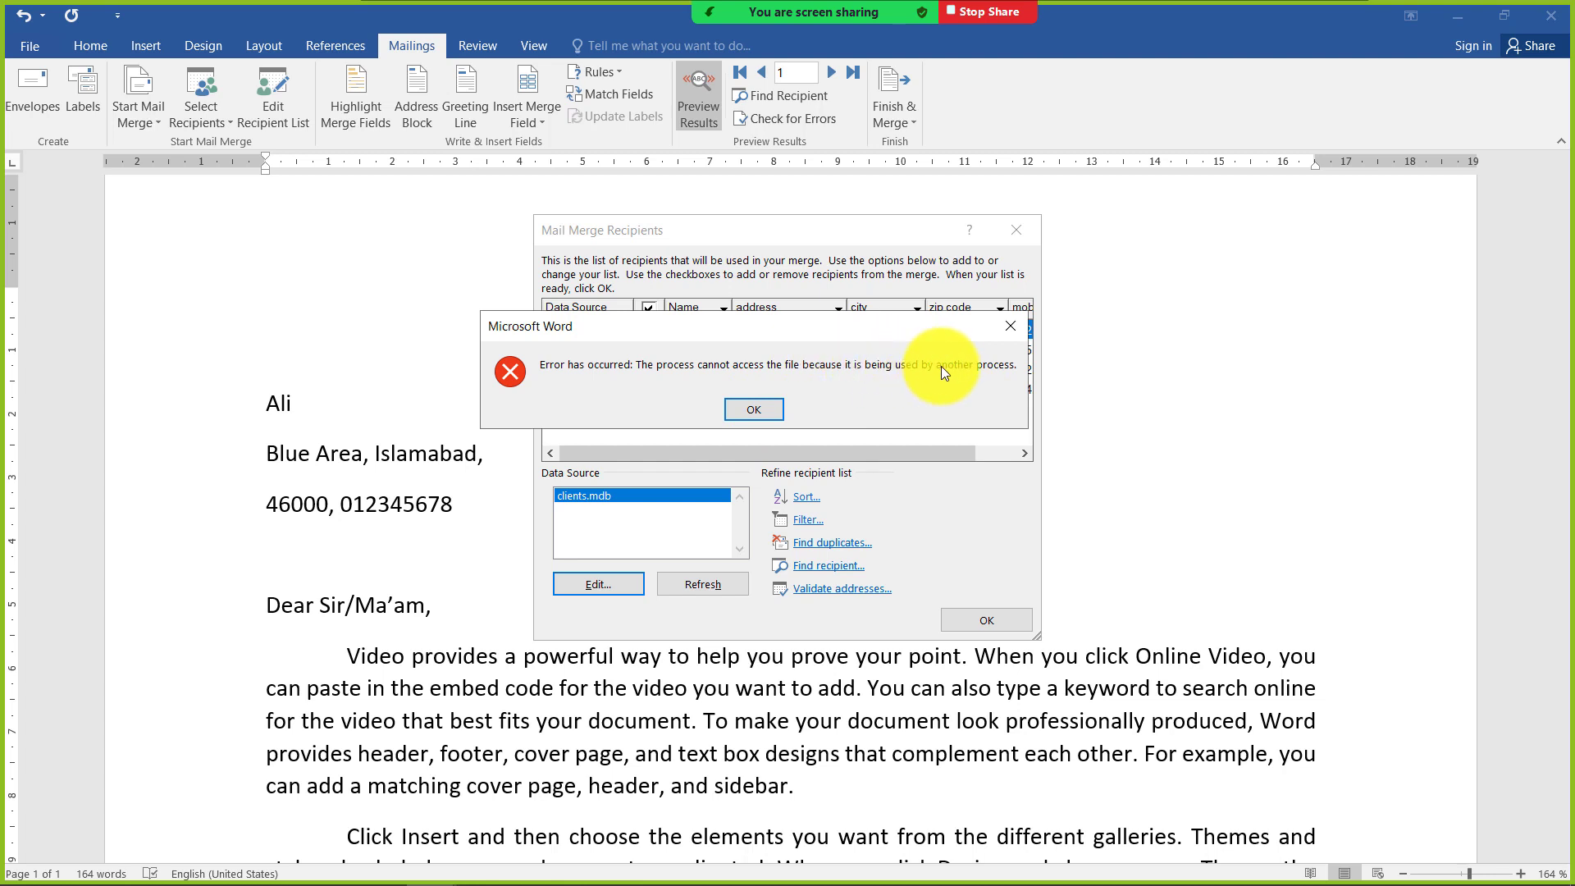
{"action": "left_click", "coordinate": [783, 410]}
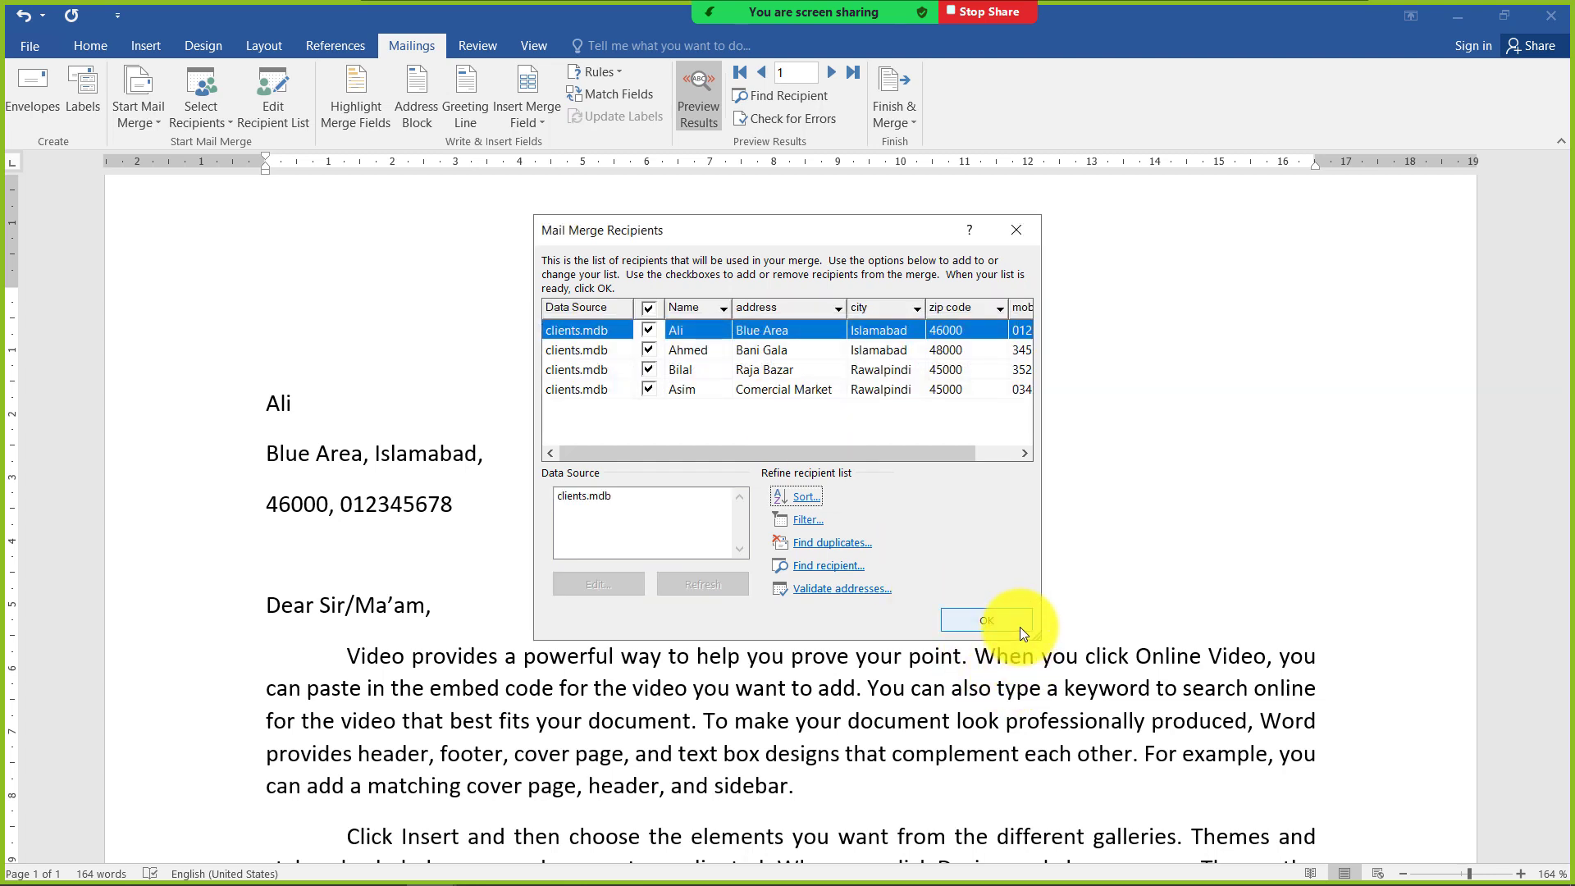
{"action": "left_click", "coordinate": [1017, 230]}
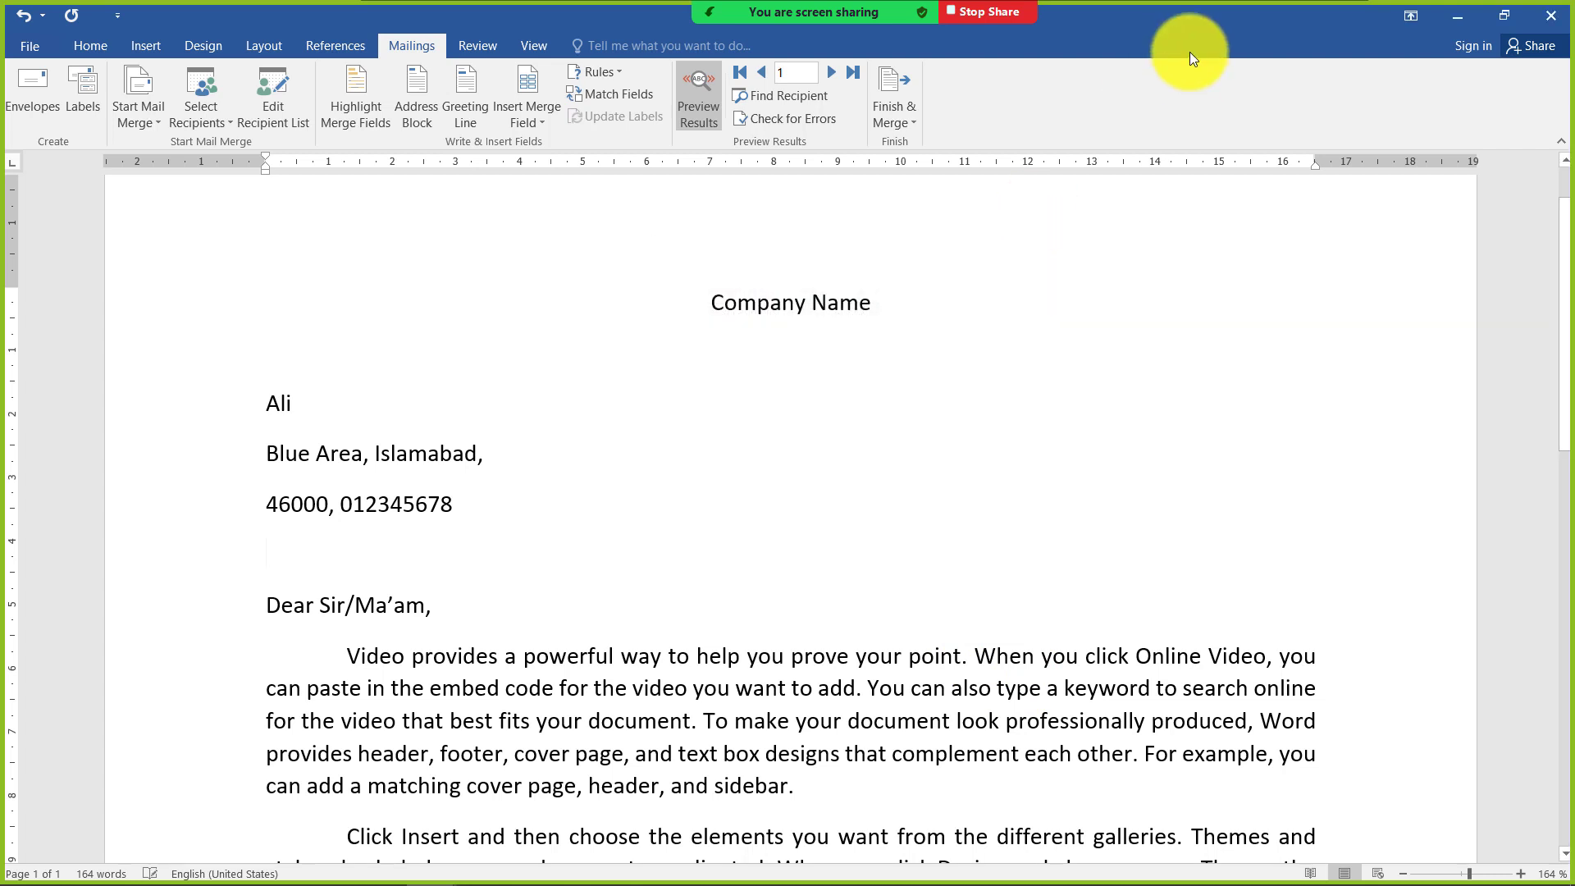
Close the merged letter, returning to the letter template with the colored header
{"action": "left_click", "coordinate": [1551, 16]}
{"action": "left_click", "coordinate": [809, 471]}
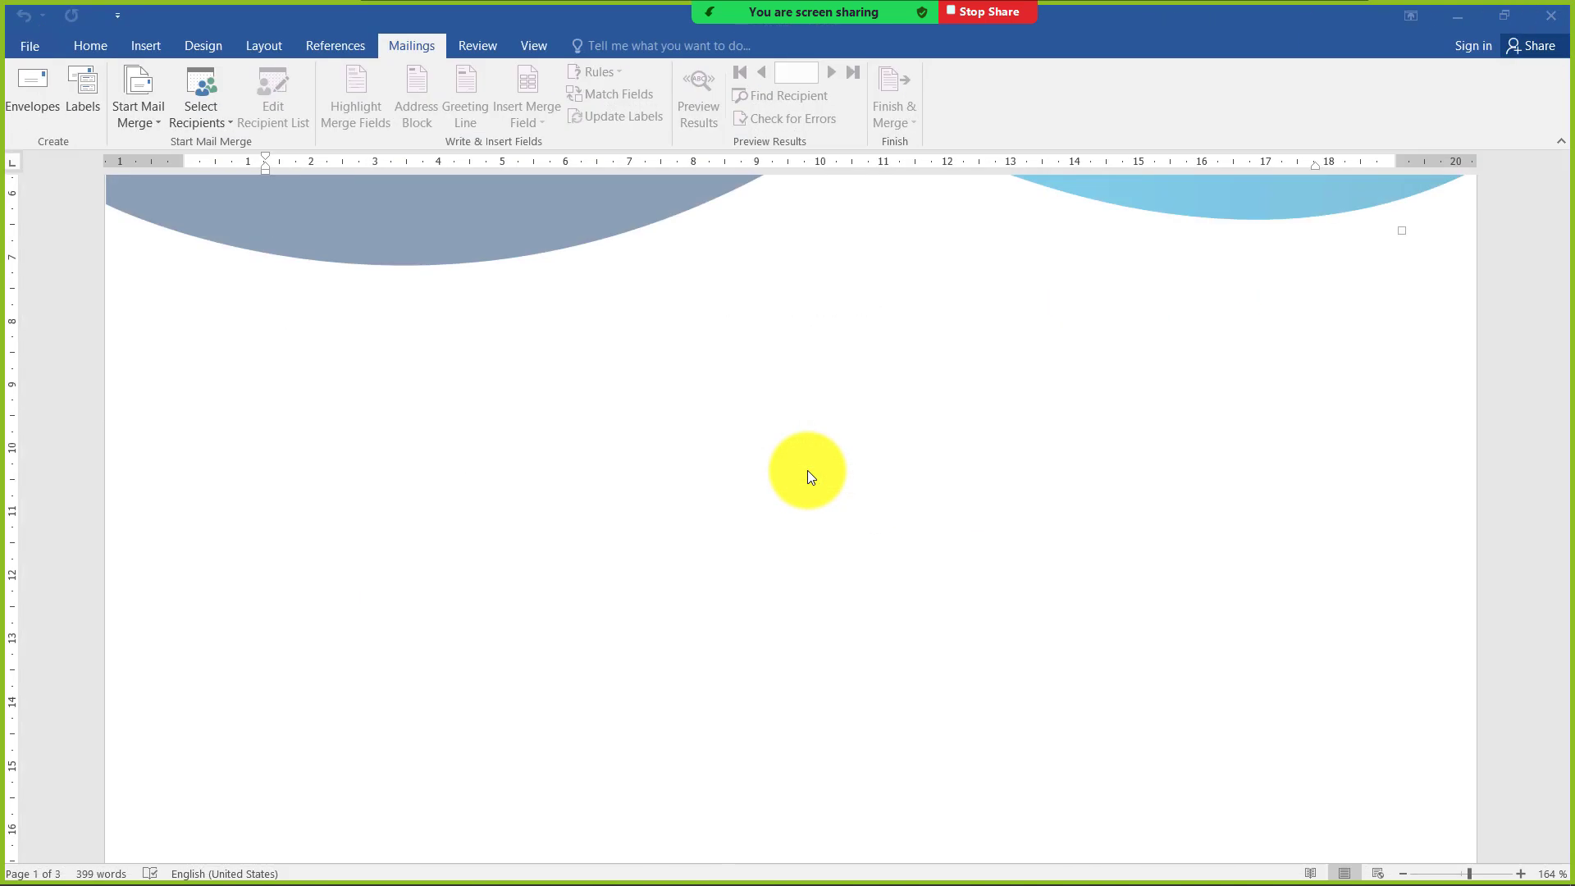
{"action": "left_click", "coordinate": [340, 320]}
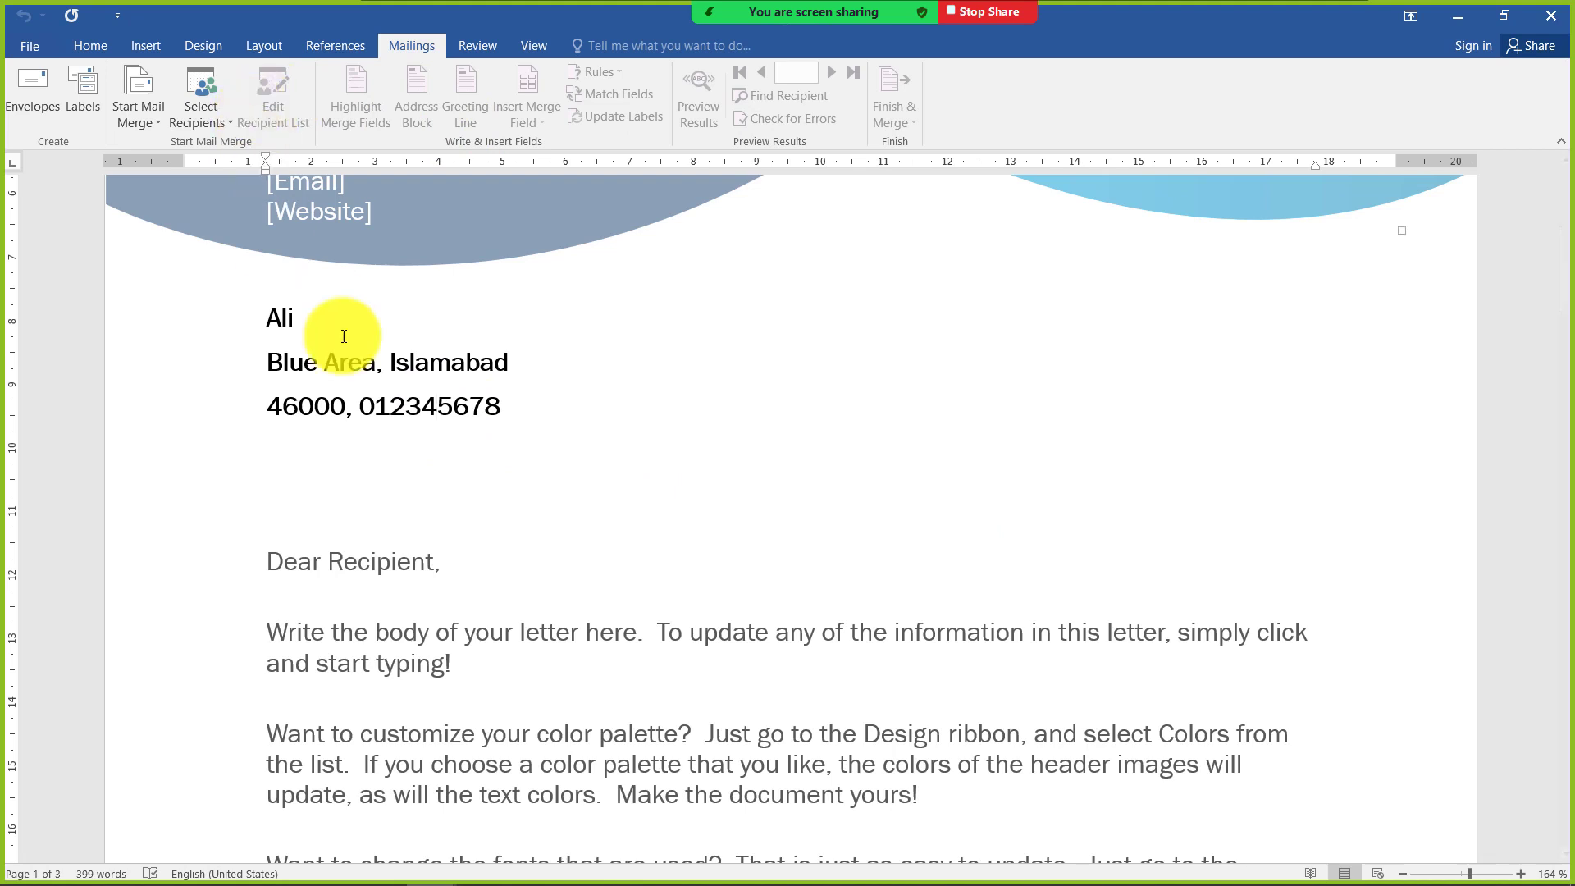
{"action": "left_click", "coordinate": [373, 406]}
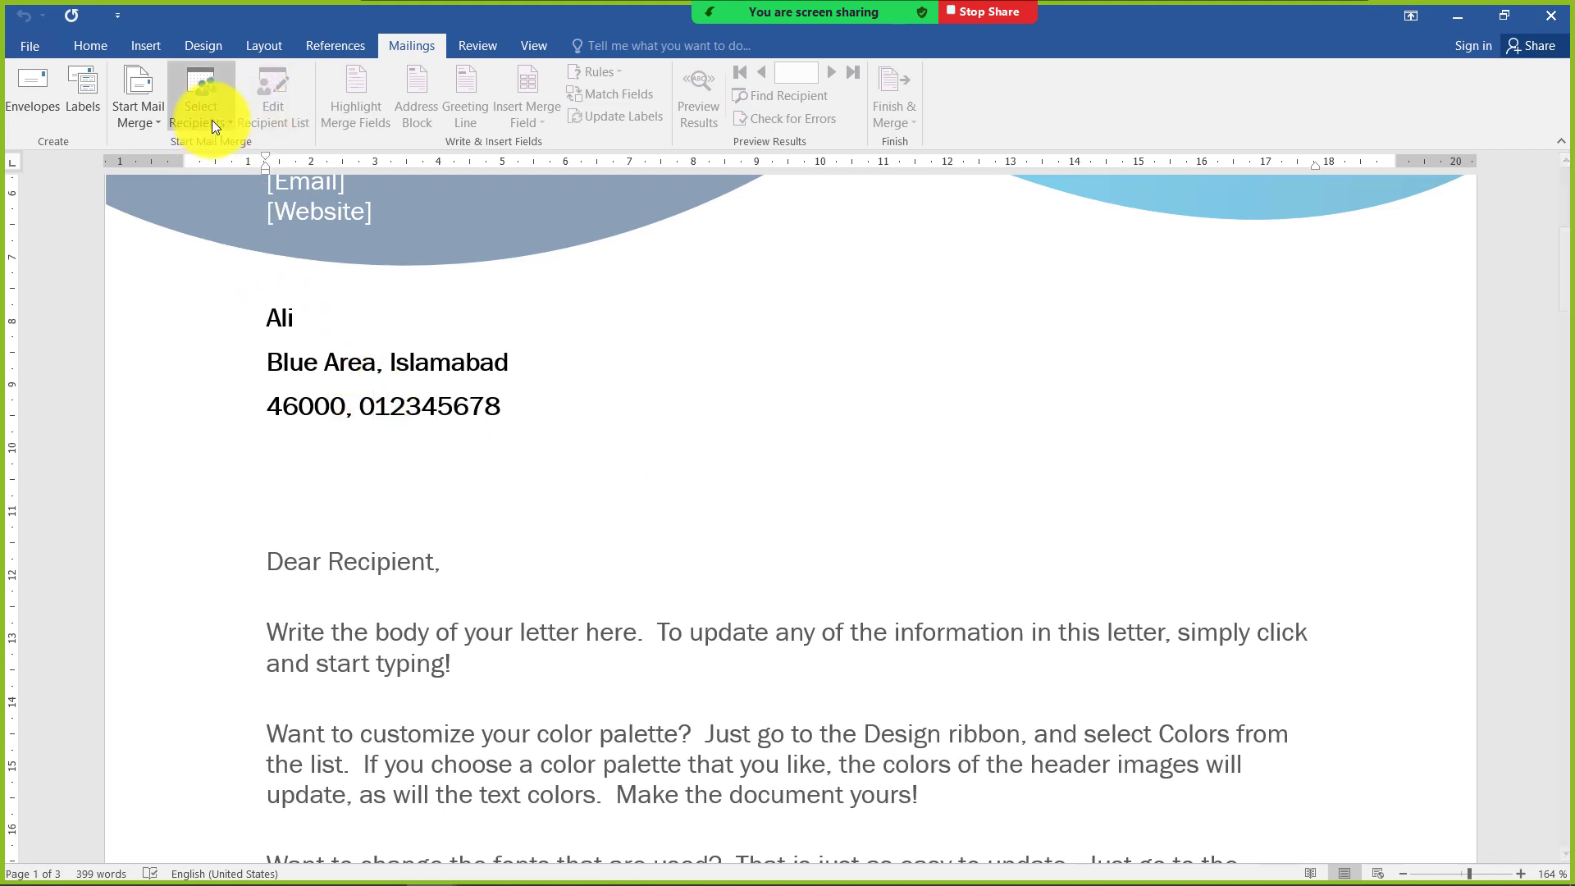
{"action": "left_click", "coordinate": [397, 361]}
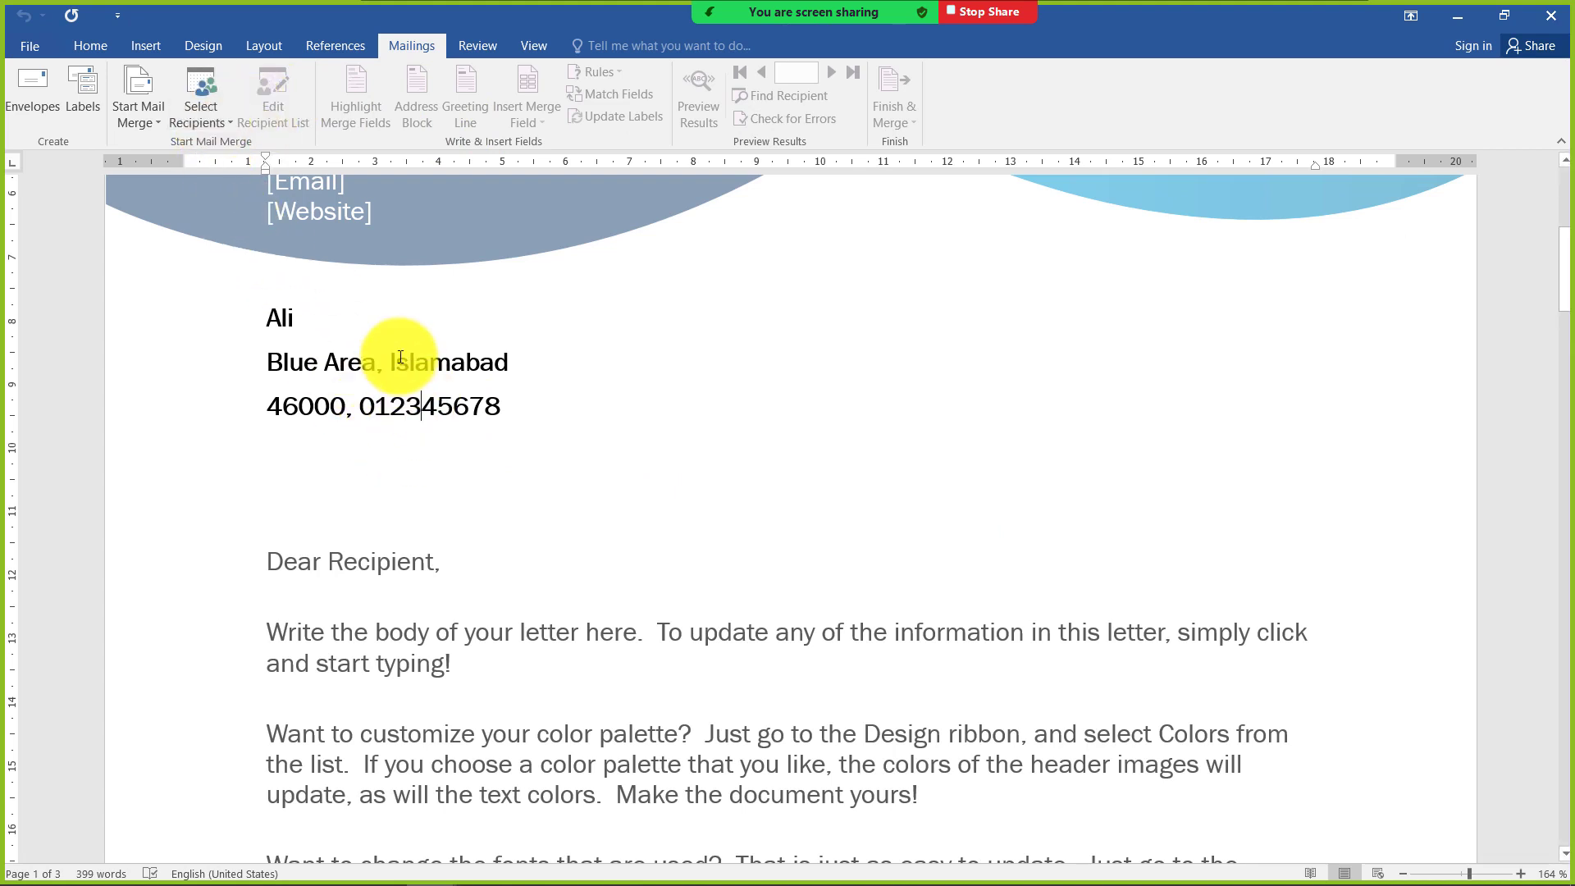
{"action": "left_click", "coordinate": [229, 119]}
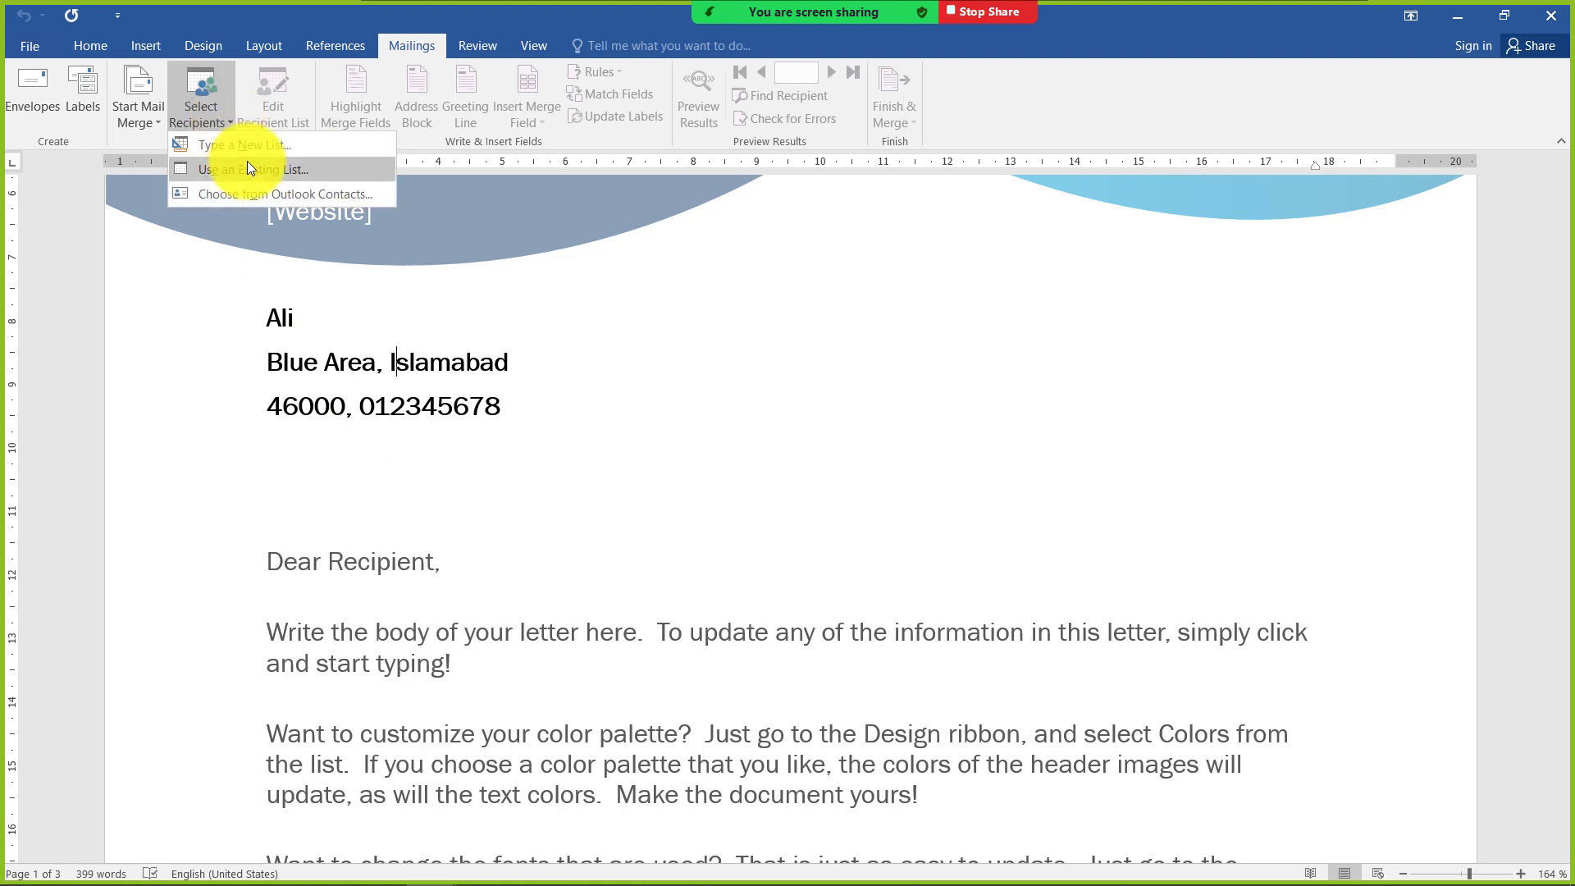
{"action": "left_click", "coordinate": [250, 146]}
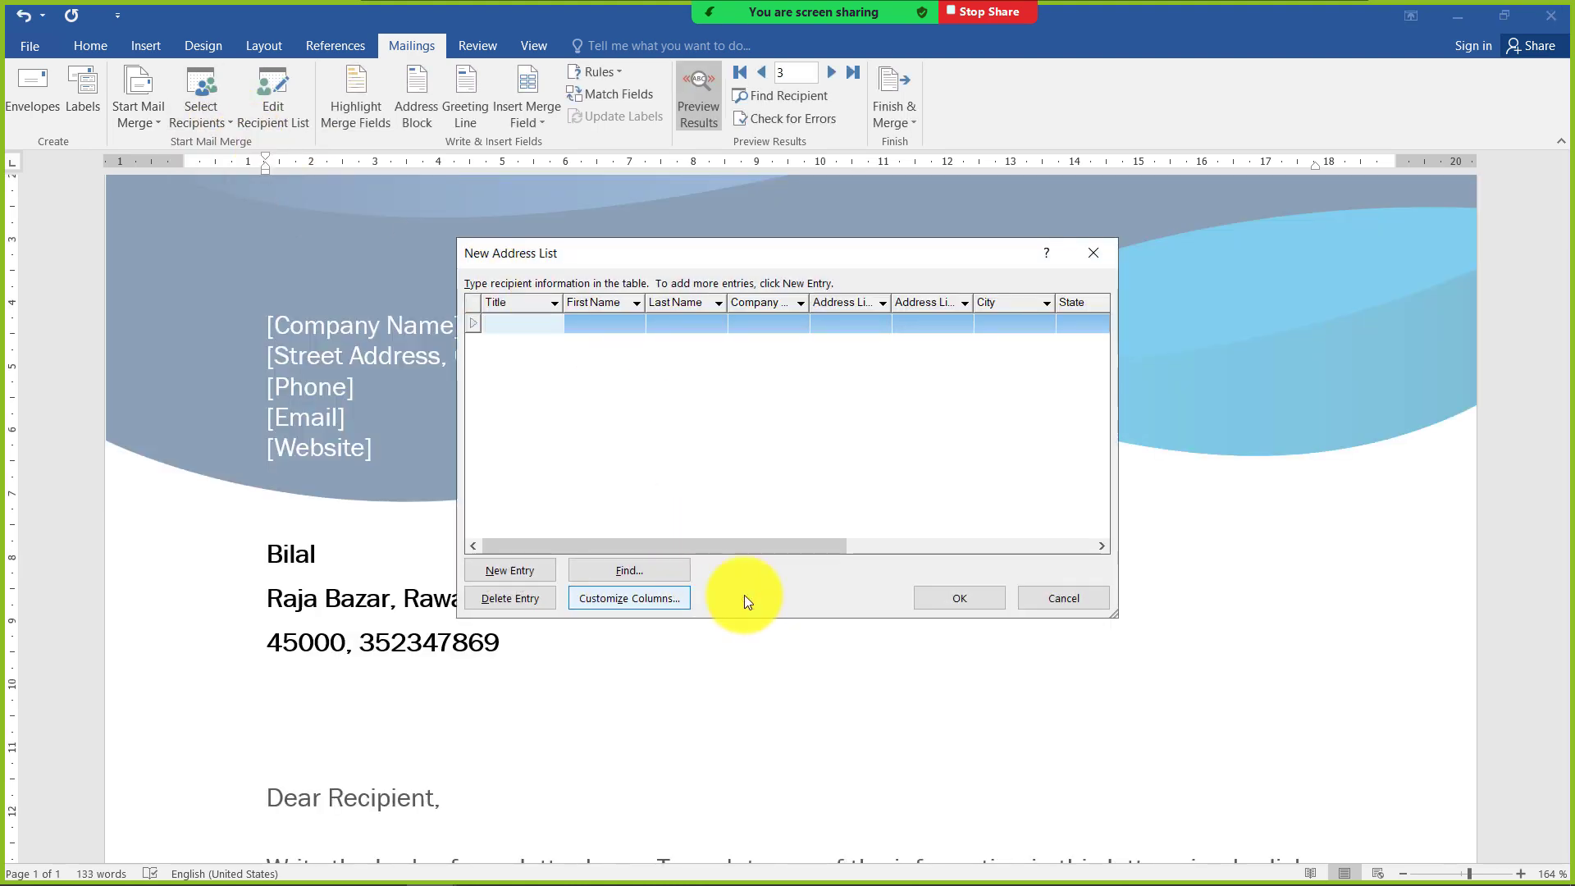
{"action": "left_click", "coordinate": [1062, 598]}
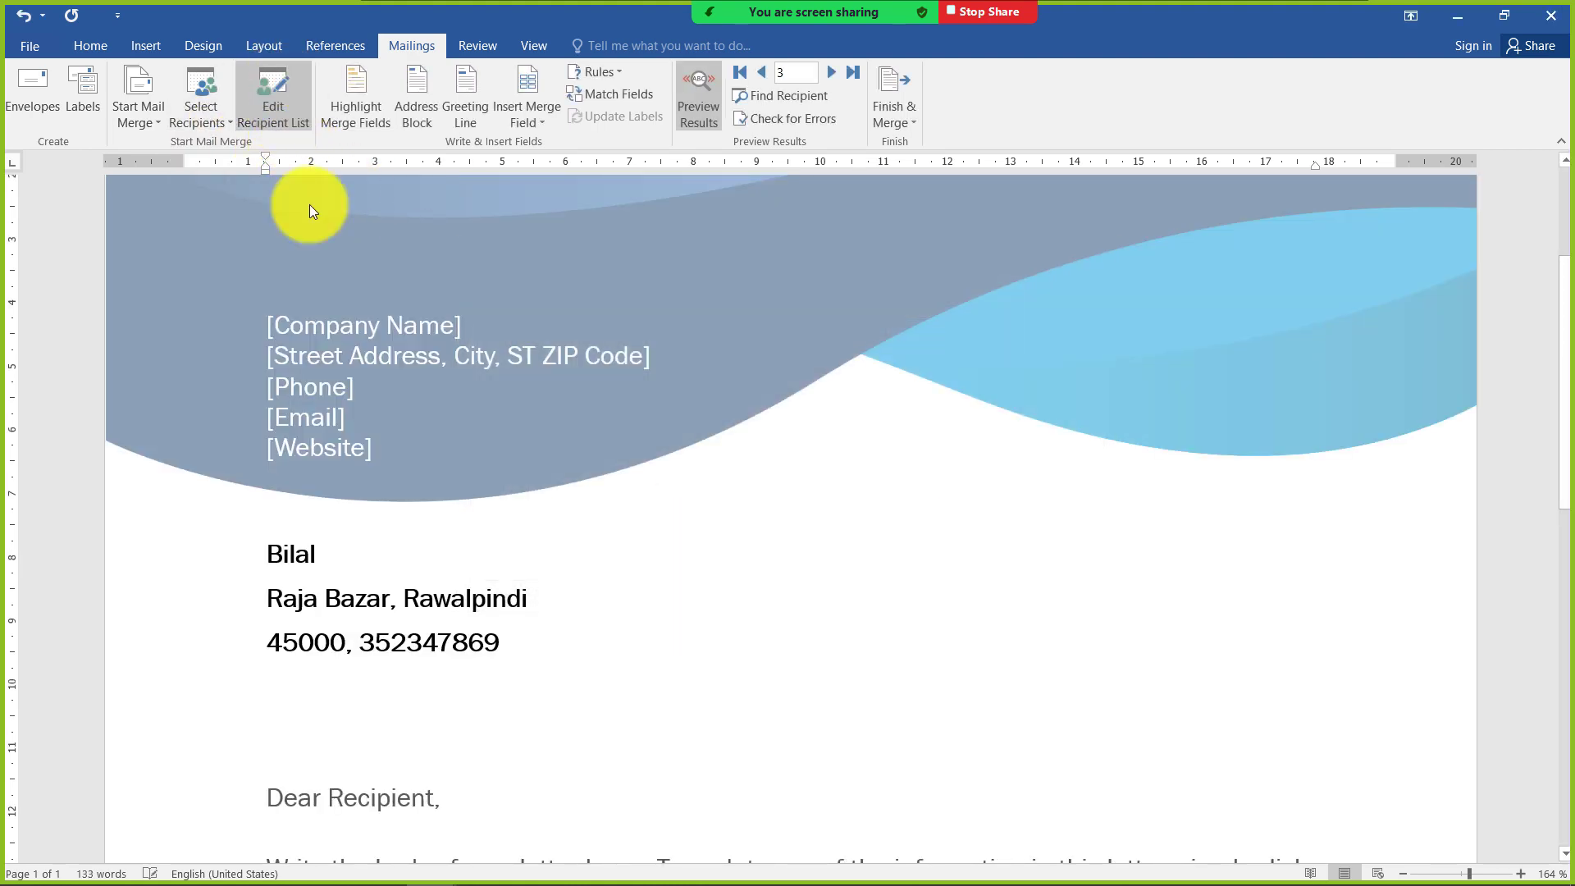
Open the clients.mdb data source for editing from the mail merge recipient list and move the editing dialog aside
{"action": "left_click", "coordinate": [379, 597]}
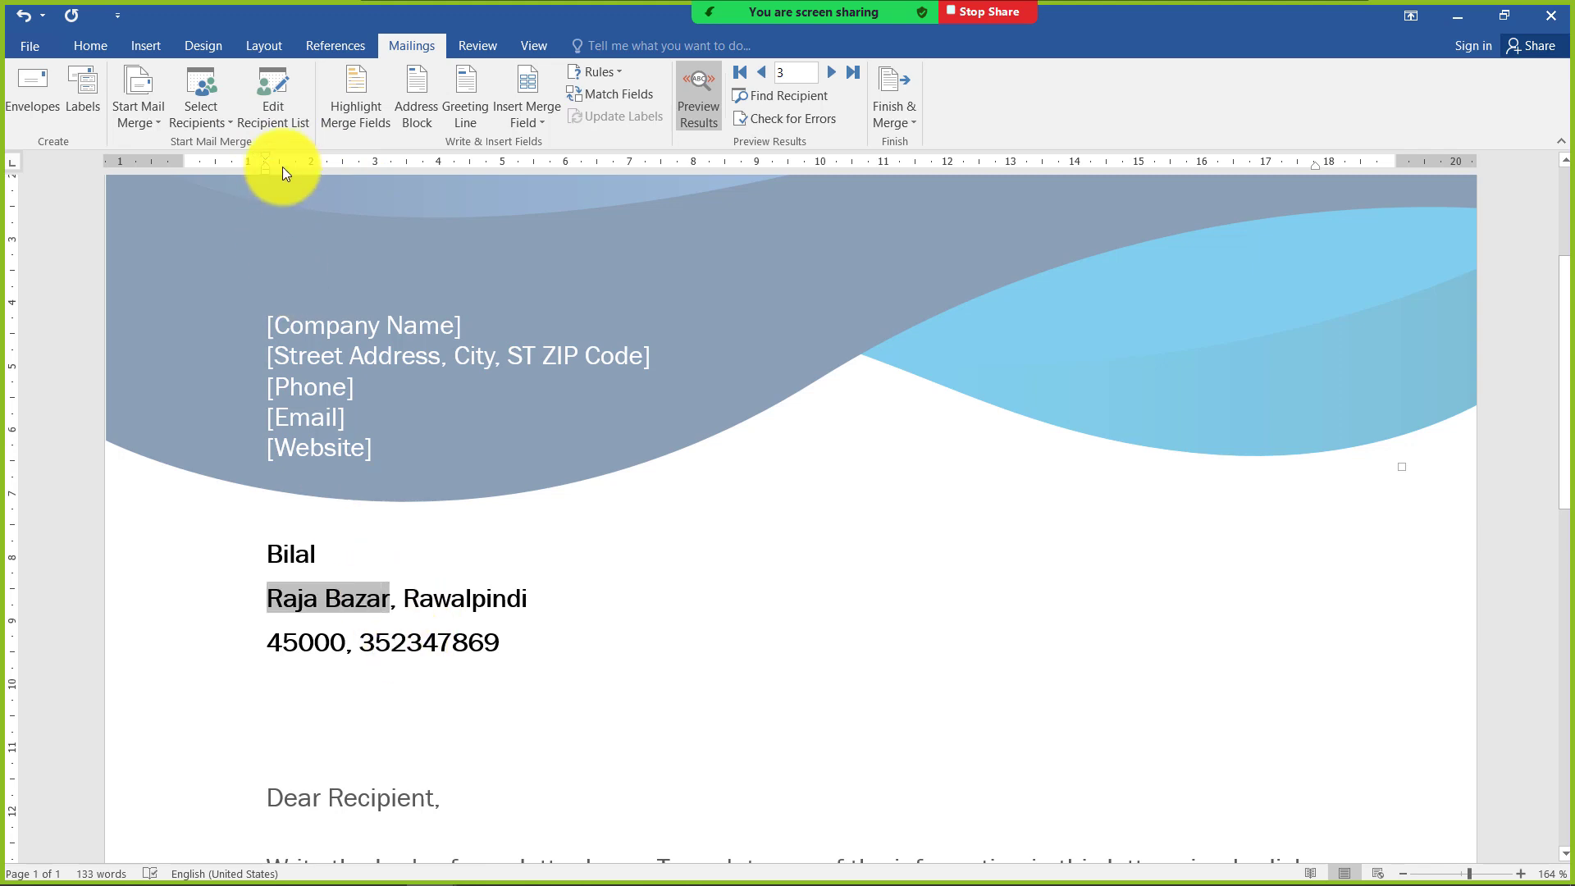
{"action": "left_click", "coordinate": [287, 106]}
{"action": "left_click", "coordinate": [599, 498]}
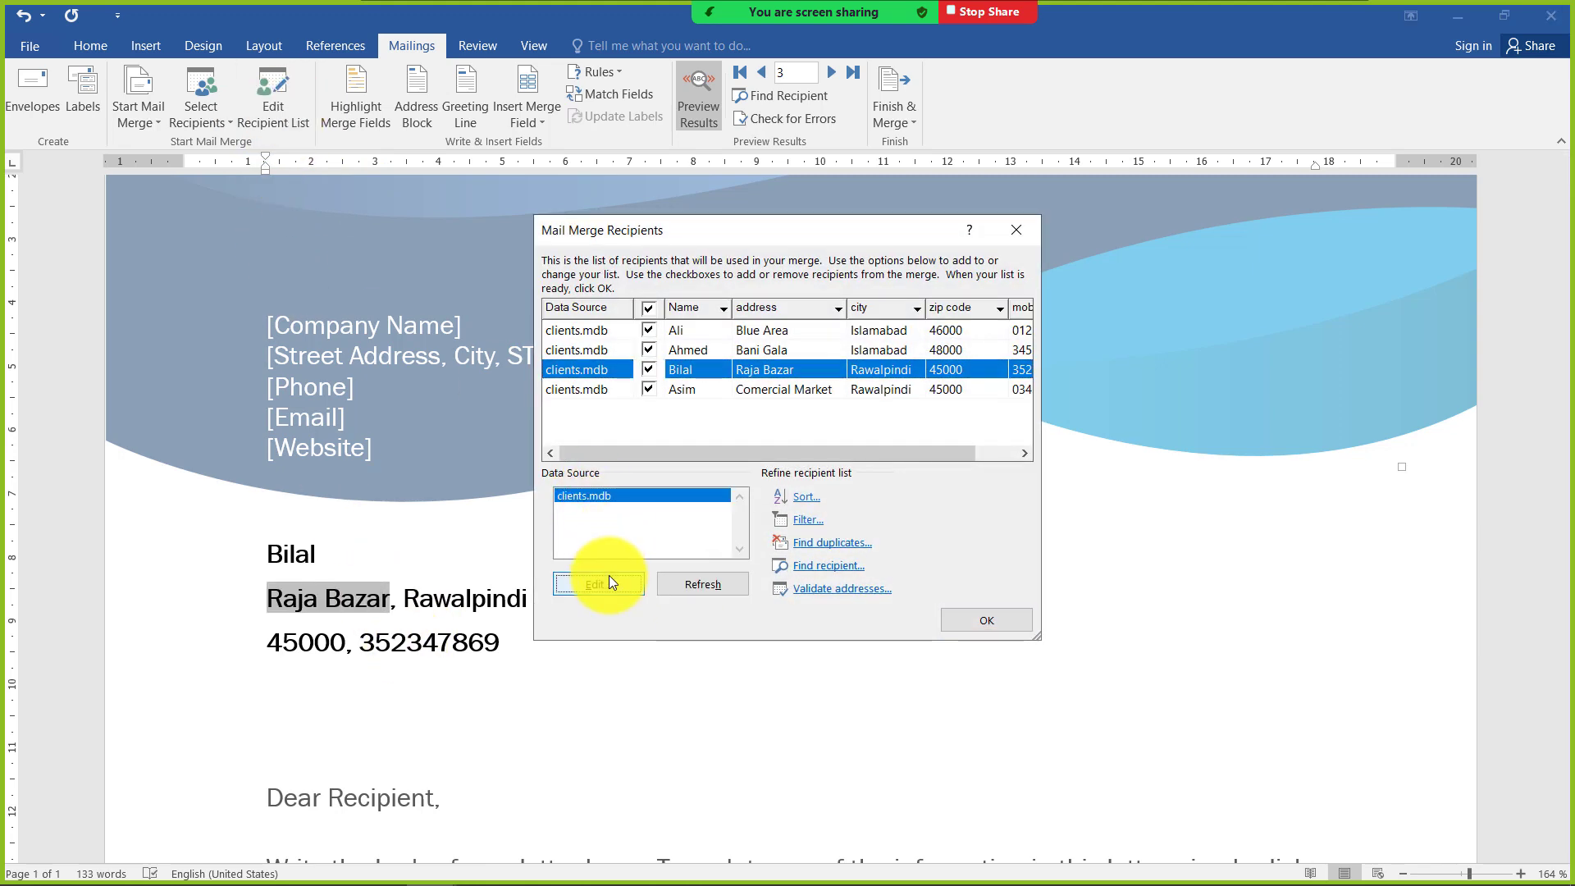
{"action": "left_click", "coordinate": [609, 579]}
{"action": "left_click_drag", "start_coordinate": [647, 240], "coordinate": [932, 139]}
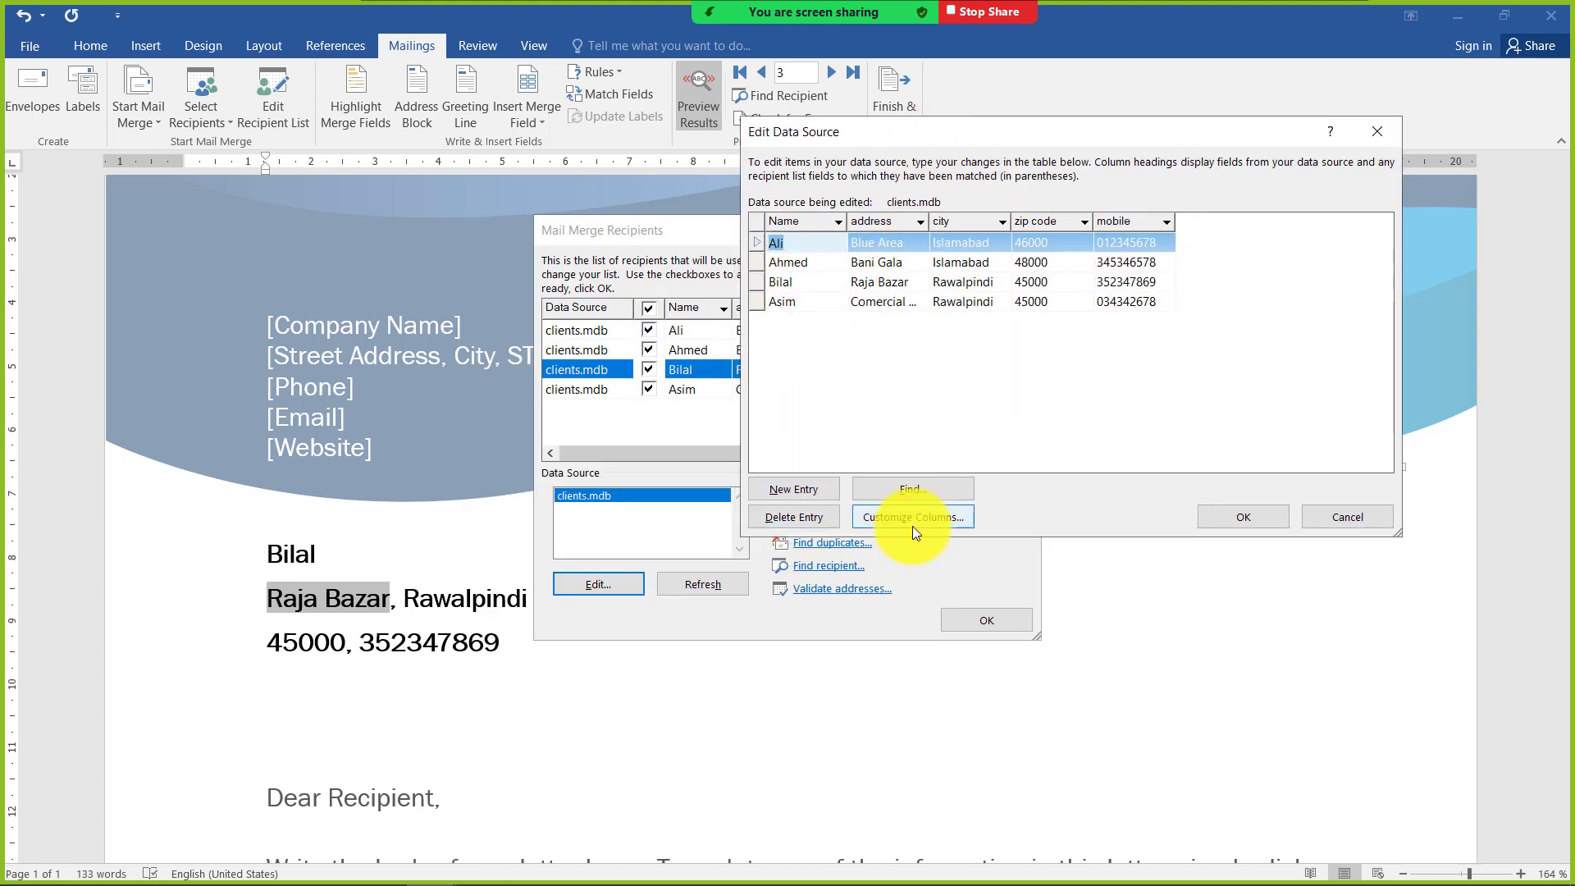
Delete the third entry, the one with the Raja Bazar address, from the clients.mdb data source
{"action": "left_click", "coordinate": [889, 302]}
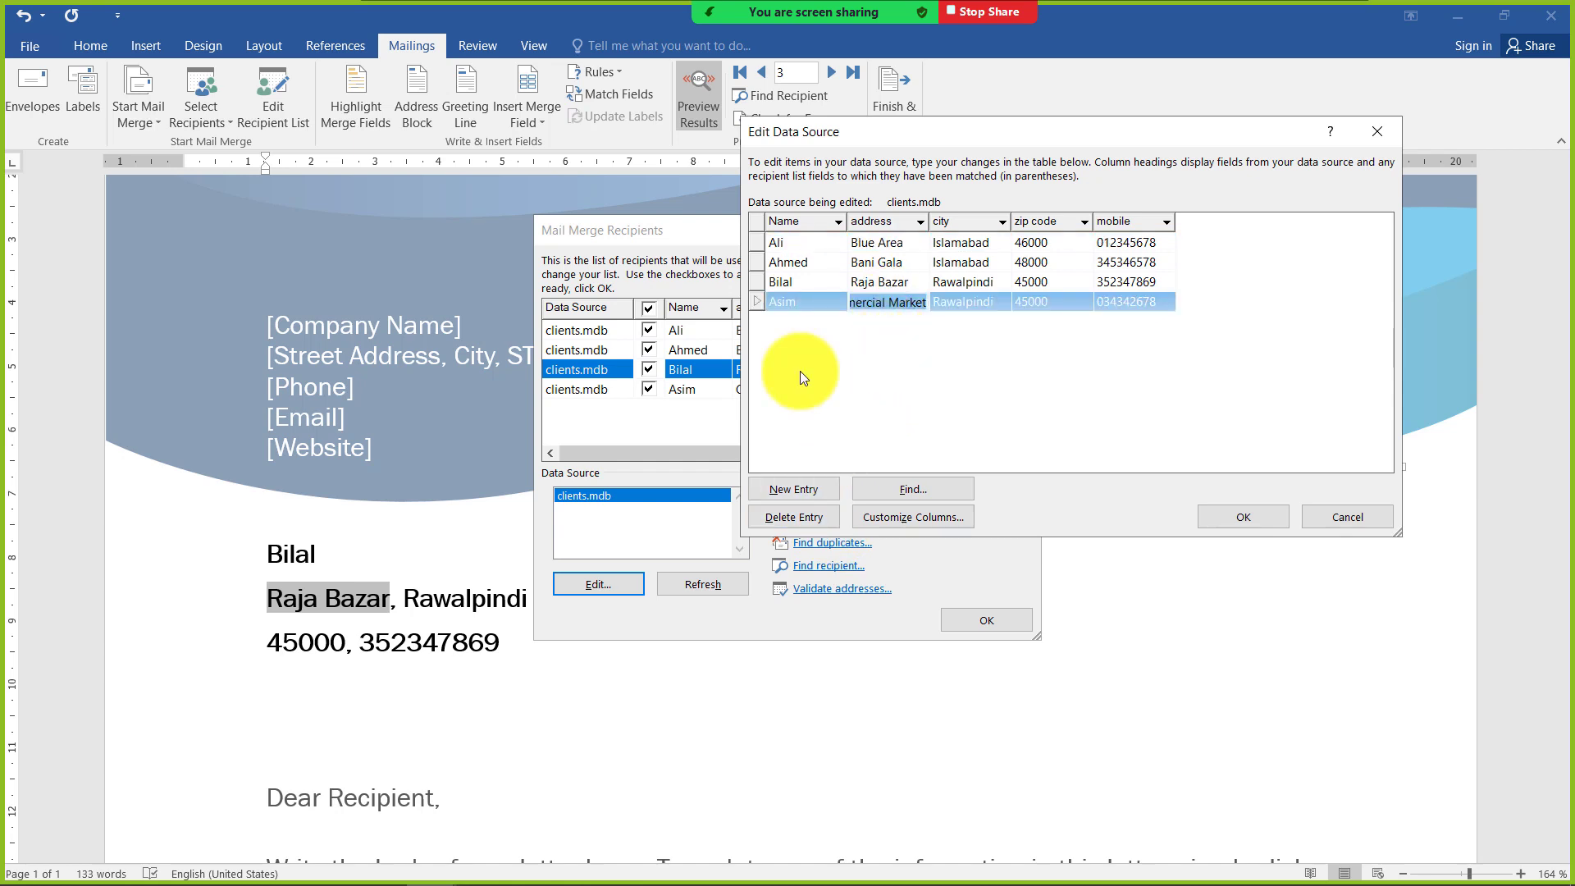
{"action": "left_click", "coordinate": [852, 283]}
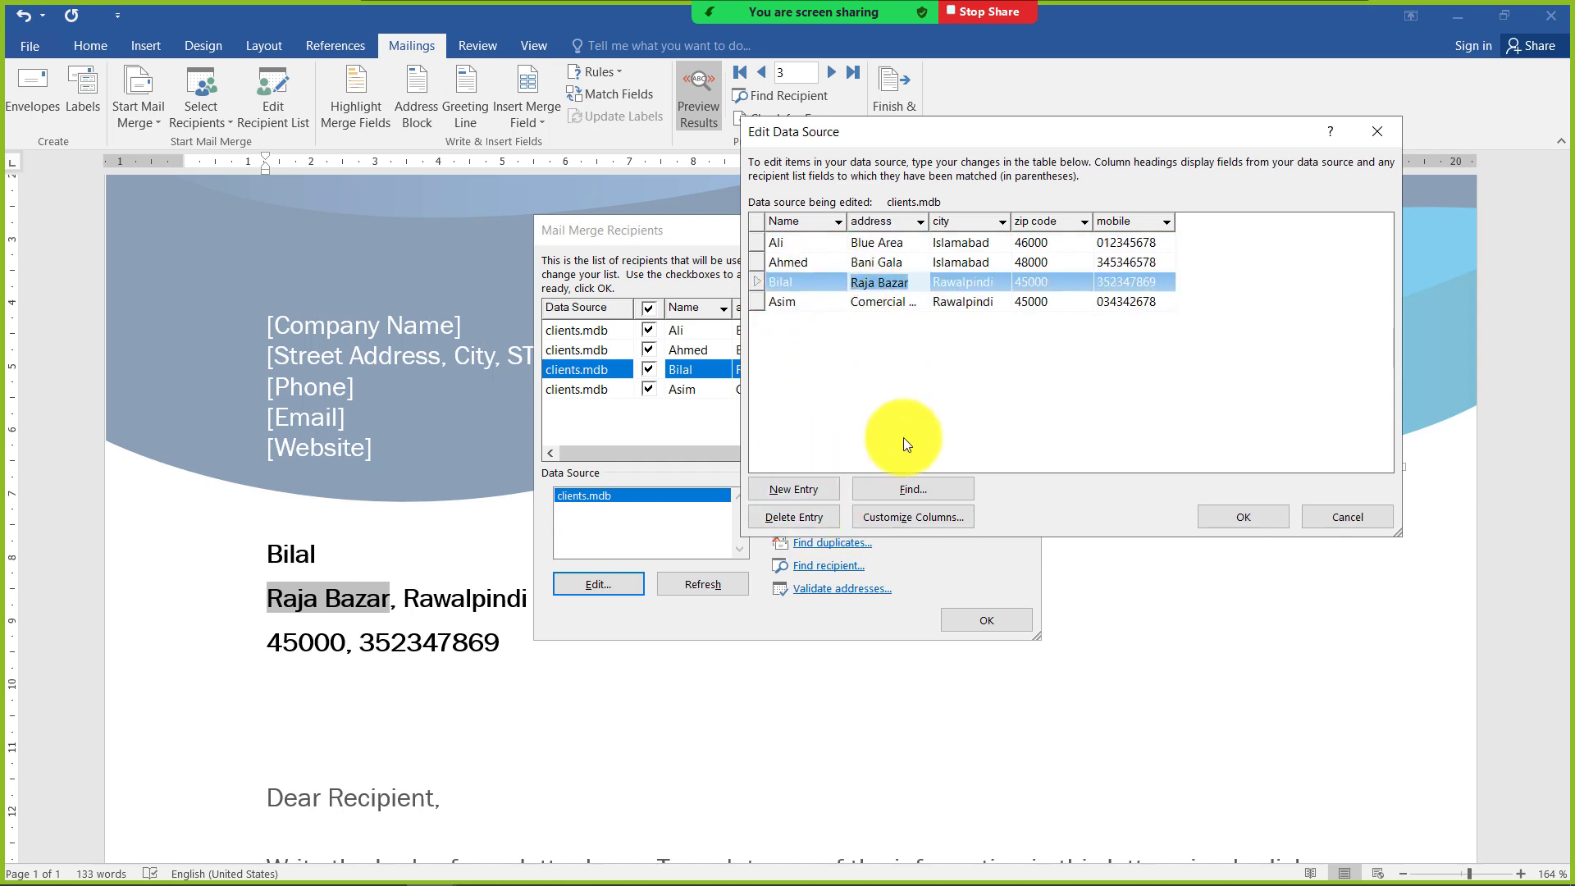
{"action": "left_click", "coordinate": [791, 517]}
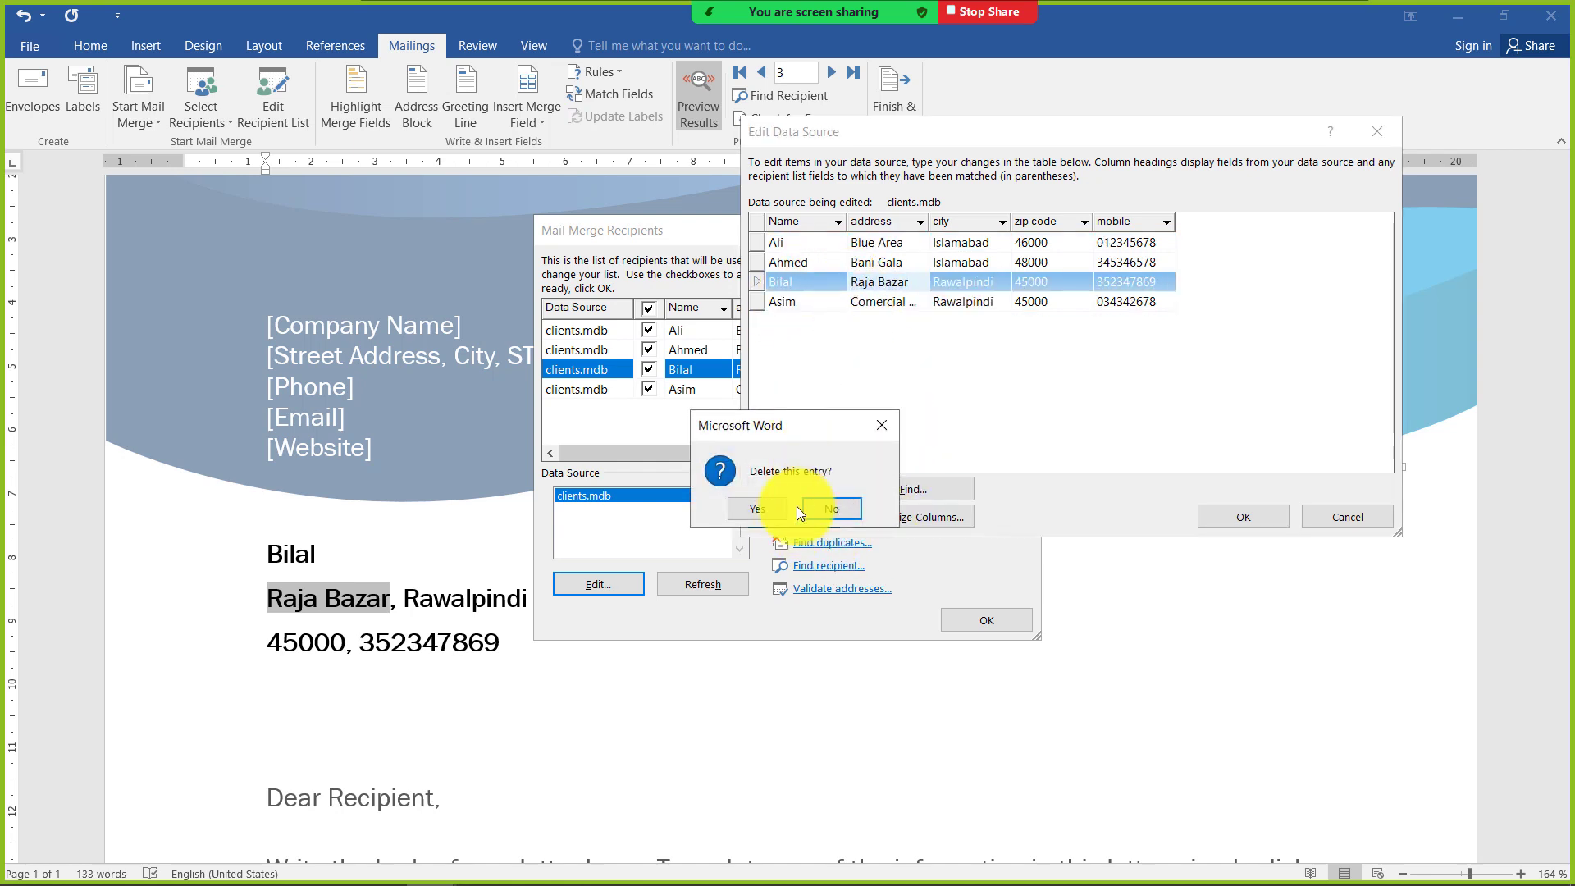
{"action": "left_click", "coordinate": [792, 510]}
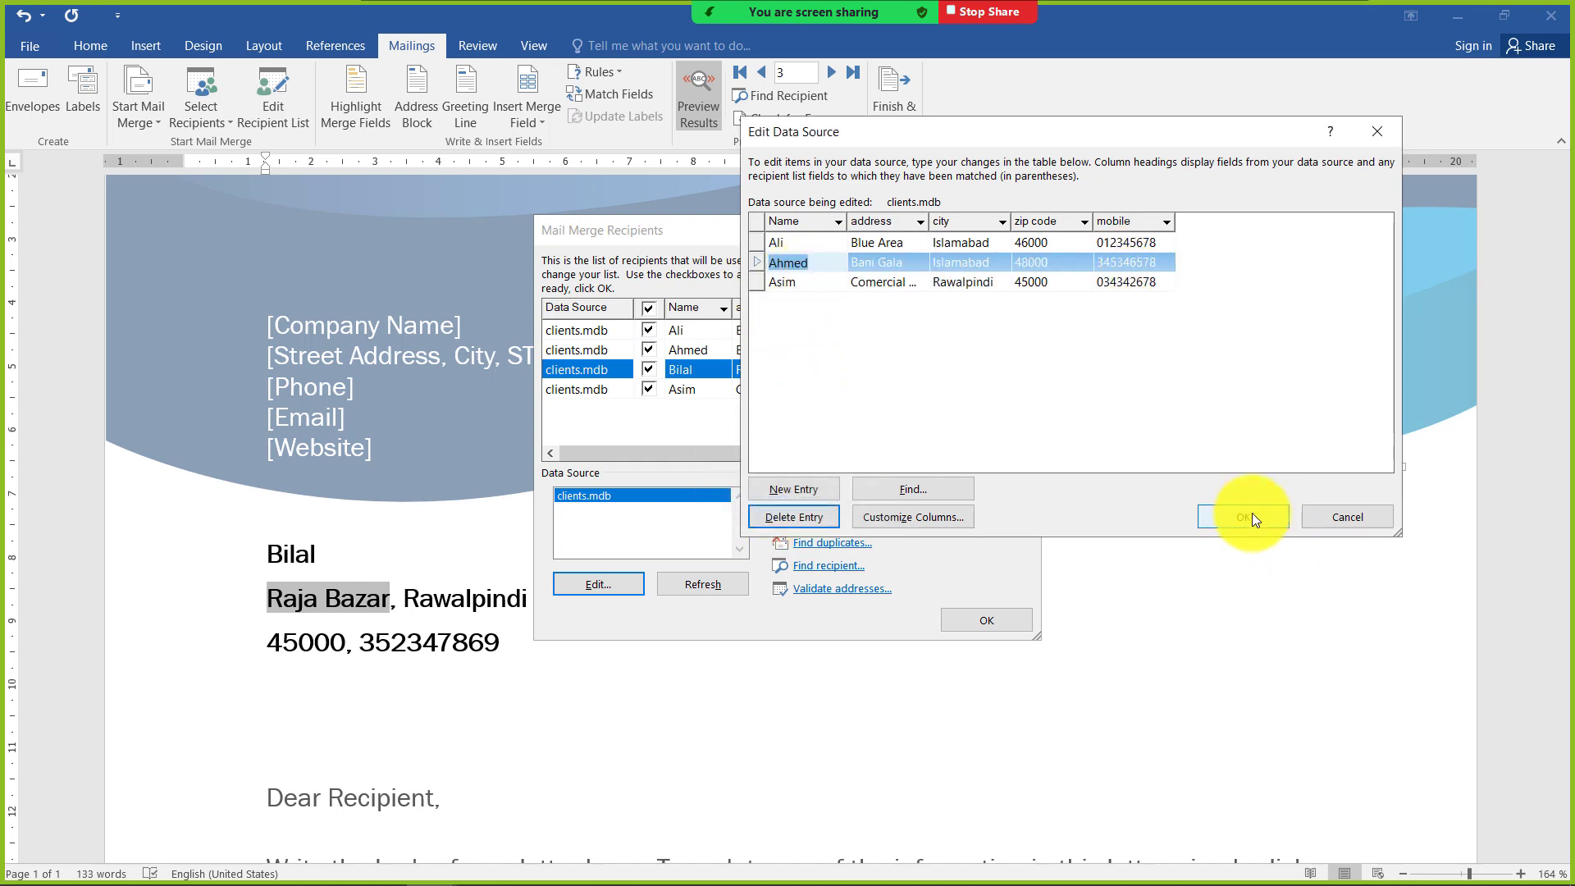
Add a blank entry at the end of the data source and delete it again
{"action": "left_click", "coordinate": [1147, 289]}
{"action": "left_click", "coordinate": [820, 496]}
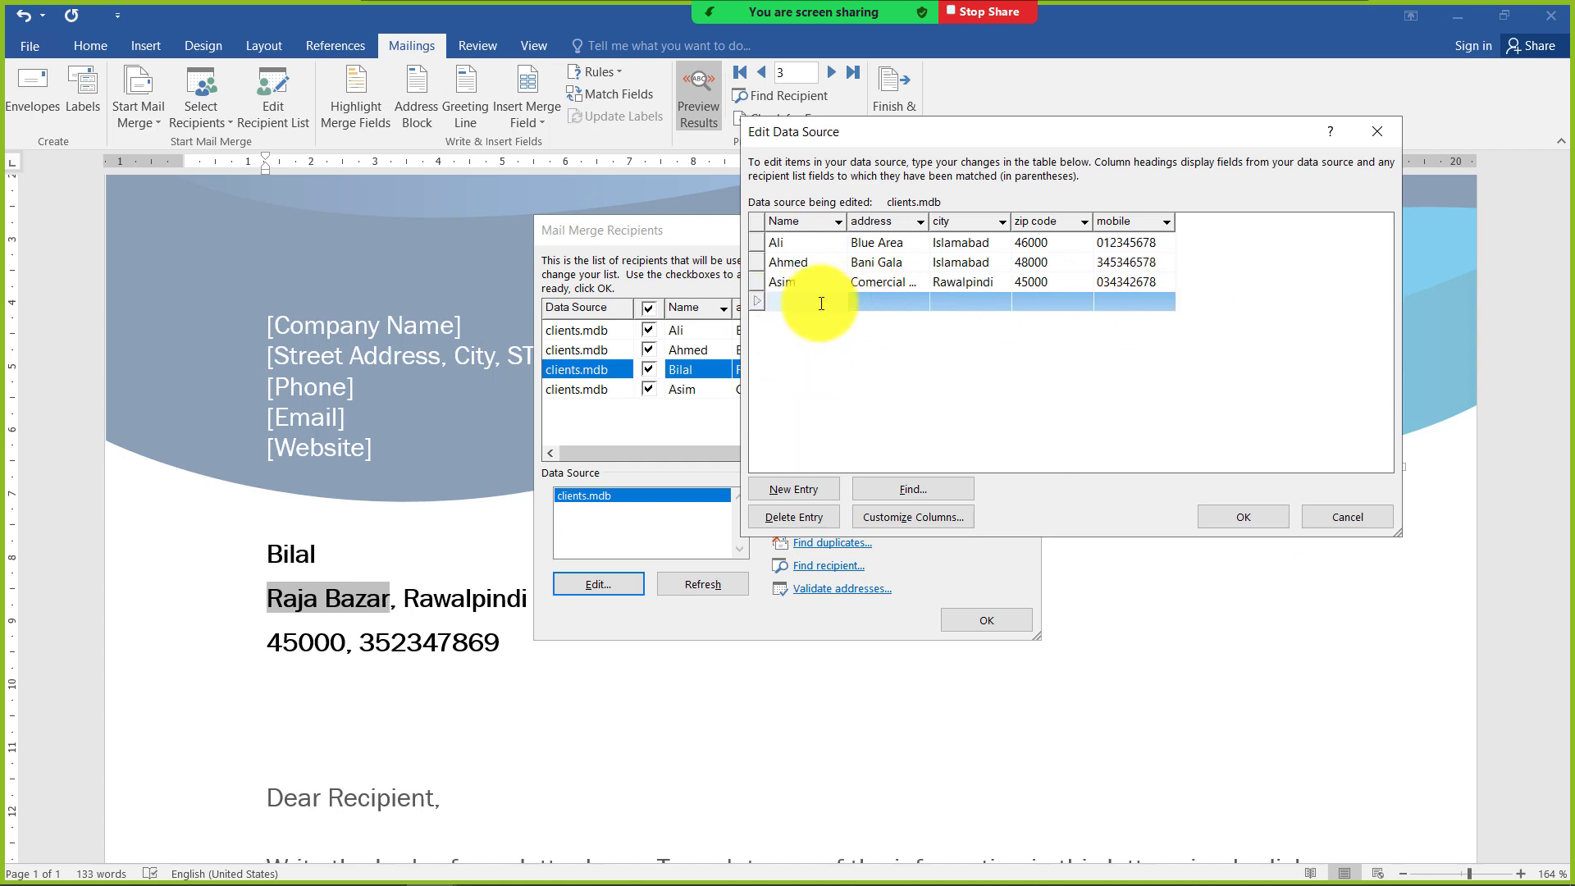
{"action": "left_click", "coordinate": [812, 519]}
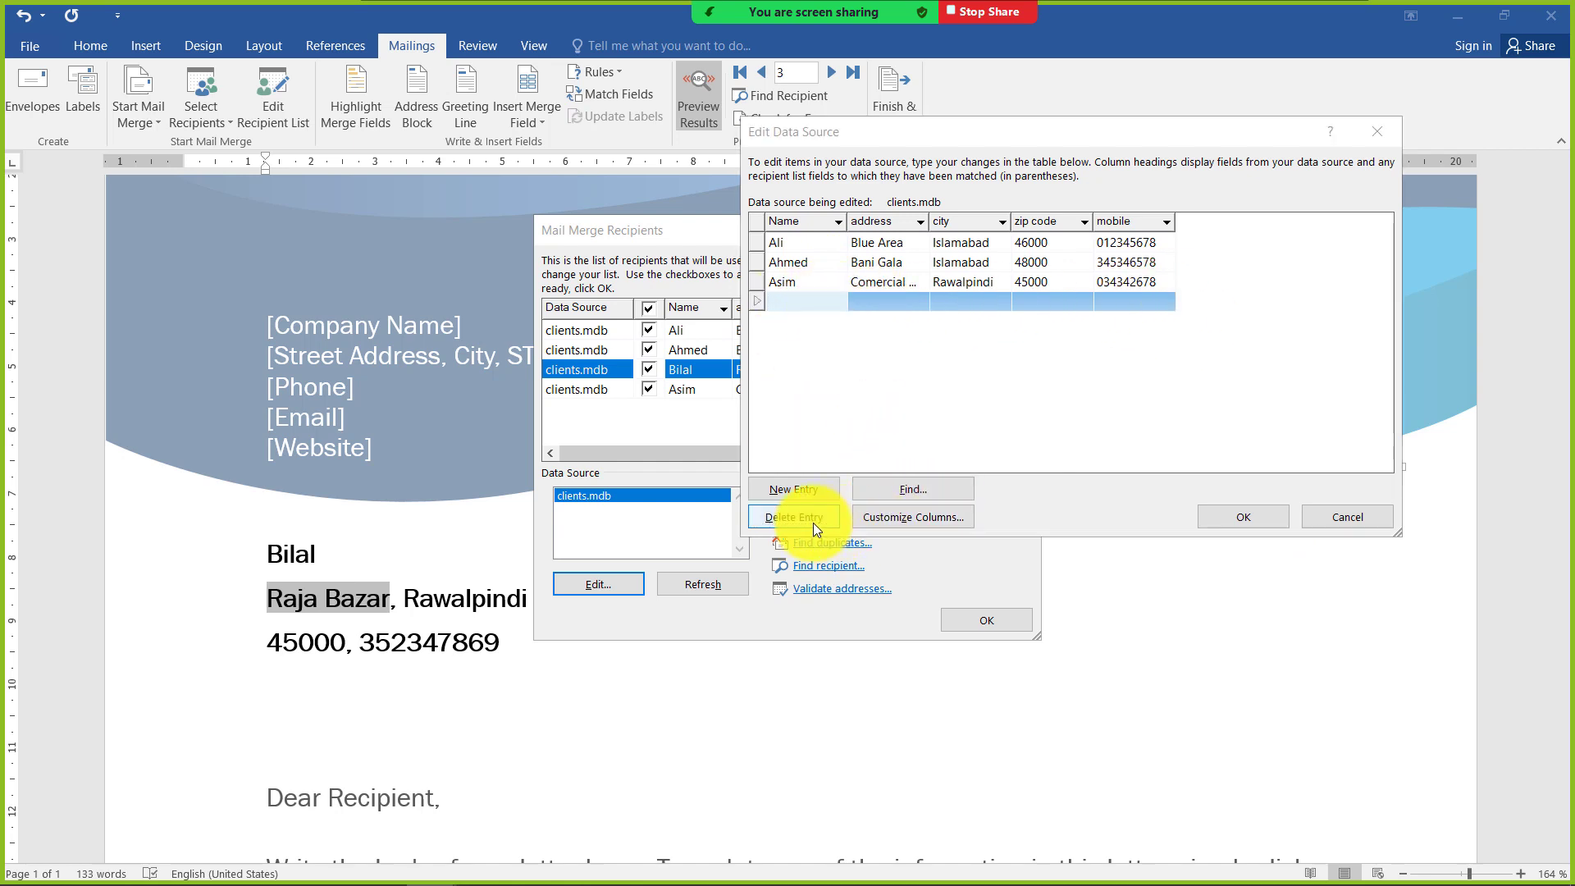
{"action": "left_click", "coordinate": [757, 508]}
Save the data source changes to clients.mdb and close the mail merge recipient list
{"action": "left_click", "coordinate": [1207, 518]}
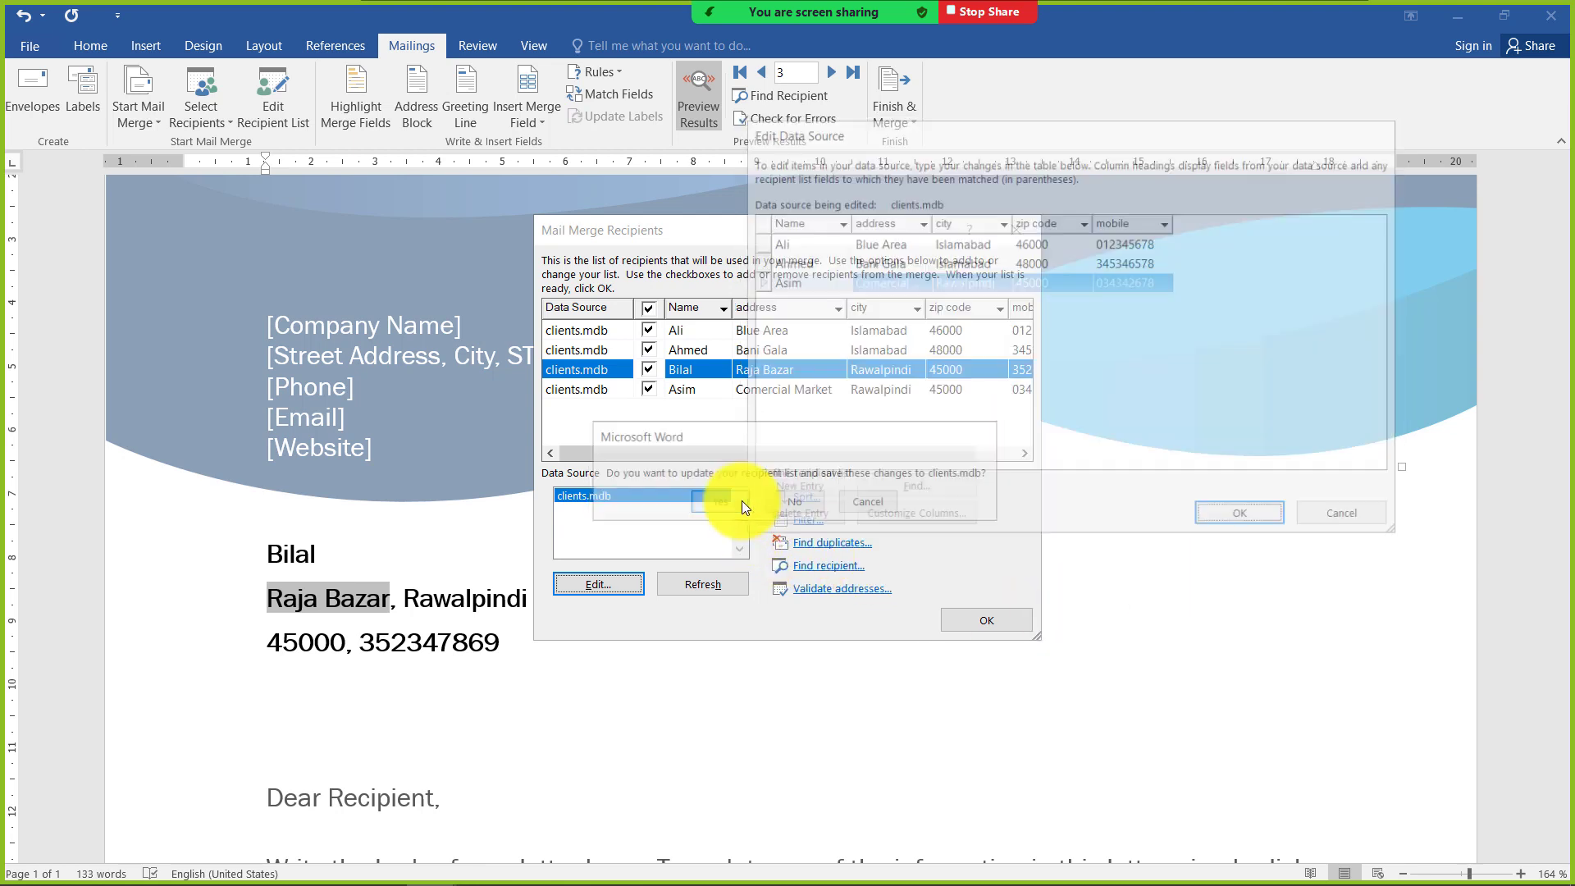
{"action": "left_click", "coordinate": [741, 501]}
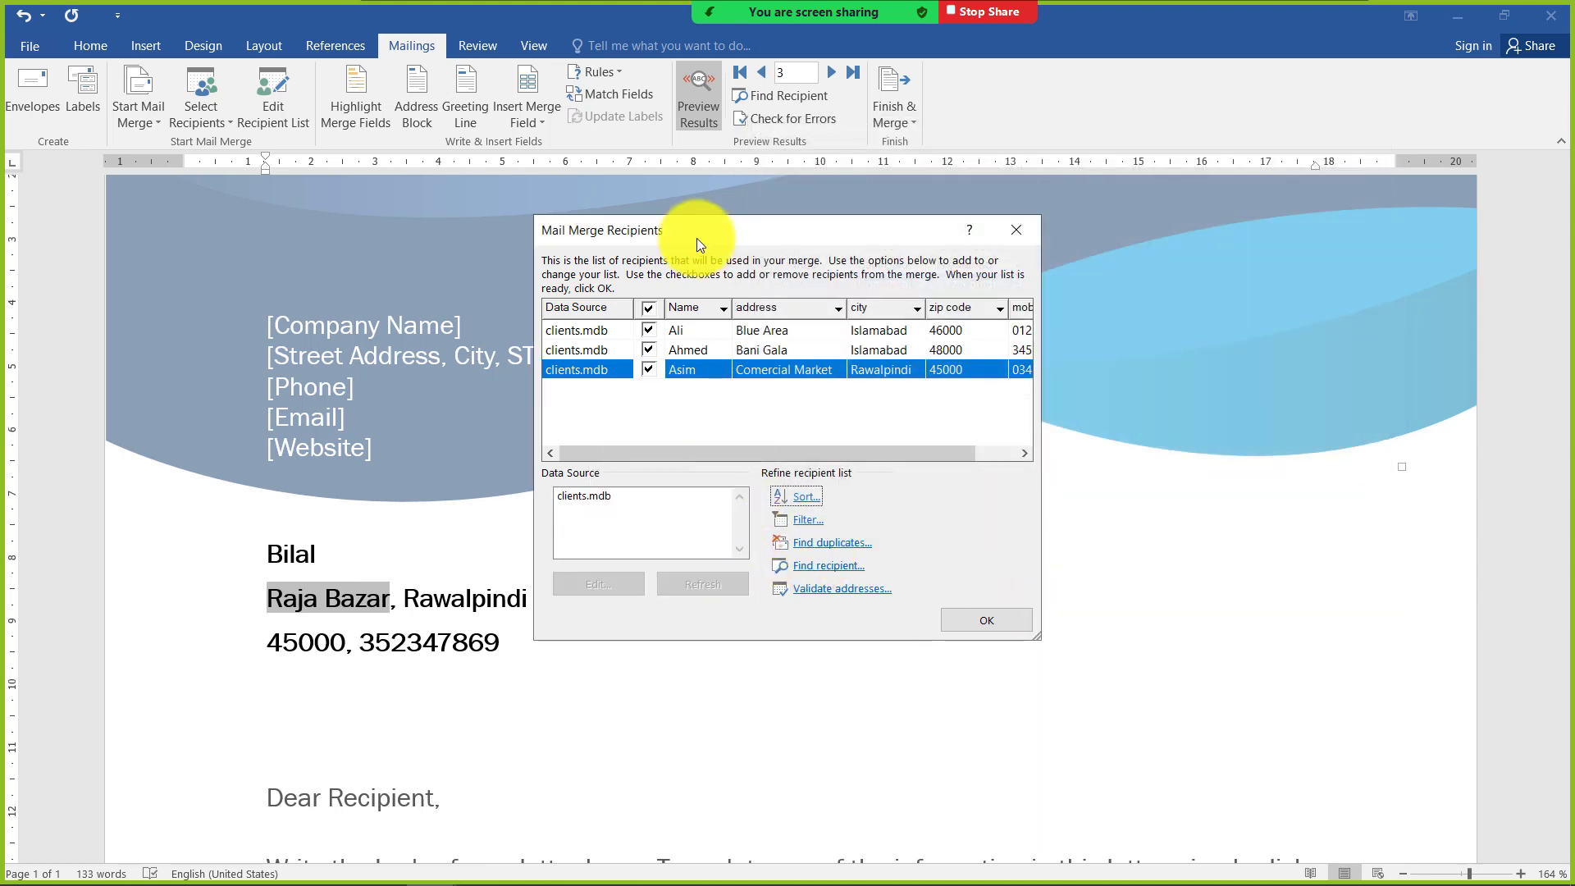
{"action": "left_click", "coordinate": [997, 615]}
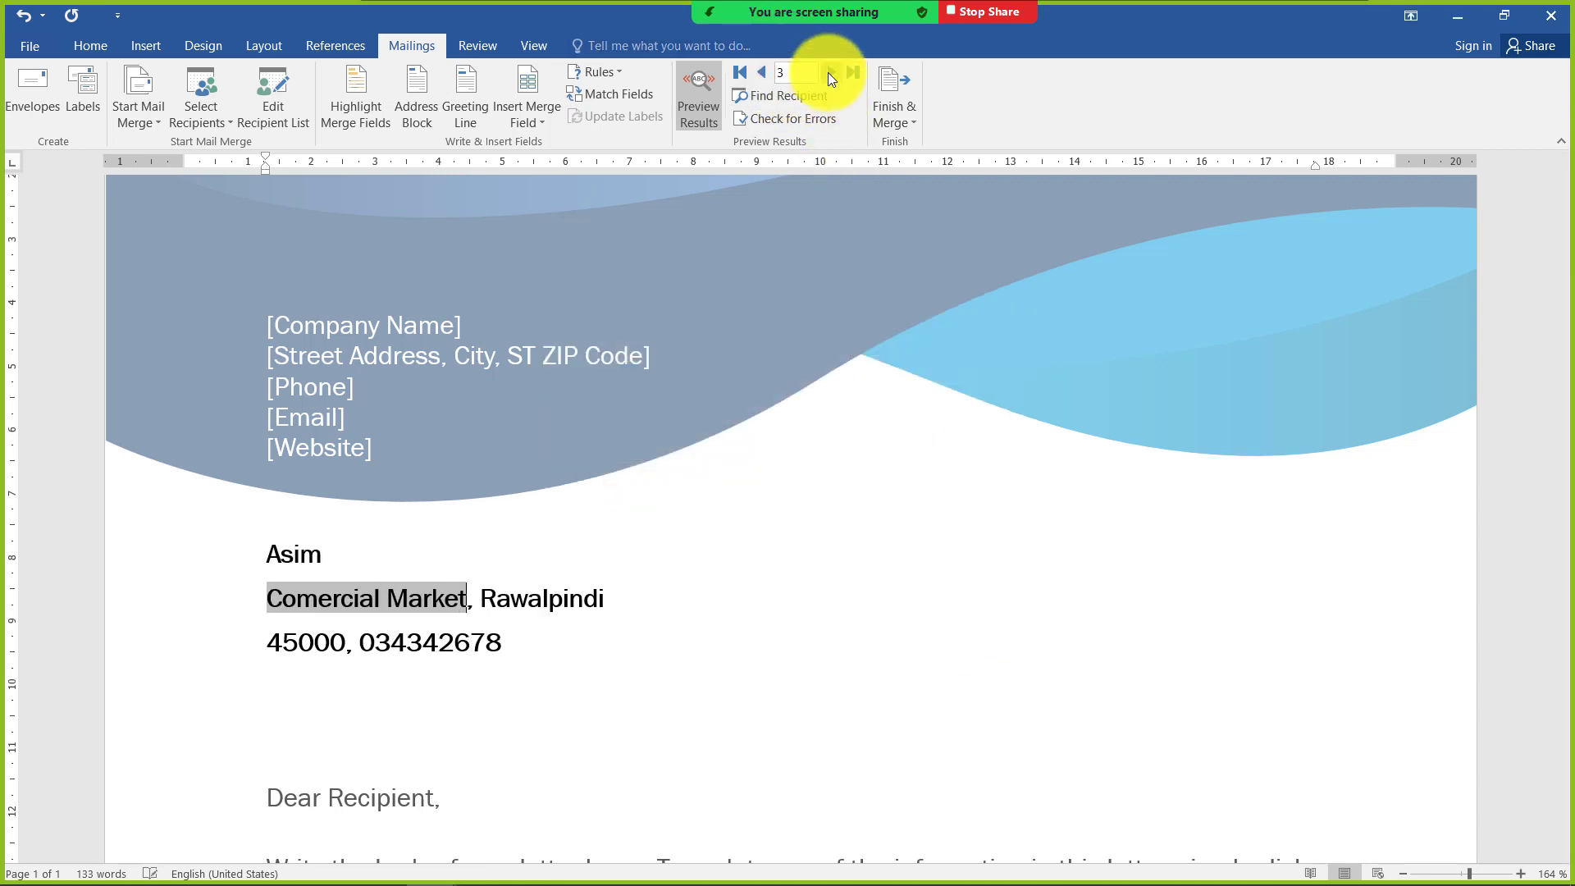
Go back through the previewed letters to the first recipient and highlight the merge fields in the letter
{"action": "left_click", "coordinate": [761, 72]}
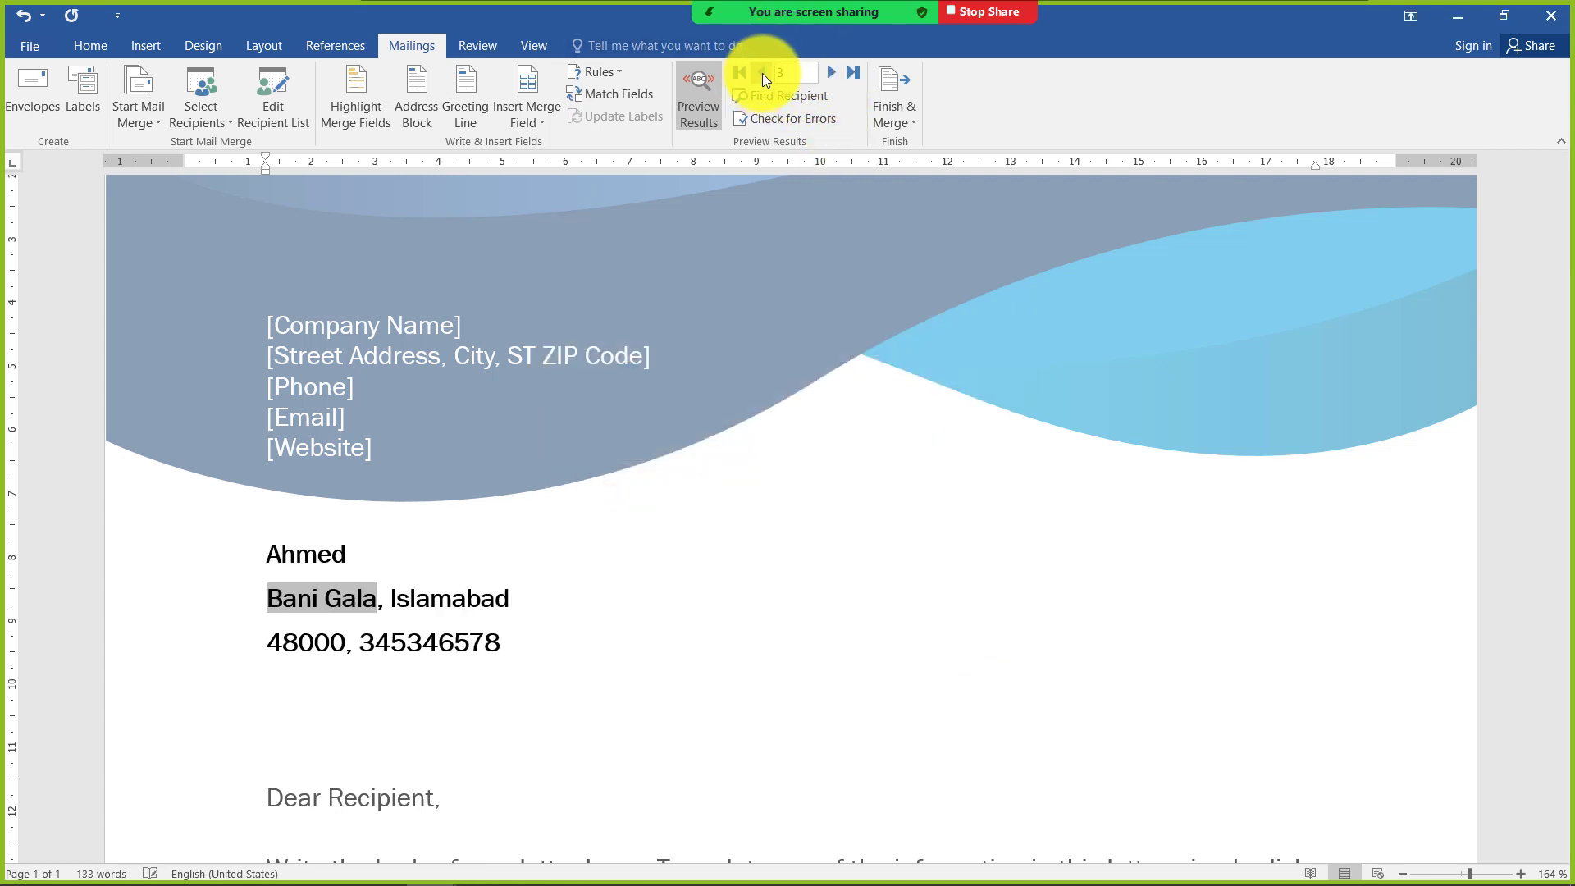
{"action": "left_click", "coordinate": [761, 72]}
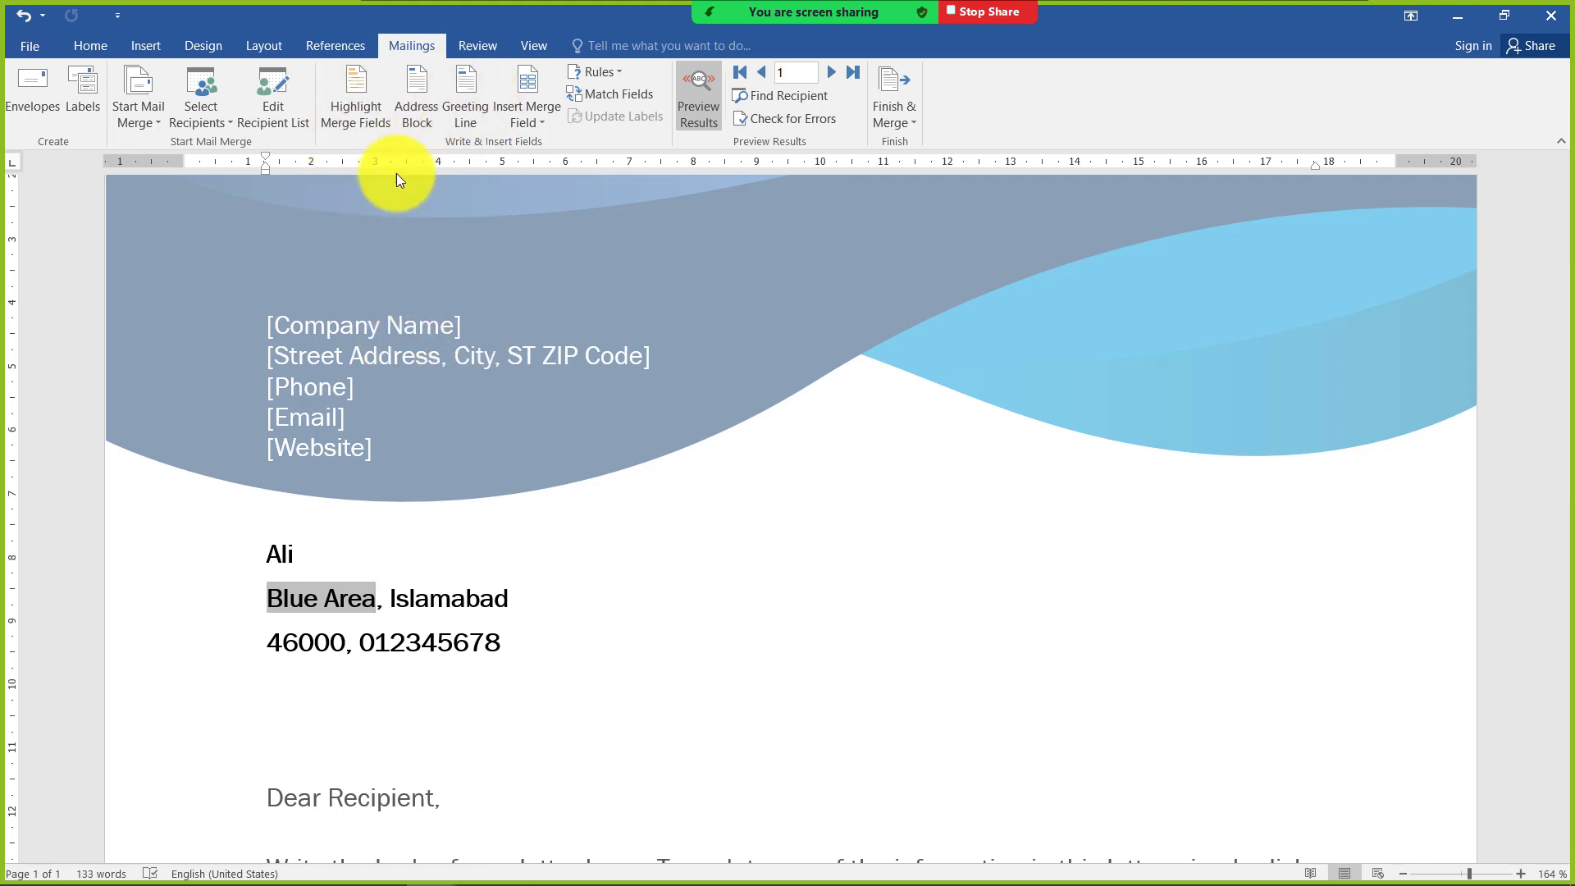
{"action": "left_click", "coordinate": [372, 125]}
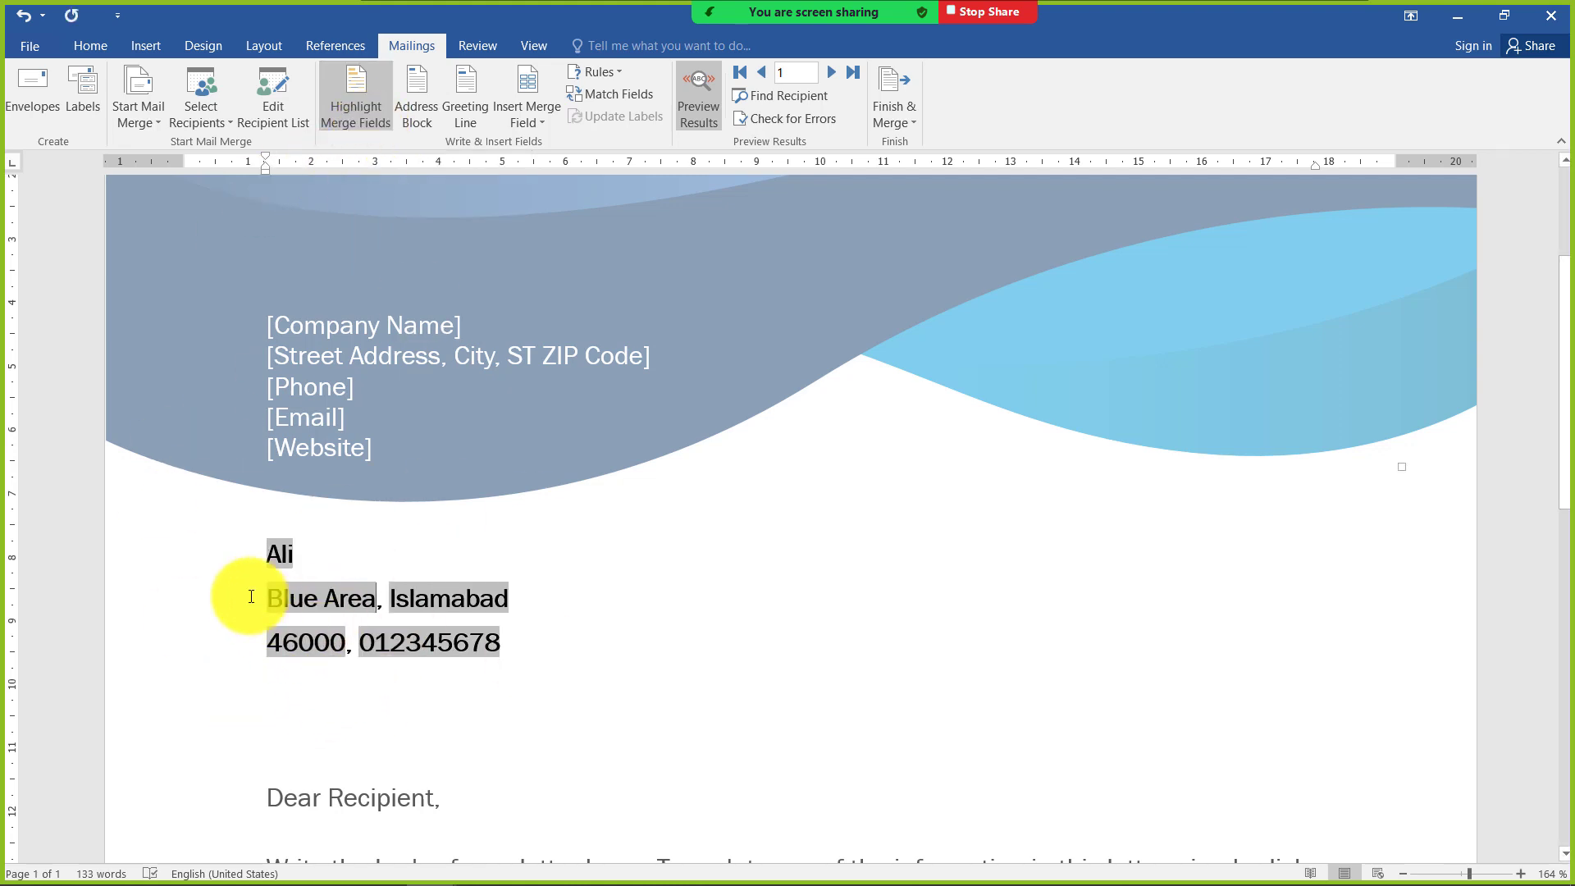
Look over the letter body and the list of merge fields available for insertion
{"action": "scroll", "coordinate": [513, 721], "scroll_direction": "down", "scroll_amount": 5}
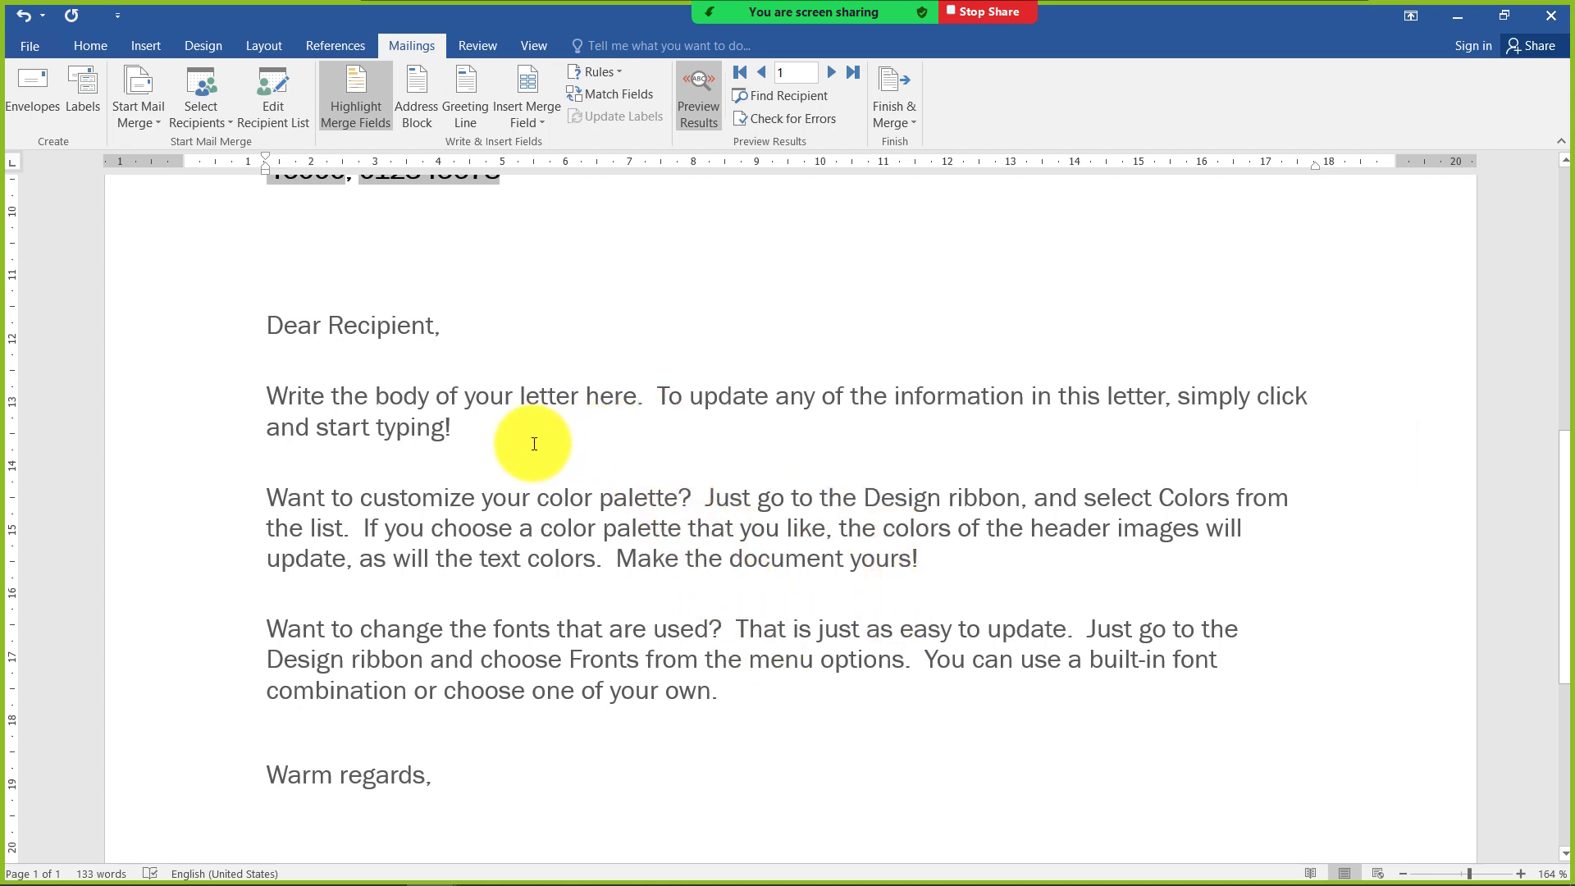
{"action": "scroll", "coordinate": [534, 444], "scroll_direction": "up", "scroll_amount": 3}
{"action": "scroll", "coordinate": [643, 667], "scroll_direction": "down", "scroll_amount": 3}
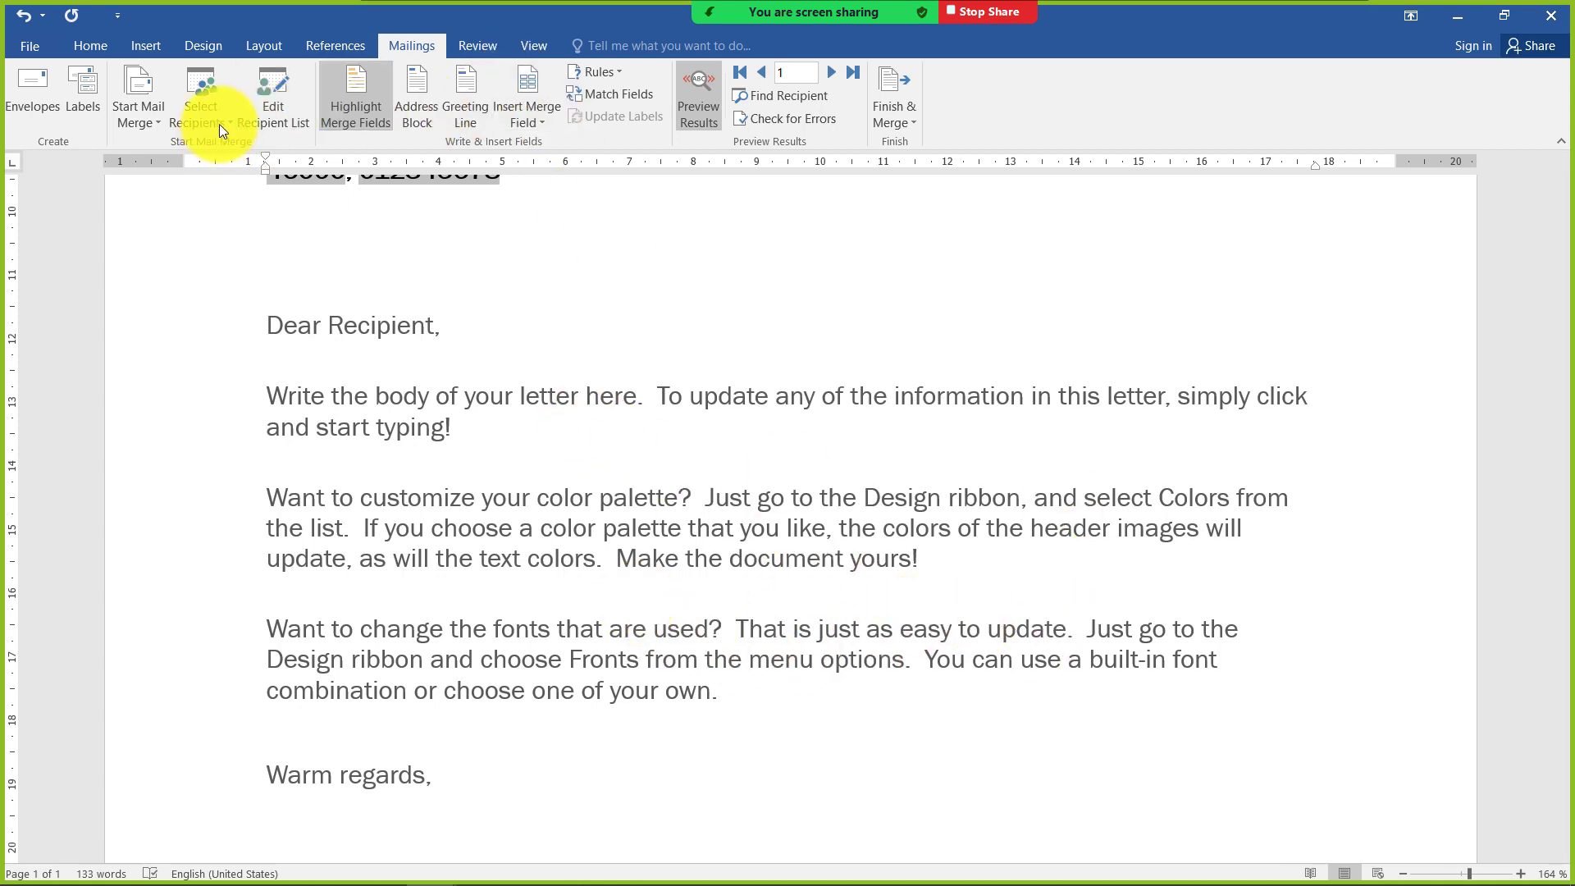
{"action": "left_click", "coordinate": [527, 121]}
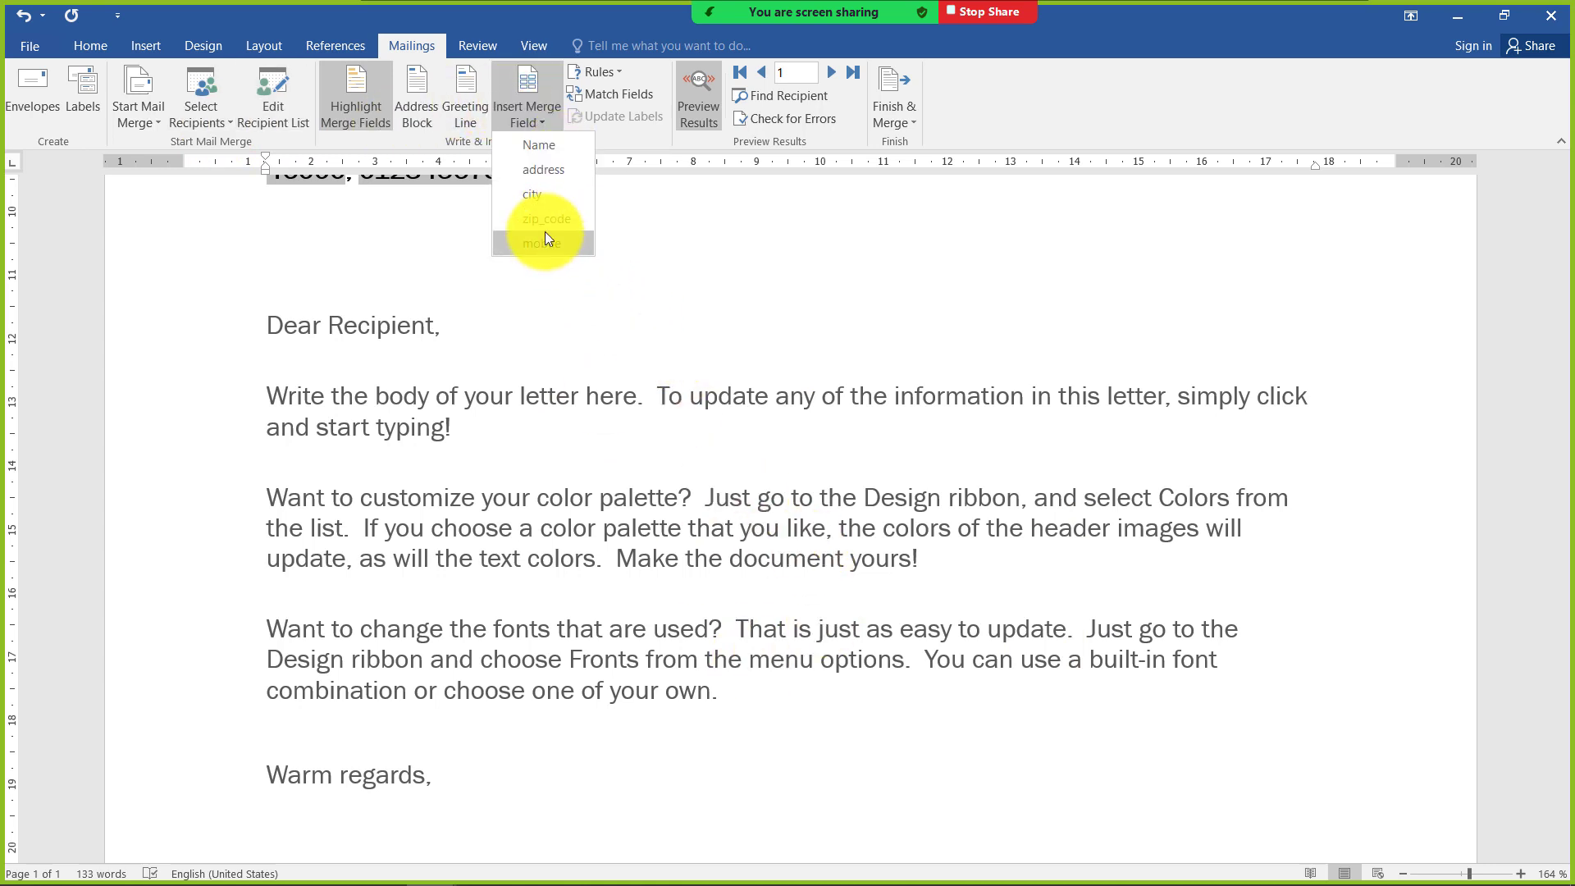
{"action": "left_click", "coordinate": [666, 571]}
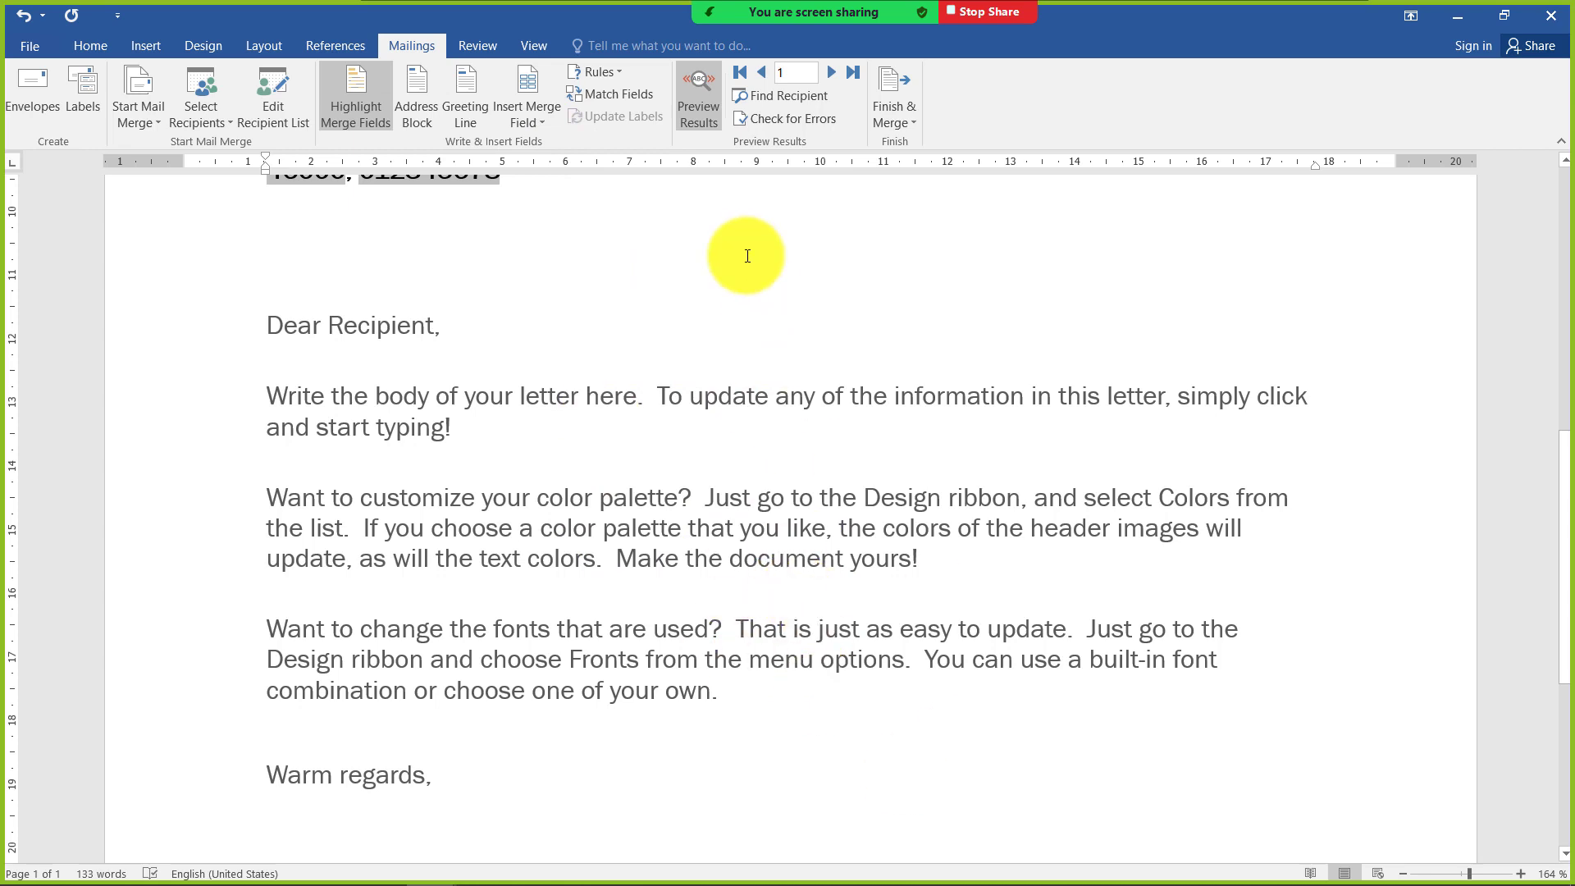
{"action": "scroll", "coordinate": [397, 347], "scroll_direction": "up", "scroll_amount": 4}
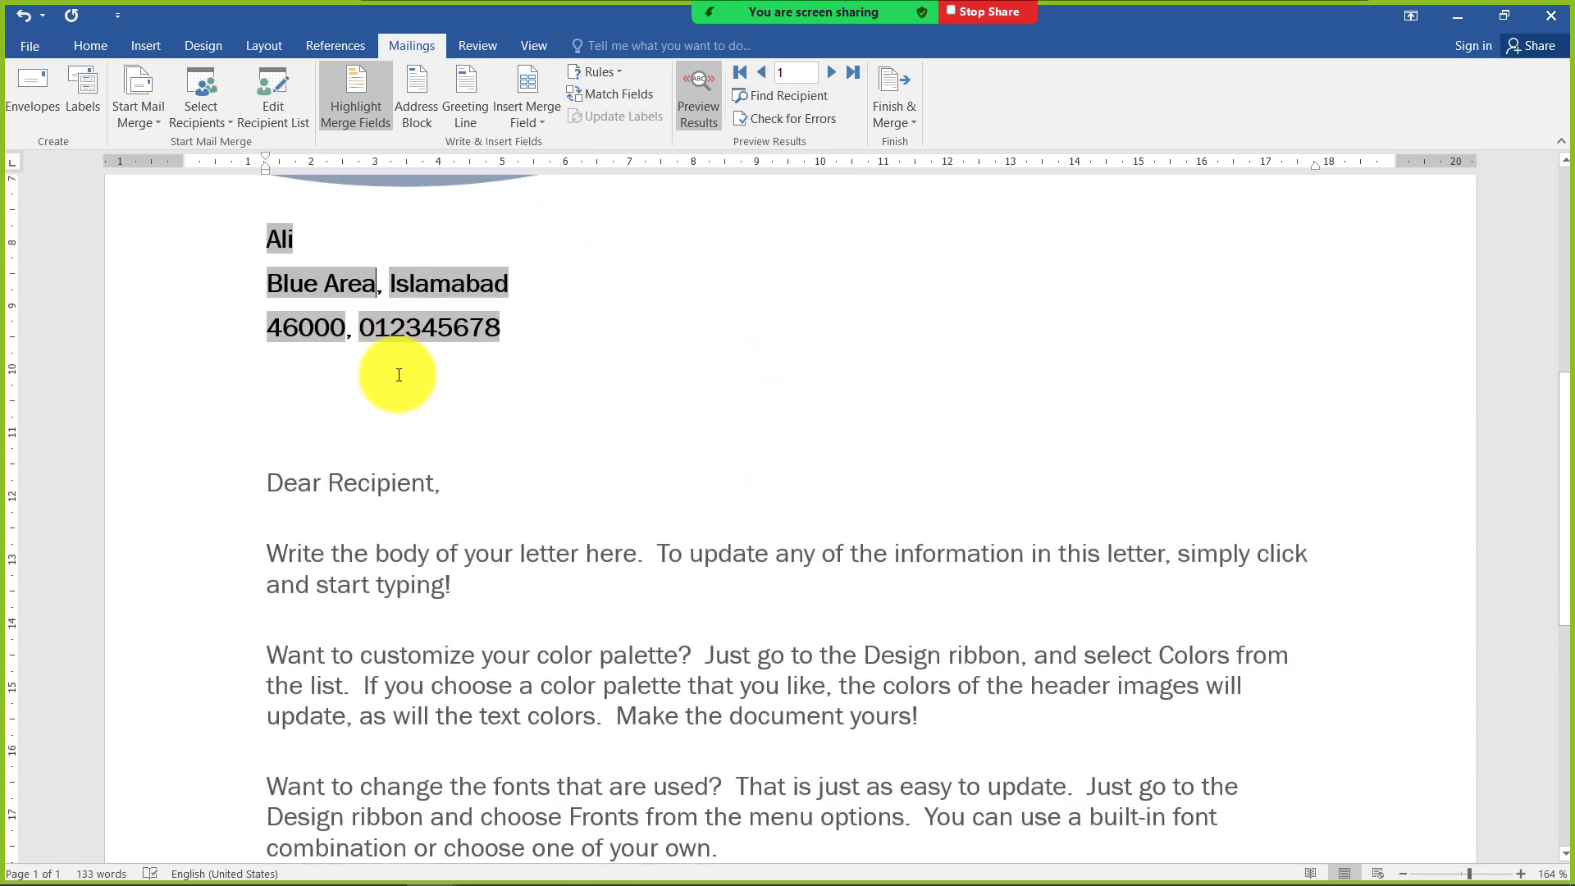
Examine the greeting line options for invalid recipient names, and leave without inserting a greeting line
{"action": "left_click", "coordinate": [480, 123]}
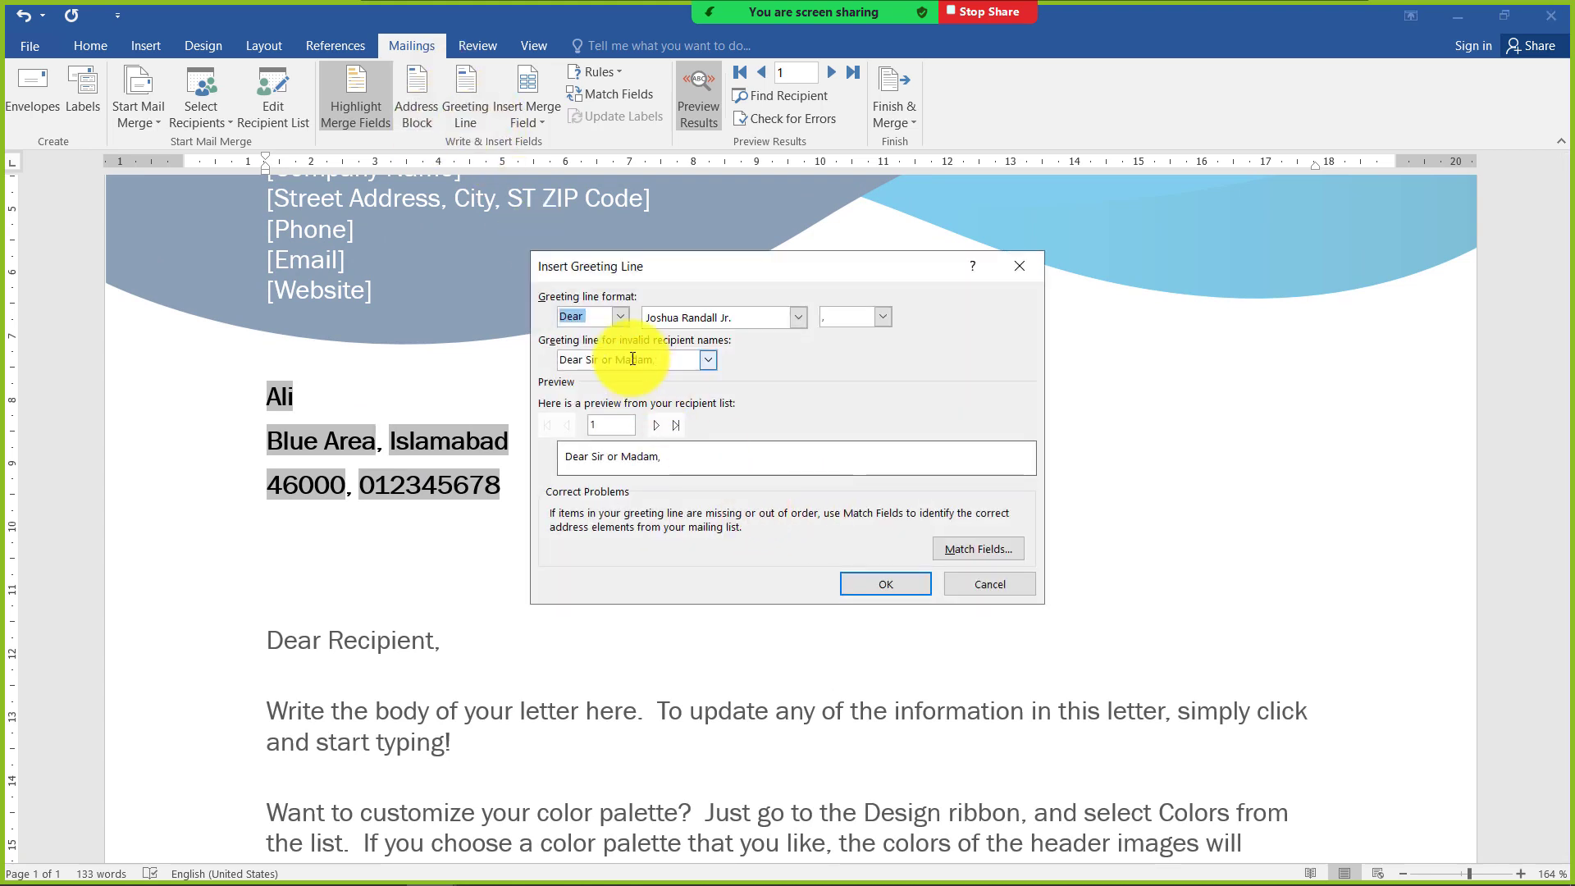
{"action": "left_click", "coordinate": [697, 361]}
{"action": "left_click", "coordinate": [704, 364]}
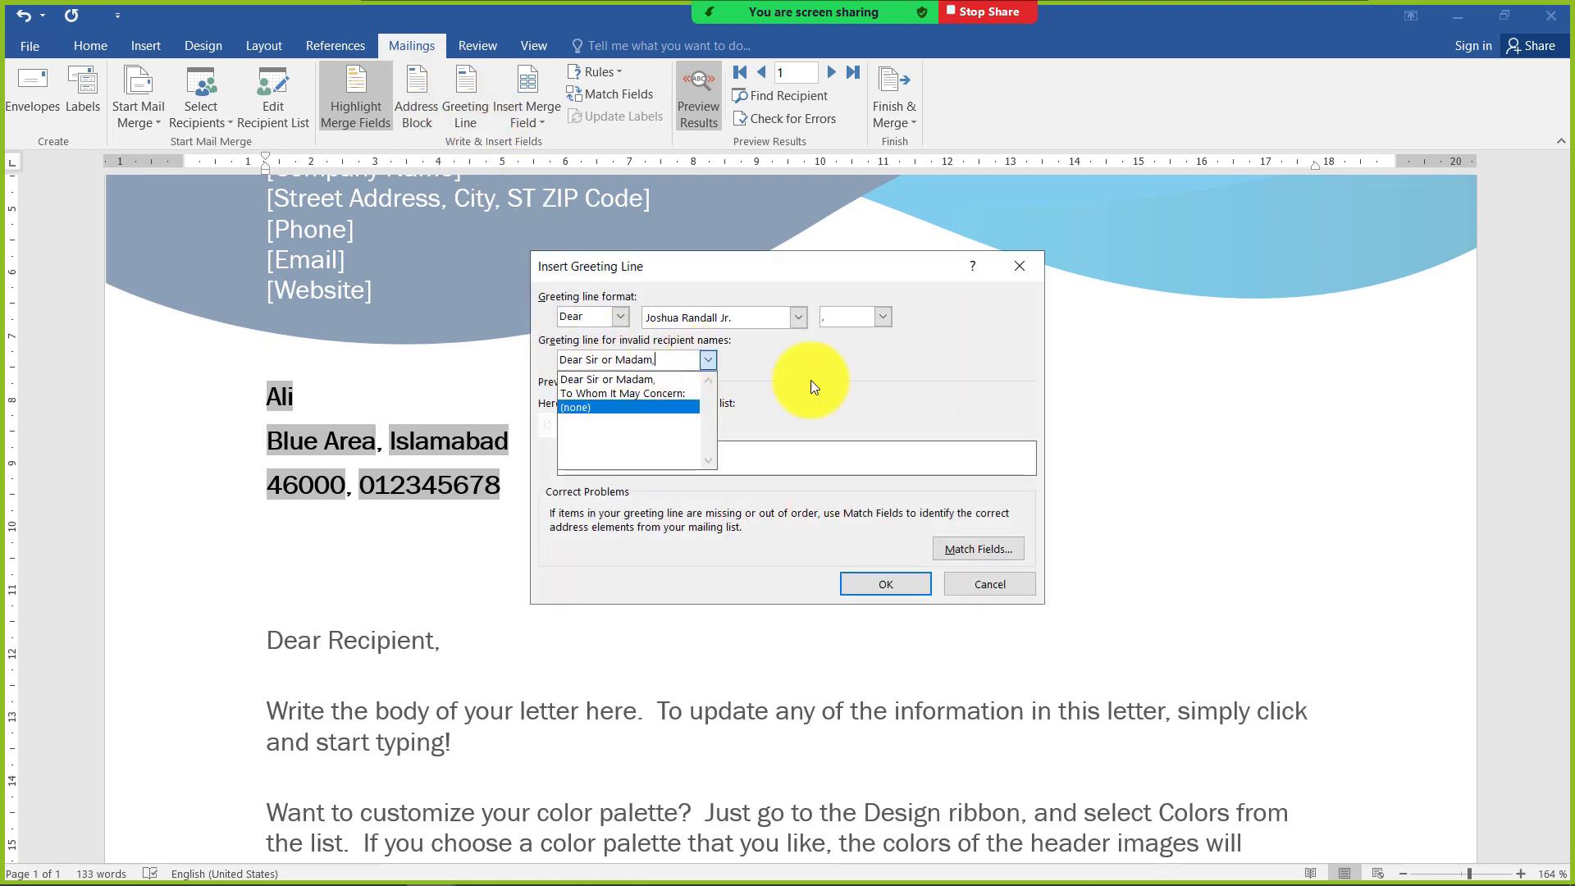
{"action": "left_click", "coordinate": [924, 367]}
{"action": "left_click", "coordinate": [958, 587]}
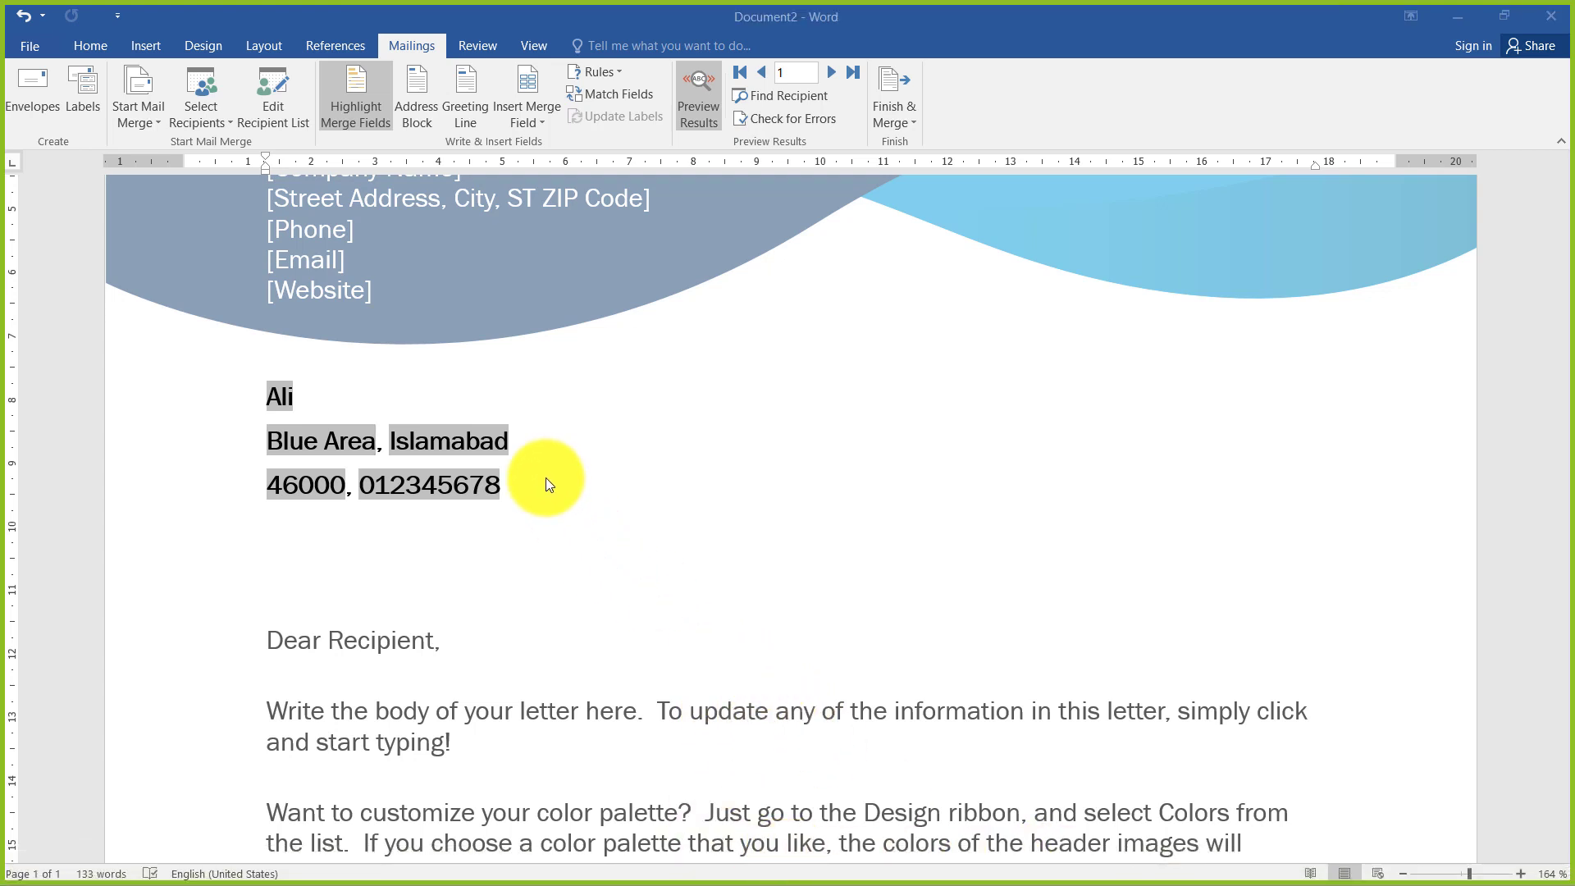
{"action": "left_click", "coordinate": [554, 503]}
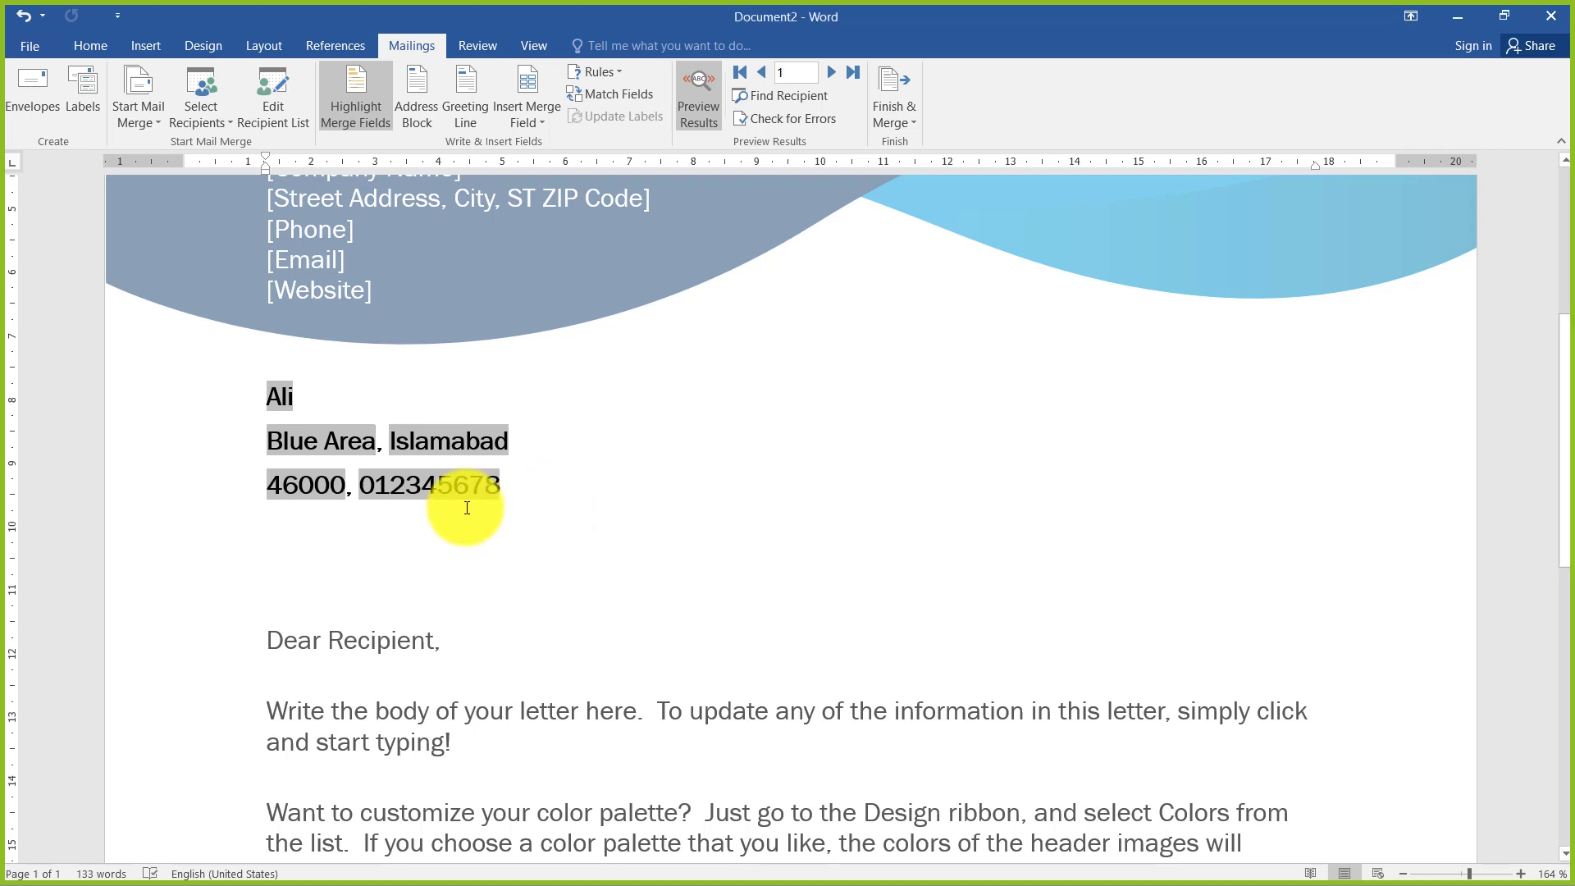
{"action": "scroll", "coordinate": [469, 485], "scroll_direction": "up", "scroll_amount": 3}
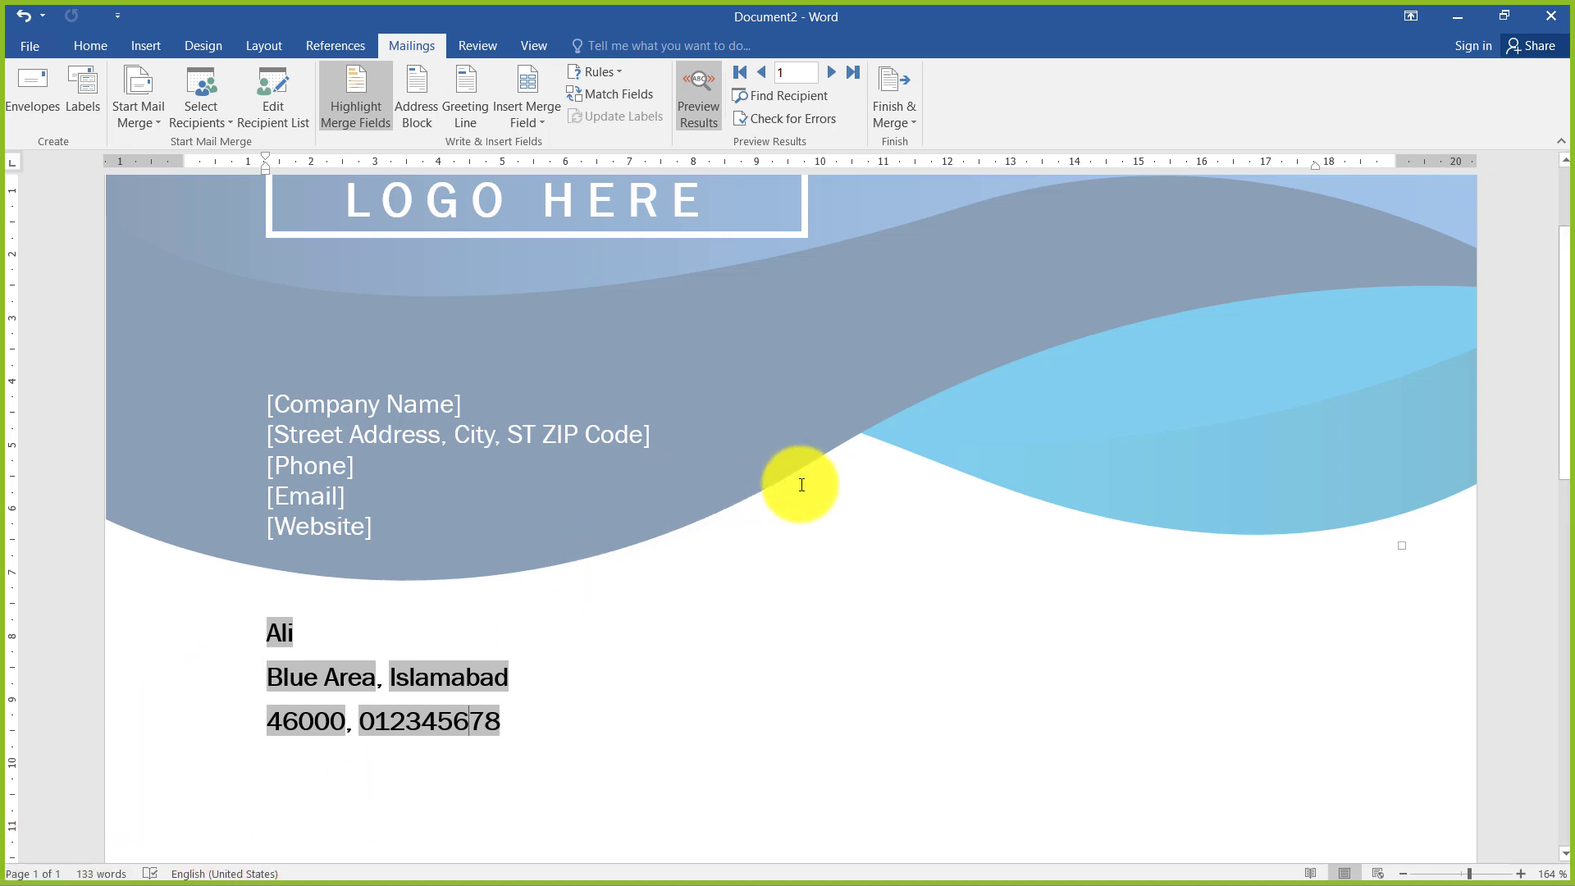
Launch Excel from the Run dialog and create a blank workbook
{"action": "key", "text": "super+r"}
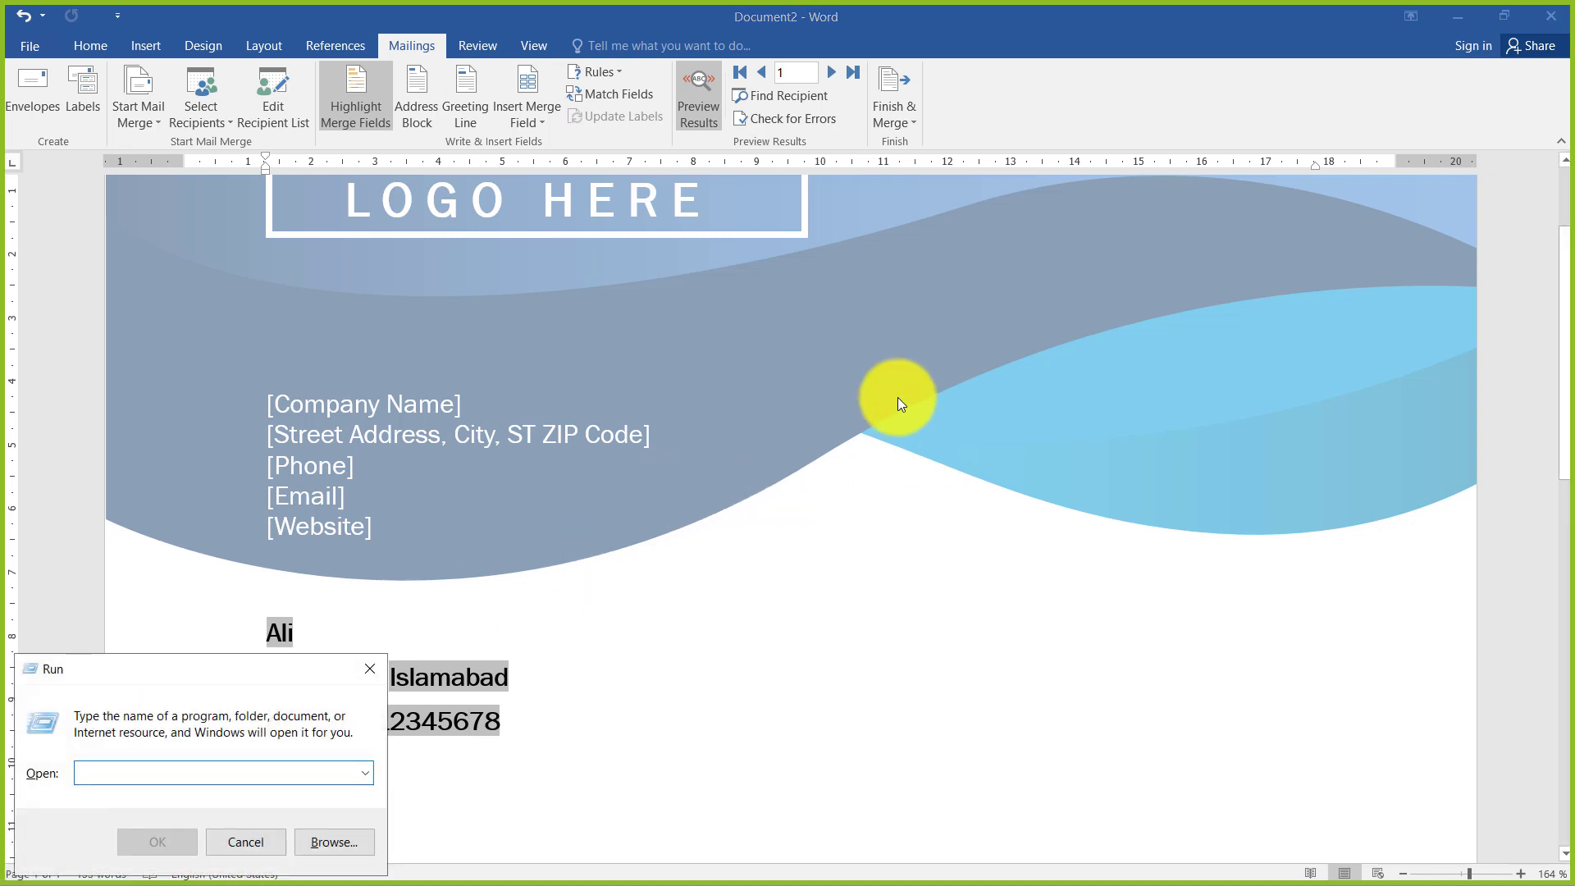
{"action": "type", "text": "excel"}
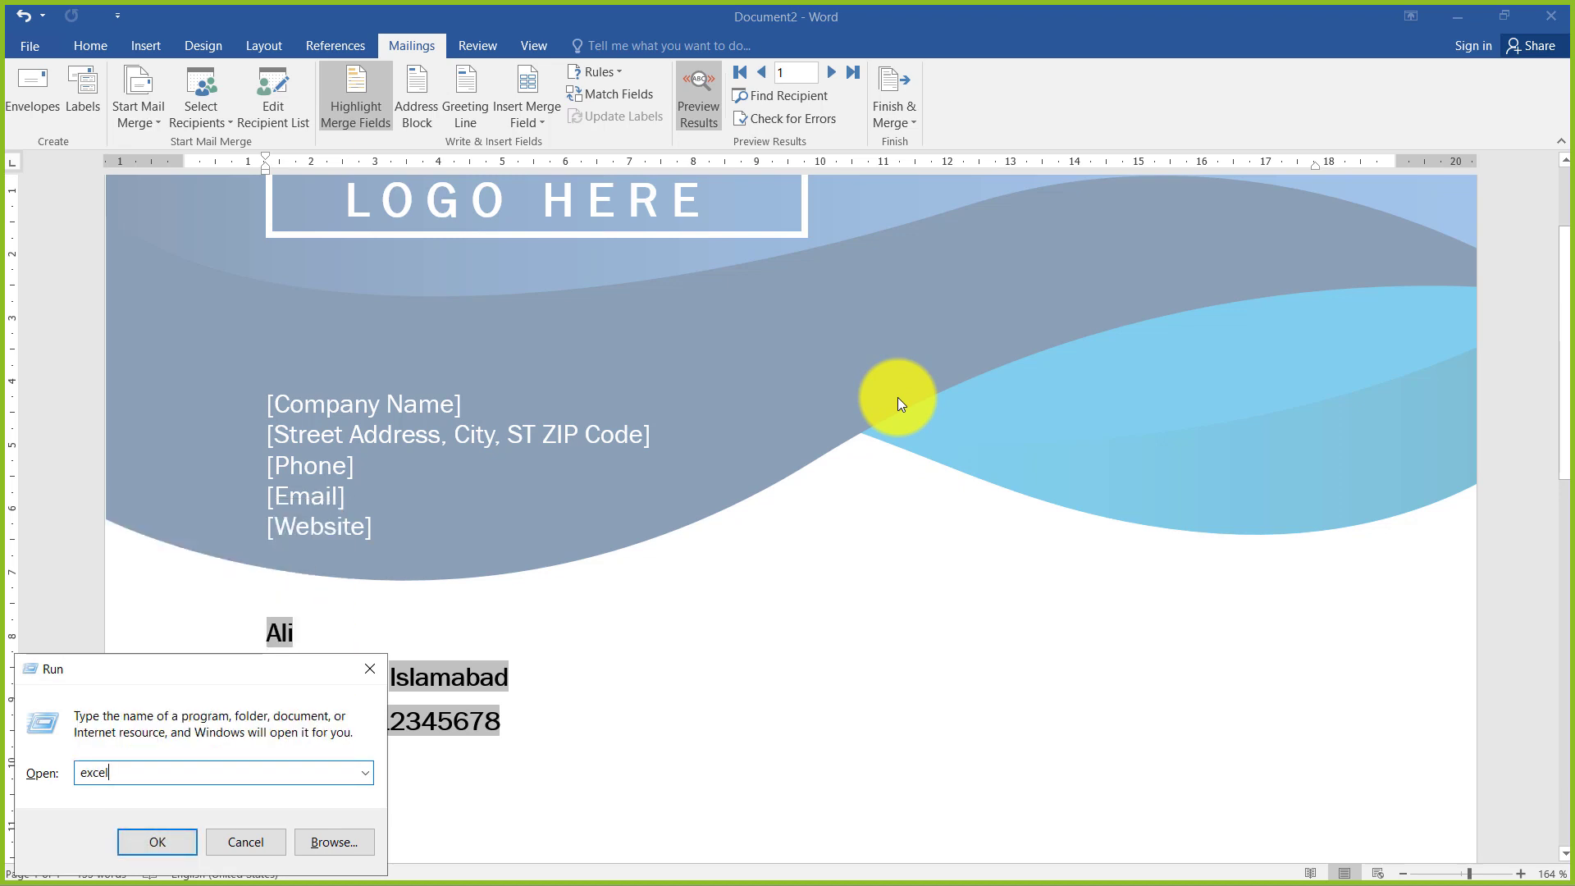
{"action": "key", "text": "Return"}
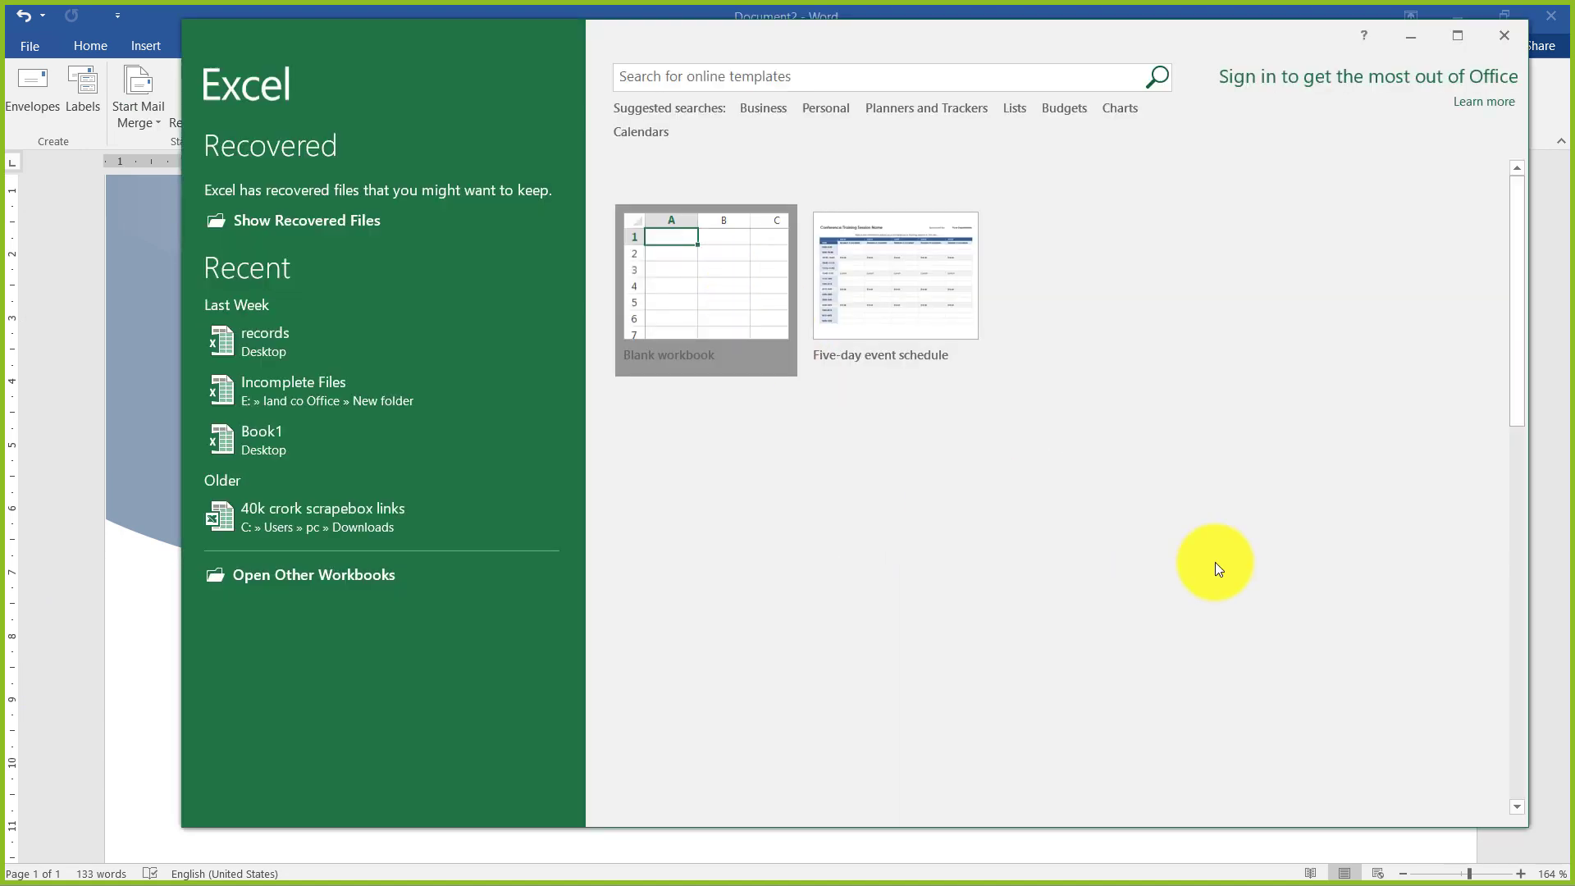
{"action": "left_click", "coordinate": [785, 303]}
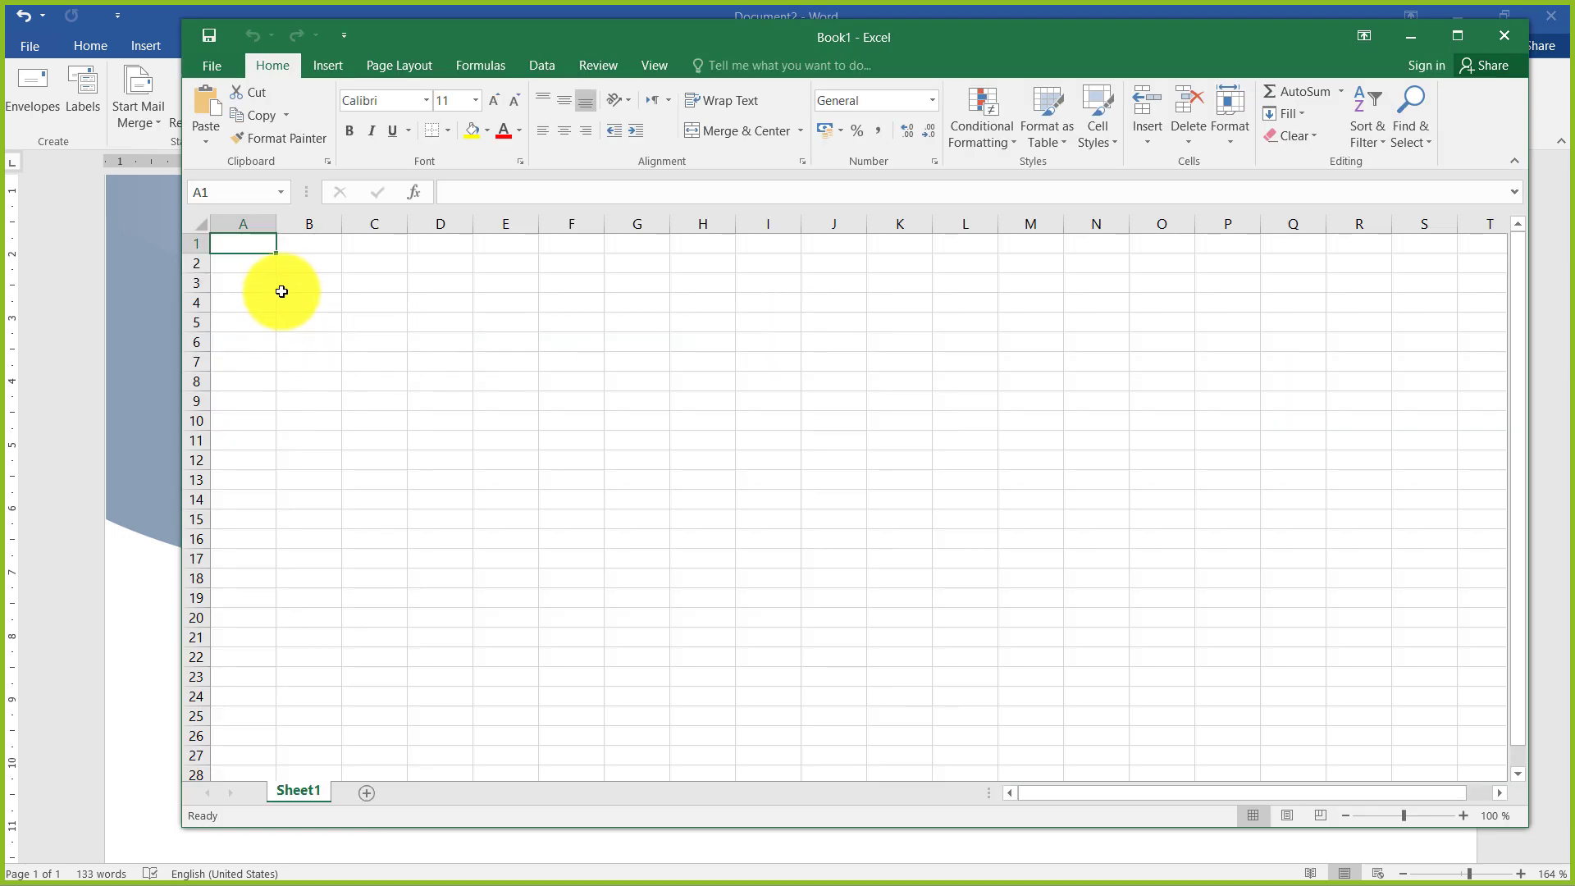
Enter the column headings Name, Address and City in cells A1 to C1
{"action": "scroll", "coordinate": [284, 270], "scroll_direction": "up", "scroll_amount": 9, "text": "ctrl"}
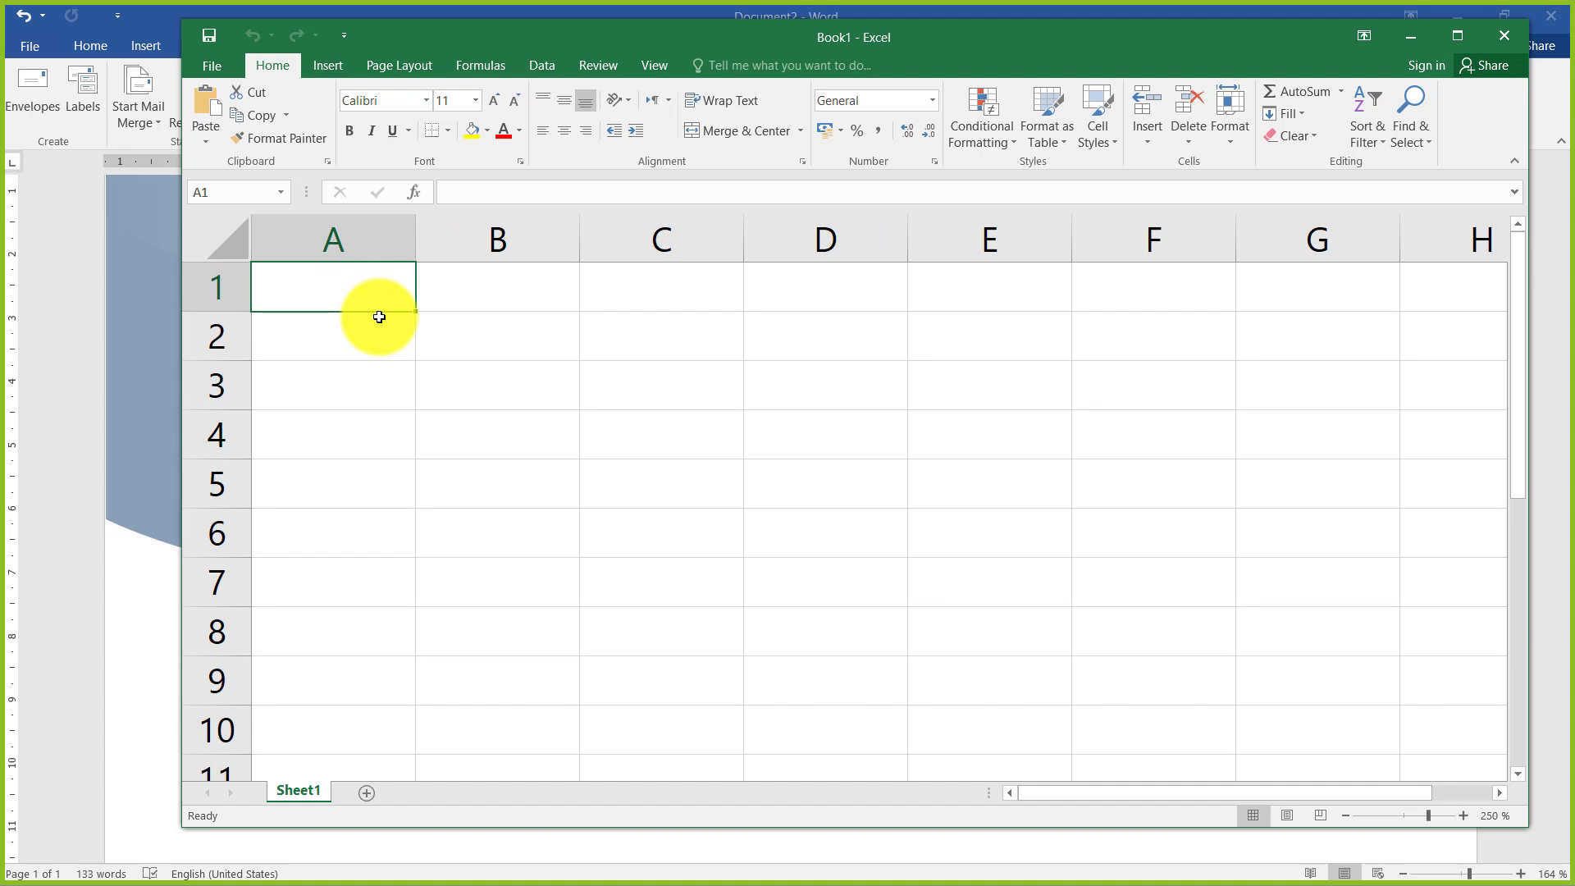
{"action": "type", "text": "NAme"}
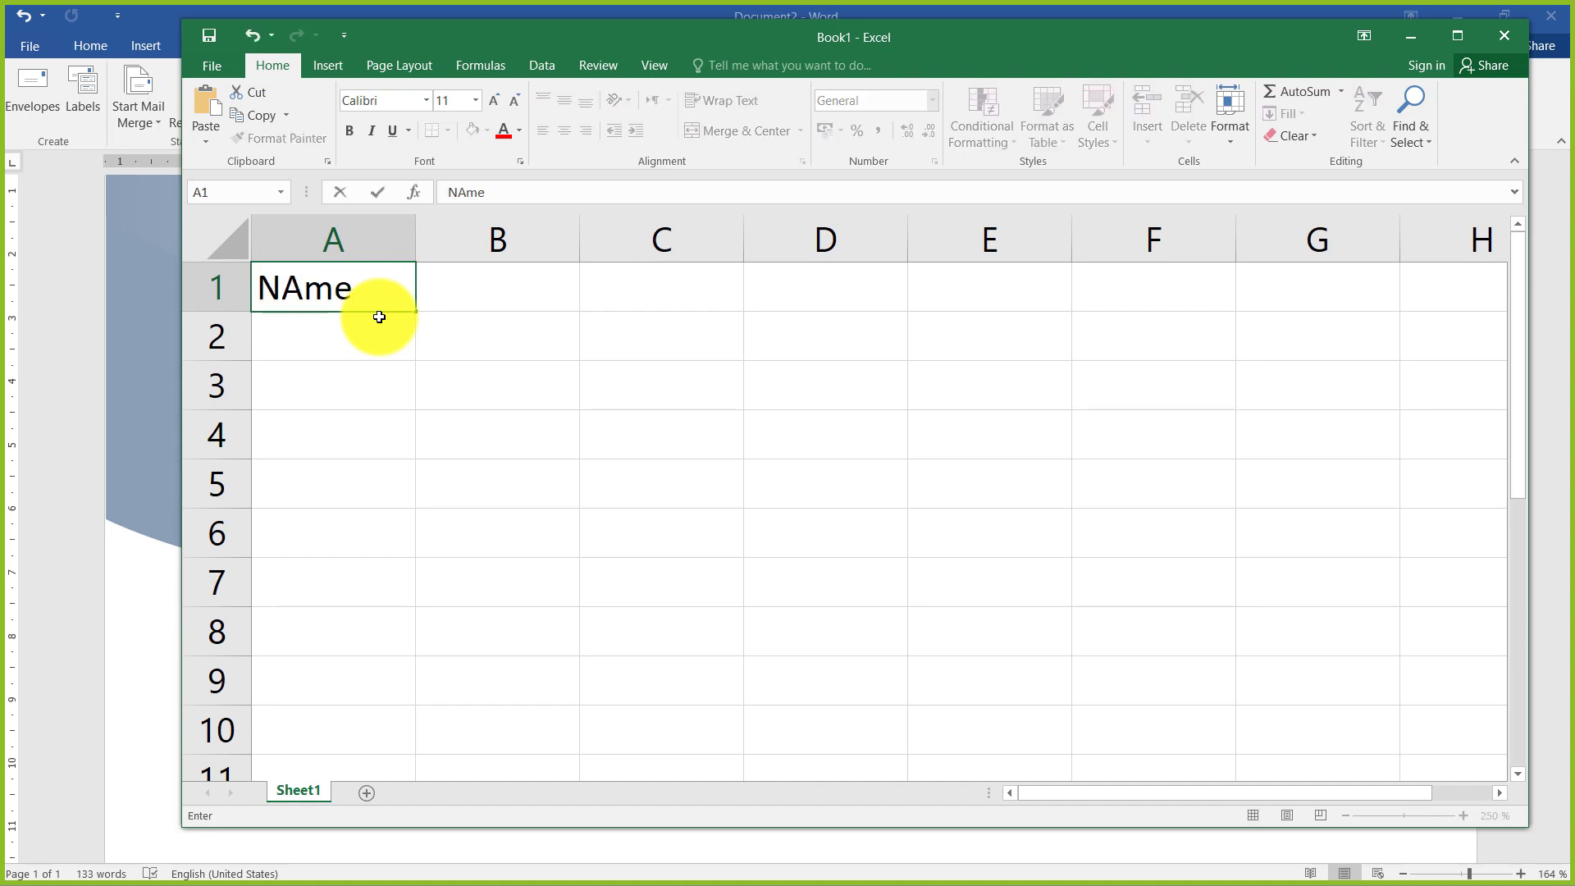
{"action": "key", "text": "BackSpace"}
{"action": "key", "text": "BackSpace"}
{"action": "key", "text": "BackSpace"}
{"action": "type", "text": "ame"}
{"action": "key", "text": "ctrl+Return"}
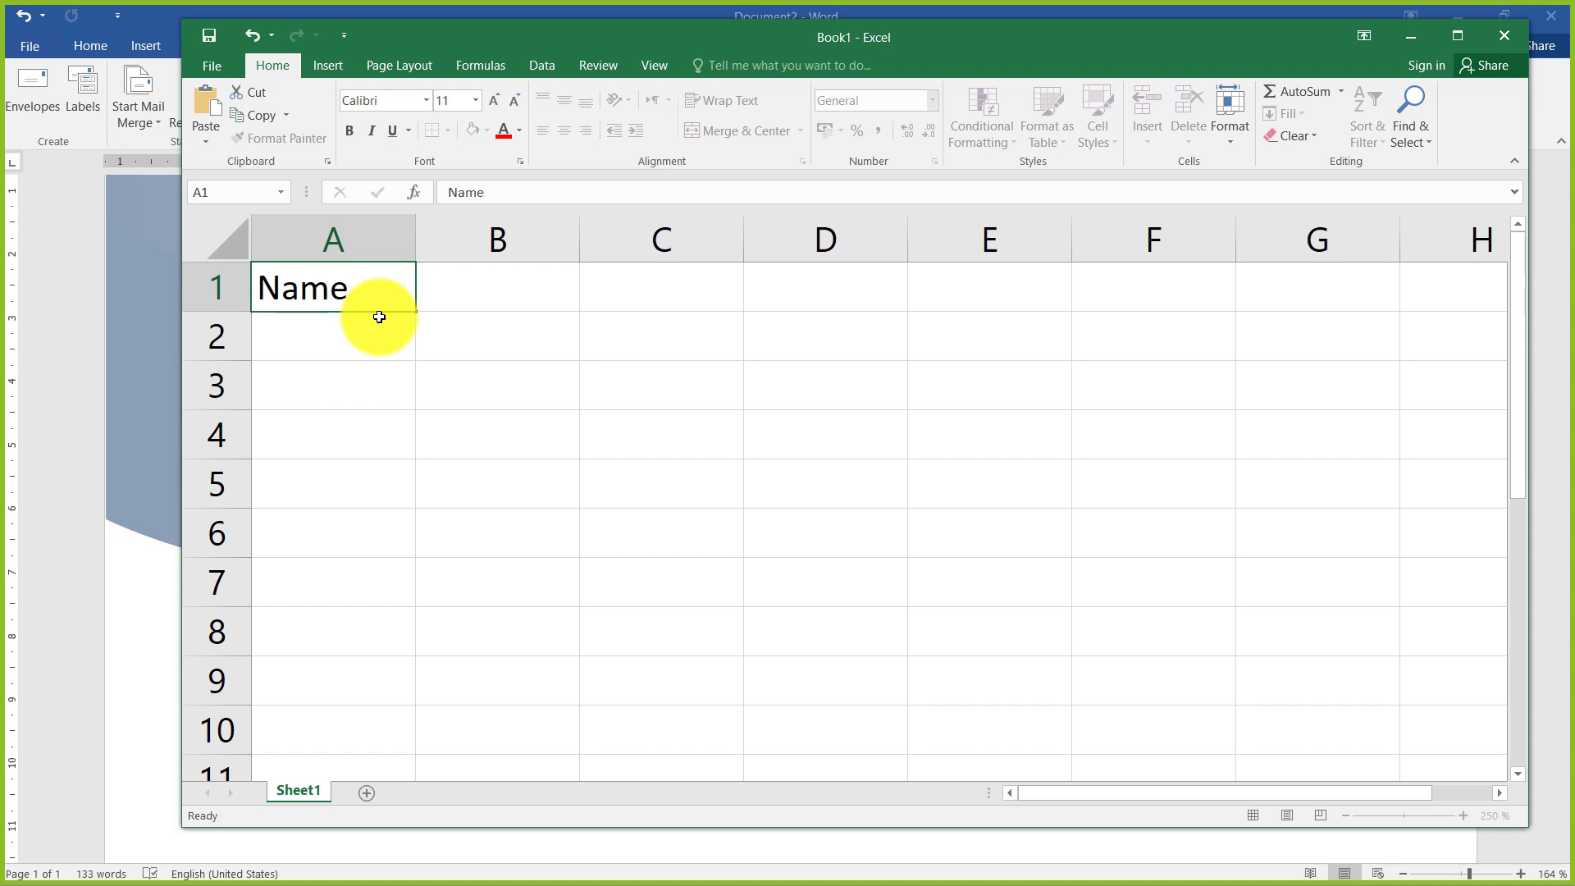
{"action": "key", "text": "Tab"}
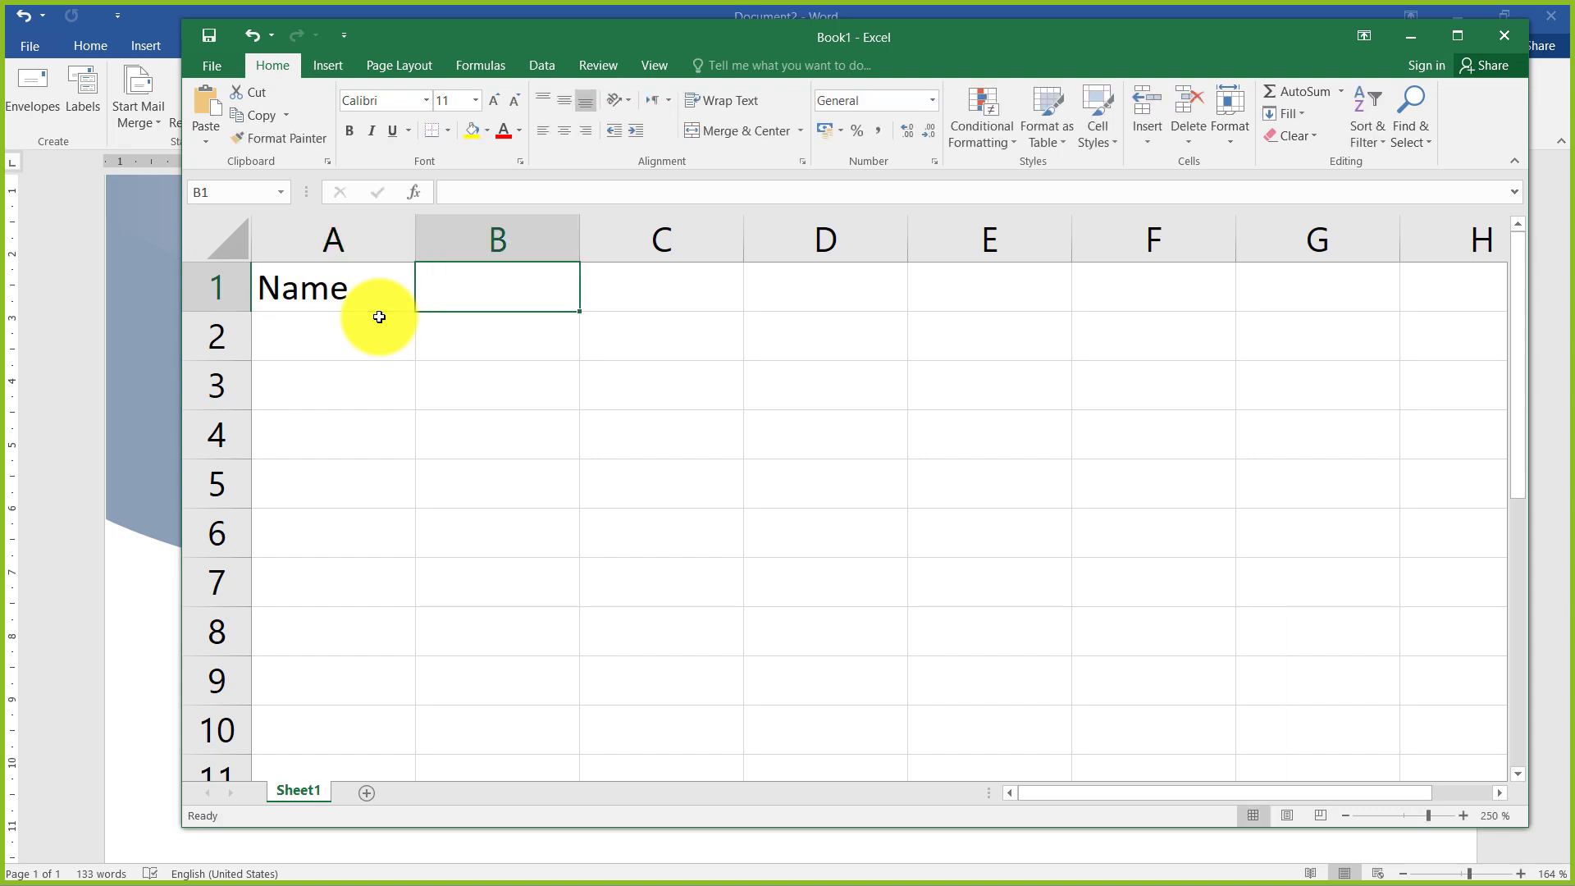
{"action": "type", "text": "Address"}
{"action": "key", "text": "Tab"}
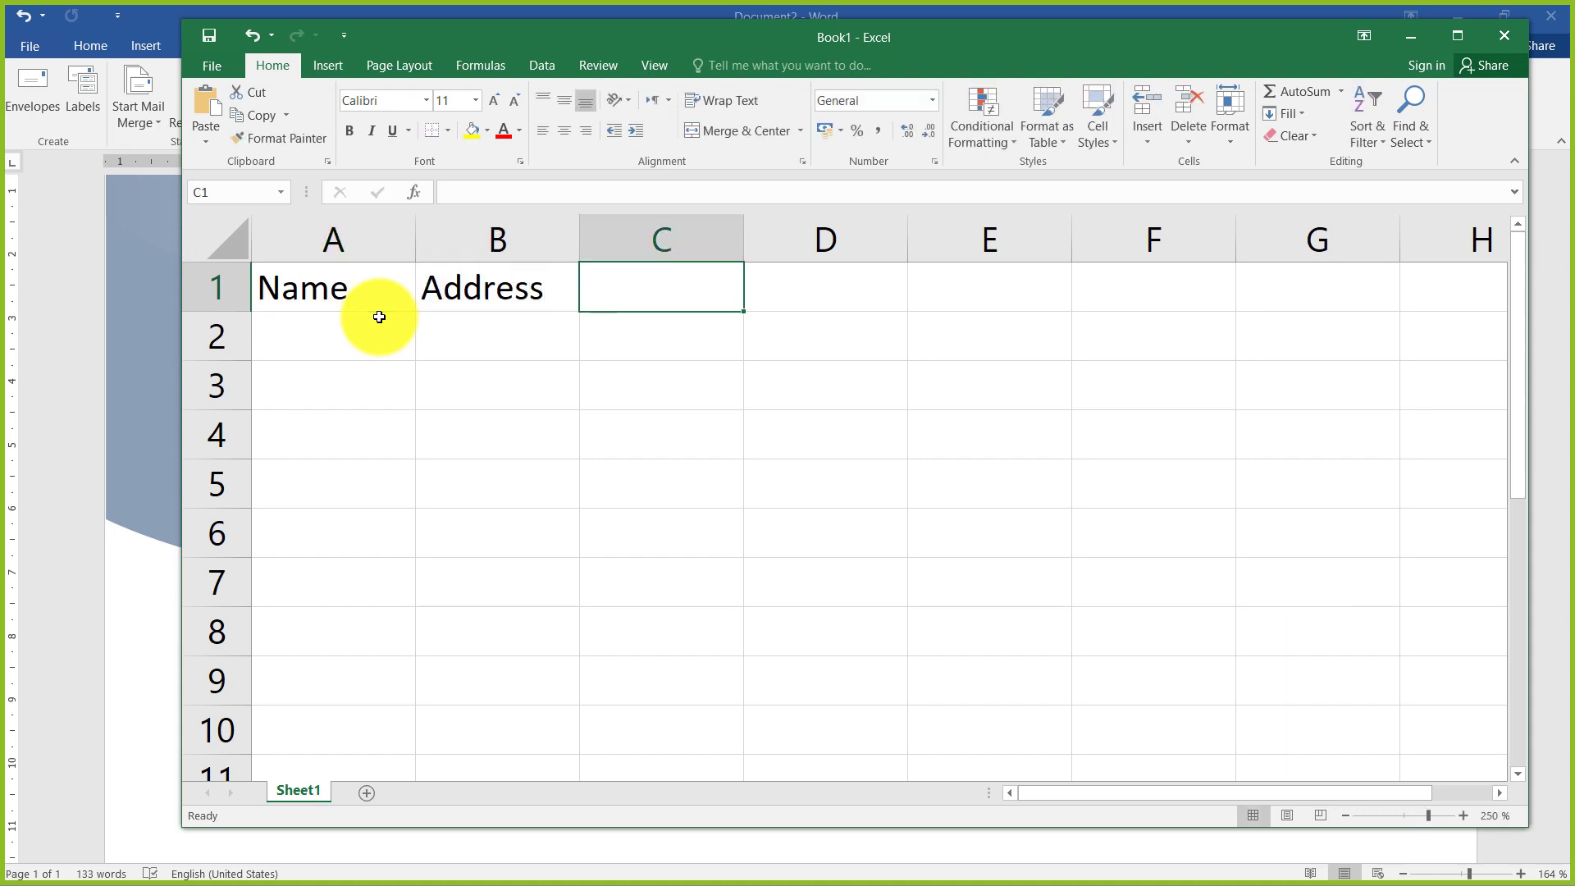
{"action": "type", "text": "City"}
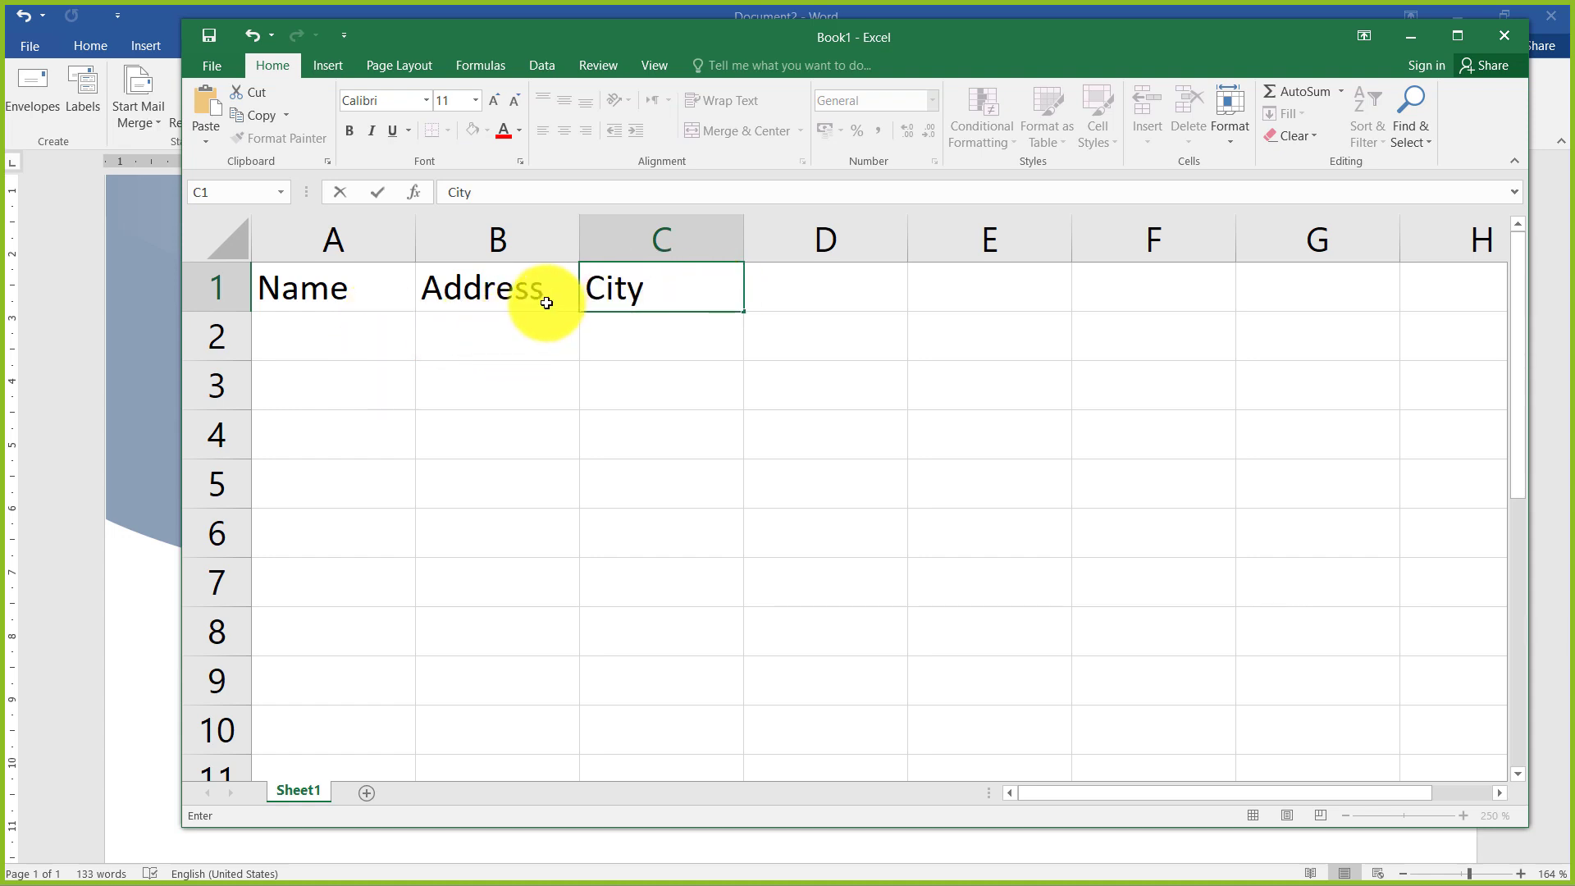
Replace the headings in B1 and C1 with City and Zipcode
{"action": "left_click", "coordinate": [544, 302]}
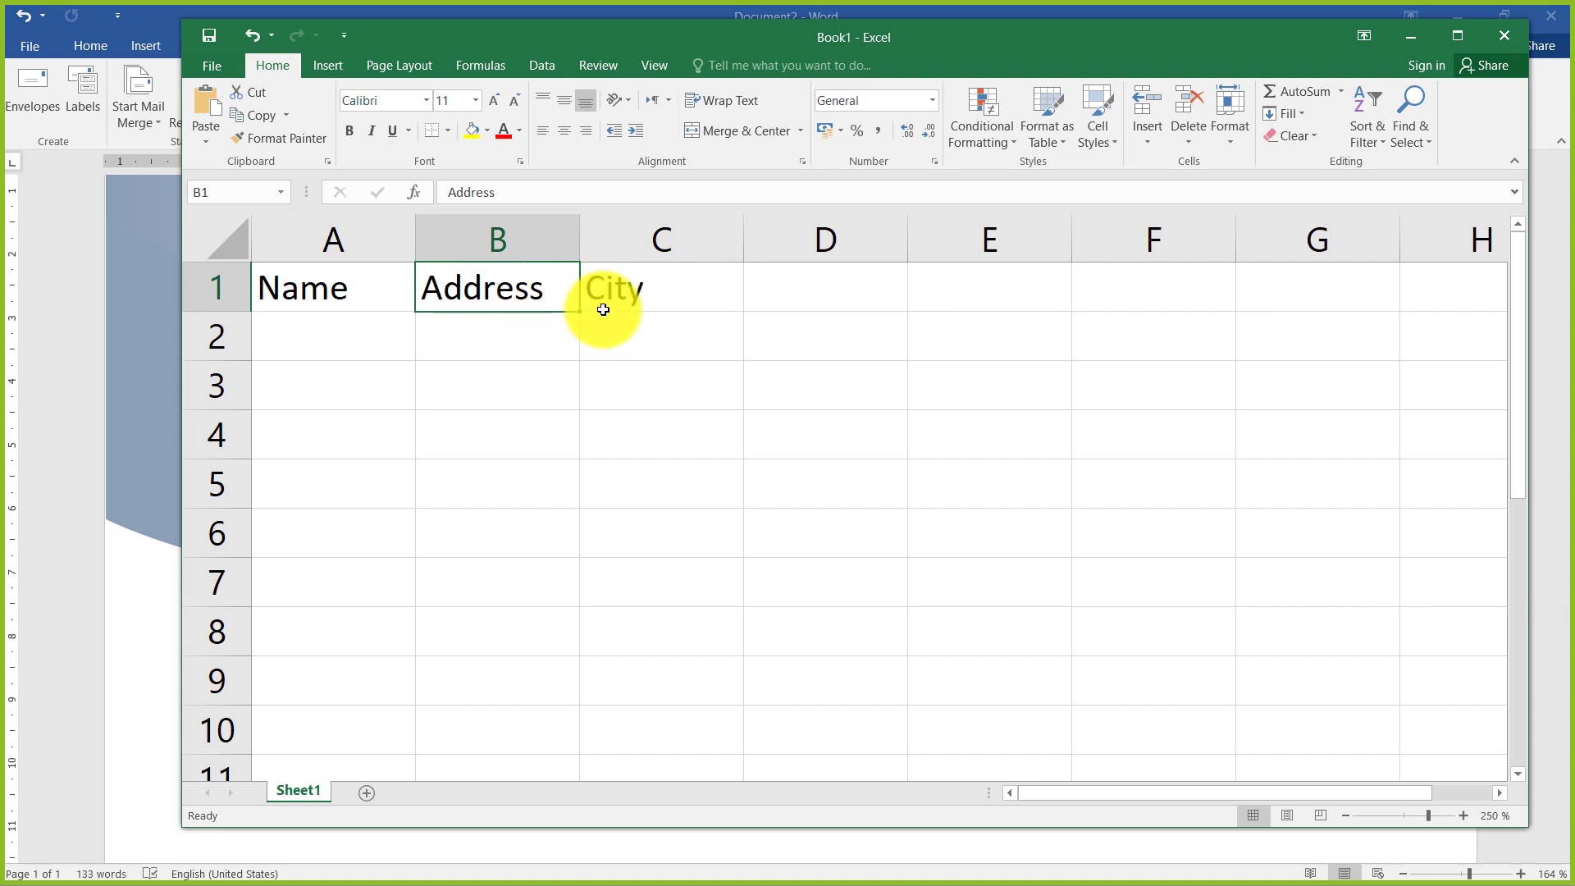
{"action": "type", "text": "City"}
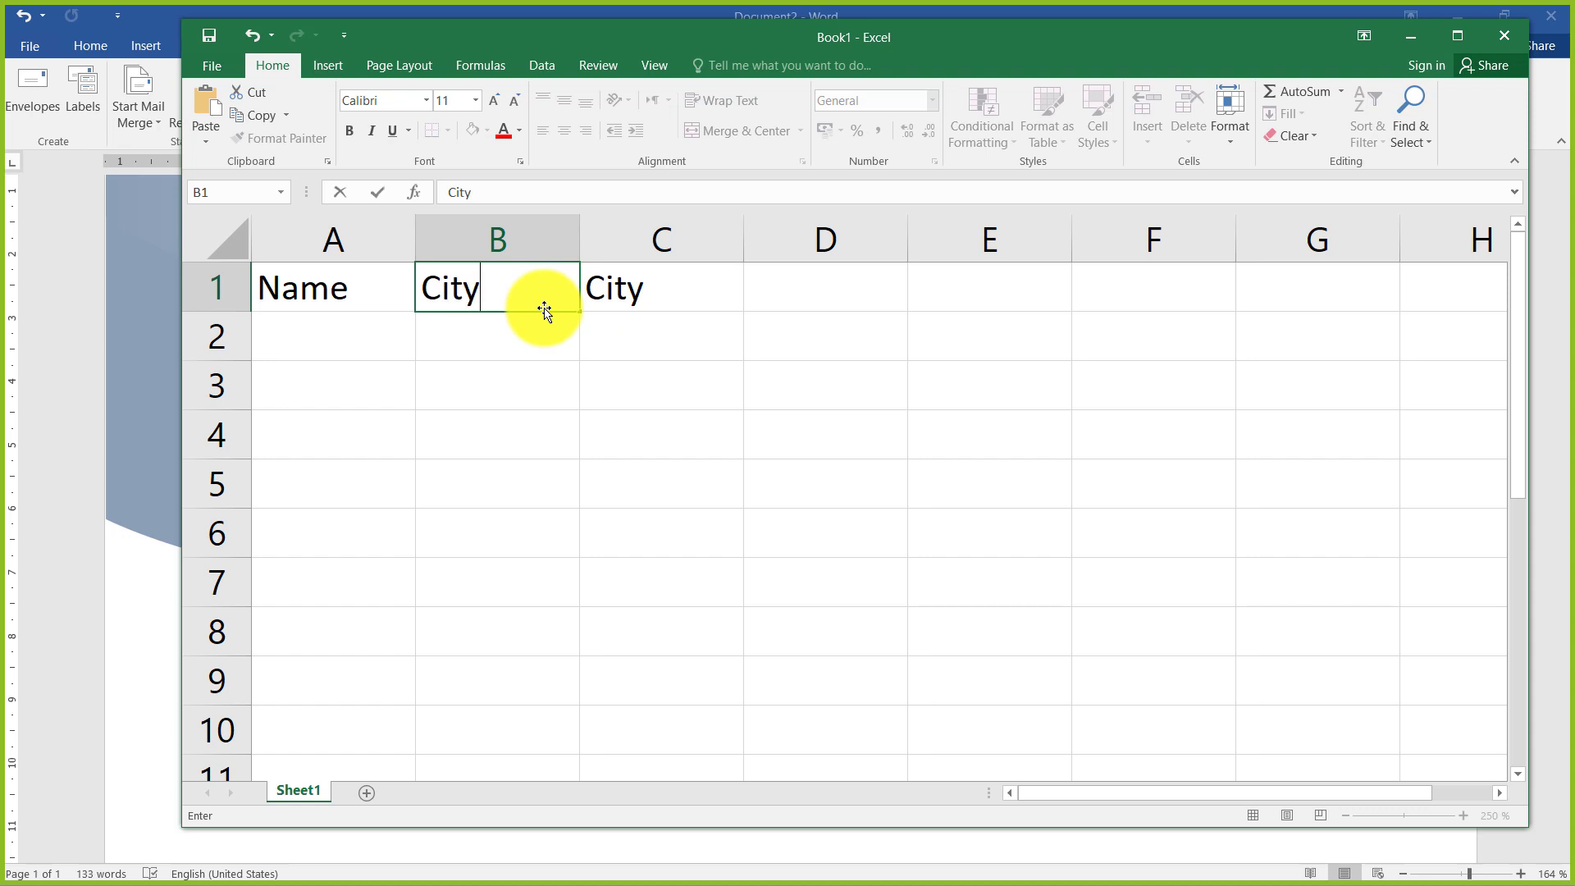
{"action": "left_click", "coordinate": [646, 302]}
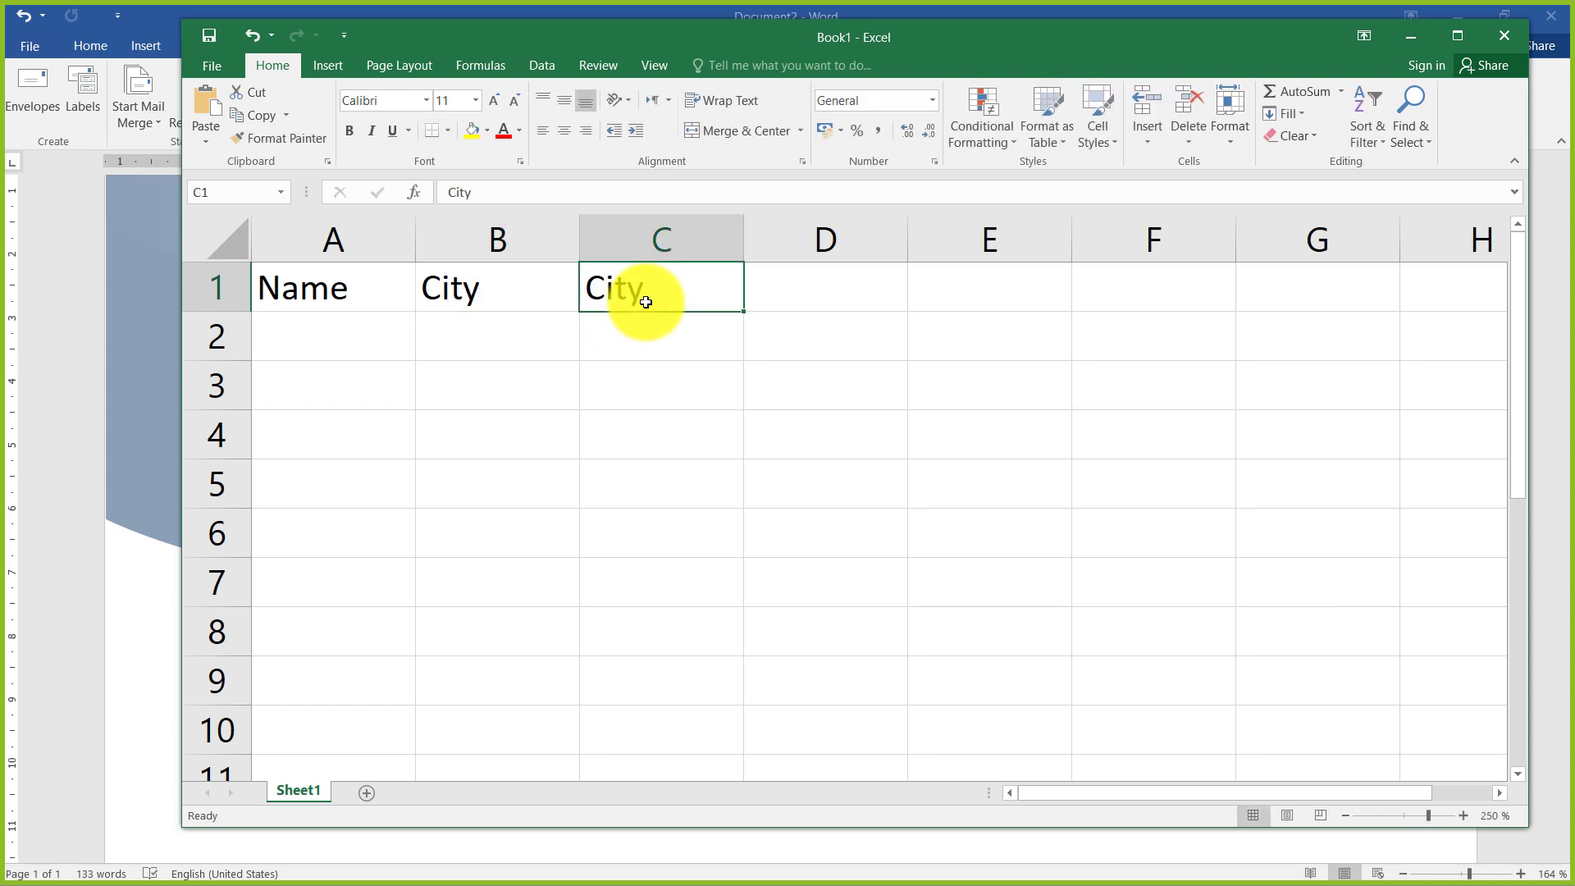
{"action": "type", "text": "Zipco"}
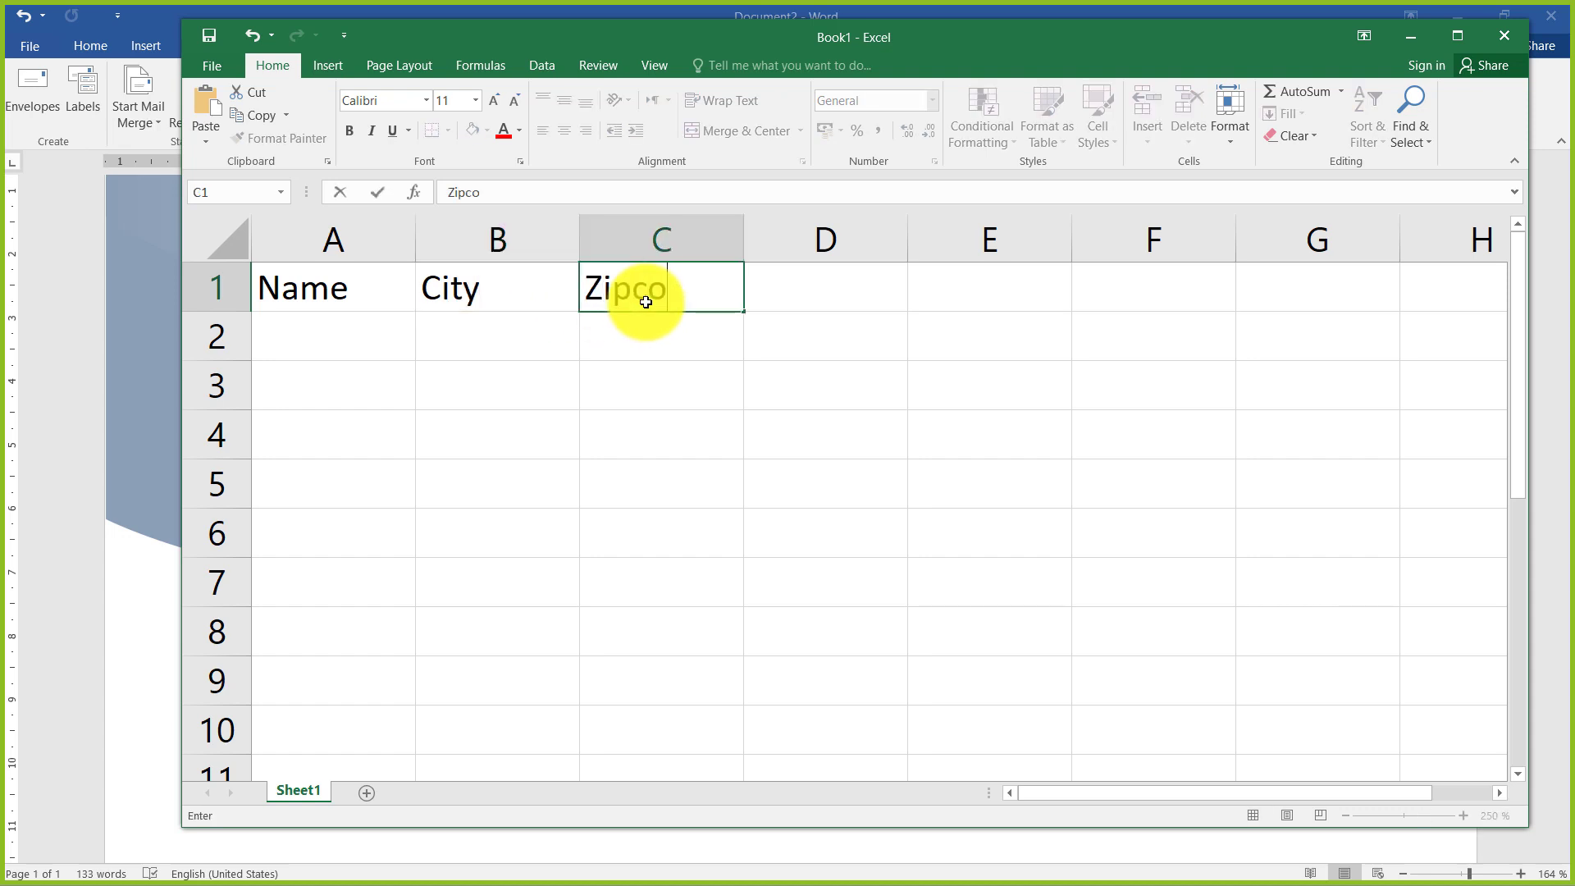
{"action": "type", "text": "de"}
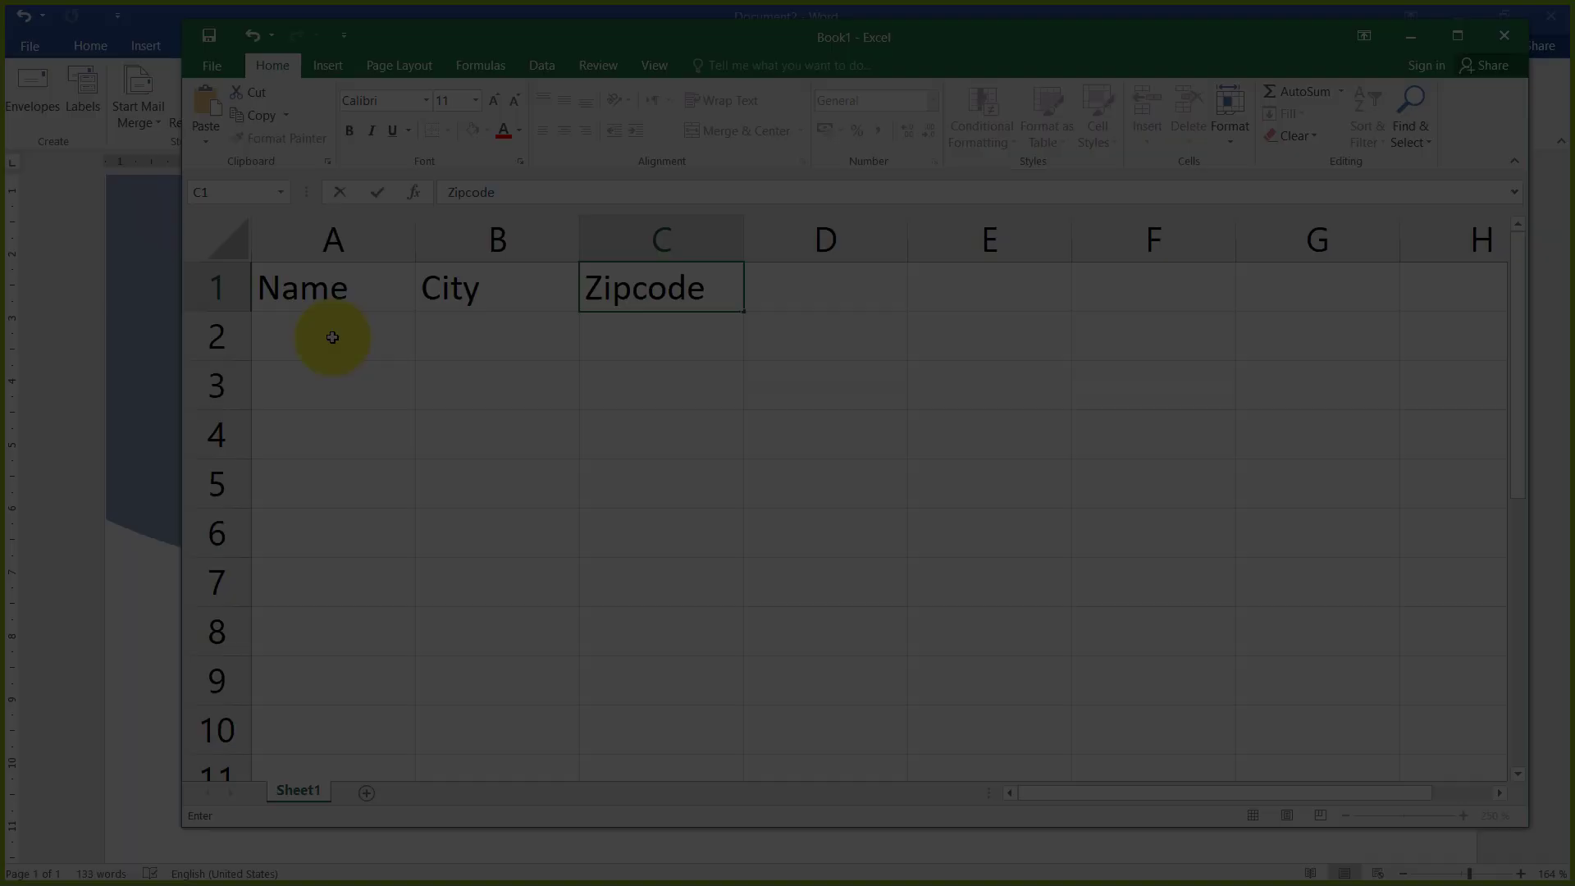
Fill row 2 with the first contact's name, the city Islamabad and the zip code 46000
{"action": "left_click", "coordinate": [327, 337]}
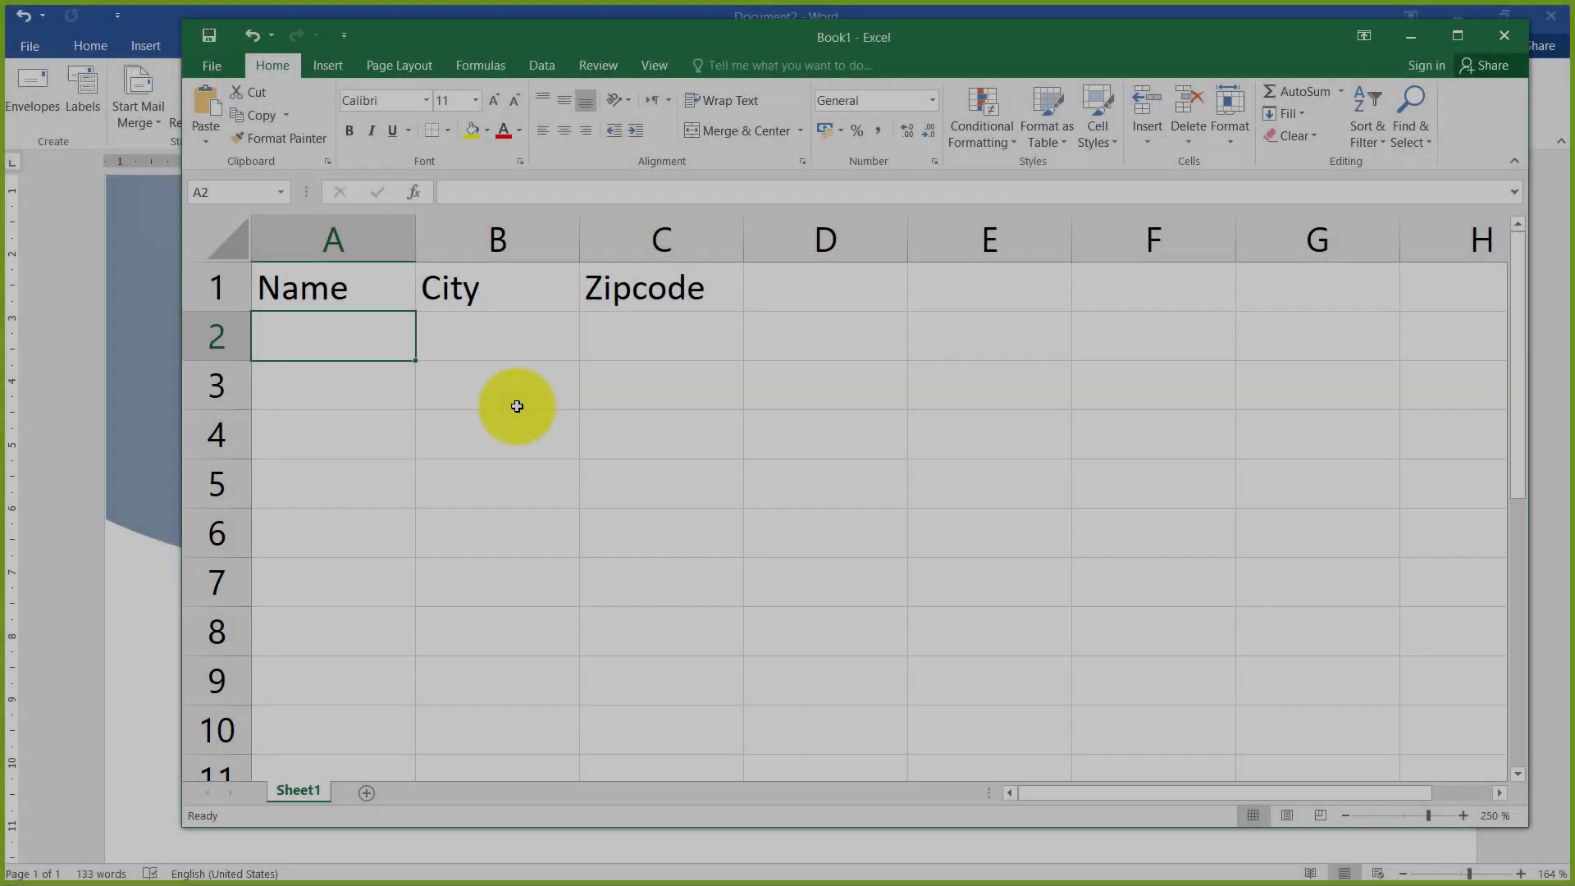
{"action": "type", "text": "Ali"}
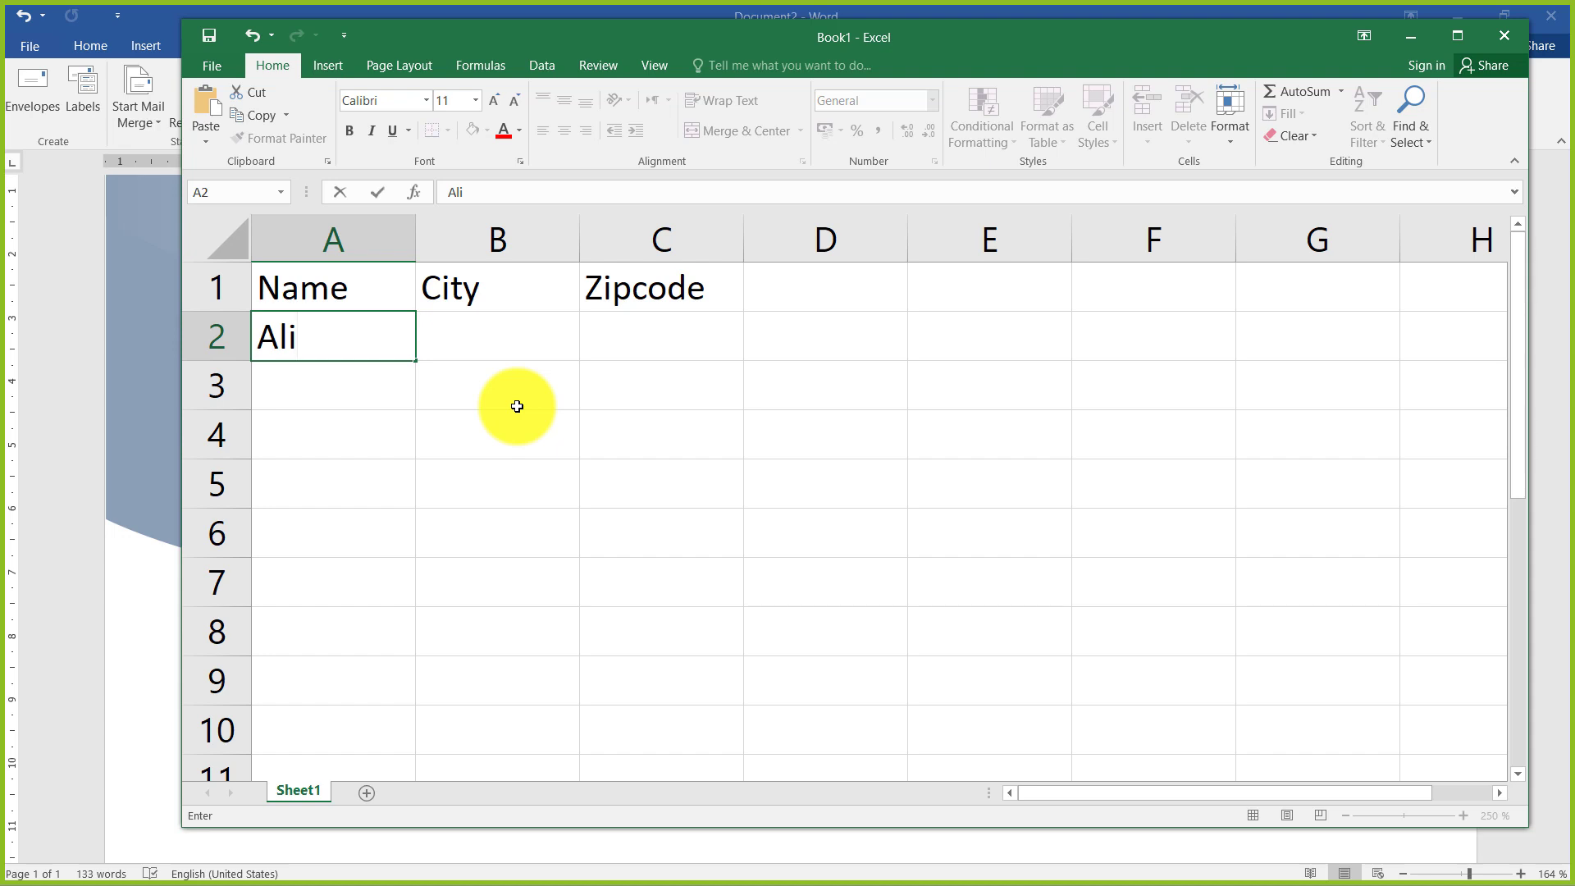
{"action": "key", "text": "Tab"}
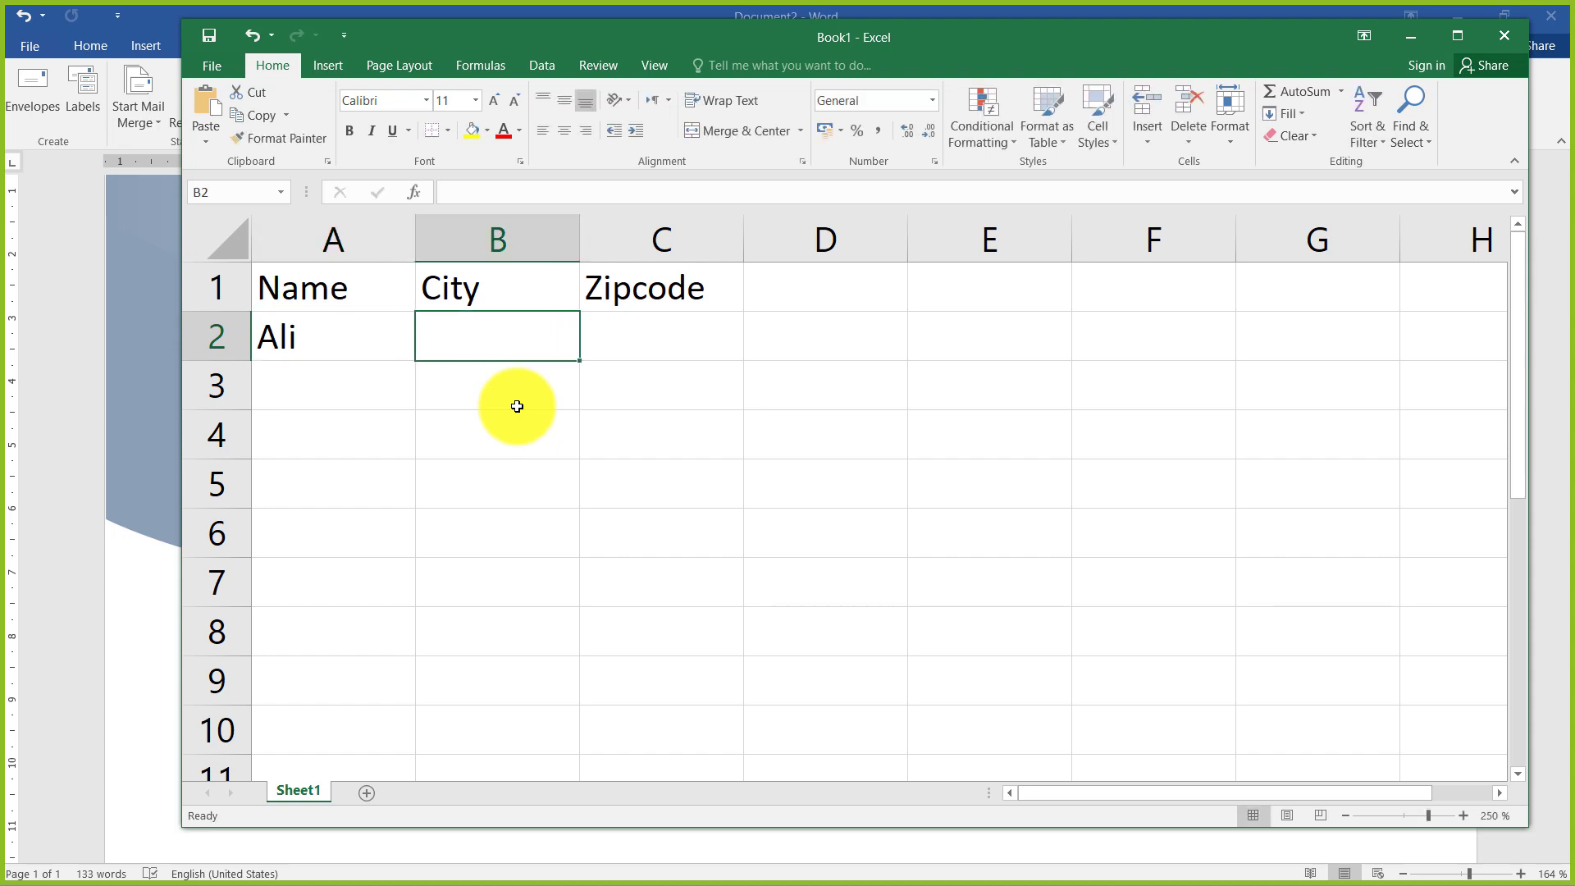
{"action": "type", "text": "ISlama"}
{"action": "key", "text": "BackSpace"}
{"action": "key", "text": "BackSpace"}
{"action": "key", "text": "BackSpace"}
{"action": "key", "text": "BackSpace"}
{"action": "key", "text": "BackSpace"}
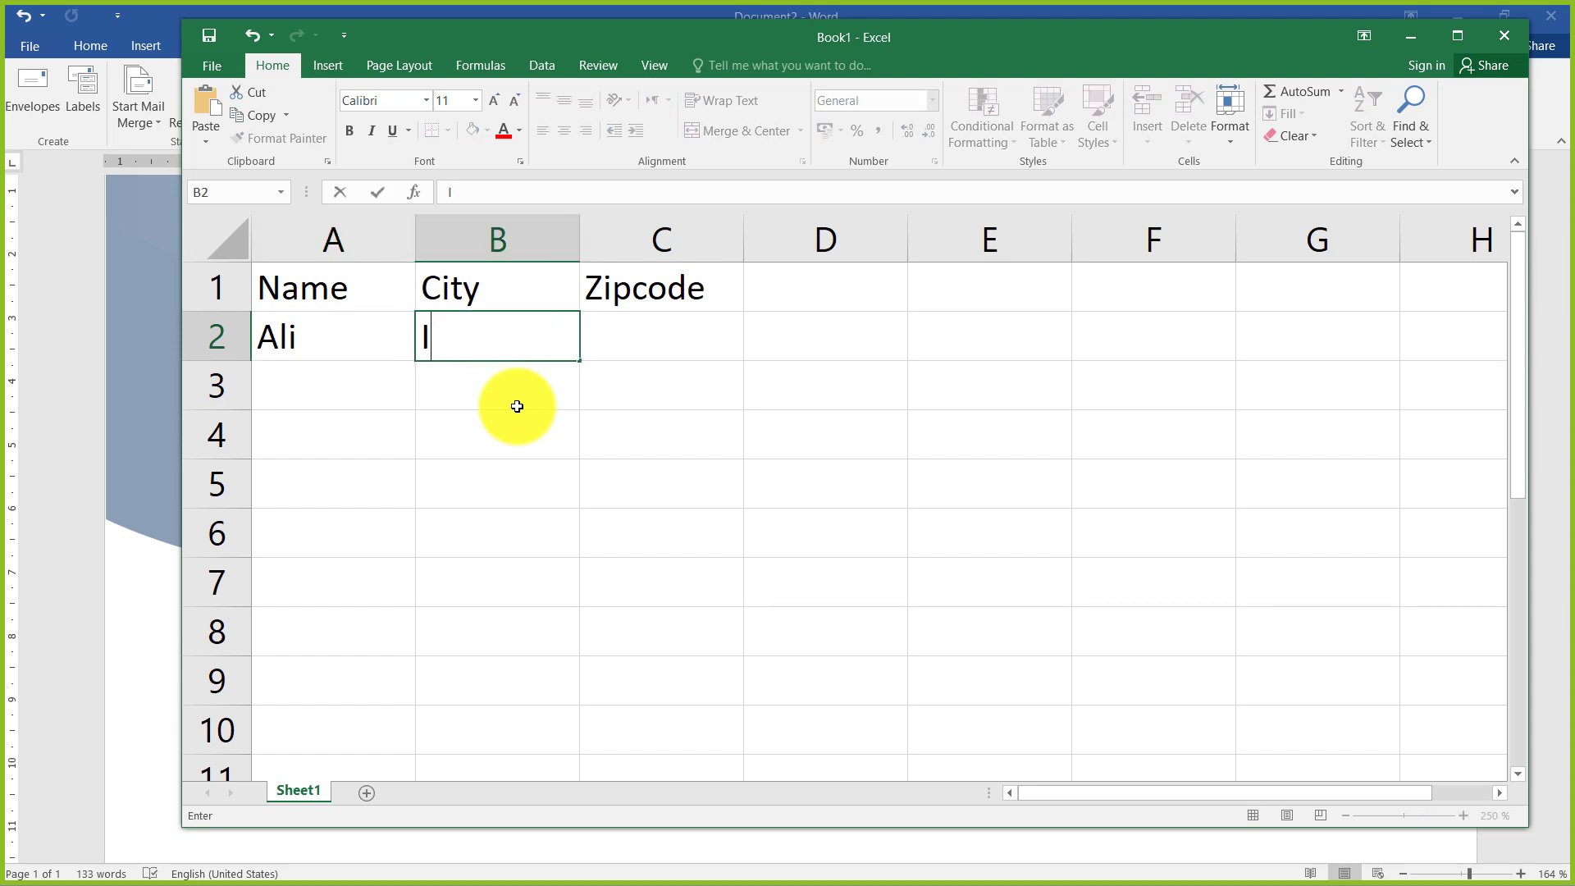
{"action": "type", "text": "slamabad"}
{"action": "key", "text": "Tab"}
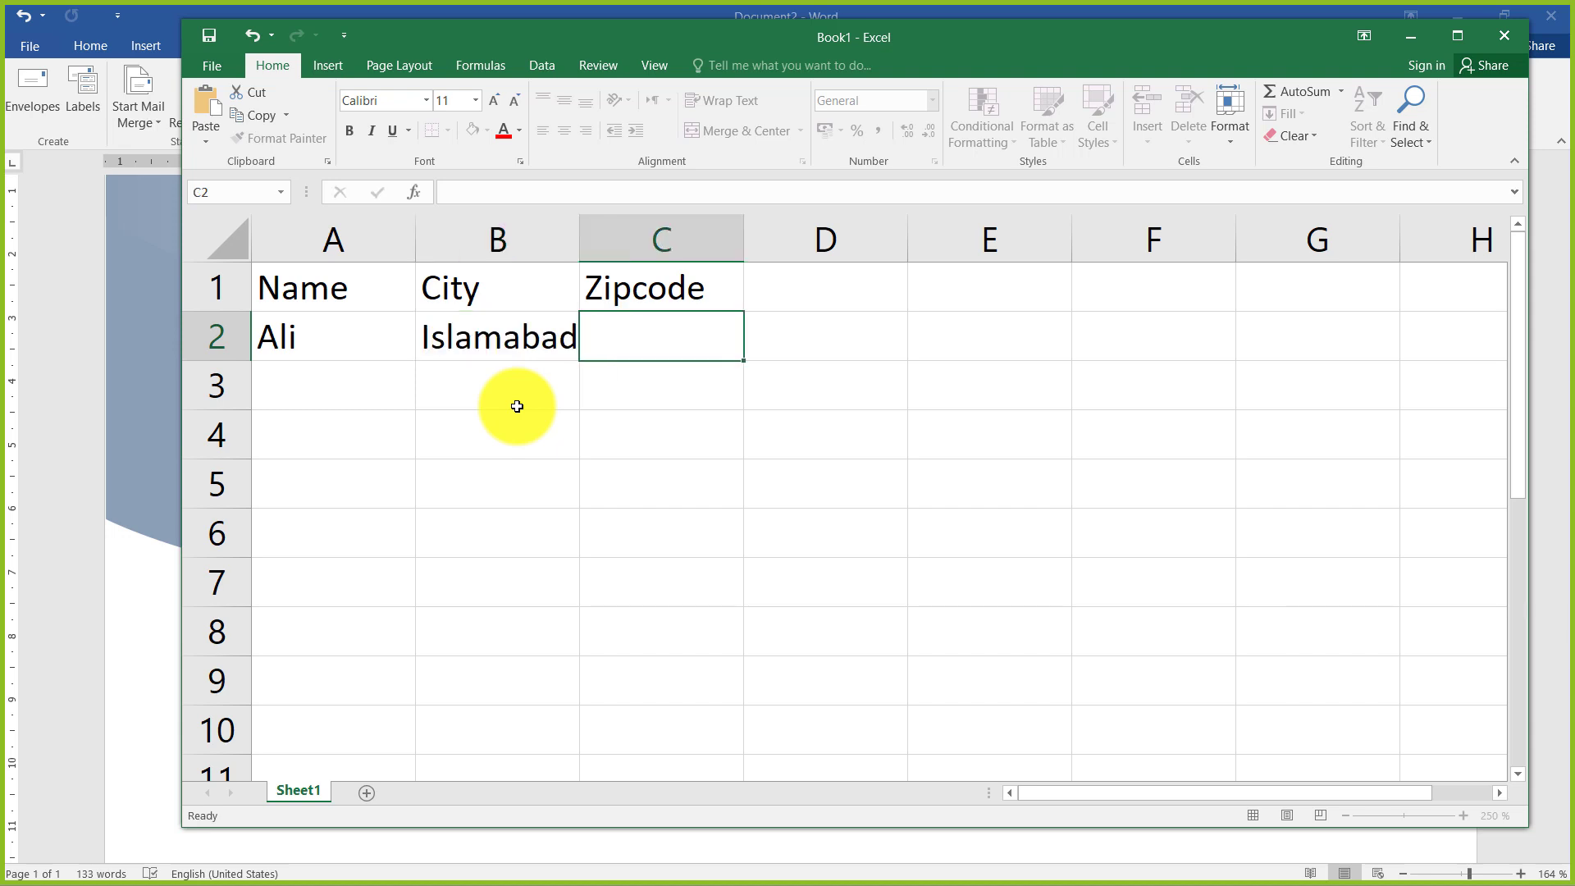
{"action": "type", "text": "46000"}
{"action": "key", "text": "Return"}
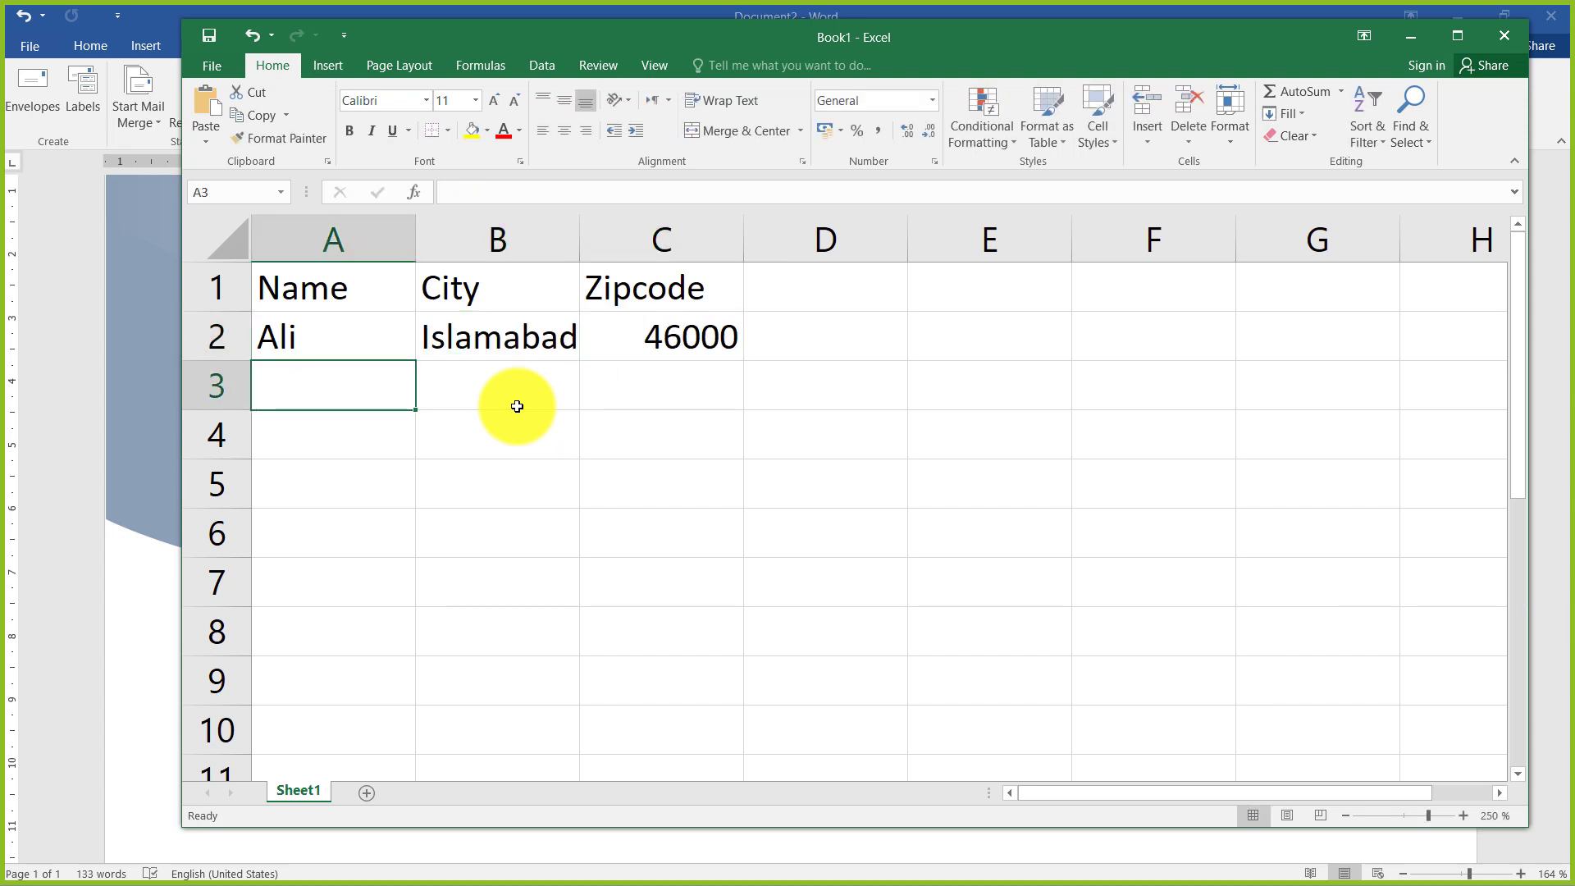
Fill row 3 with the second contact's name, the city Rawalpindi and the zip code 57000
{"action": "type", "text": "Ahmed"}
{"action": "key", "text": "Tab"}
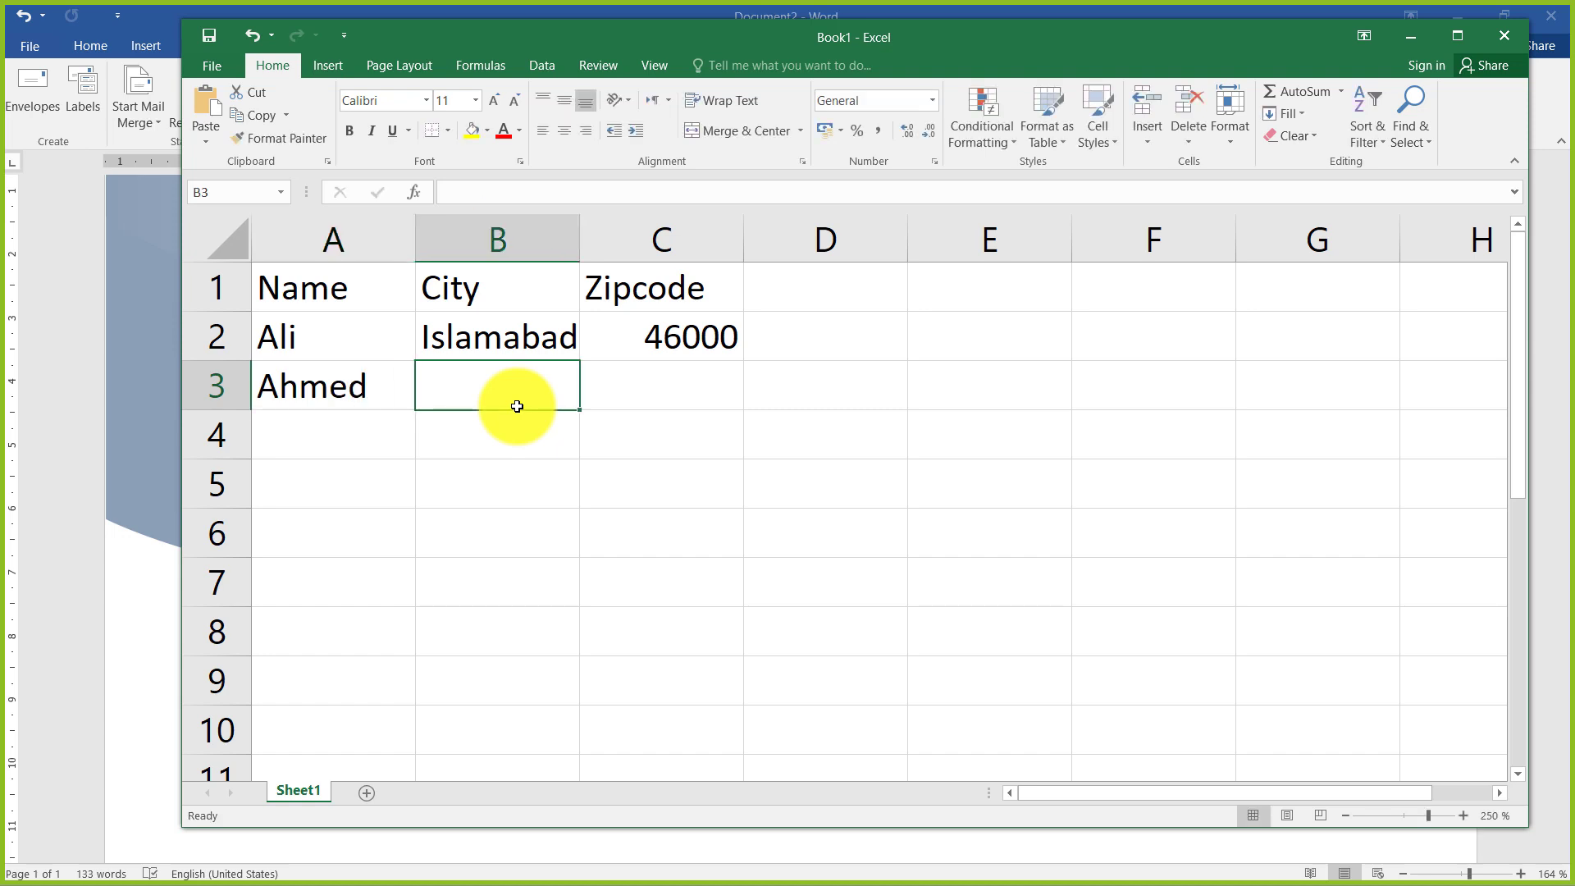
{"action": "type", "text": "Rawalp"}
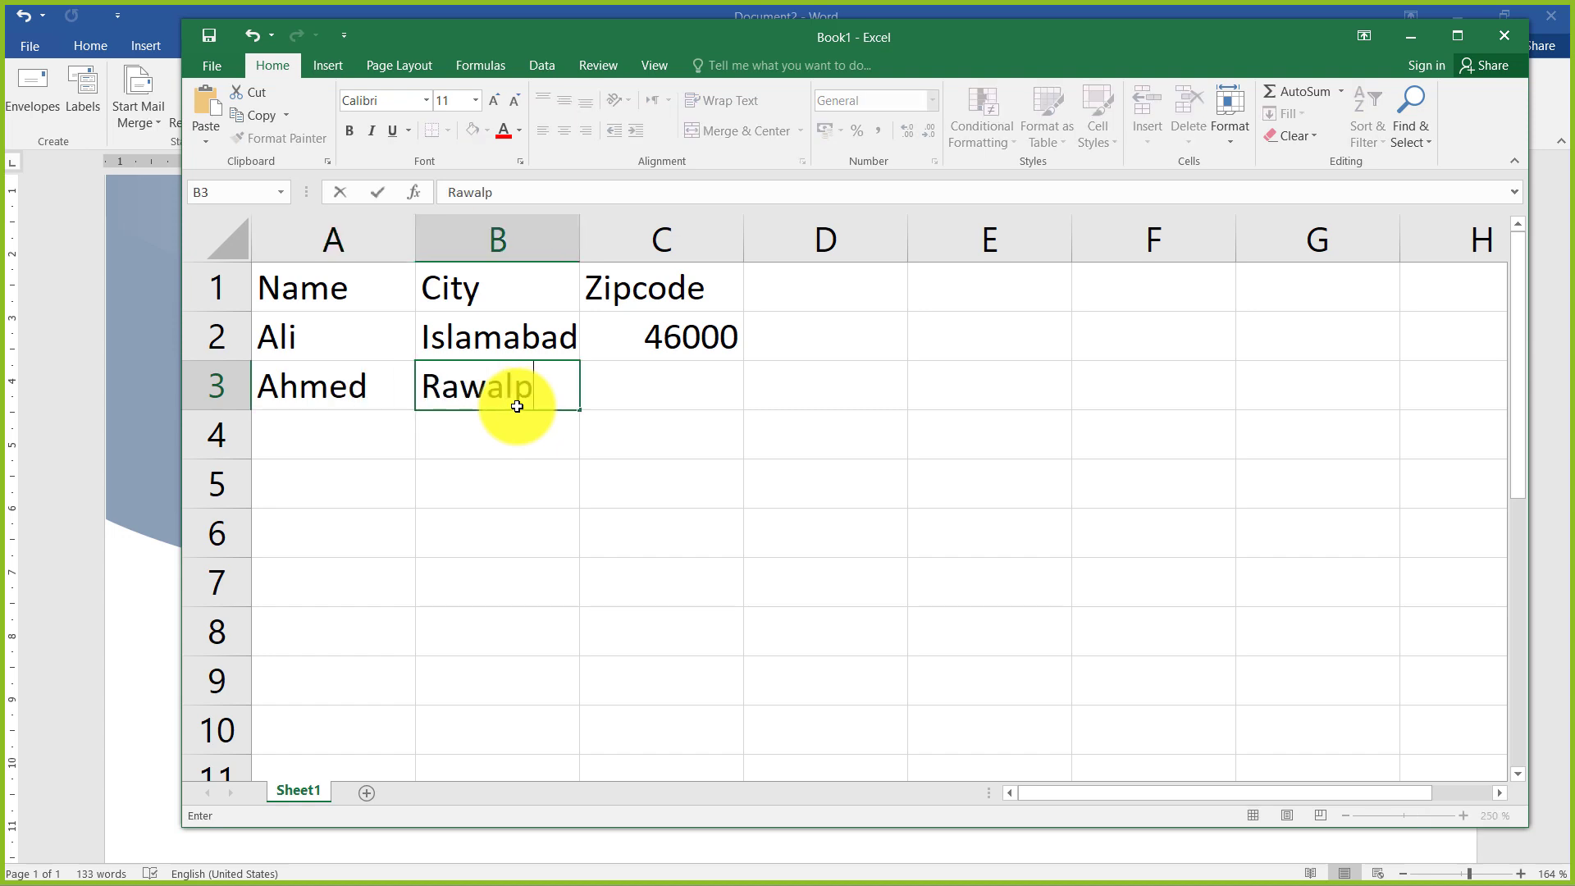
{"action": "type", "text": "indi"}
{"action": "key", "text": "Tab"}
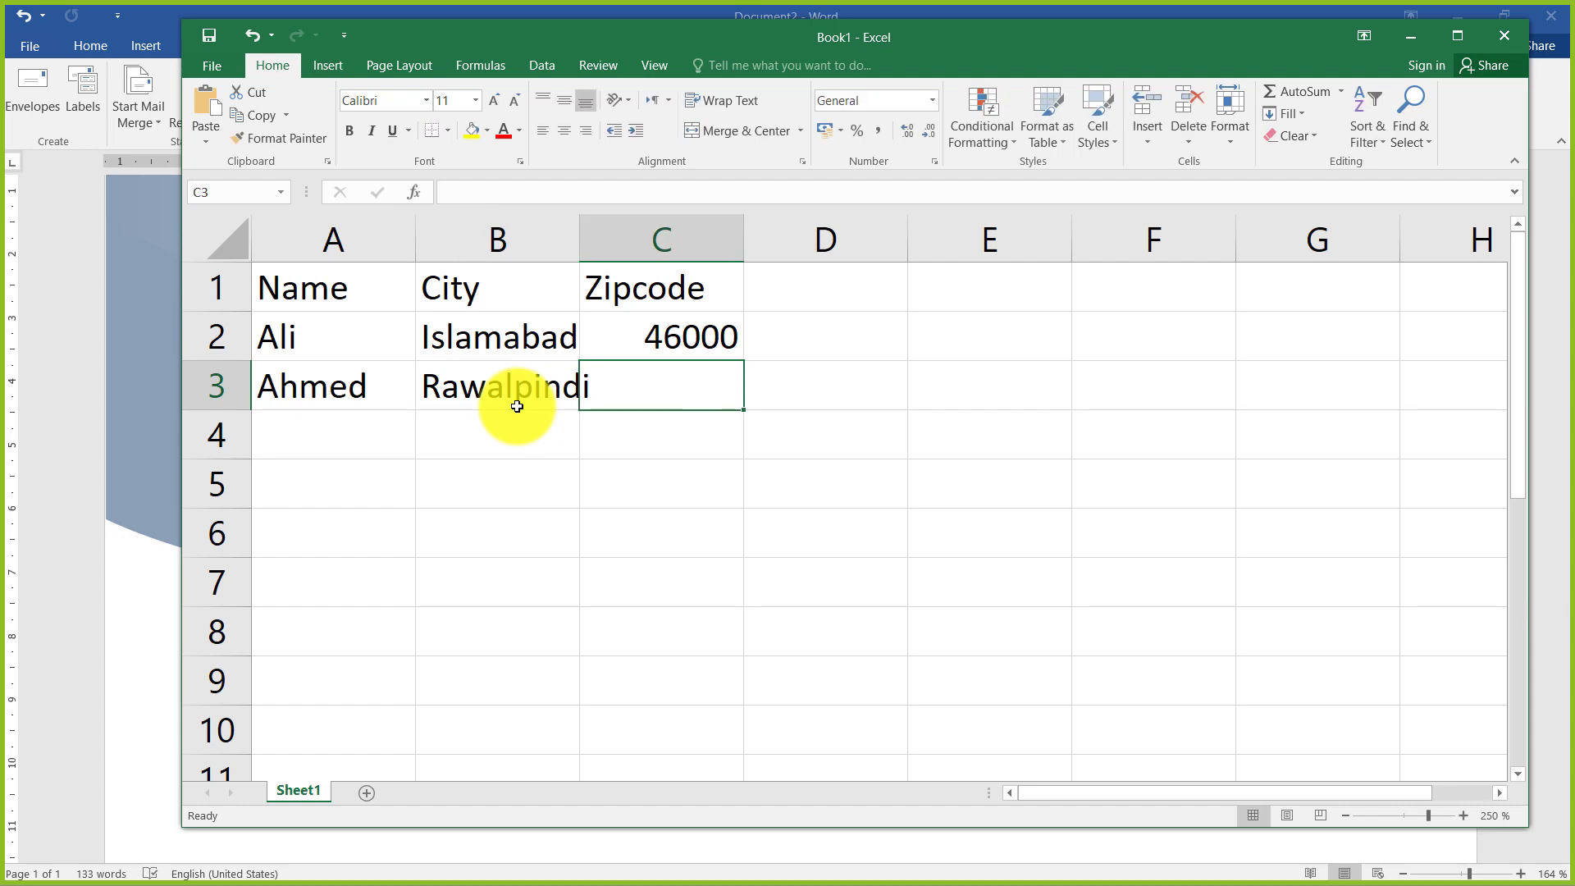
{"action": "type", "text": "57000"}
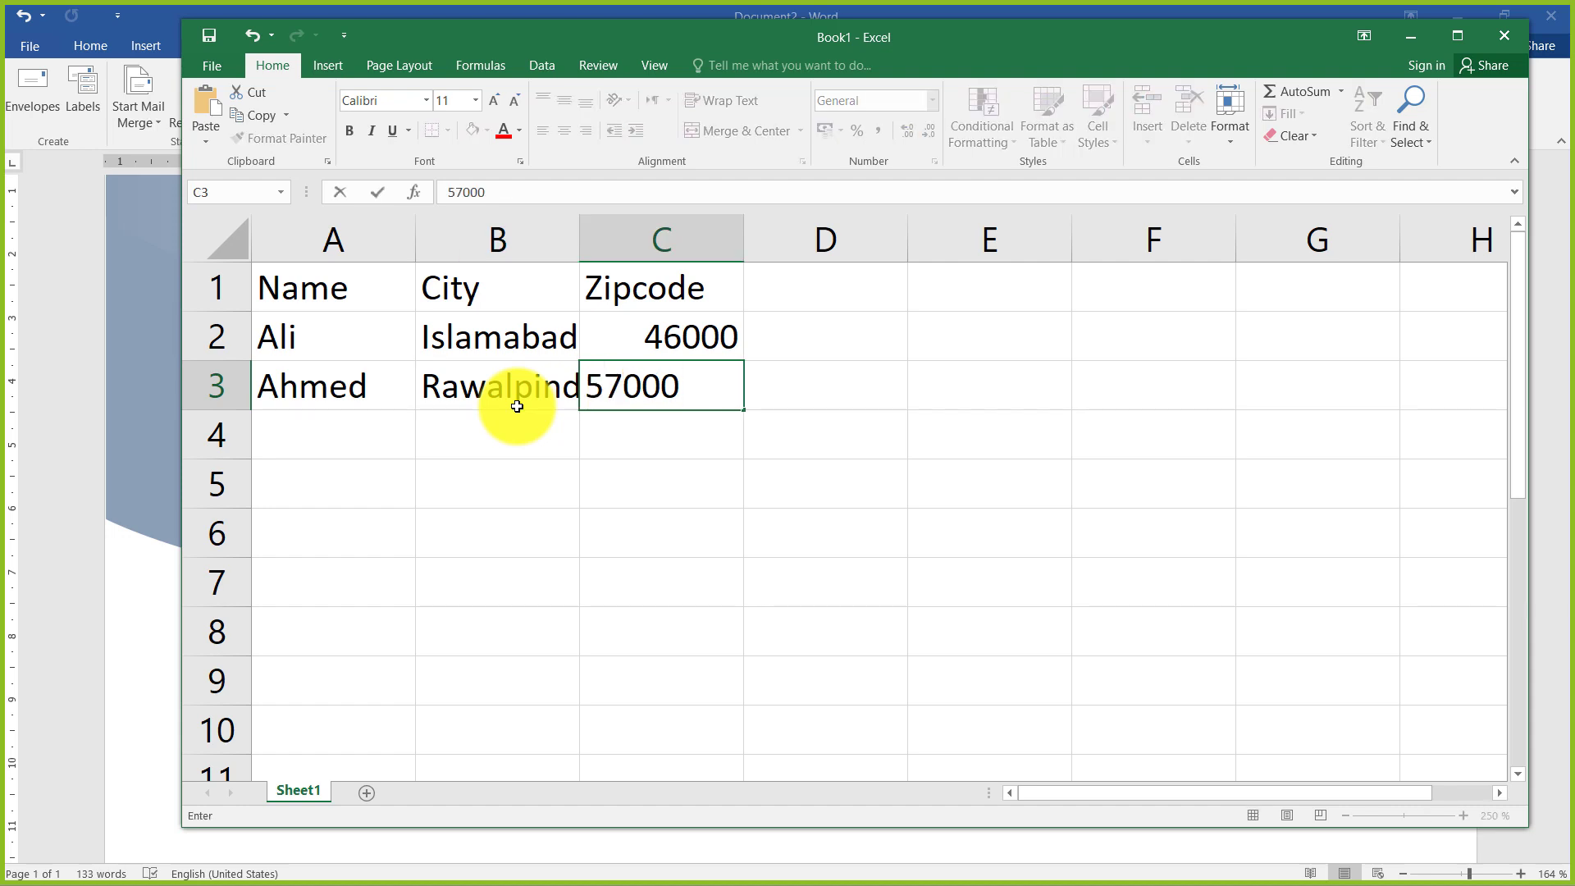
{"action": "key", "text": "Return"}
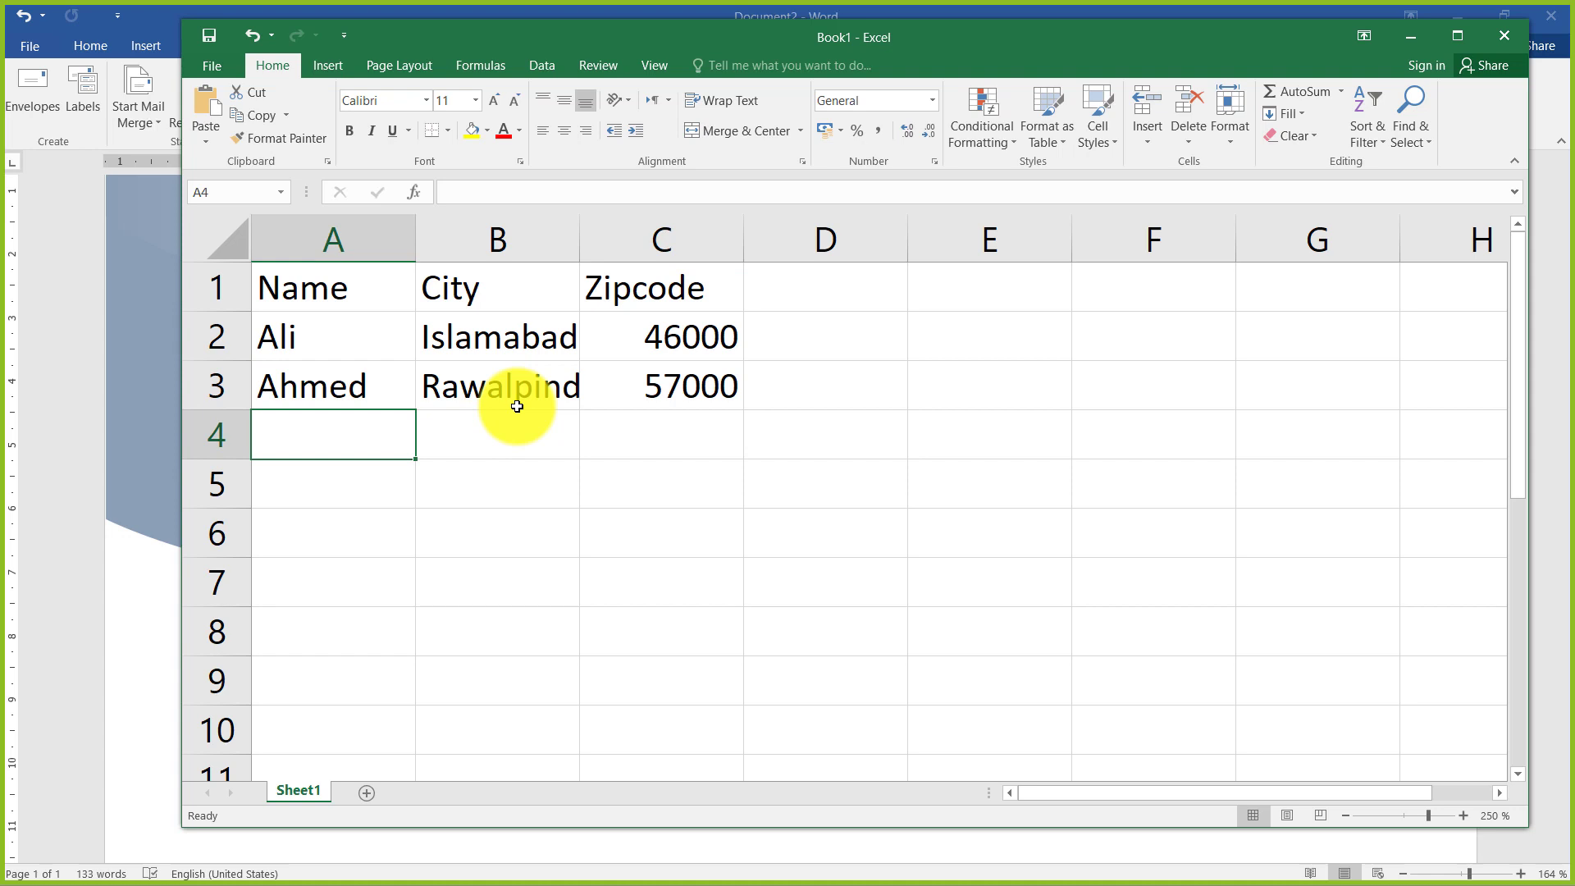
Enter the third contact's name in cell A4 and correct its spelling
{"action": "type", "text": "La"}
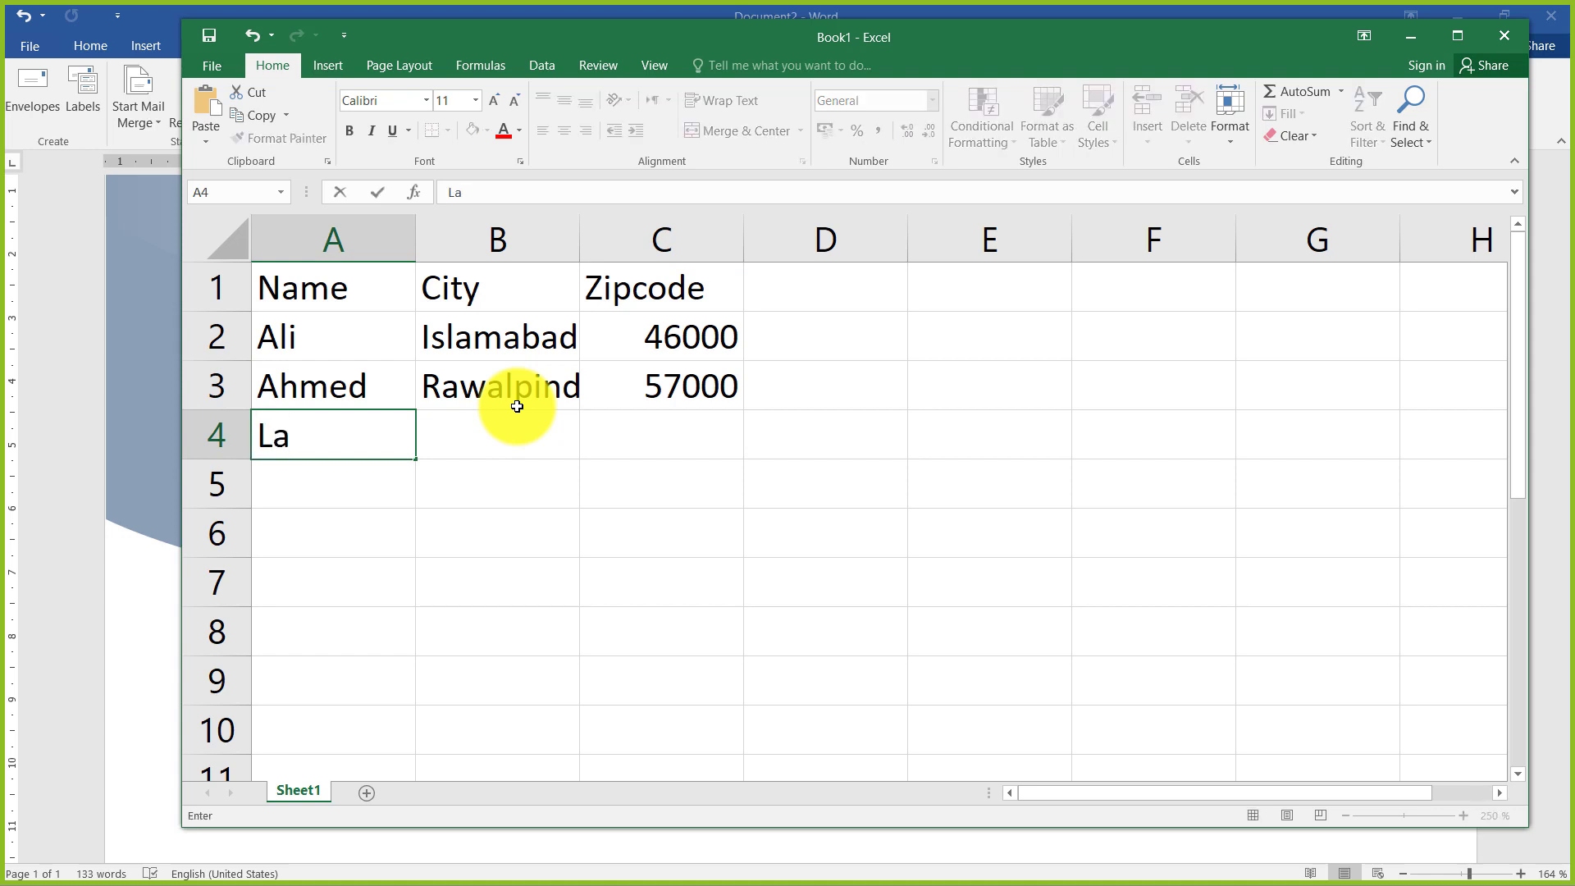
{"action": "key", "text": "BackSpace"}
{"action": "key", "text": "BackSpace"}
{"action": "type", "text": "Bilala"}
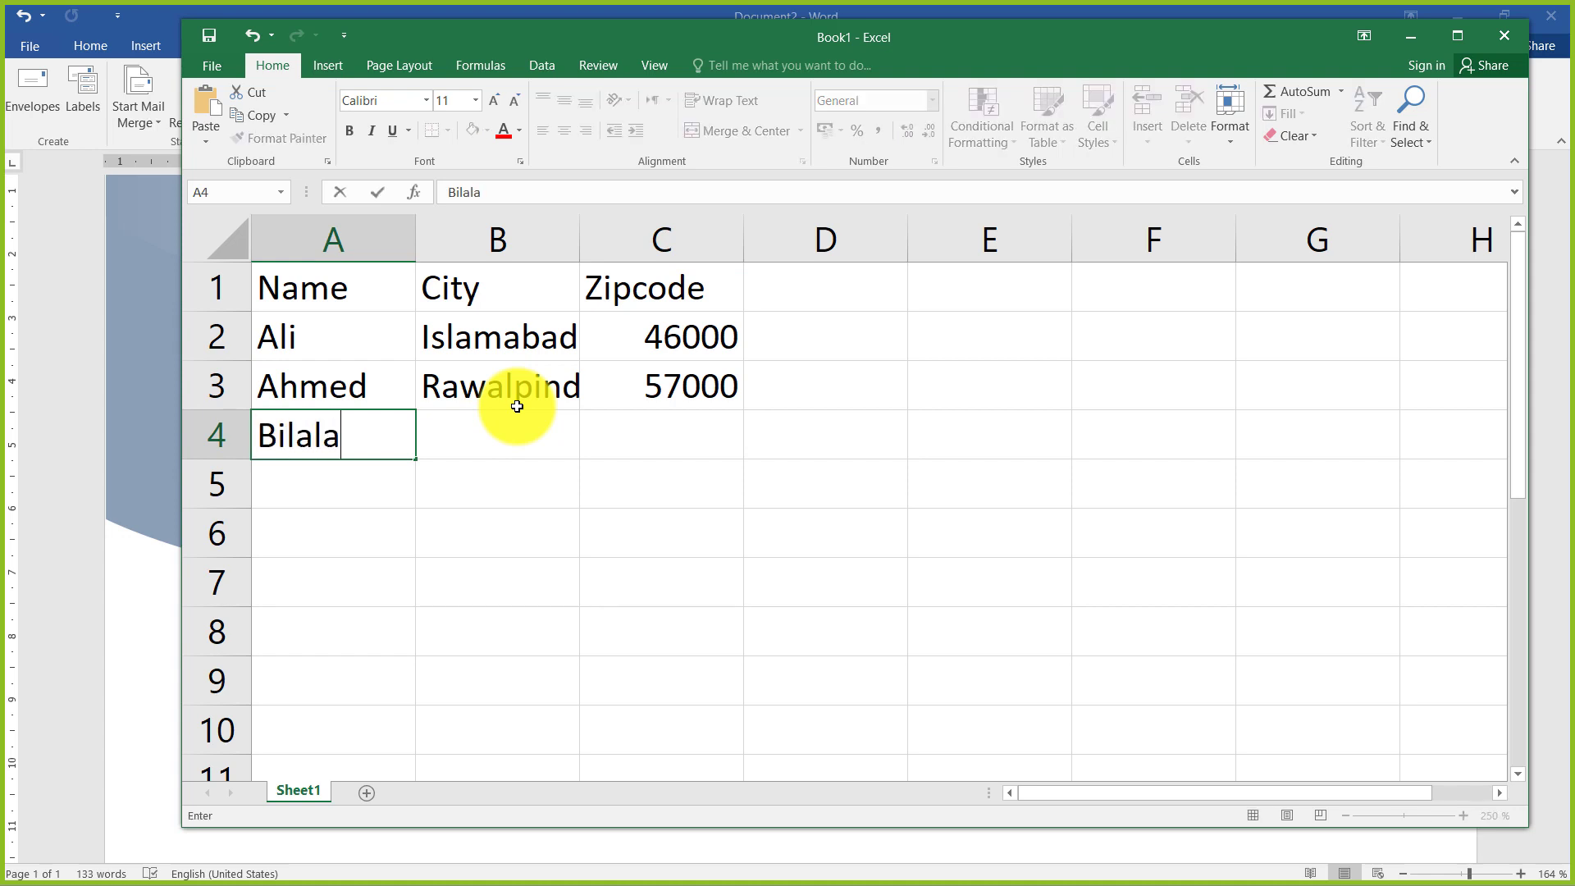
{"action": "key", "text": "Tab"}
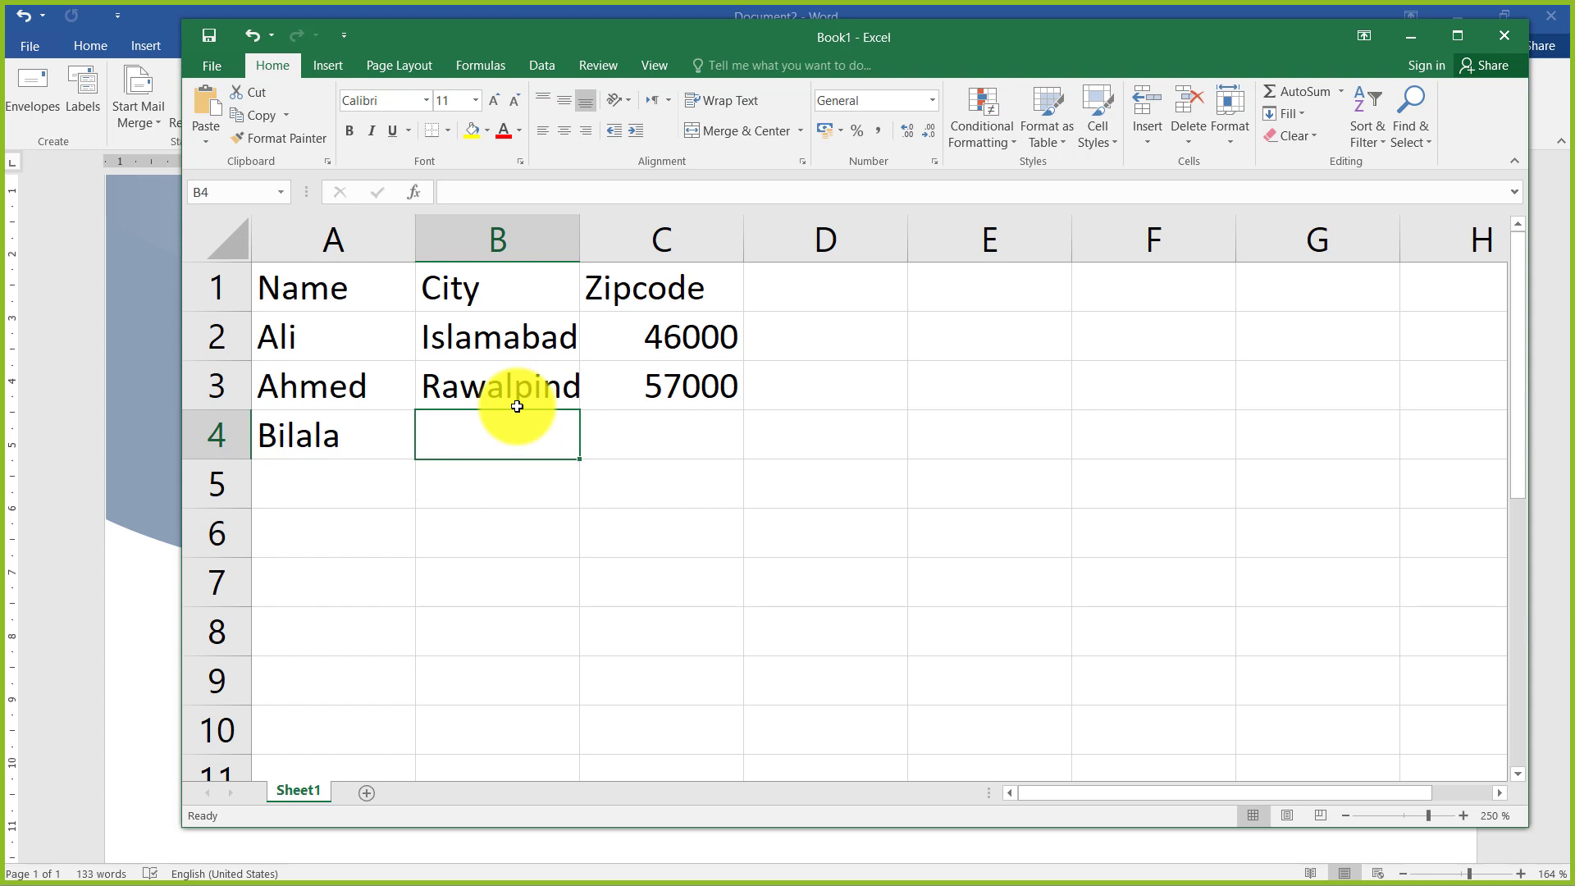
{"action": "double_click", "coordinate": [373, 435]}
{"action": "key", "text": "BackSpace"}
{"action": "key", "text": "Tab"}
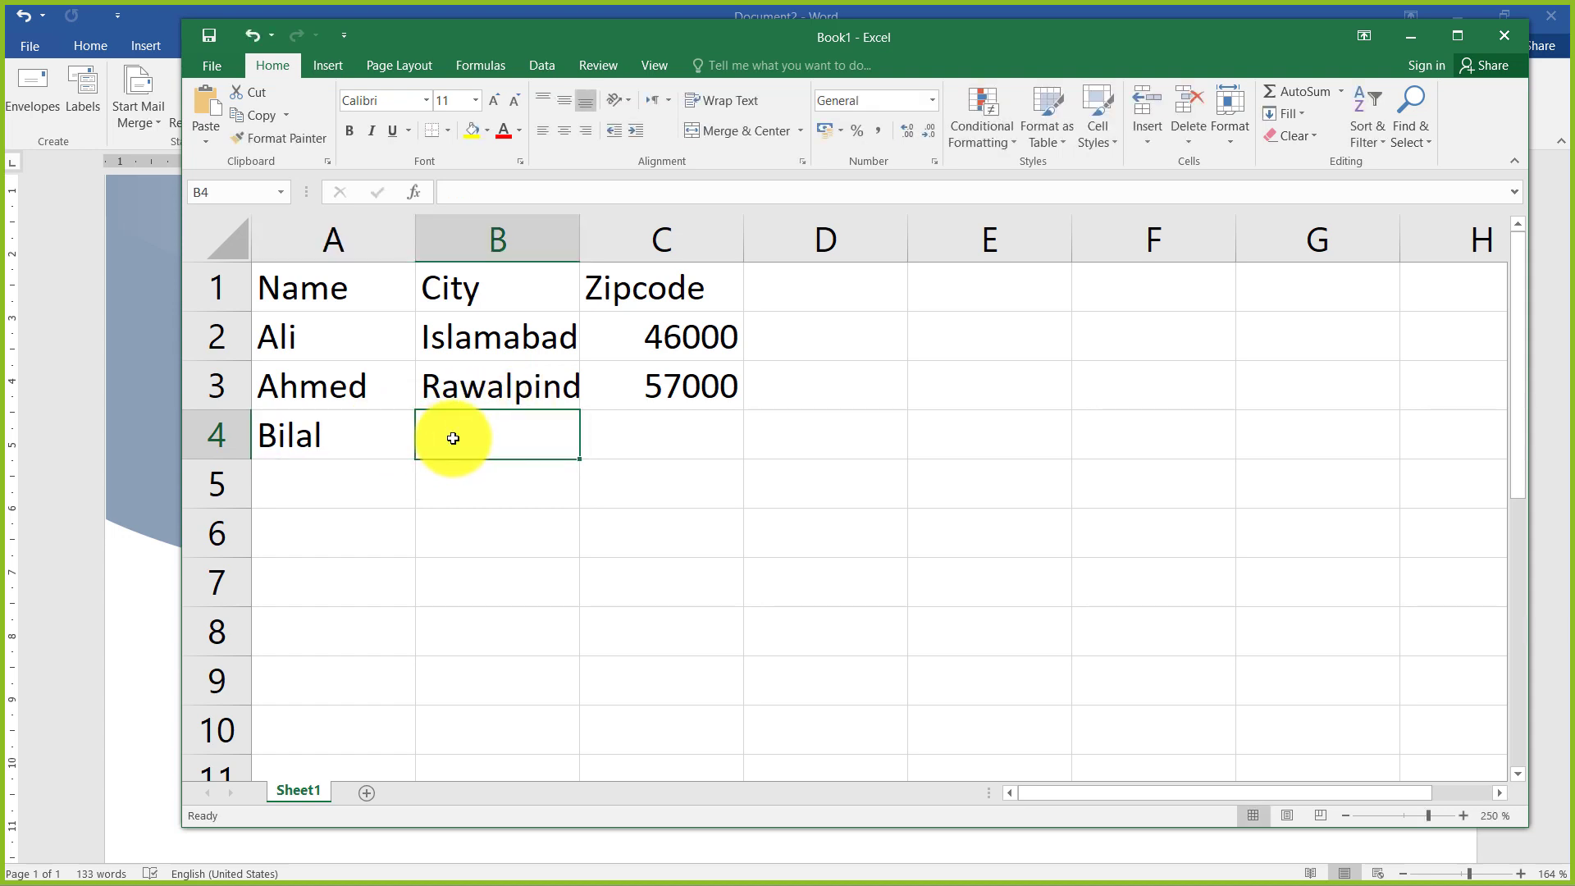
Complete row 4 with the city Lahore and the zip code 41000
{"action": "type", "text": "Lahore"}
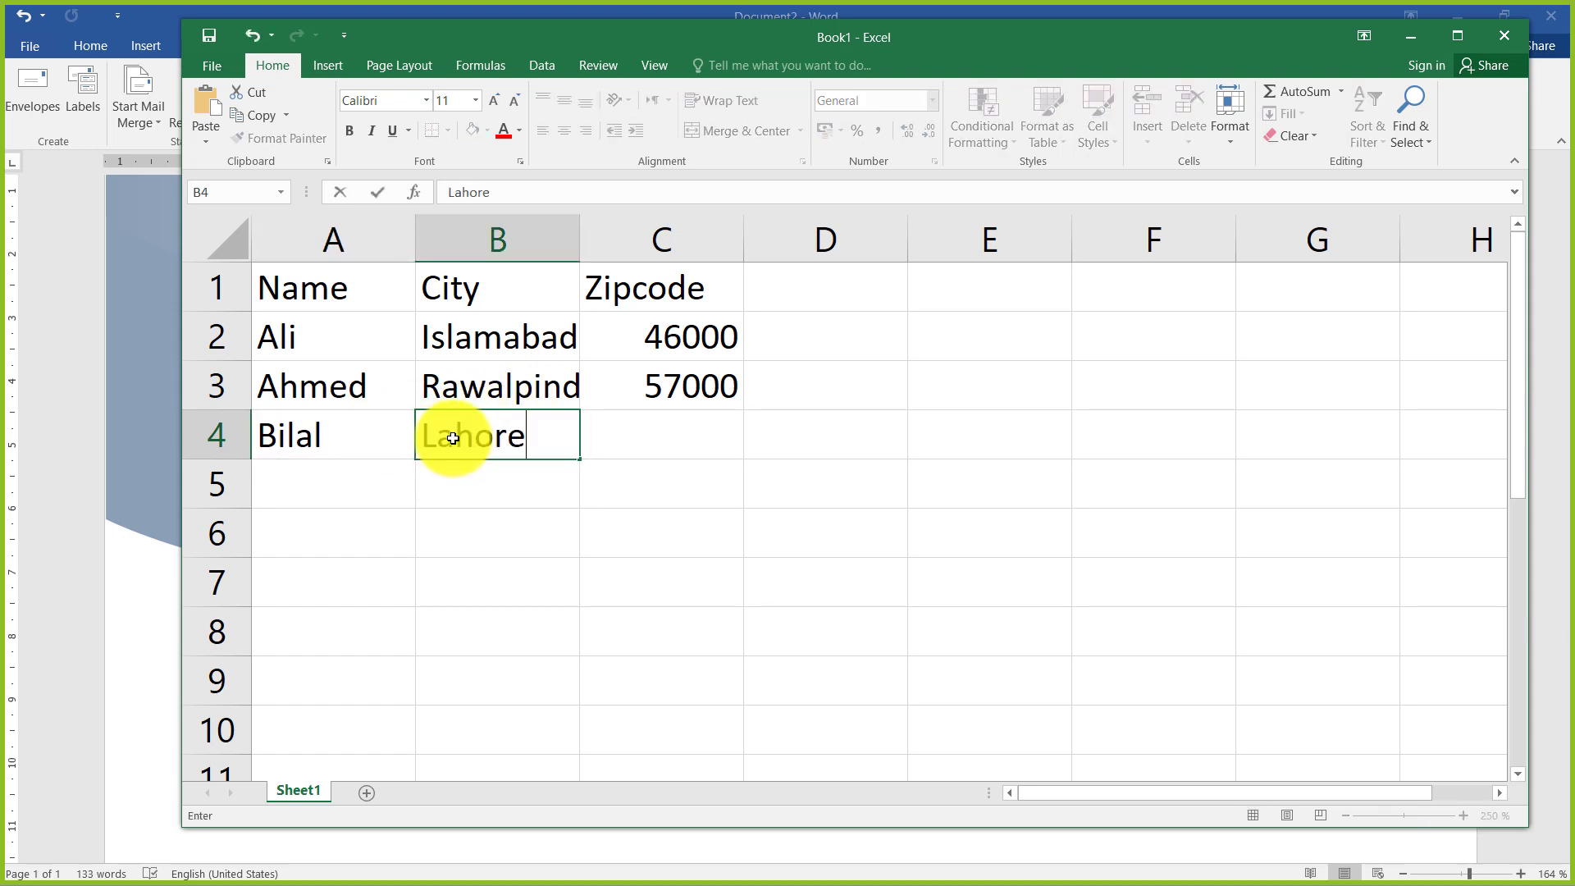
{"action": "left_click", "coordinate": [617, 438]}
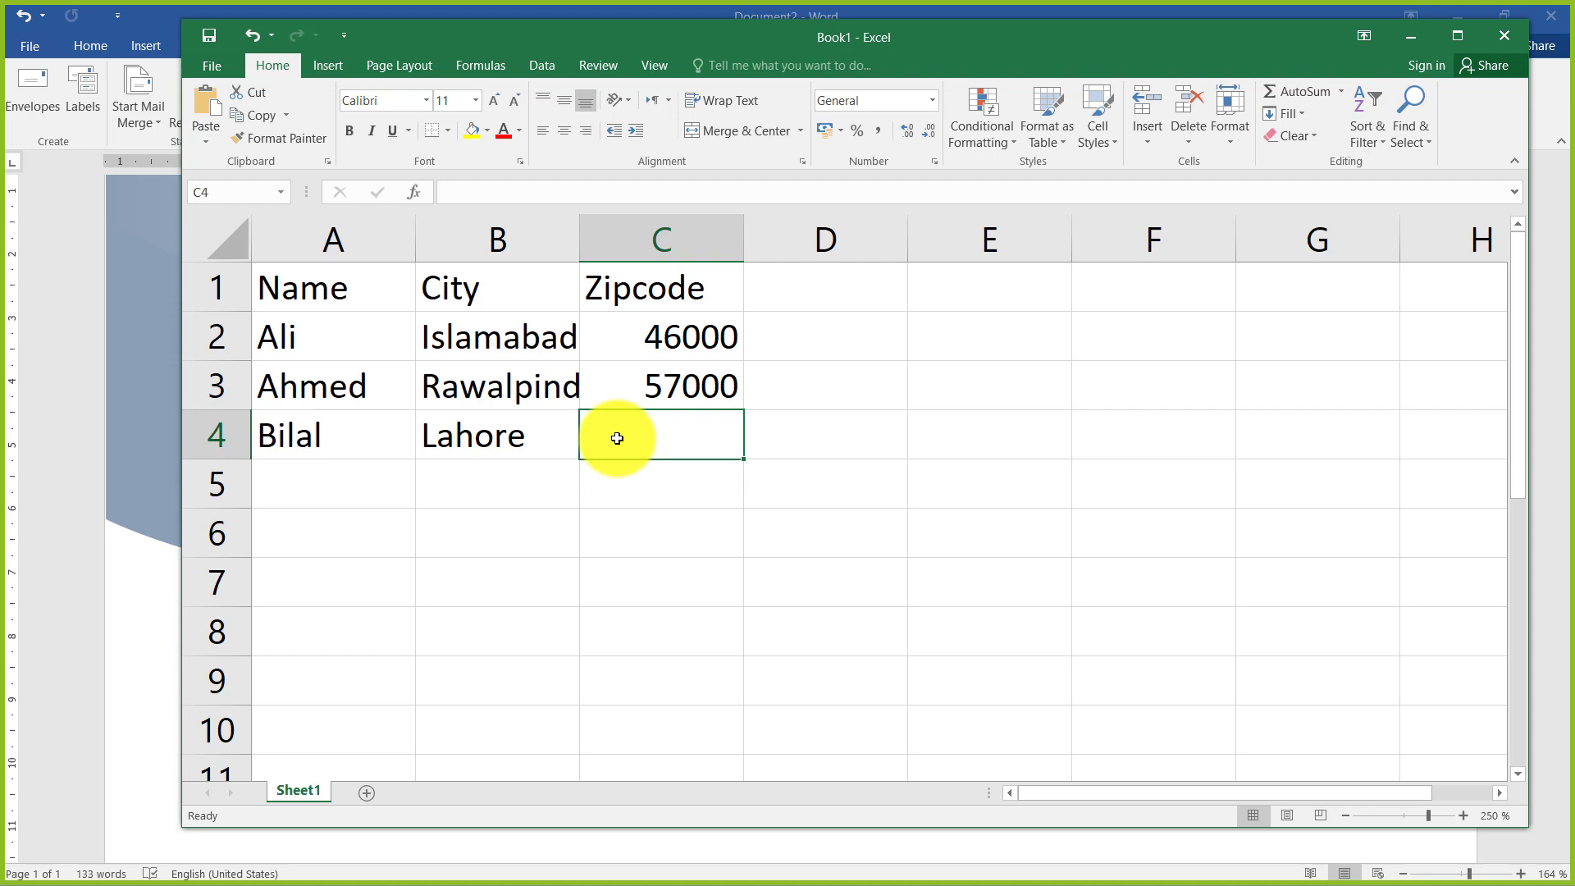
{"action": "type", "text": "41000"}
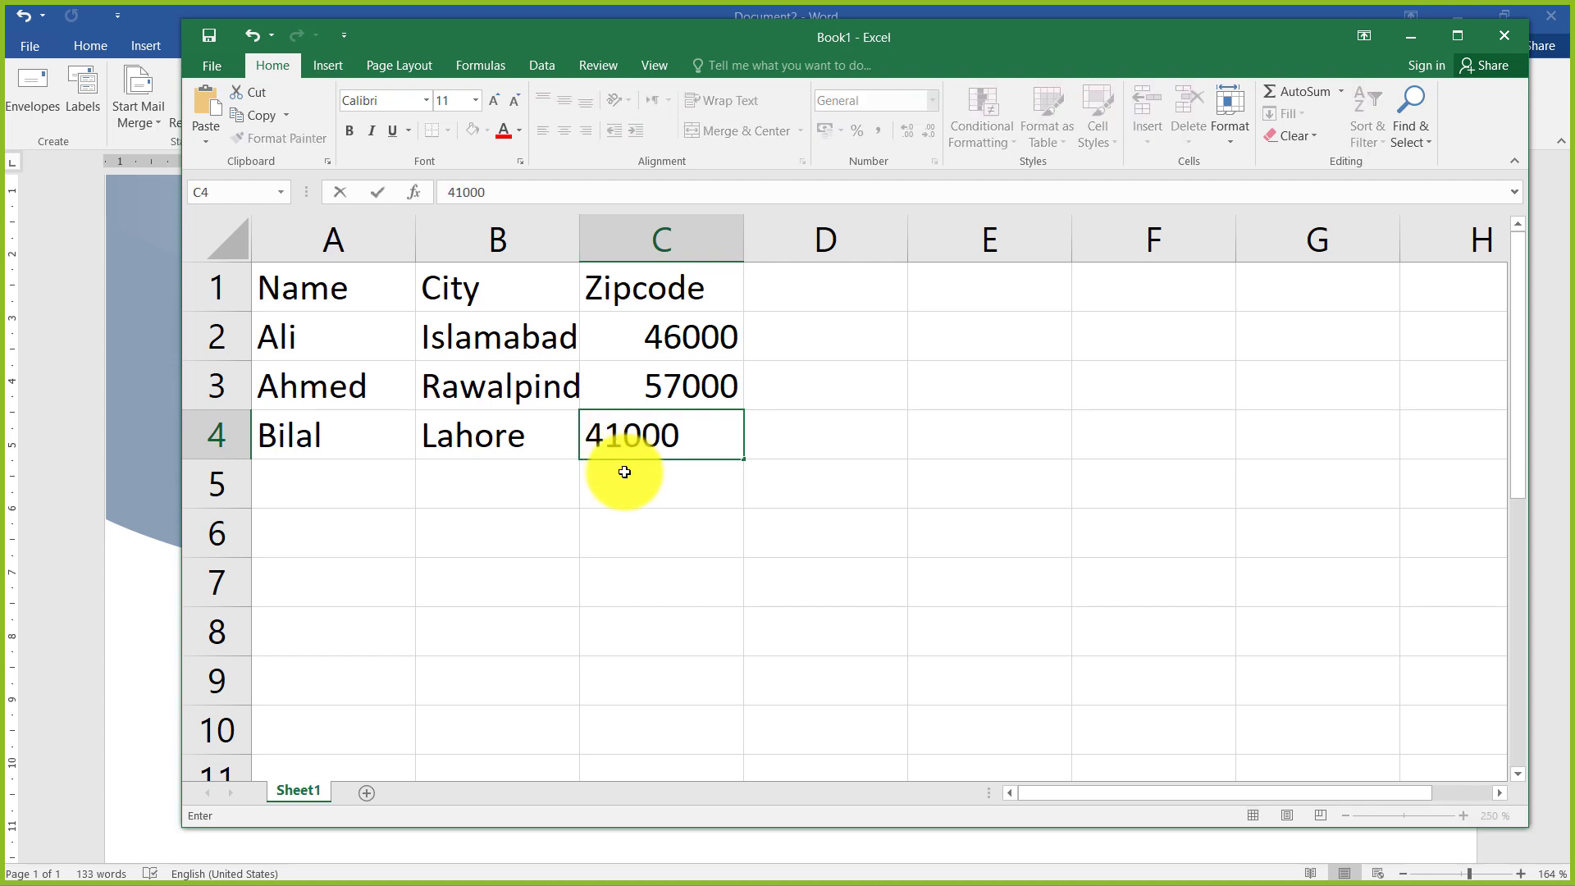
{"action": "left_click", "coordinate": [625, 472]}
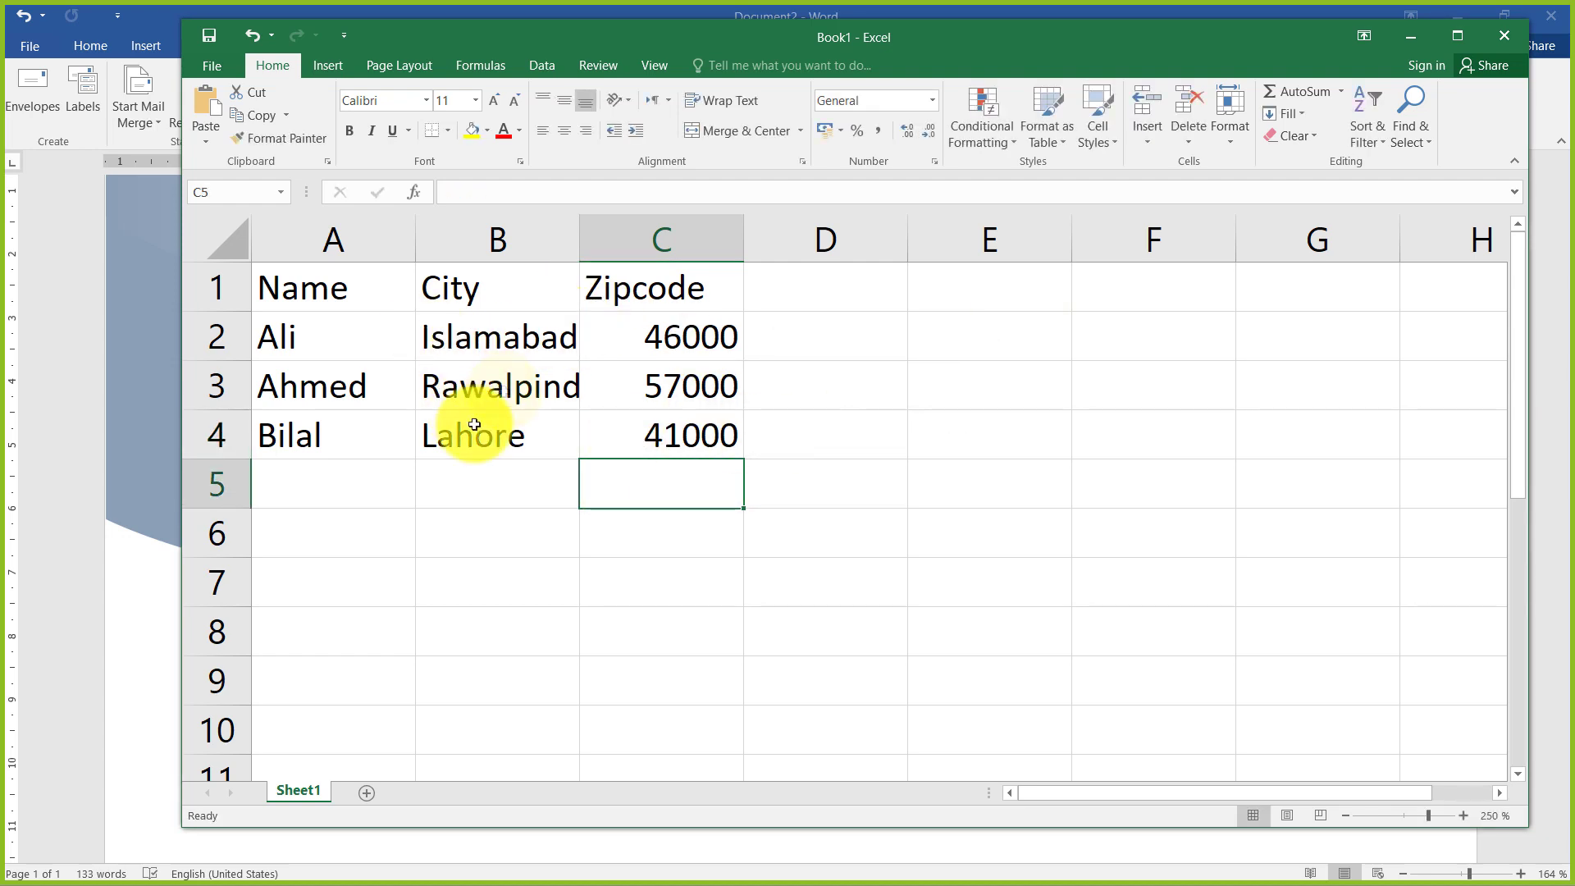
Save the workbook to the Desktop as an Excel Workbook named addressbook
{"action": "left_click", "coordinate": [474, 424]}
{"action": "key", "text": "ctrl+s"}
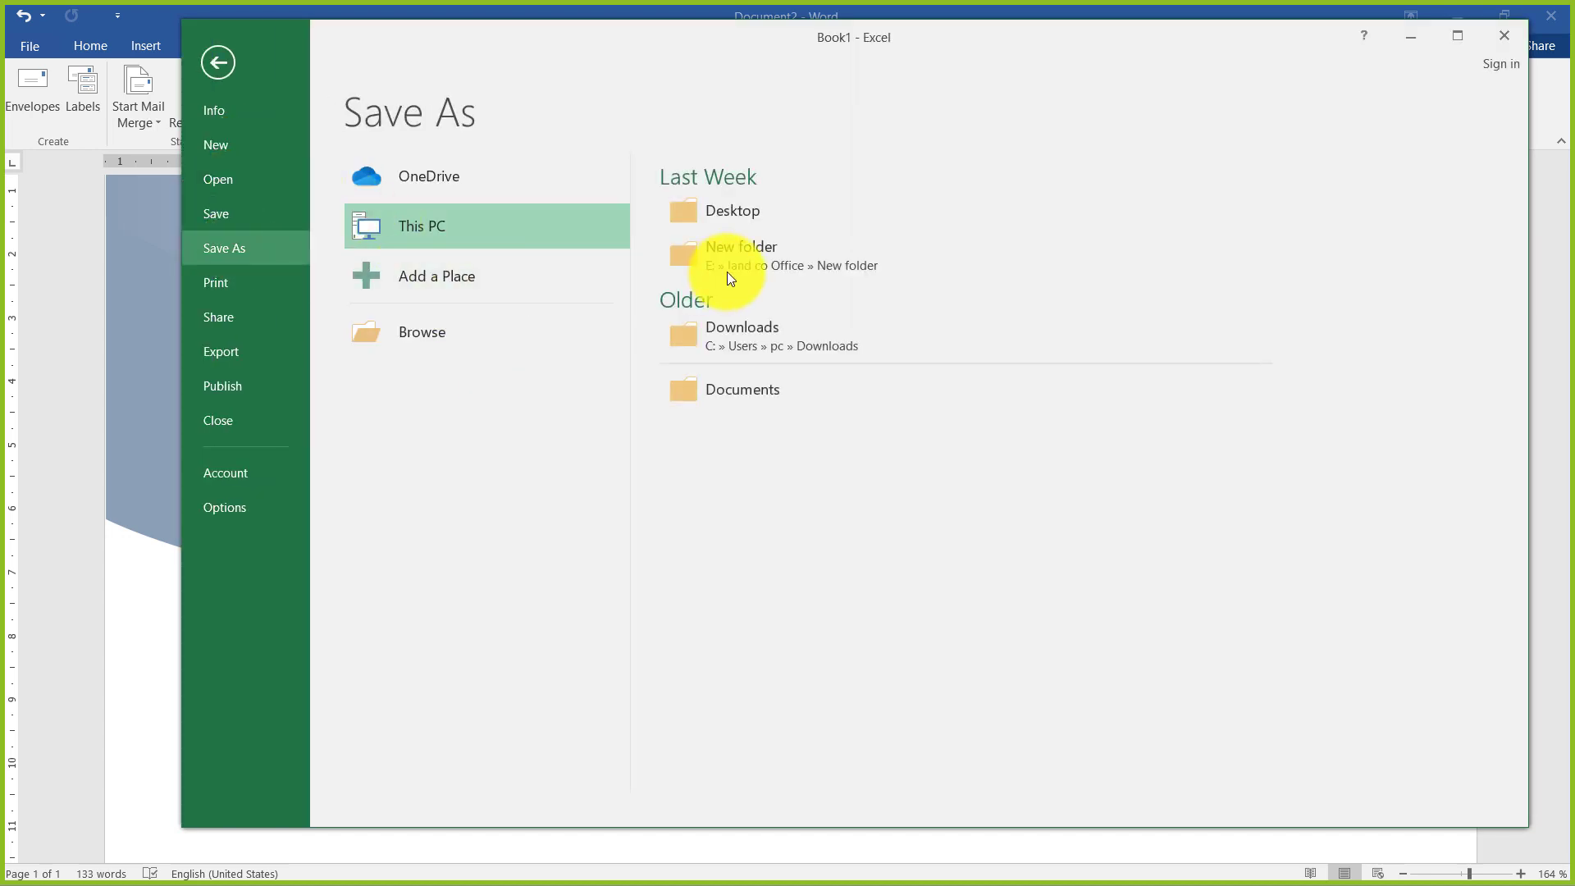
{"action": "left_click", "coordinate": [749, 222]}
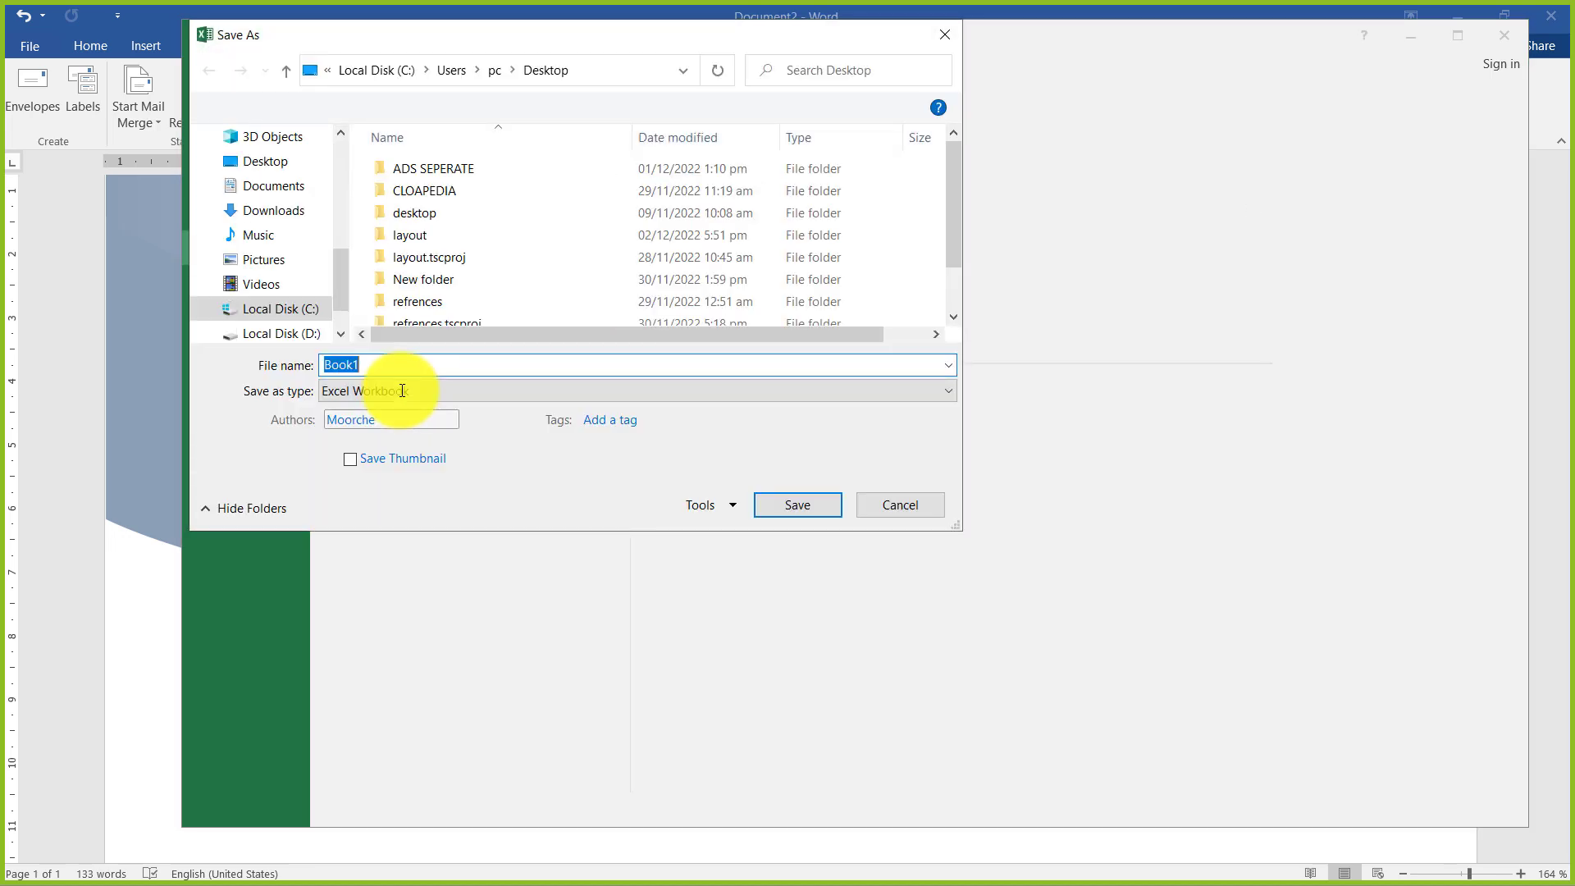
{"action": "type", "text": "addres"}
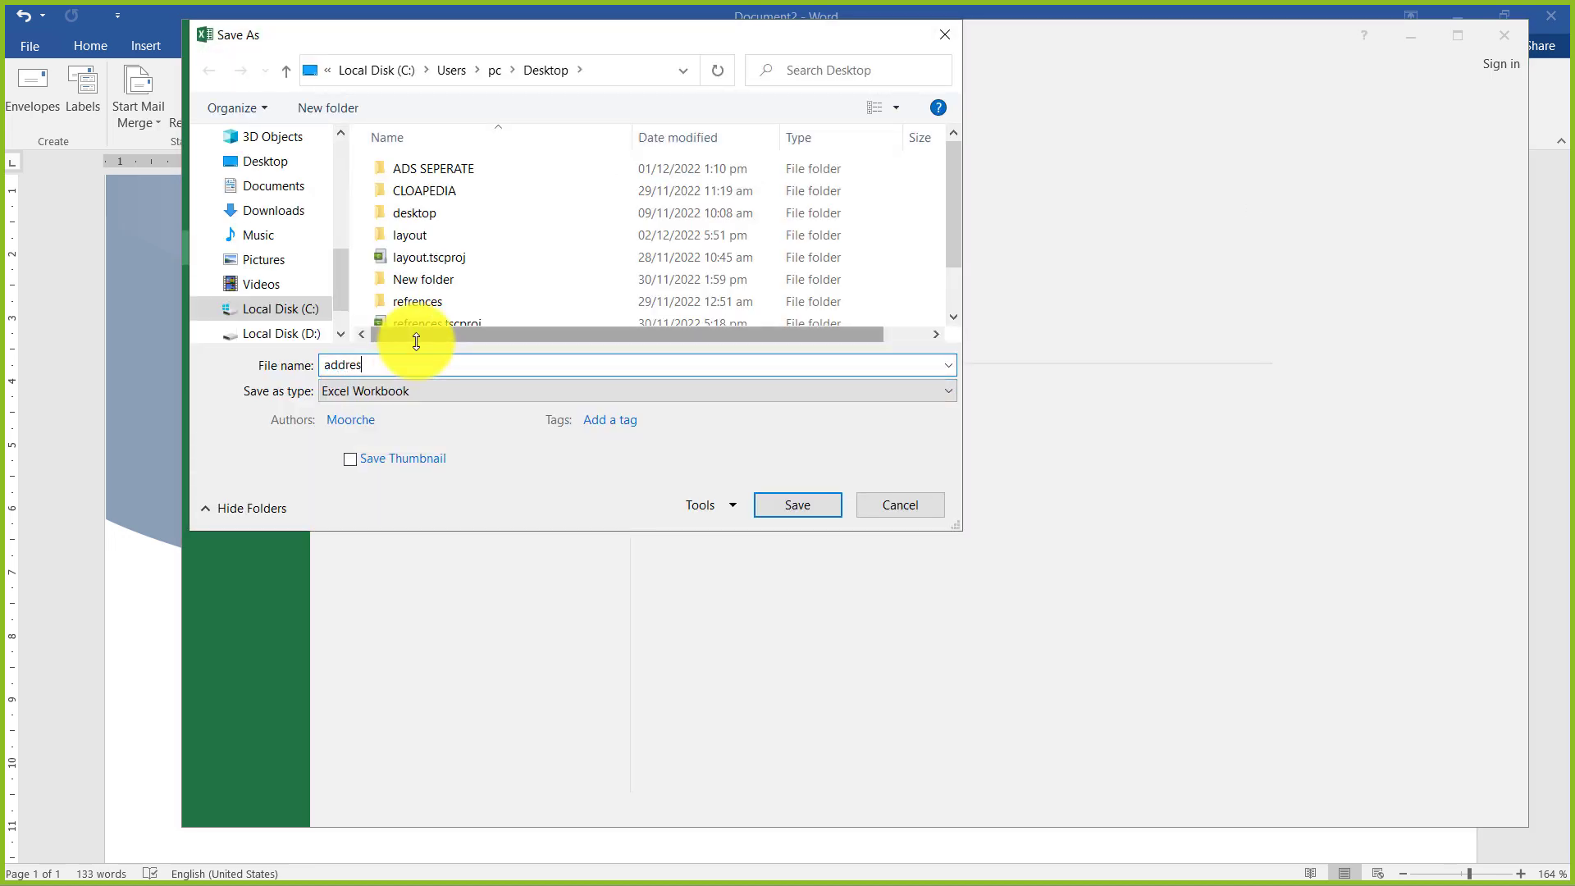
{"action": "type", "text": "sbook"}
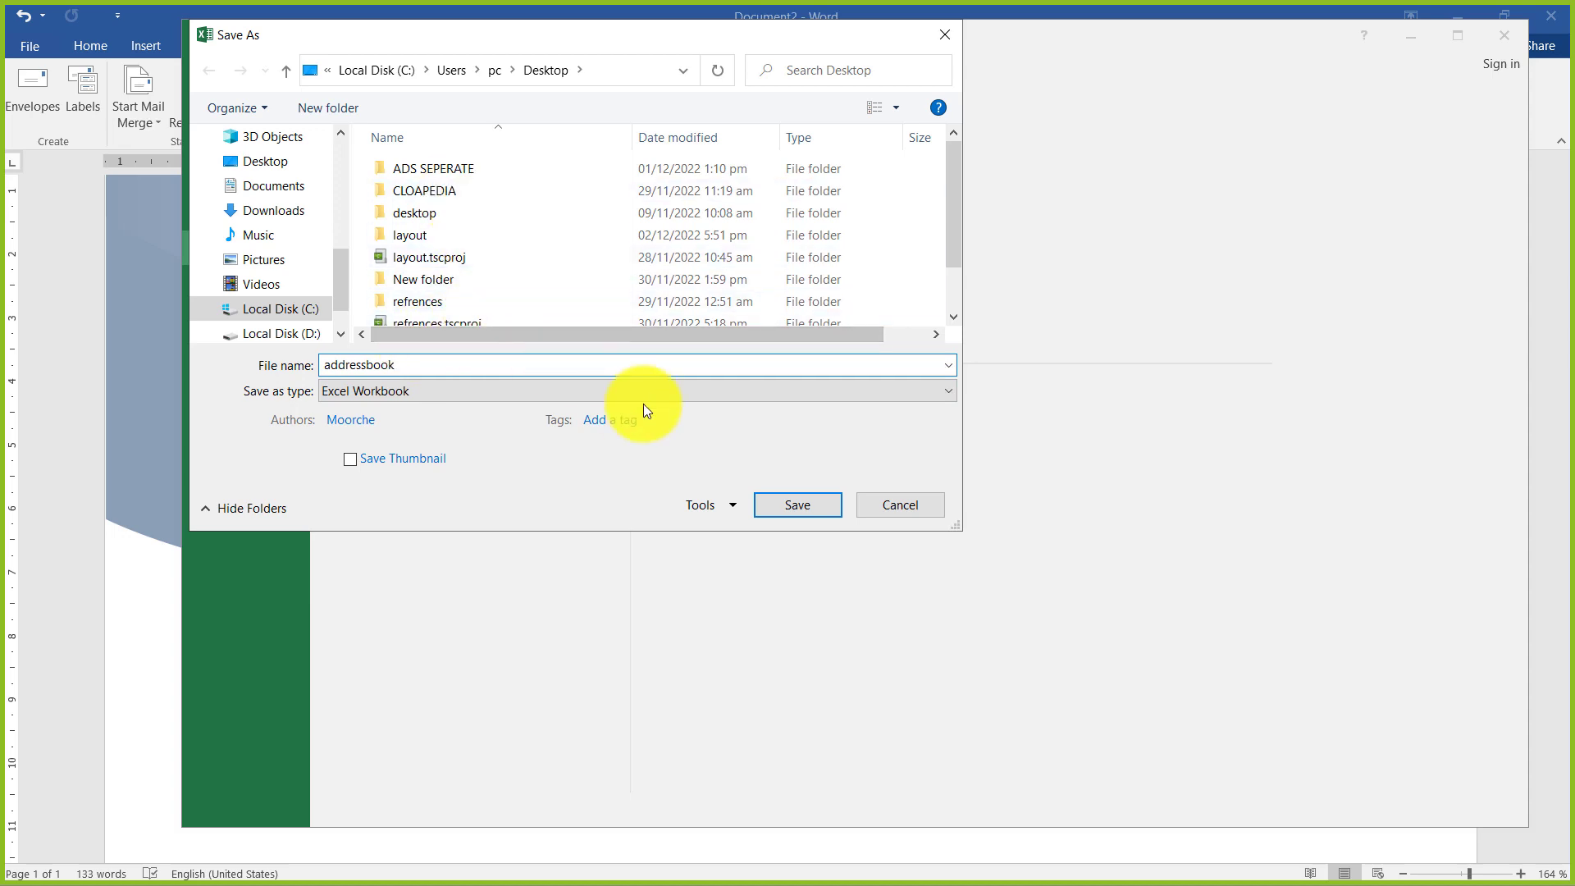
{"action": "left_click", "coordinate": [792, 506]}
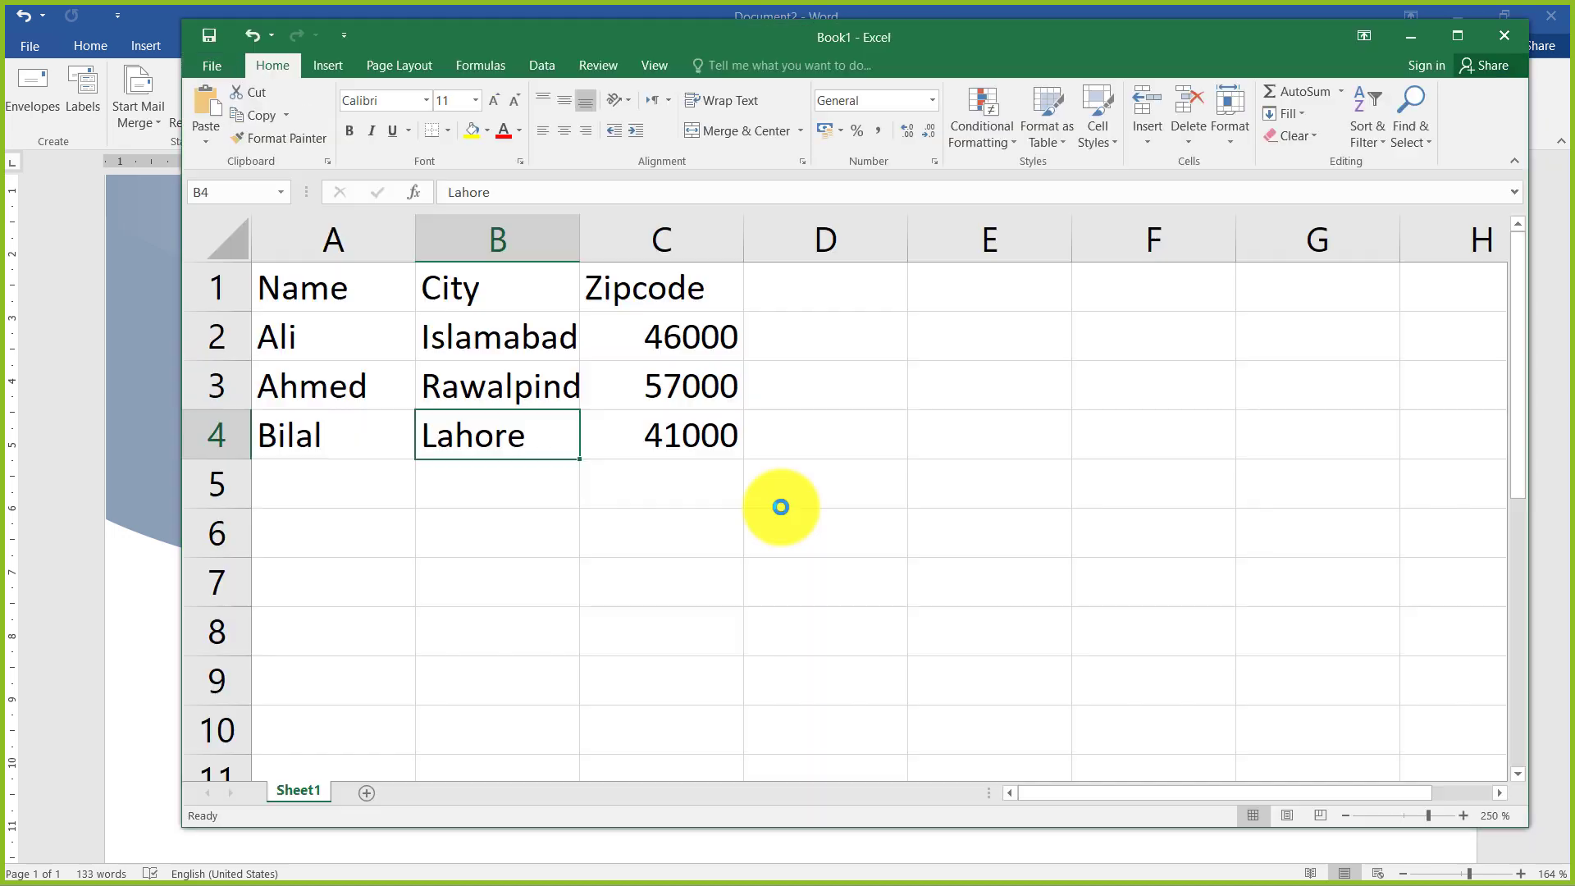
Return to the Word letter and attach the Desktop workbook addressbook, table Sheet1$, as the existing recipient list, with its first row as column headers
{"action": "left_click", "coordinate": [1410, 35]}
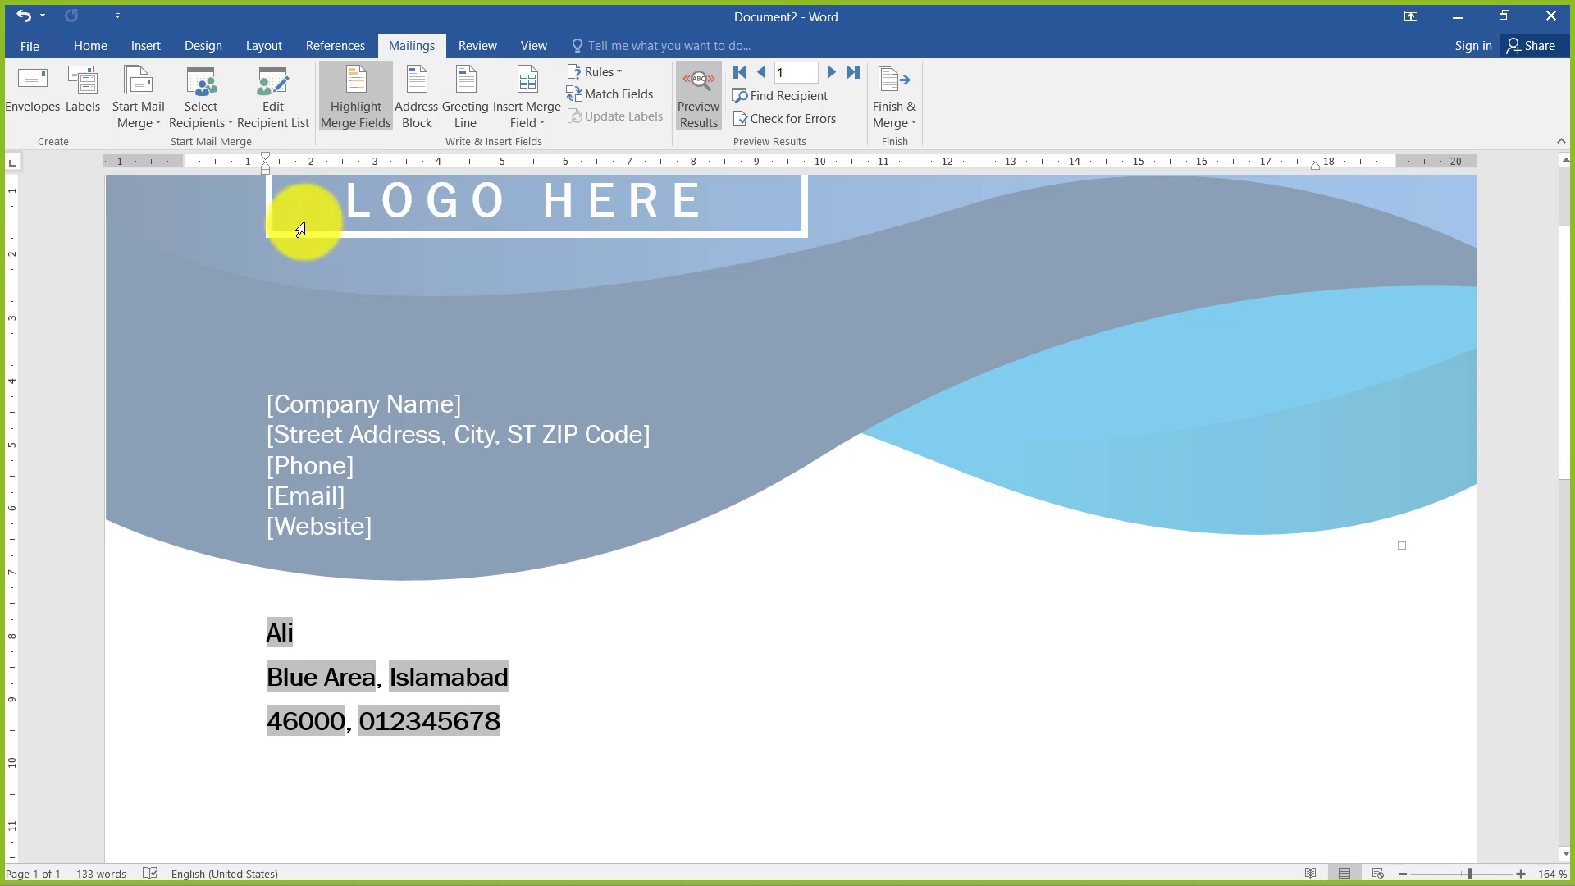
{"action": "left_click", "coordinate": [227, 125]}
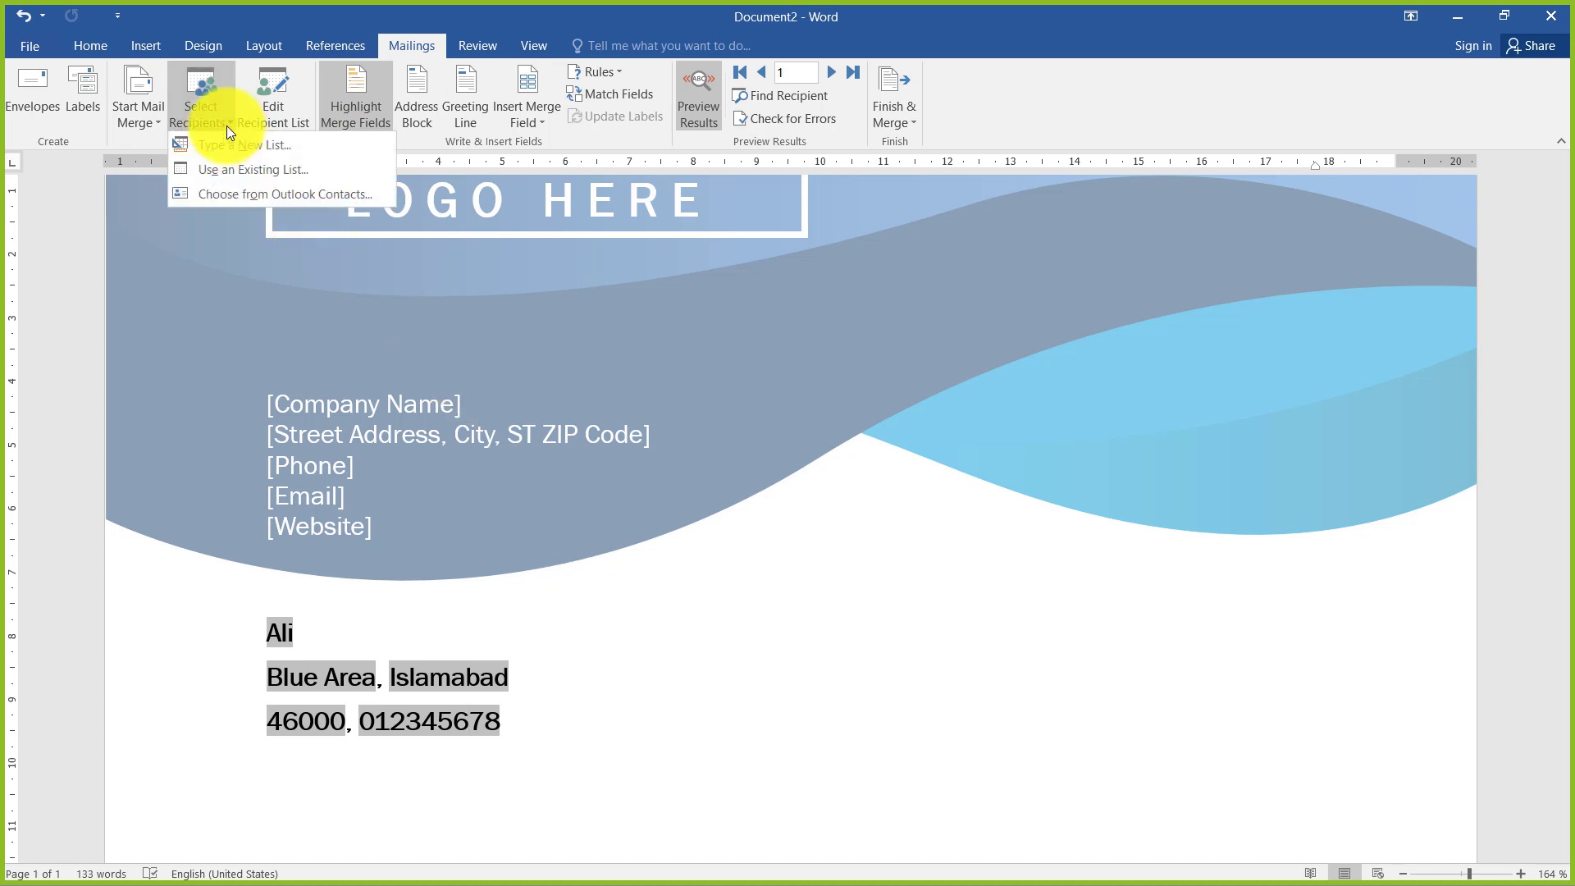
{"action": "left_click", "coordinate": [272, 169]}
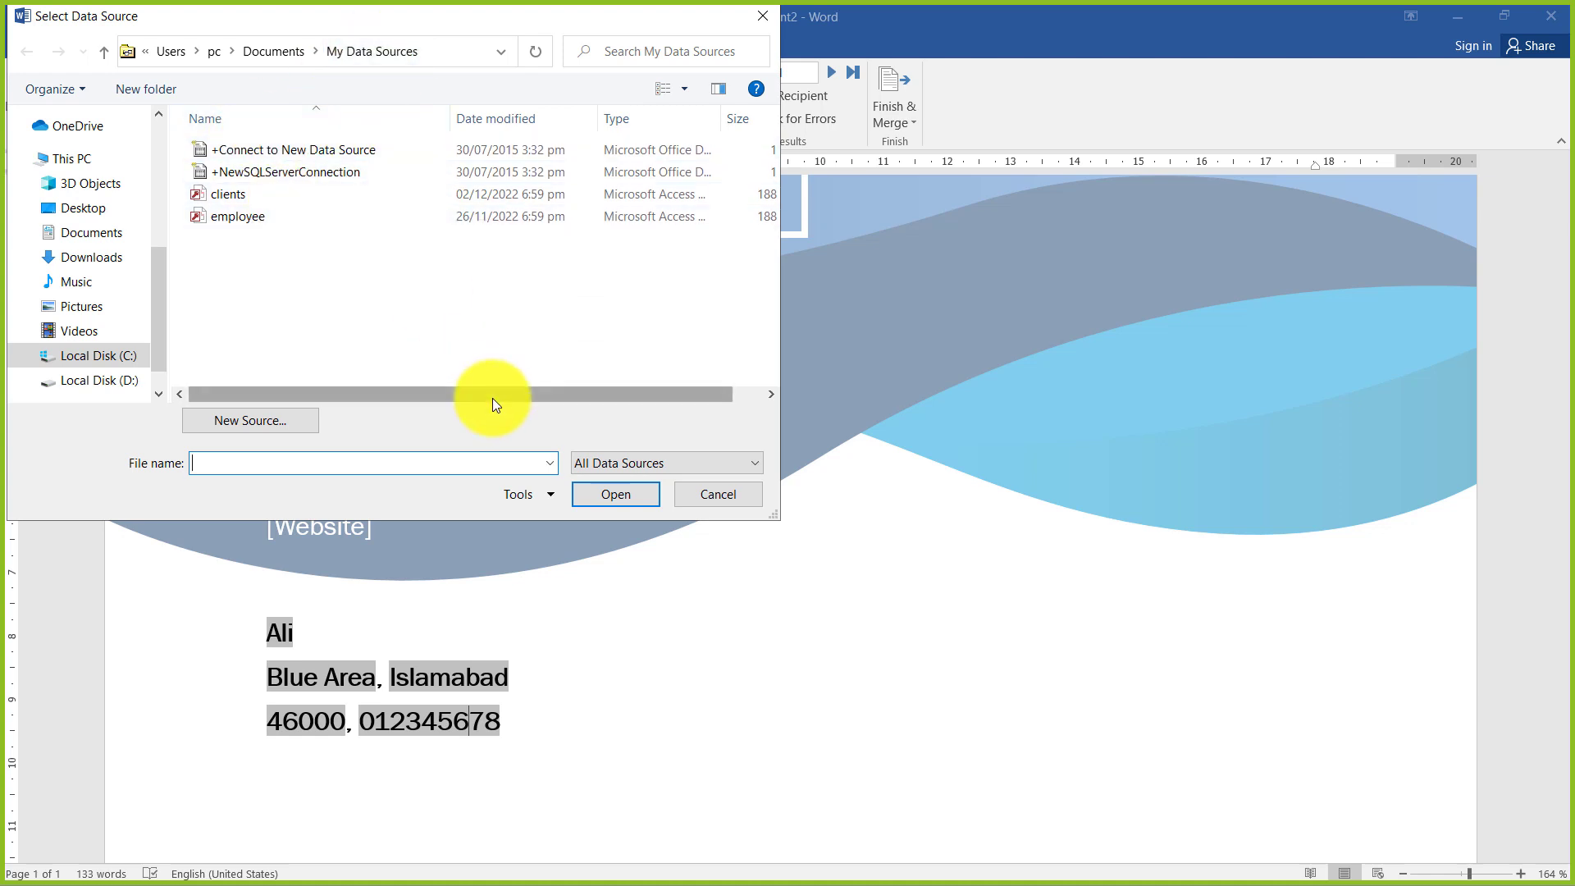
{"action": "left_click_drag", "start_coordinate": [346, 31], "coordinate": [671, 65]}
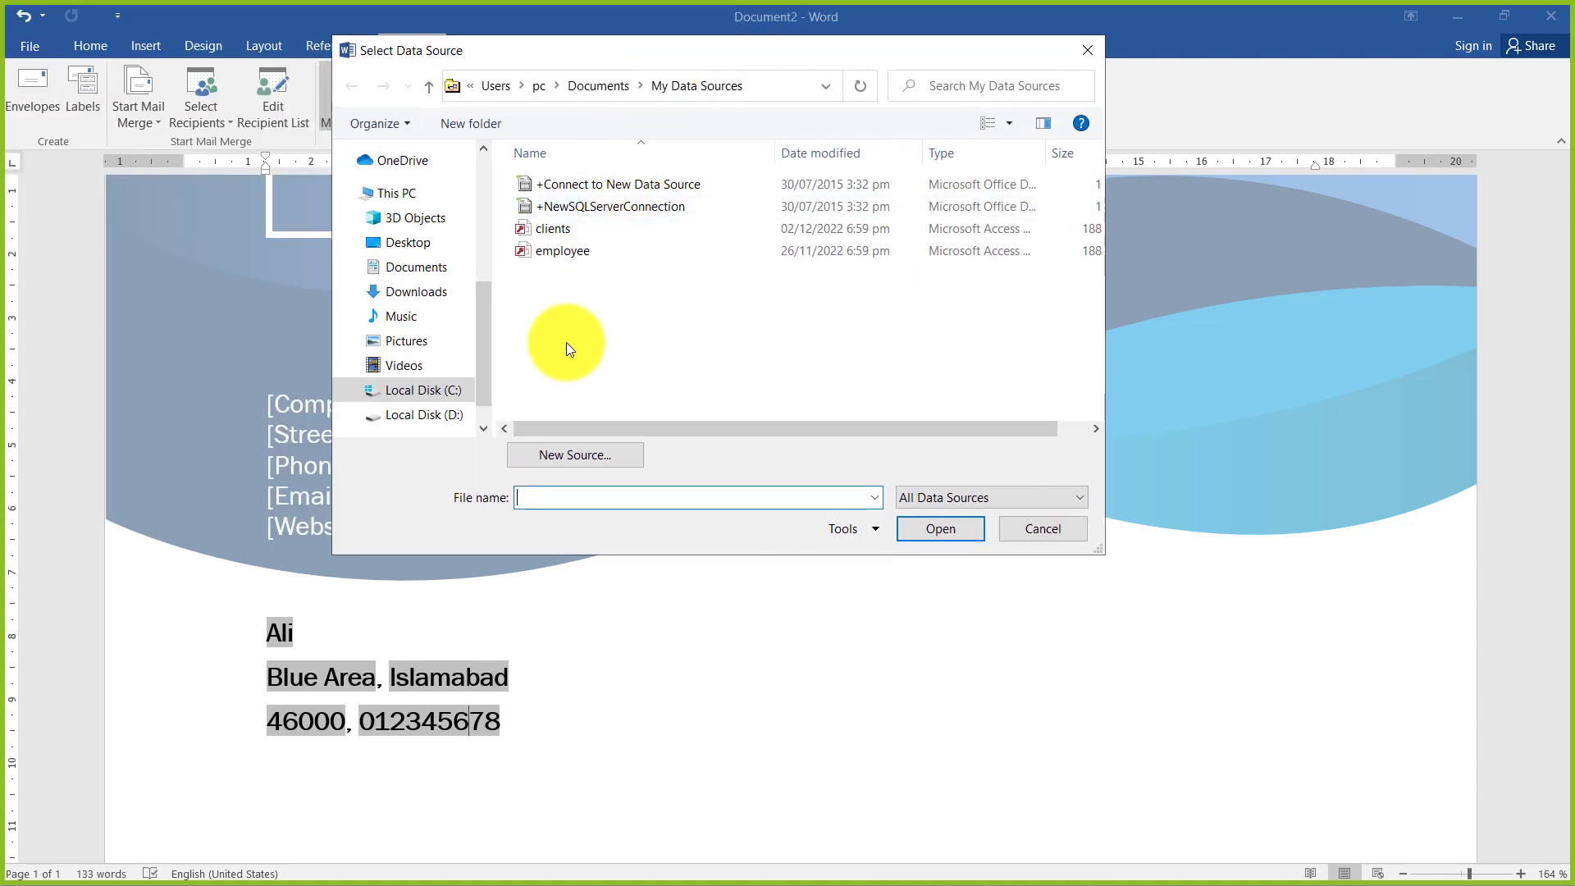
{"action": "left_click", "coordinate": [412, 241]}
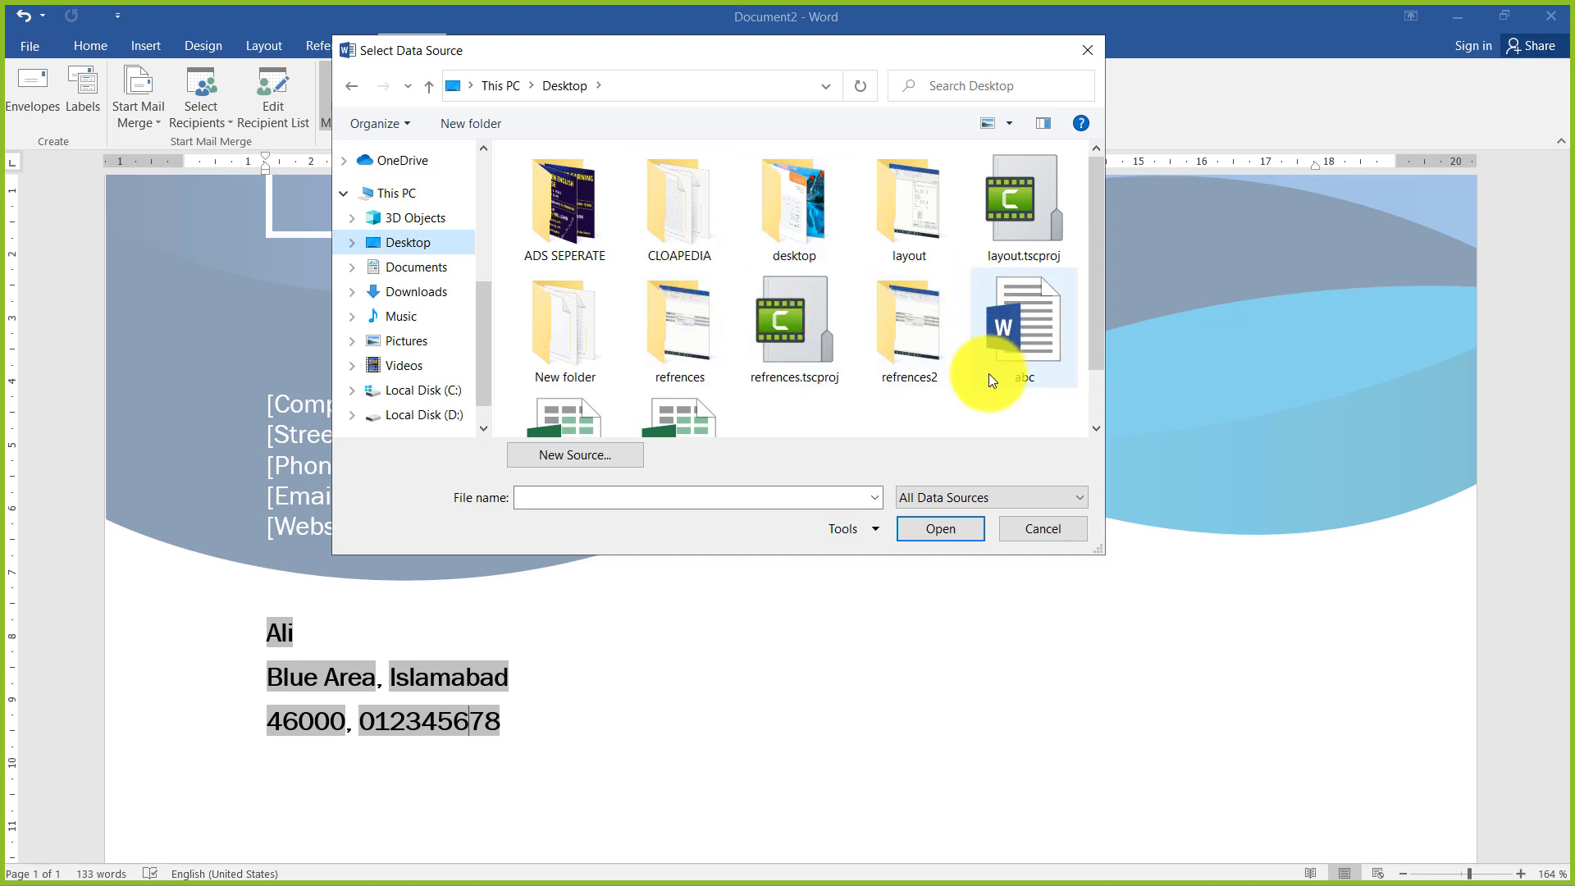
{"action": "left_click_drag", "start_coordinate": [1095, 256], "coordinate": [1091, 322]}
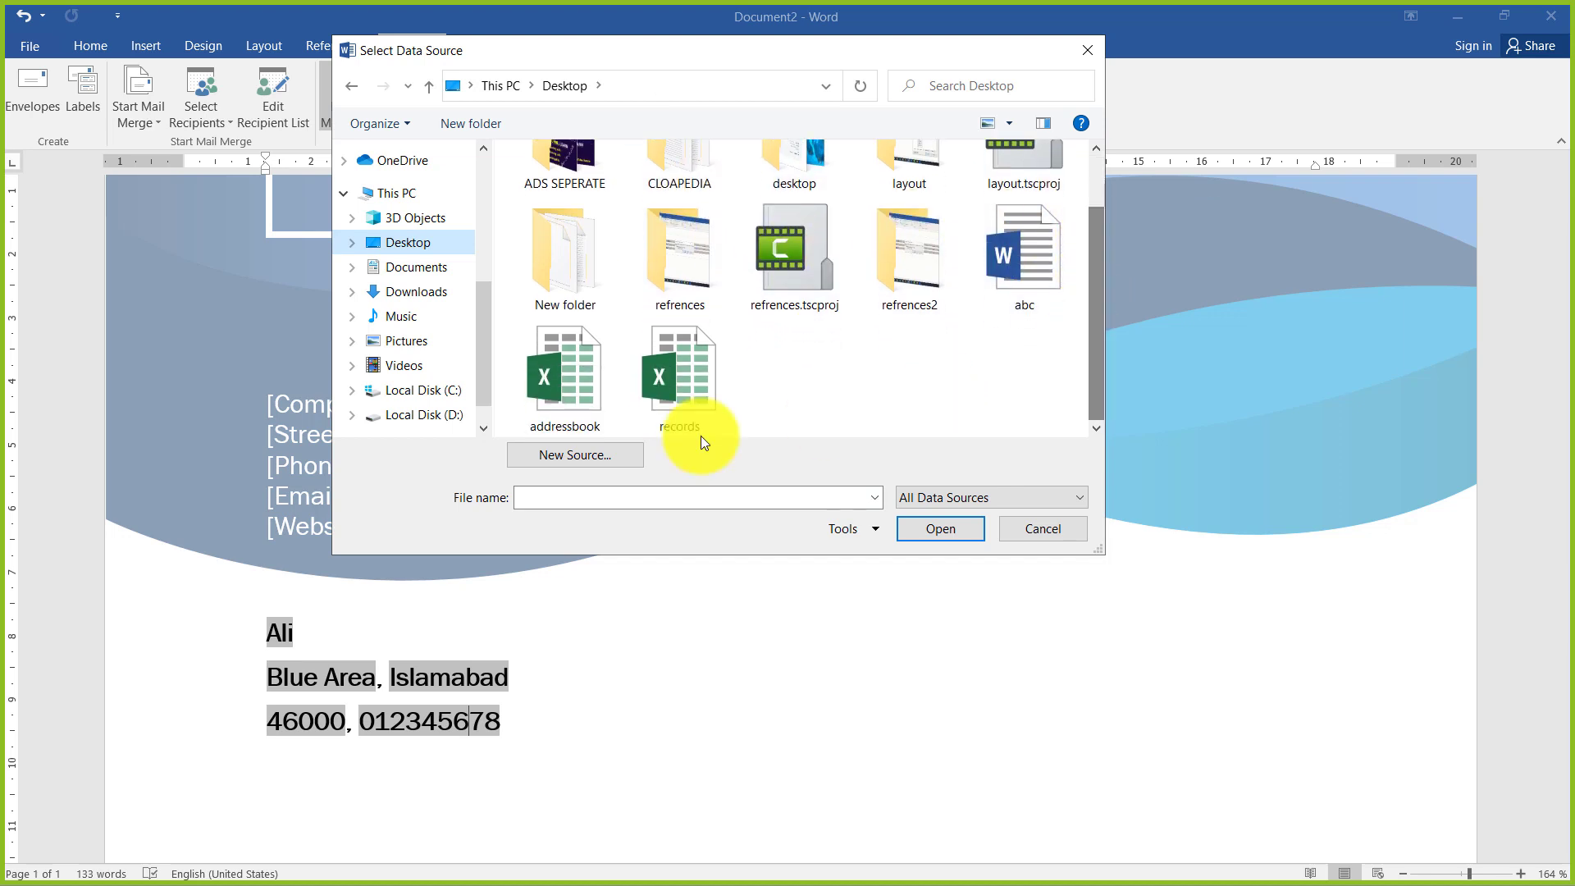
{"action": "left_click", "coordinate": [578, 398]}
{"action": "left_click", "coordinate": [940, 529]}
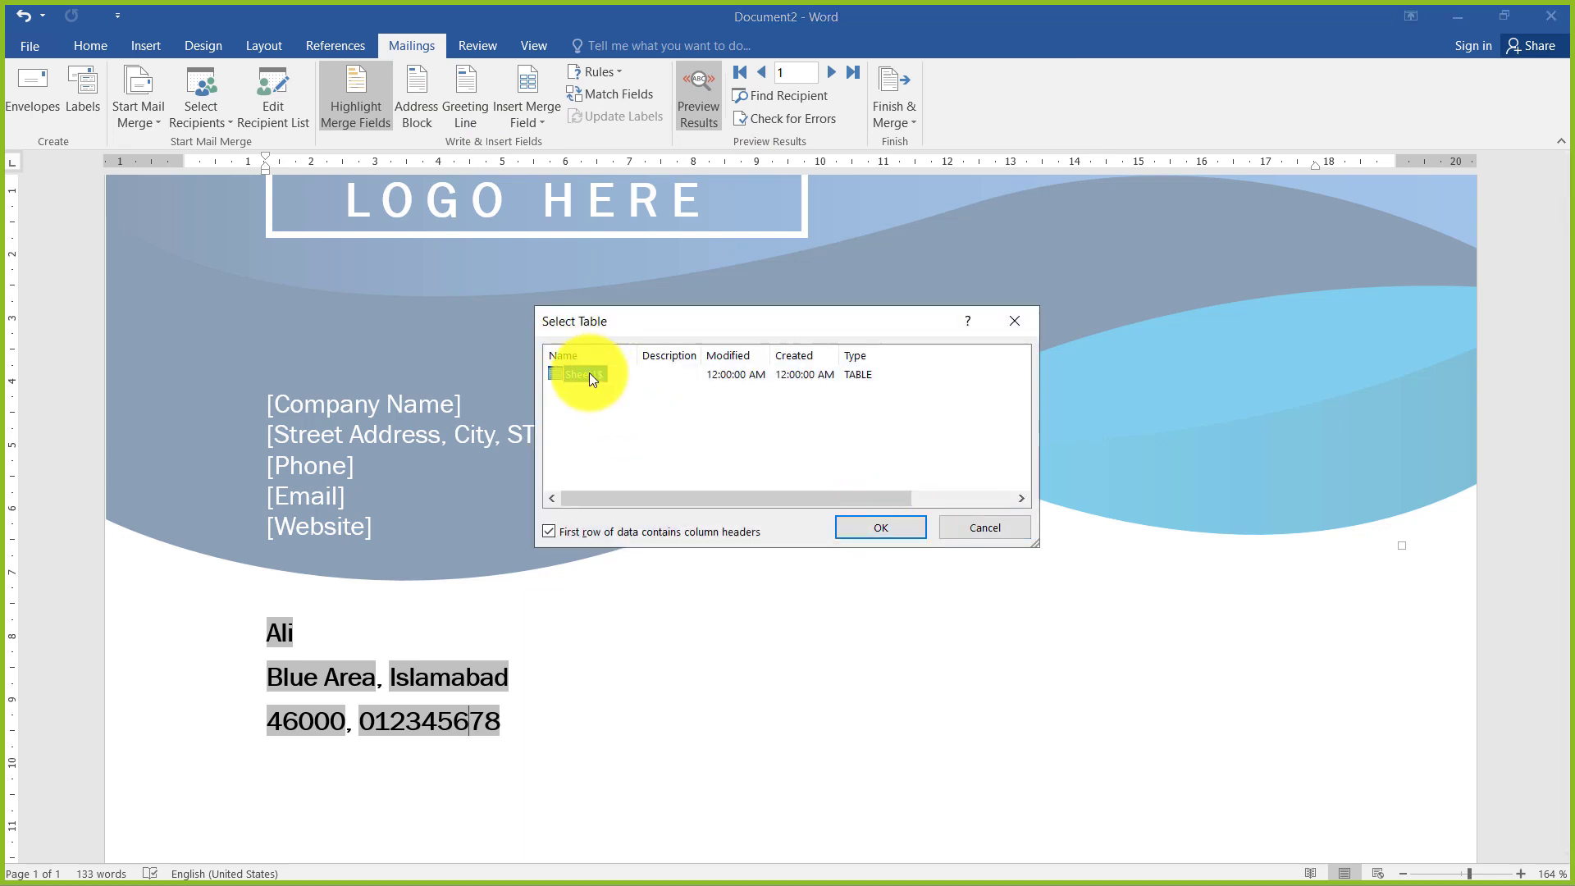
{"action": "left_click", "coordinate": [869, 533]}
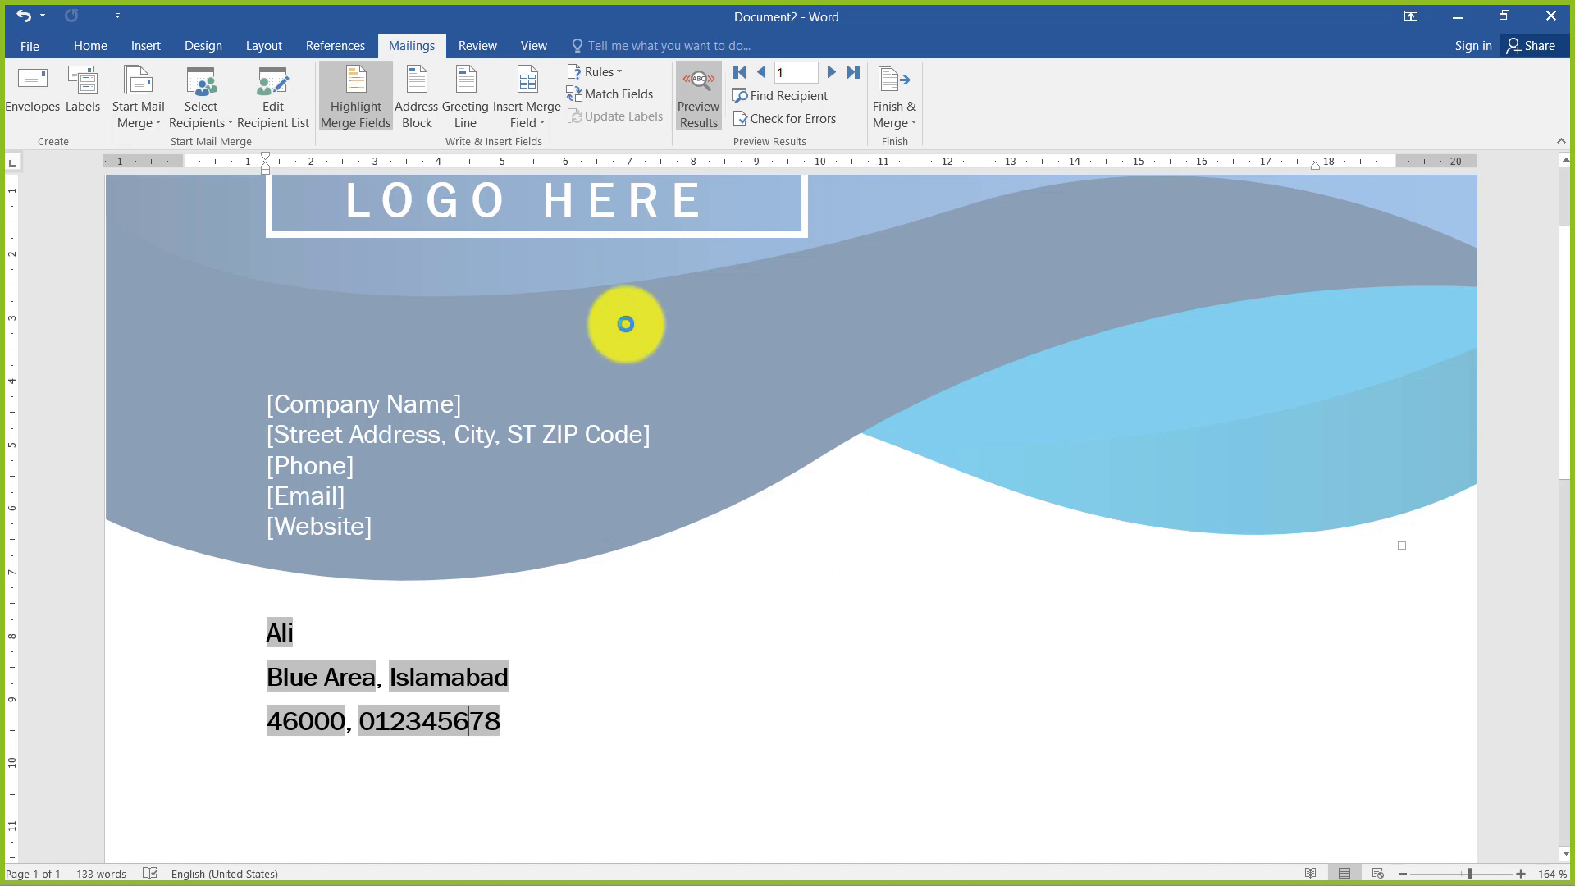
Try replacing the invalid merge fields, including address, with the Name field and undo the replacements
{"action": "left_click", "coordinate": [1120, 521]}
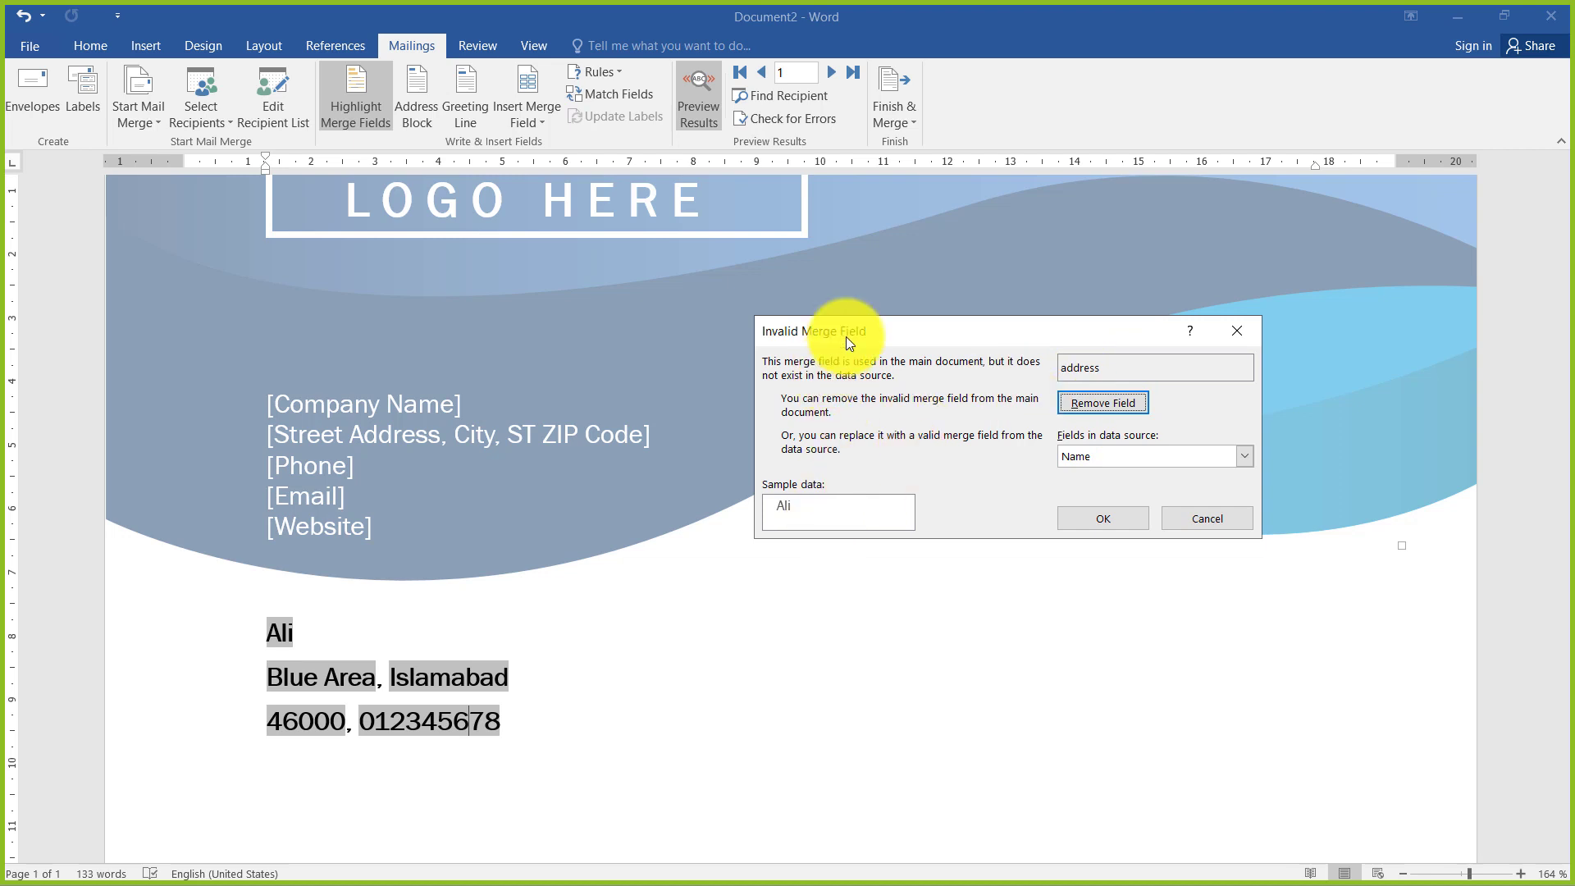
{"action": "left_click_drag", "start_coordinate": [847, 339], "coordinate": [785, 318]}
{"action": "left_click", "coordinate": [1068, 502]}
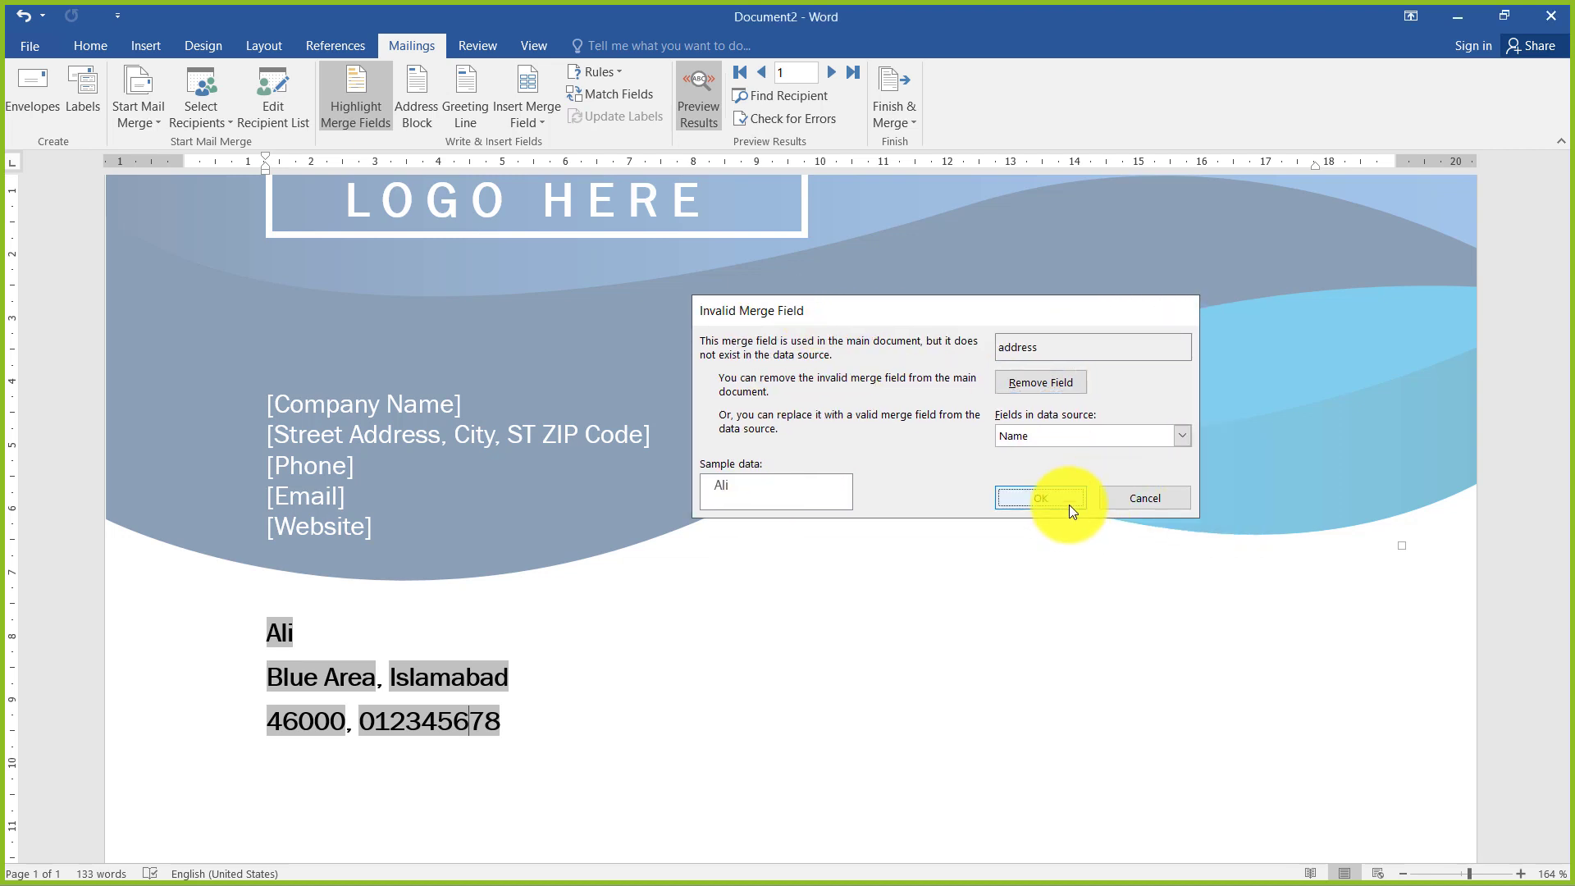
{"action": "left_click", "coordinate": [1069, 505]}
{"action": "left_click", "coordinate": [1069, 504]}
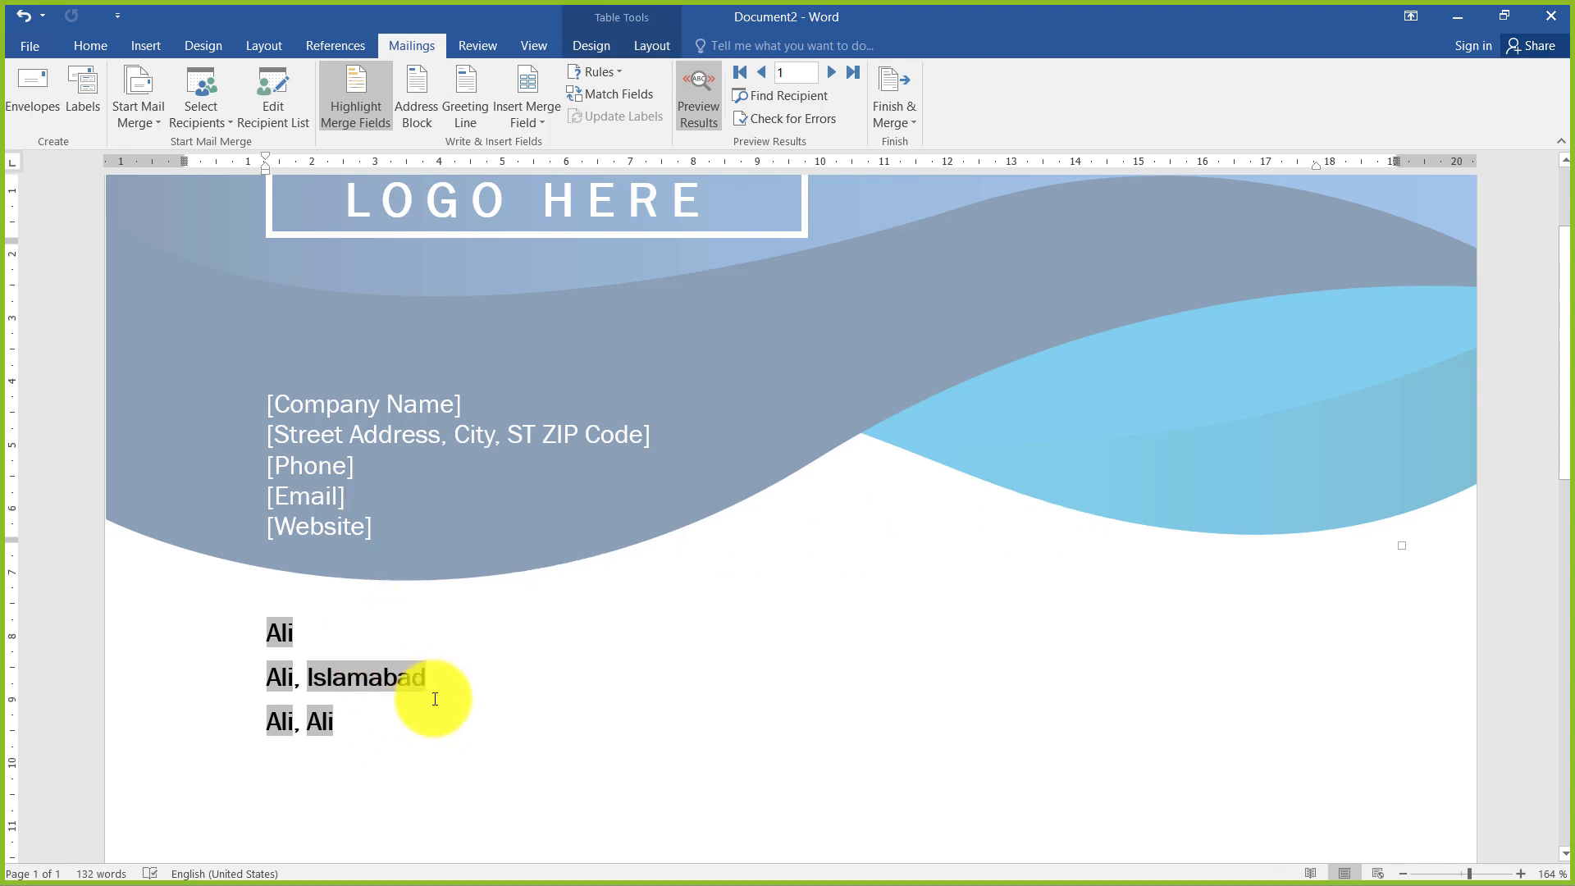
{"action": "key", "text": "ctrl+z"}
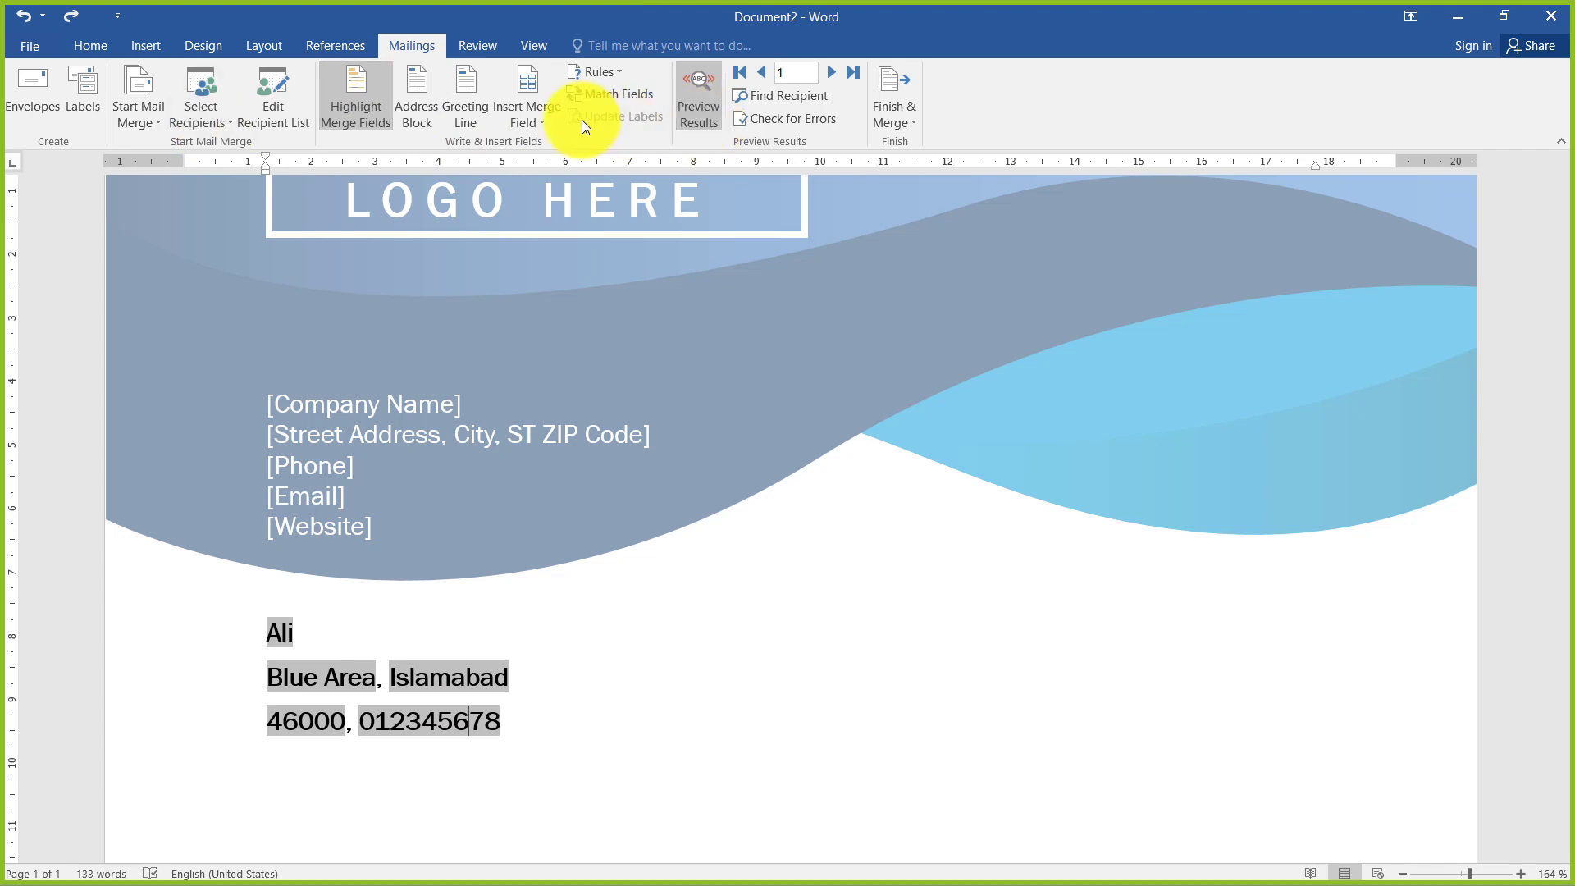
Delete the old block of recipient merge fields above the letter's salutation
{"action": "left_click", "coordinate": [549, 120]}
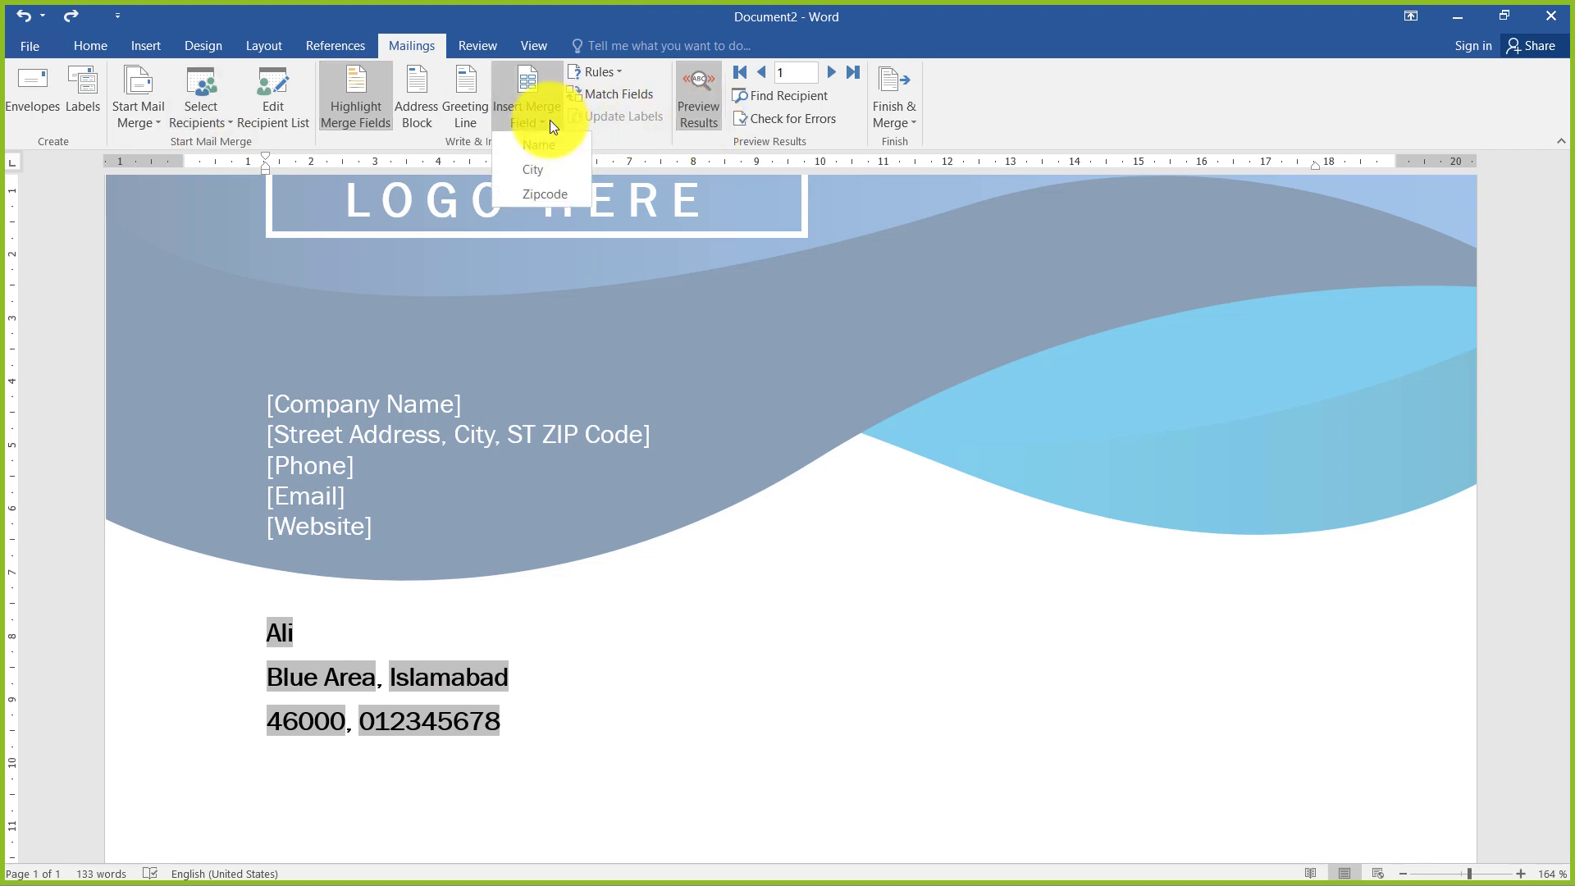
{"action": "left_click", "coordinate": [477, 771]}
{"action": "left_click_drag", "start_coordinate": [520, 720], "coordinate": [299, 632]}
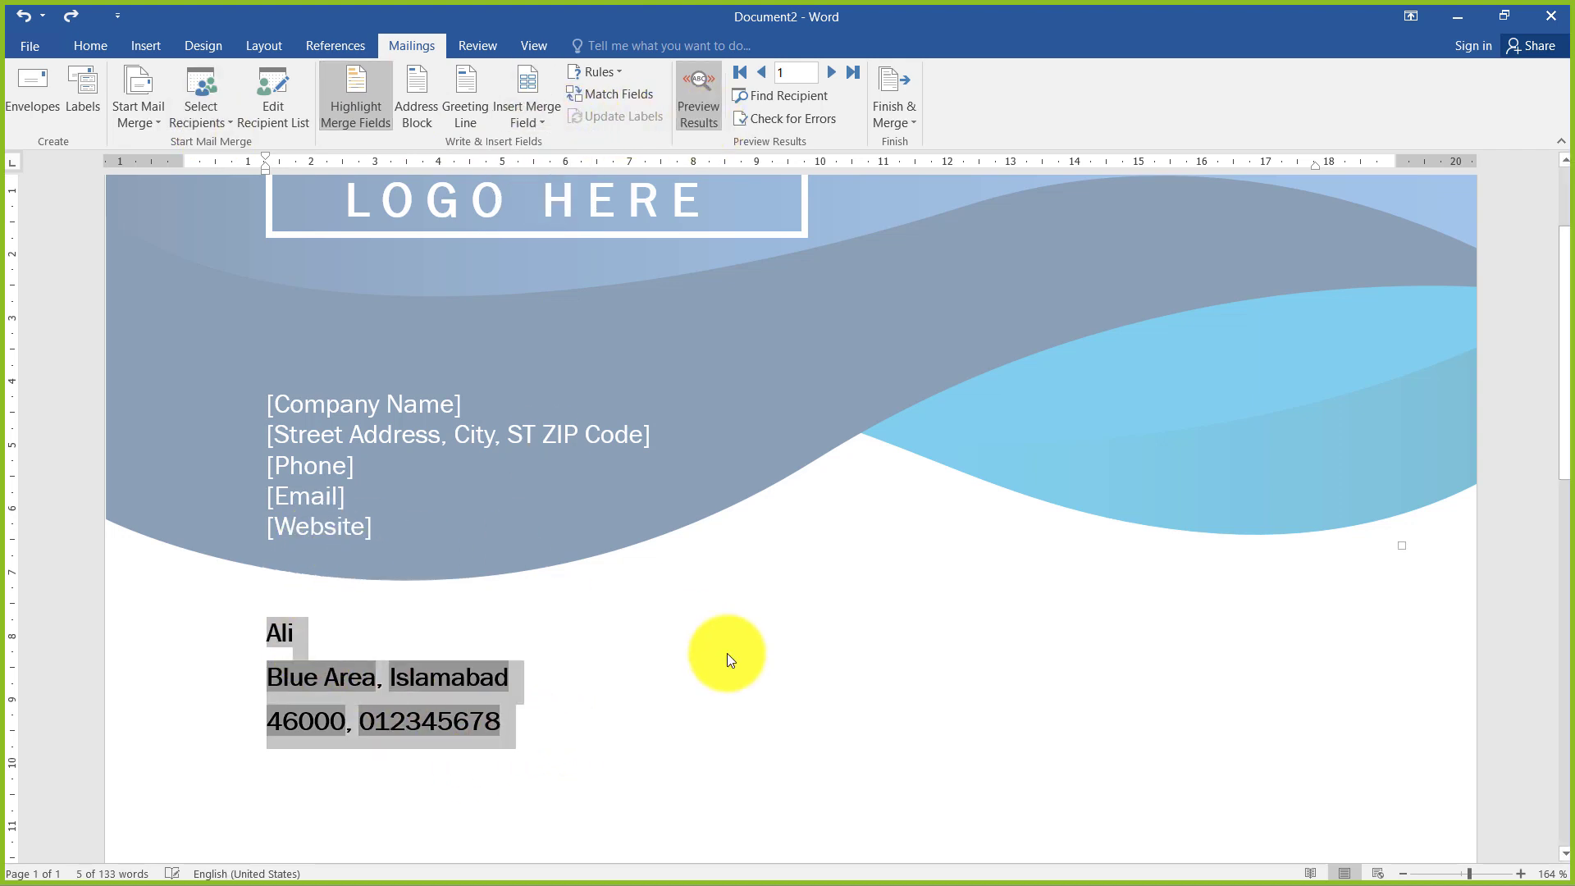
{"action": "left_click", "coordinate": [727, 653]}
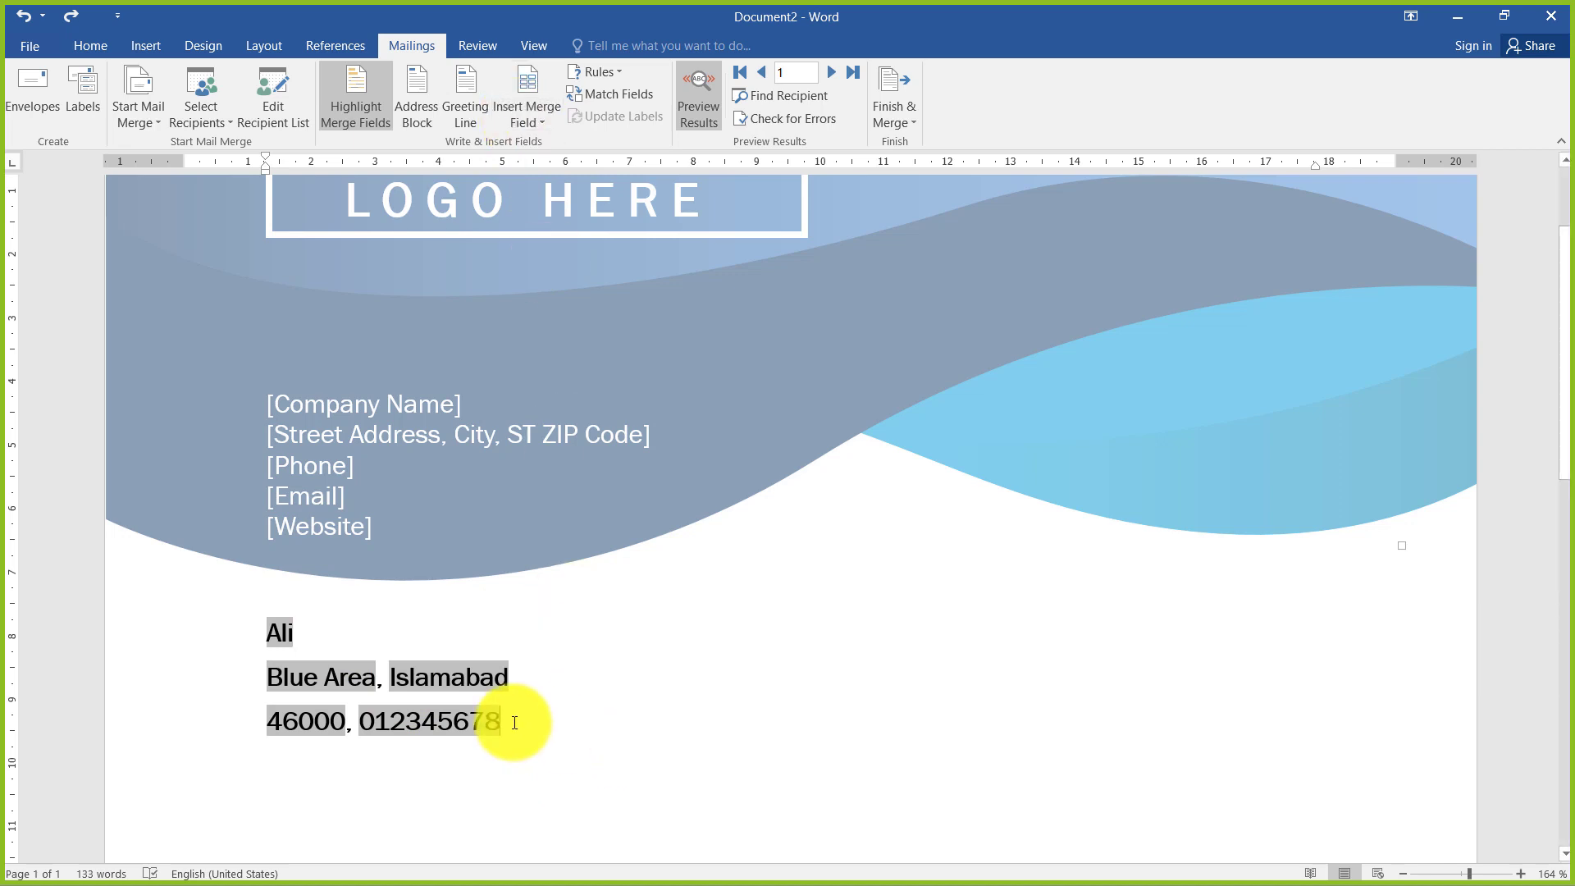
{"action": "left_click_drag", "start_coordinate": [515, 722], "coordinate": [269, 630]}
{"action": "left_click", "coordinate": [199, 118]}
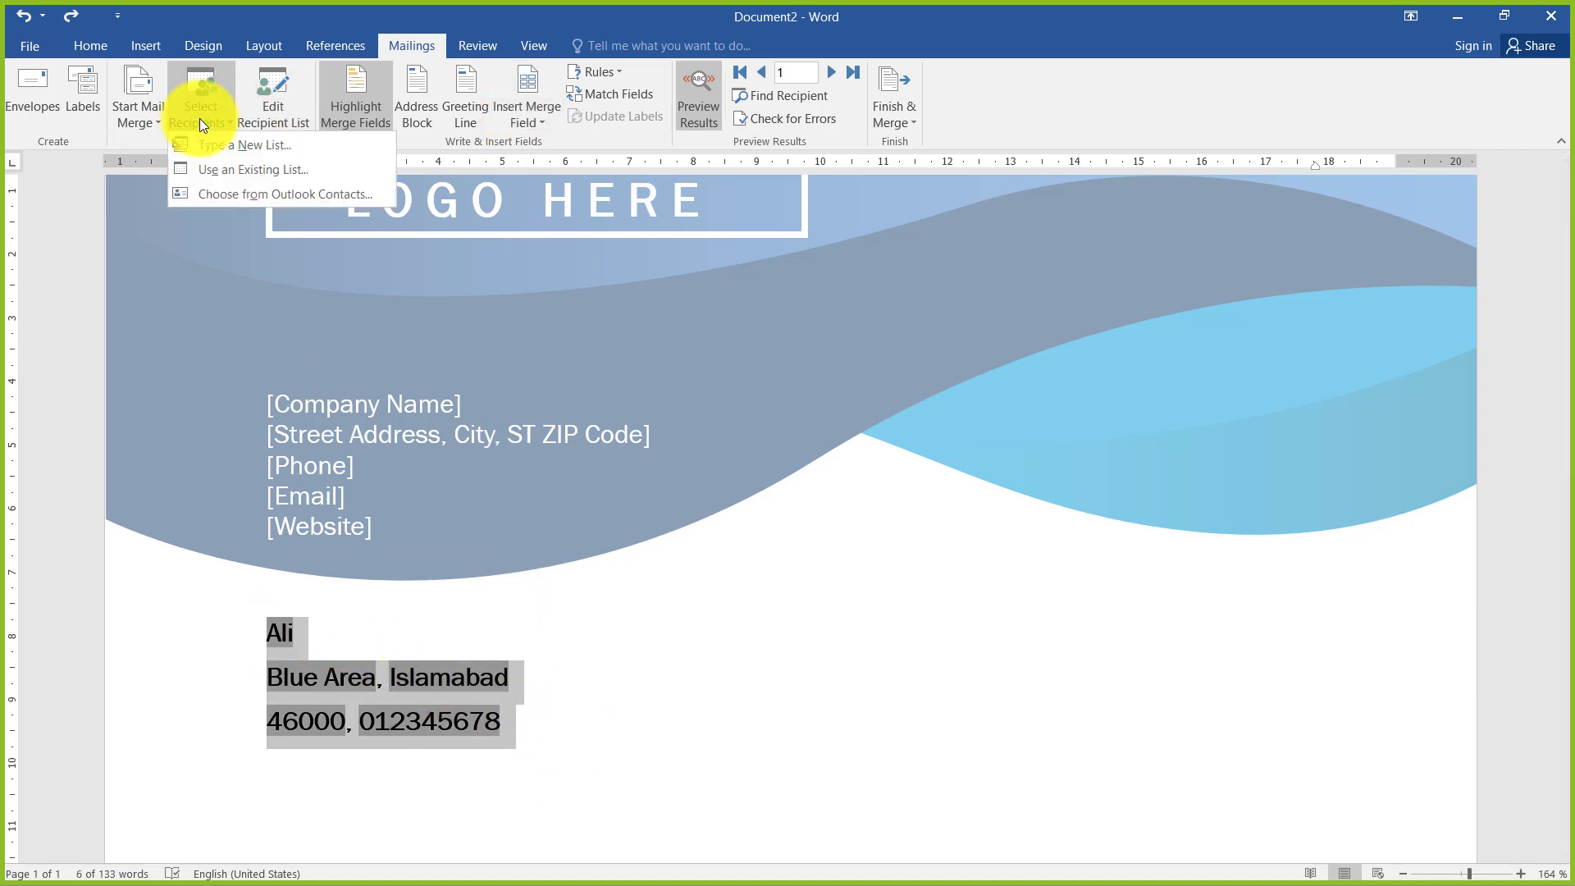
{"action": "left_click", "coordinate": [214, 168]}
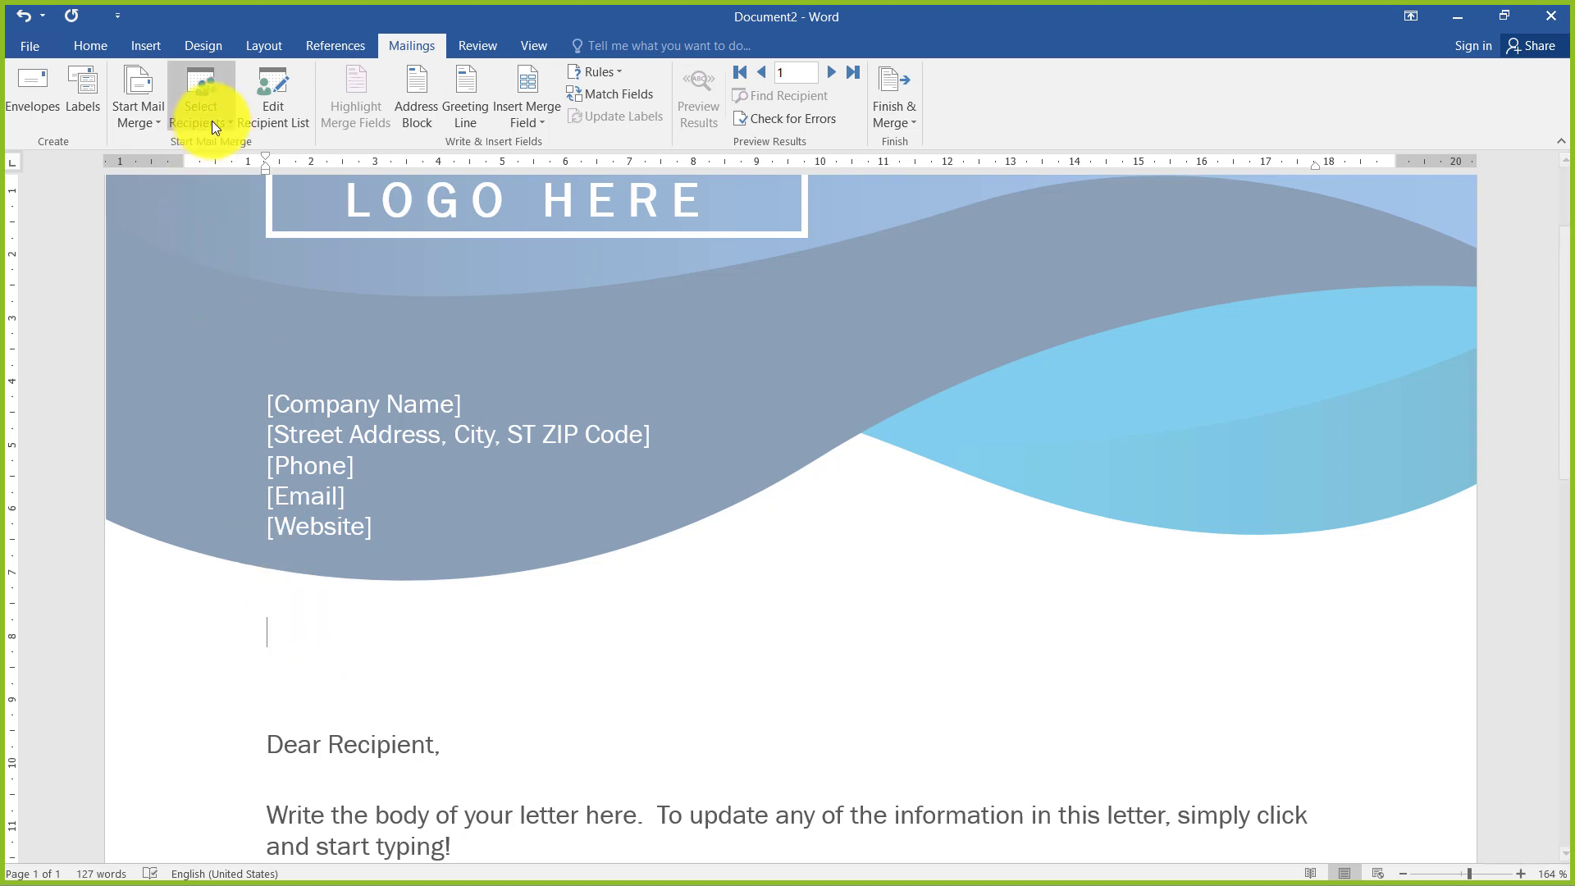
Select the addressbook workbook's Sheet1$ table again as the existing recipient list, keeping the first row as column headers
{"action": "left_click", "coordinate": [210, 119]}
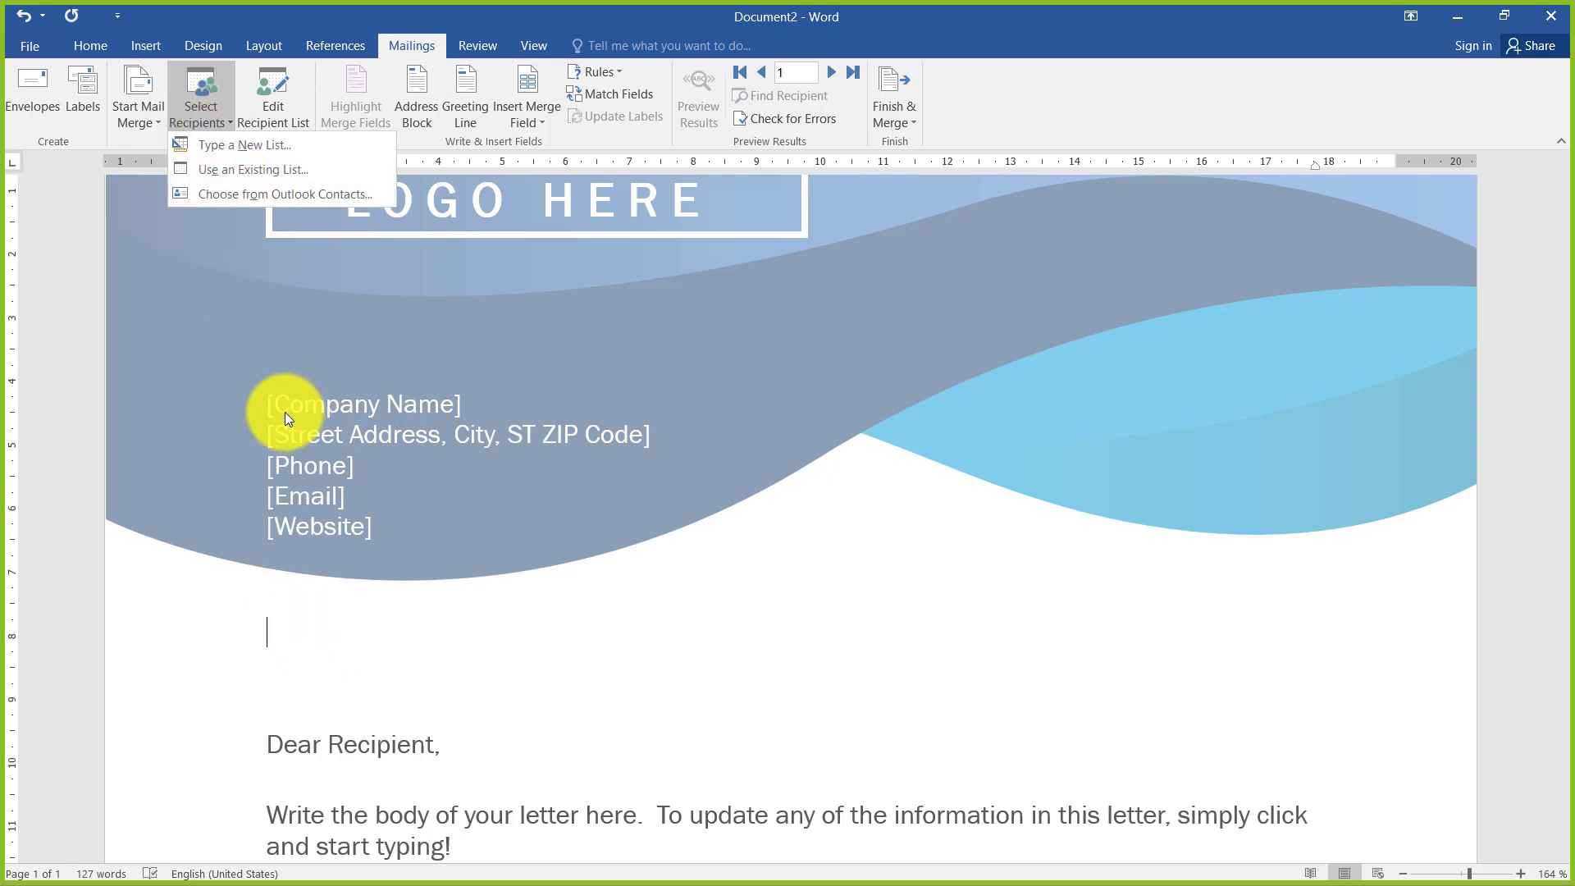
{"action": "left_click", "coordinate": [251, 169]}
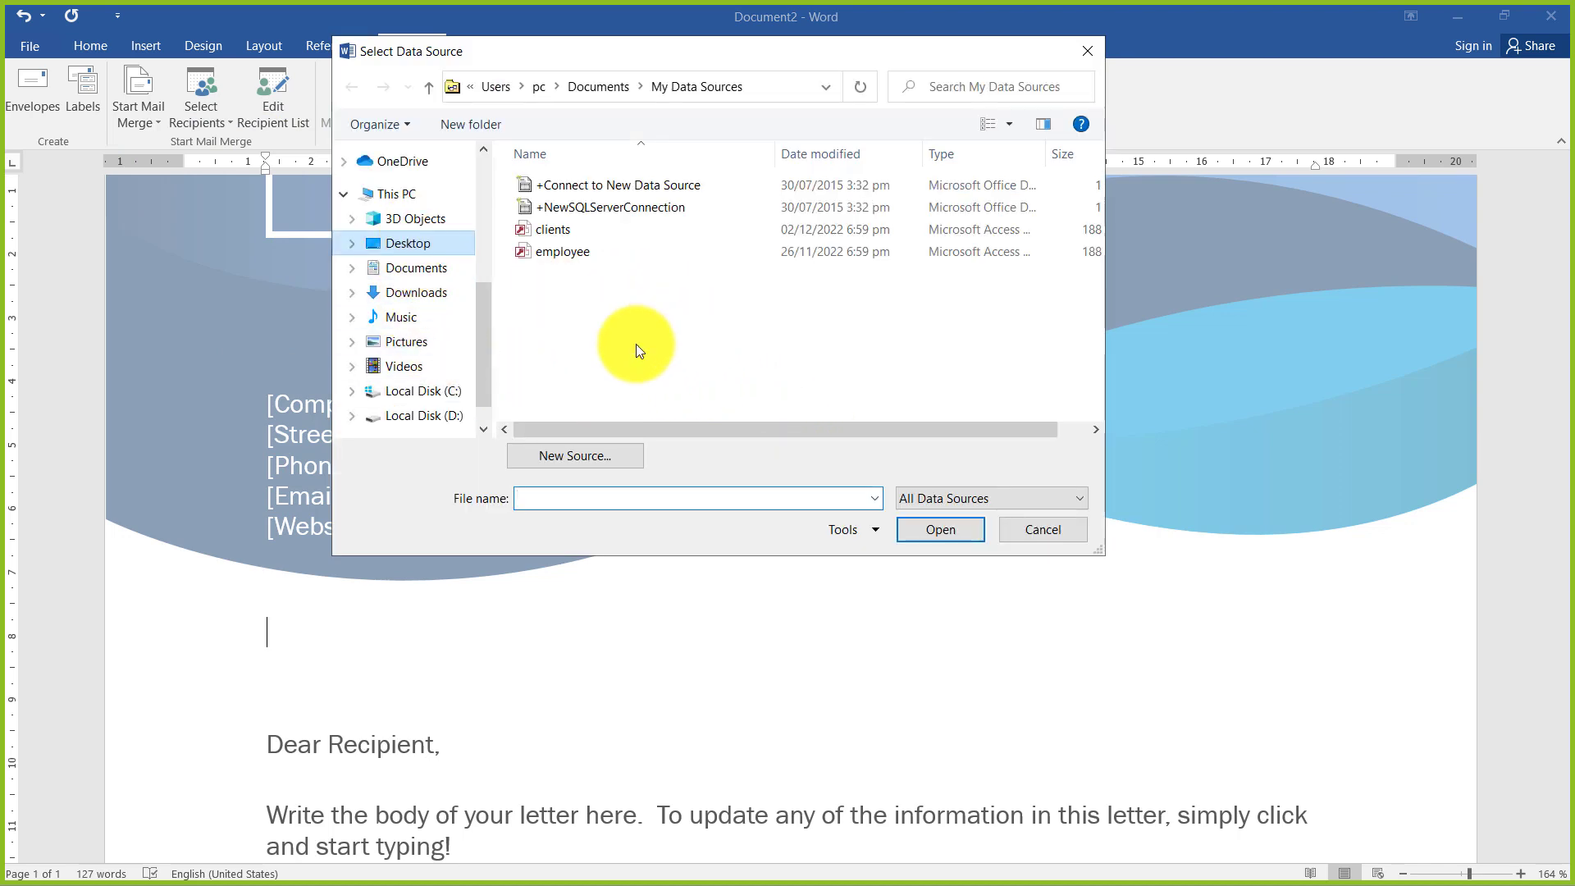
{"action": "left_click", "coordinate": [553, 381]}
{"action": "left_click", "coordinate": [914, 523]}
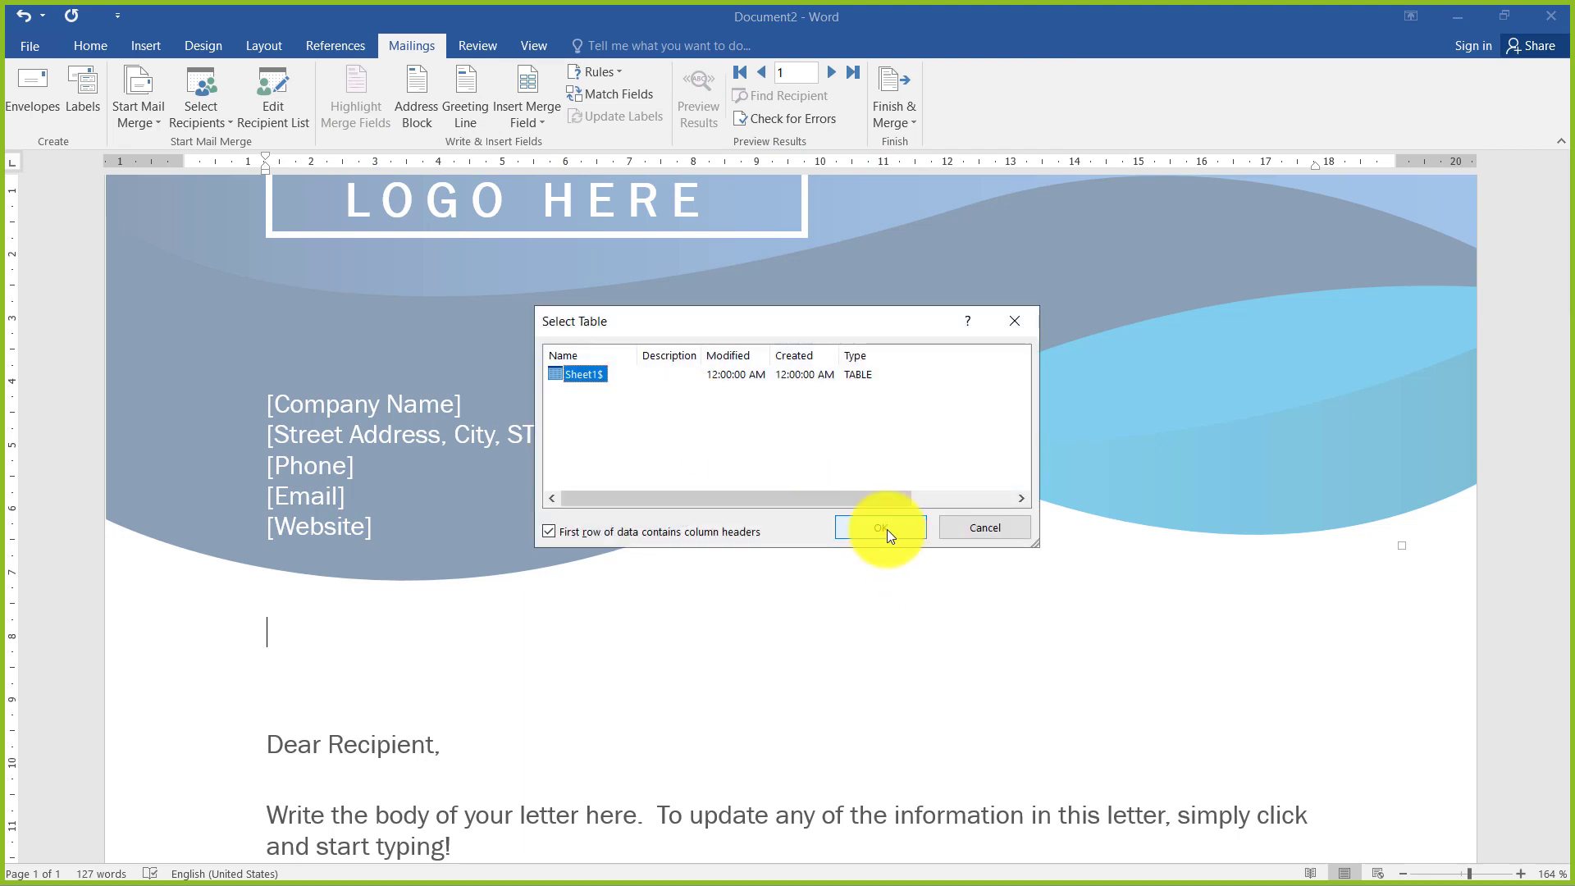
{"action": "left_click", "coordinate": [885, 528]}
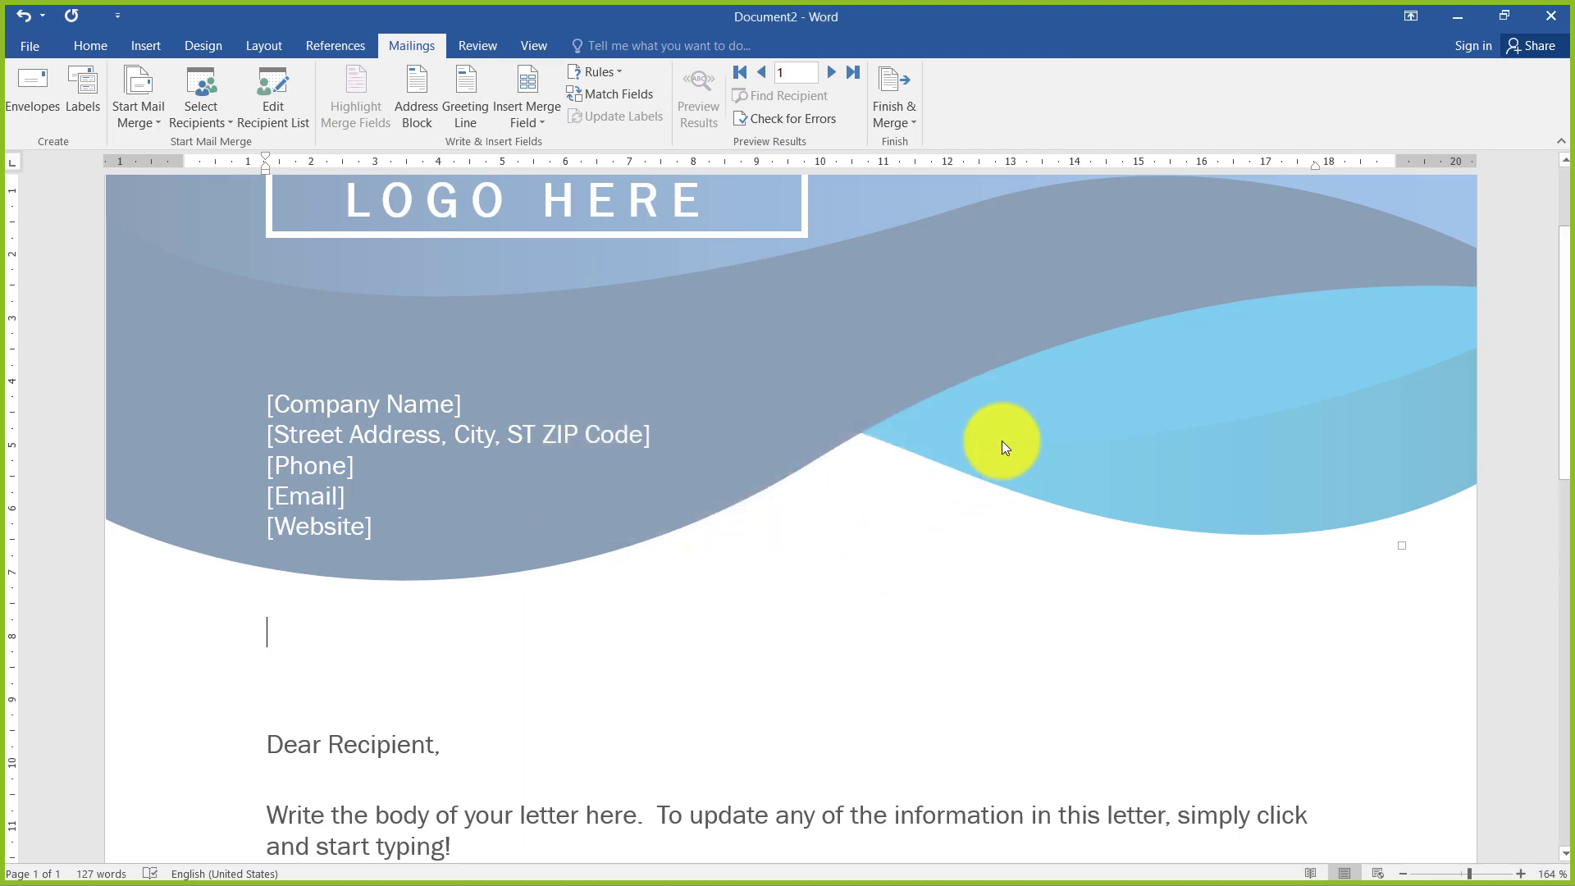
Insert the Name, City and Zipcode merge fields on separate lines above the salutation, with a comma after Name and City
{"action": "left_click", "coordinate": [529, 121]}
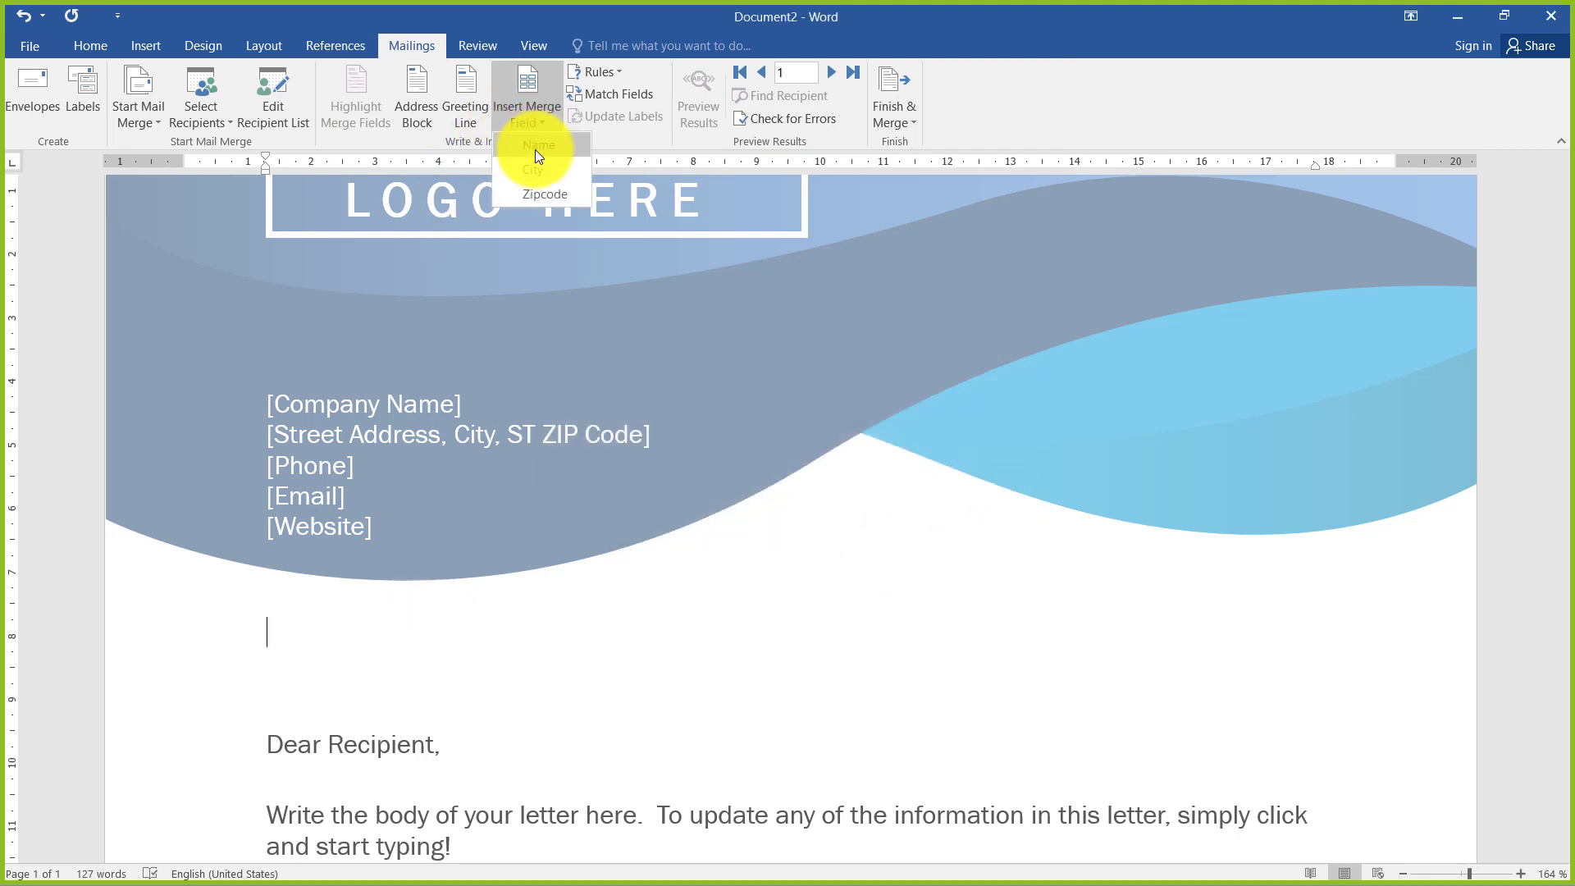
{"action": "left_click", "coordinate": [535, 150]}
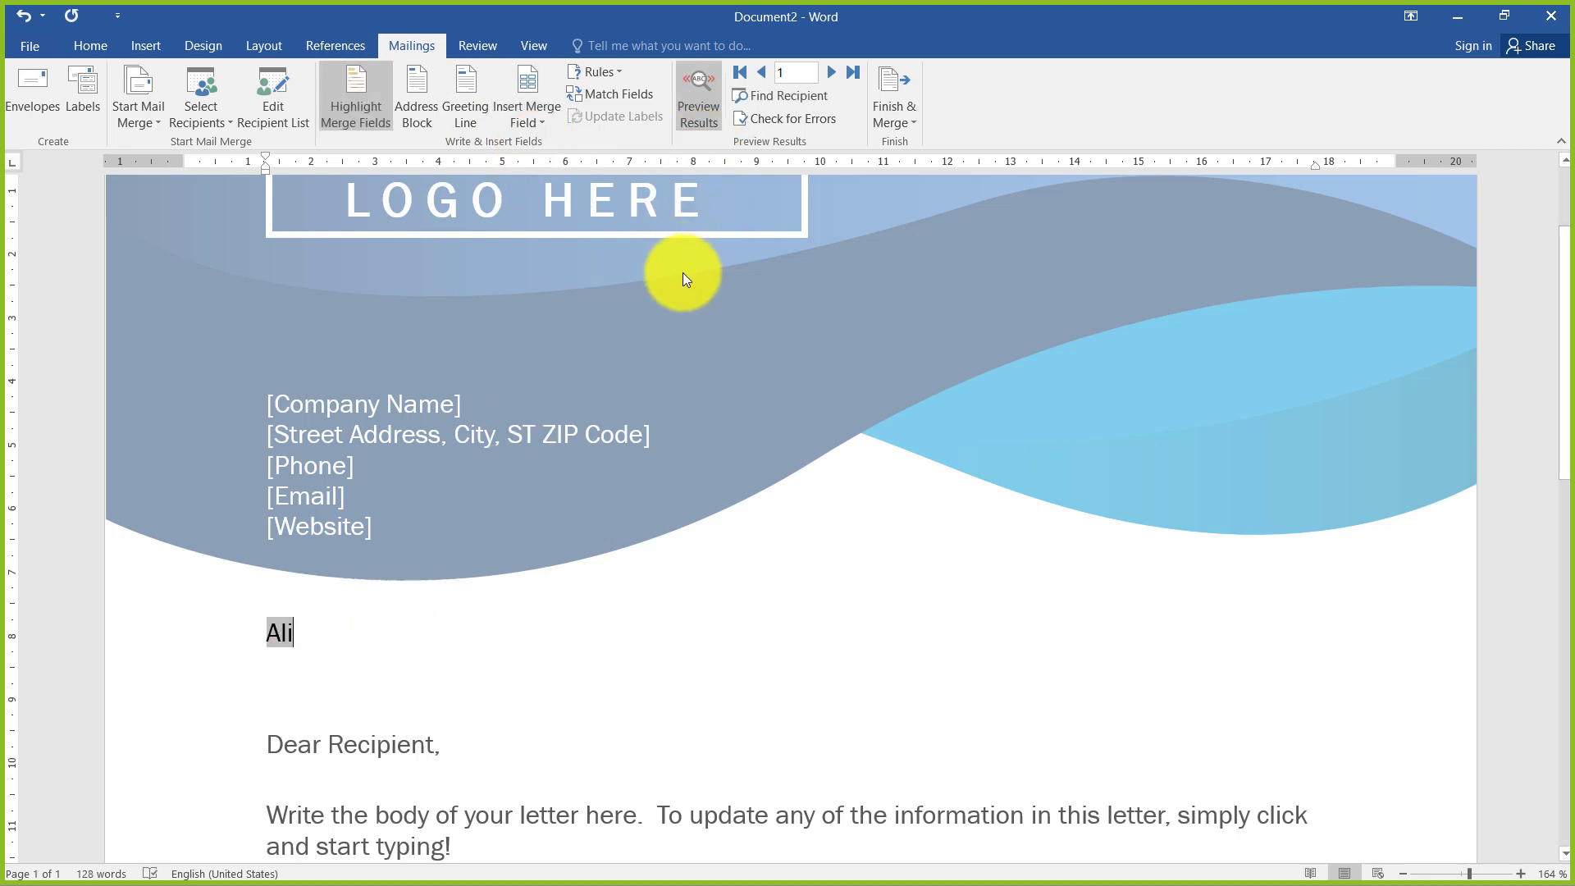
{"action": "type", "text": ","}
{"action": "key", "text": "Return"}
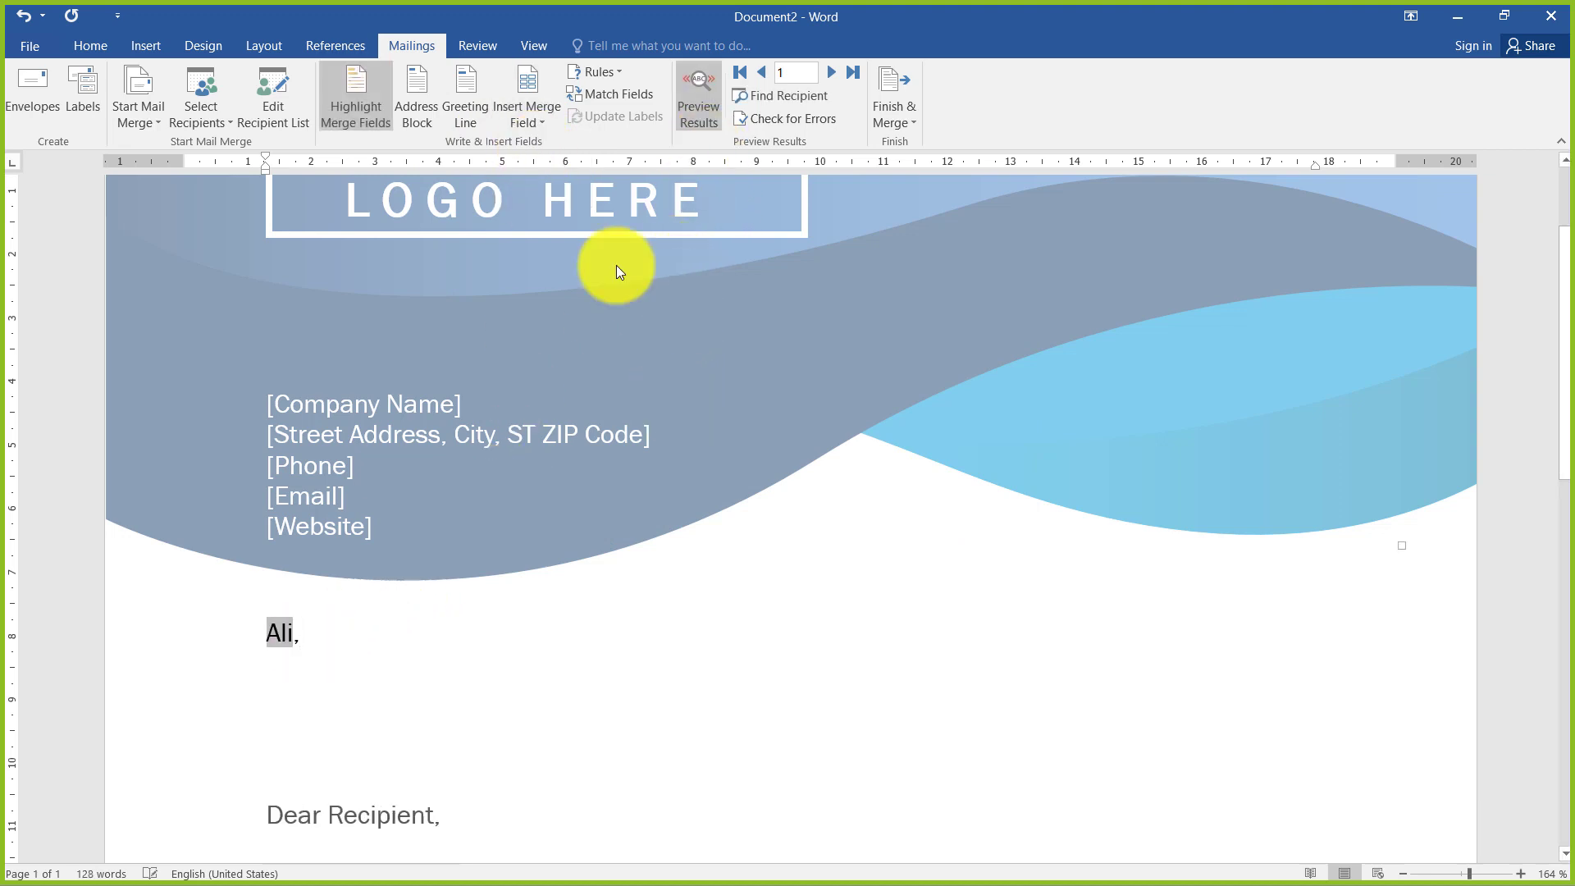
{"action": "left_click", "coordinate": [544, 100]}
{"action": "left_click", "coordinate": [549, 173]}
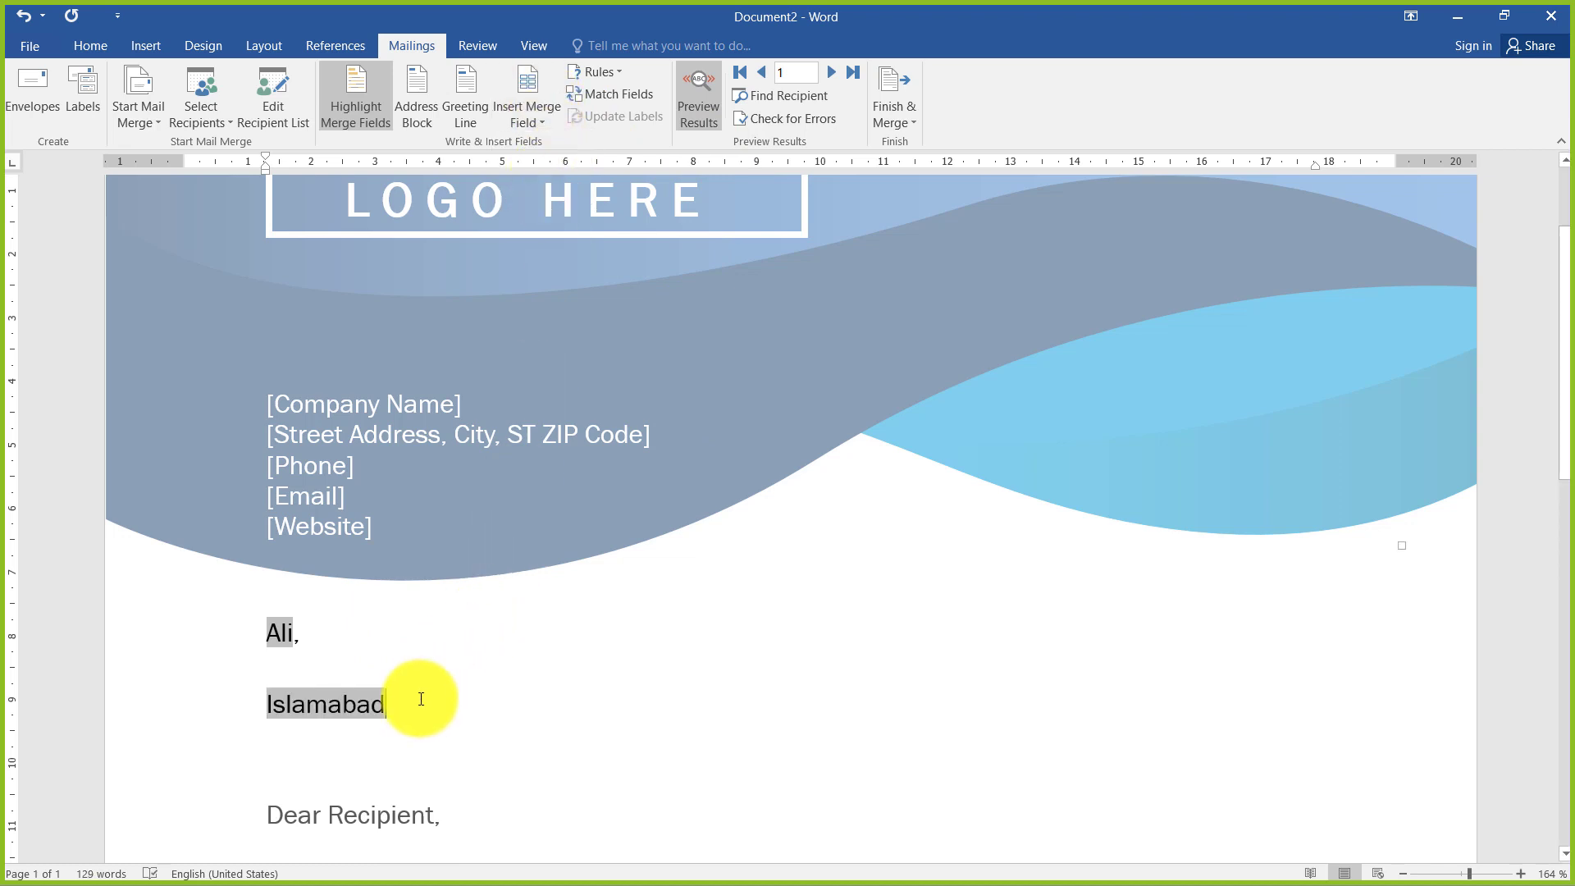
{"action": "type", "text": ","}
{"action": "key", "text": "Return"}
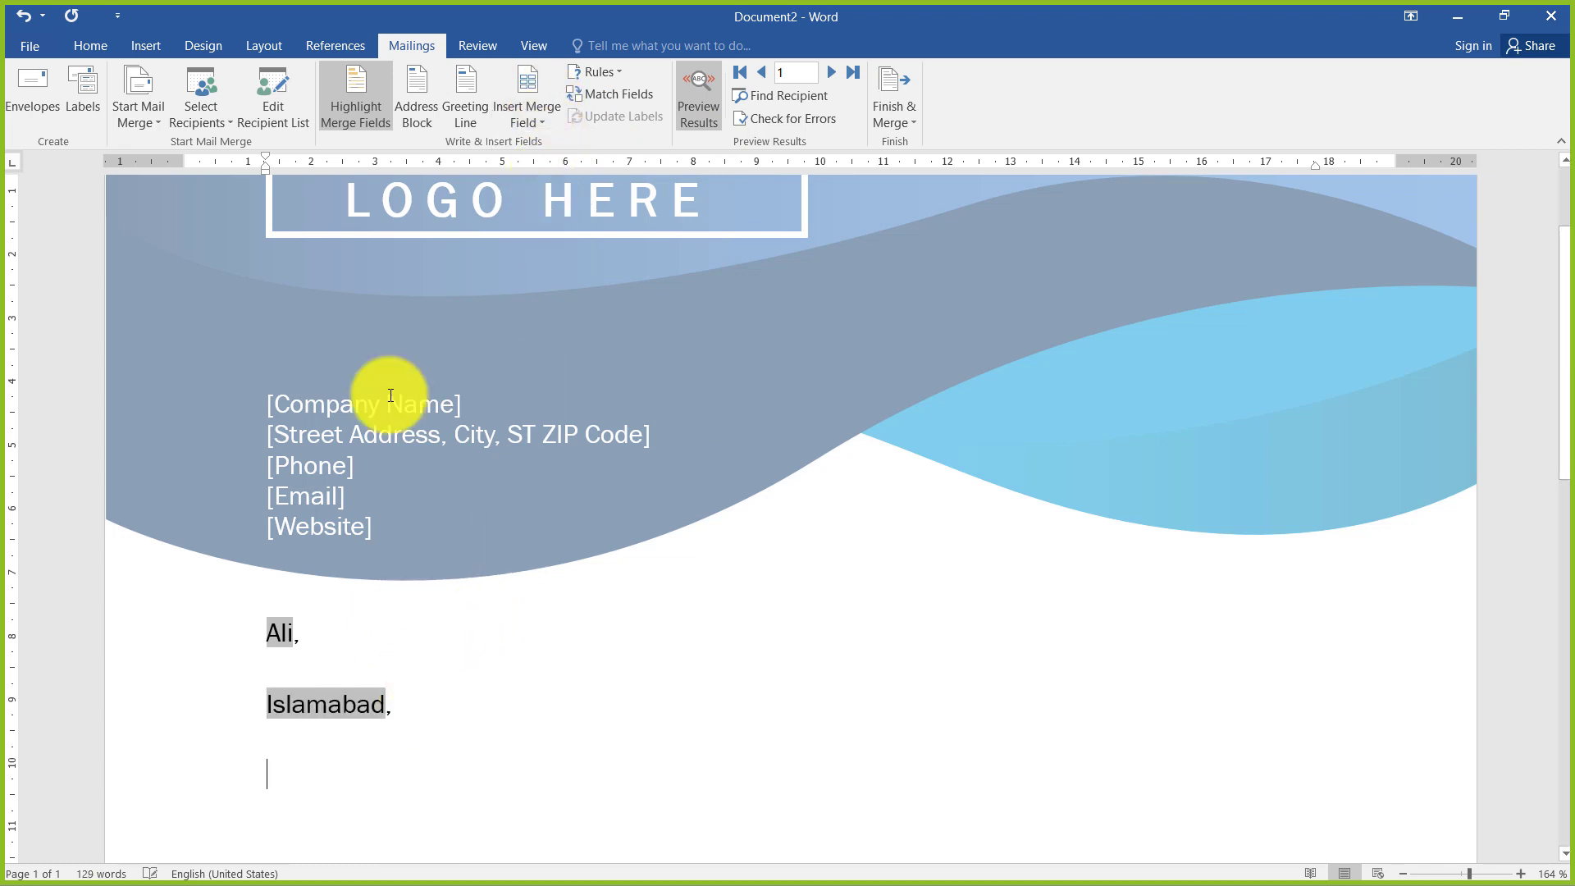
{"action": "left_click", "coordinate": [525, 123]}
{"action": "left_click", "coordinate": [548, 196]}
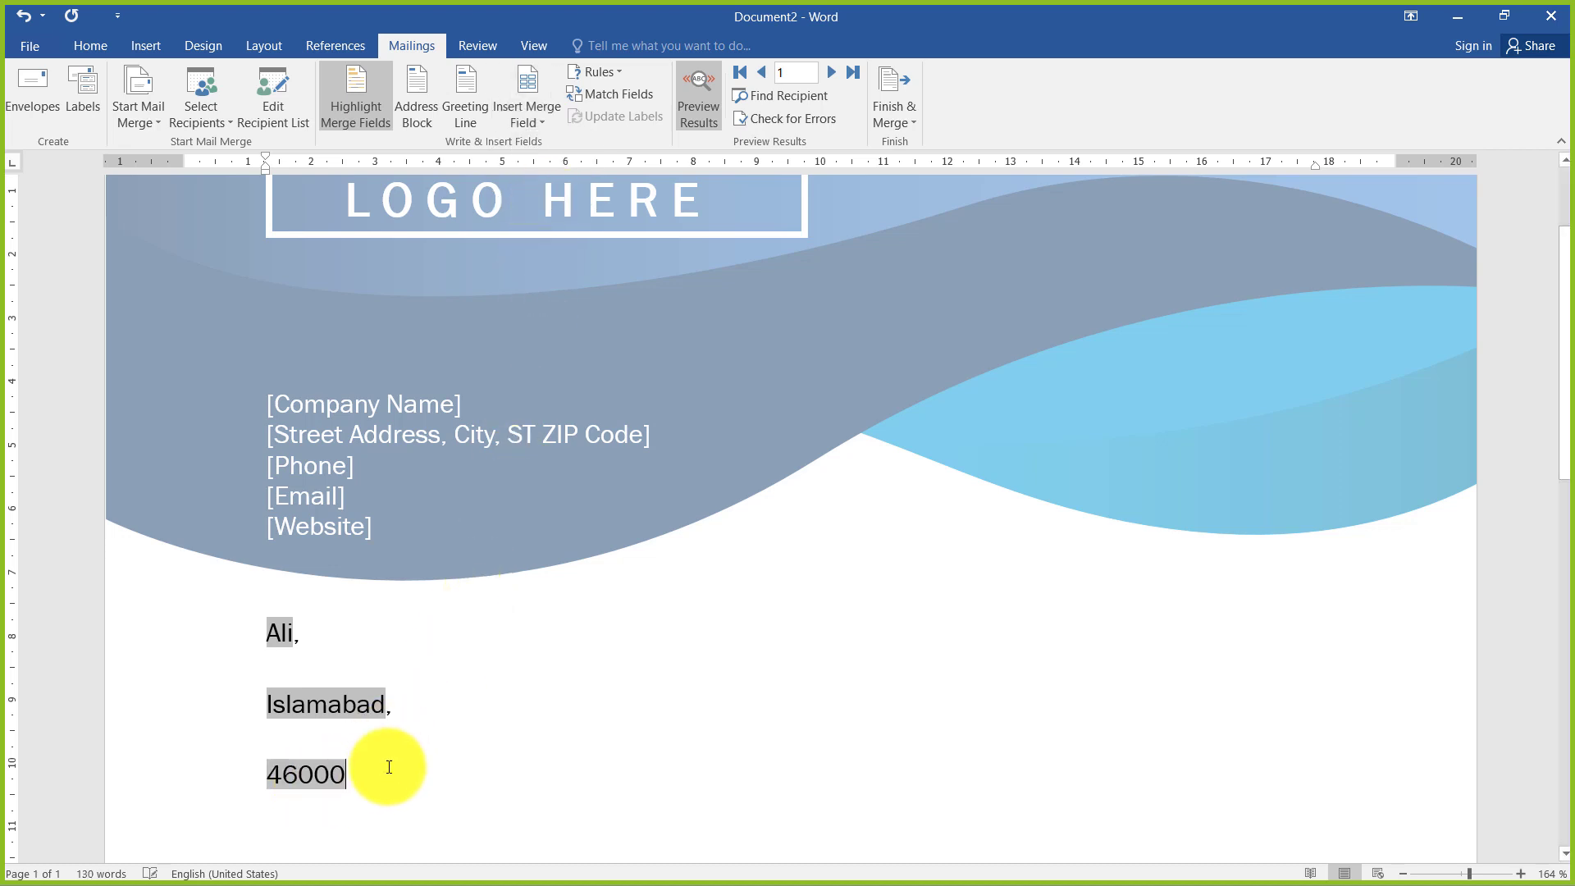
{"action": "left_click", "coordinate": [537, 112]}
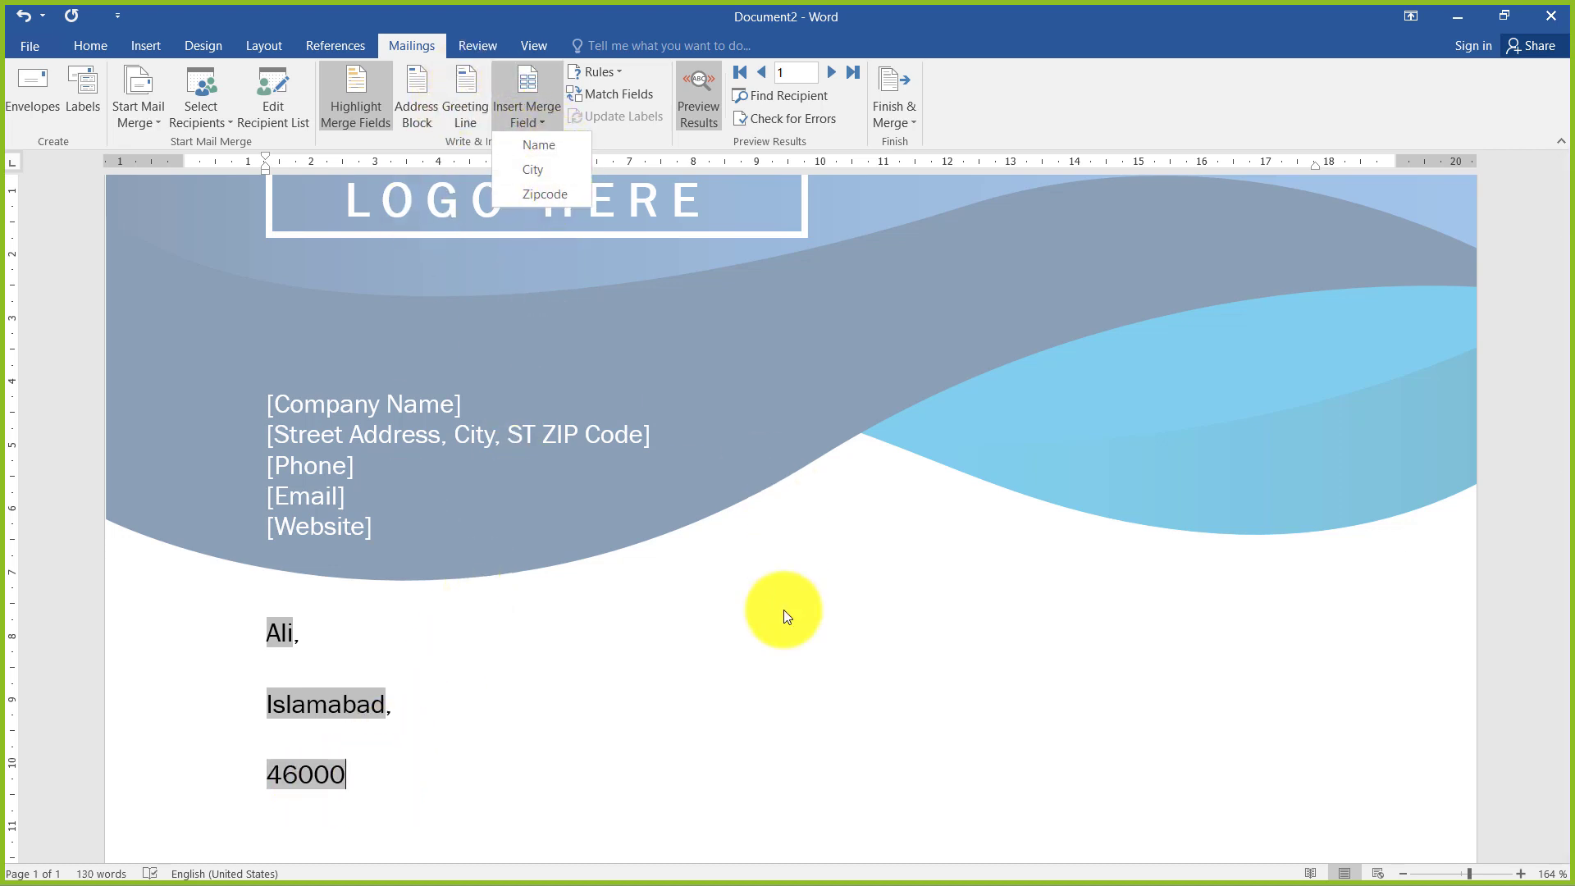
{"action": "left_click", "coordinate": [366, 766]}
Set the paragraph spacing after the three merge field lines to 0 pt
{"action": "left_click_drag", "start_coordinate": [366, 766], "coordinate": [270, 643]}
{"action": "left_click_drag", "start_coordinate": [347, 735], "coordinate": [365, 748]}
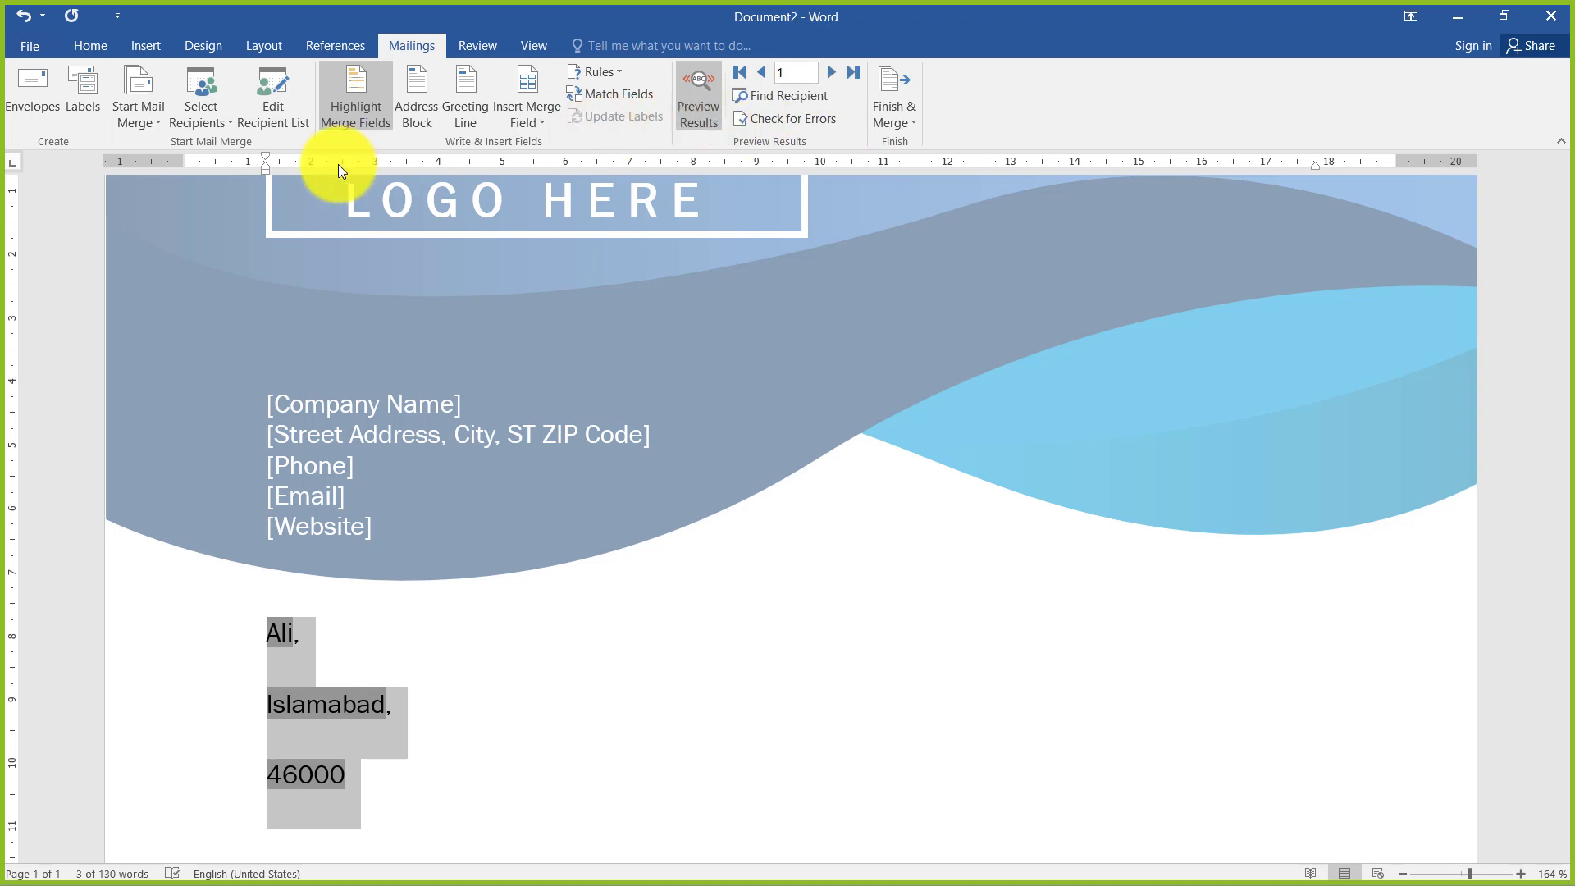
{"action": "left_click", "coordinate": [87, 48]}
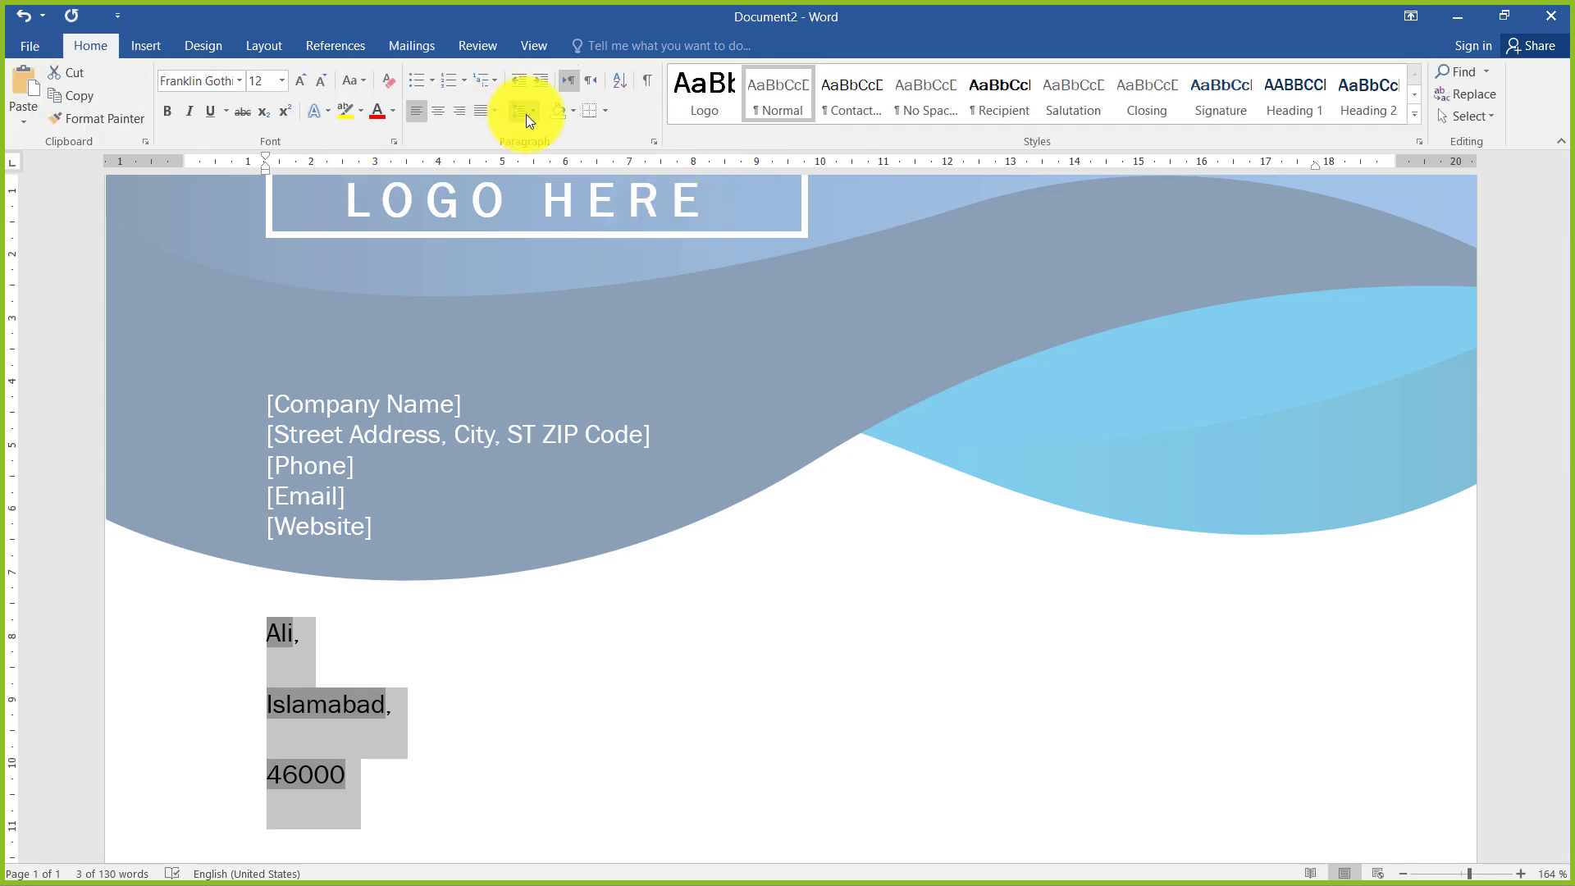
{"action": "left_click", "coordinate": [525, 116]}
{"action": "left_click", "coordinate": [574, 274]}
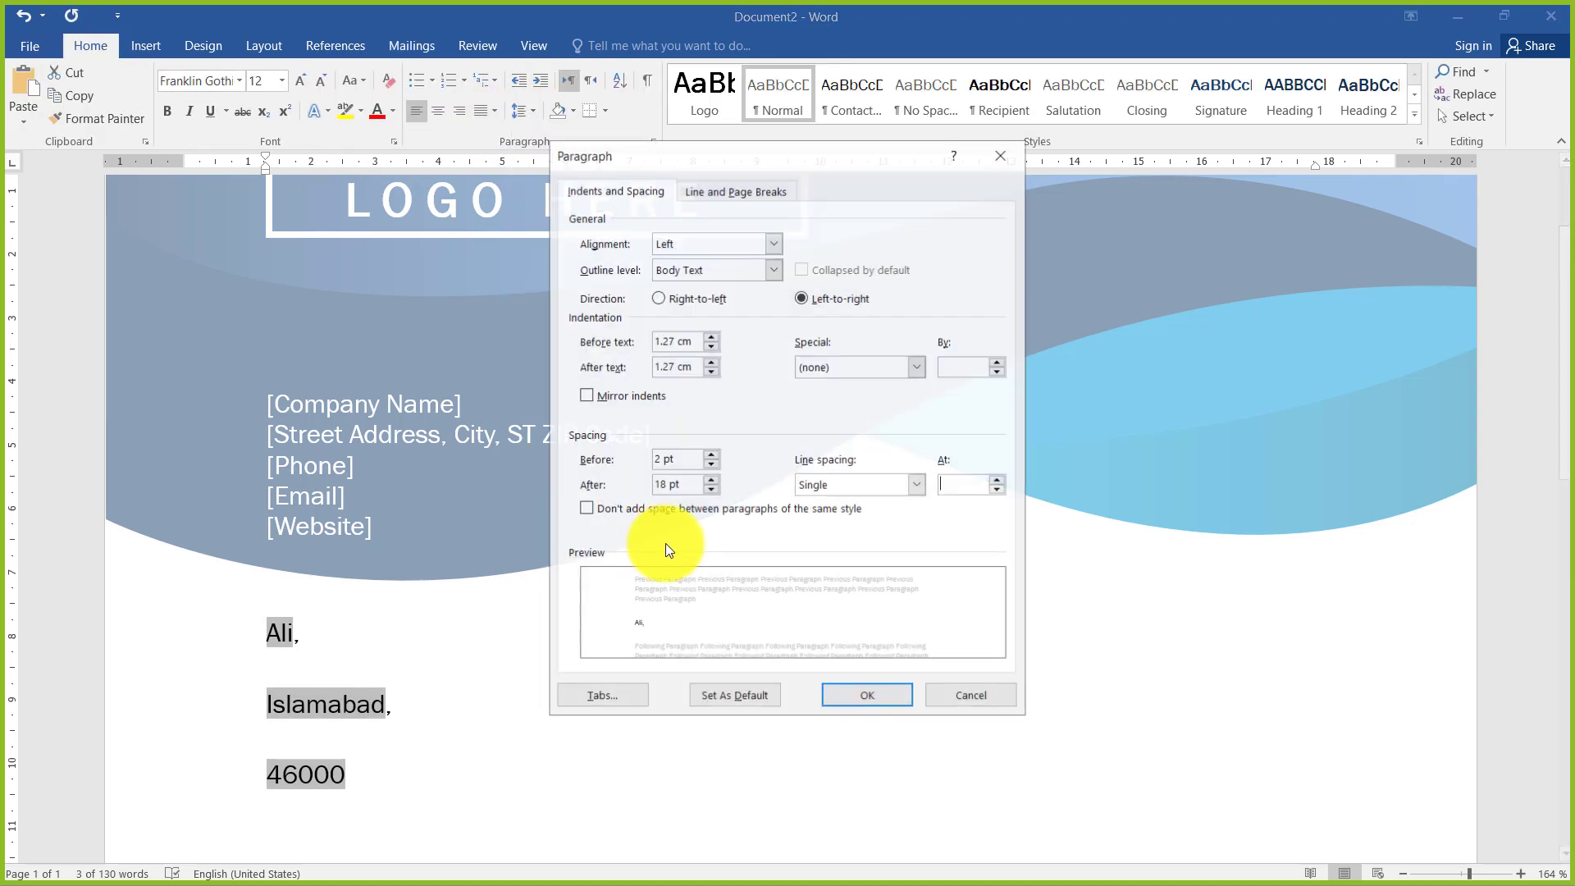
{"action": "left_click", "coordinate": [710, 490]}
{"action": "left_click", "coordinate": [711, 490]}
{"action": "left_click", "coordinate": [711, 490]}
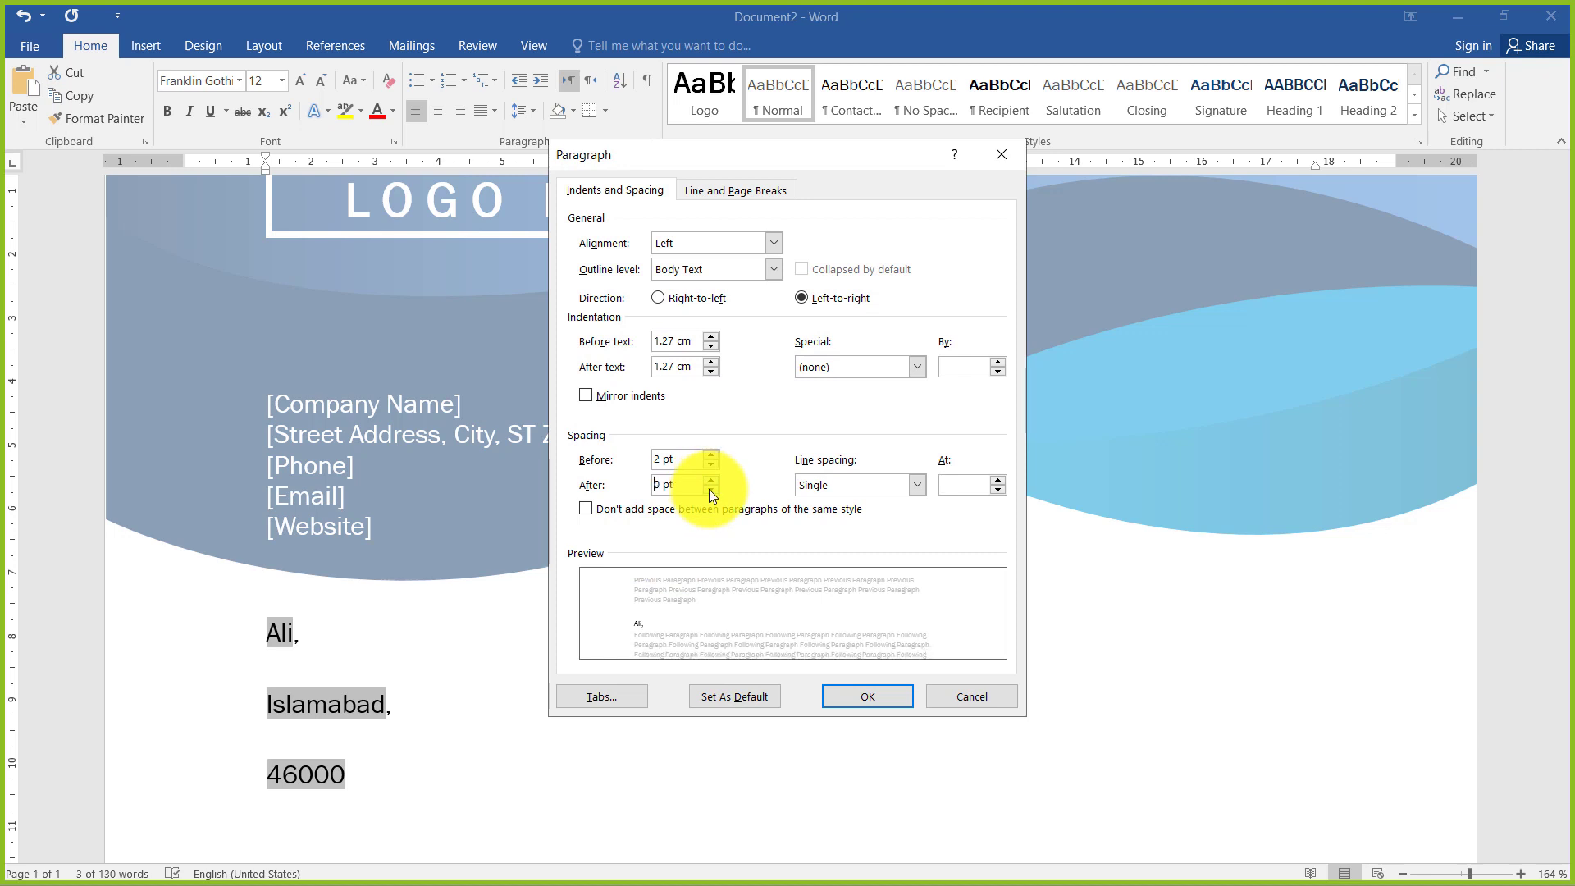
{"action": "left_click", "coordinate": [865, 697]}
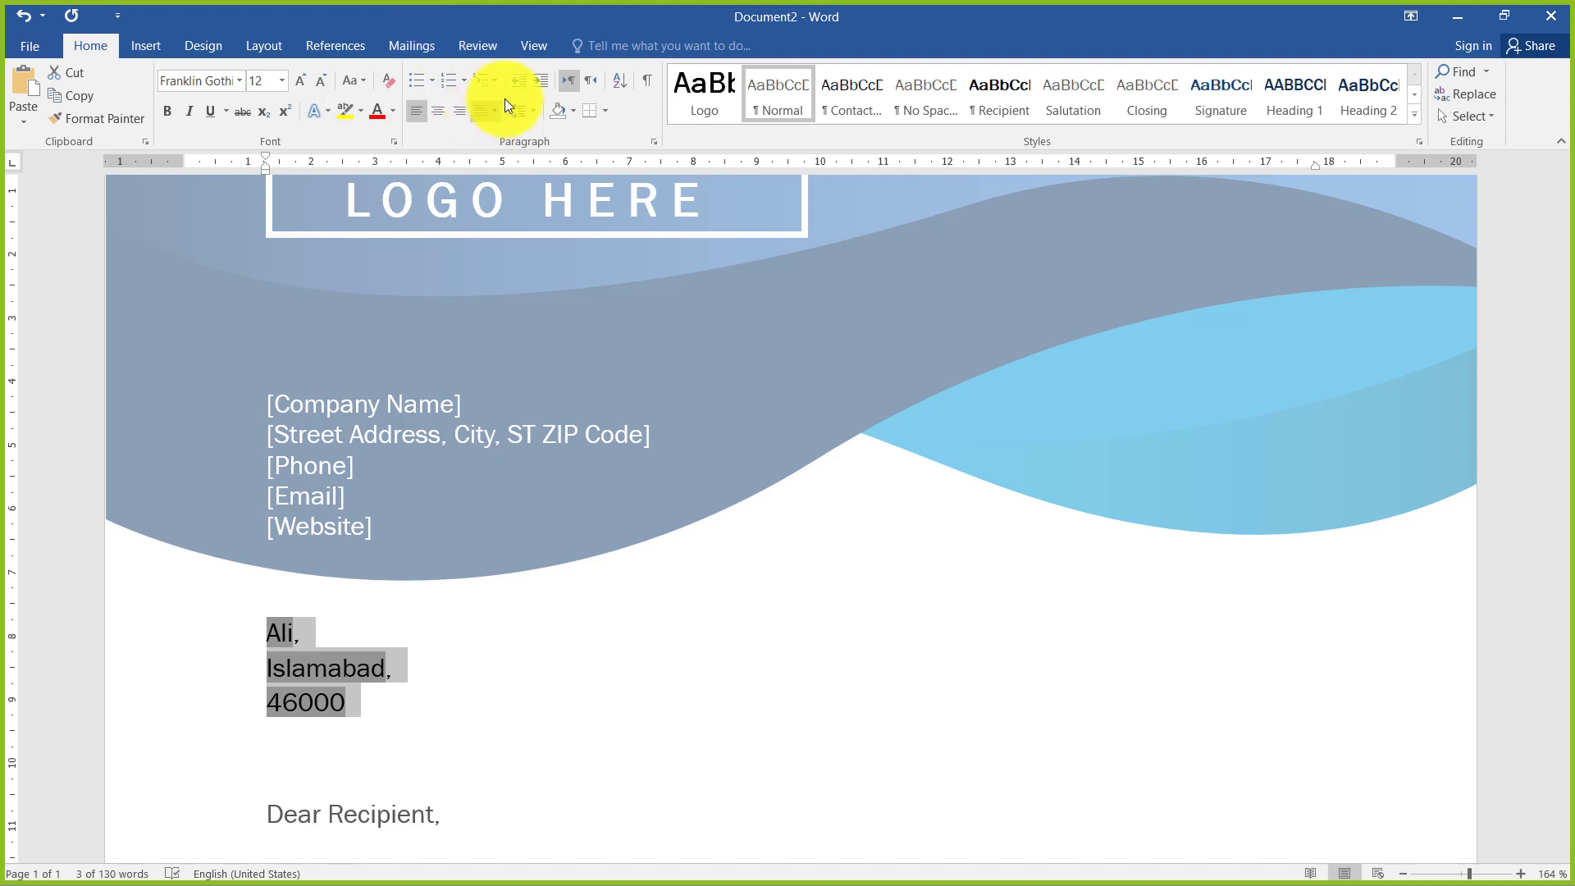
Turn off merge field highlighting and make the recipient's name line bold
{"action": "left_click", "coordinate": [401, 46]}
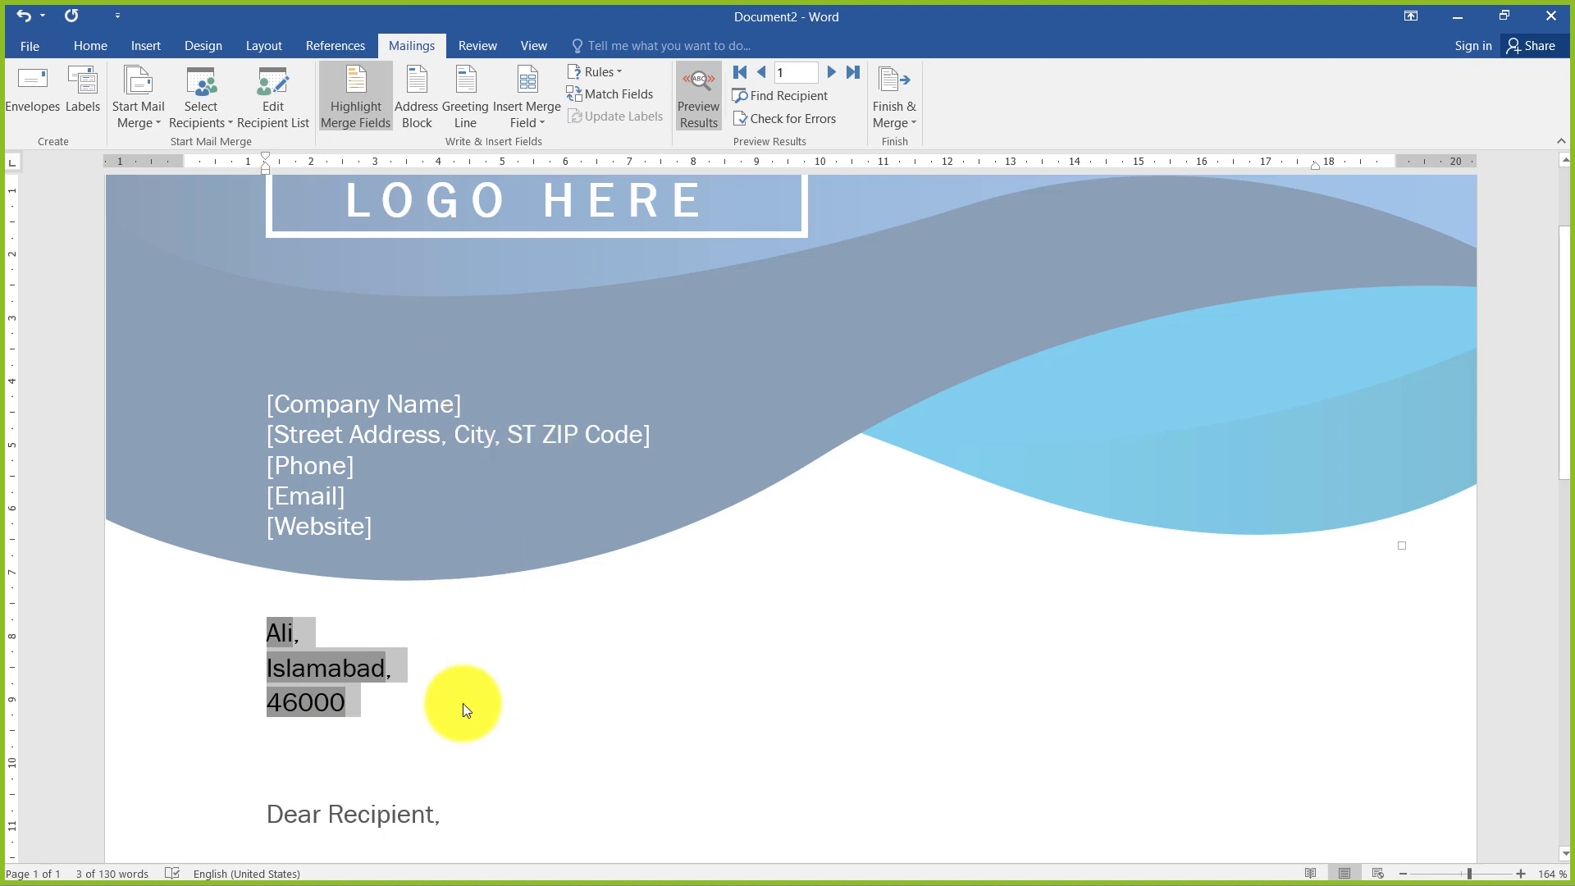
{"action": "scroll", "coordinate": [471, 652], "scroll_direction": "down", "scroll_amount": 1}
{"action": "scroll", "coordinate": [476, 650], "scroll_direction": "down", "scroll_amount": 1}
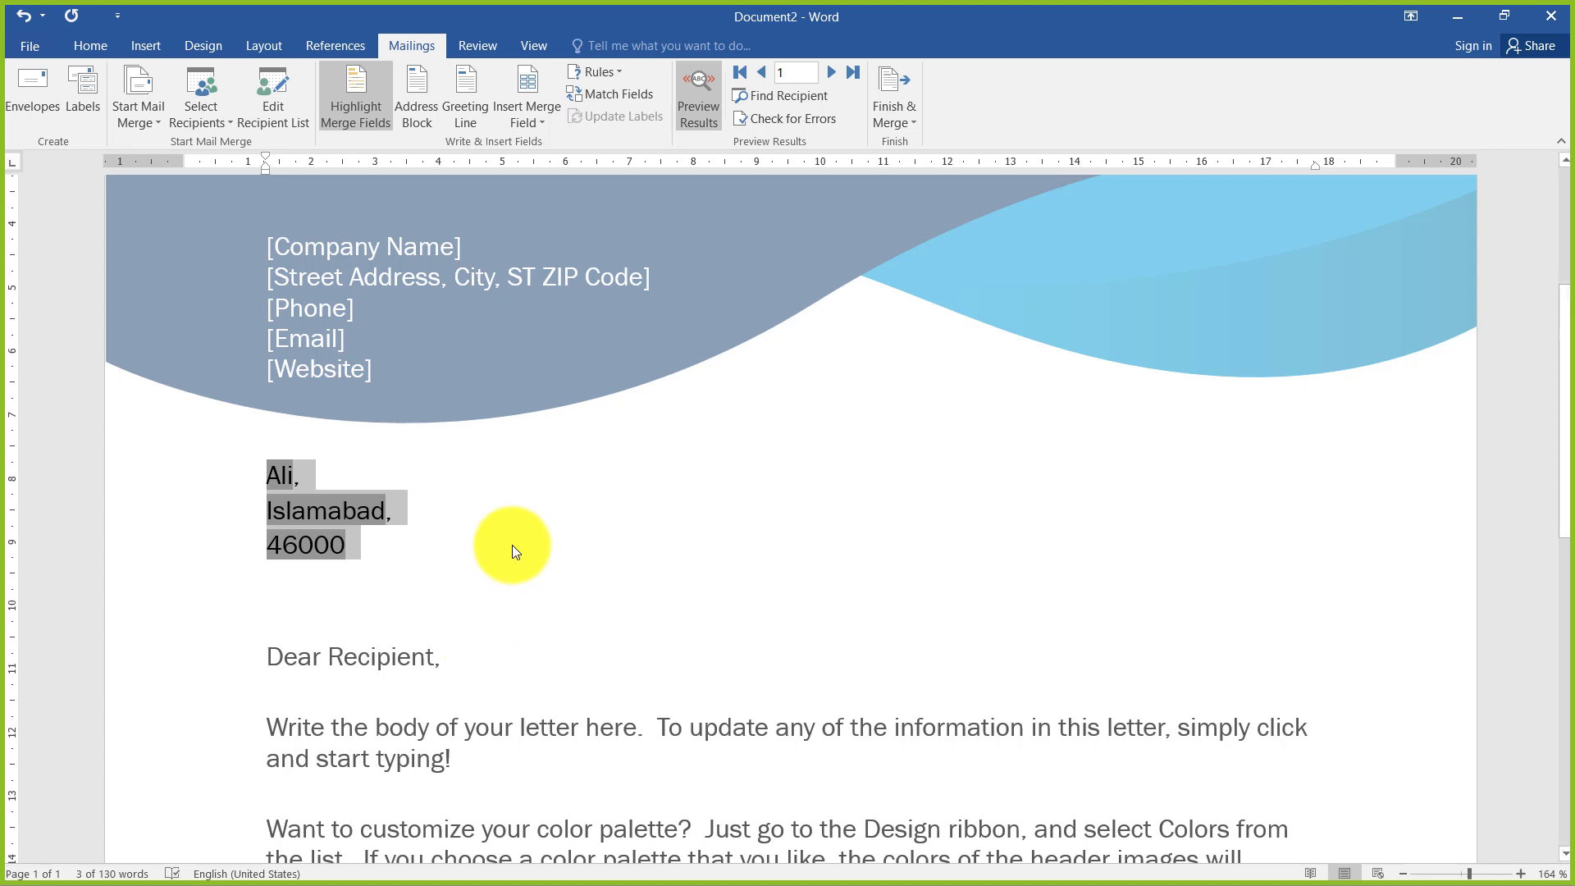
{"action": "left_click", "coordinate": [316, 475]}
{"action": "double_click", "coordinate": [282, 476]}
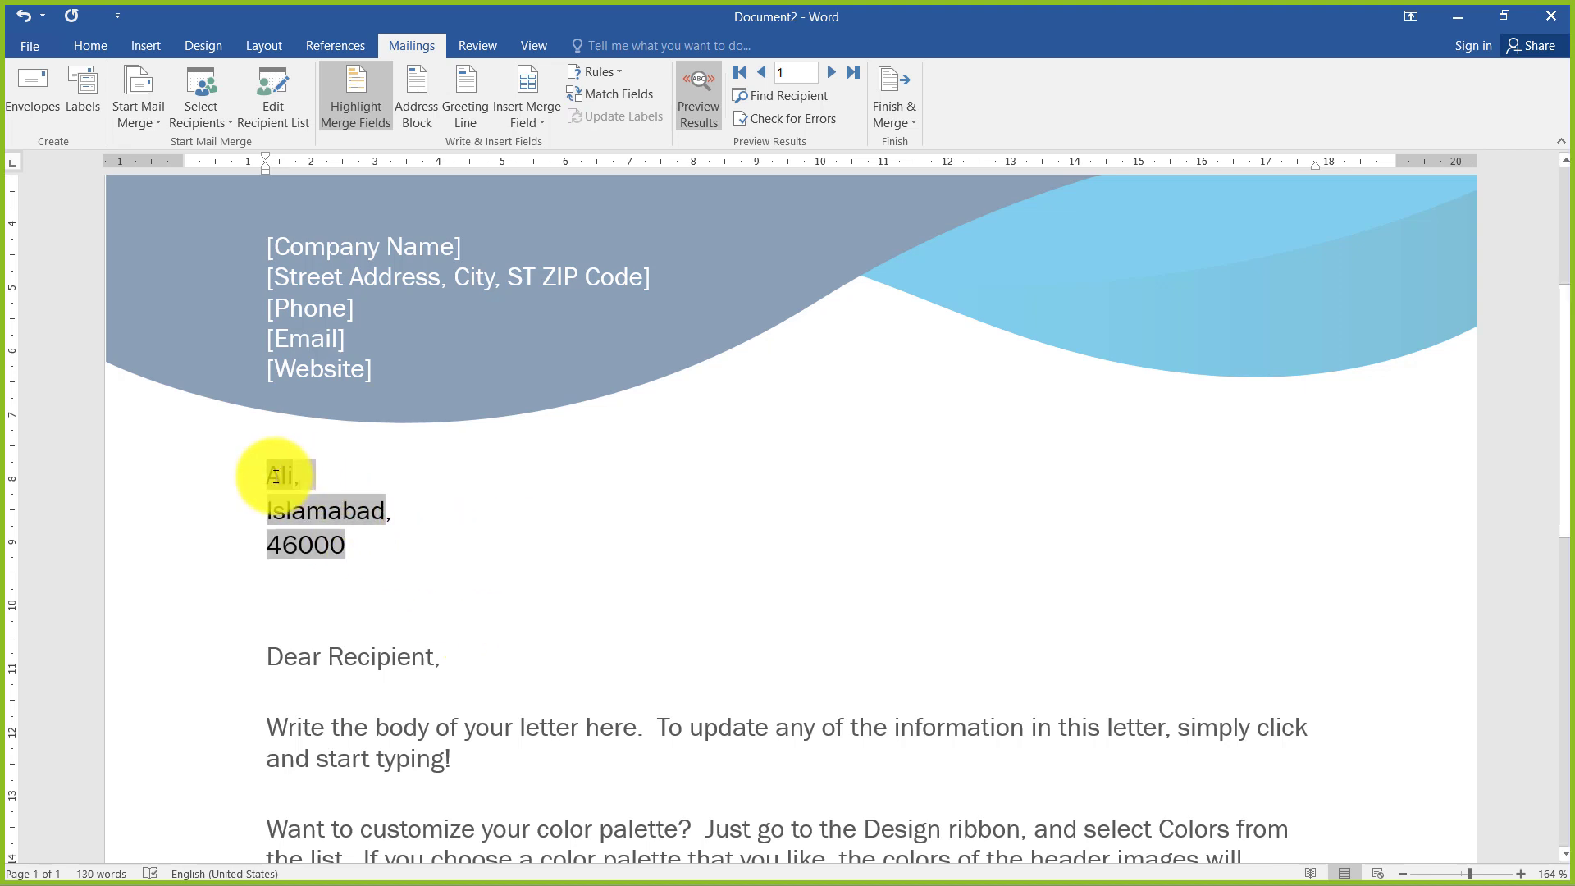
{"action": "left_click", "coordinate": [366, 110]}
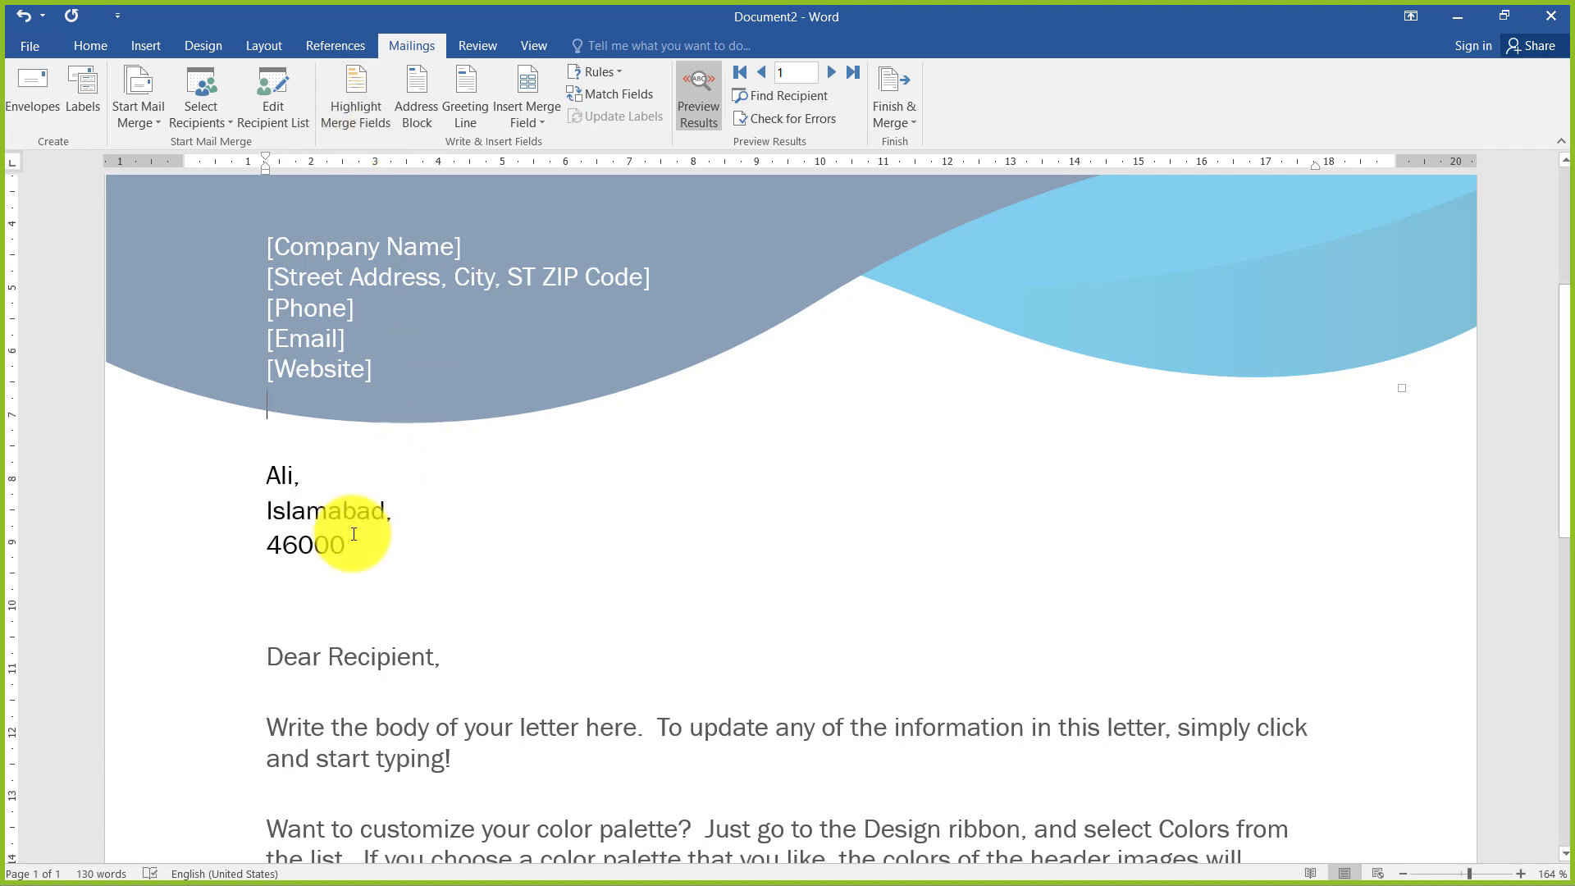
{"action": "key", "text": "ctrl+b"}
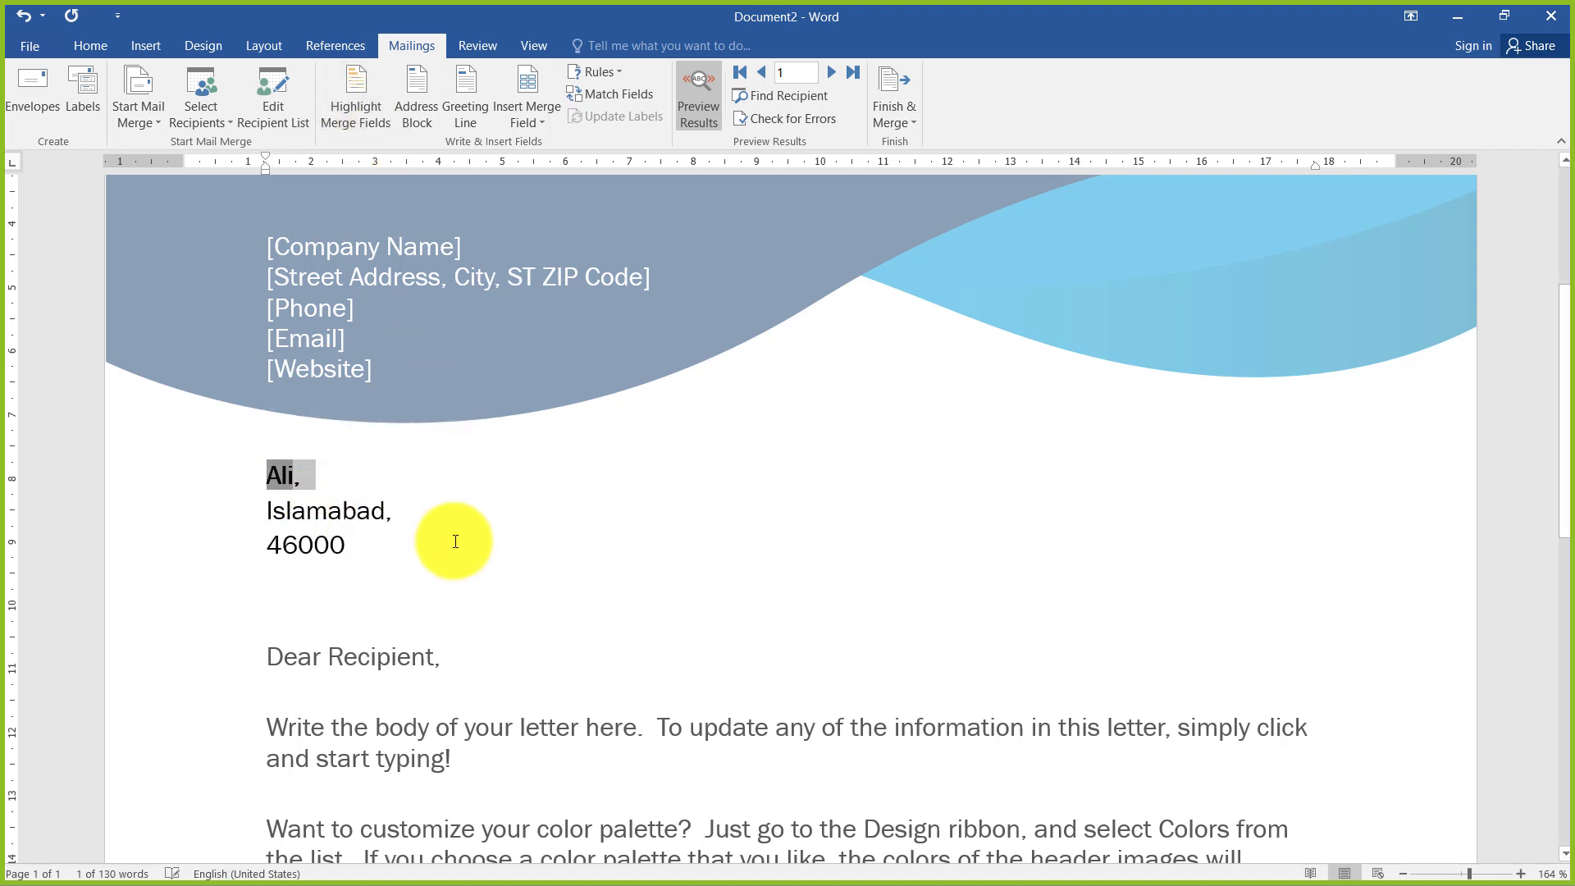
{"action": "left_click", "coordinate": [358, 548]}
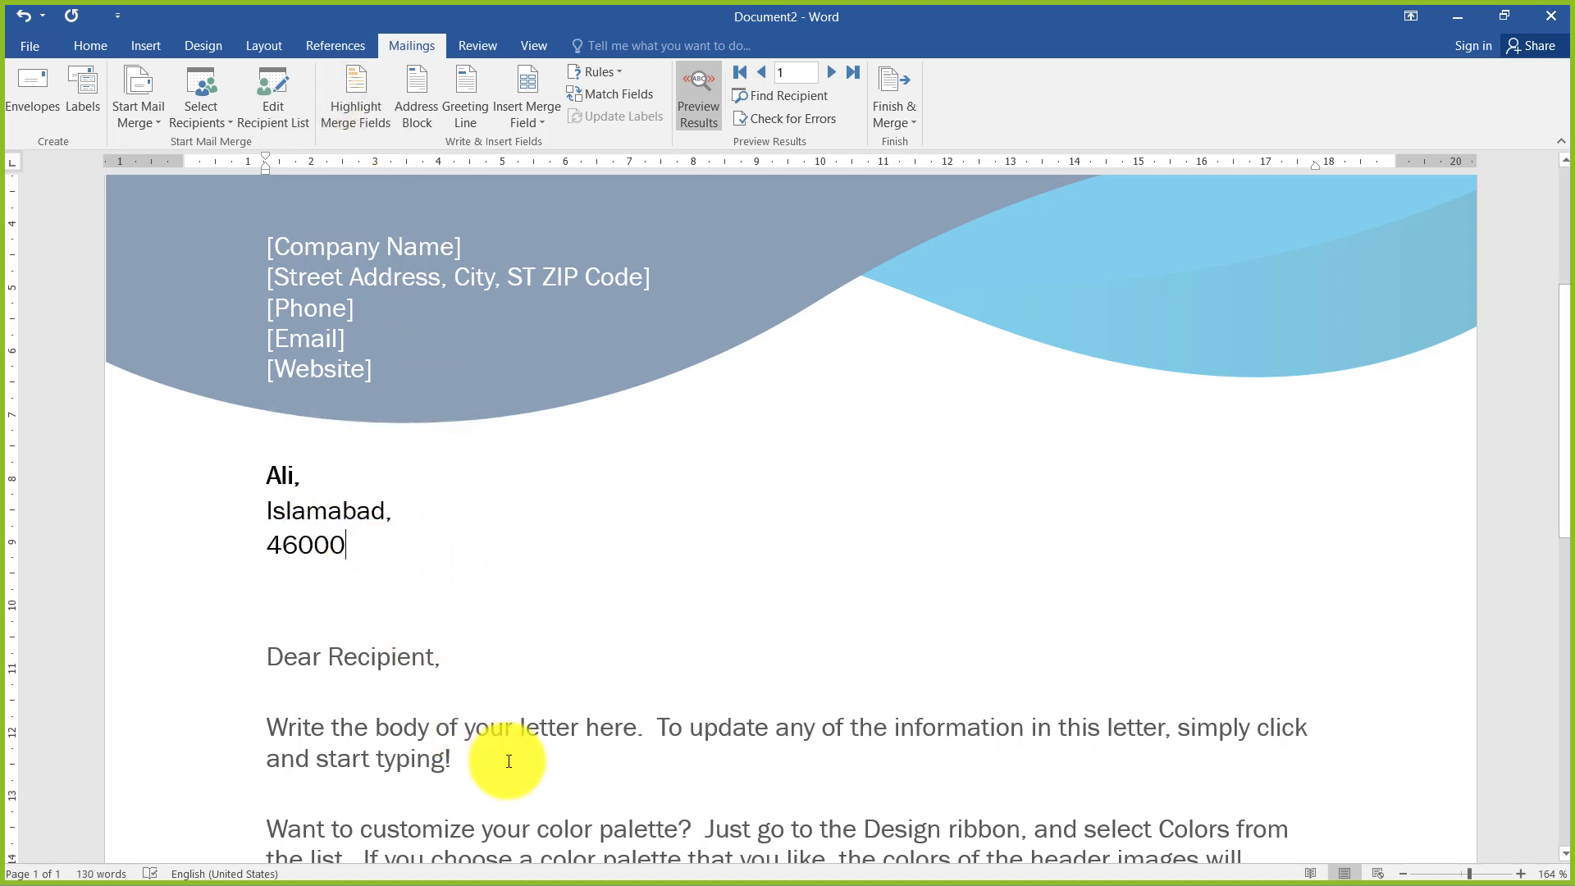
{"action": "scroll", "coordinate": [574, 705], "scroll_direction": "down", "scroll_amount": 3}
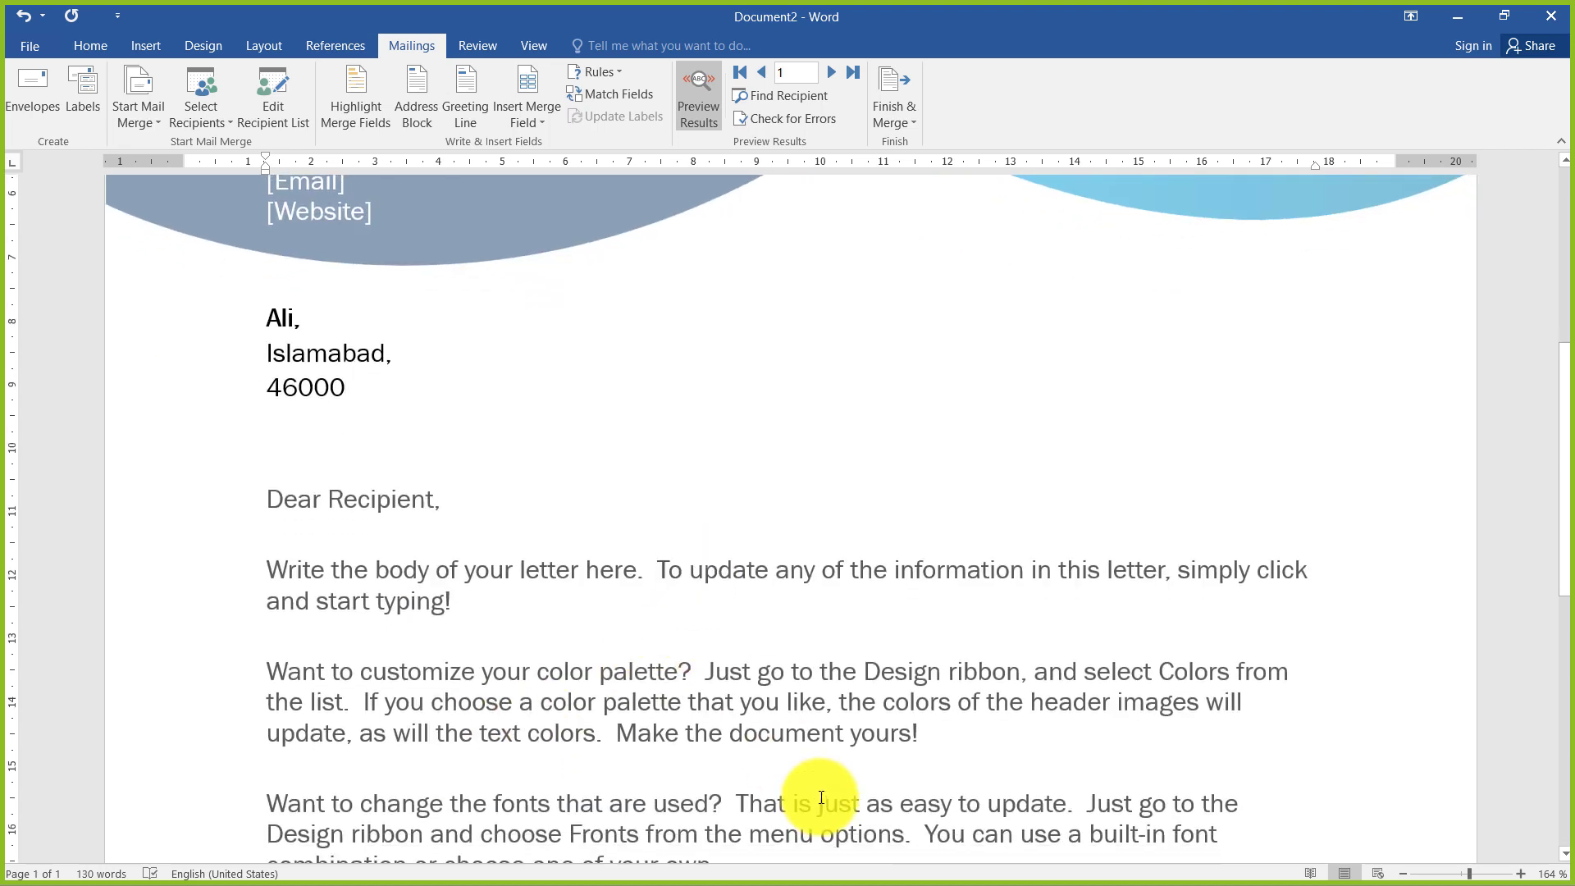